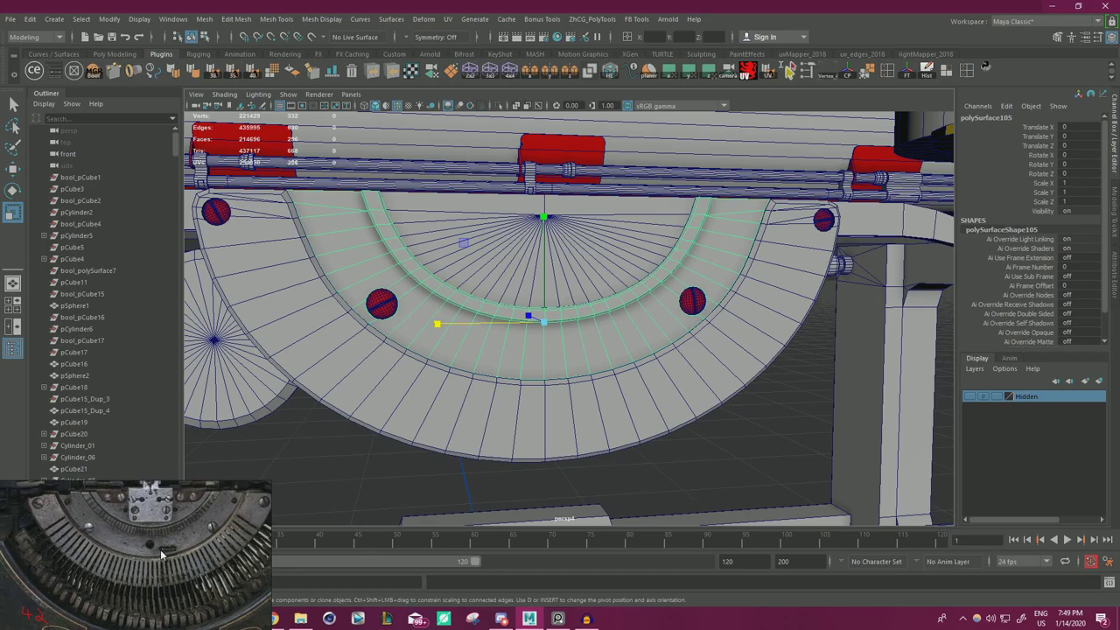
- Examine the semicircular plate, its recessed band and the red screws from the front, back and sides
left_click_drag(490, 424, 711, 430, "alt")
left_click_drag(551, 369, 547, 374, "alt")
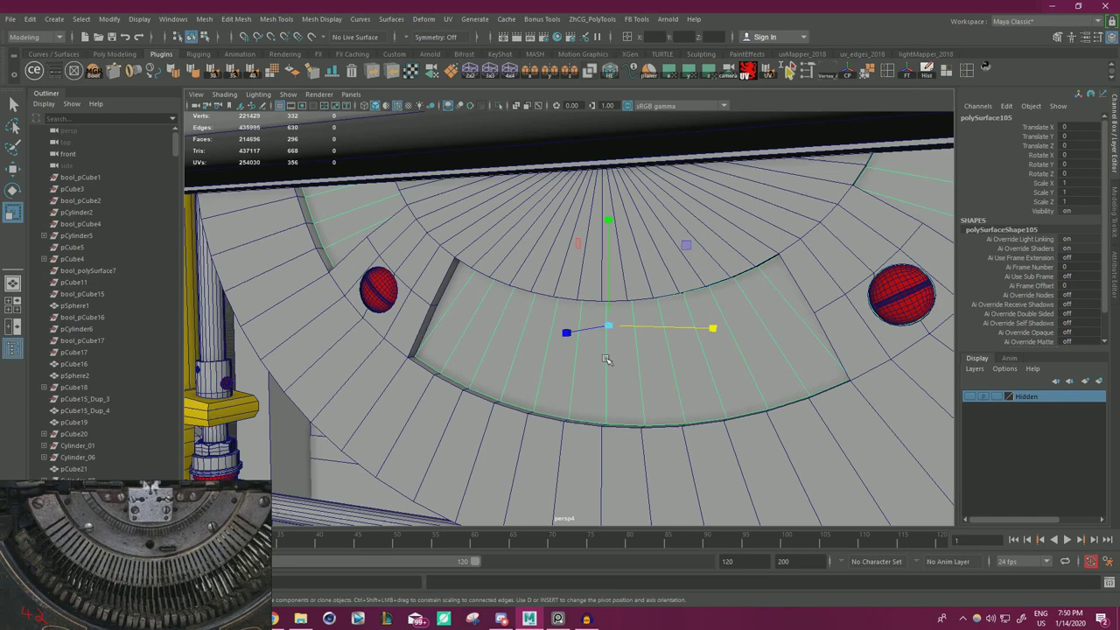
left_click_drag(607, 360, 611, 356, "alt")
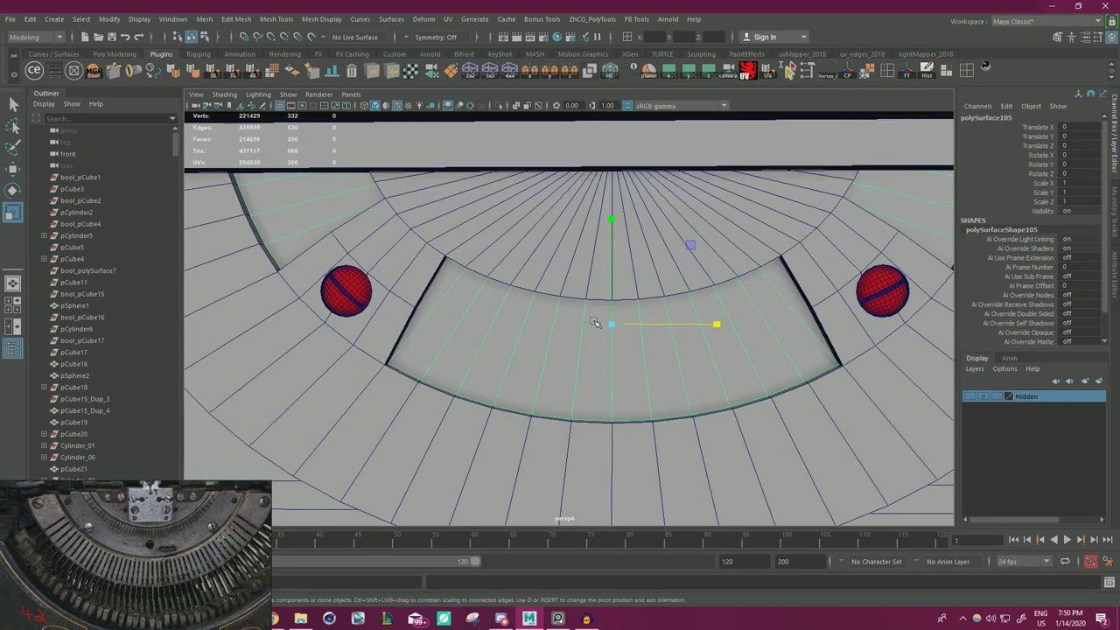
left_click_drag(566, 362, 344, 350, "alt")
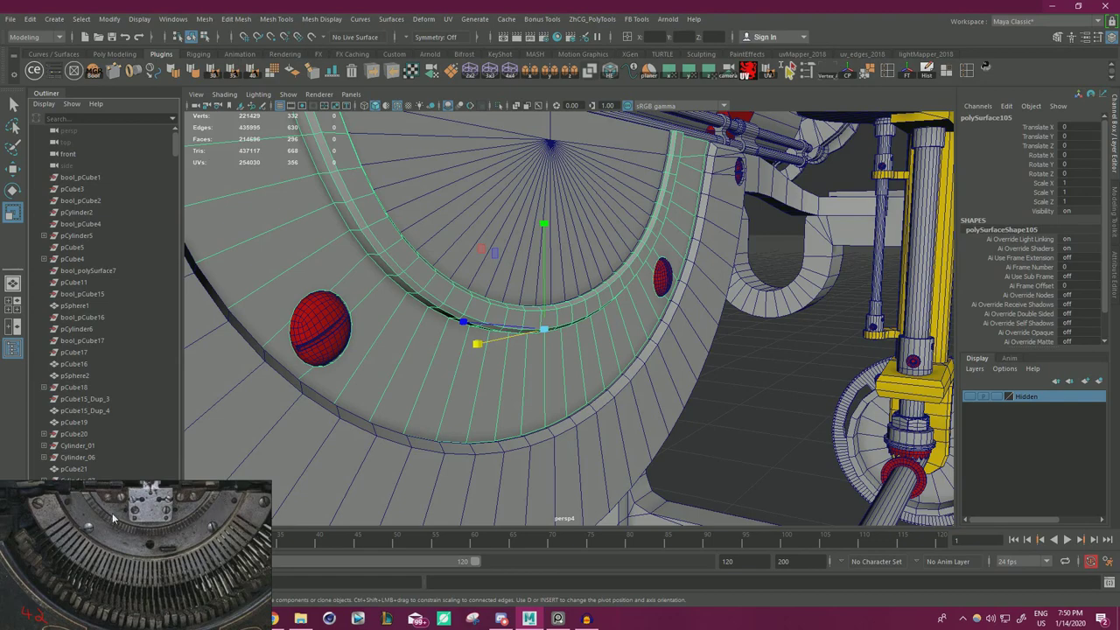
left_click_drag(477, 324, 365, 366, "alt")
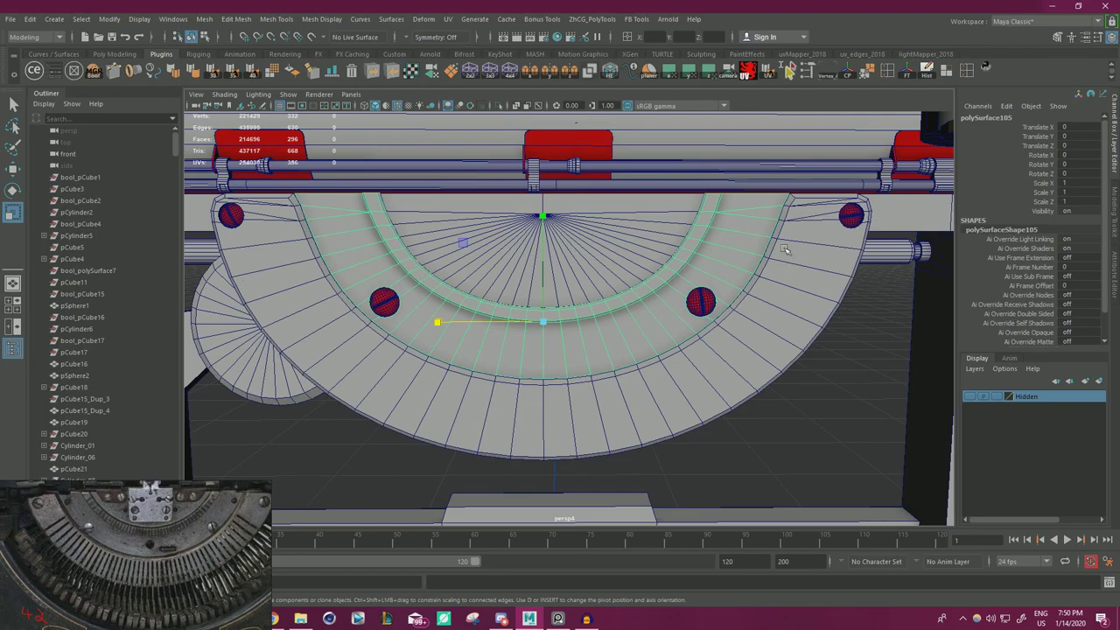
left_click_drag(456, 342, 563, 367, "alt")
scroll(563, 367, "down", 4)
scroll(563, 367, "up", 6)
scroll(563, 366, "down", 2)
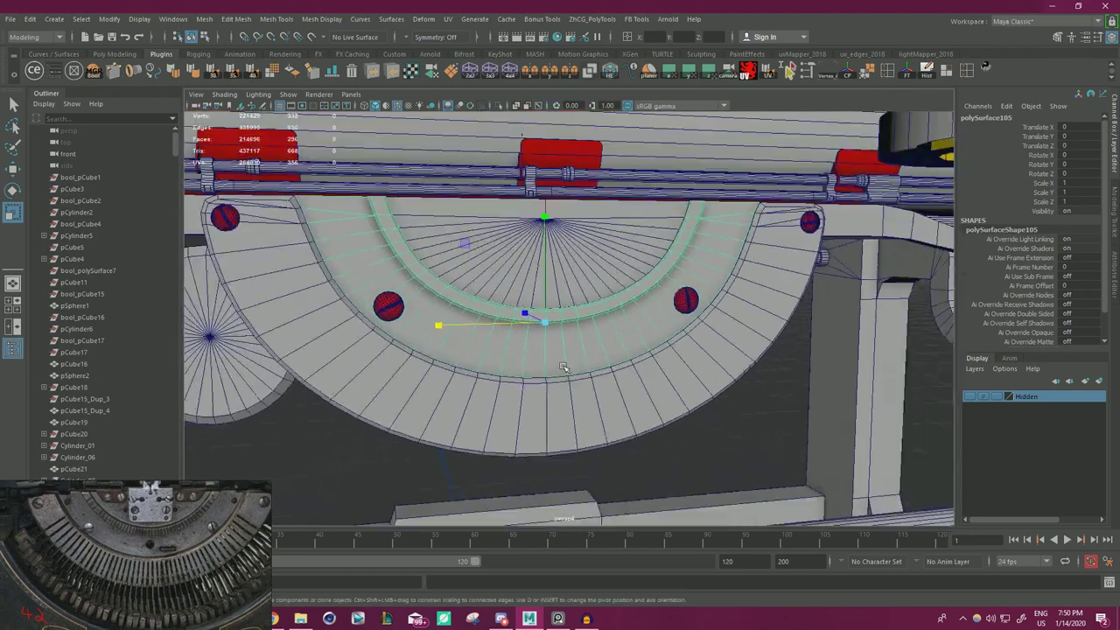
- Create a polygon cylinder and raise it to Translate Y 18.18 over the recessed band of the semicircular plate
key("w")
left_click(705, 417)
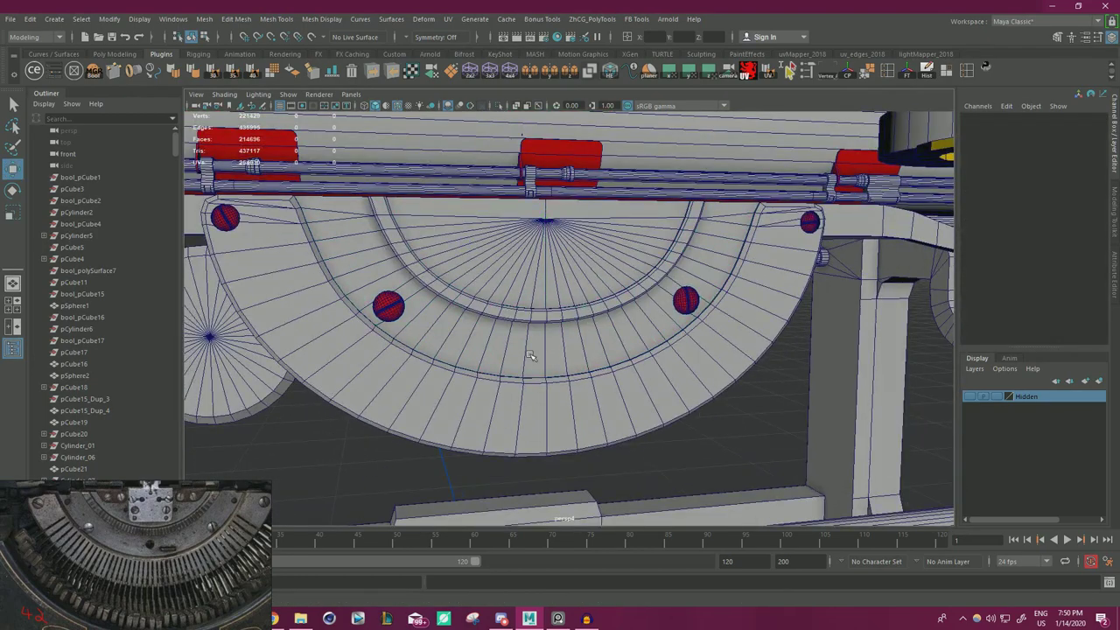
left_click(55, 20)
mouse_move(105, 63)
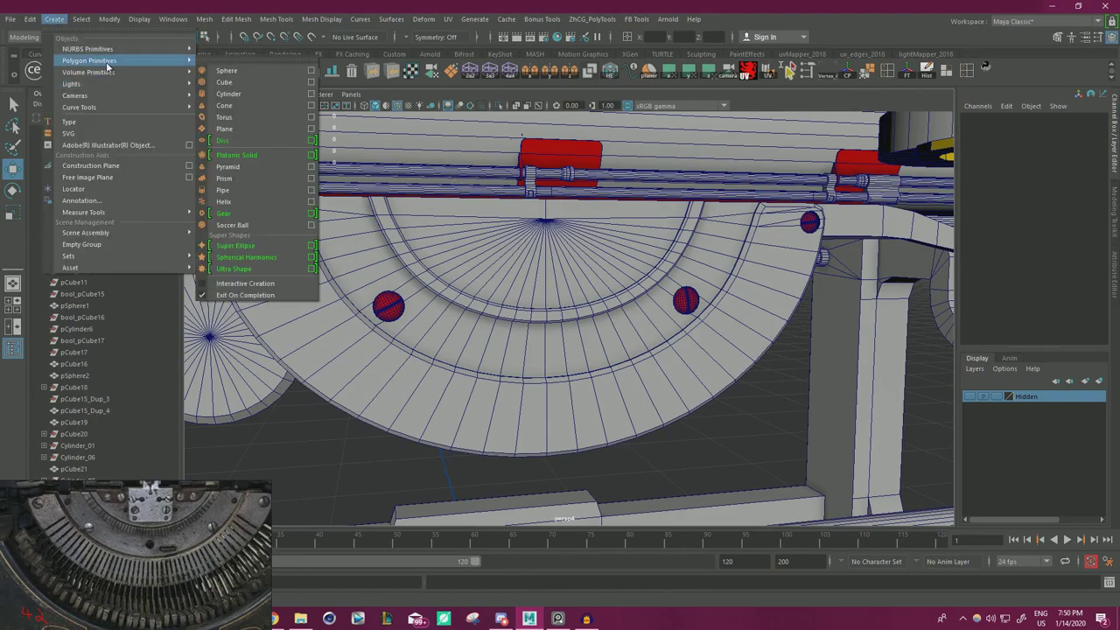
left_click(242, 96)
scroll(448, 371, "down", 8)
right_click_drag(448, 371, 572, 350, "alt")
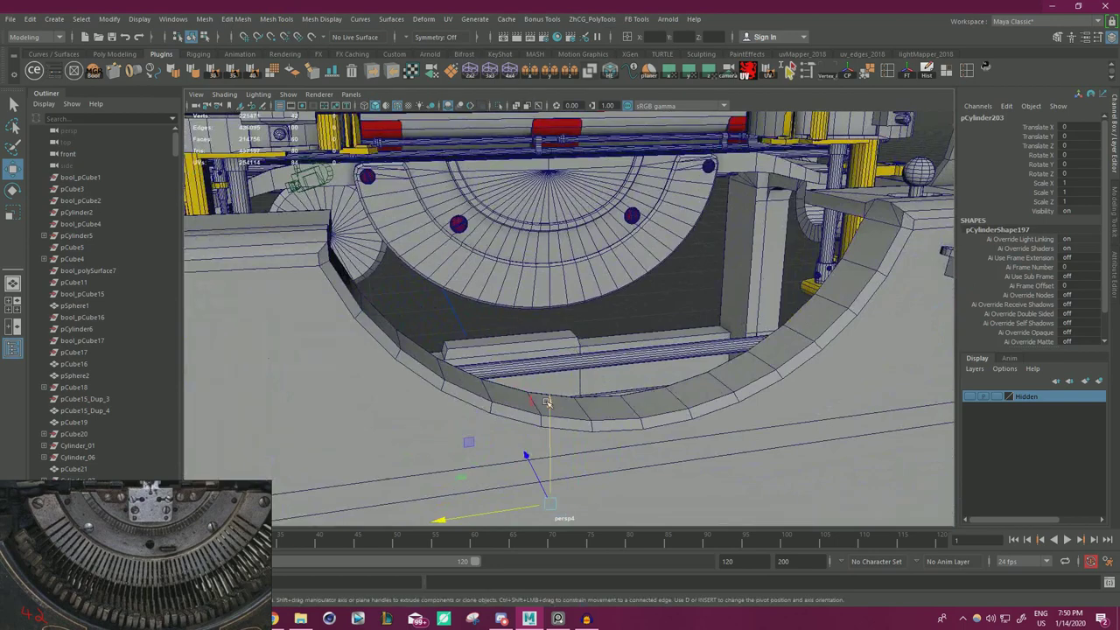
left_click_drag(547, 401, 547, 145)
right_click_drag(546, 145, 570, 307, "alt")
- Rotate the cylinder to -90 in X and pull it clear of the plate to Translate Z 3.072
left_click_drag(570, 307, 655, 372, "alt")
key("e")
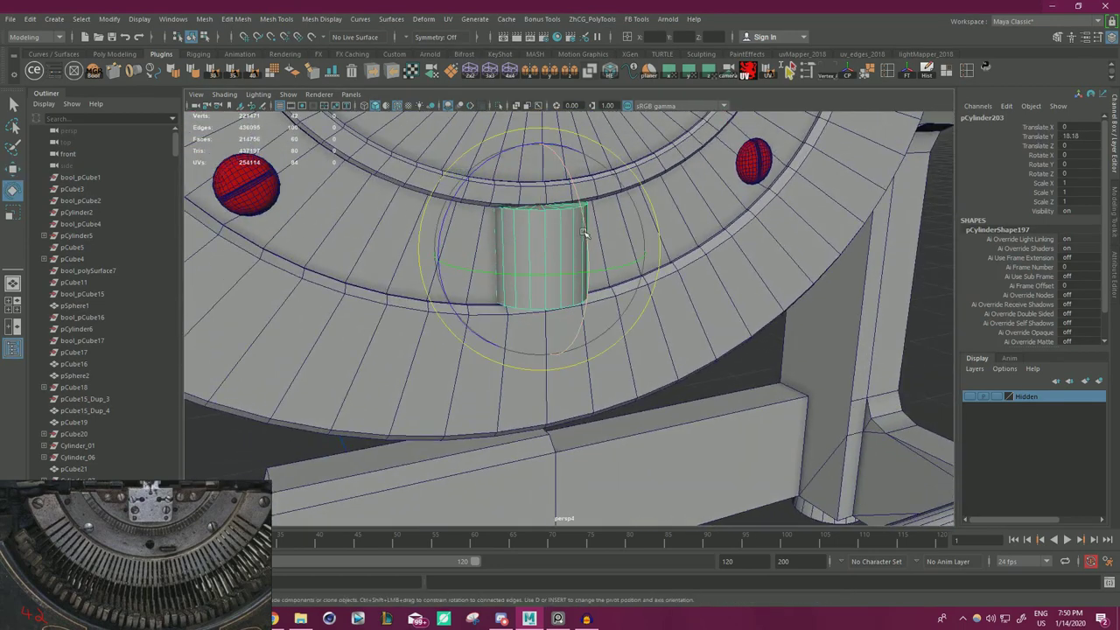
left_click_drag(584, 232, 639, 326)
key("w")
key("f")
left_click_drag(501, 308, 299, 258)
left_click_drag(393, 287, 497, 317, "alt")
- Connect two adjacent radial edges at the middle of the recessed band with a cross edge at slide 0.5
left_click(553, 320)
right_click_drag(563, 307, 557, 241)
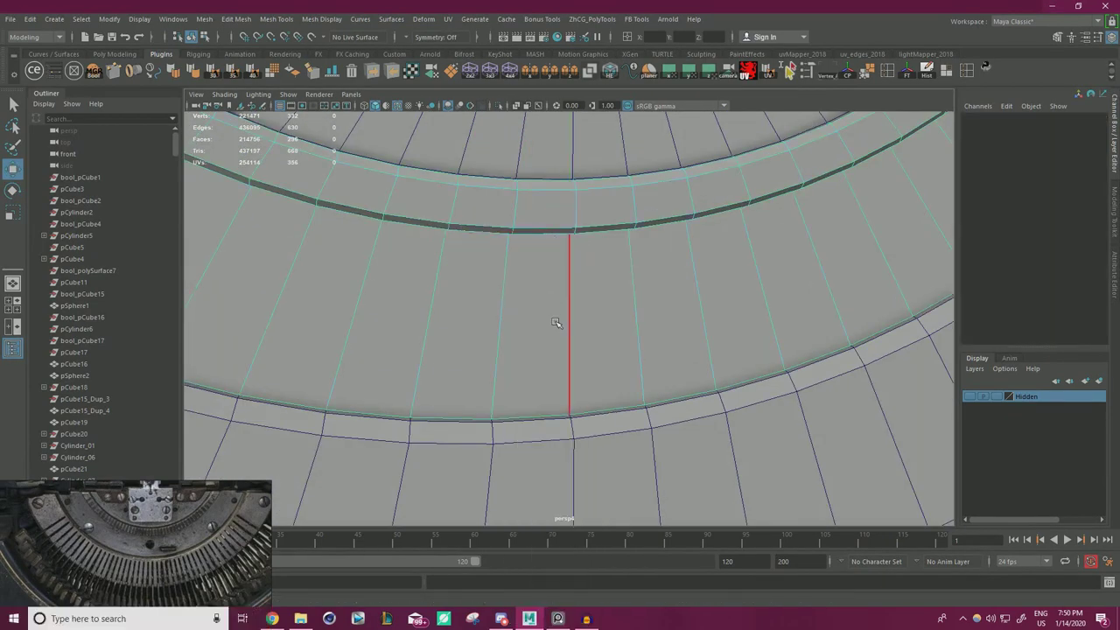
left_click(560, 323)
left_click(508, 351, "shift")
key("g")
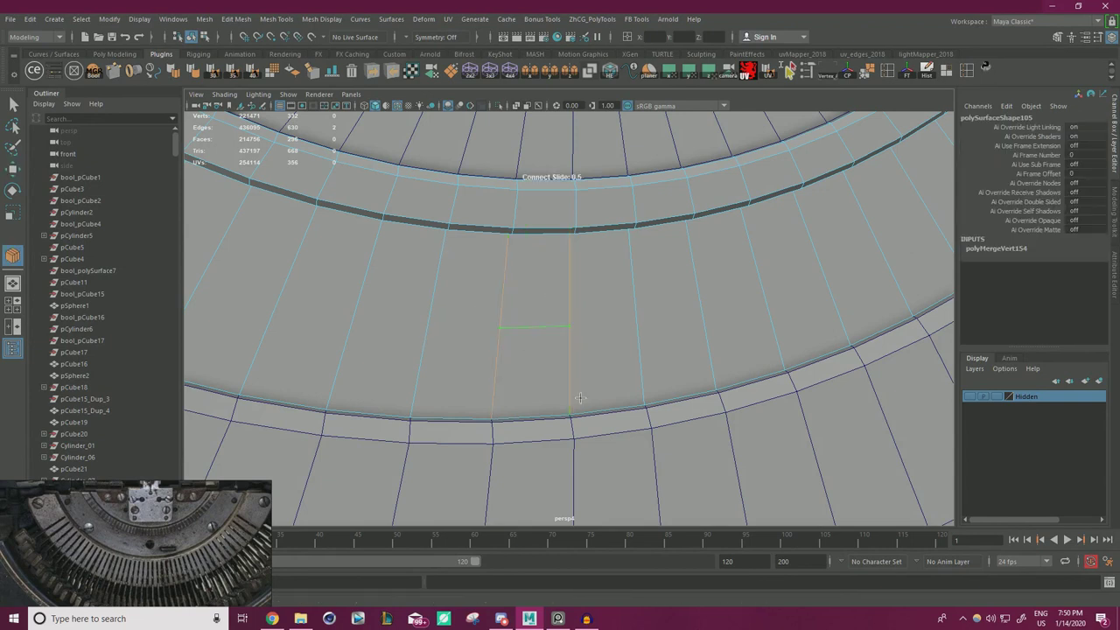
key("w")
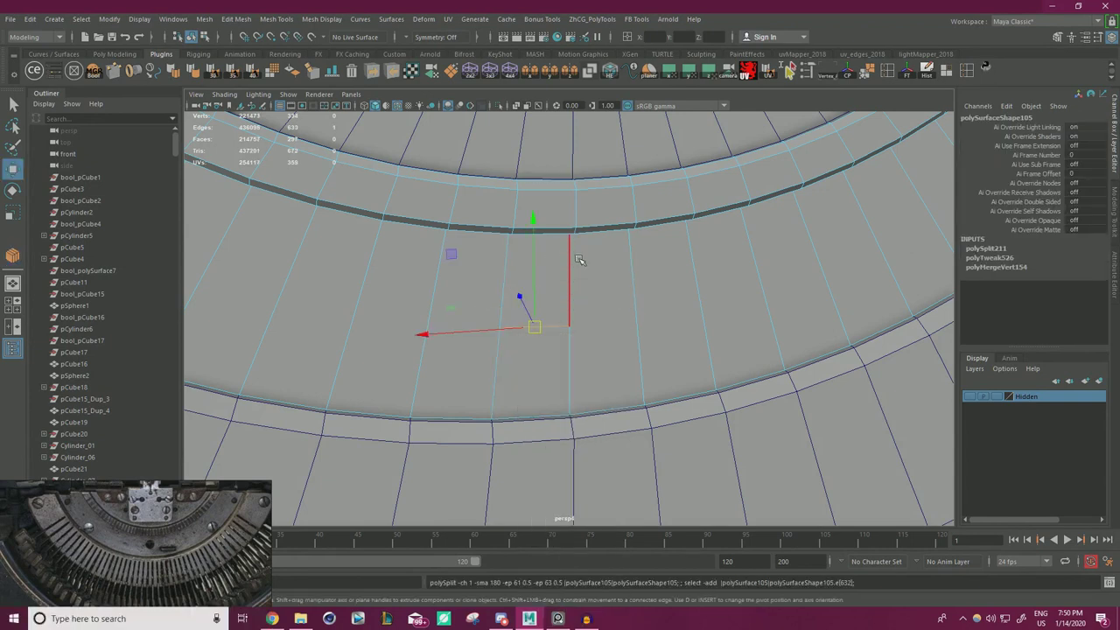
- Try to cut a similar cross edge between two radial edges further along the band with the Multi-Cut tool
key("ctrl+shift+x")
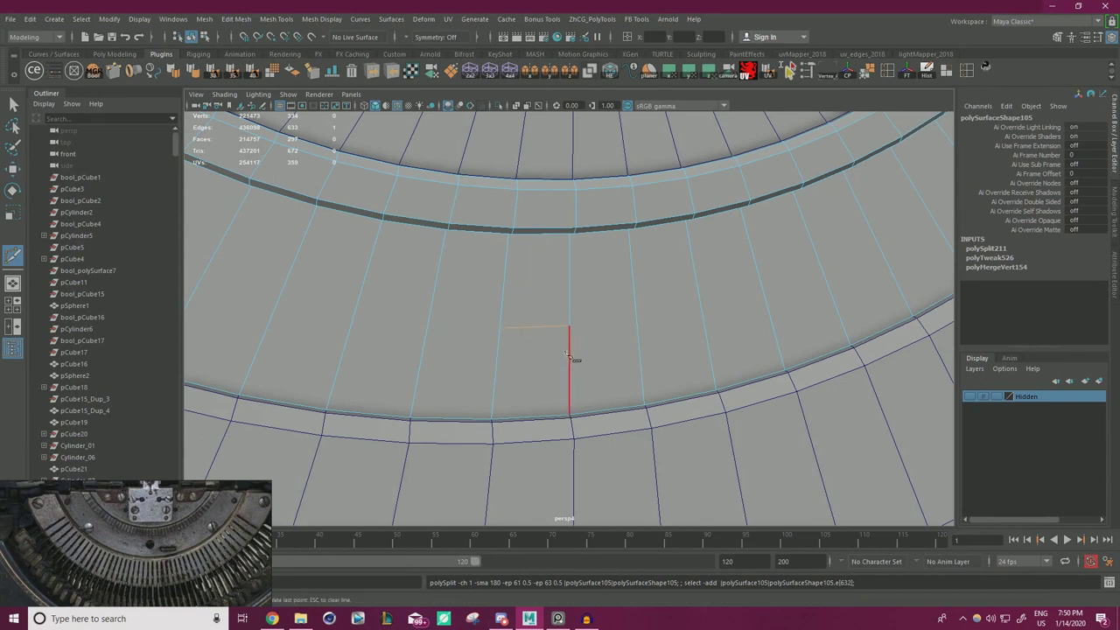
left_click_drag(700, 283, 707, 325, "shift")
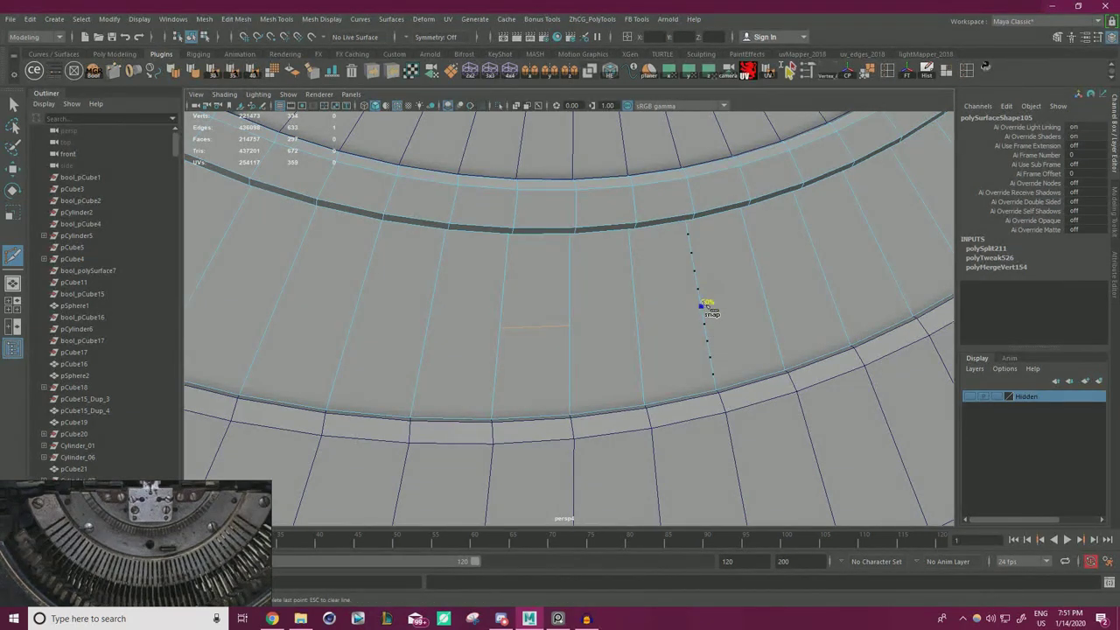
left_click(703, 306)
left_click(639, 319, "shift")
right_click(661, 332)
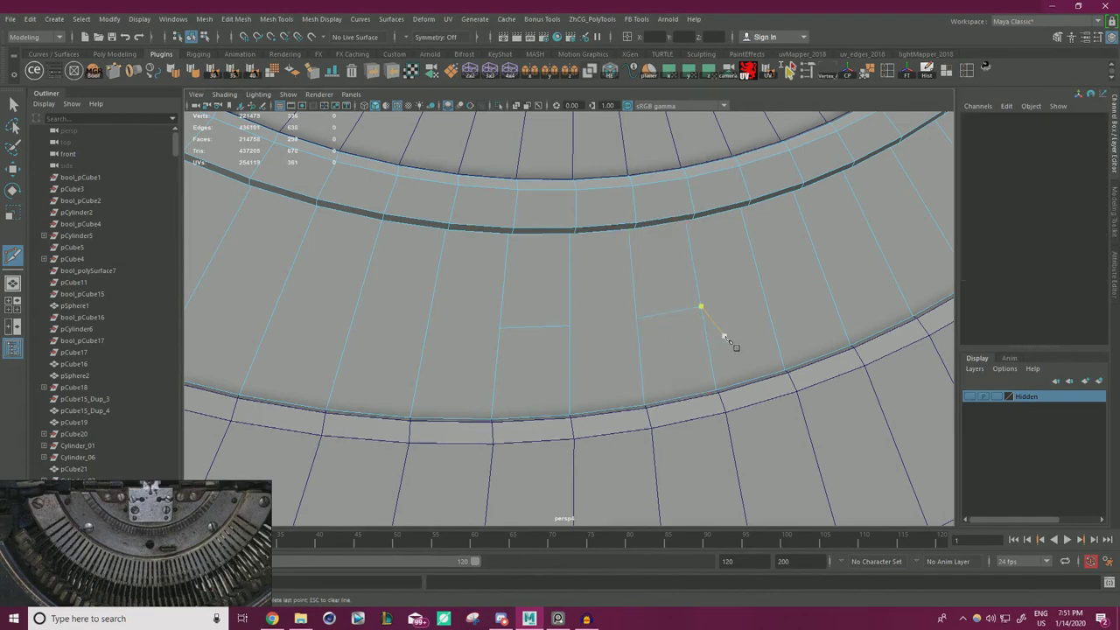
key("ctrl+z")
key("ctrl+z")
key("w")
- Move the cylinder onto the band's centre line at Translate Y 18.106 and Z -0.017, and scale it uniformly to 0.428
left_click_drag(637, 333, 718, 338, "alt")
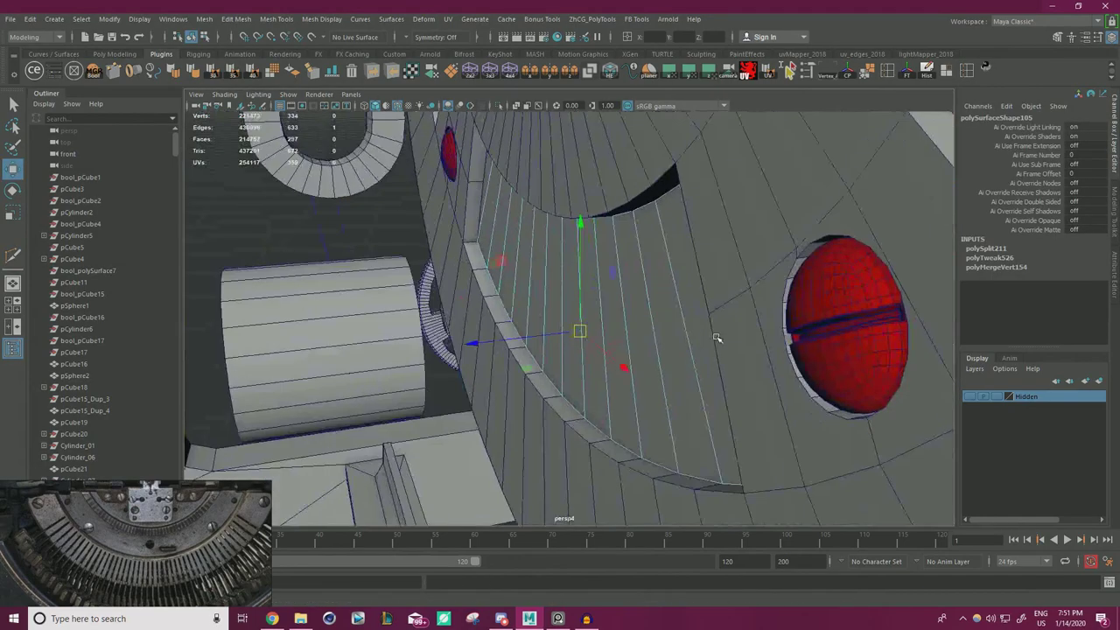
scroll(717, 338, "down", 5)
right_click_drag(423, 281, 459, 264)
left_click(437, 318)
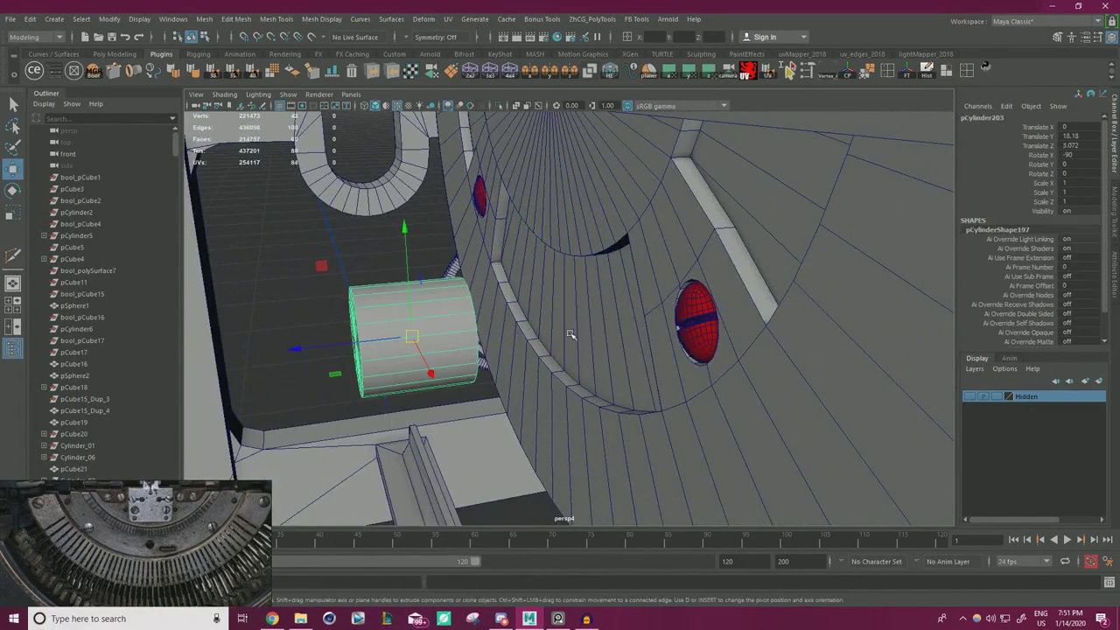
left_click_drag(570, 334, 449, 335, "alt")
left_click_drag(498, 280, 497, 343)
key("r")
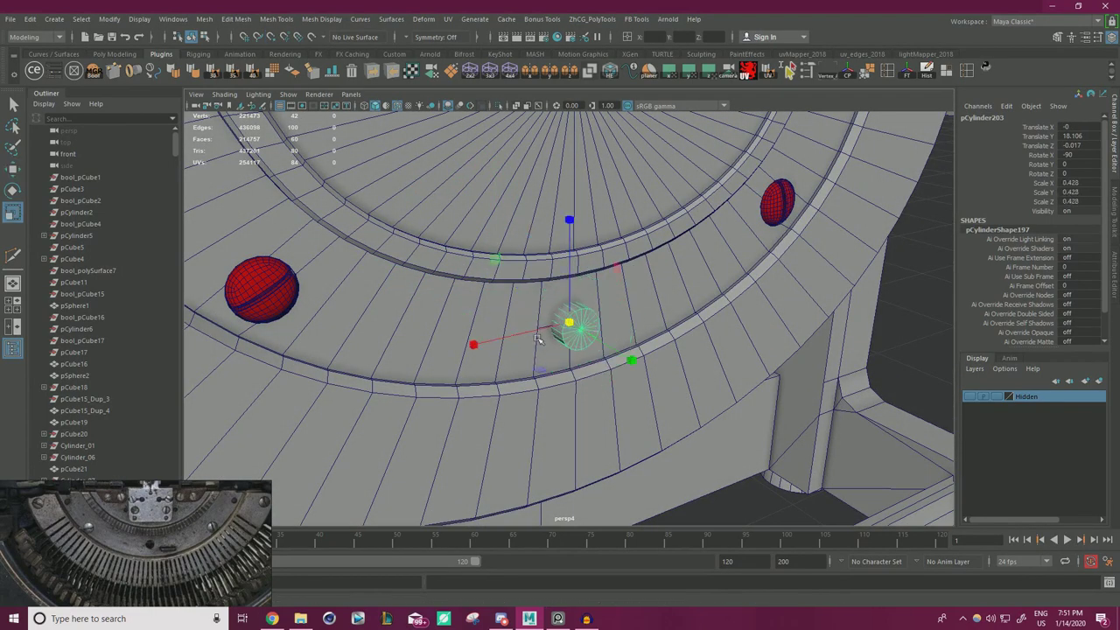
right_click_drag(540, 340, 652, 381, "alt")
- Delete the short cross edge between the two radial edges of the recessed band
left_click(501, 291)
right_click_drag(501, 291, 501, 252)
left_click(516, 331)
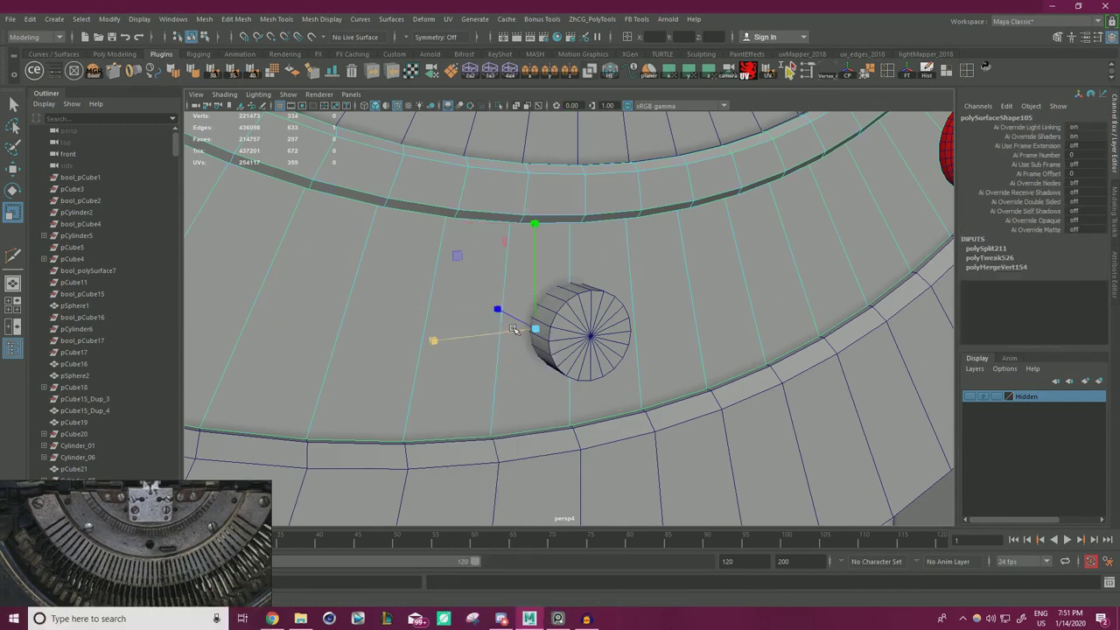
key("ctrl+Delete")
key("w")
- Adjust the cylinder's diameter by scaling it to 0.432 in X and Z, keeping its Y scale
right_click_drag(546, 306, 593, 261)
left_click(626, 329)
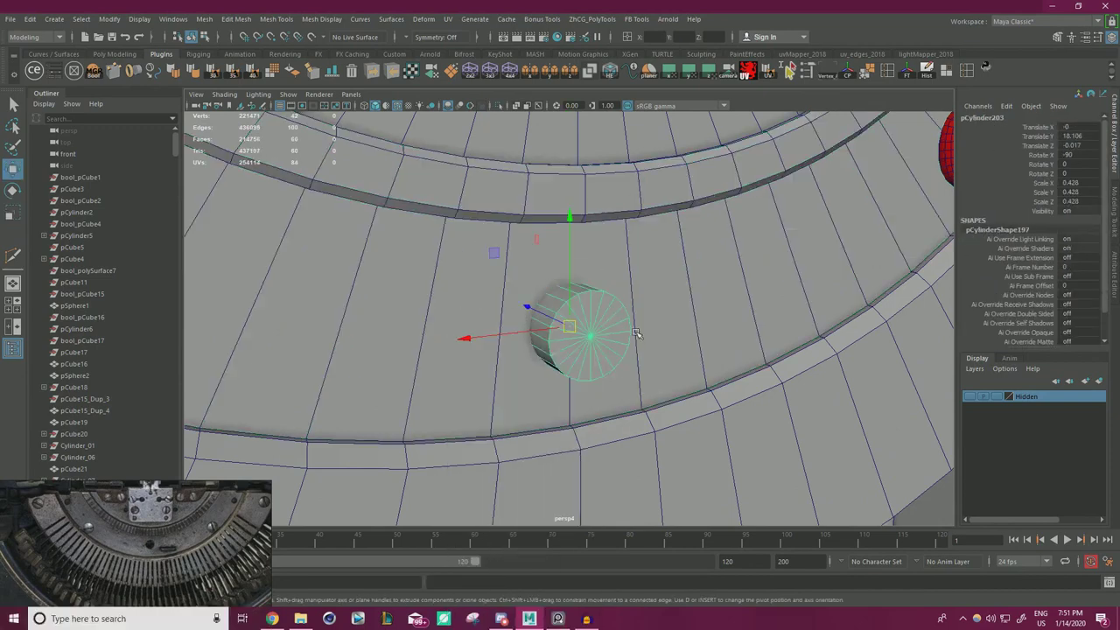
scroll(636, 333, "down", 1)
scroll(636, 333, "up", 1)
left_click_drag(636, 333, 597, 332, "alt")
scroll(597, 332, "down", 2)
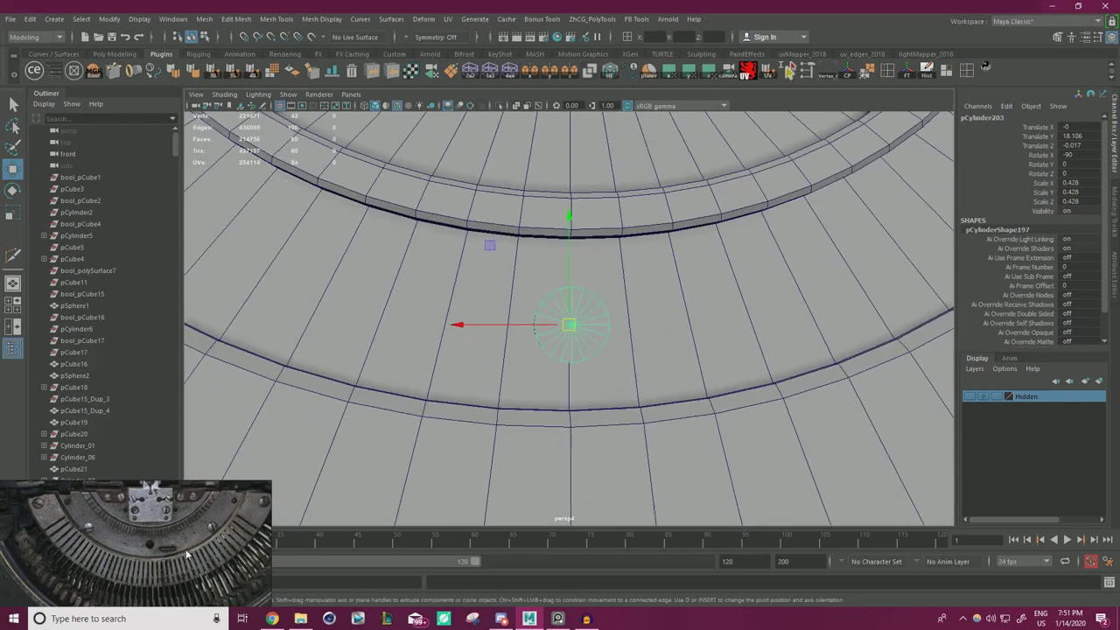
scroll(485, 365, "down", 3)
key("r")
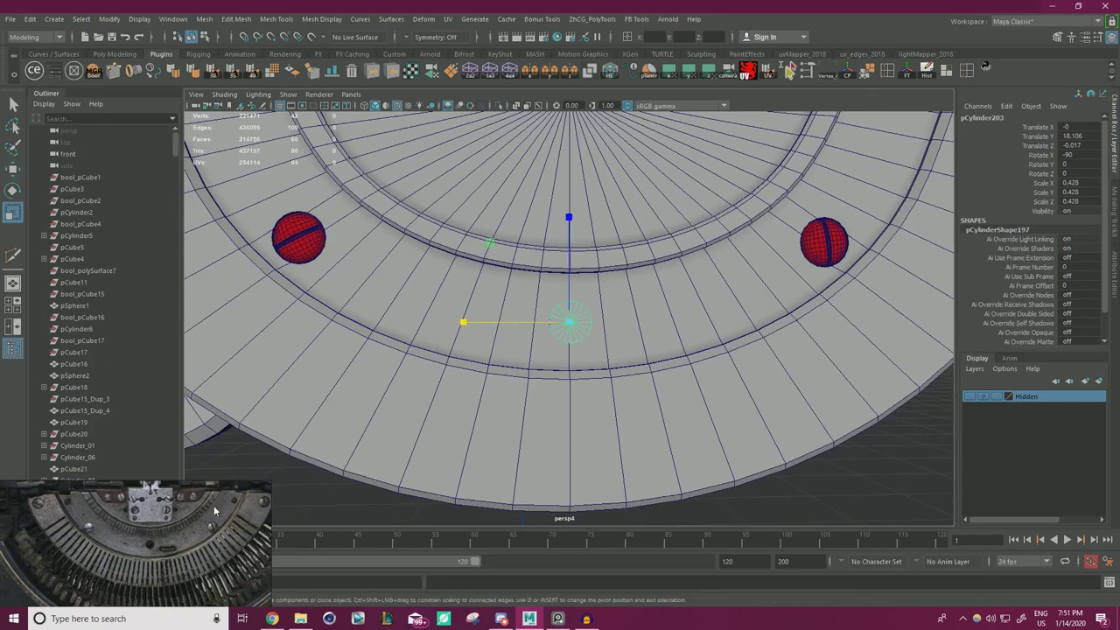
left_click_drag(486, 249, 485, 252)
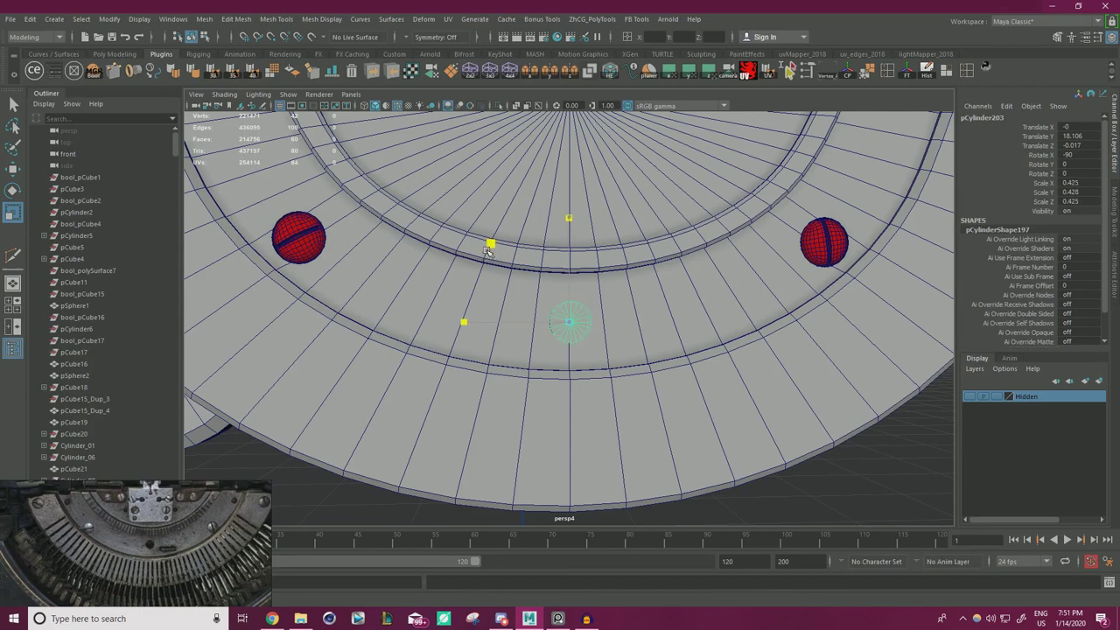
scroll(381, 299, "down", 3)
left_click_drag(381, 300, 381, 270, "alt")
left_click_drag(714, 301, 602, 337, "alt")
middle_click_drag(551, 368, 593, 340, "alt")
scroll(582, 341, "up", 3)
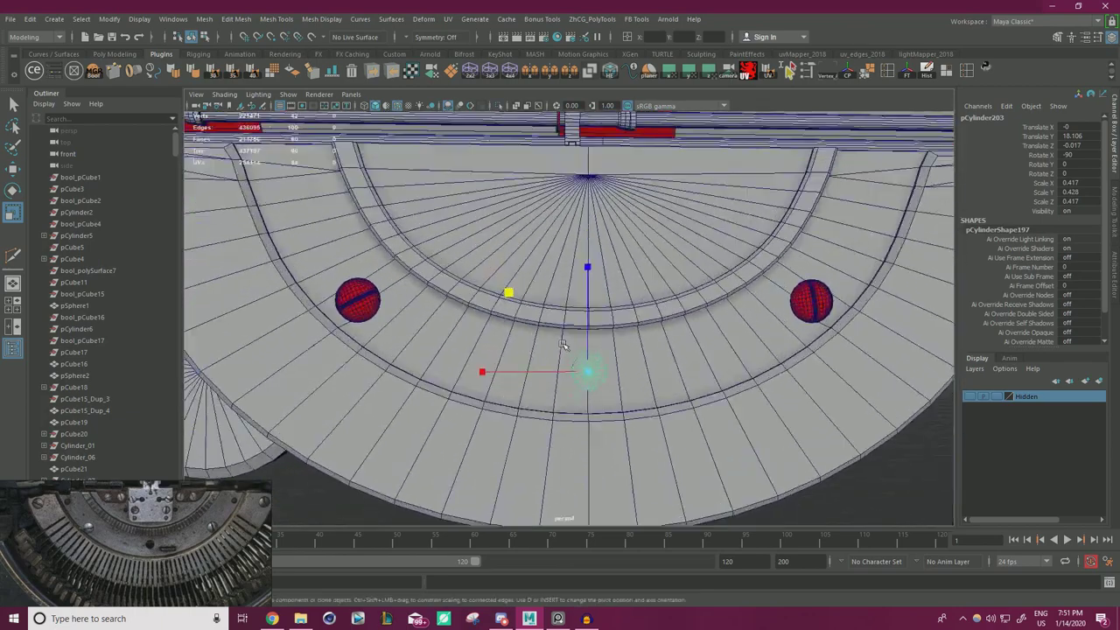
left_click_drag(564, 343, 596, 348, "alt")
left_click_drag(514, 296, 509, 327)
scroll(535, 319, "up", 2)
scroll(533, 318, "down", 2)
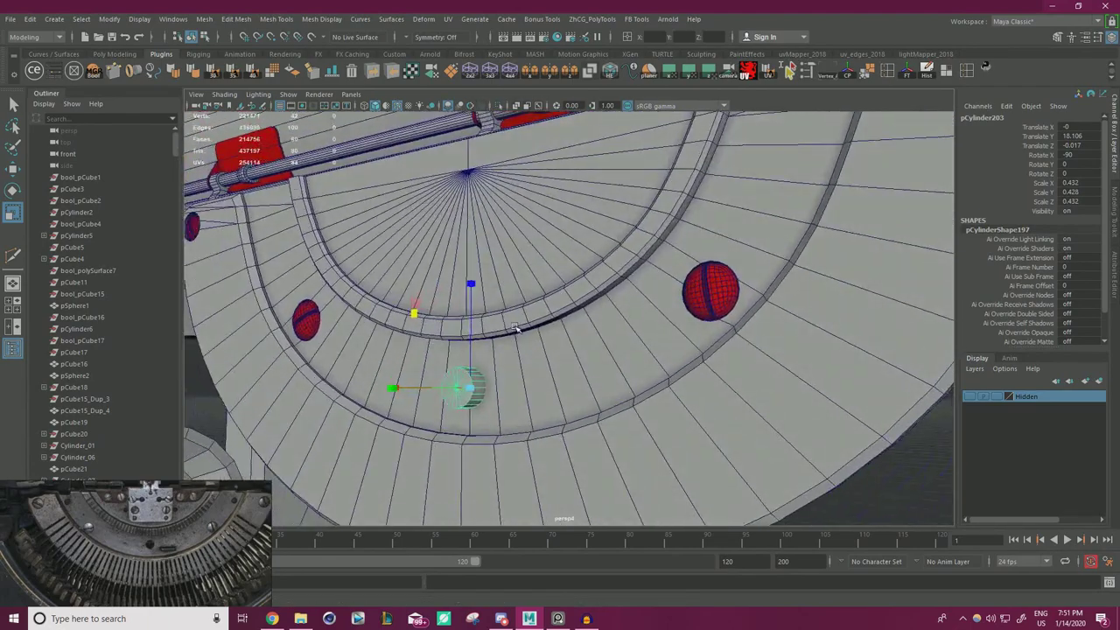
- Select the full loop of inner wall faces around the neighbouring screw's hole in the recessed band
scroll(648, 315, "down", 3)
left_click_drag(588, 312, 619, 310, "alt")
scroll(619, 309, "up", 4)
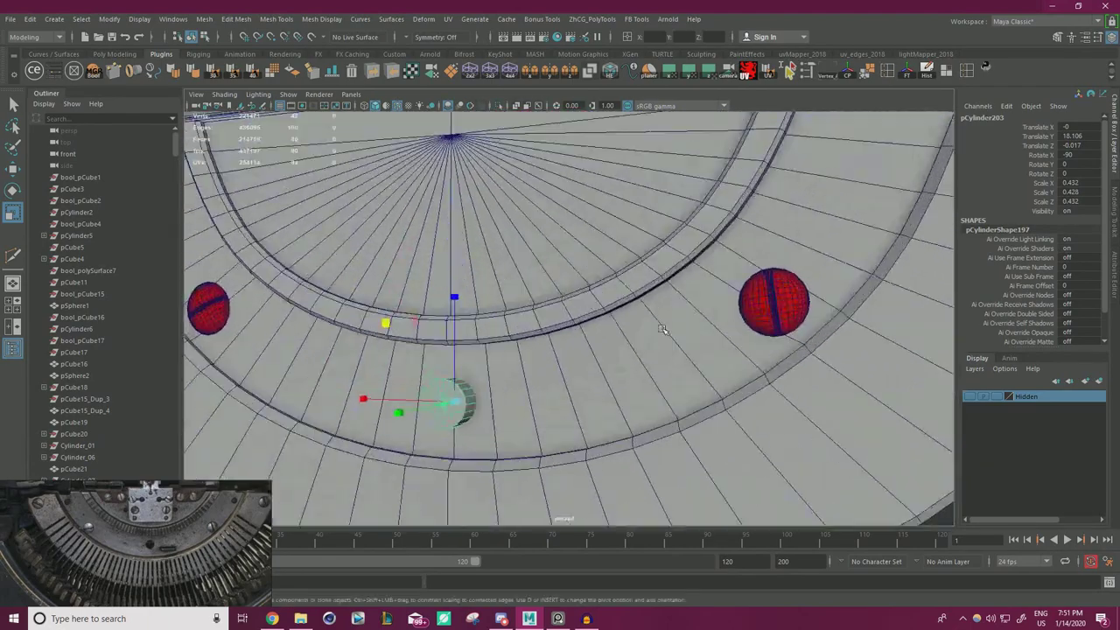
middle_click_drag(735, 306, 530, 323, "alt")
scroll(727, 356, "up", 6)
left_click(604, 298)
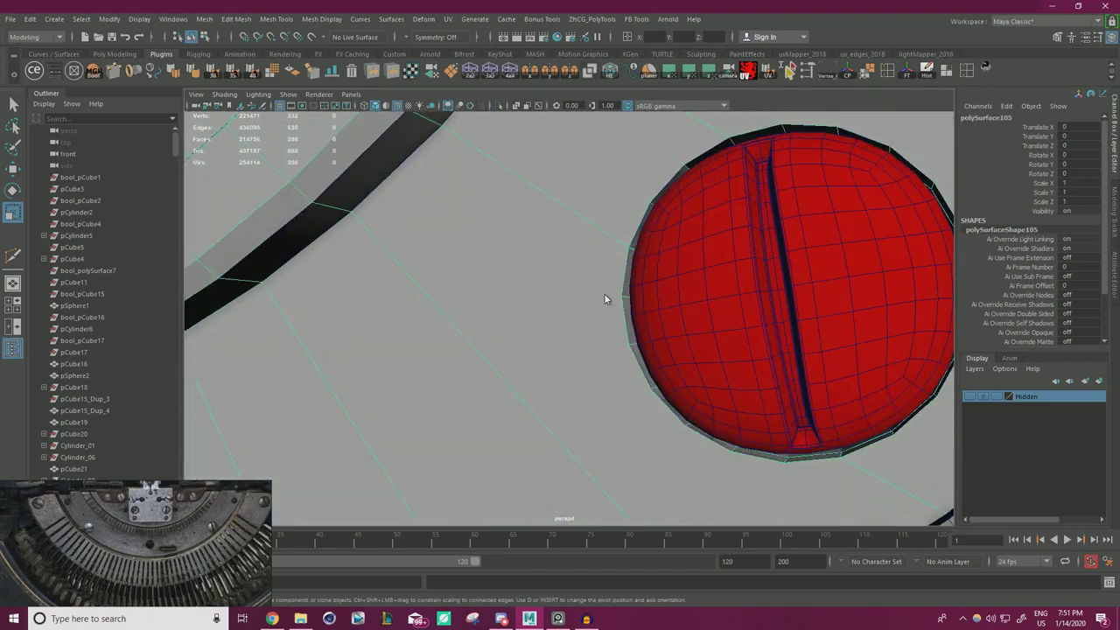
right_click_drag(603, 283, 602, 320)
left_click(625, 281)
left_click(623, 310)
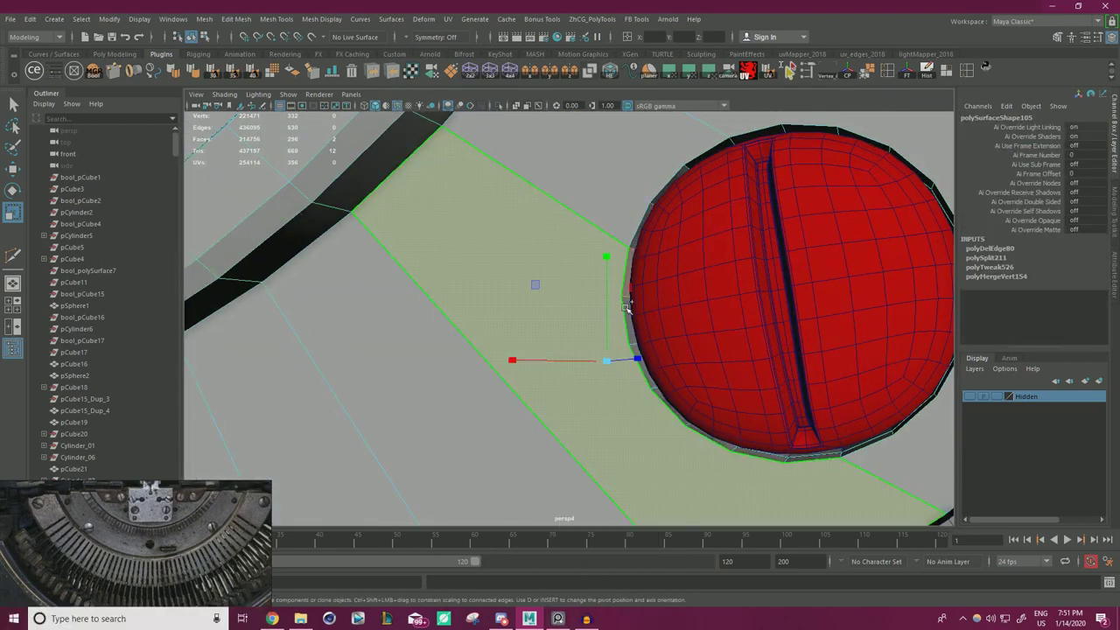
left_click(626, 310)
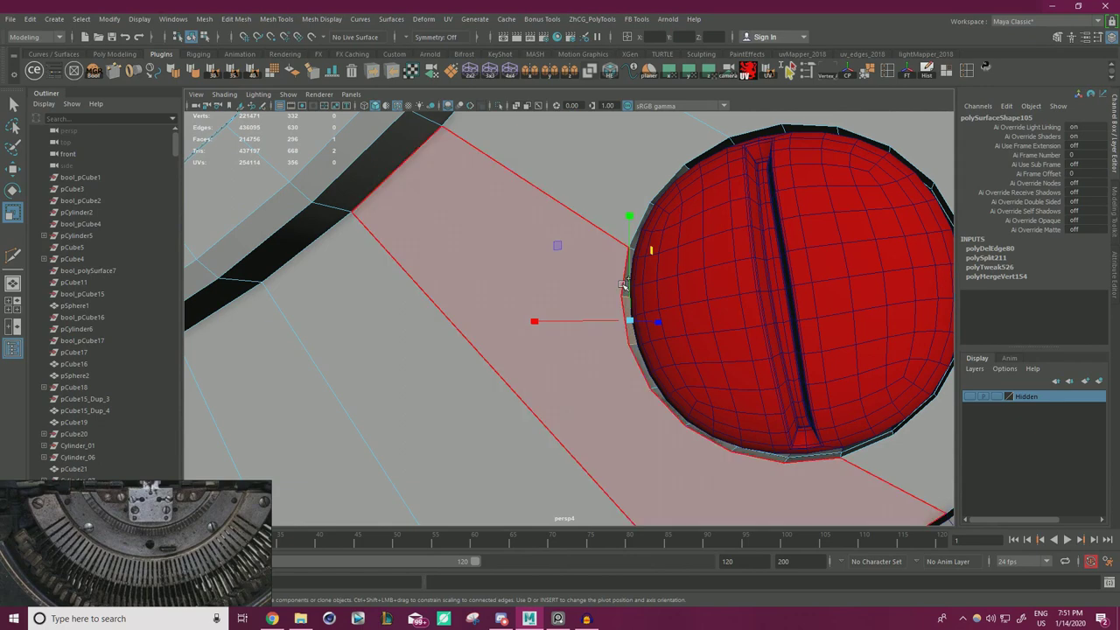
left_click(624, 284, "shift")
right_click_drag(626, 286, 800, 331, "alt")
middle_click_drag(800, 331, 631, 333, "alt")
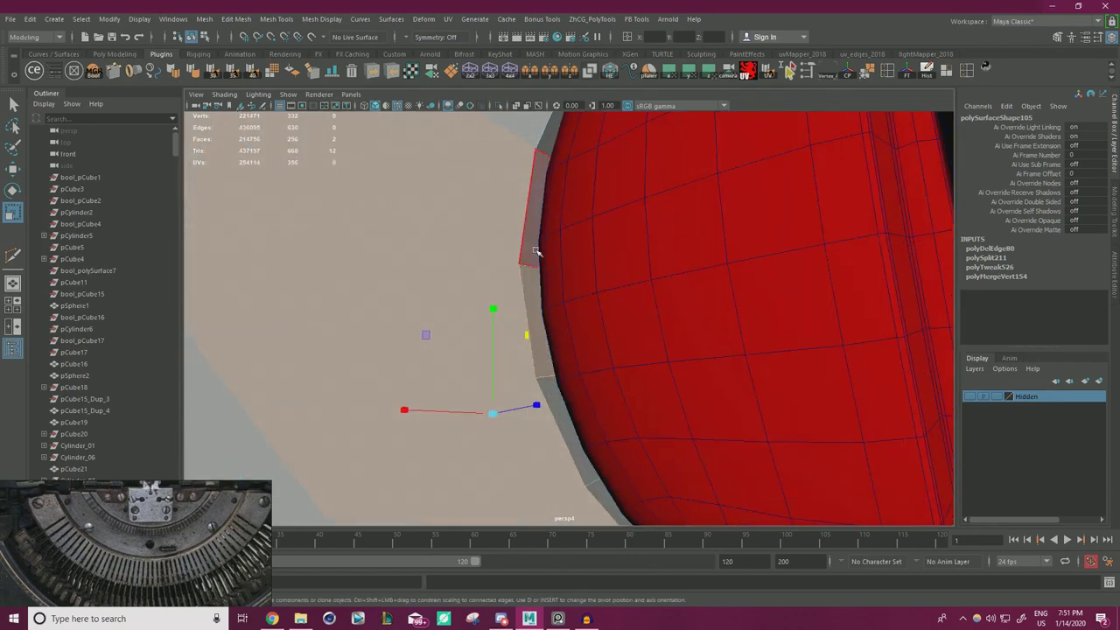
left_click(536, 251)
double_click(529, 294, "shift")
right_click_drag(857, 320, 533, 250, "alt")
middle_click_drag(534, 250, 627, 284, "alt")
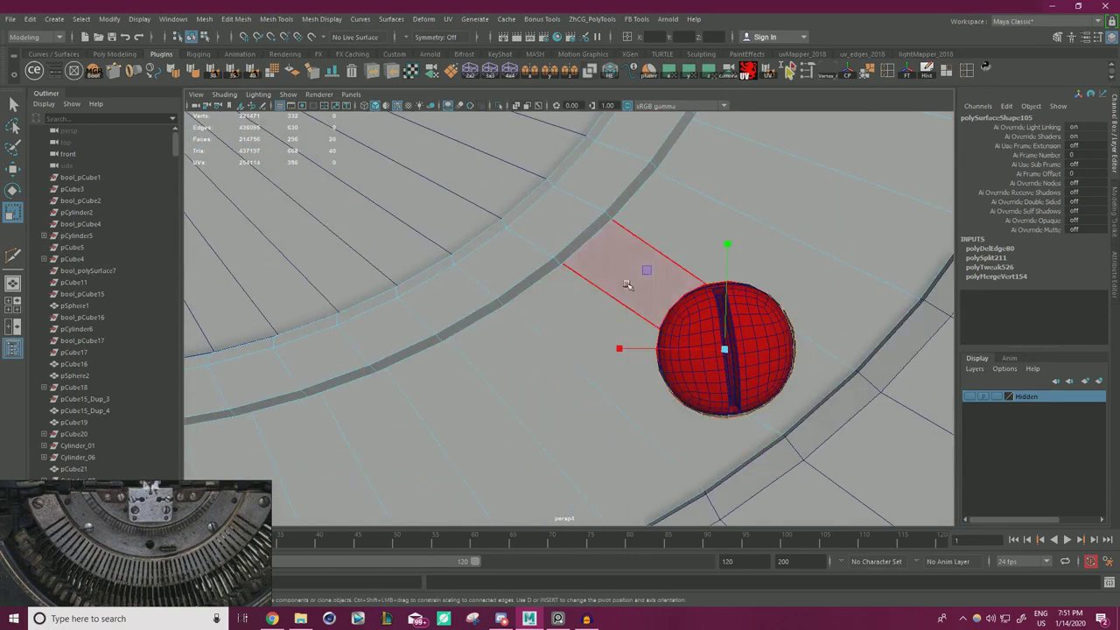
- Examine the screw hole and the surrounding plate surfaces from behind and from the side
left_click_drag(648, 272, 470, 260)
right_click_drag(469, 260, 516, 350, "alt")
middle_click_drag(516, 350, 596, 359, "alt")
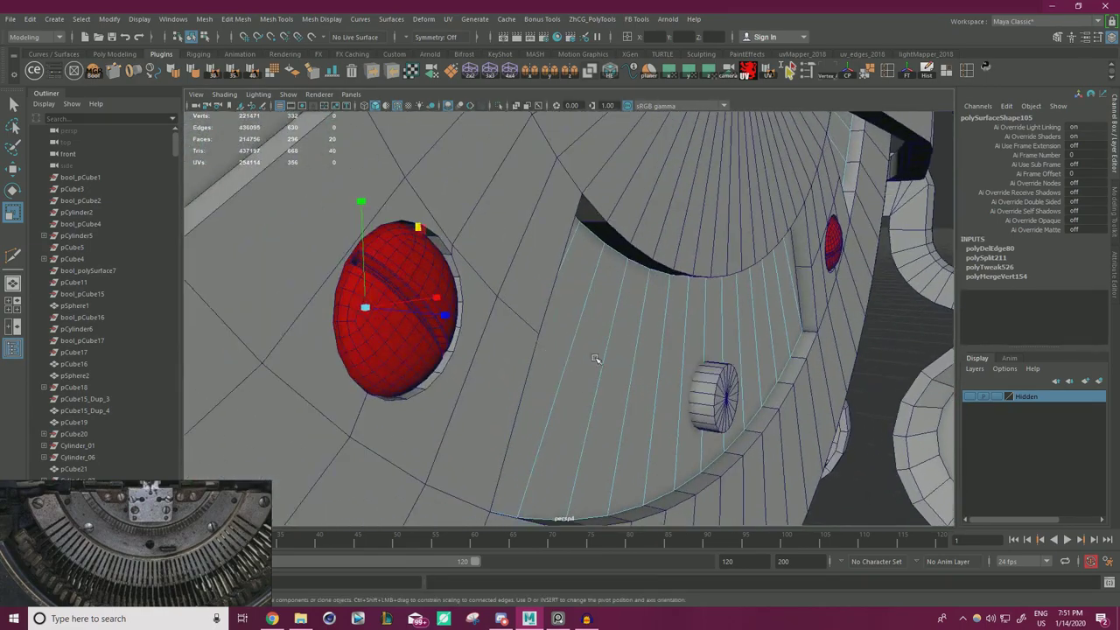
right_click_drag(596, 358, 648, 359, "alt")
right_click_drag(569, 282, 491, 272, "alt")
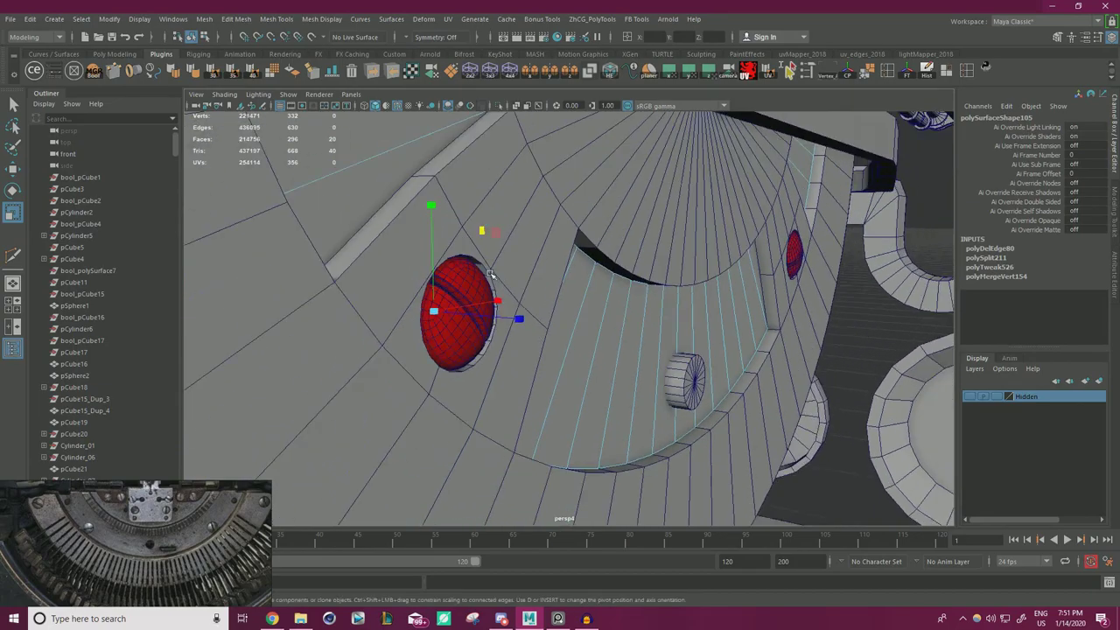
left_click_drag(491, 271, 662, 261, "alt")
right_click_drag(661, 261, 551, 267, "alt")
left_click_drag(628, 282, 426, 281, "alt")
- Return to object selection and select the recessed band together with the outer semicircular plate
right_click_drag(421, 238, 472, 221)
right_click_drag(473, 220, 328, 340, "alt")
middle_click_drag(328, 339, 420, 306, "alt")
left_click(317, 312)
left_click(468, 267)
left_click_drag(470, 268, 743, 318, "alt")
left_click(600, 233, "shift")
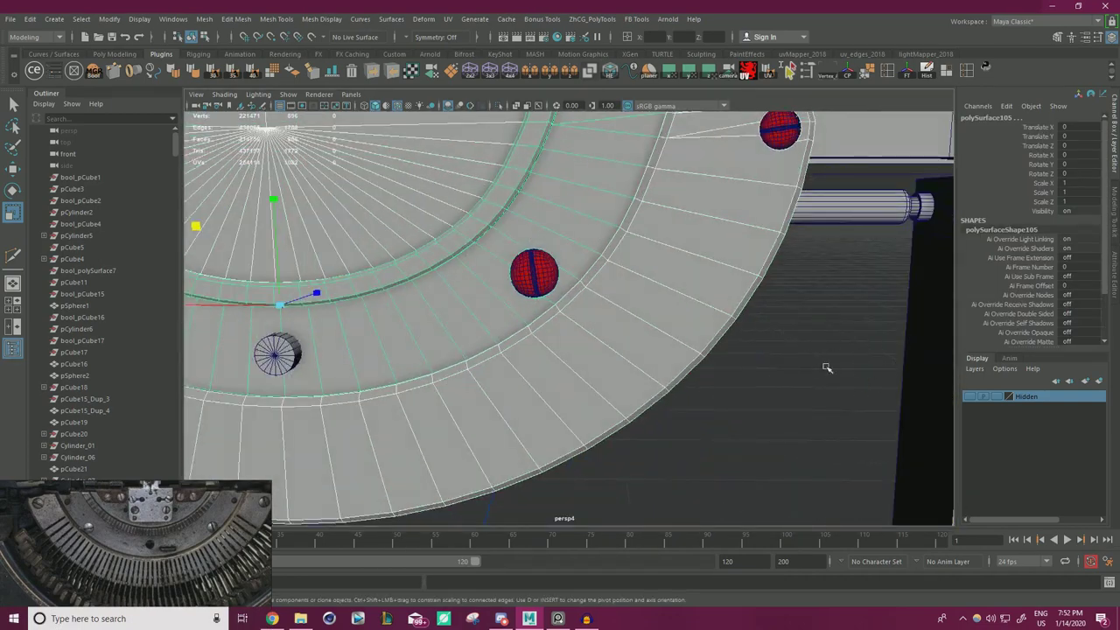
- Add the loop of wall faces around the same screw's hole in the outer plate to the face selection
right_click_drag(813, 326, 809, 318)
scroll(692, 330, "up", 5)
left_click_drag(692, 329, 621, 306, "alt")
scroll(662, 325, "up", 5)
left_click(604, 302, "shift")
double_click(643, 326, "shift")
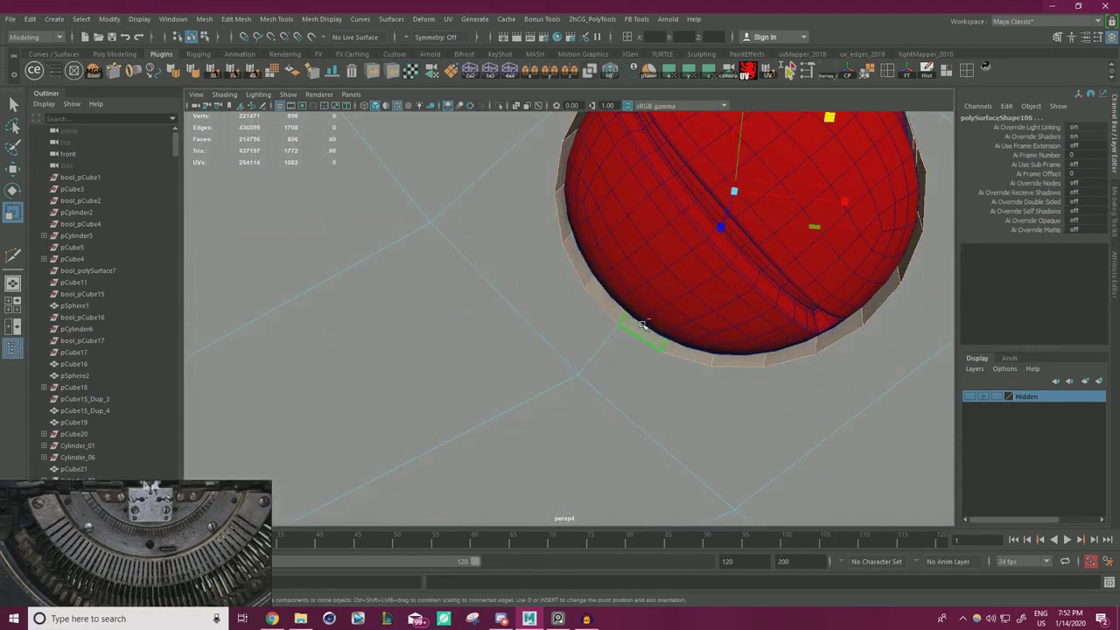
- Enlarge the screw hole by scaling the selected wall faces outward around the screw
scroll(643, 325, "down", 5)
left_click_drag(543, 317, 749, 288, "alt")
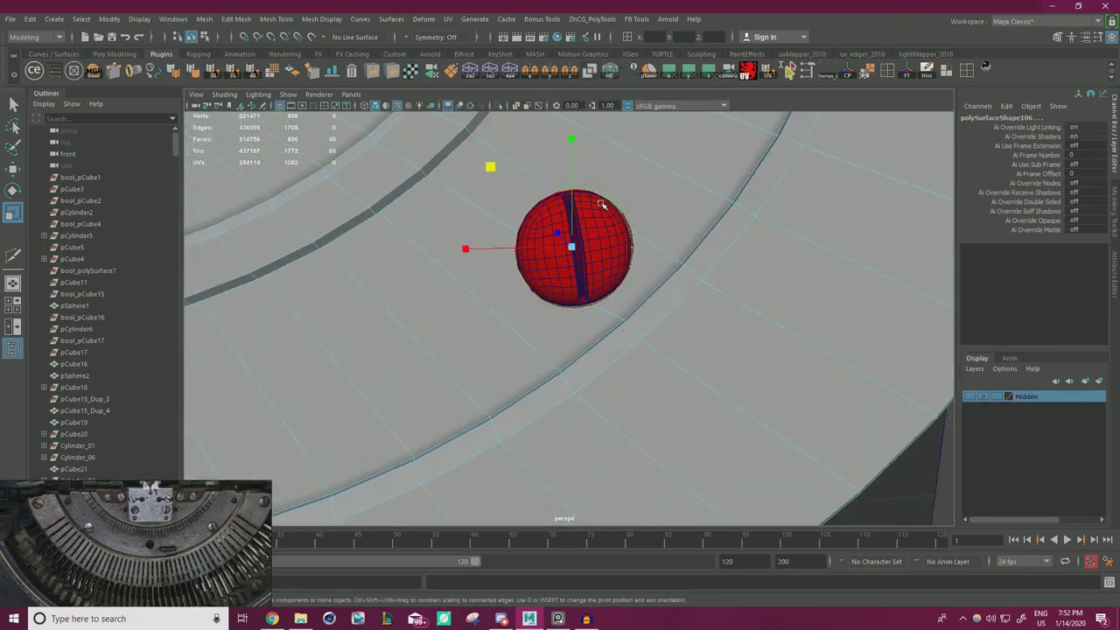
left_click_drag(493, 172, 488, 165)
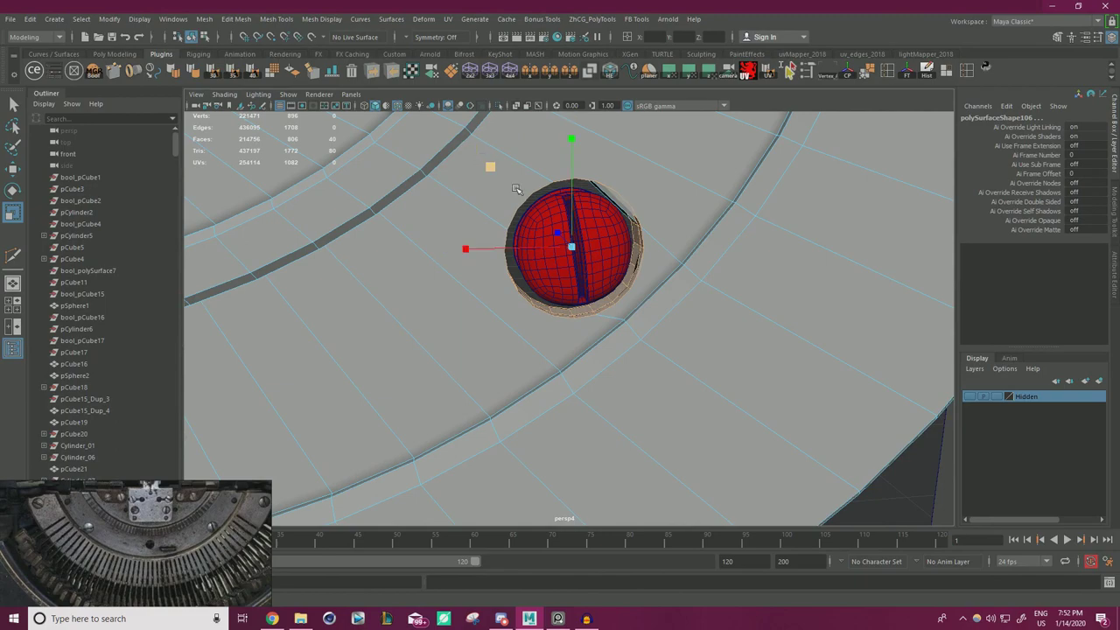
- Examine the enlarged screw hole's rim and surrounding plate faces from close up and from several angles
left_click_drag(516, 189, 508, 180, "alt")
scroll(410, 239, "up", 2)
scroll(385, 252, "down", 7)
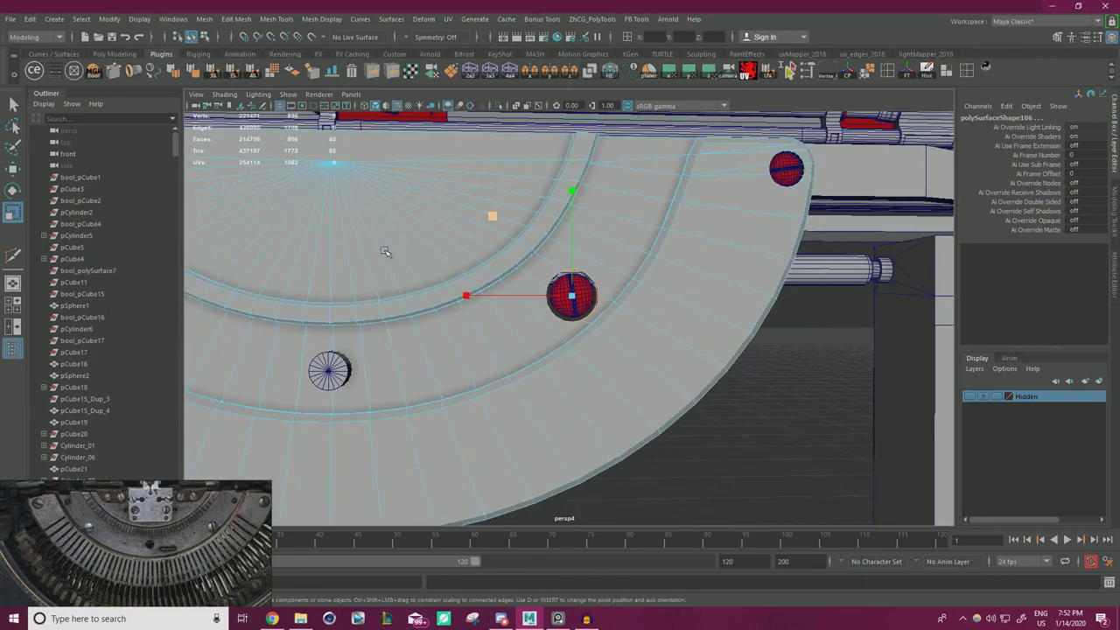
right_click_drag(385, 252, 814, 379, "alt")
right_click_drag(603, 289, 702, 315, "alt")
mouse_move(703, 315)
left_mouse_down("alt")
mouse_move(725, 309)
mouse_move(686, 317)
left_mouse_up("alt")
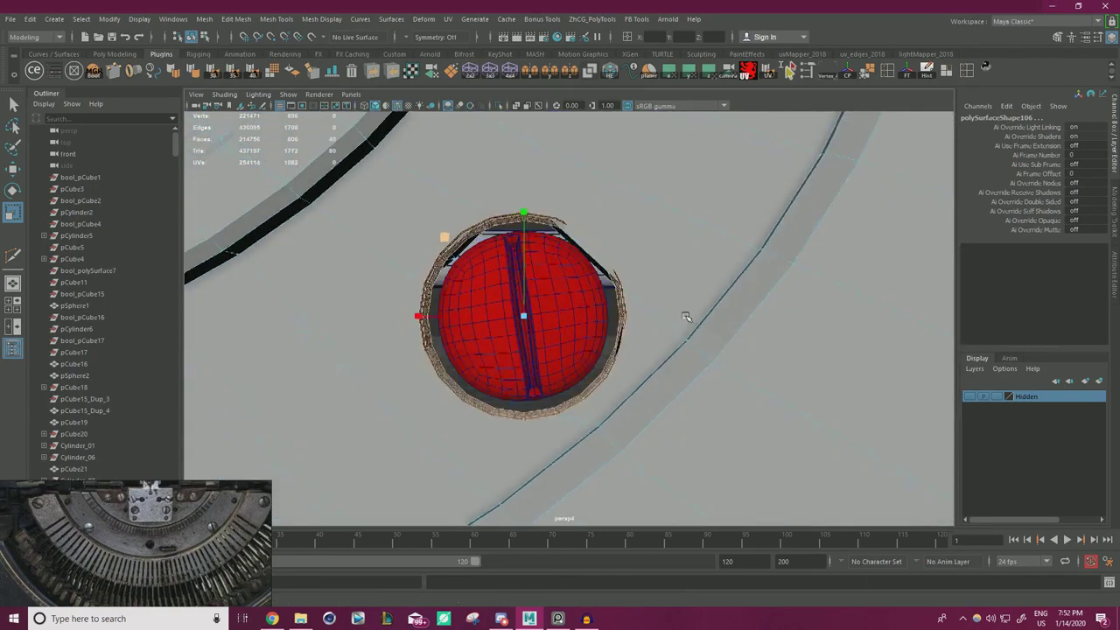
right_click_drag(549, 261, 621, 280, "alt")
left_click_drag(620, 280, 705, 320, "alt")
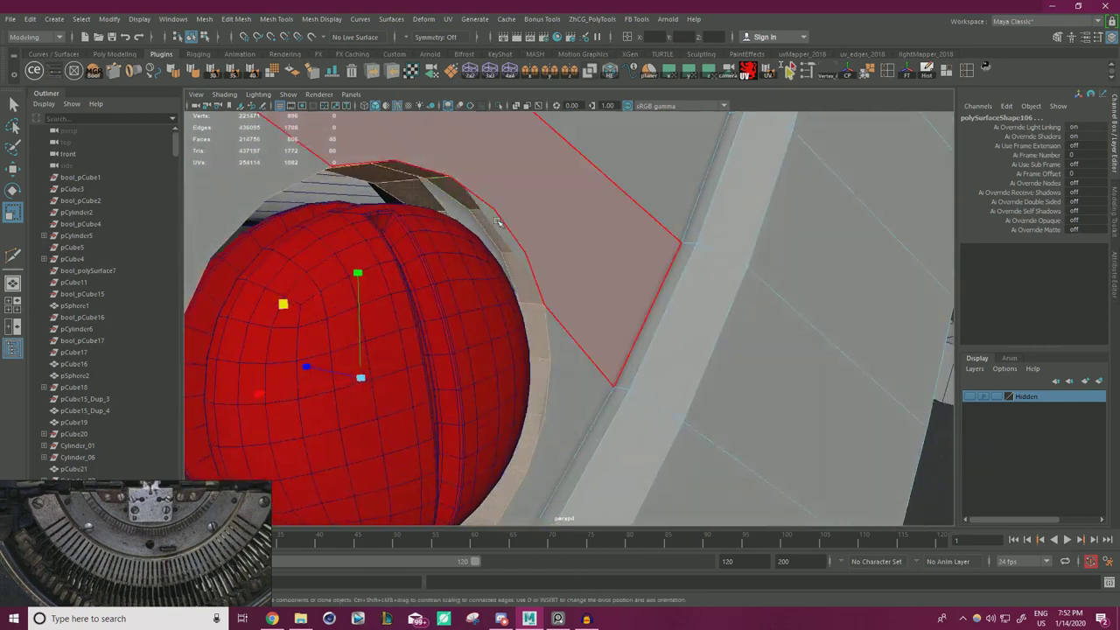
left_click_drag(539, 238, 490, 244, "alt")
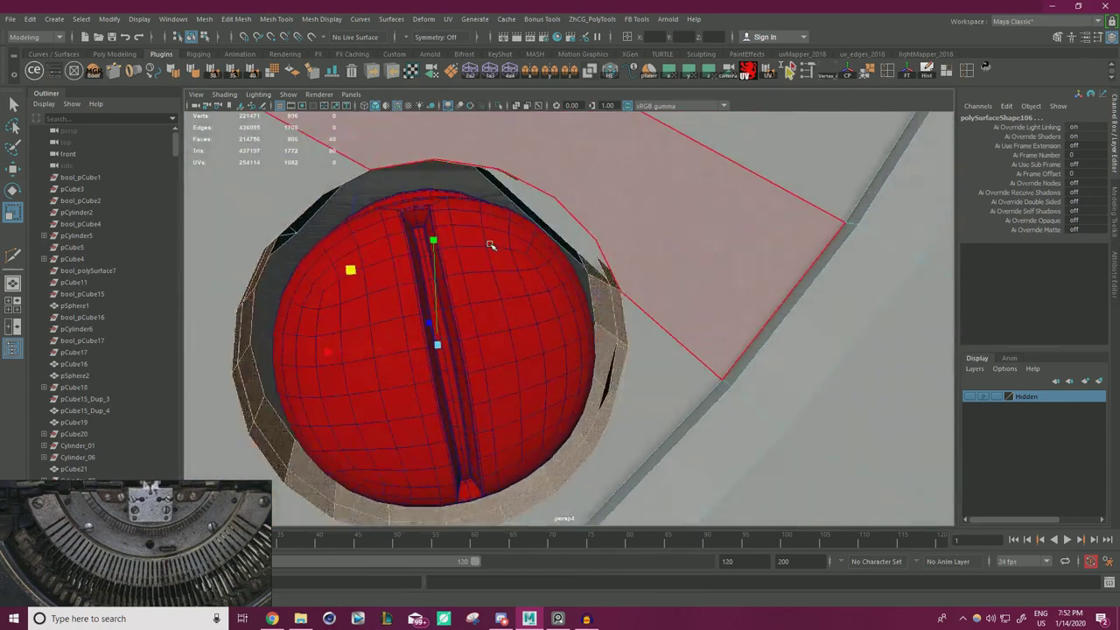
- Try deleting the two large plate faces that adjoin the screw hole on opposite sides of the plate
left_click(566, 218)
left_click_drag(568, 218, 597, 232, "alt")
left_click(598, 232)
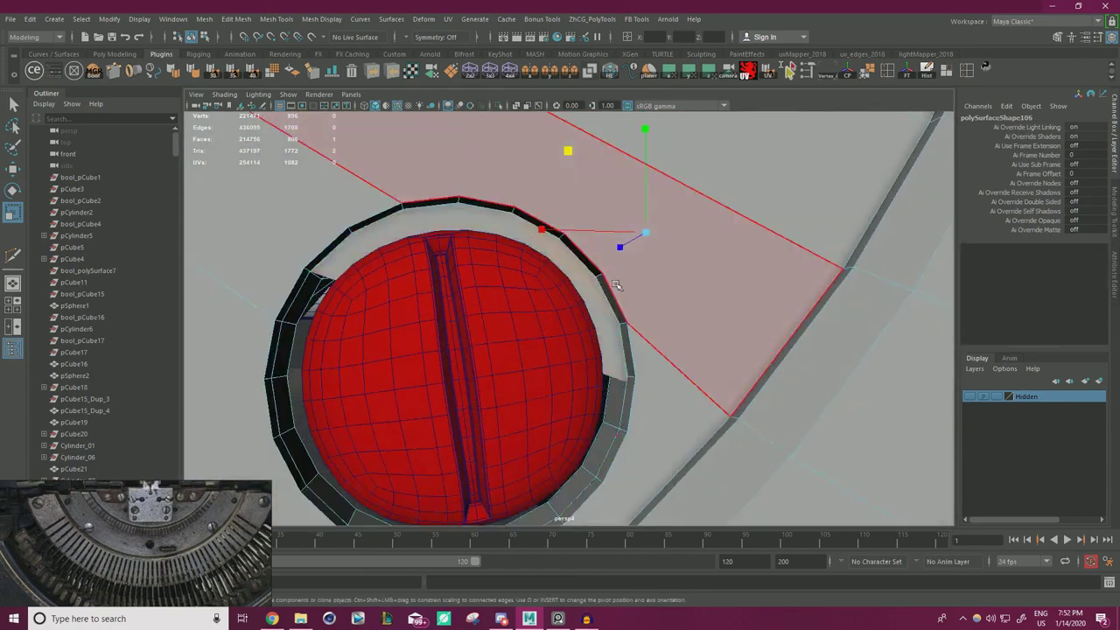
right_click_drag(600, 245, 483, 296, "alt")
left_click_drag(483, 296, 363, 300, "alt")
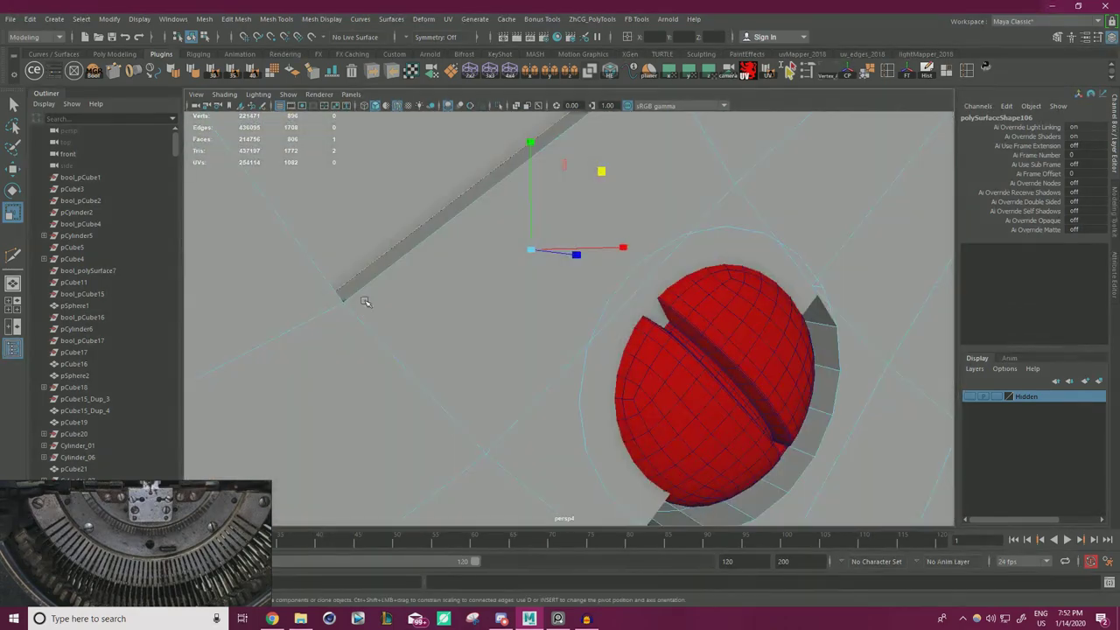
left_click(584, 387, "shift")
right_click_drag(592, 383, 418, 312, "alt")
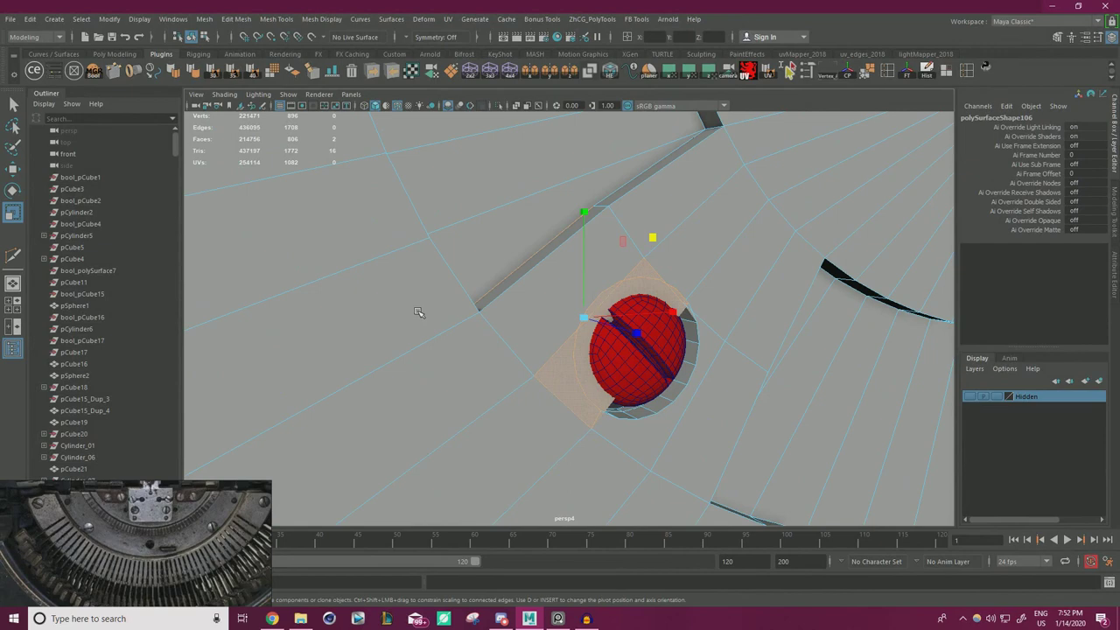
key("Delete")
- Undo the face deletion and the enlargement of the screw hole
left_click_drag(420, 312, 716, 263, "alt")
key("ctrl+z")
key("ctrl+z")
key("ctrl+z")
right_click_drag(715, 263, 308, 267, "alt")
middle_click_drag(308, 268, 437, 233, "alt")
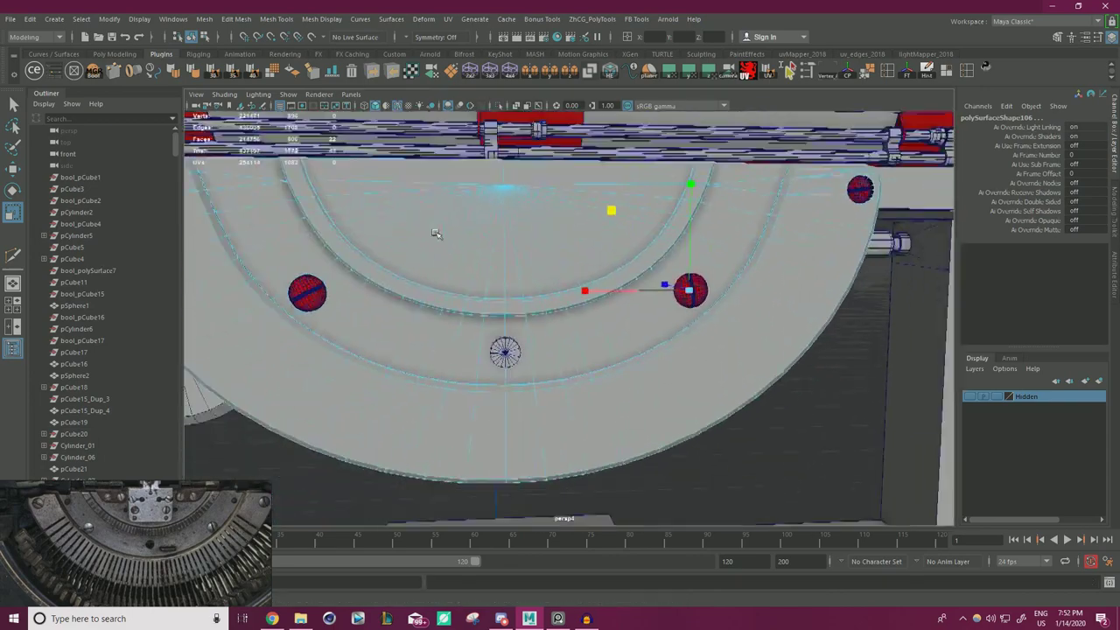
- Return the recessed band and the outer semicircular plate to object selection
right_click_drag(437, 233, 391, 234, "alt")
right_click_drag(697, 278, 722, 391)
right_click_drag(507, 384, 570, 373, "alt")
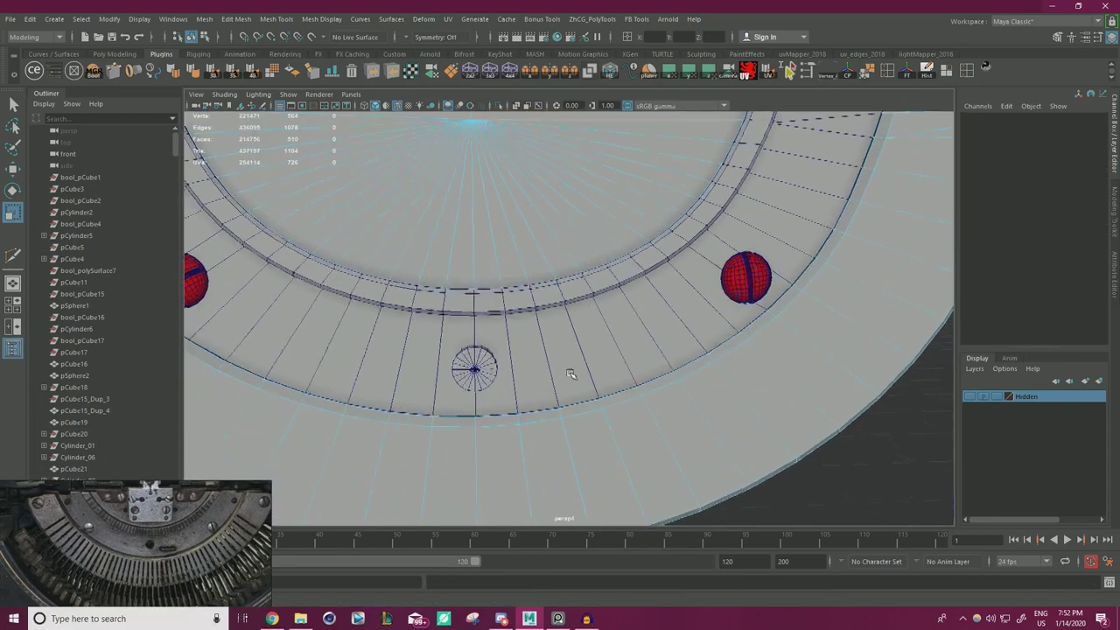
middle_click_drag(739, 285, 577, 275, "alt")
right_click_drag(577, 274, 649, 277, "alt")
right_click_drag(599, 201, 700, 271, "alt")
left_click(587, 204)
right_click_drag(549, 209, 591, 190)
left_click(565, 205)
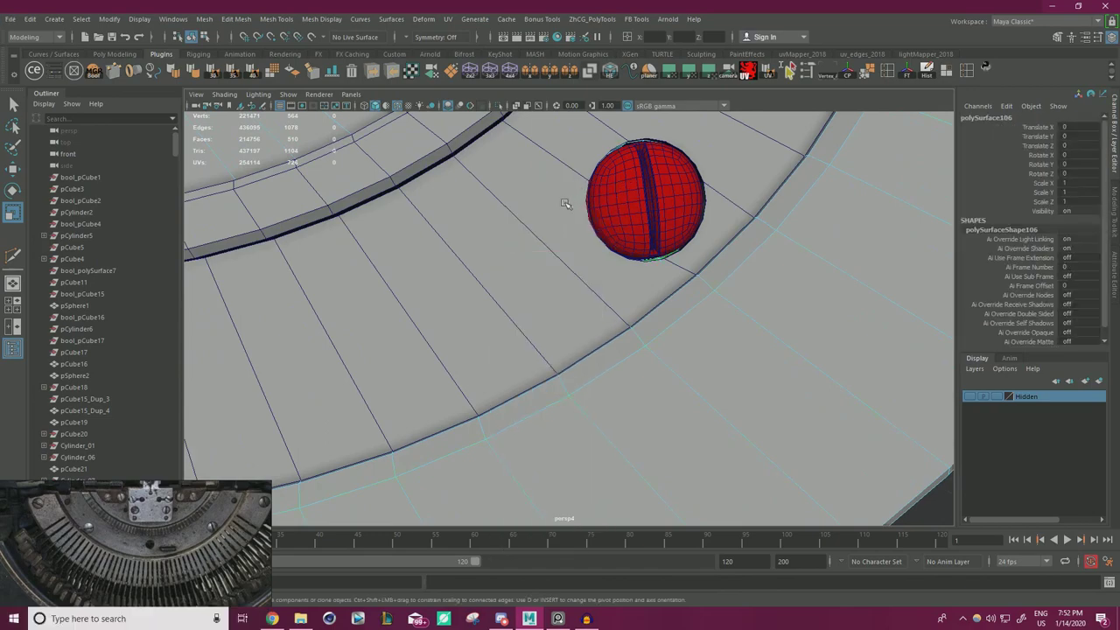
- Select the small cylinder on the recessed band and scale it down to 0.344 in X and Z
scroll(602, 271, "down", 6)
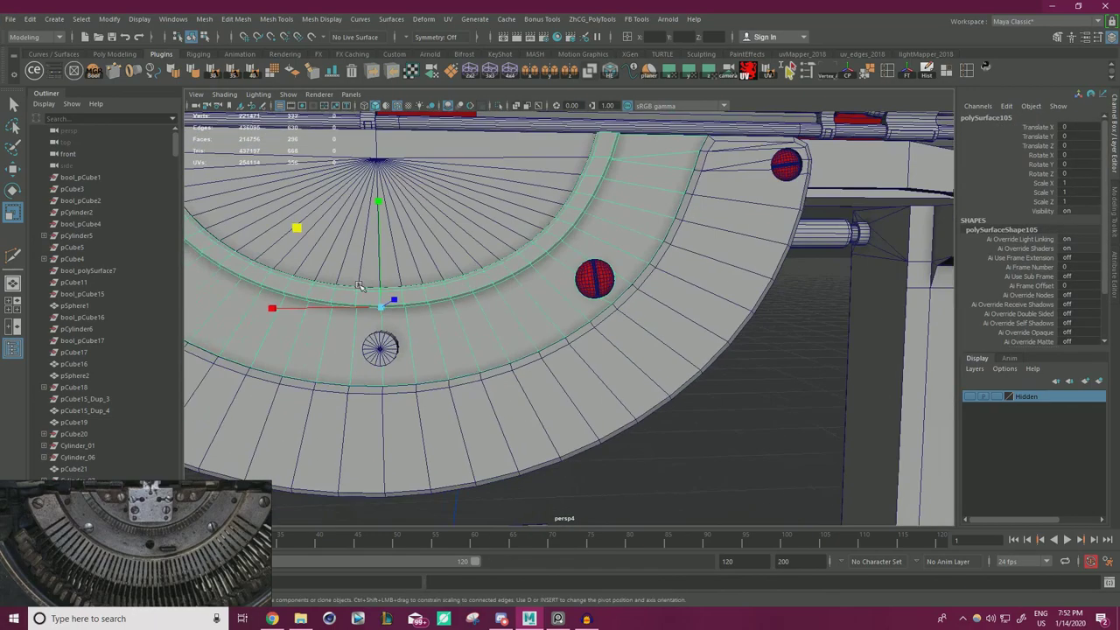
scroll(470, 289, "down", 2)
left_click_drag(473, 291, 574, 329, "alt")
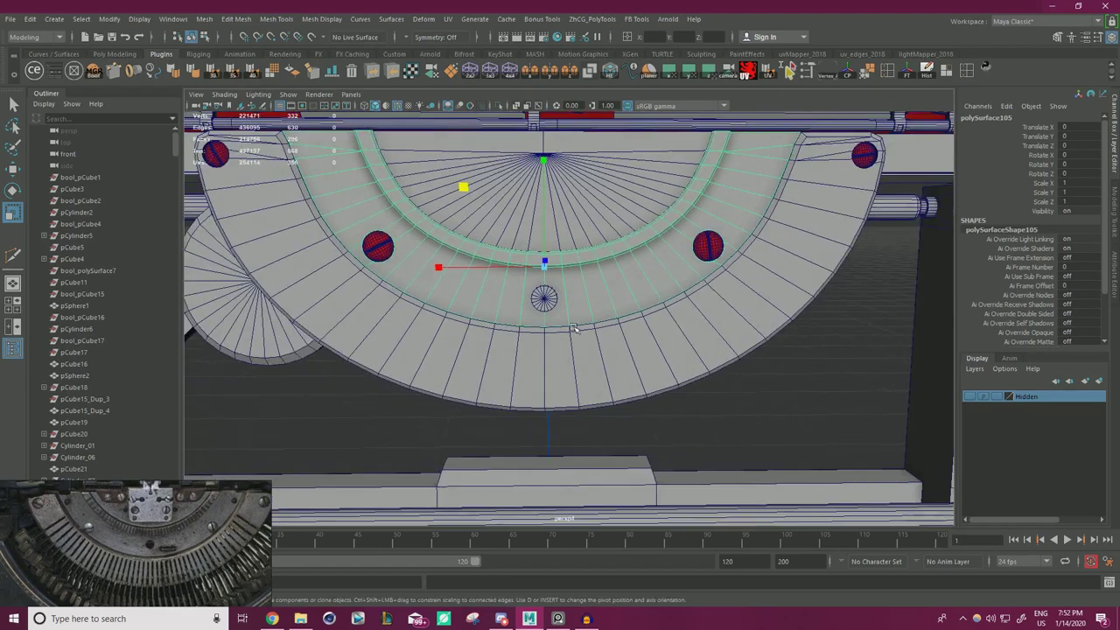
left_click(543, 298)
key("f")
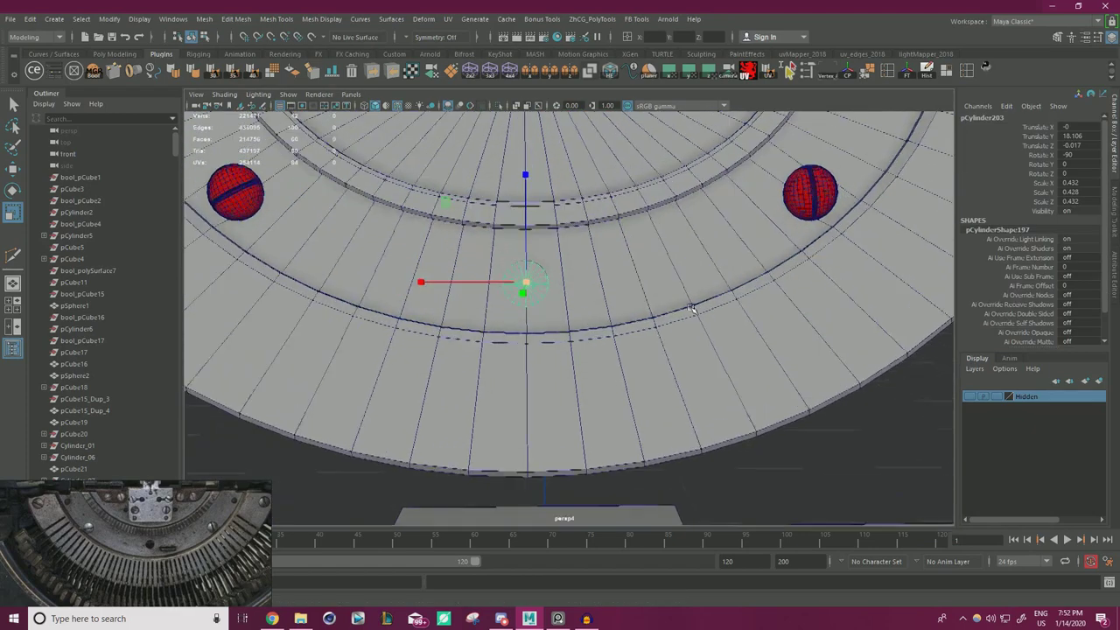
left_click_drag(432, 191, 449, 207)
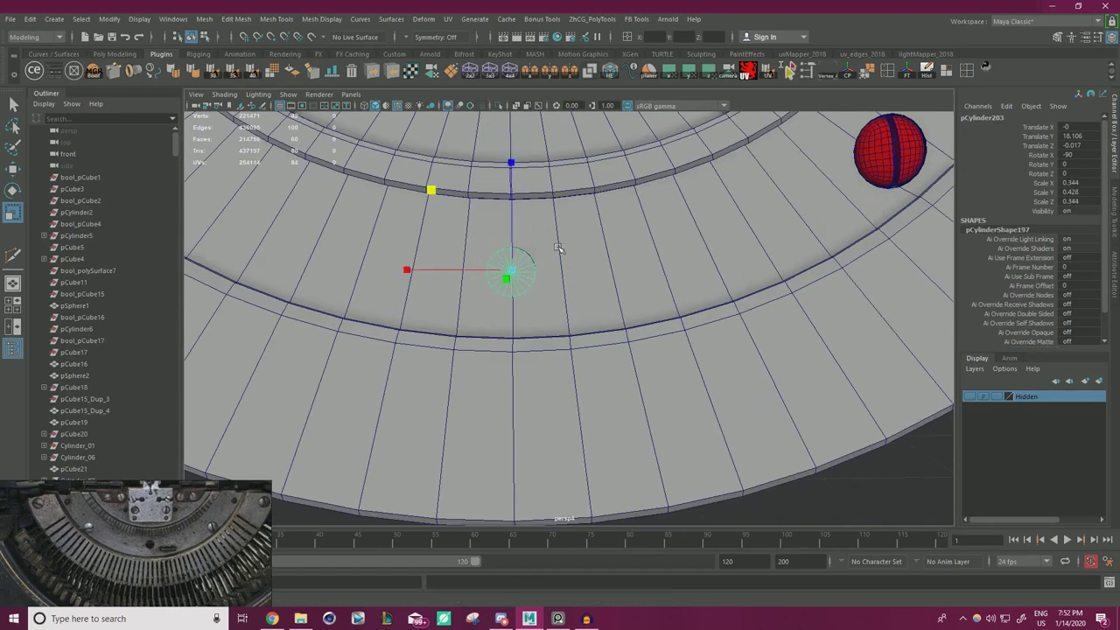
- Move the cylinder vertically along the band's centre line to Translate Y 17.803 and deselect it
scroll(495, 249, "down", 4)
left_click_drag(495, 250, 553, 253, "alt")
scroll(553, 252, "up", 3)
middle_click_drag(553, 253, 609, 253, "alt")
right_click_drag(609, 253, 656, 267, "alt")
left_click_drag(656, 268, 618, 257, "alt")
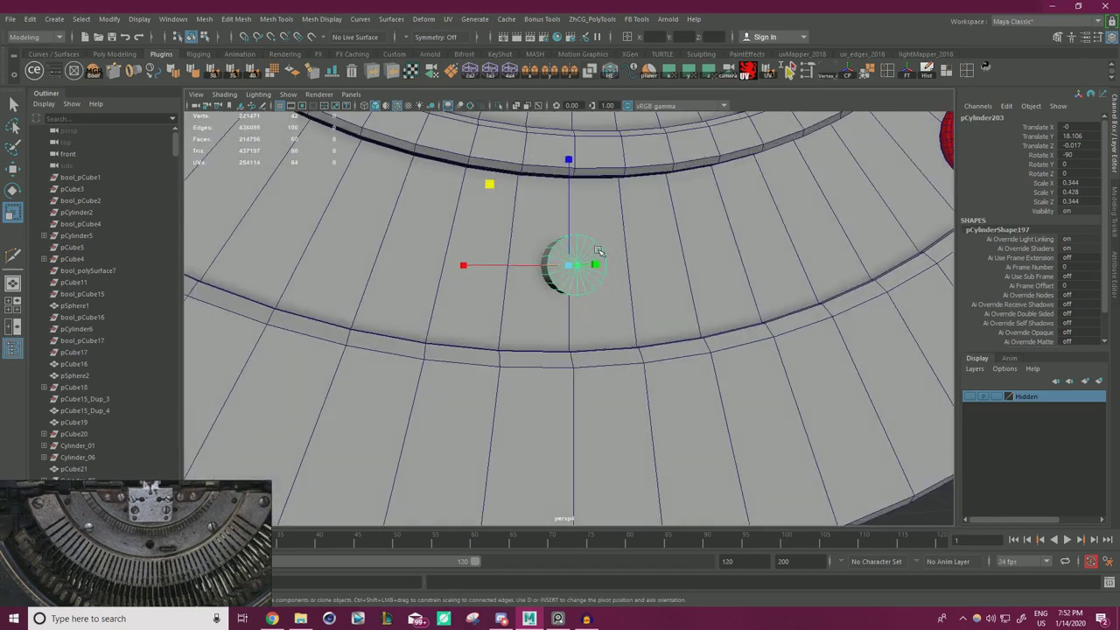
key("w")
left_click_drag(572, 216, 570, 188)
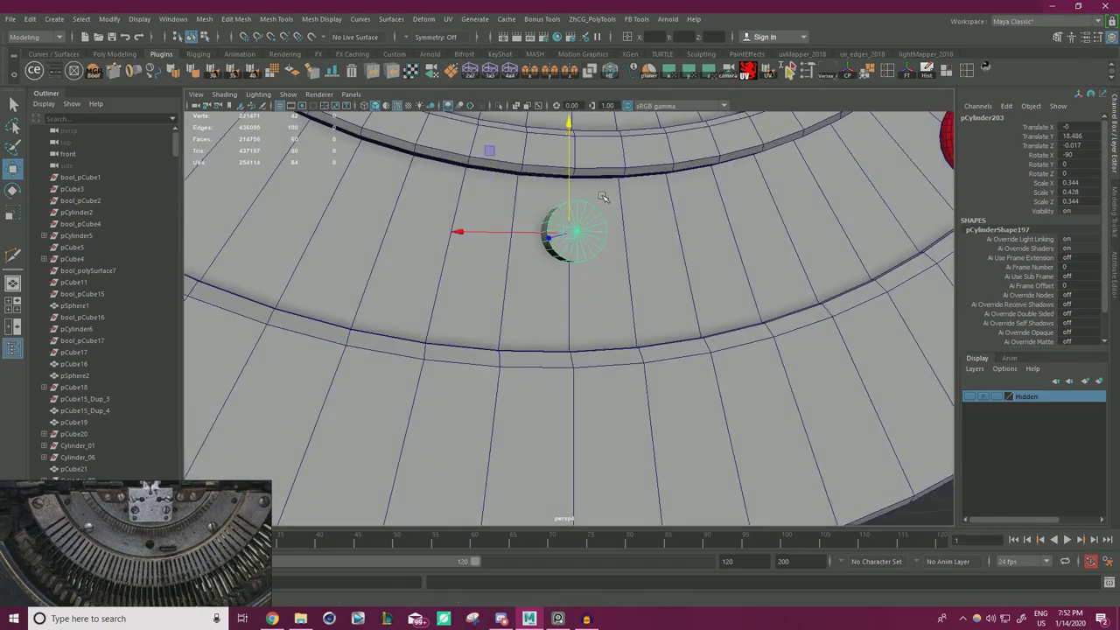
right_click_drag(602, 195, 560, 225, "alt")
left_click_drag(560, 225, 567, 269, "alt")
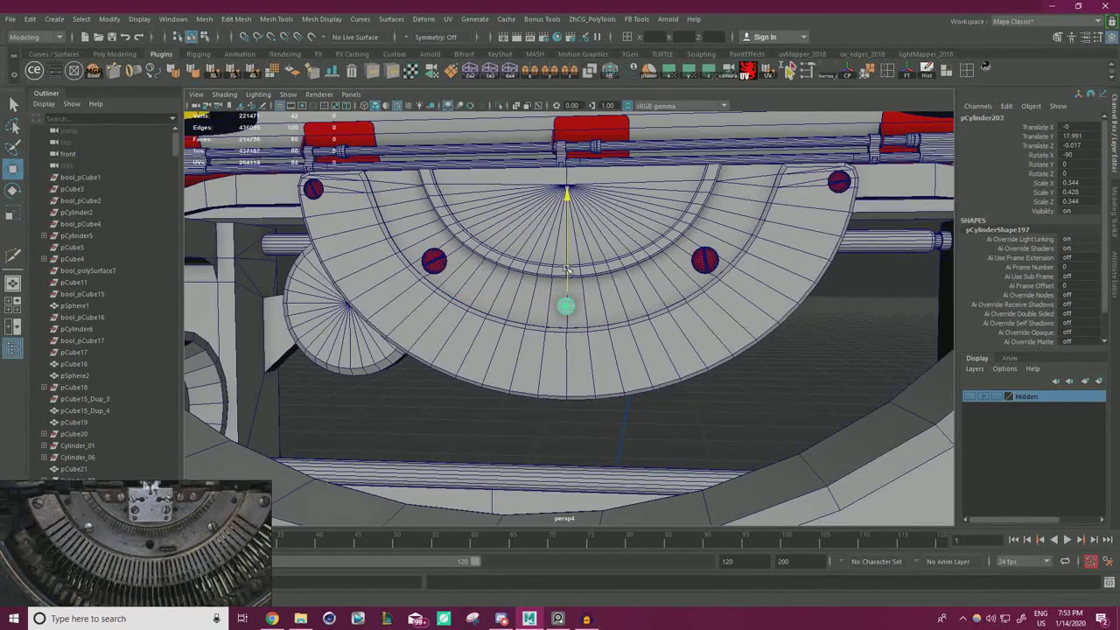
right_click_drag(609, 291, 695, 320, "alt")
left_click_drag(694, 320, 622, 320, "alt")
right_click_drag(622, 320, 564, 315, "alt")
left_click_drag(565, 315, 595, 326, "alt")
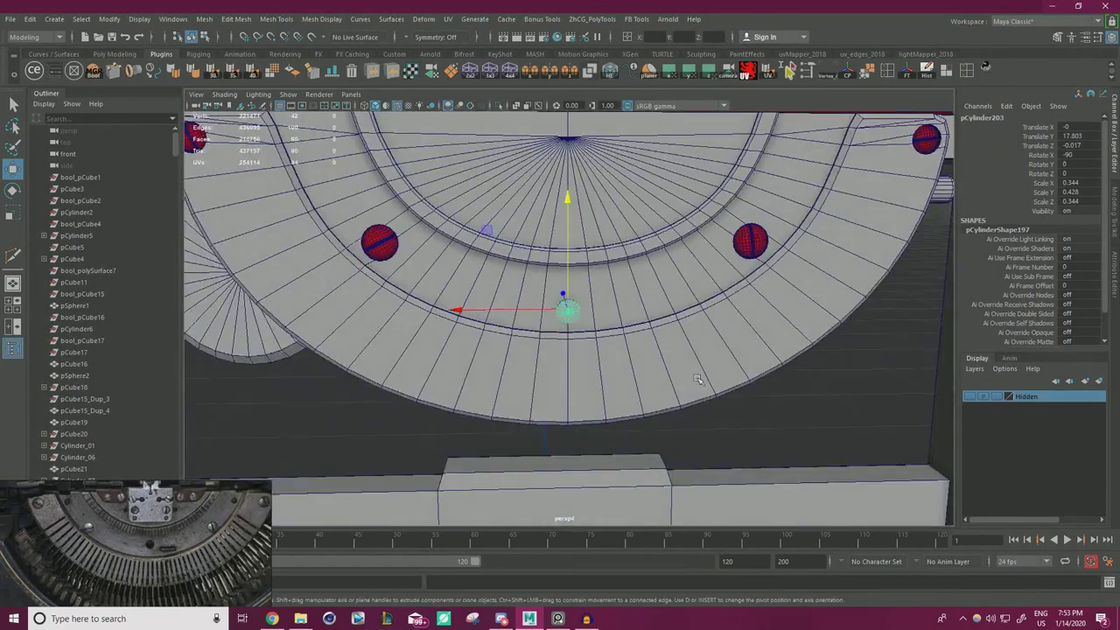
left_click(792, 408)
- Match the cylinder to the reference photo's hole by setting Translate Y to 17.868 and scaling X and Z to 0.362
scroll(620, 415, "up", 3)
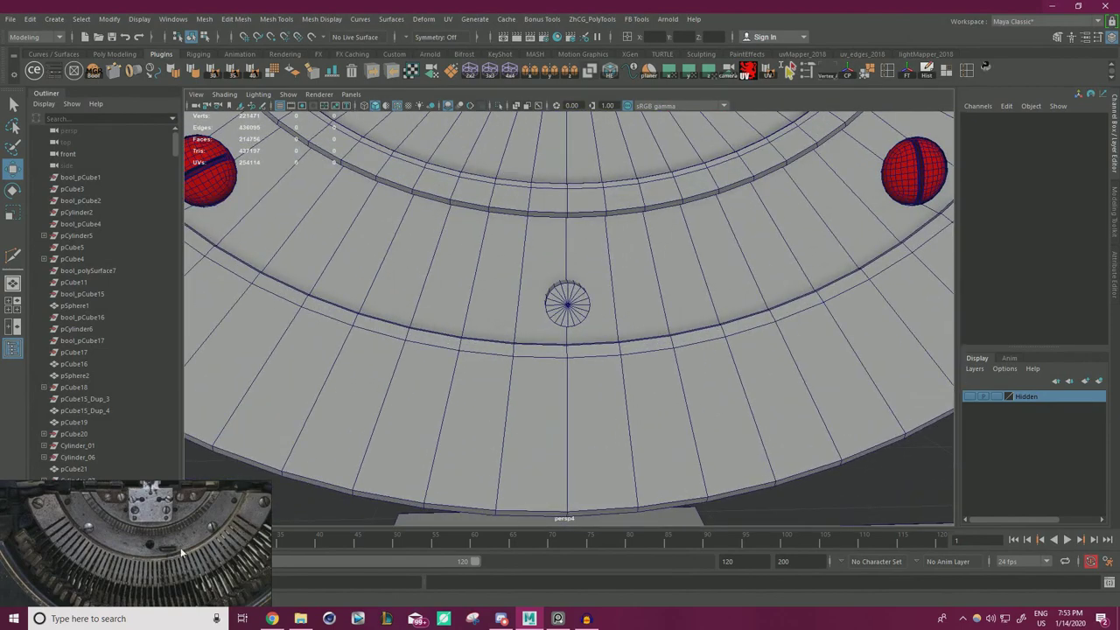
scroll(612, 400, "down", 4)
left_click_drag(613, 400, 609, 319, "alt")
scroll(609, 319, "up", 1)
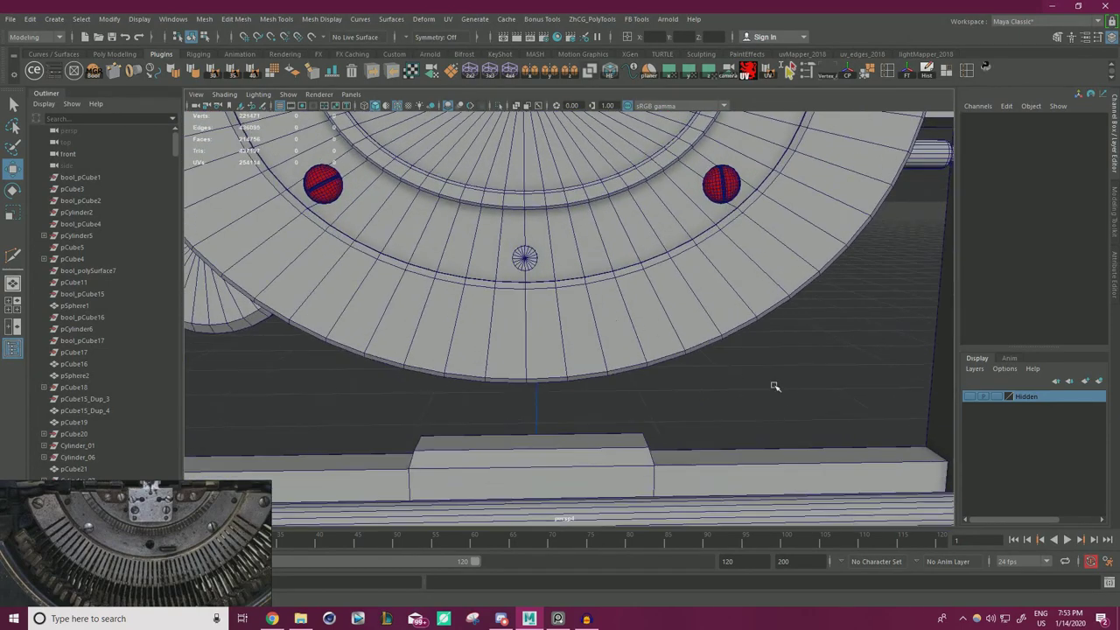
left_click(525, 256)
left_click_drag(523, 230, 524, 228)
key("r")
key("w")
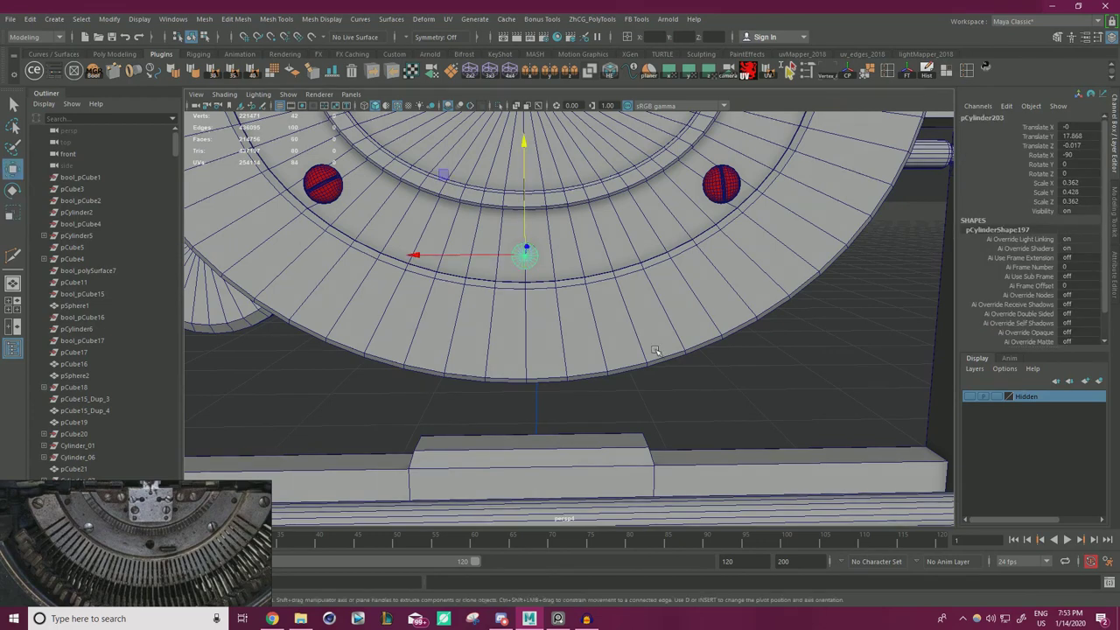
left_click(734, 385)
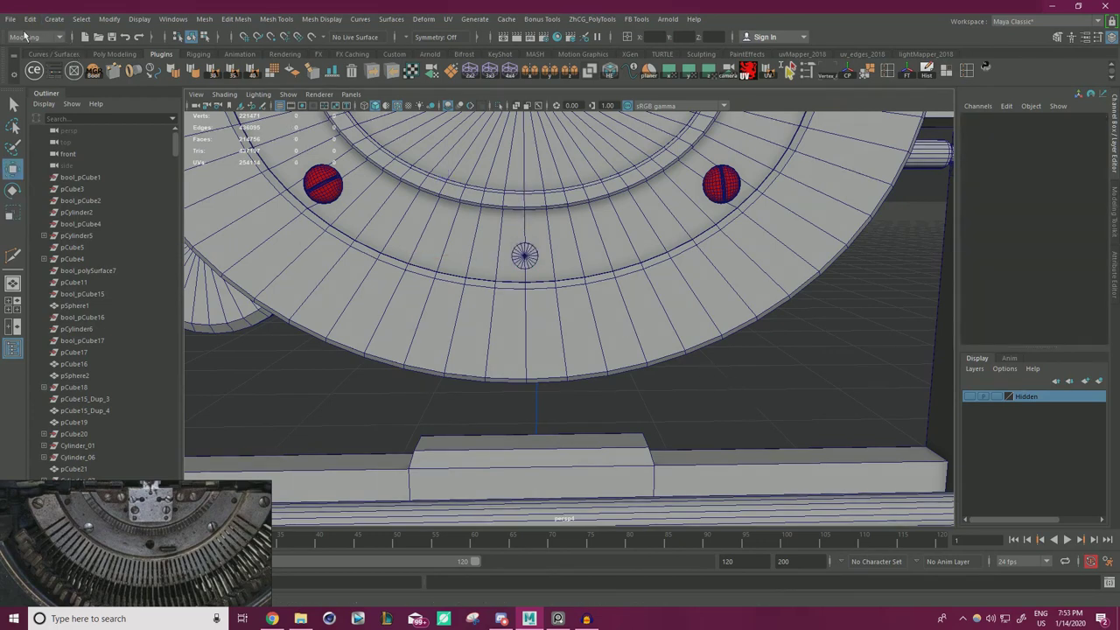
- Create a polygon cube and raise it onto the recessed band at Translate Y 18.296
left_click(52, 22)
mouse_move(85, 59)
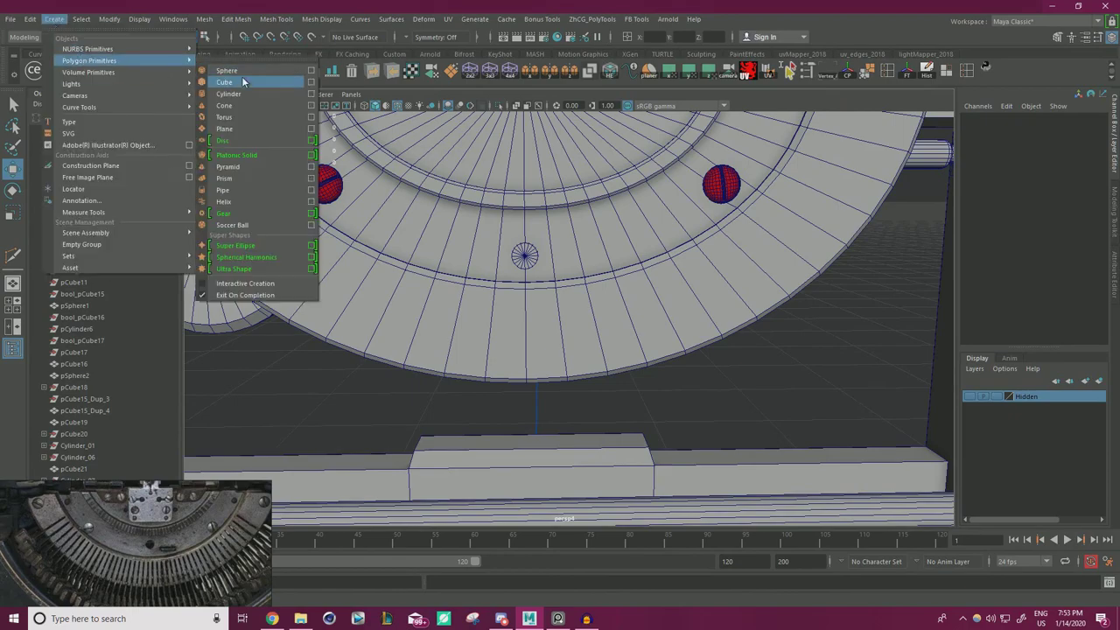
left_click(243, 81)
scroll(503, 304, "down", 5)
left_click_drag(503, 303, 530, 357, "alt")
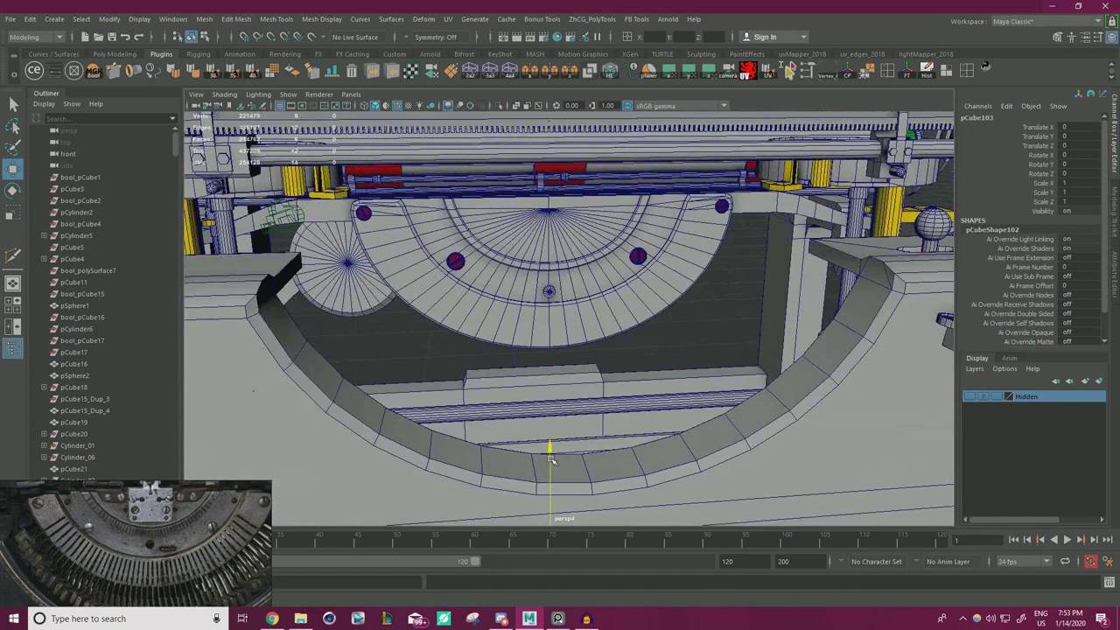
right_click_drag(531, 197, 647, 200, "alt")
middle_click_drag(647, 199, 647, 282, "alt")
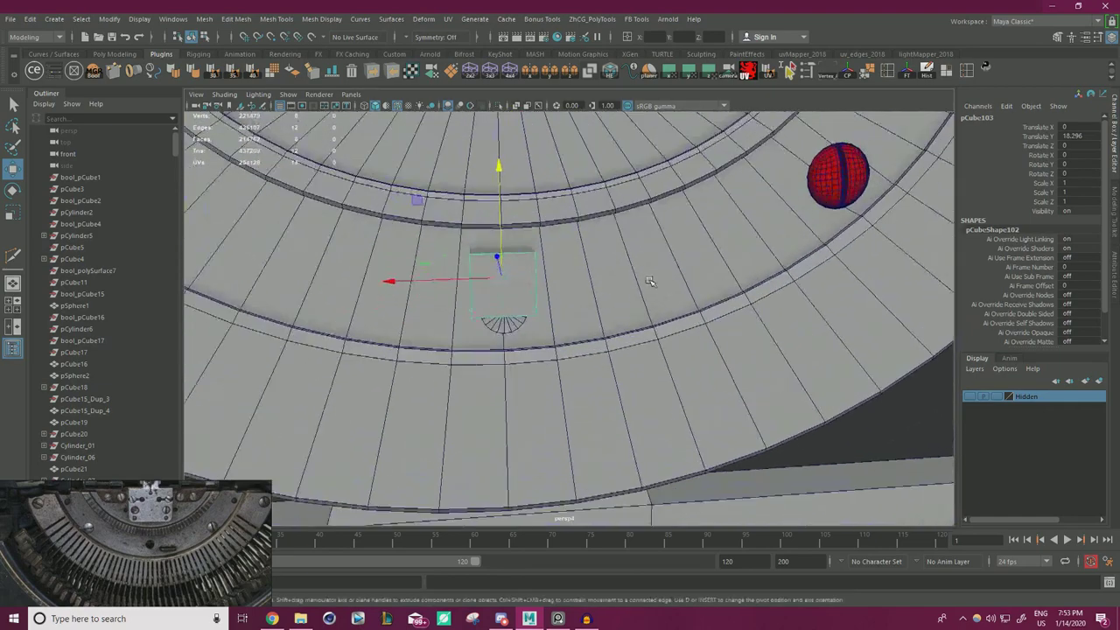
- Flatten the cube to Scale Y 0.125 and move it beside the cylinder at Translate X -1.07, Y 17.739
key("r")
left_click_drag(500, 177, 496, 248)
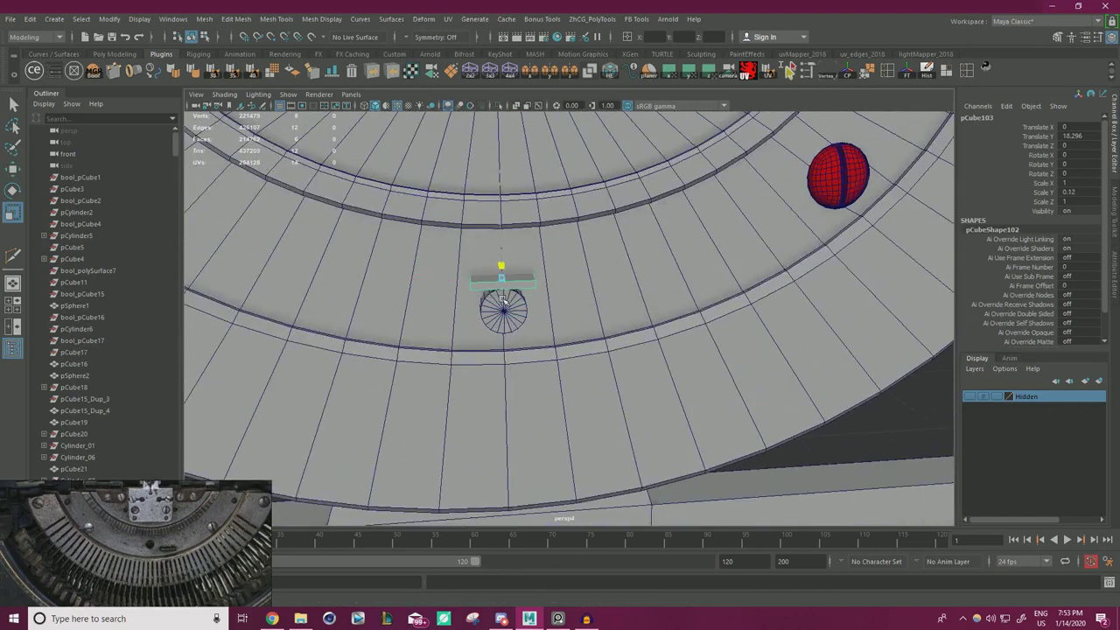
key("w")
left_click_drag(503, 299, 503, 260, "alt")
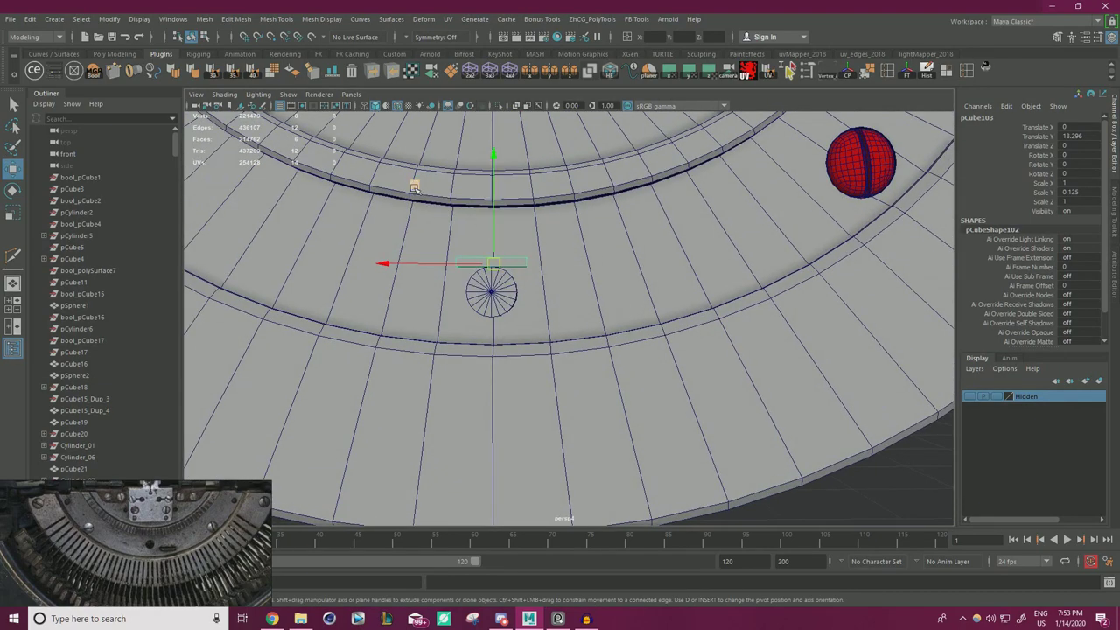
middle_click_drag(415, 188, 478, 224)
key("e")
key("w")
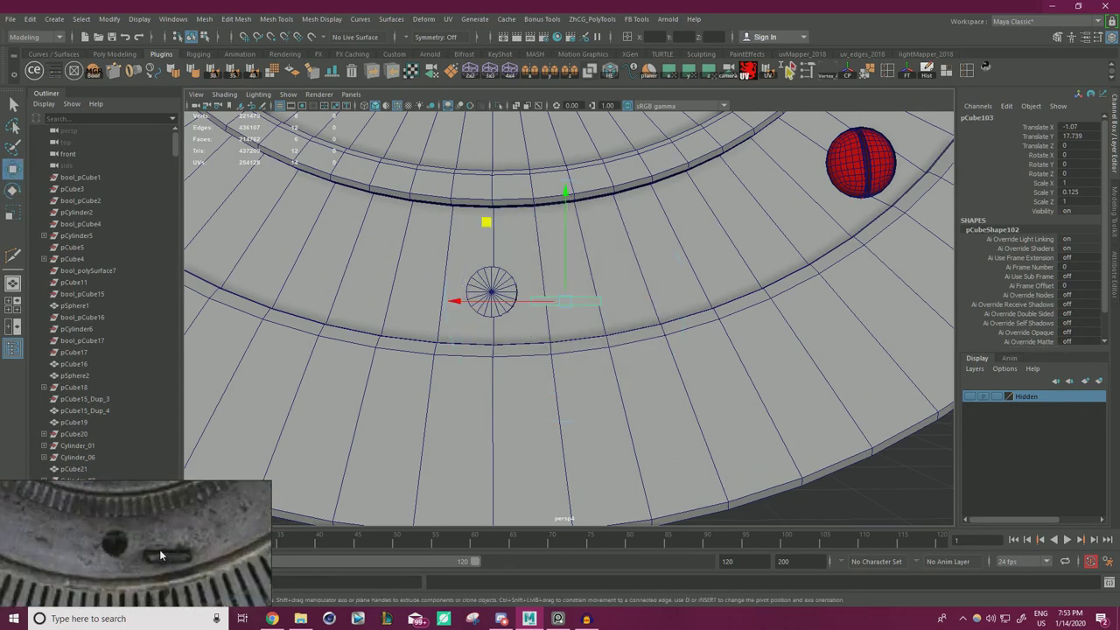
- Scale the flat cube to 0.935 in X and 0.134 in Y and reposition it at Translate X -1.149, Y 17.678
key("r")
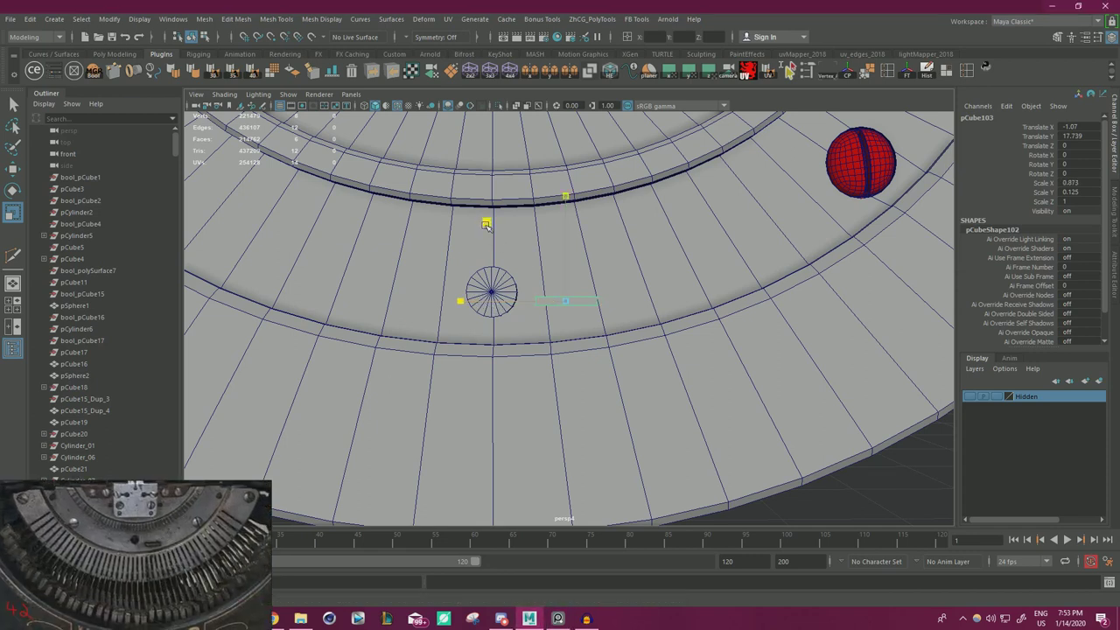
key("w")
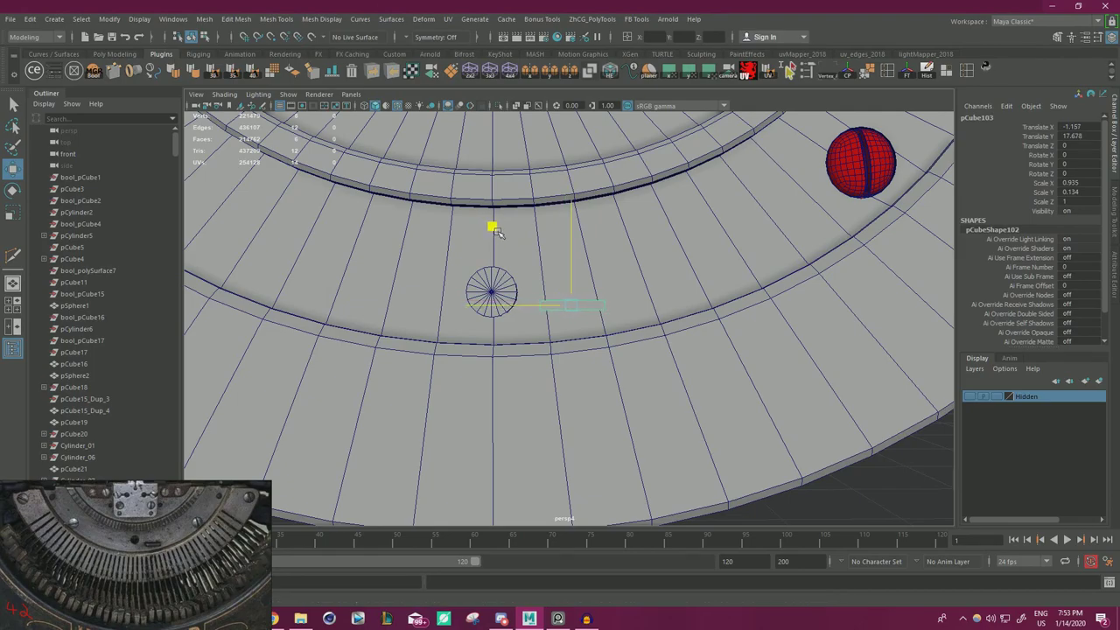
left_click_drag(499, 233, 498, 233)
scroll(580, 272, "down", 5)
scroll(580, 272, "up", 5)
mouse_move(580, 272)
left_mouse_down("alt")
mouse_move(805, 315)
mouse_move(726, 337)
mouse_move(560, 295)
mouse_move(595, 289)
left_mouse_up("alt")
scroll(560, 295, "down", 3)
scroll(560, 295, "down", 5)
scroll(560, 295, "up", 8)
- Enlarge the flat cube to 0.968 in X and 0.139 in Y and shift it to Translate X -1.177
key("r")
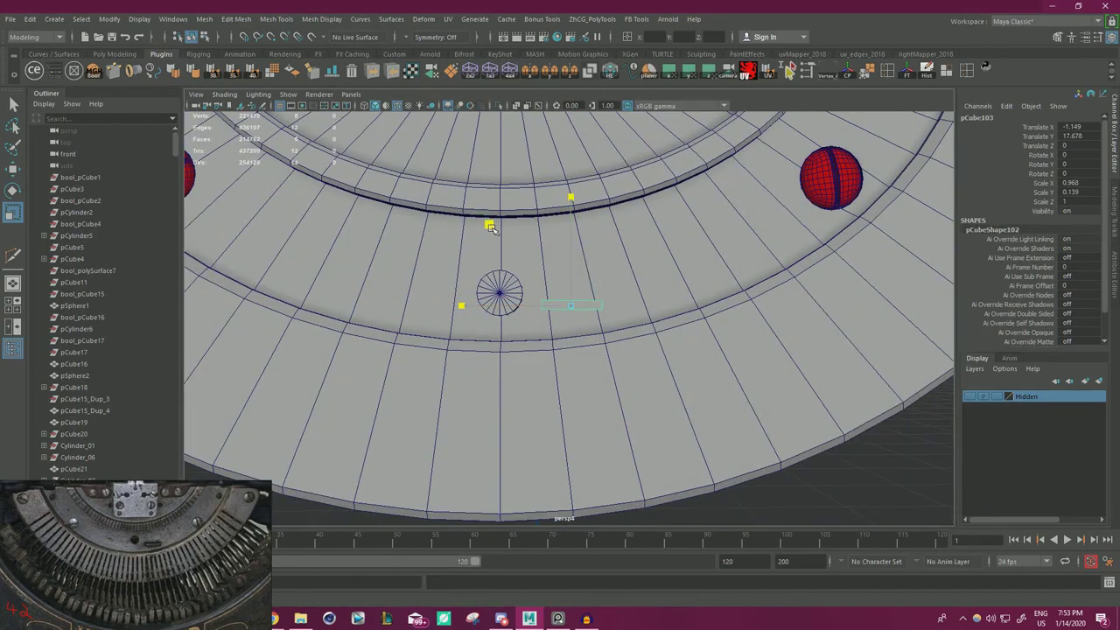
key("w")
scroll(605, 304, "up", 2)
mouse_move(605, 303)
left_mouse_down("alt")
mouse_move(656, 345)
mouse_move(561, 339)
mouse_move(588, 286)
mouse_move(580, 307)
mouse_move(596, 304)
left_mouse_up("alt")
scroll(561, 338, "down", 1)
scroll(561, 339, "up", 3)
left_click(568, 303)
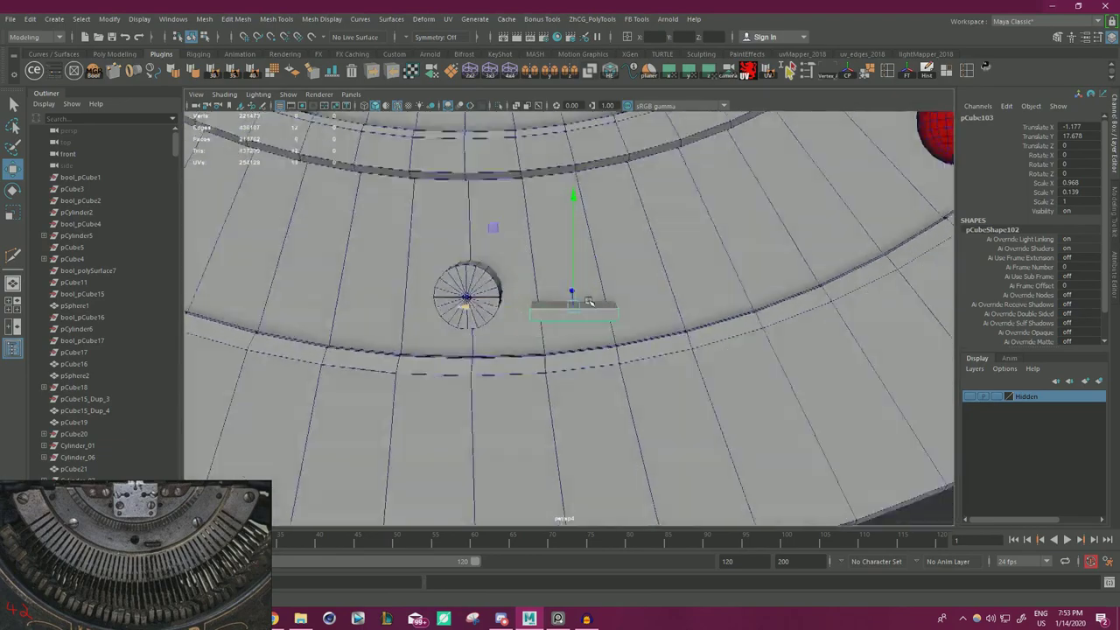
right_click_drag(597, 304, 485, 302, "alt")
left_click_drag(484, 300, 515, 298, "alt")
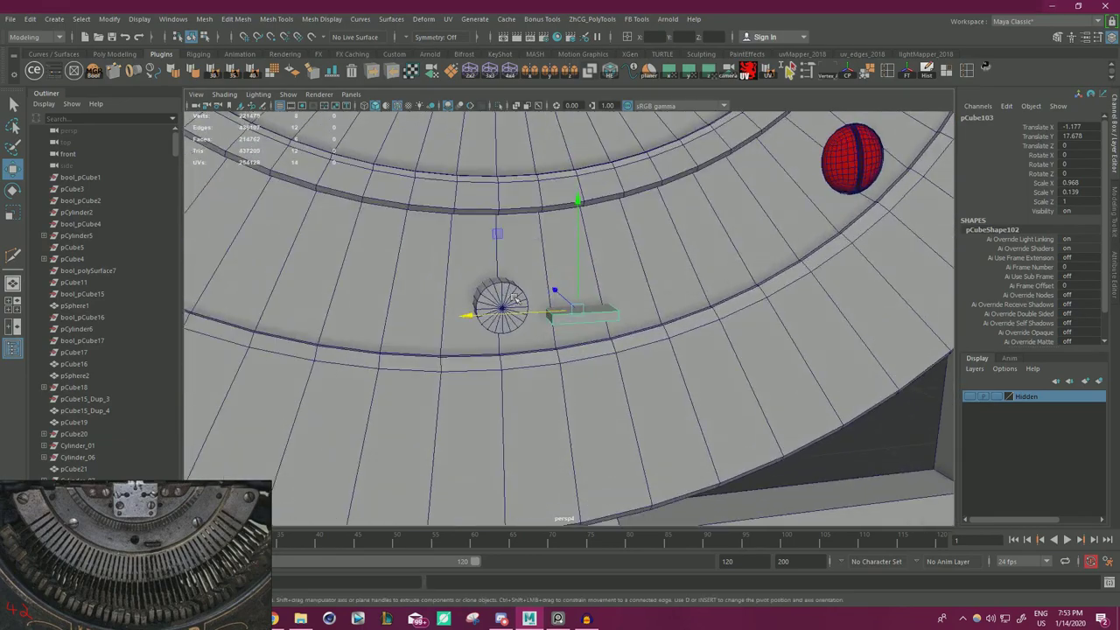
- Combine the cylinder and the flat cube on the recessed band into a single cutter mesh
left_click(202, 19)
left_click(253, 64)
right_click_drag(241, 131, 103, 159, "alt")
right_click_drag(538, 199, 425, 205, "alt")
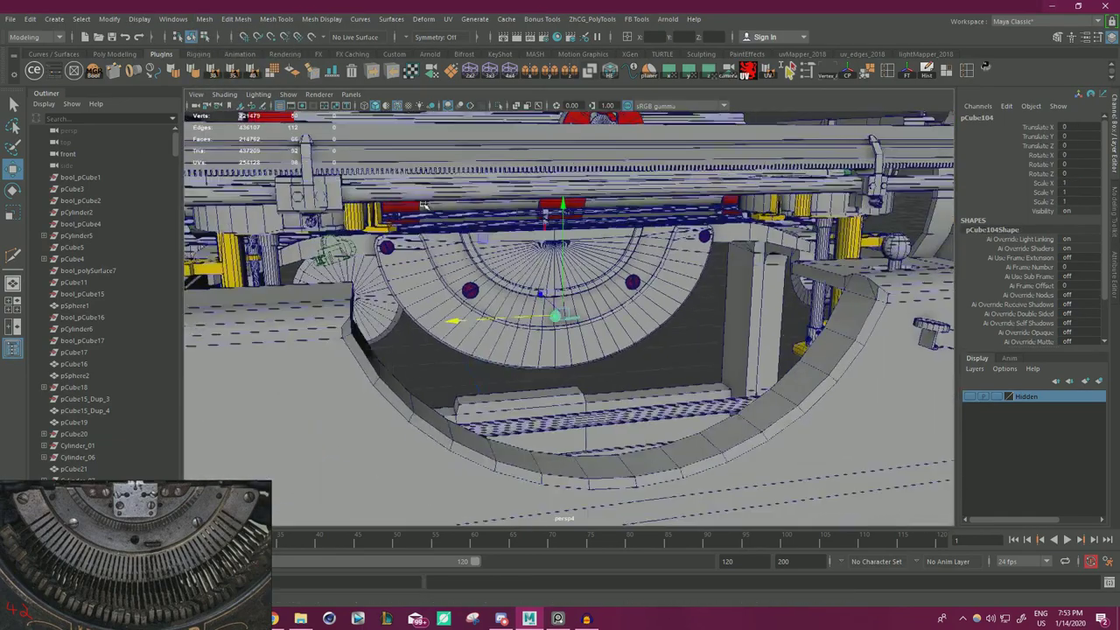
left_click_drag(424, 206, 498, 240, "alt")
right_click_drag(499, 241, 709, 297, "alt")
left_click(815, 428)
- Freeze the transformations and delete the history of the recessed band mesh and the combined cutter
left_click(611, 280)
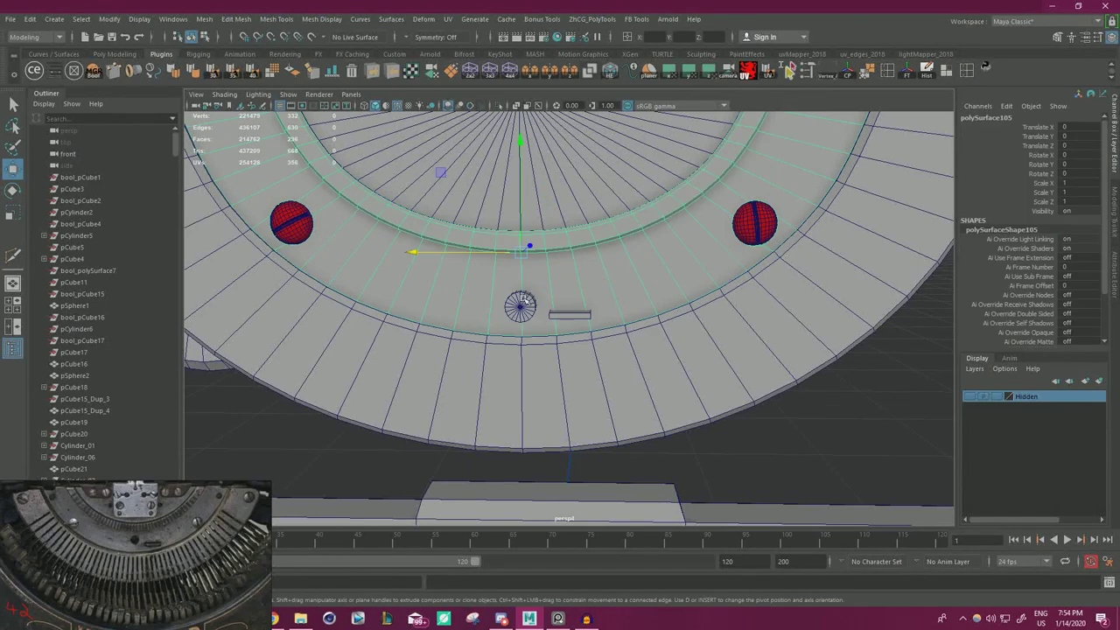
left_click(524, 299, "shift")
left_click(908, 77)
left_click(922, 76)
left_click(801, 412)
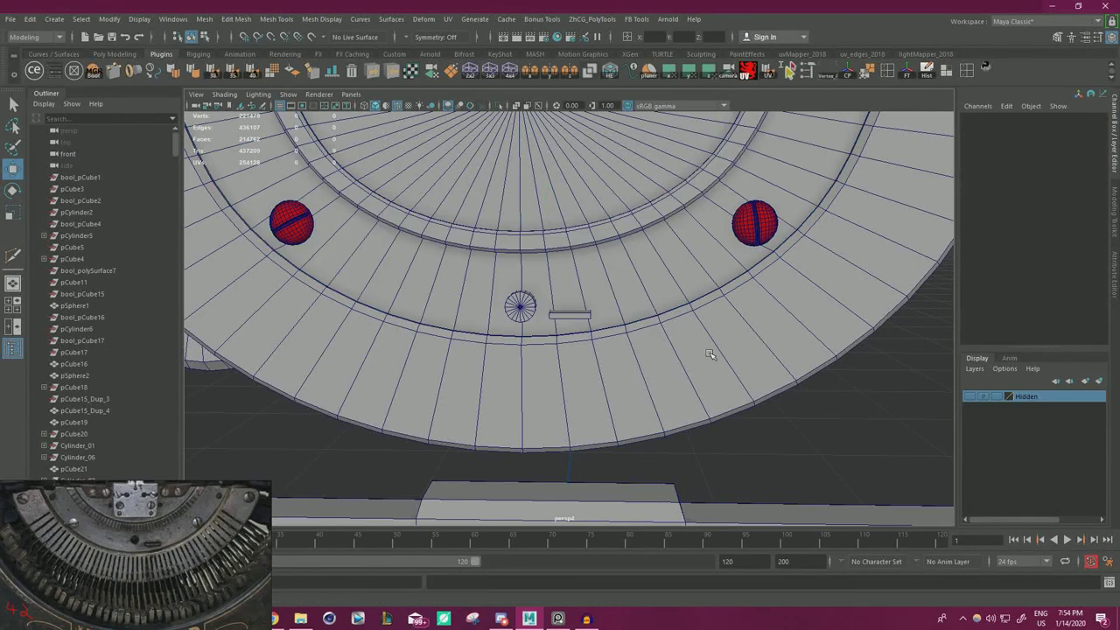
- Cut the combined cutter out of the recessed band with a DcBoolManager Difference operation, deleting history and base objects
left_click(614, 273)
left_click(521, 306, "shift")
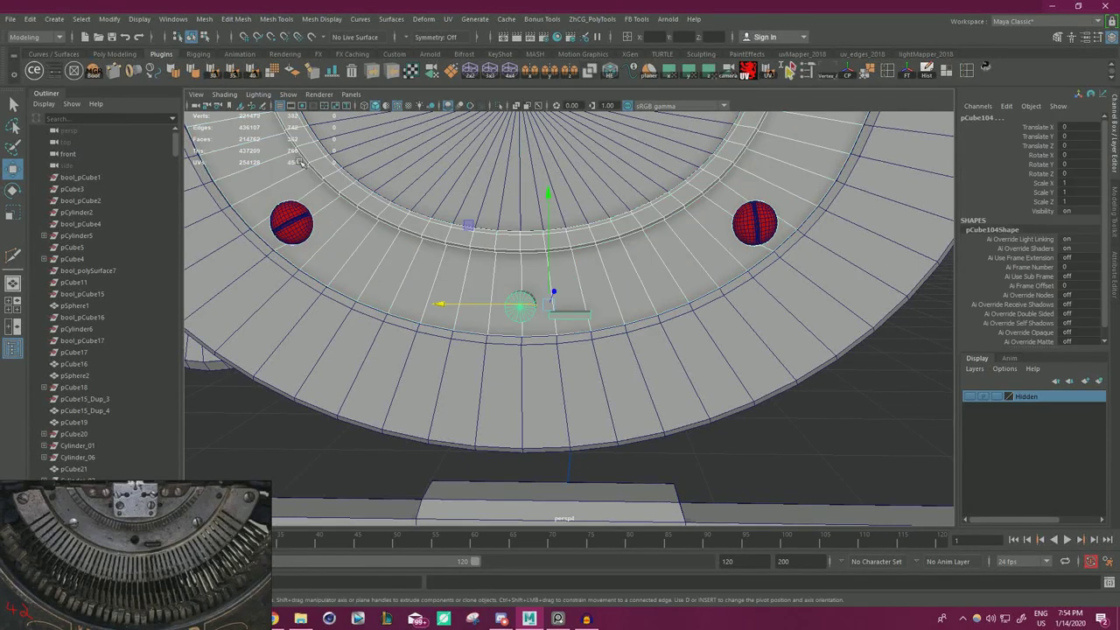
left_click(96, 73)
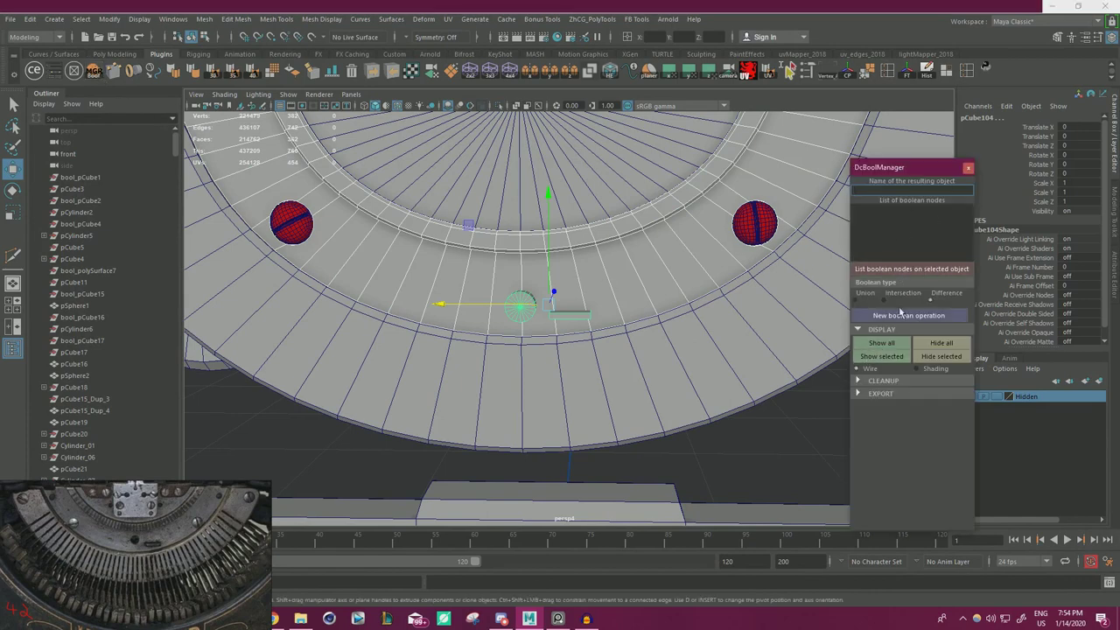
left_click(892, 318)
left_click_drag(608, 289, 772, 337, "alt")
left_click(857, 382)
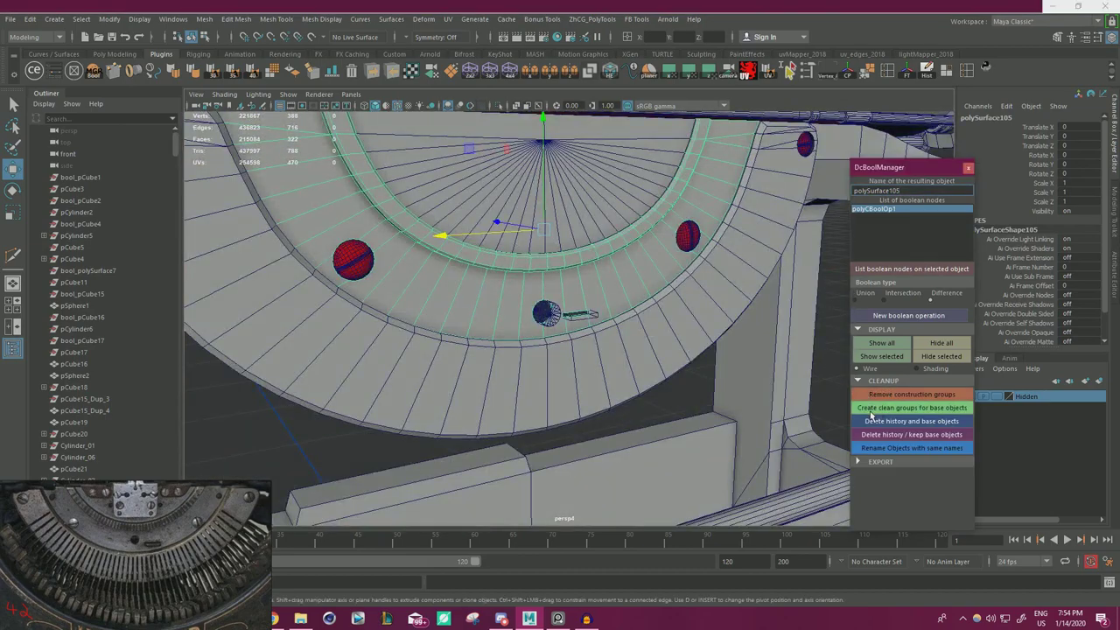
left_click(921, 422)
- Examine the cut hole and slot from the front and back and compare them with the reference photo
scroll(692, 376, "up", 5)
left_click_drag(692, 376, 667, 364, "alt")
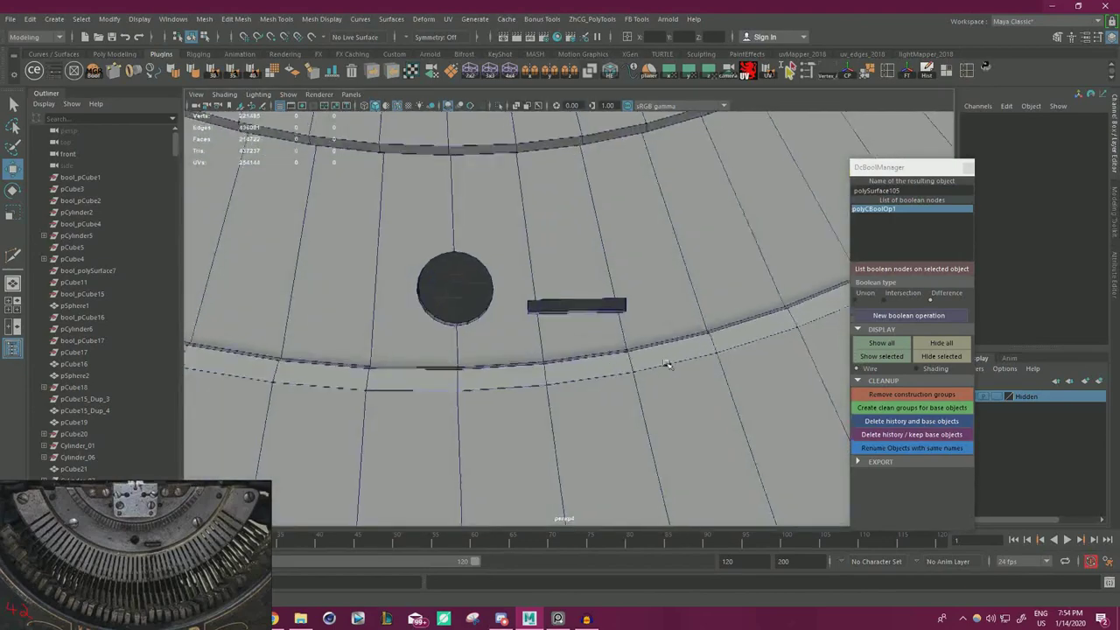
scroll(666, 364, "down", 5)
scroll(560, 385, "up", 6)
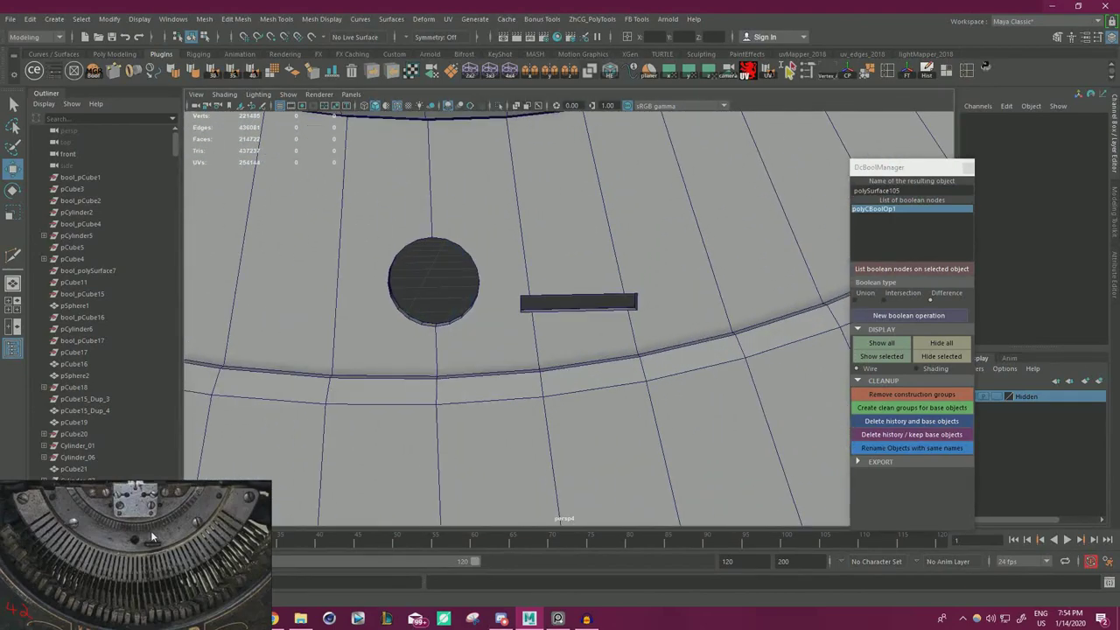
scroll(150, 544, "up", 4)
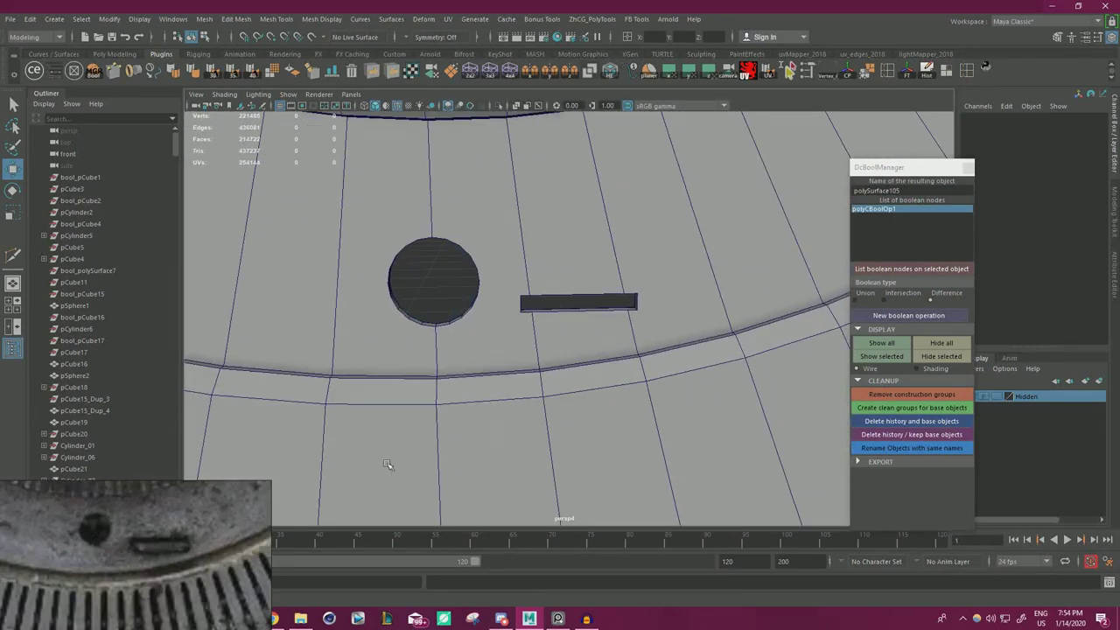
scroll(545, 388, "down", 5)
left_click_drag(545, 388, 757, 341, "alt")
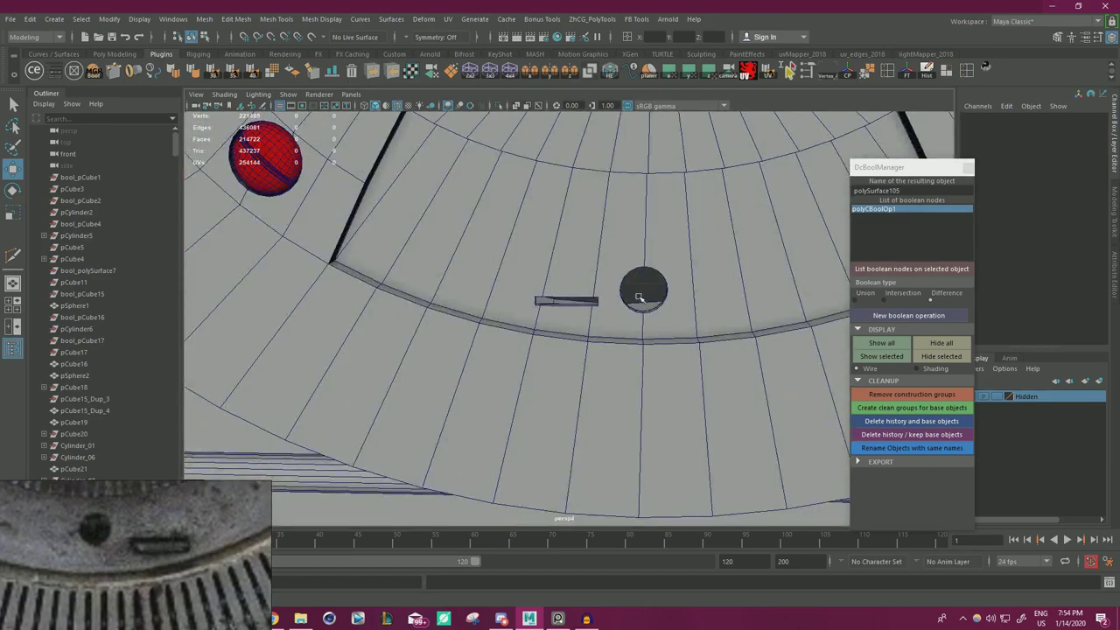
scroll(639, 298, "down", 5)
left_click_drag(639, 298, 347, 239, "alt")
scroll(670, 349, "up", 5)
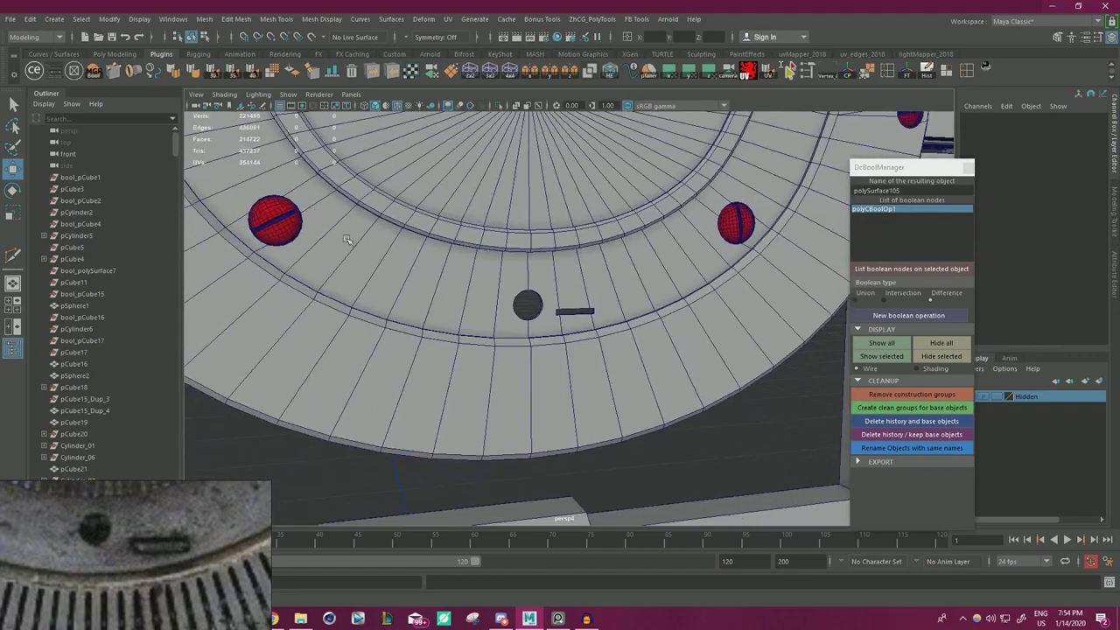
- Create a polygon cube and raise it to the recessed band at Translate Y 17.342
left_click(54, 21)
mouse_move(87, 63)
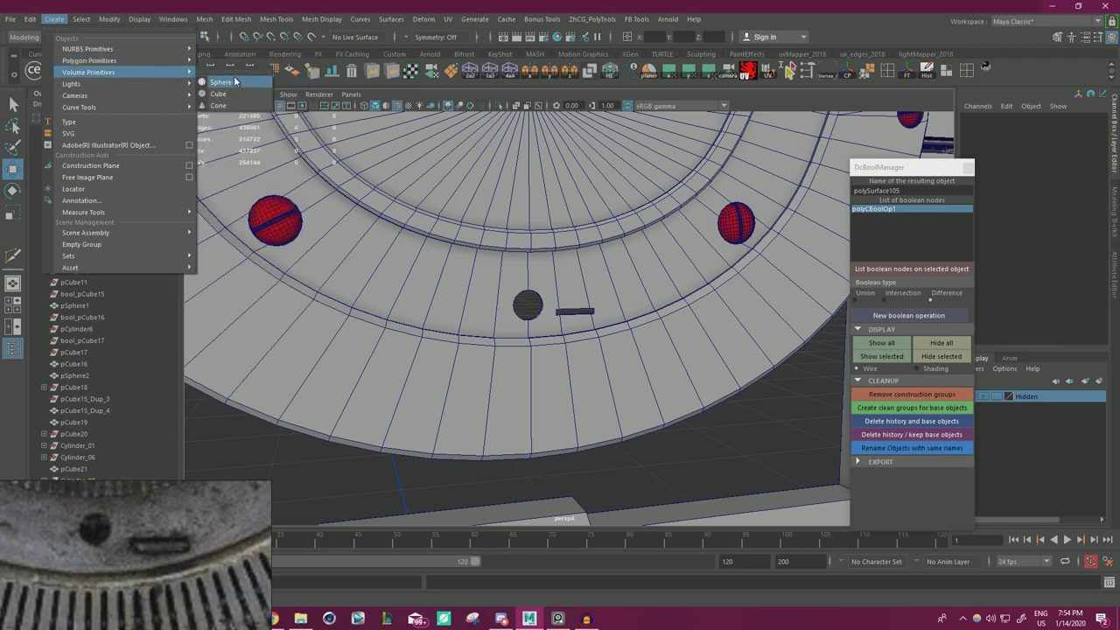
left_click(262, 82)
right_click_drag(409, 172, 270, 295, "alt")
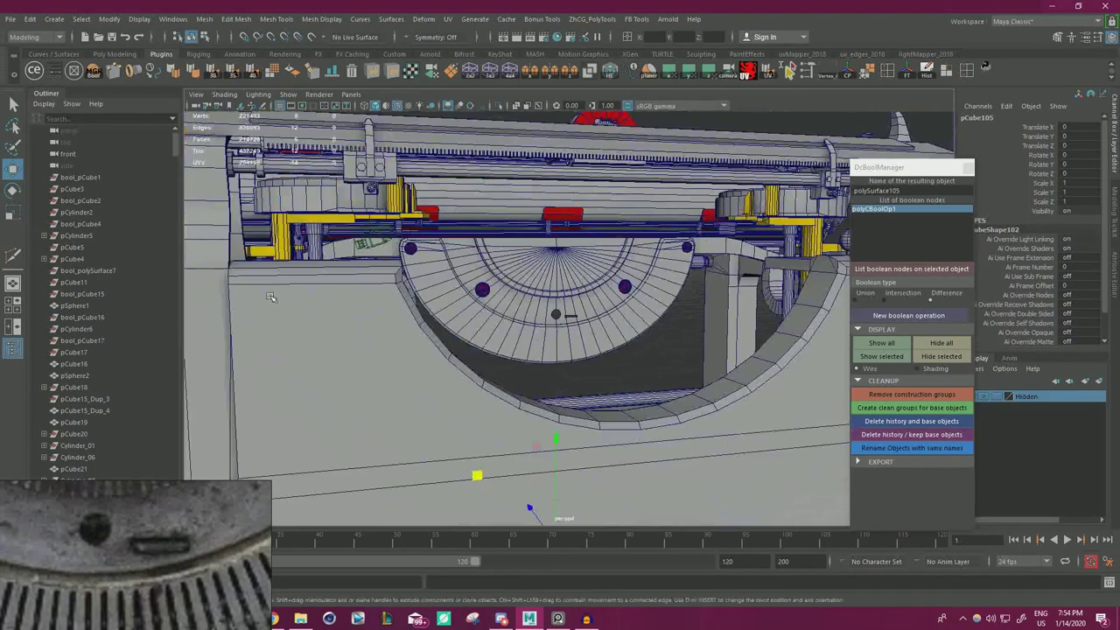
middle_click_drag(269, 295, 272, 210, "alt")
left_click_drag(271, 210, 306, 227, "alt")
left_click_drag(557, 356, 558, 126)
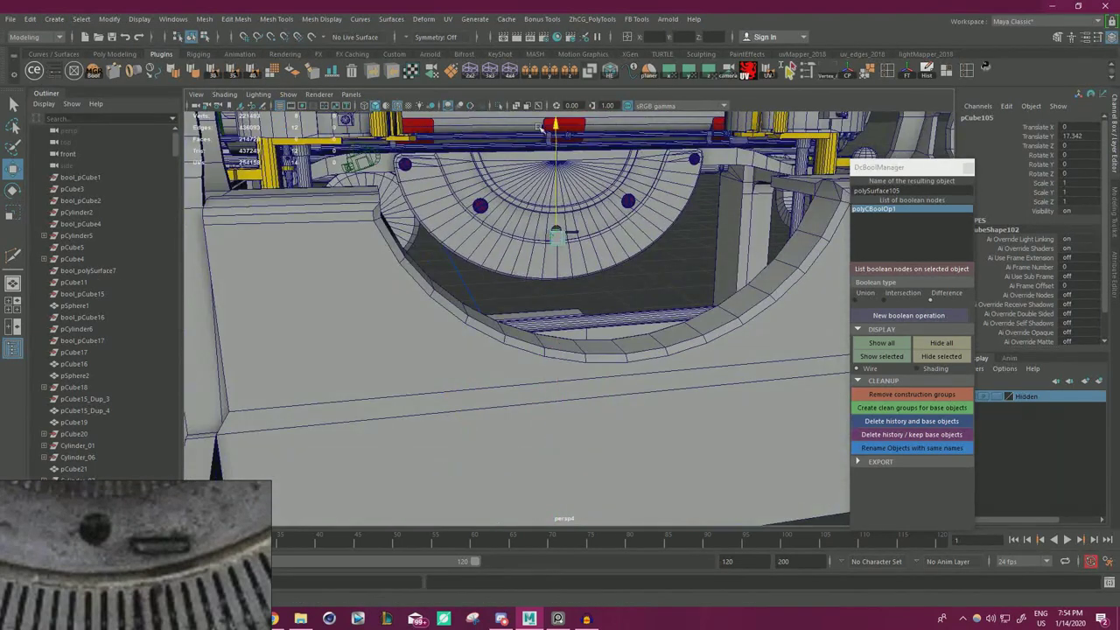
- Vertex-snap the new cube's two side faces along X to the two ends of the cut slot
right_click_drag(558, 131, 637, 216, "alt")
middle_click_drag(638, 216, 607, 300, "alt")
right_click_drag(607, 300, 569, 332, "alt")
left_click_drag(569, 332, 534, 355, "alt")
left_click_drag(444, 328, 434, 328, "alt")
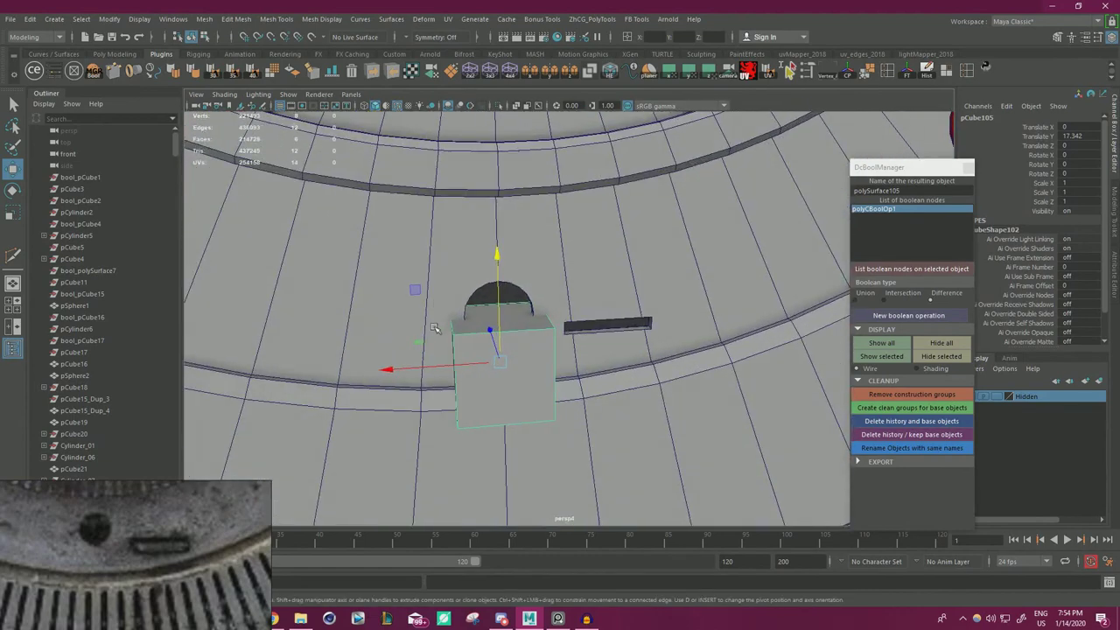
right_click_drag(466, 341, 462, 316)
left_click_drag(532, 338, 588, 303, "alt")
left_click(481, 339)
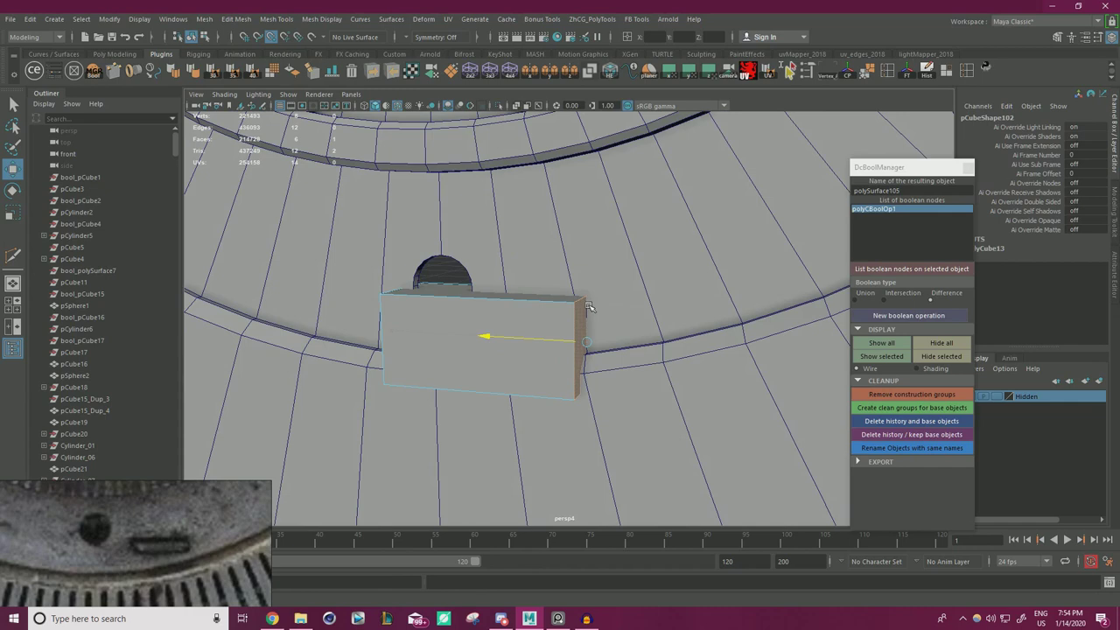
left_click_drag(486, 334, 543, 340, "alt")
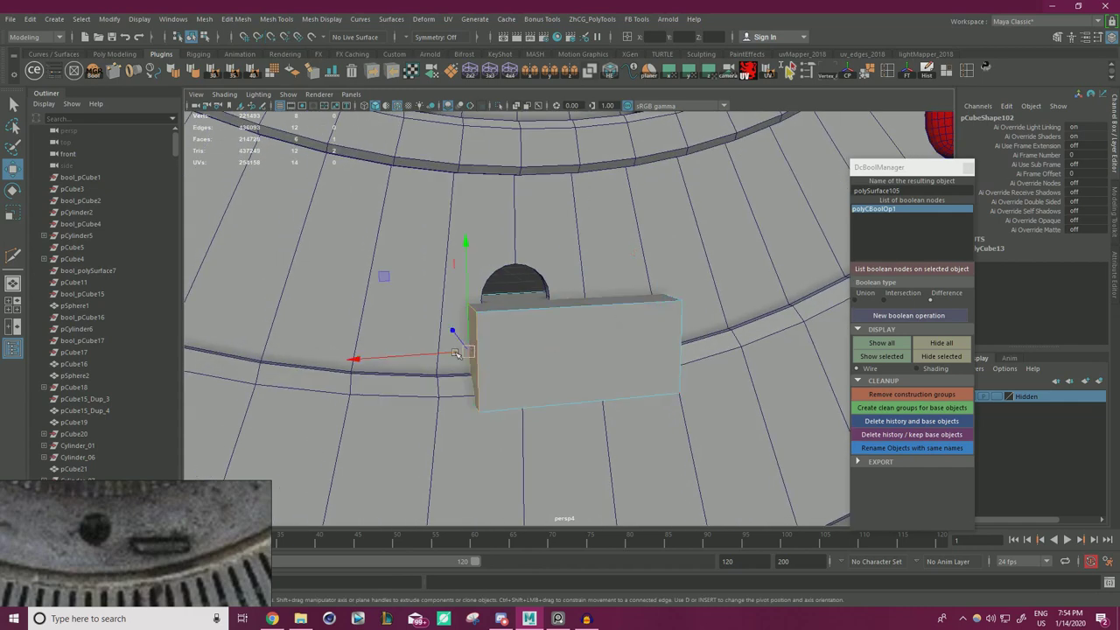
left_click_drag(406, 358, 589, 311)
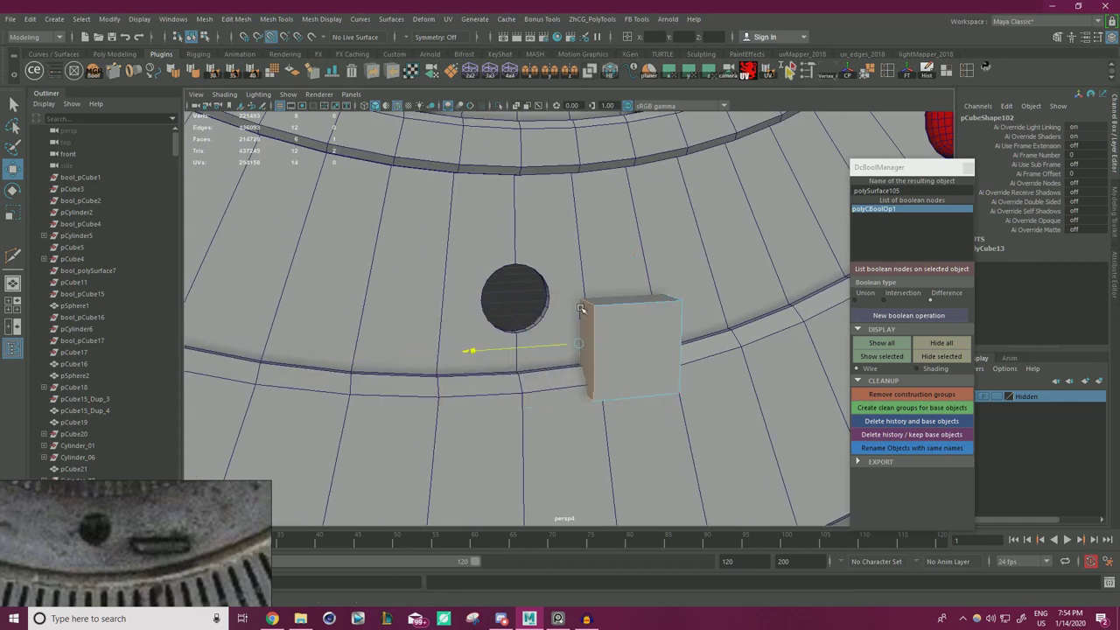
- Vertex-snap the cube's top and bottom faces along Y to the slot's upper and lower edges
left_click(606, 302)
left_click_drag(622, 193, 610, 309)
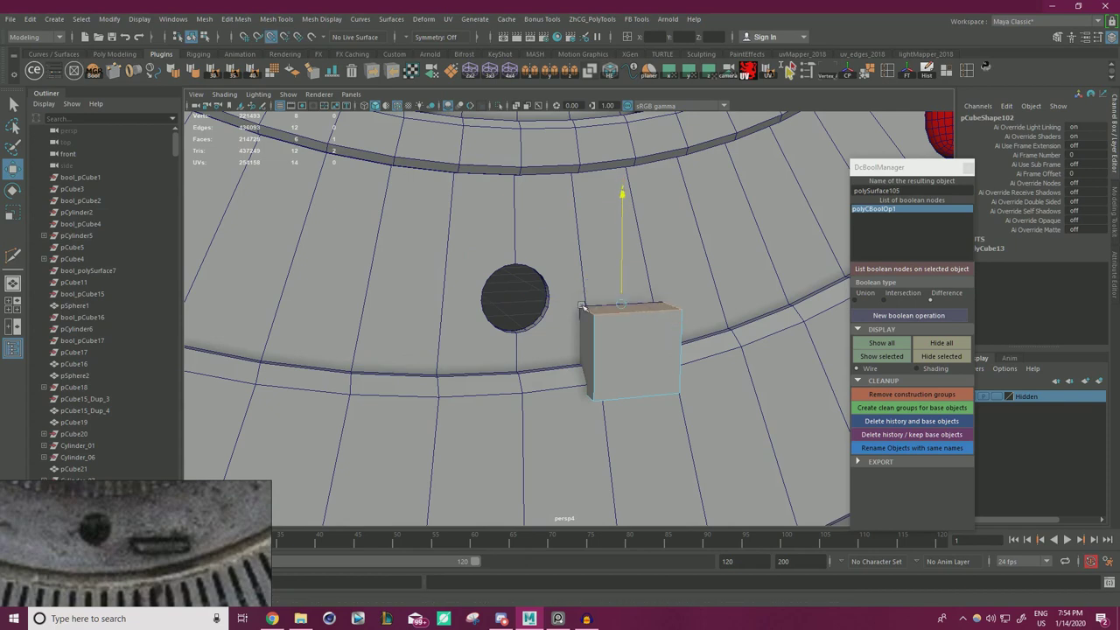
left_click_drag(625, 369, 626, 300, "alt")
scroll(626, 300, "up", 4)
middle_click_drag(626, 300, 625, 367, "alt")
left_click(637, 375)
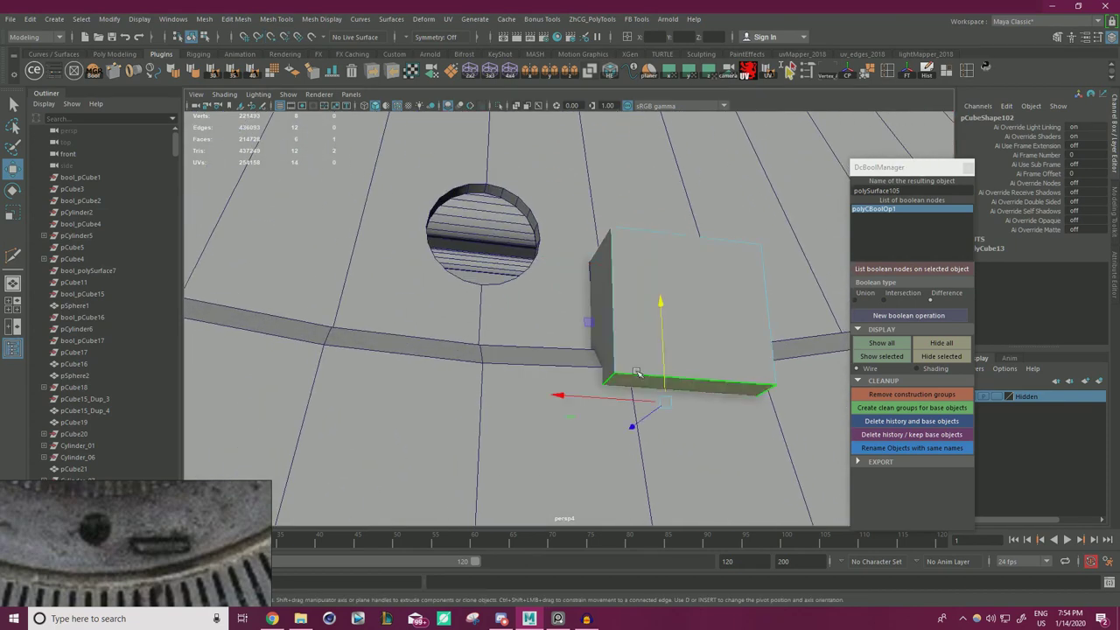
left_click_drag(663, 347, 588, 284)
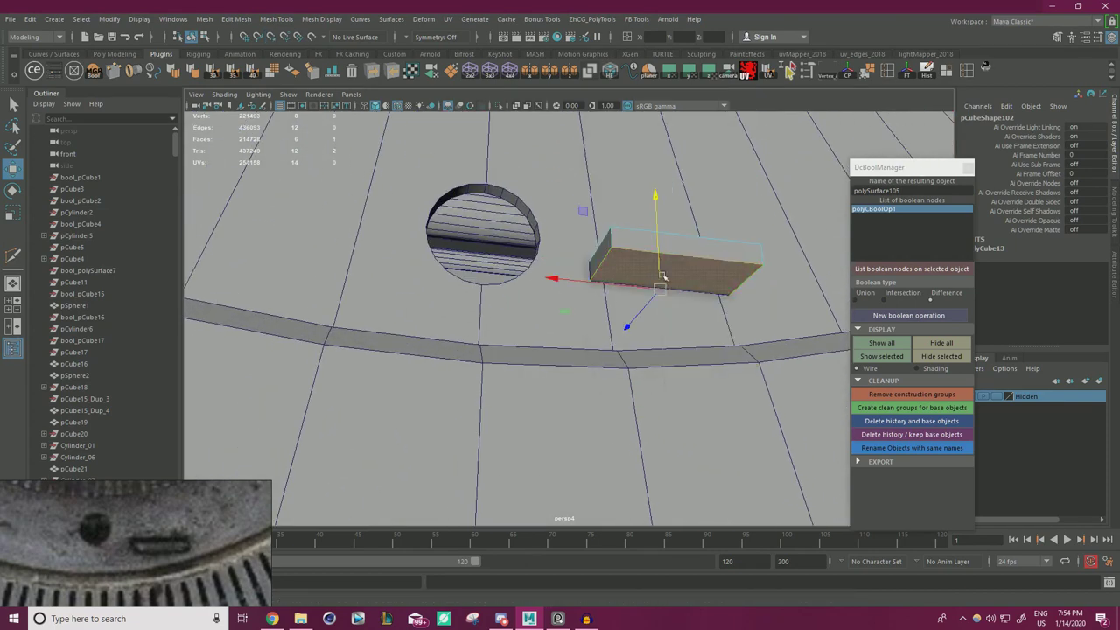
left_click_drag(679, 275, 703, 312, "alt")
right_click_drag(722, 353, 774, 265)
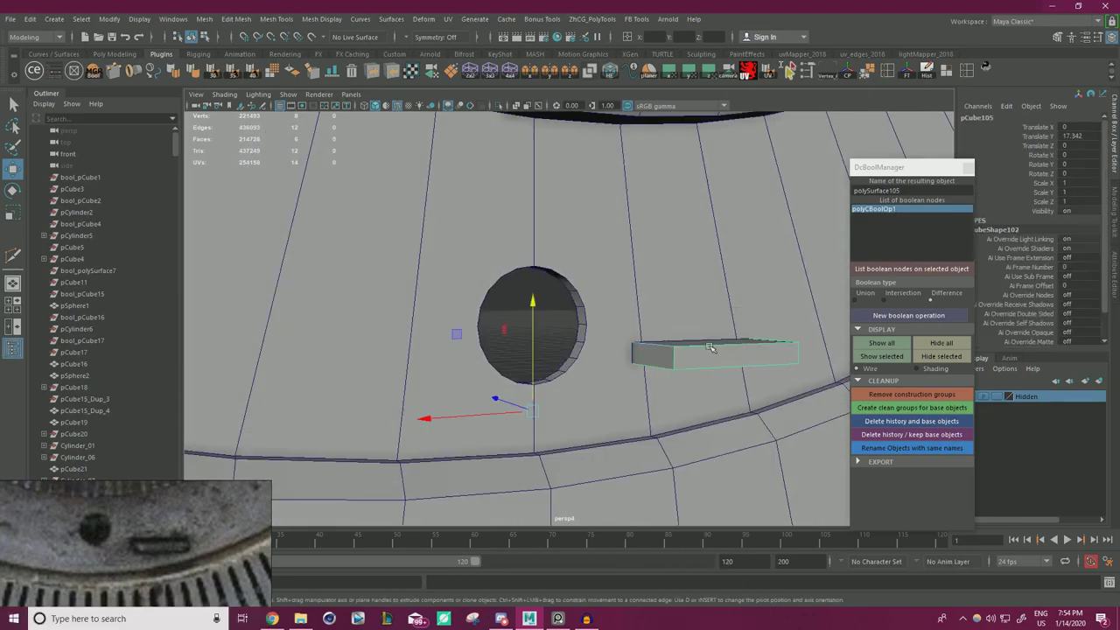
- Center the slot insert's pivot, narrow its front face along X, and scale the insert to 0.94 in Y
left_click(849, 76)
key("r")
left_click_drag(678, 332, 602, 340, "alt")
right_click_drag(602, 339, 691, 340, "alt")
middle_click_drag(689, 329, 618, 279, "alt")
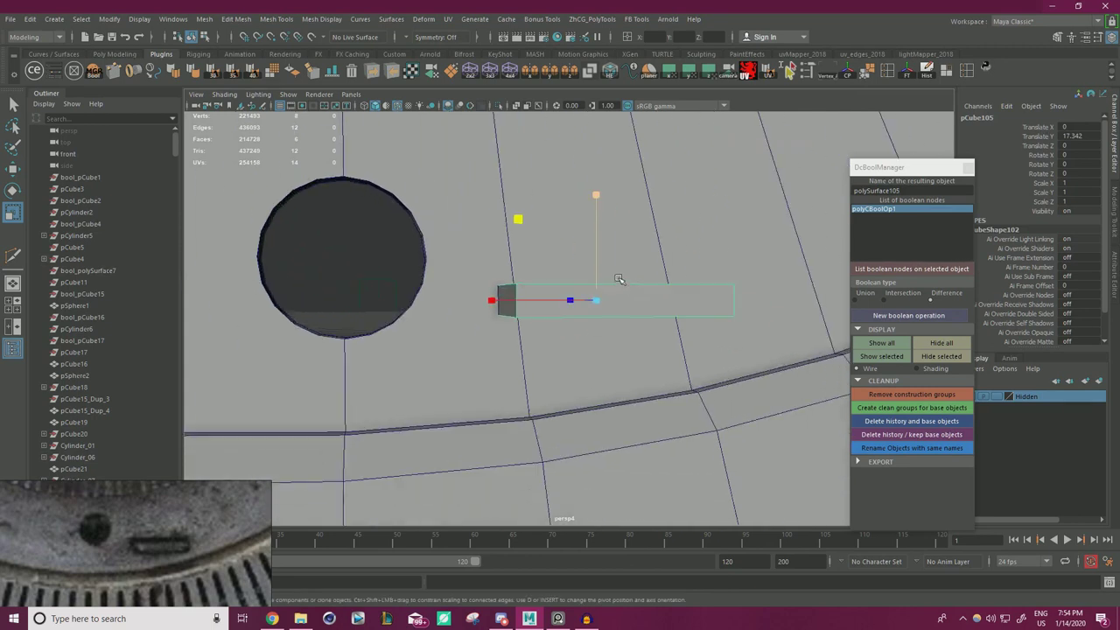
left_click_drag(618, 279, 622, 352, "alt")
mouse_move(622, 353)
right_mouse_down()
mouse_move(623, 338)
mouse_move(627, 347)
right_mouse_up()
left_click(631, 354)
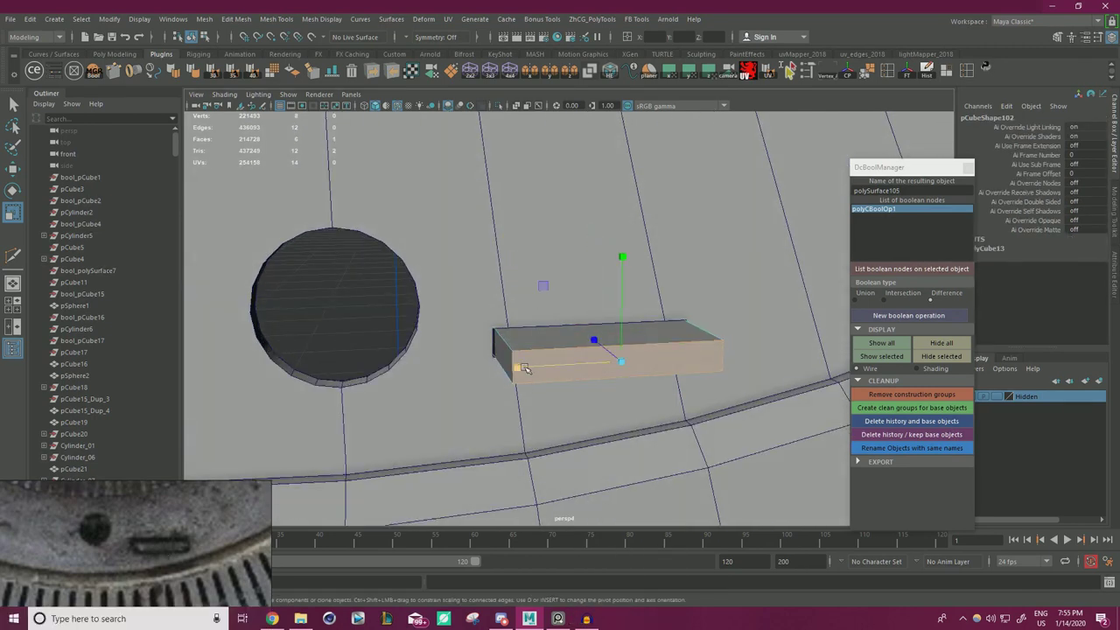
left_click_drag(523, 368, 569, 371)
right_click_drag(582, 327, 608, 301)
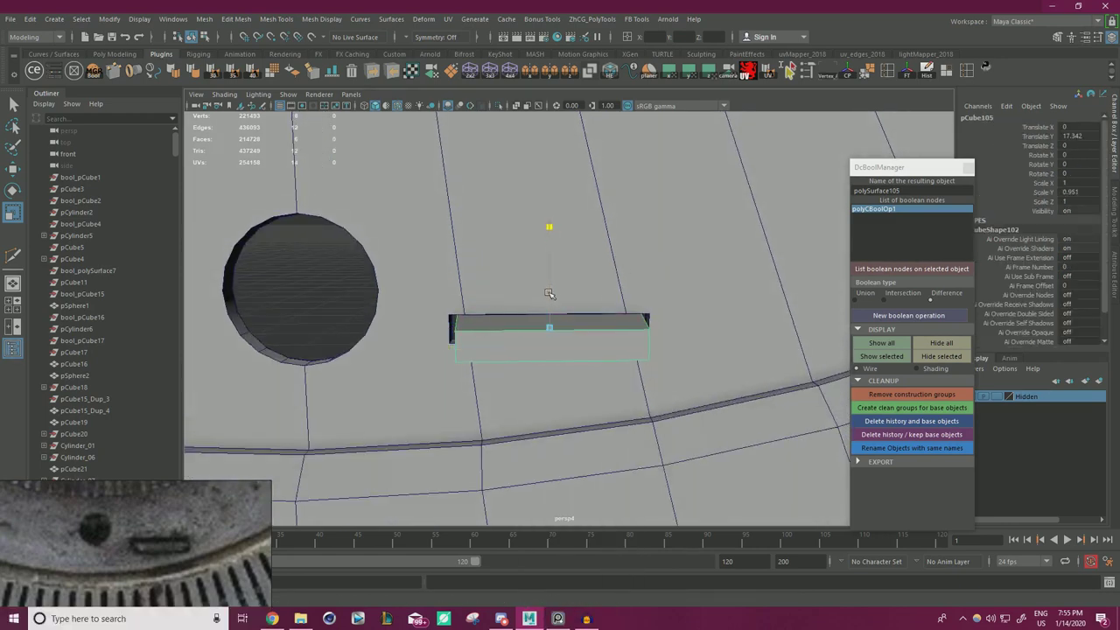
- Move the slot insert's protruding end face along Z toward the band to shorten the protrusion
left_click_drag(582, 286, 640, 328, "alt")
scroll(639, 328, "up", 3)
right_click_drag(586, 282, 584, 329)
key("w")
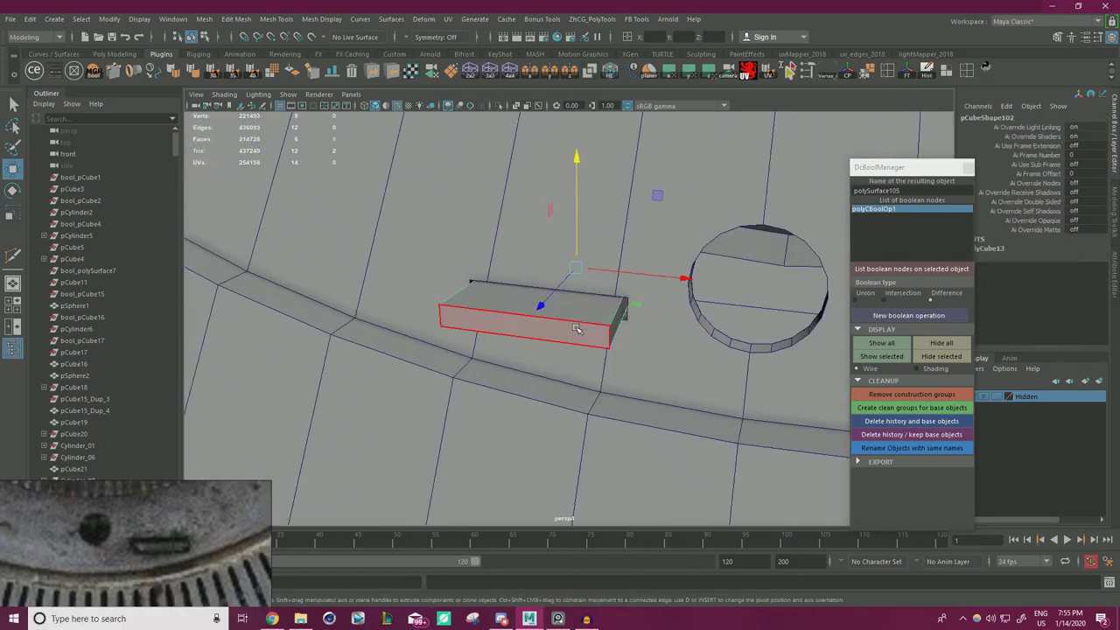
left_click(570, 336)
left_click_drag(506, 375, 505, 341, "alt")
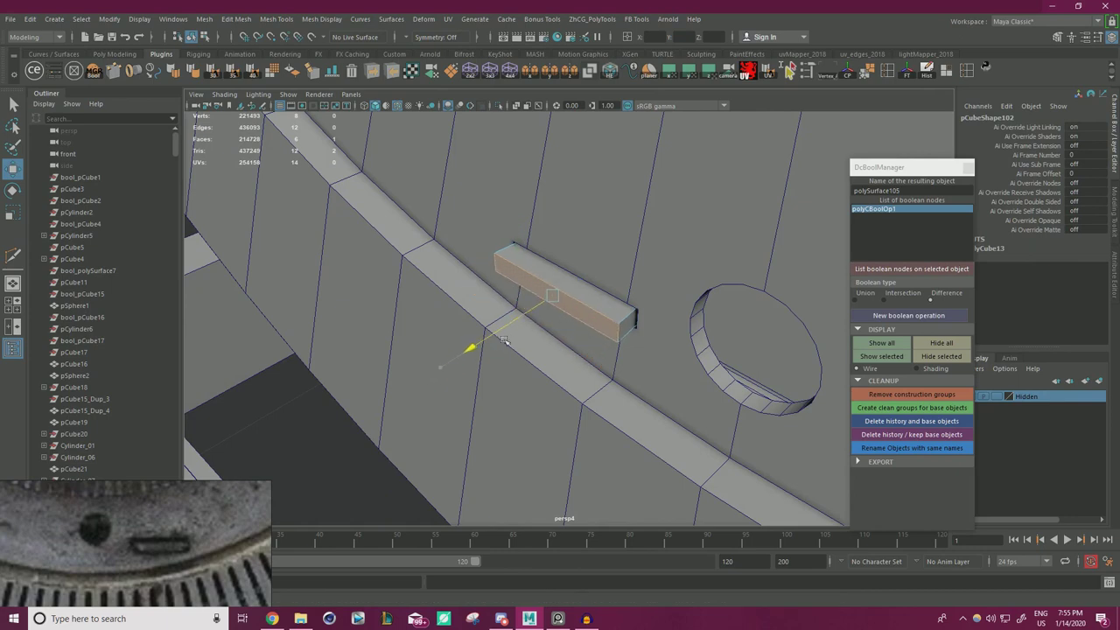
left_click_drag(588, 336, 555, 300, "alt")
scroll(488, 370, "up", 1)
left_click_drag(488, 370, 418, 267, "alt")
scroll(417, 268, "down", 5)
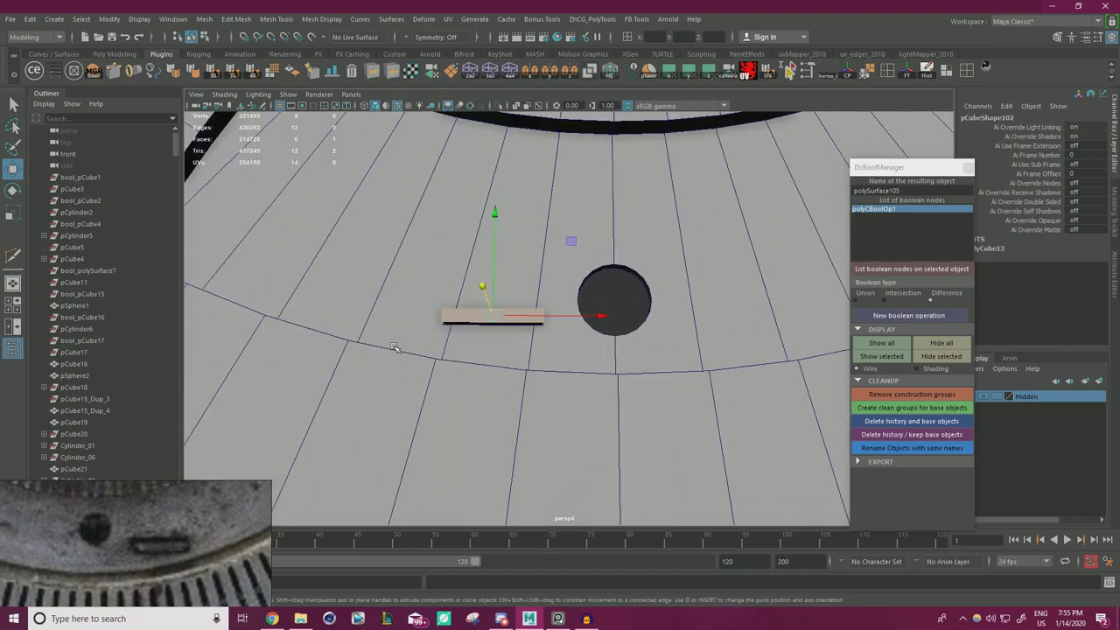
left_click_drag(529, 333, 359, 368, "alt")
right_click_drag(653, 299, 696, 267)
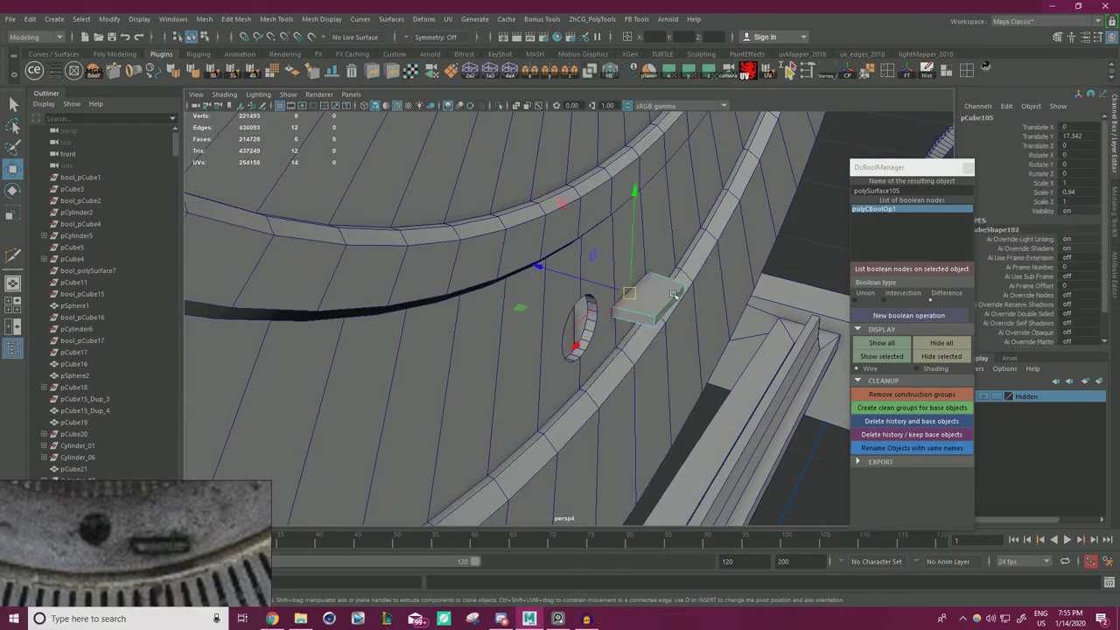
- Insert an edge loop around the slot insert with Multi-Cut and snap the loop's depth along Z
left_click_drag(675, 293, 742, 330, "alt")
scroll(646, 287, "down", 5)
left_click_drag(646, 286, 551, 378, "alt")
scroll(668, 268, "up", 3)
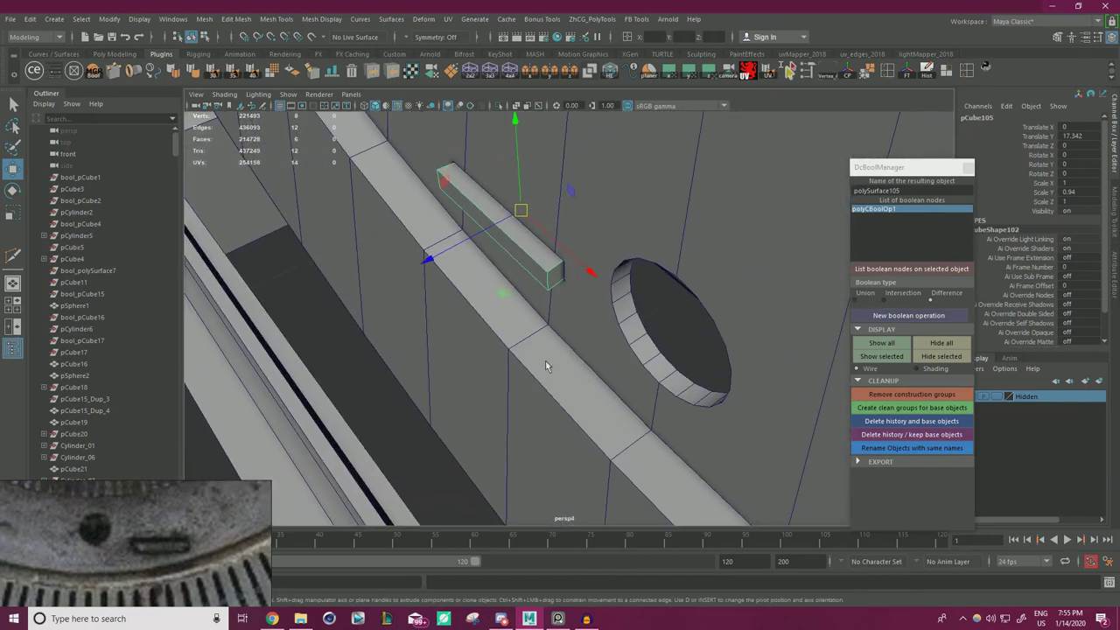
key("ctrl+shift+x")
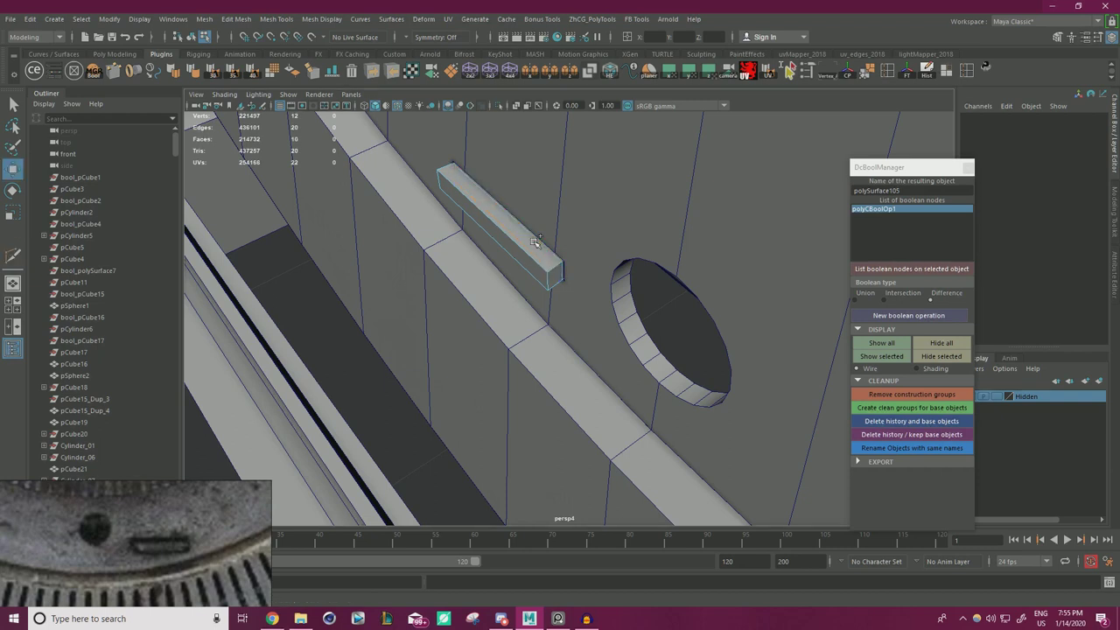
left_click(532, 241)
key("v")
left_click_drag(452, 248, 526, 310)
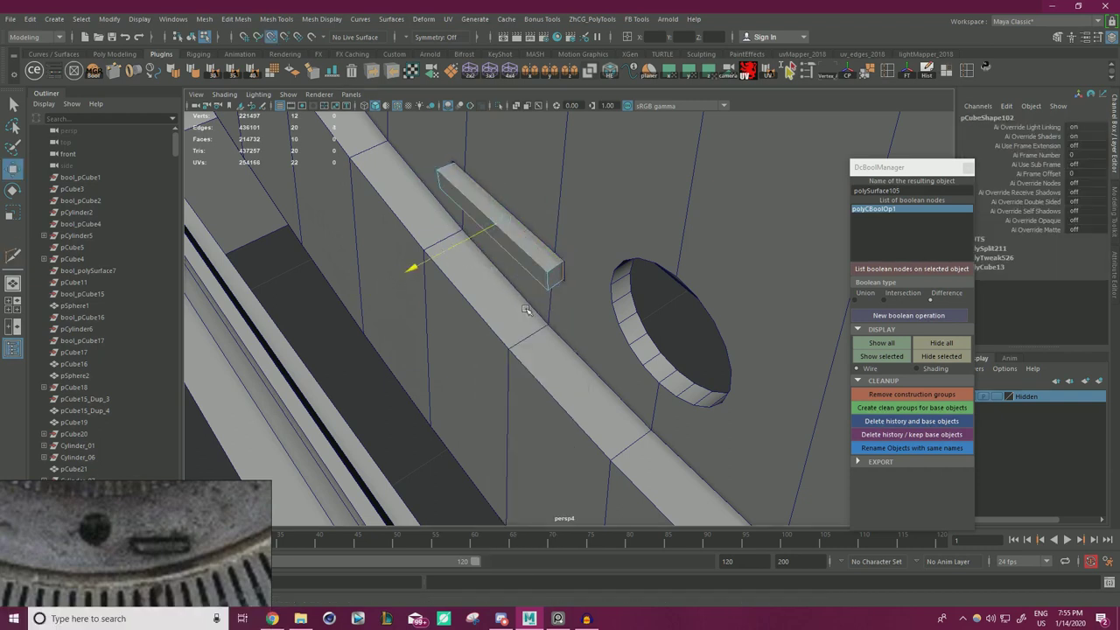
- Scale the slot insert's end faces flat along X
right_click_drag(544, 250, 547, 278)
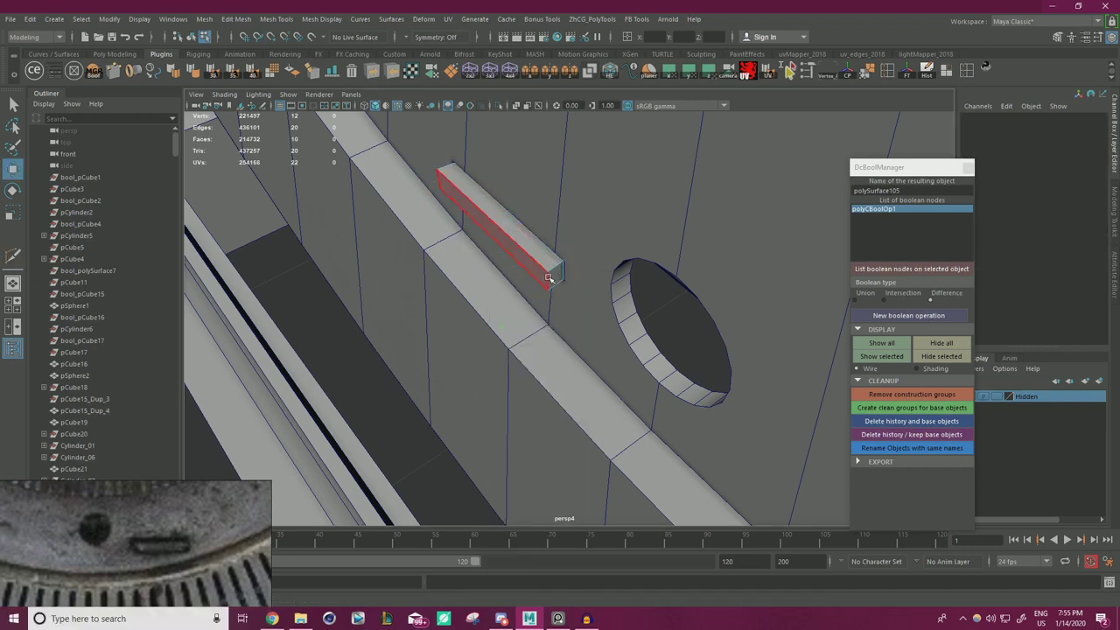
left_click(555, 277)
key("r")
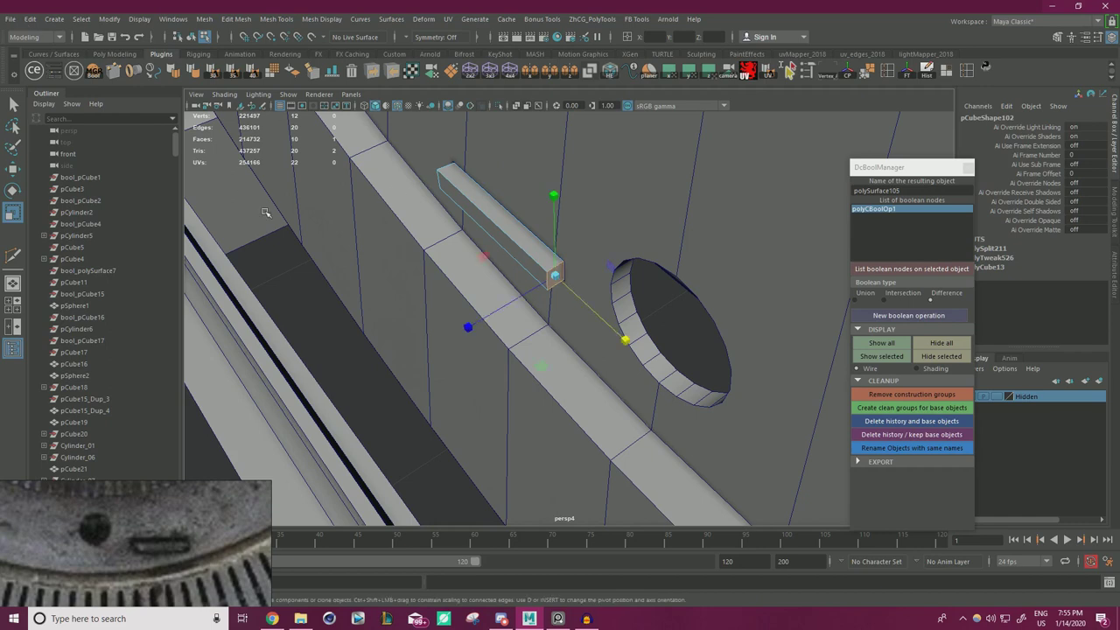
left_click_drag(465, 262, 560, 302, "alt")
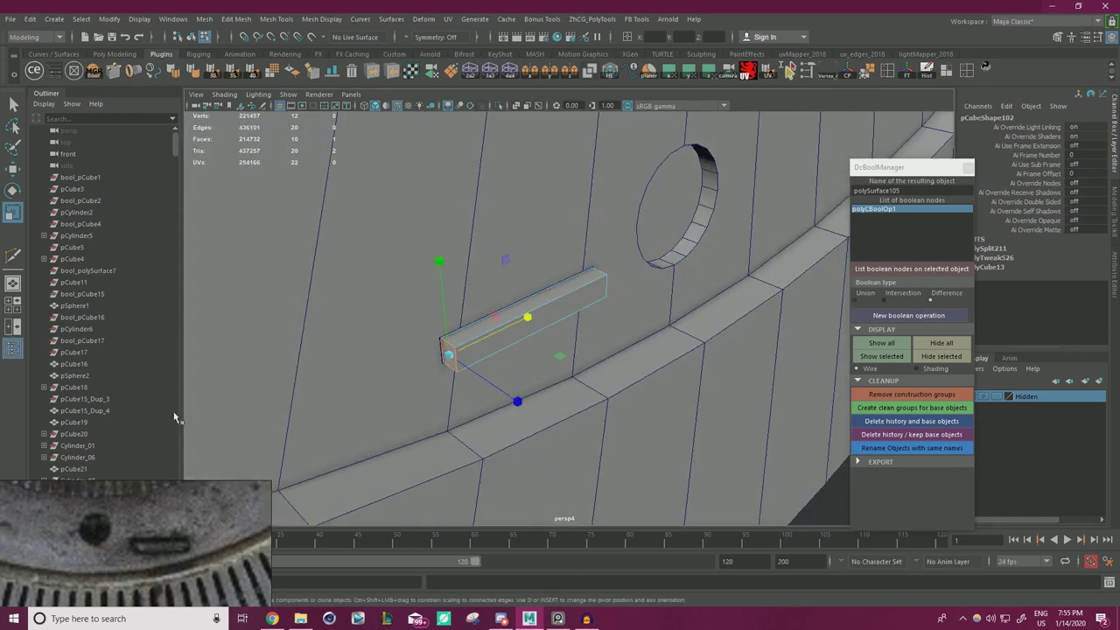
- Extrude the rear half of the slot insert sideways along X to widen it behind the band
left_click_drag(511, 321, 628, 305, "alt")
key("w")
left_click(627, 303)
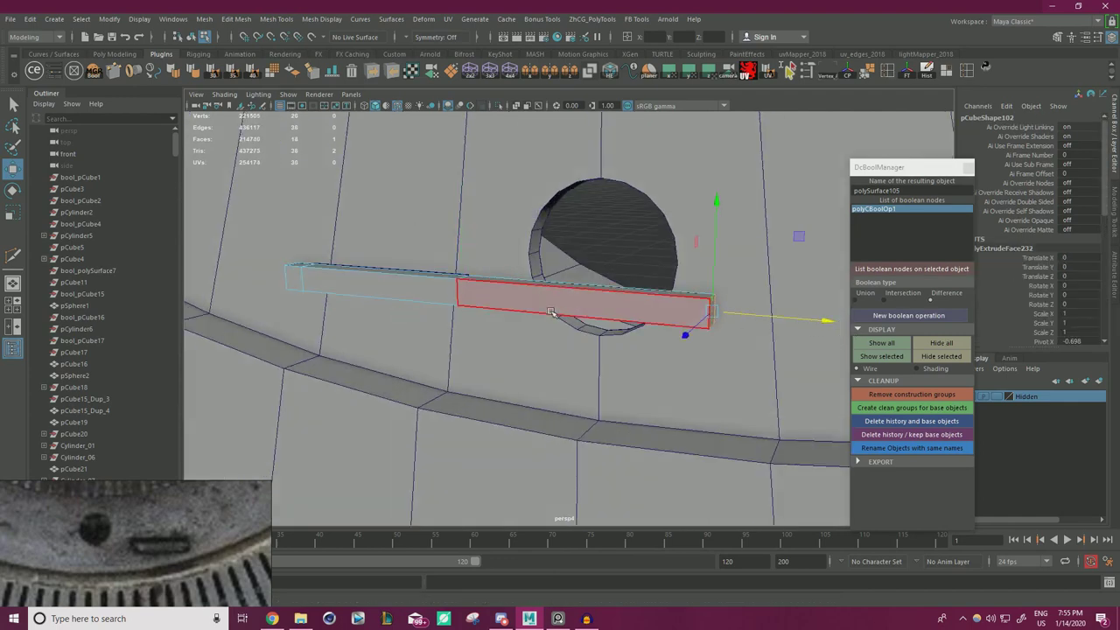
left_click_drag(551, 312, 357, 309, "alt")
- Extrude the lower and upper faces of the widened rear section along Y to form a tall back plate
left_click(260, 296)
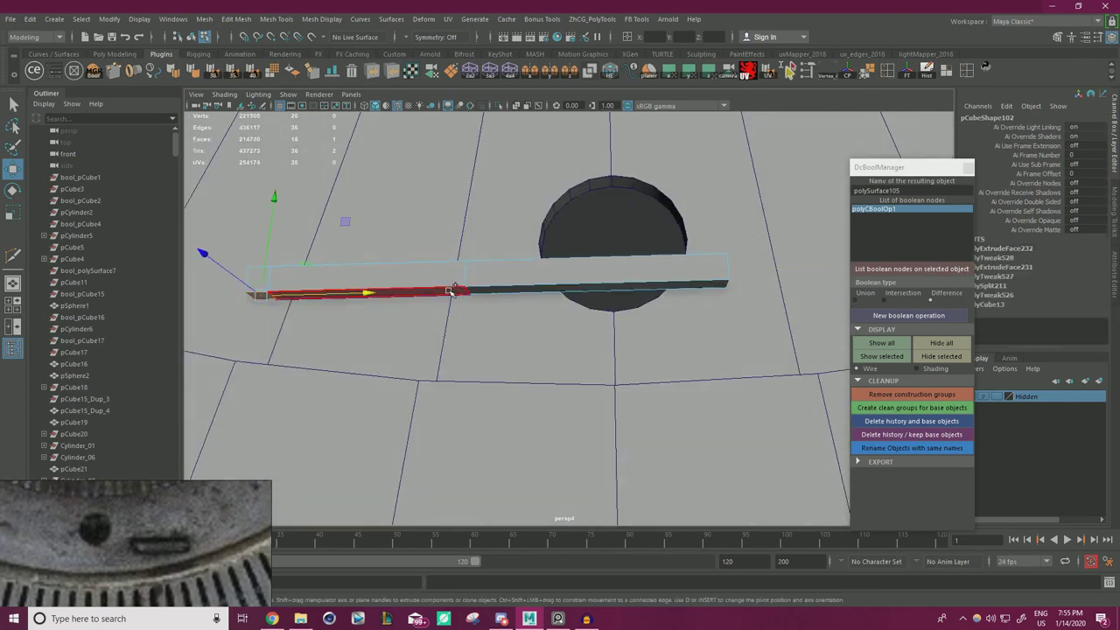
left_click(516, 290, "shift")
left_click_drag(516, 289, 475, 334, "alt")
left_click_drag(482, 254, 332, 314, "shift")
left_click(251, 292)
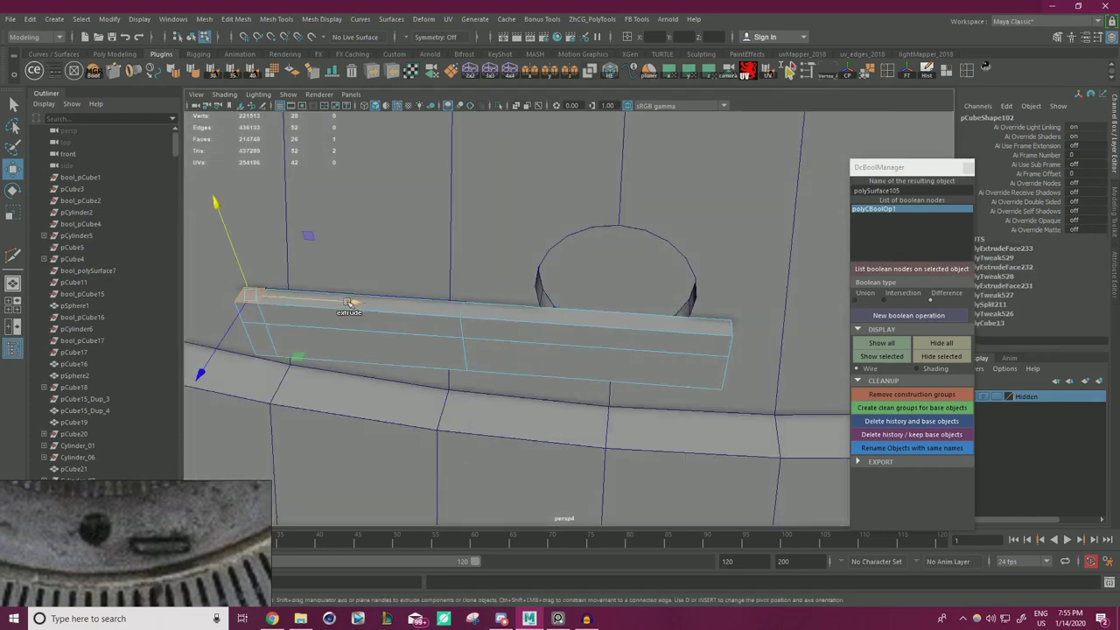
left_click(519, 312, "shift")
left_click_drag(519, 313, 506, 166, "alt")
left_click_drag(521, 218, 460, 242, "alt")
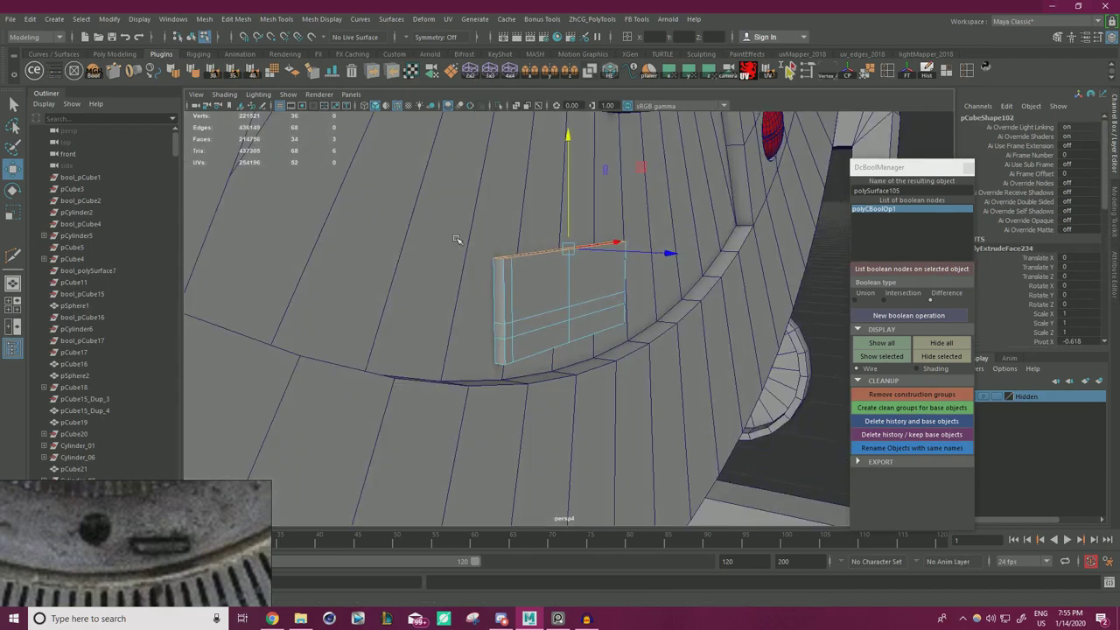
- Inspect the slot insert and its back plate from both sides of the band and within the whole typewriter
right_click_drag(460, 242, 400, 265, "alt")
left_click_drag(400, 266, 680, 320, "alt")
left_click_drag(532, 261, 674, 288, "alt")
right_click_drag(543, 284, 315, 278, "alt")
left_click_drag(315, 278, 347, 273, "alt")
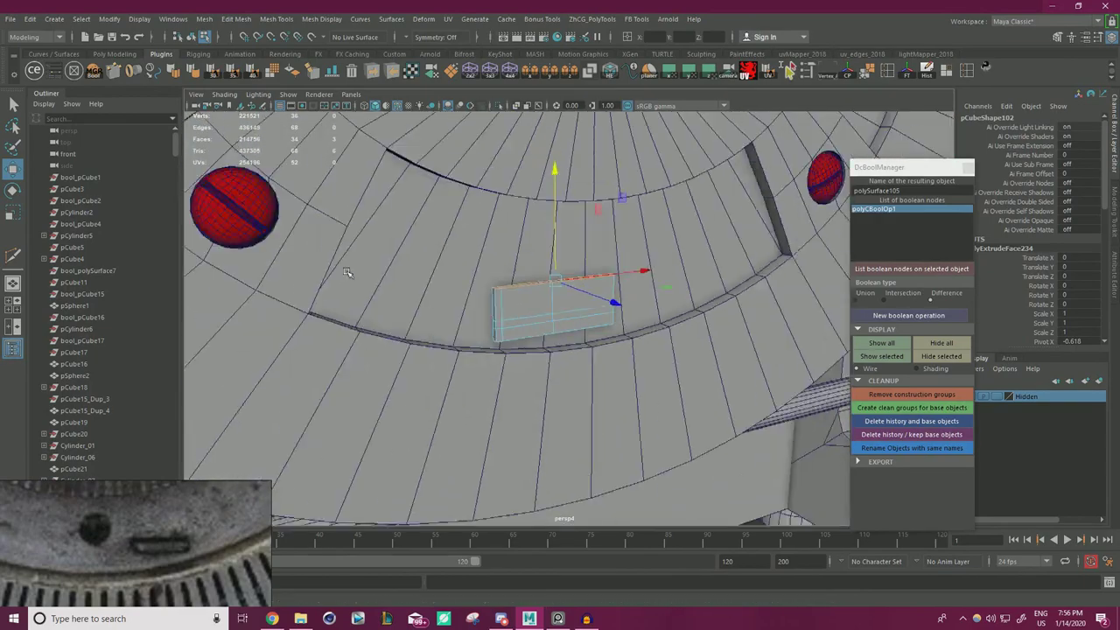
right_click_drag(348, 273, 263, 266, "alt")
mouse_move(490, 289)
left_mouse_down("alt")
mouse_move(595, 280)
mouse_move(490, 294)
left_mouse_up("alt")
right_click_drag(420, 289, 584, 309, "alt")
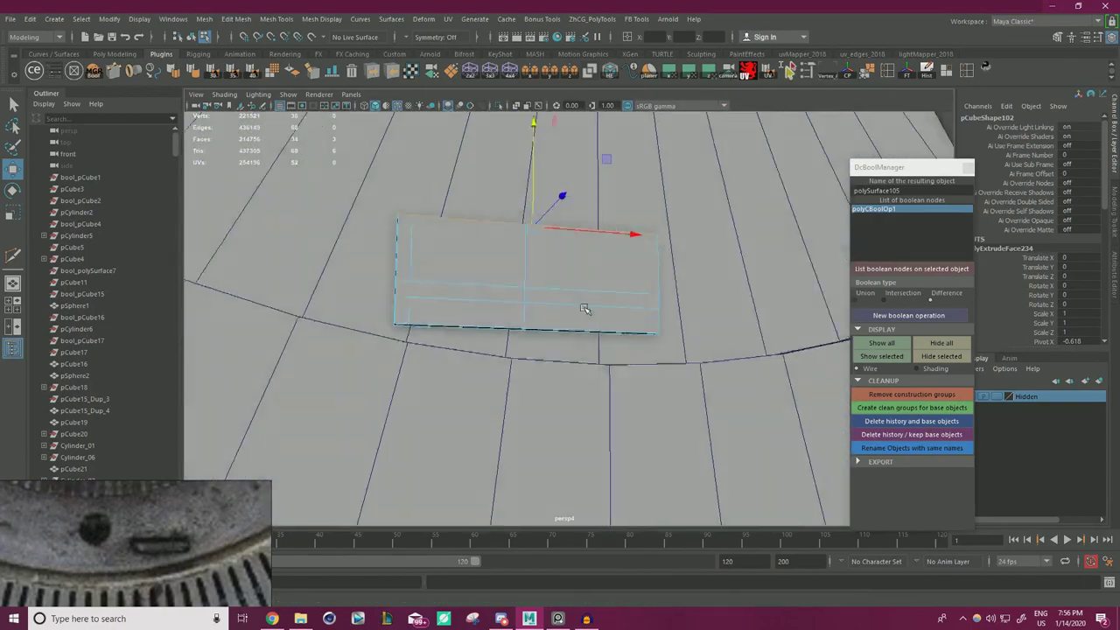
left_click_drag(585, 309, 716, 330, "alt")
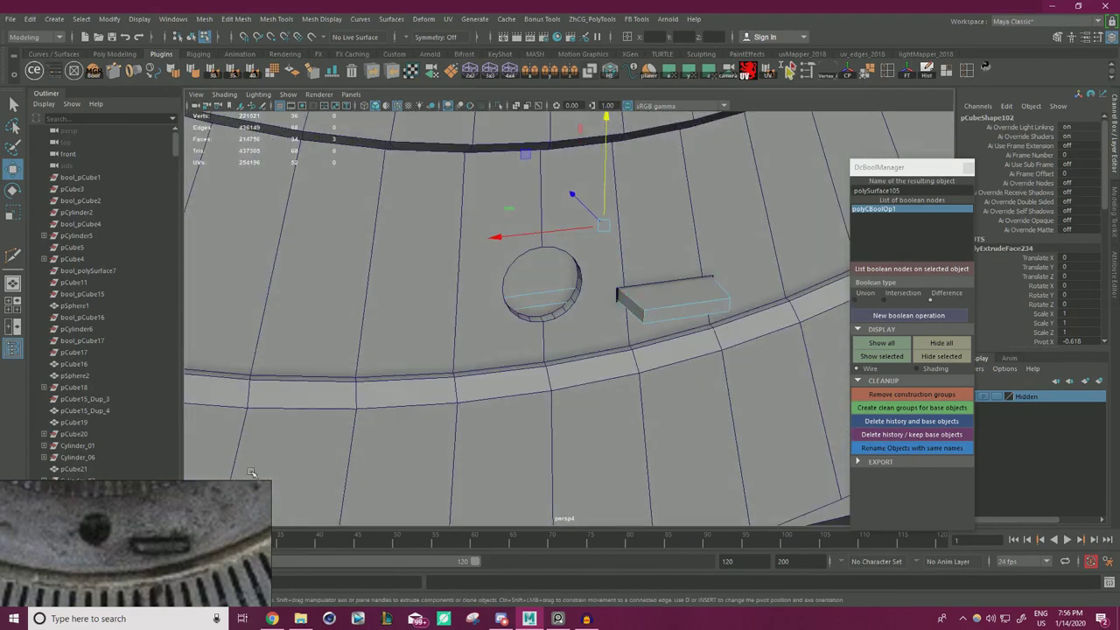
left_click_drag(333, 476, 642, 317, "alt")
right_click_drag(642, 317, 560, 306, "alt")
left_click_drag(560, 306, 604, 293, "alt")
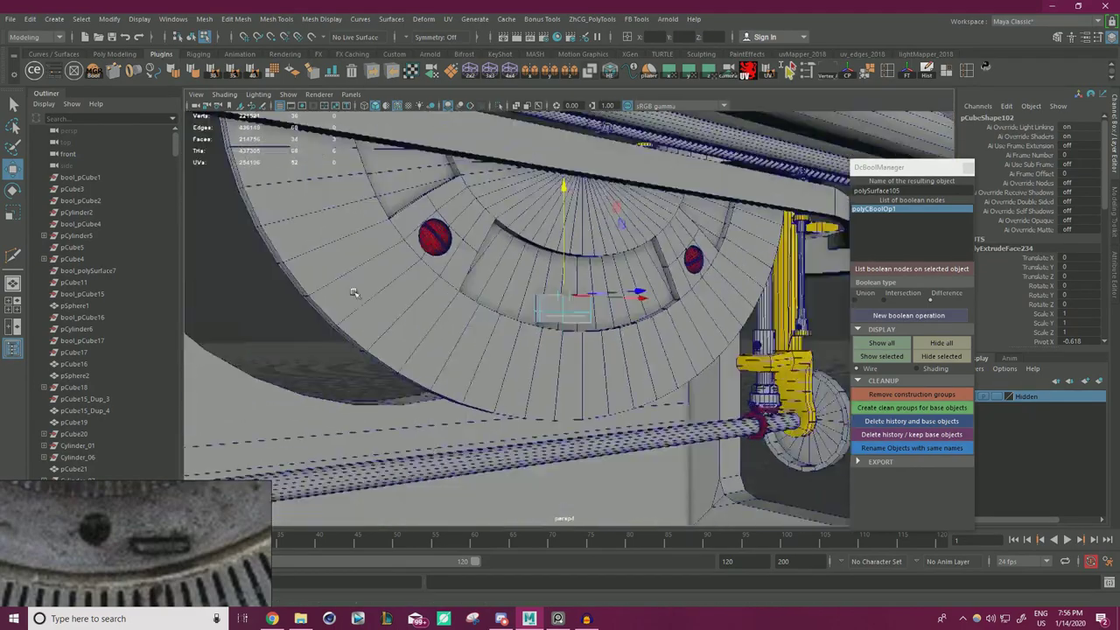
right_click_drag(604, 293, 553, 317, "alt")
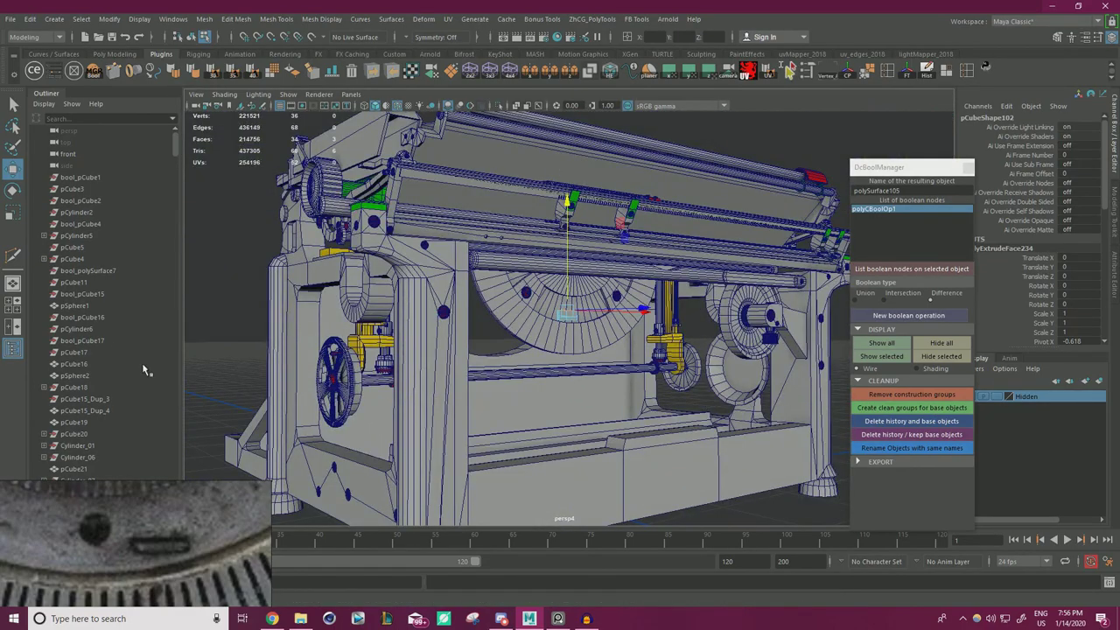
- Bring the reference board over the viewport and look through the photos of the typewriter's side and rear mechanisms
left_click_drag(270, 481, 699, 203)
right_click_drag(343, 308, 521, 308)
scroll(520, 310, "down", 12)
middle_click_drag(555, 335, 926, 396)
scroll(523, 402, "up", 6)
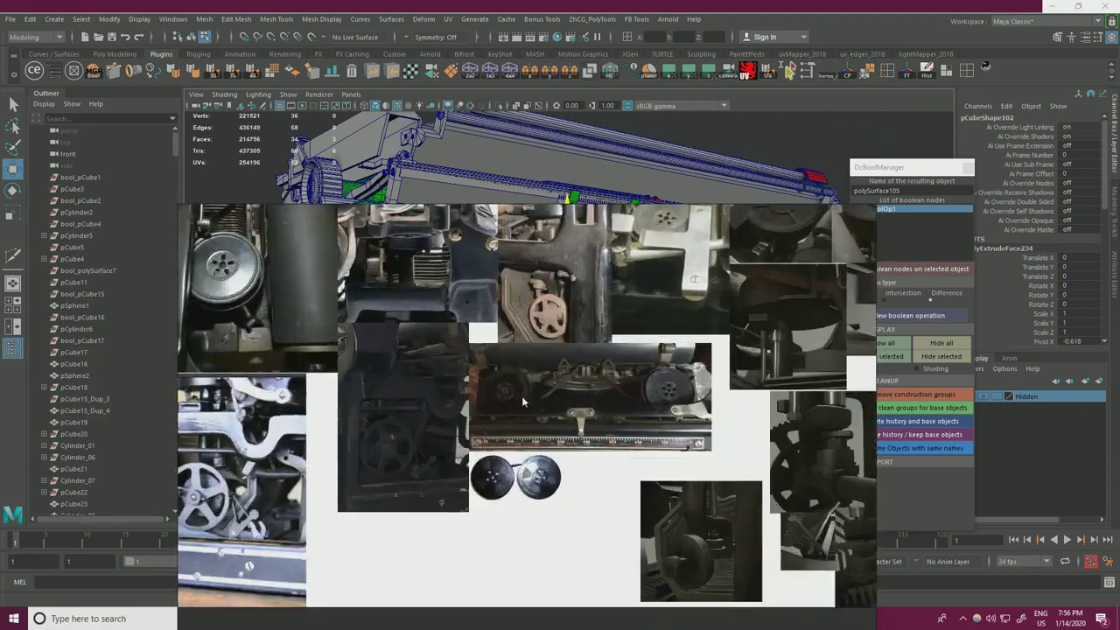
scroll(522, 402, "up", 2)
middle_click_drag(523, 402, 800, 364)
scroll(483, 437, "up", 5)
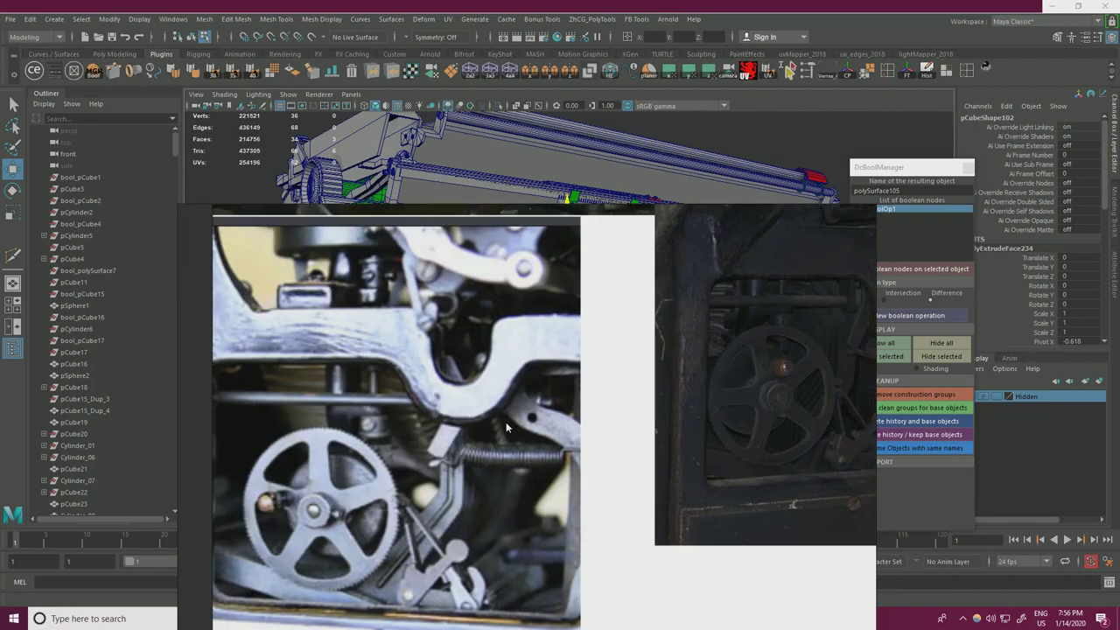
scroll(522, 422, "down", 10)
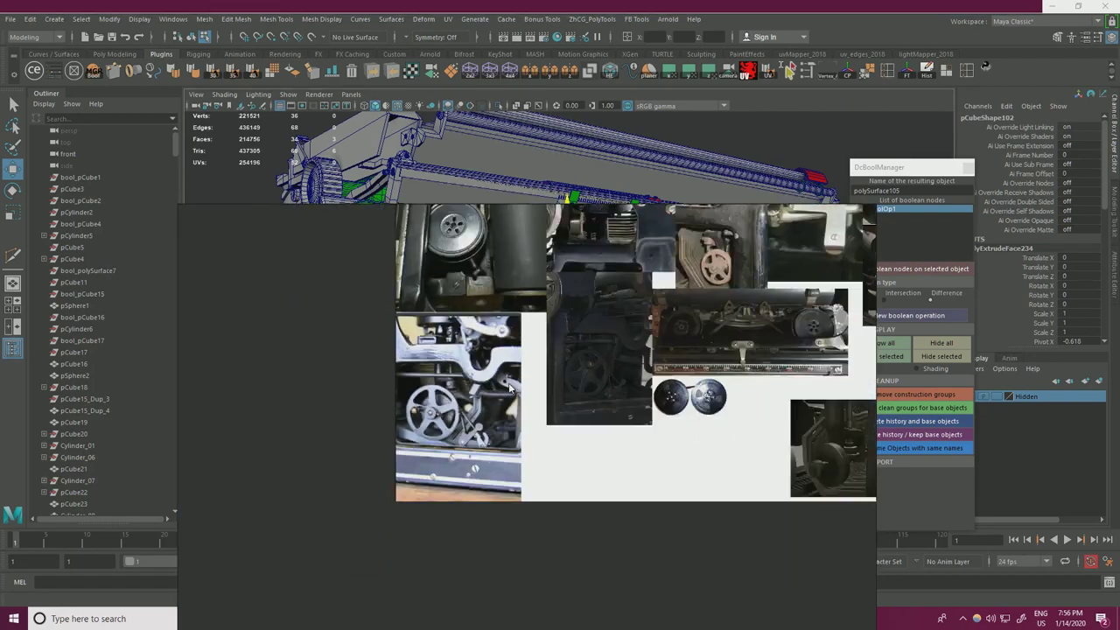
middle_click_drag(559, 451, 493, 510)
scroll(492, 510, "down", 4)
middle_click_drag(788, 424, 596, 499)
scroll(596, 499, "up", 1)
middle_click_drag(799, 384, 788, 489)
middle_click_drag(867, 377, 425, 382)
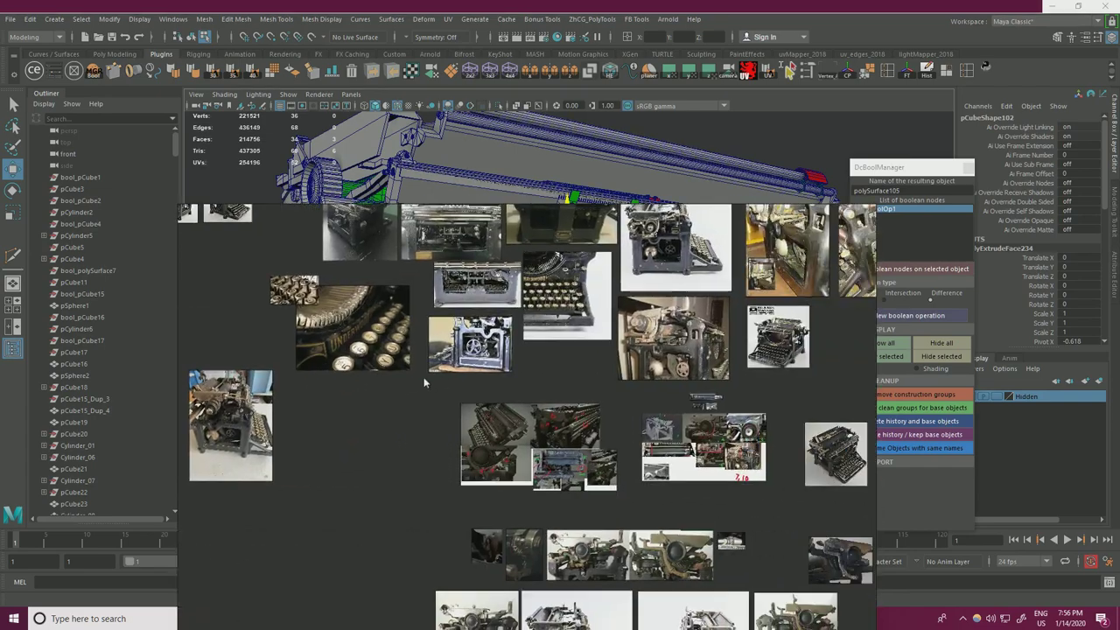
- Examine the rear-view reference photo of the typewriter's inner mechanism around the central bracket and rails
middle_click_drag(657, 325, 528, 362)
scroll(528, 377, "up", 2)
middle_click_drag(543, 257, 577, 343)
scroll(588, 448, "up", 3)
scroll(583, 437, "up", 3)
scroll(560, 441, "down", 6)
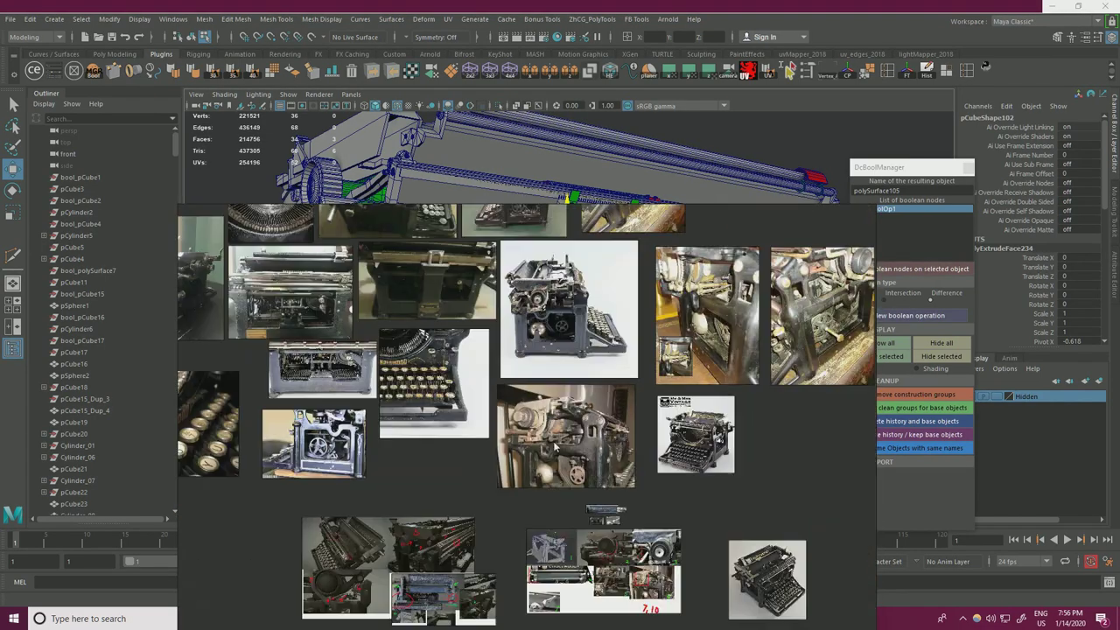
middle_click_drag(421, 369, 707, 413)
scroll(571, 347, "up", 3)
scroll(573, 348, "up", 4)
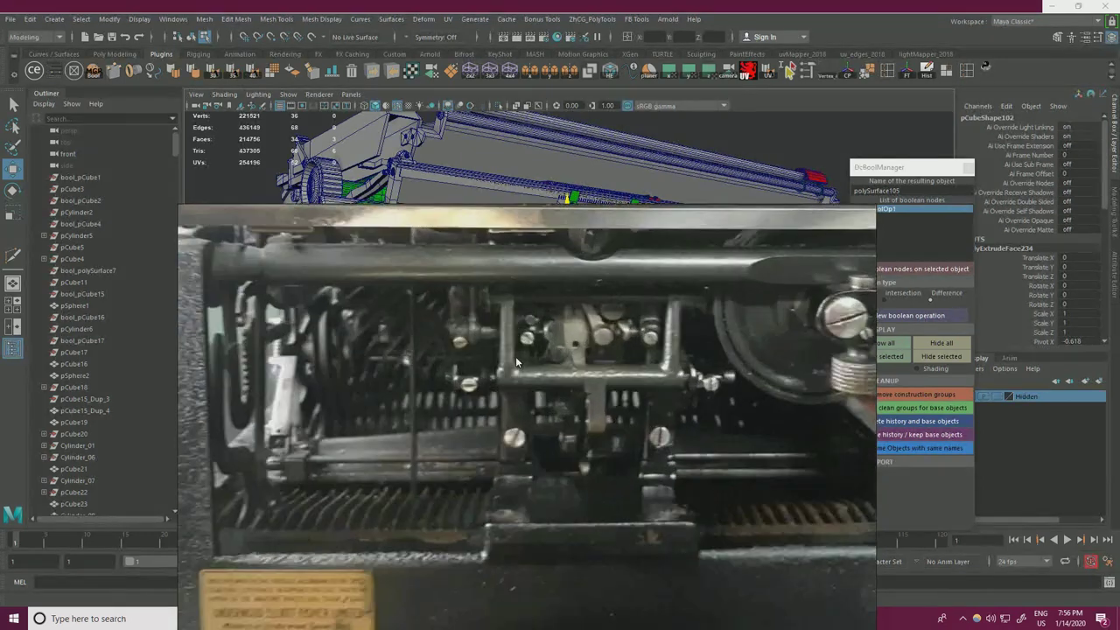
scroll(515, 358, "down", 2)
middle_click_drag(600, 326, 585, 399)
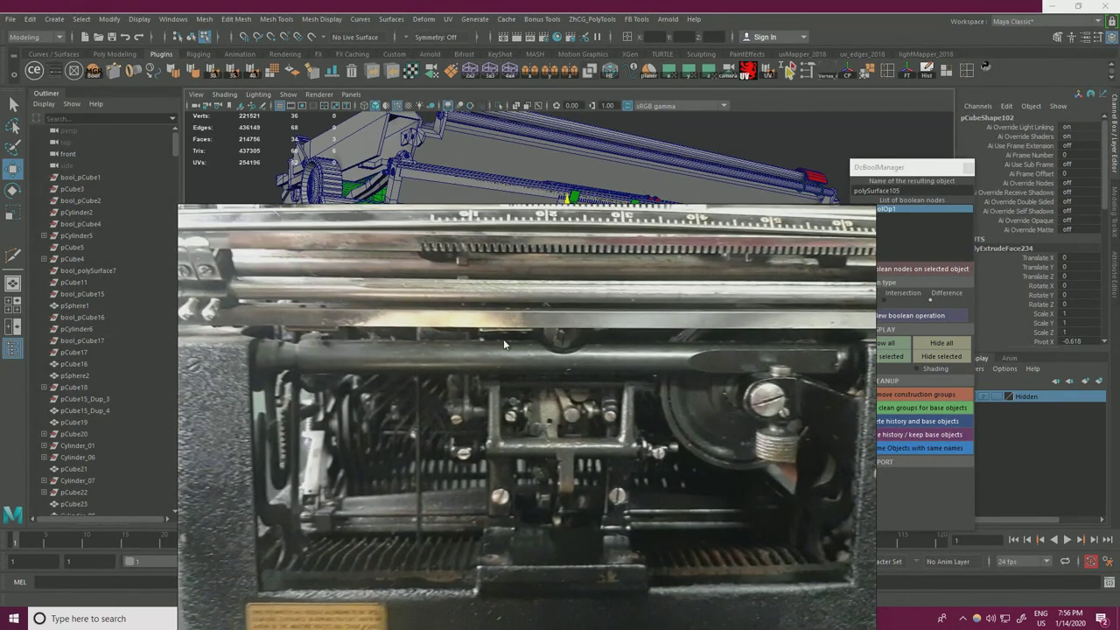
scroll(503, 339, "up", 2)
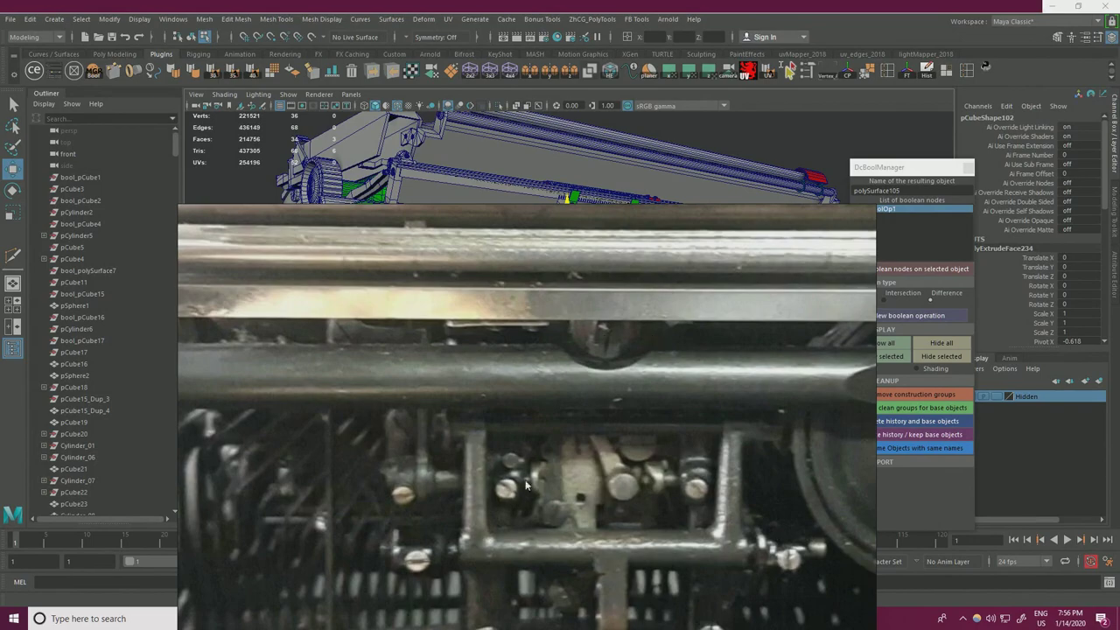
scroll(516, 455, "down", 12)
right_click_drag(646, 400, 108, 400)
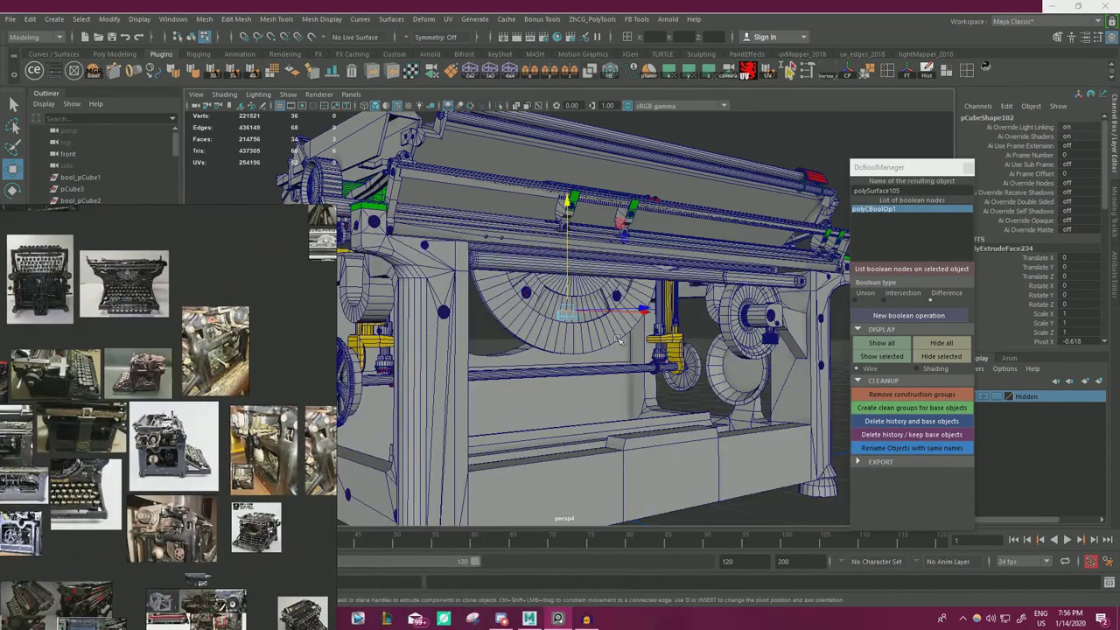
- Move the reference board out of the viewport and bring the slot insert's back plate into close view
left_click_drag(618, 339, 584, 355, "alt")
scroll(581, 346, "up", 10)
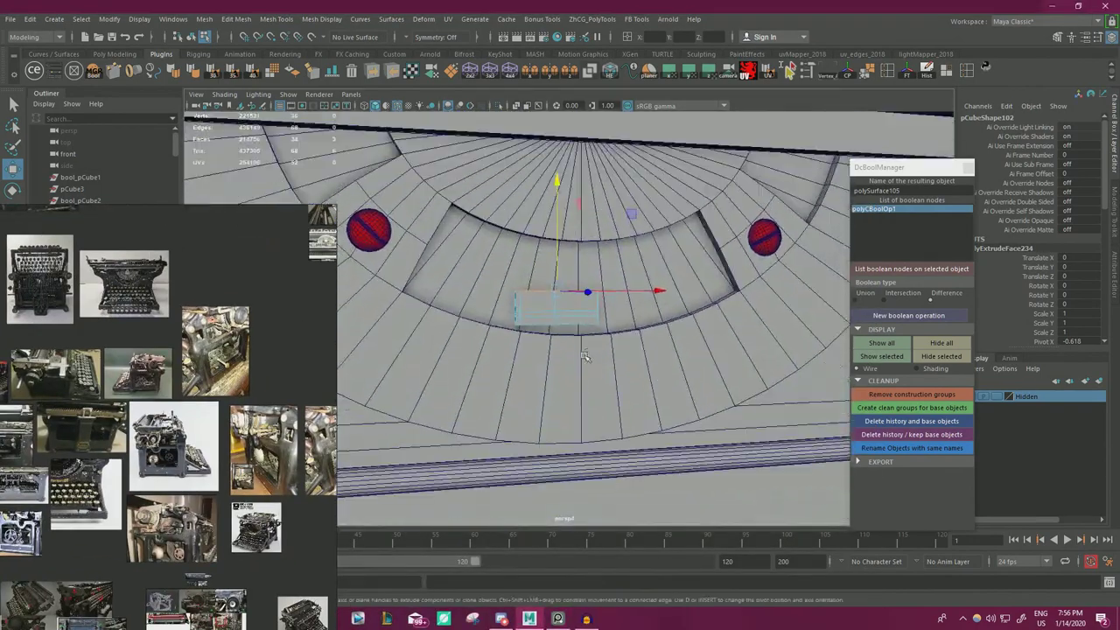
scroll(586, 356, "up", 3)
right_click_drag(267, 376, 0, 338)
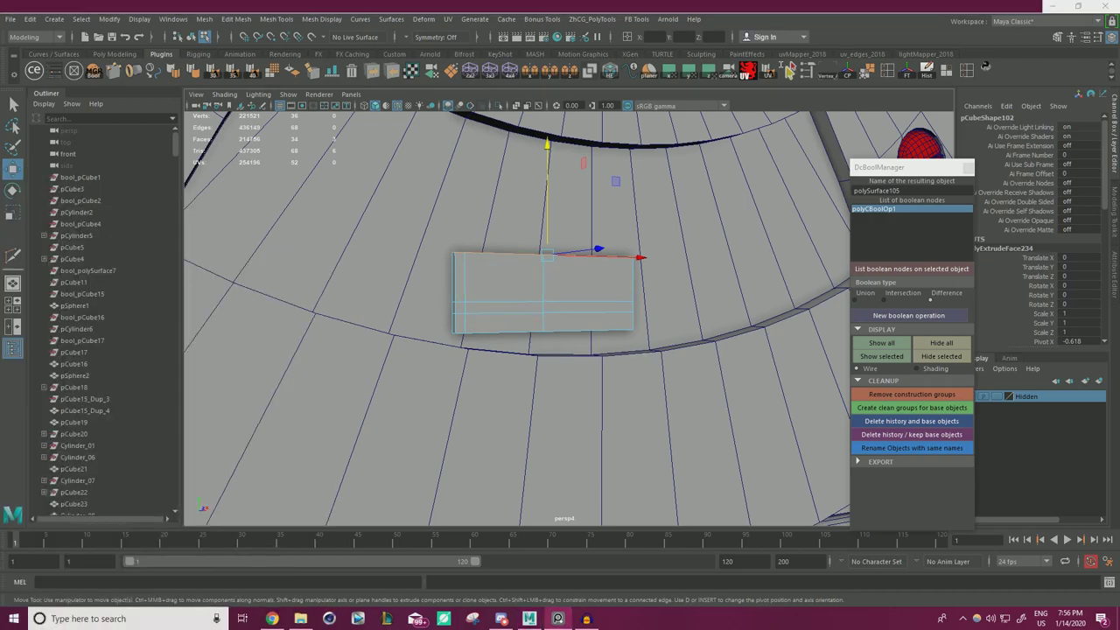
left_click_drag(518, 278, 530, 287, "alt")
scroll(519, 266, "up", 3)
- Switch the slot insert back to object selection, isolate it, and frame it in the view
right_click_drag(519, 266, 574, 249)
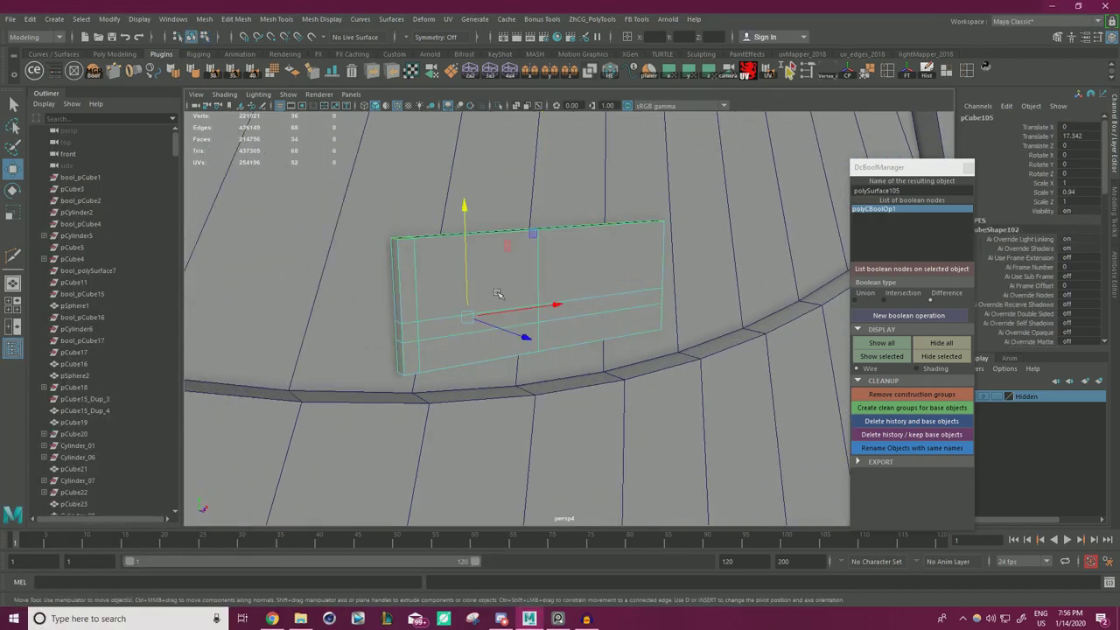
scroll(500, 284, "down", 6)
left_click_drag(500, 284, 595, 305, "alt")
scroll(560, 302, "down", 4)
left_click_drag(499, 307, 471, 298, "alt")
scroll(470, 298, "down", 3)
right_click_drag(470, 298, 595, 302, "alt")
left_click_drag(595, 302, 666, 350, "alt")
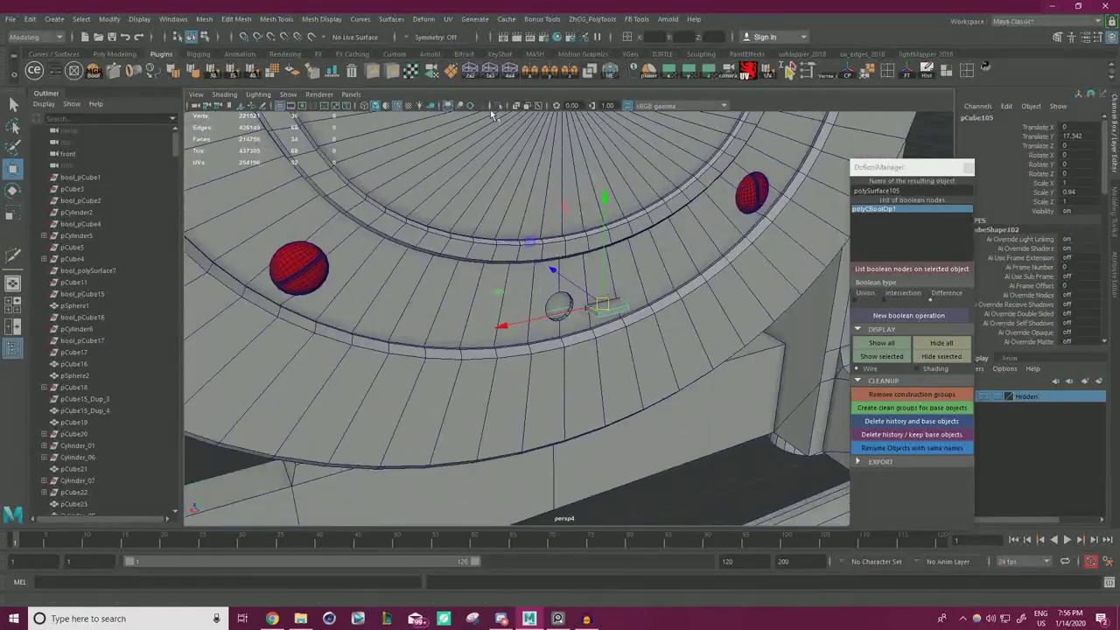
left_click(498, 106)
key("f")
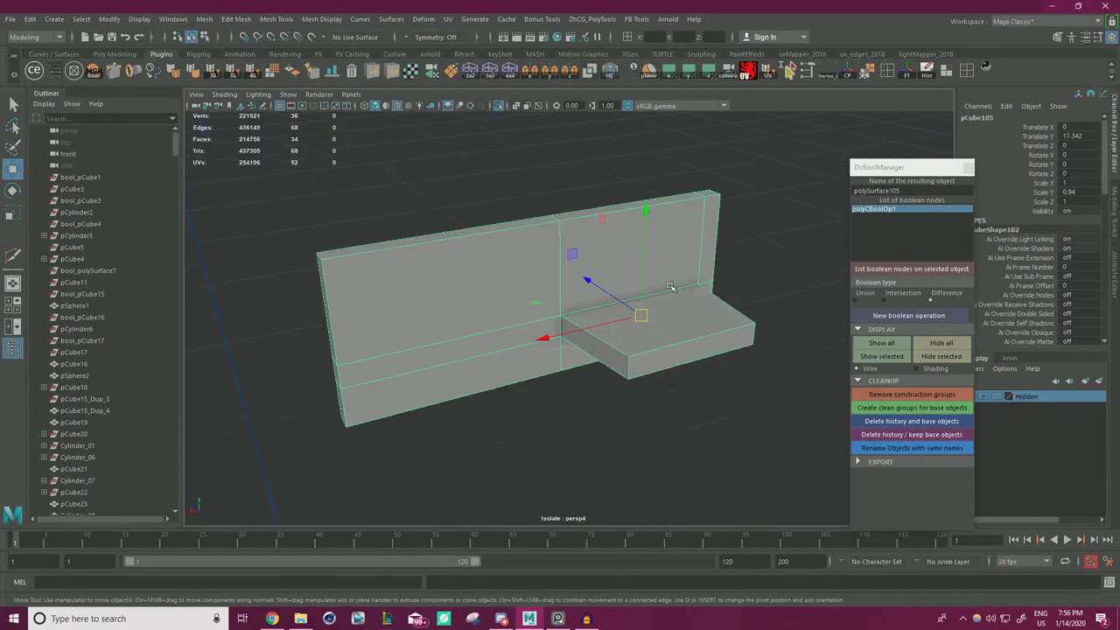
- Snap the surplus edges at the back plate's end nearest the protruding tongue to its outer top and bottom corners
scroll(672, 283, "up", 2)
left_click_drag(671, 282, 586, 273, "alt")
middle_click_drag(587, 272, 508, 262, "alt")
left_click_drag(604, 197, 560, 227, "alt")
right_click_drag(569, 228, 648, 180, "alt")
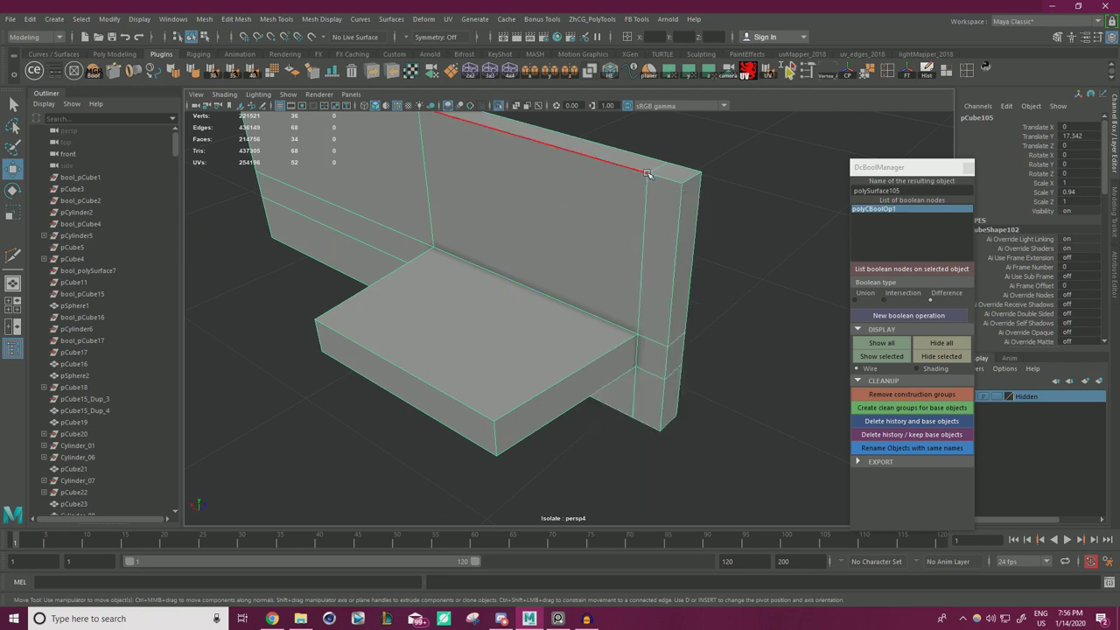
left_click(661, 166)
left_click_drag(592, 158, 650, 177)
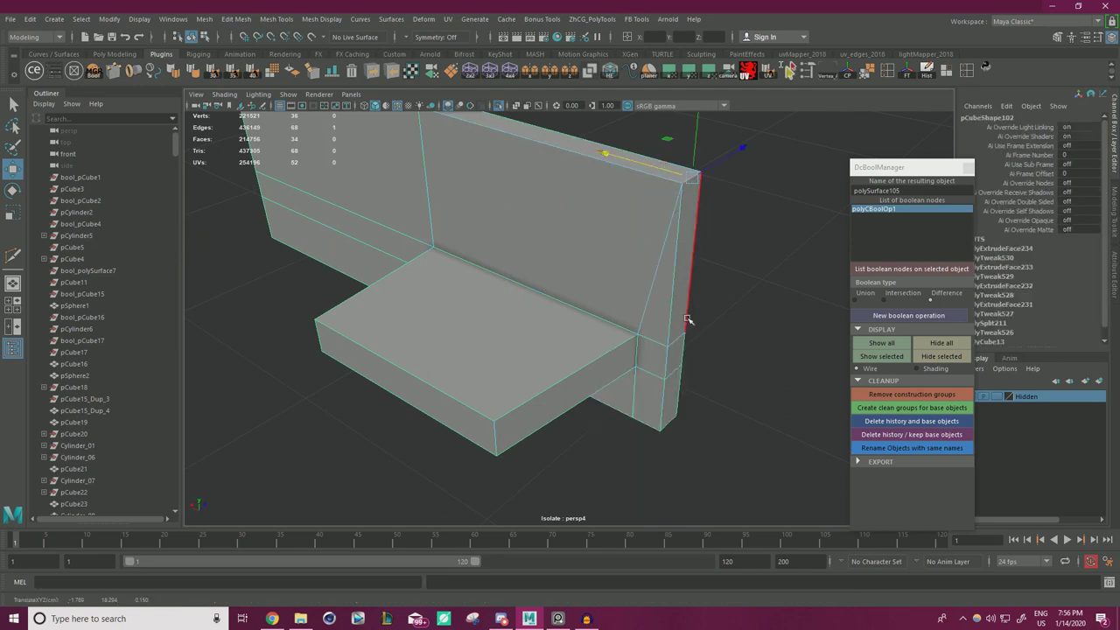
left_click_drag(687, 319, 639, 339, "alt")
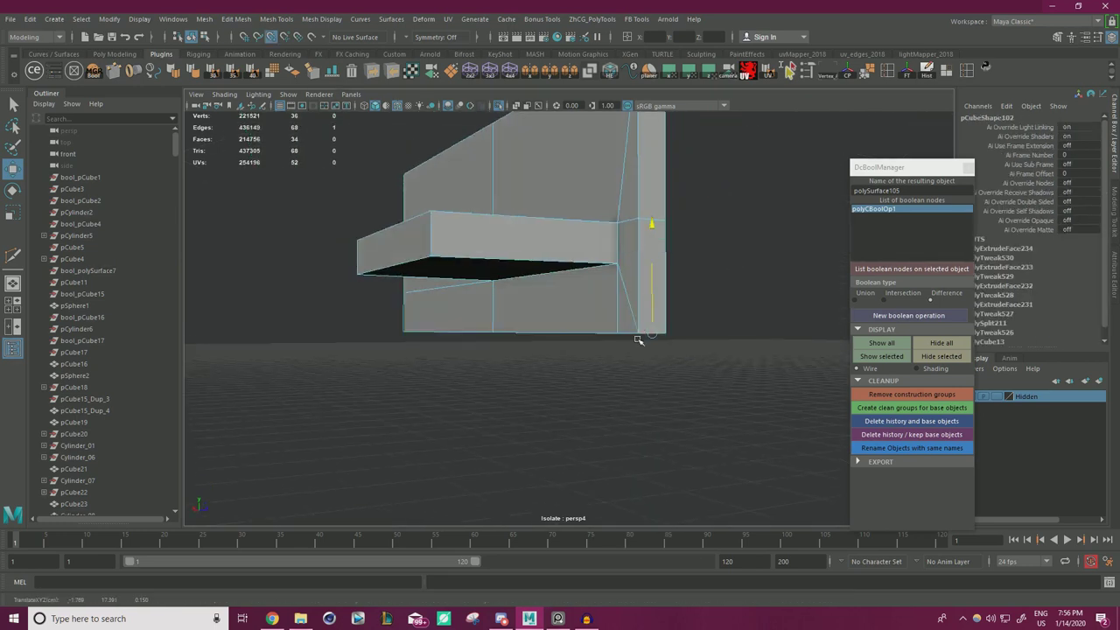
left_click(652, 208)
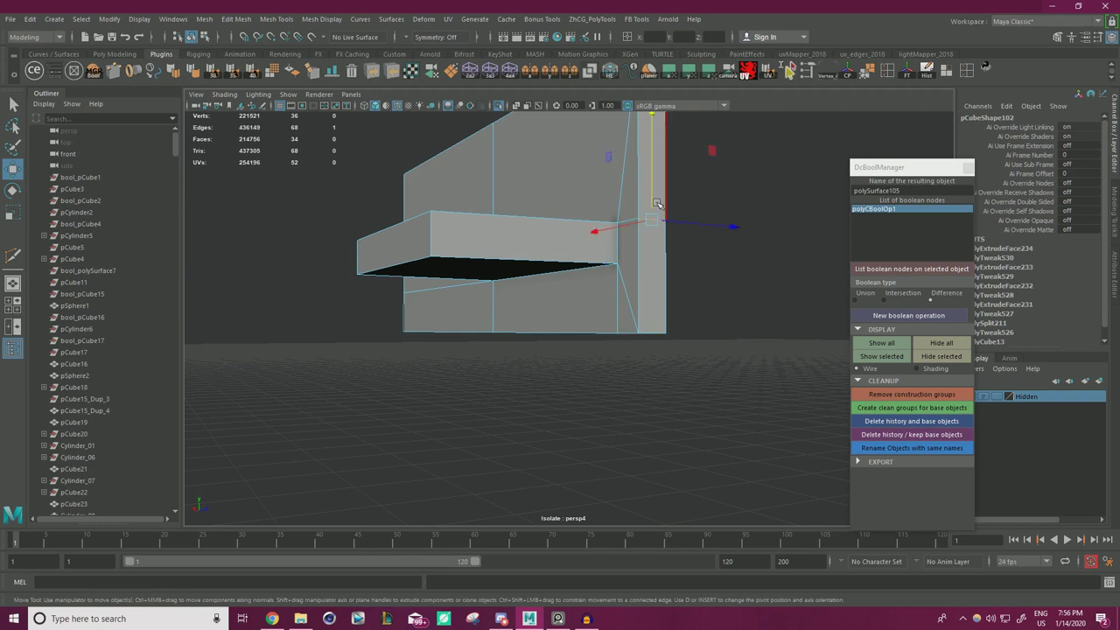
left_click_drag(657, 203, 640, 303)
- Snap the back plate's bottom middle edge along X to the opposite end and the lower end edge down to the corner
left_click_drag(624, 340, 402, 364, "alt")
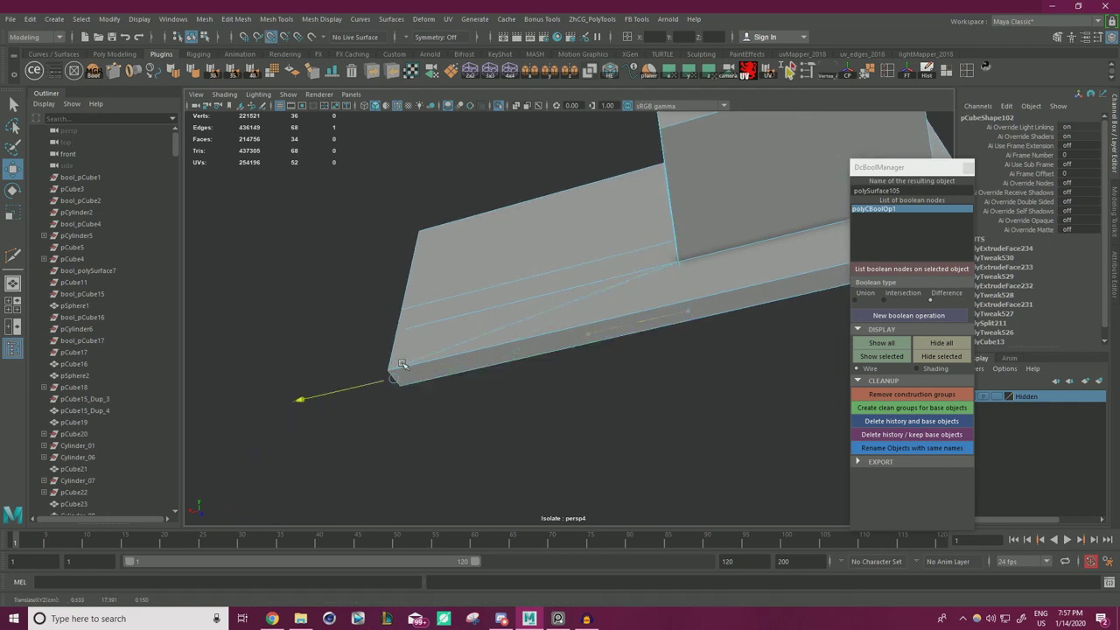
left_click_drag(522, 308, 522, 331, "alt")
middle_click_drag(522, 331, 548, 275, "alt")
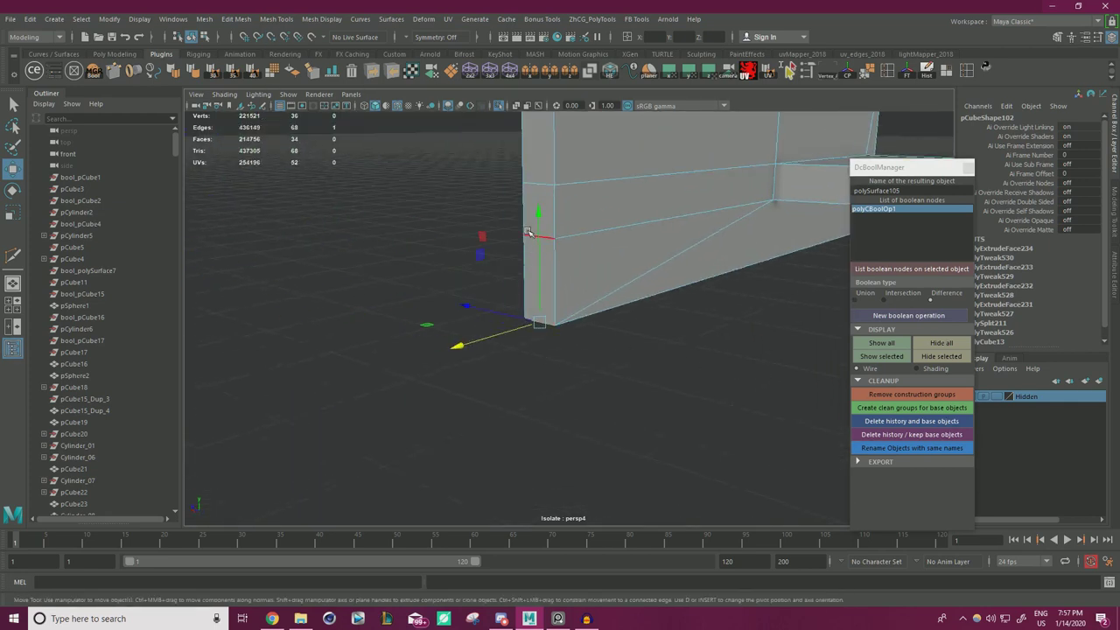
left_click(528, 233)
key("v")
left_click_drag(538, 220, 521, 339)
- Snap that end's remaining edge up to the top corner and the top middle edge along X to the end
left_click(544, 187)
scroll(544, 182, "down", 4)
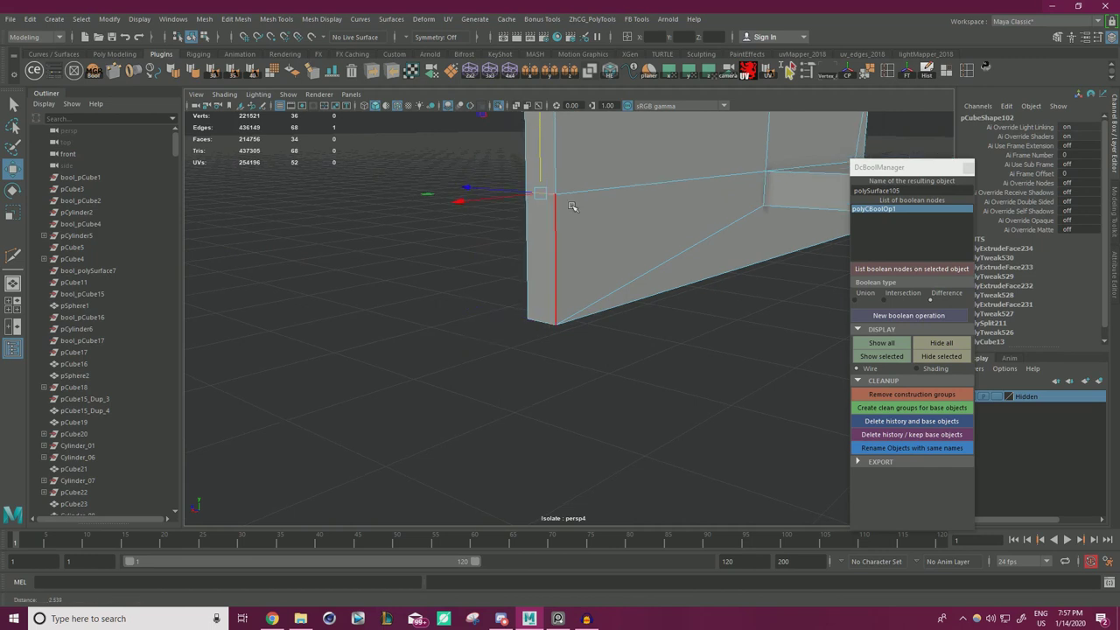
middle_click_drag(543, 162, 547, 338, "alt")
left_click_drag(545, 342, 551, 259)
left_click_drag(682, 295, 615, 315, "alt")
left_click_drag(663, 261, 386, 286)
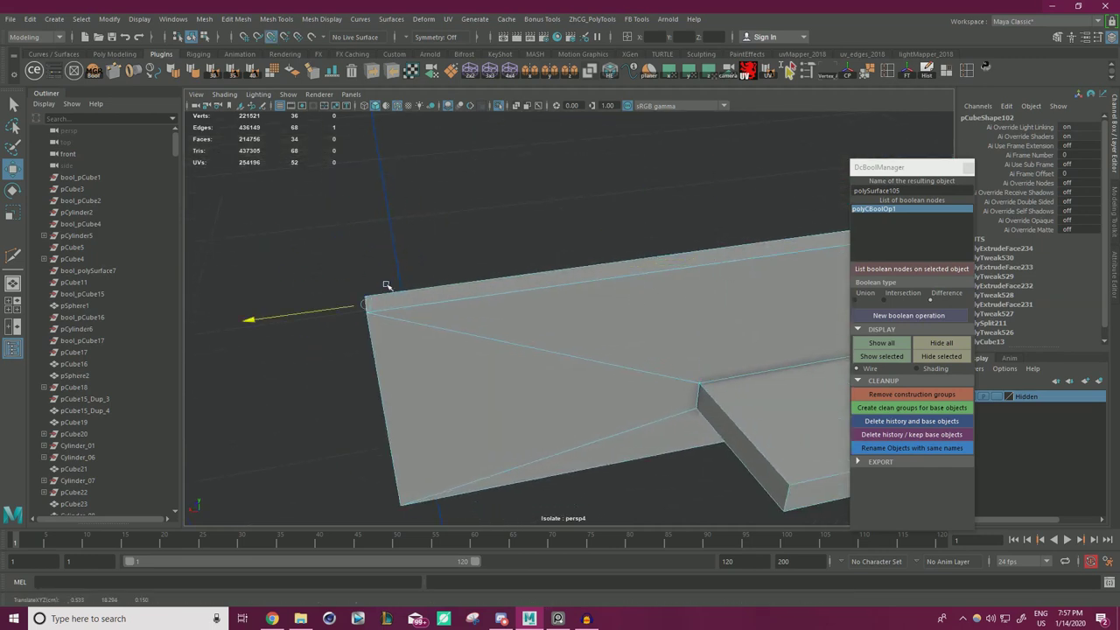
- Snap the two inner vertices at one end of the back plate's rear face to the nearest upper and lower corners
scroll(582, 297, "down", 4)
middle_click_drag(583, 297, 499, 267, "alt")
left_click_drag(500, 268, 363, 293, "alt")
scroll(482, 273, "up", 5)
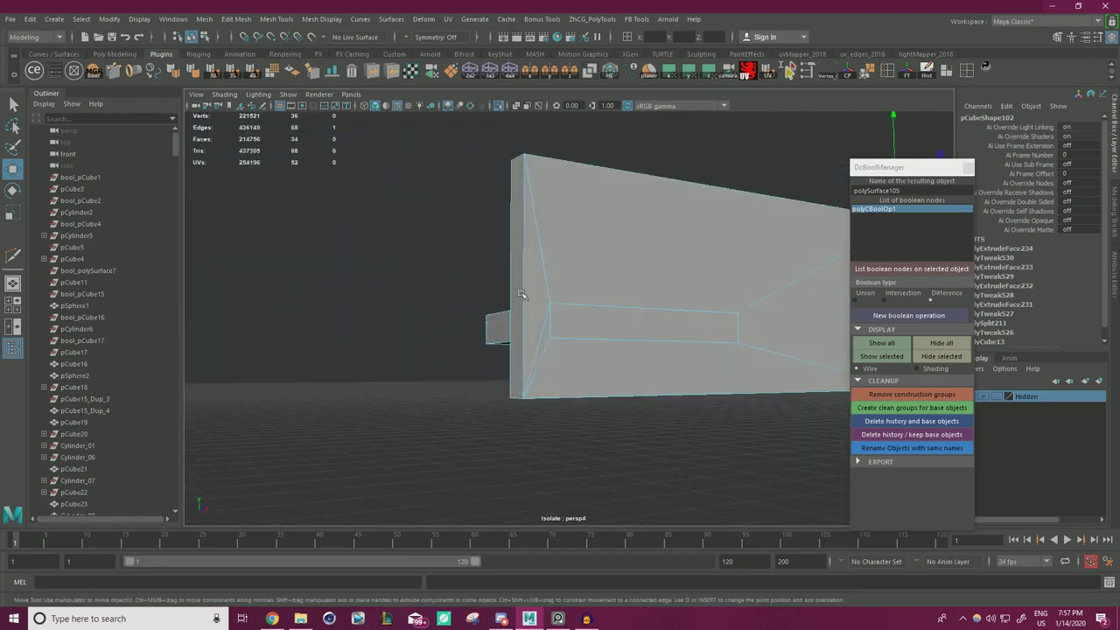
middle_click_drag(582, 312, 545, 300, "alt")
right_click_drag(516, 259, 457, 253)
left_click(516, 290)
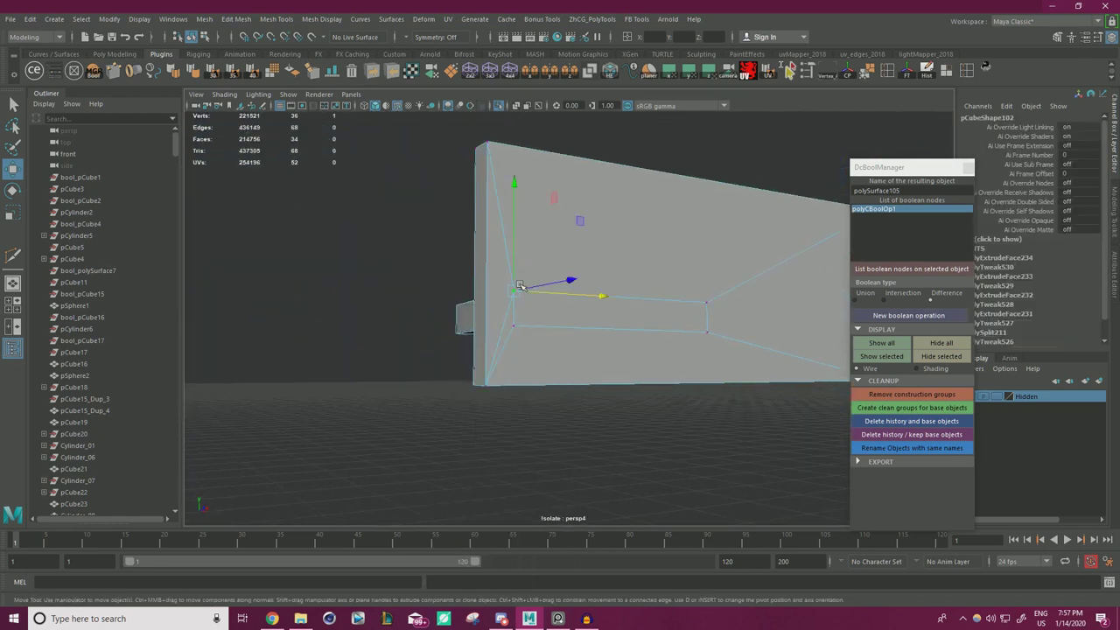
key("v")
left_click_drag(521, 287, 491, 154)
left_click(513, 326)
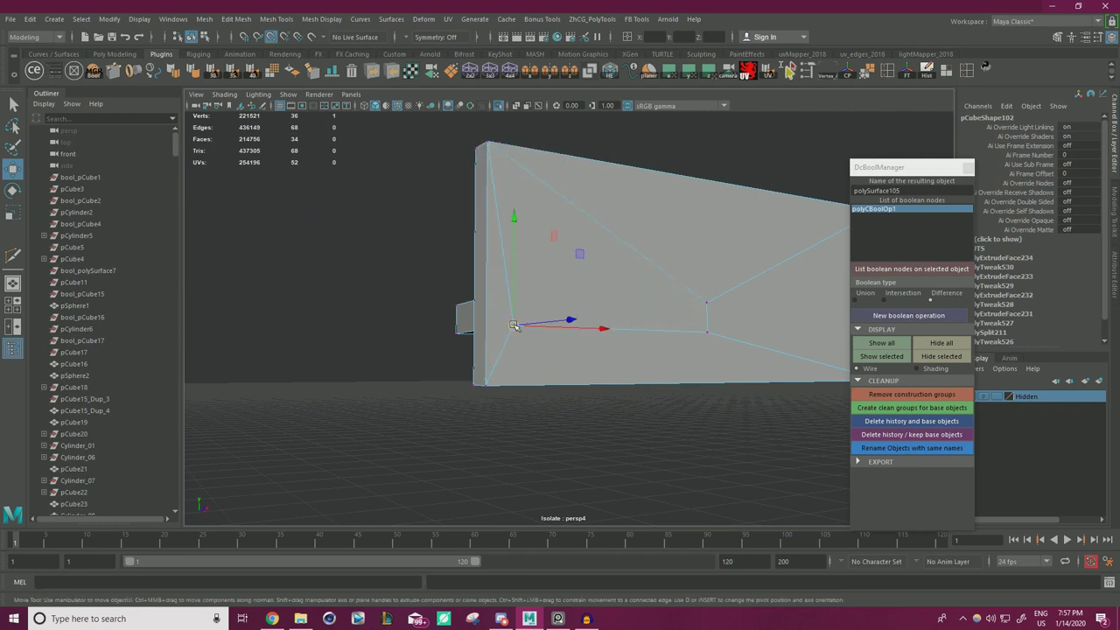
left_click_drag(513, 326, 473, 385)
middle_click_drag(614, 314, 422, 300, "alt")
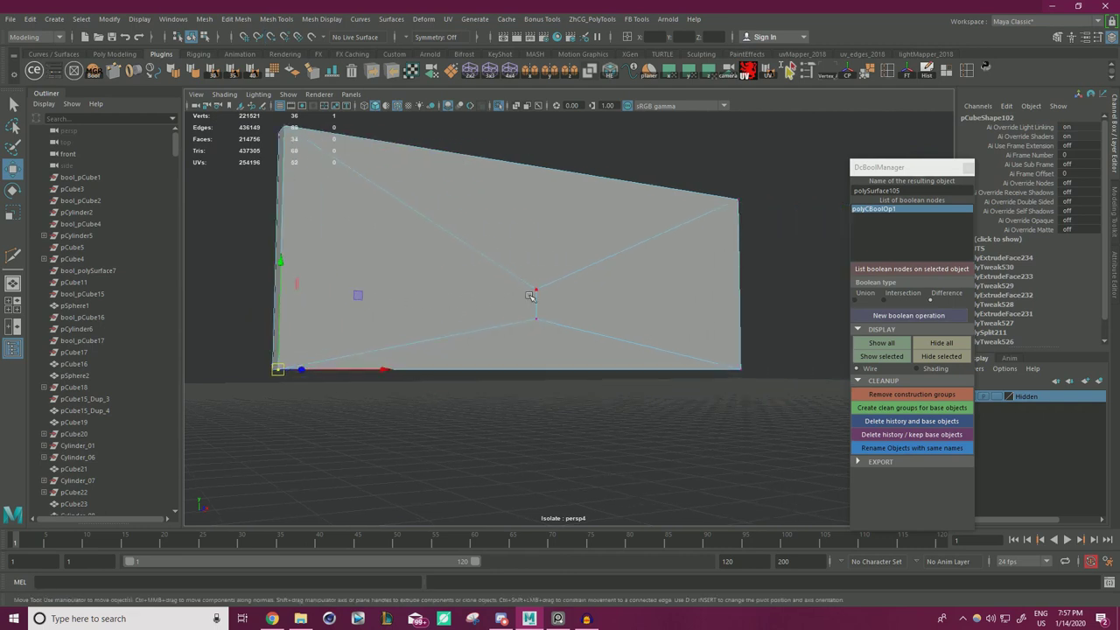
- Snap the two remaining inner vertices at the back plate's other end to its upper and lower corners
left_click_drag(537, 290, 739, 200)
left_click(536, 319)
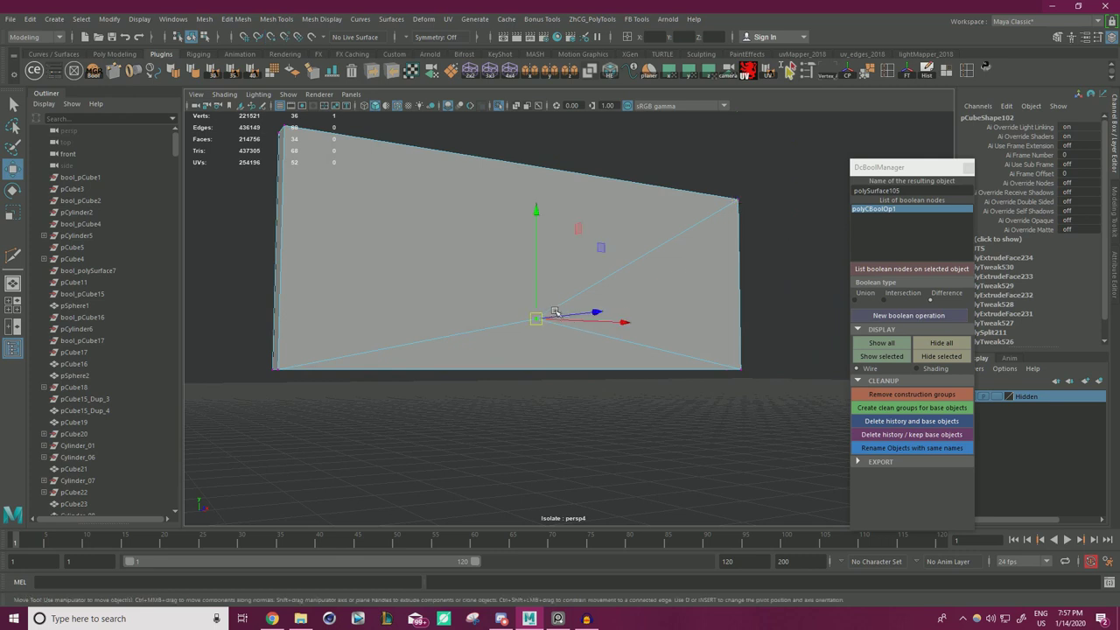
left_click_drag(537, 319, 742, 368)
- Merge all of the back plate's overlapping vertices and bring the rest of the typewriter back into view
left_click_drag(783, 434, 232, 115)
right_click_drag(473, 359, 532, 315, "shift")
right_click_drag(461, 261, 518, 242)
left_click(630, 361)
left_click_drag(297, 271, 560, 289, "alt")
left_click(499, 106)
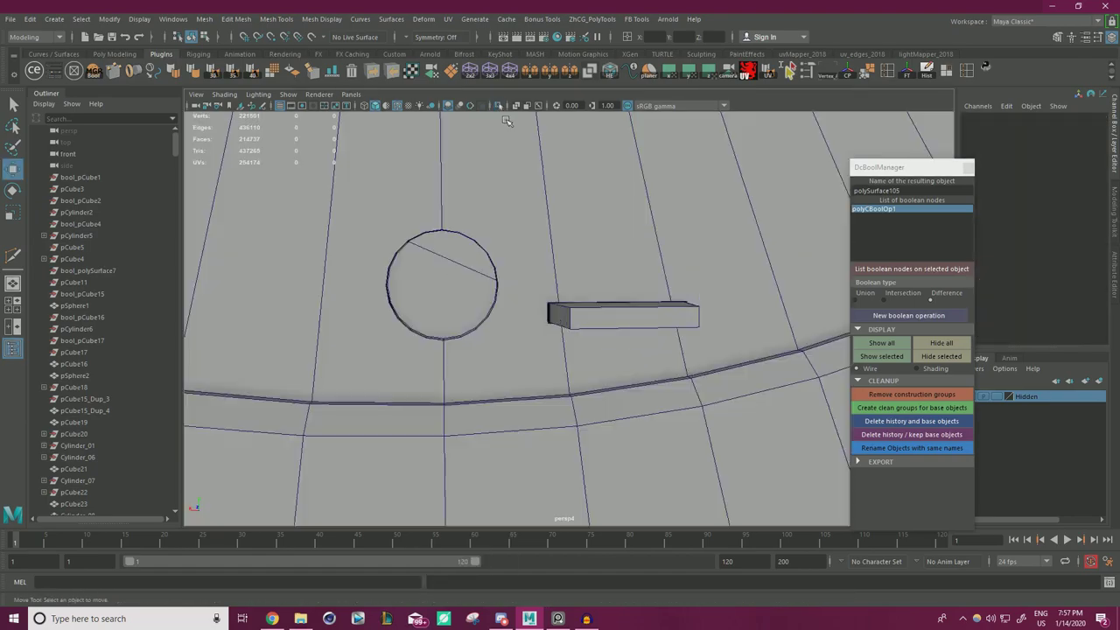
- Bevel the back plate's four short corner edges with a fraction of 0.2
scroll(495, 233, "down", 5)
left_click_drag(495, 234, 718, 237, "alt")
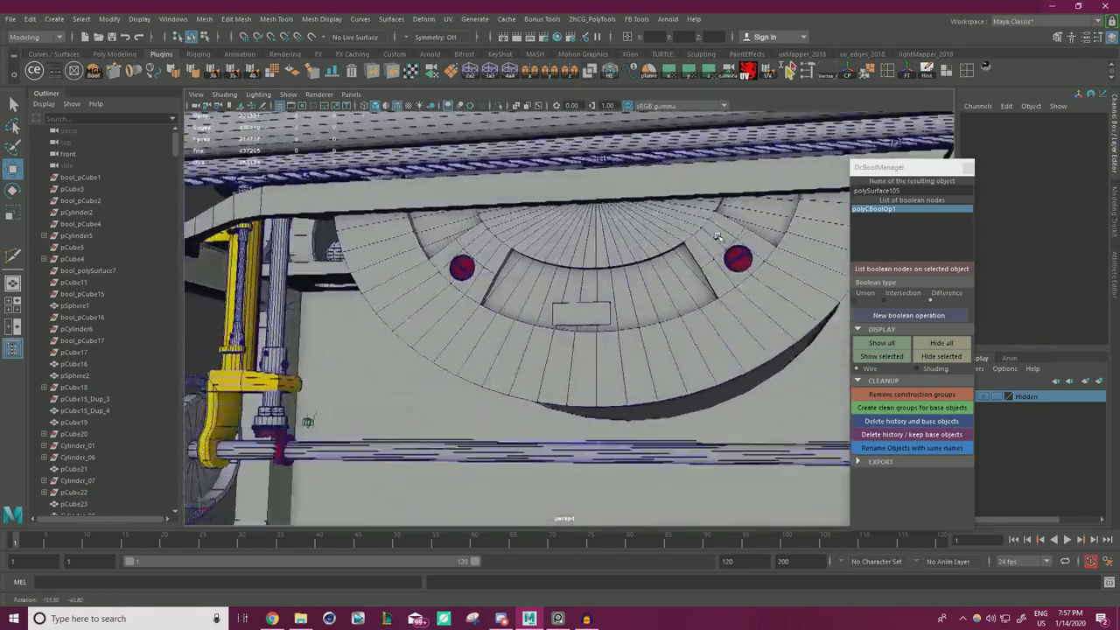
scroll(668, 322, "up", 5)
left_click_drag(667, 322, 638, 315, "alt")
scroll(638, 315, "up", 3)
left_click(468, 248)
right_click_drag(464, 251, 467, 208)
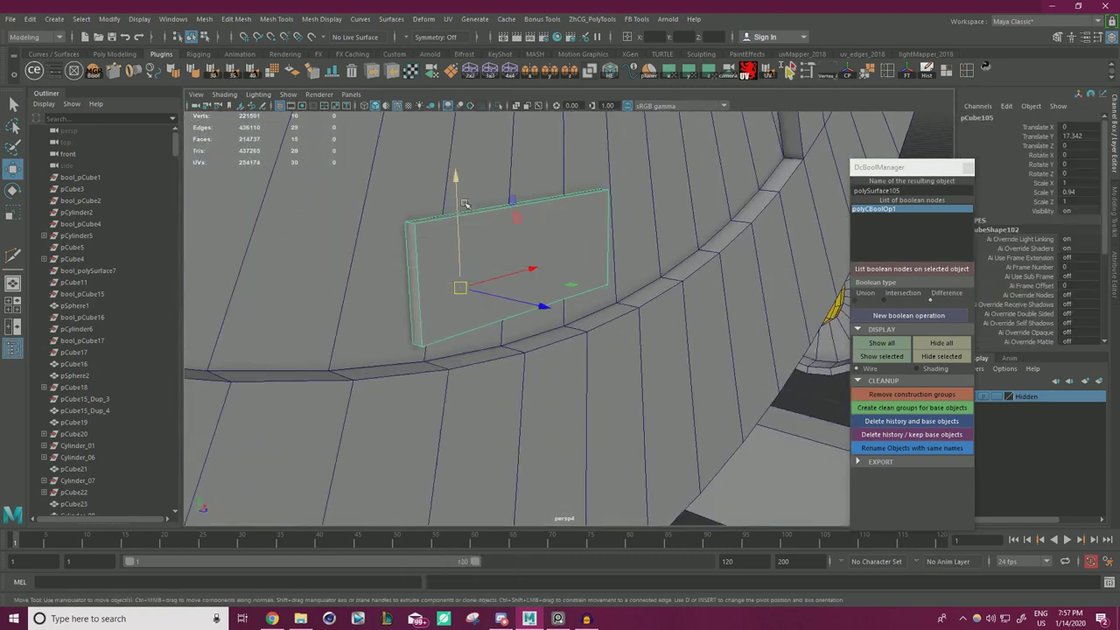
left_click(413, 222)
left_click_drag(413, 226, 427, 263, "alt")
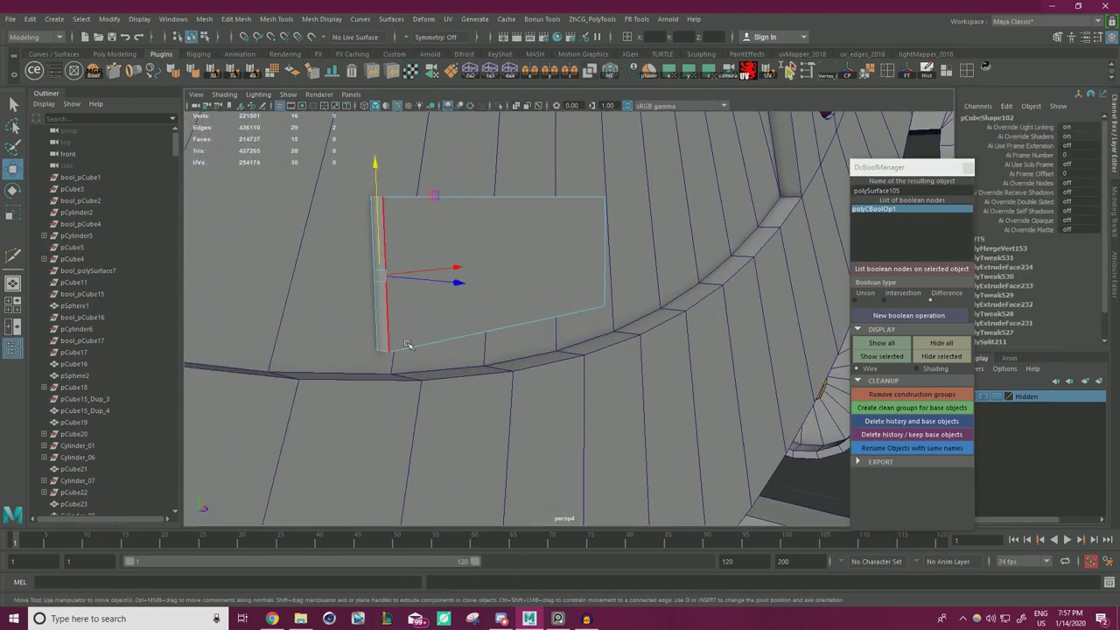
left_click_drag(406, 344, 437, 259, "alt")
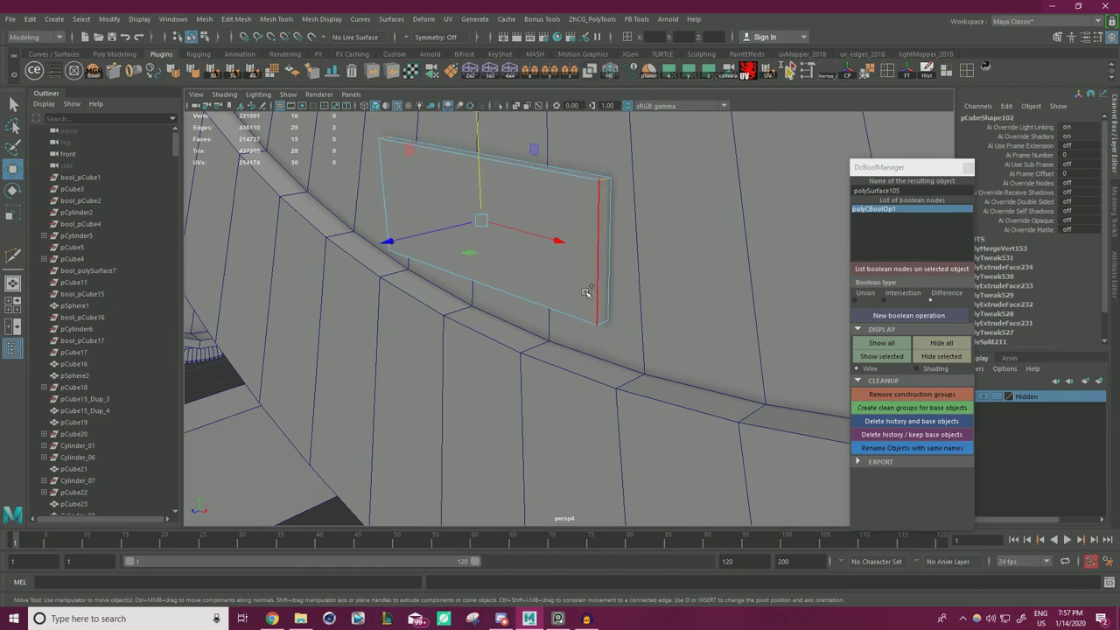
key("ctrl+b")
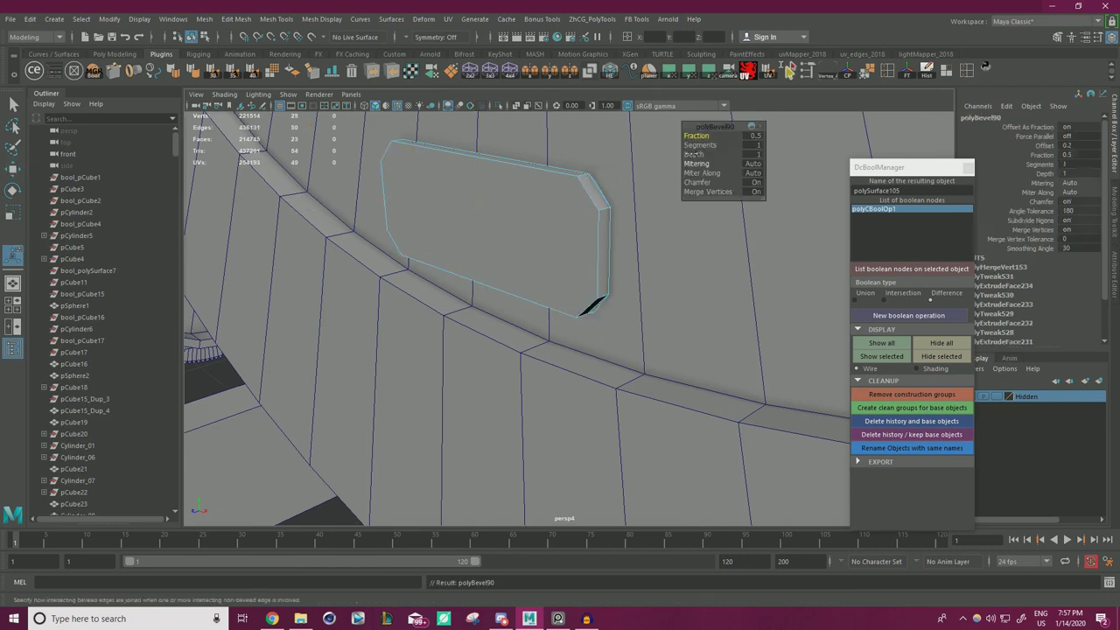
left_click_drag(700, 137, 711, 136)
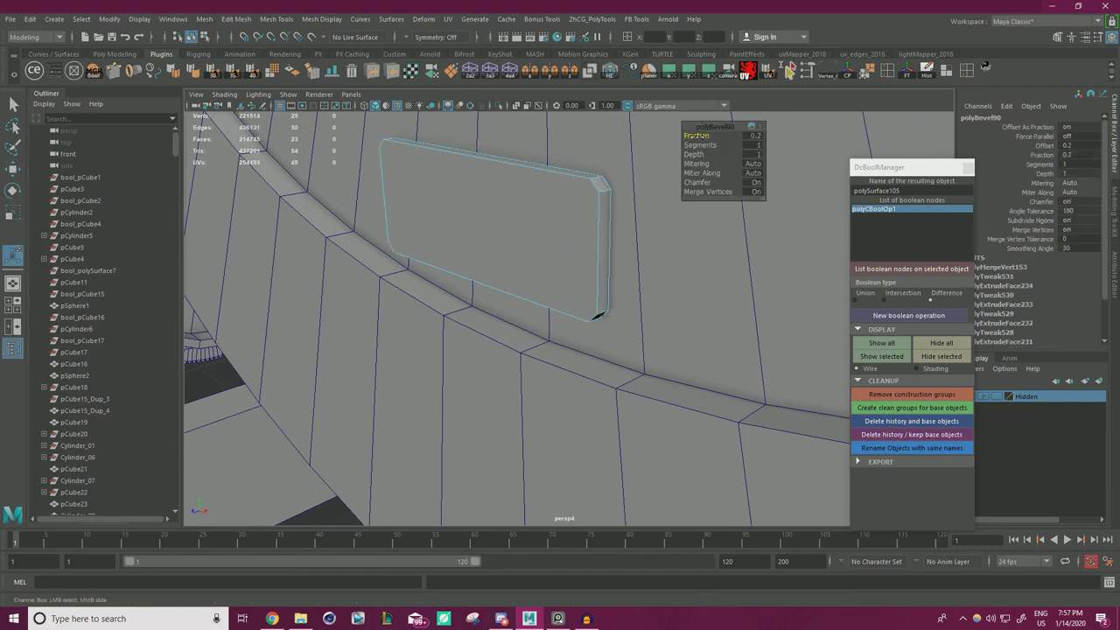
left_click_drag(697, 188, 729, 213, "alt")
right_click_drag(730, 213, 560, 224, "alt")
mouse_move(560, 224)
left_mouse_down("alt")
mouse_move(544, 226)
mouse_move(574, 222)
left_mouse_up("alt")
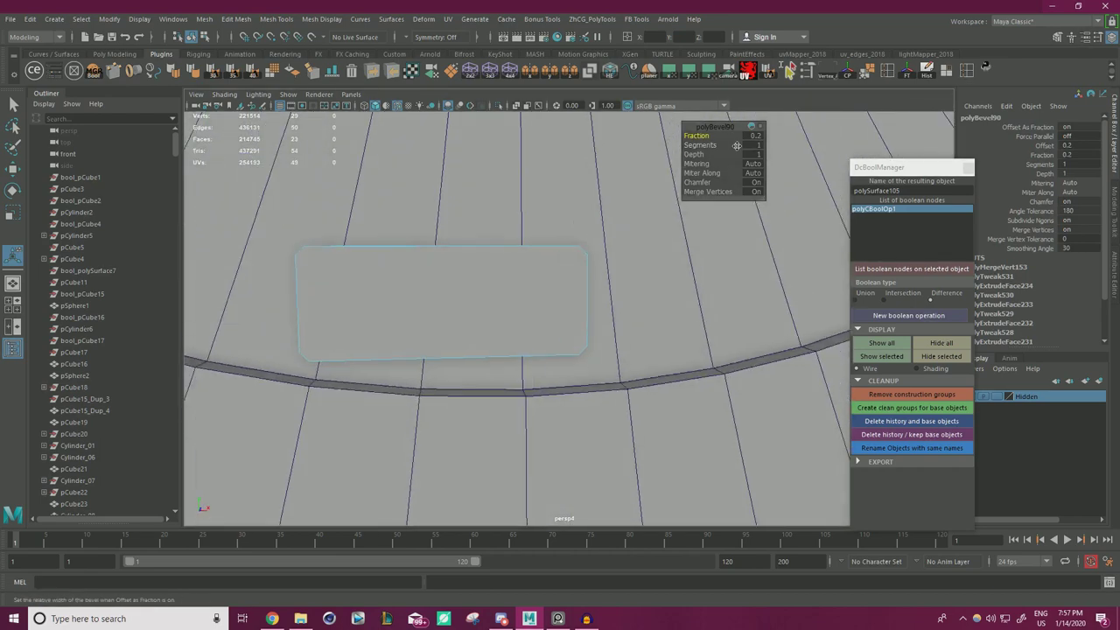
- Isolate the back plate and snap the stray rear vertices at one end's upper and lower bevelled corners onto their neighbours
left_click_drag(467, 216, 481, 273, "alt")
right_click_drag(415, 283, 473, 265)
key("w")
left_click(498, 106)
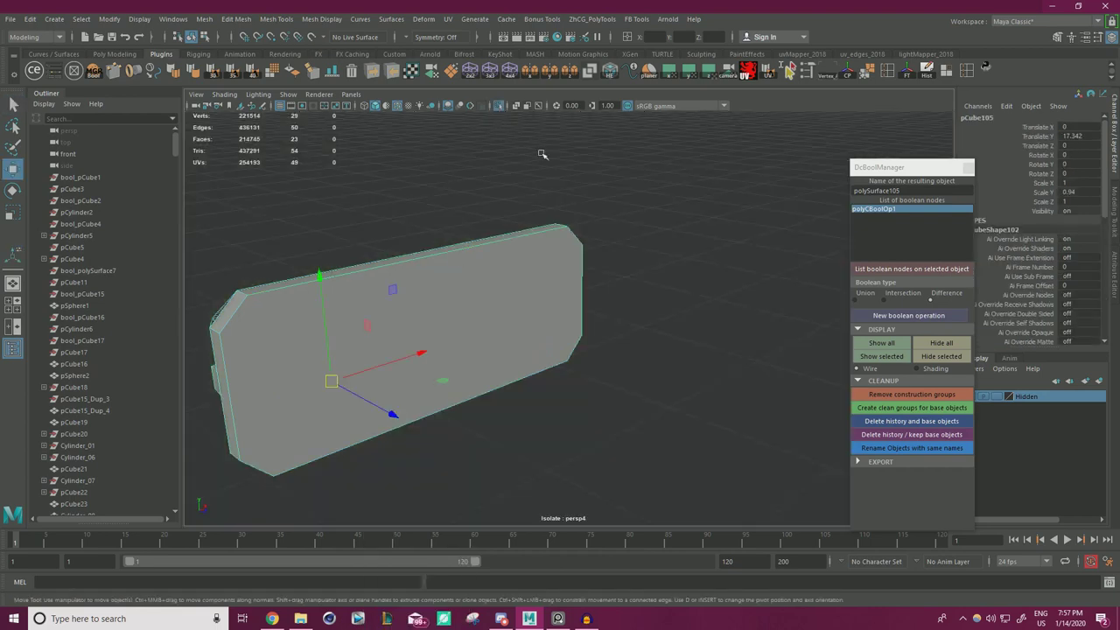
left_click_drag(542, 153, 637, 255, "alt")
right_click_drag(637, 262, 585, 266)
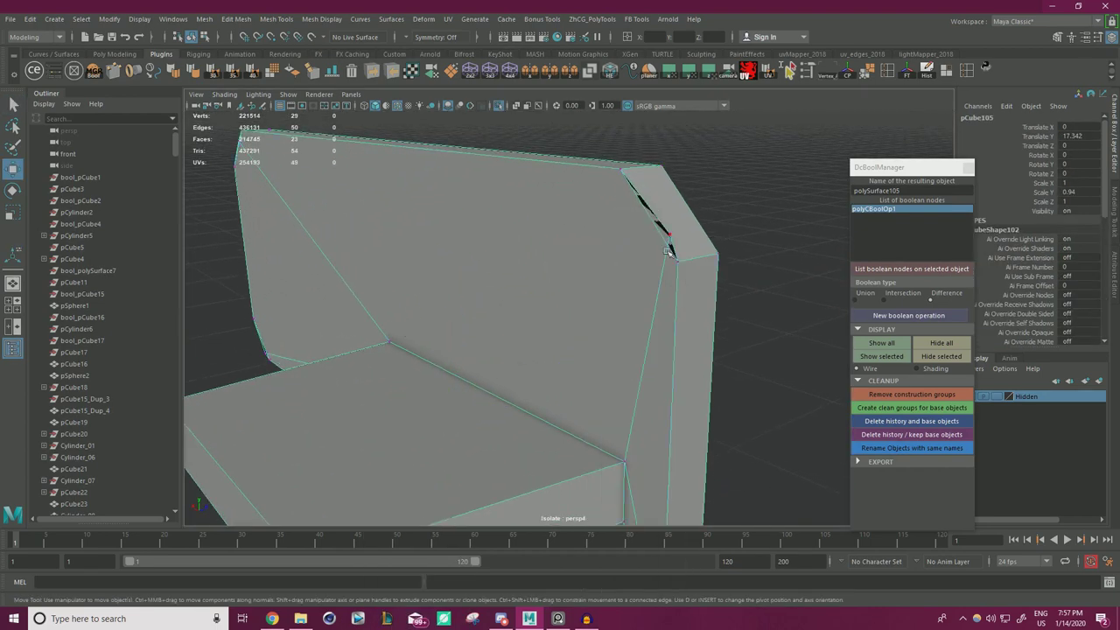
left_click(672, 237)
left_click_drag(670, 236, 492, 287)
scroll(538, 273, "up", 2)
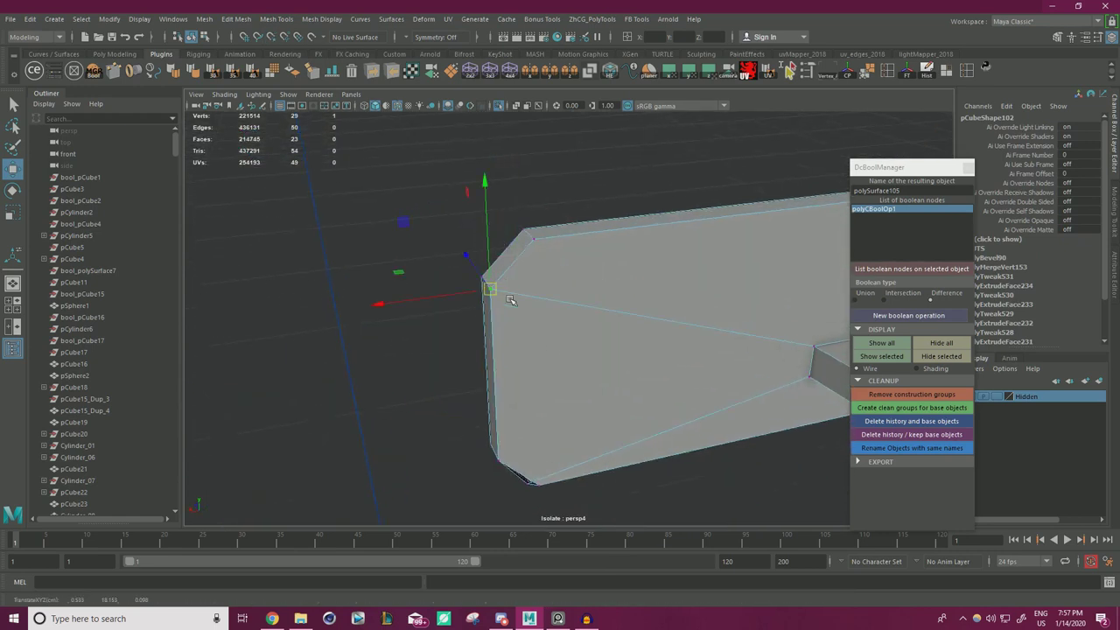
left_click_drag(552, 357, 580, 303, "alt")
middle_click_drag(580, 303, 536, 263, "alt")
left_click_drag(505, 260, 518, 263)
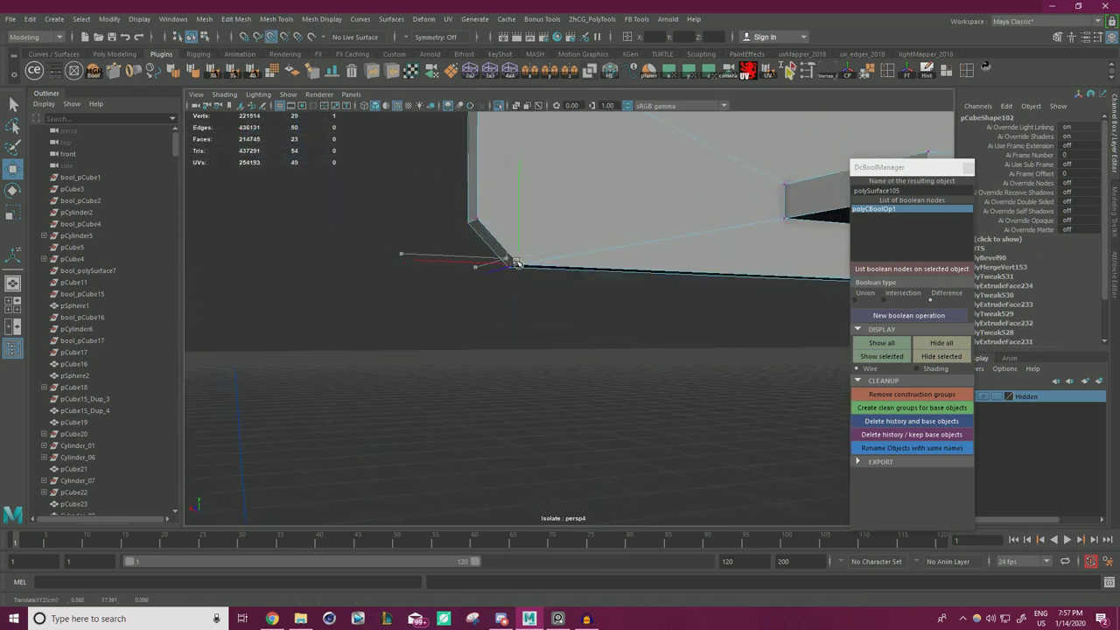
- Snap the stray rear vertices at the opposite end's lower bevelled corner onto the adjacent corner vertices
scroll(618, 278, "down", 2)
middle_click_drag(620, 278, 526, 268, "alt")
left_click_drag(526, 267, 642, 291, "alt")
scroll(542, 262, "up", 2)
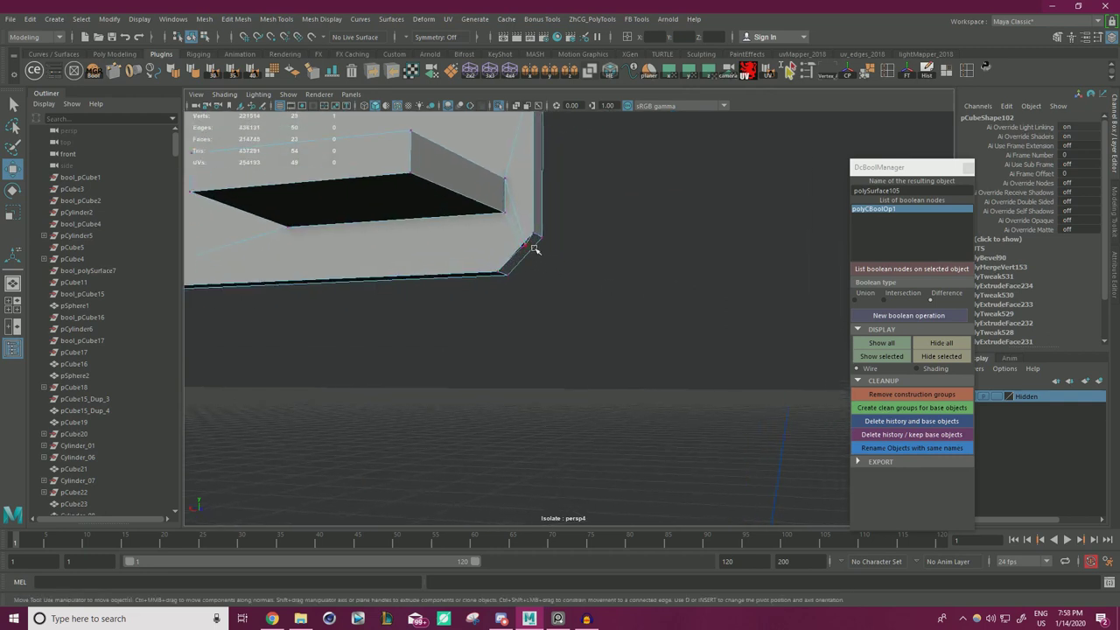
scroll(508, 221, "up", 3)
left_click_drag(495, 192, 446, 234)
left_click(483, 193)
key("v")
- Merge all vertices of the bevelled back plate and end its isolation
scroll(628, 215, "down", 4)
left_click_drag(575, 230, 660, 337, "alt")
left_click_drag(697, 365, 185, 111)
right_click_drag(640, 327, 385, 227, "alt")
left_click_drag(693, 383, 380, 171)
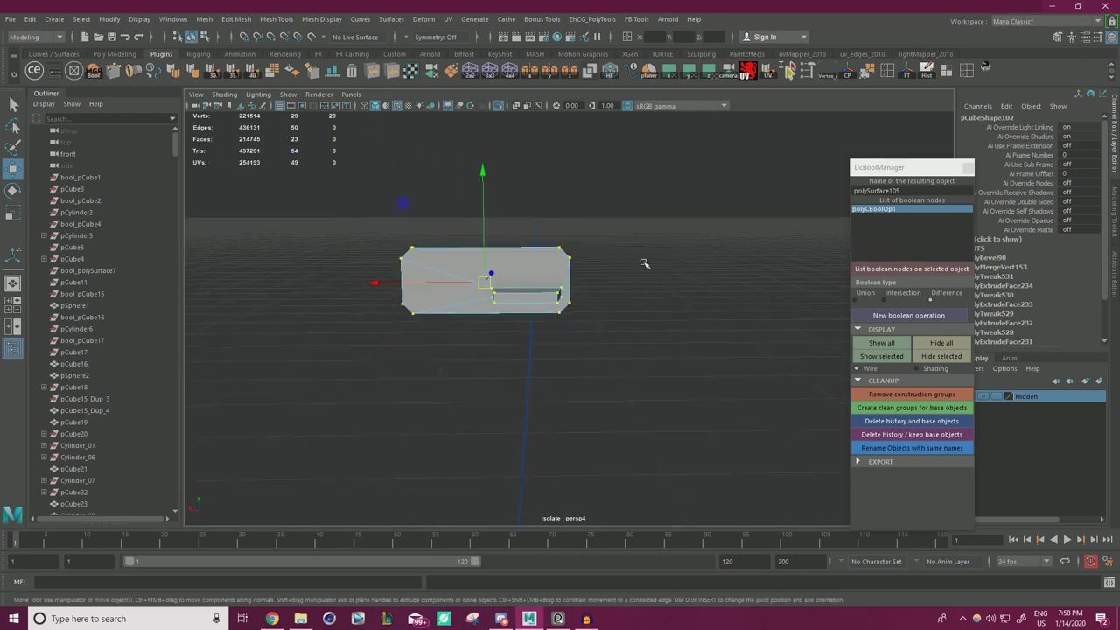
right_click_drag(644, 263, 637, 232, "shift")
right_click_drag(702, 219, 704, 218, "shift")
right_click_drag(512, 267, 560, 248)
left_click(637, 202)
left_click(509, 261)
left_click(497, 106)
mouse_move(472, 237)
left_mouse_down("alt")
mouse_move(516, 280)
mouse_move(711, 232)
mouse_move(479, 245)
left_mouse_up("alt")
scroll(711, 232, "down", 5)
- Switch to the reference photo board and examine the screws and small holes on the semicircular type-bar plate
left_click(557, 619)
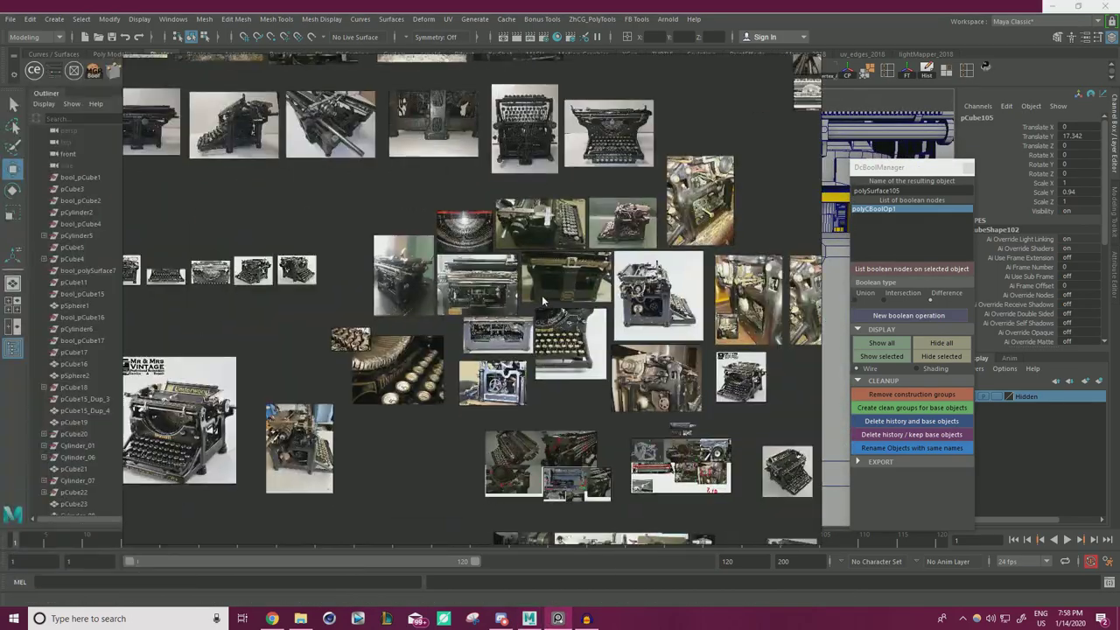
scroll(545, 304, "down", 4)
middle_click_drag(407, 404, 568, 337)
scroll(568, 375, "up", 7)
scroll(634, 280, "up", 2)
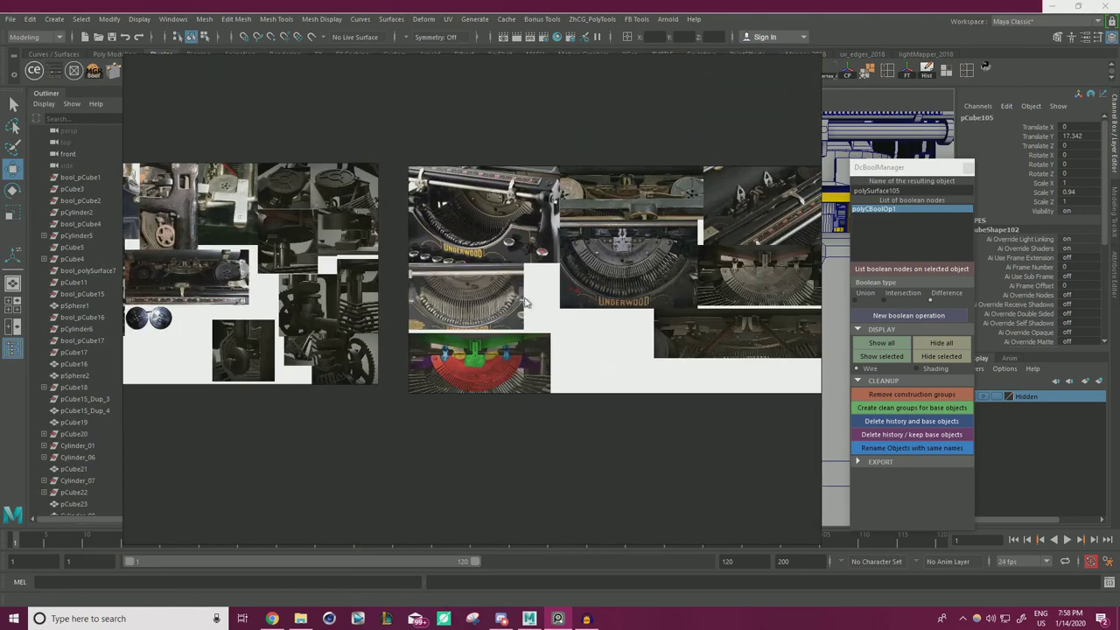
scroll(562, 274, "up", 5)
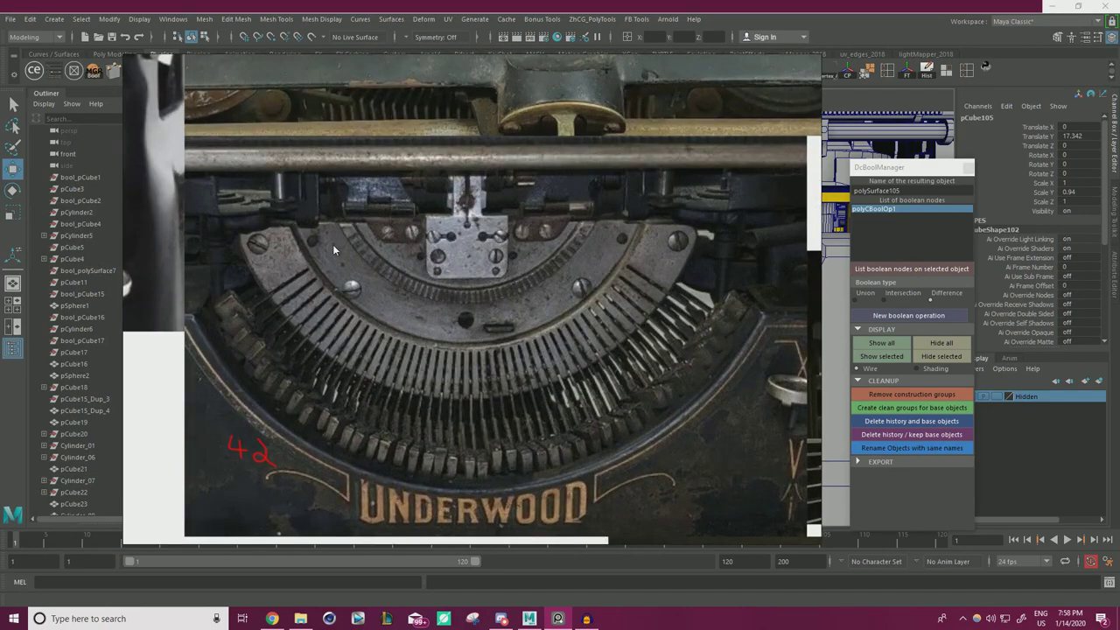
scroll(306, 245, "up", 6)
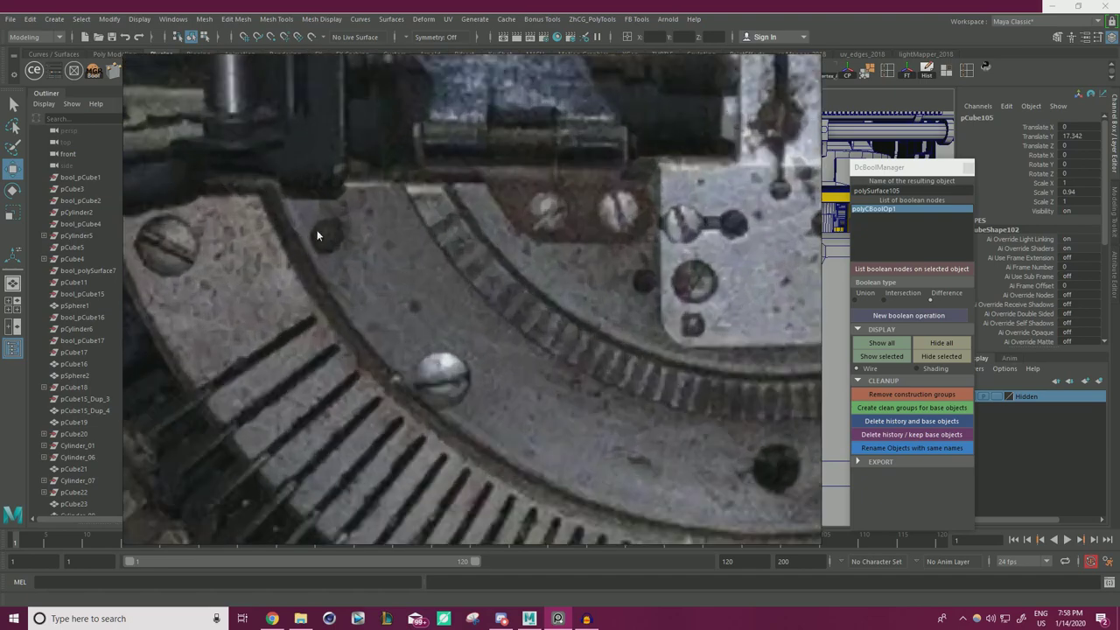
scroll(378, 250, "down", 7)
scroll(508, 260, "up", 4)
right_click_drag(511, 260, 1, 261)
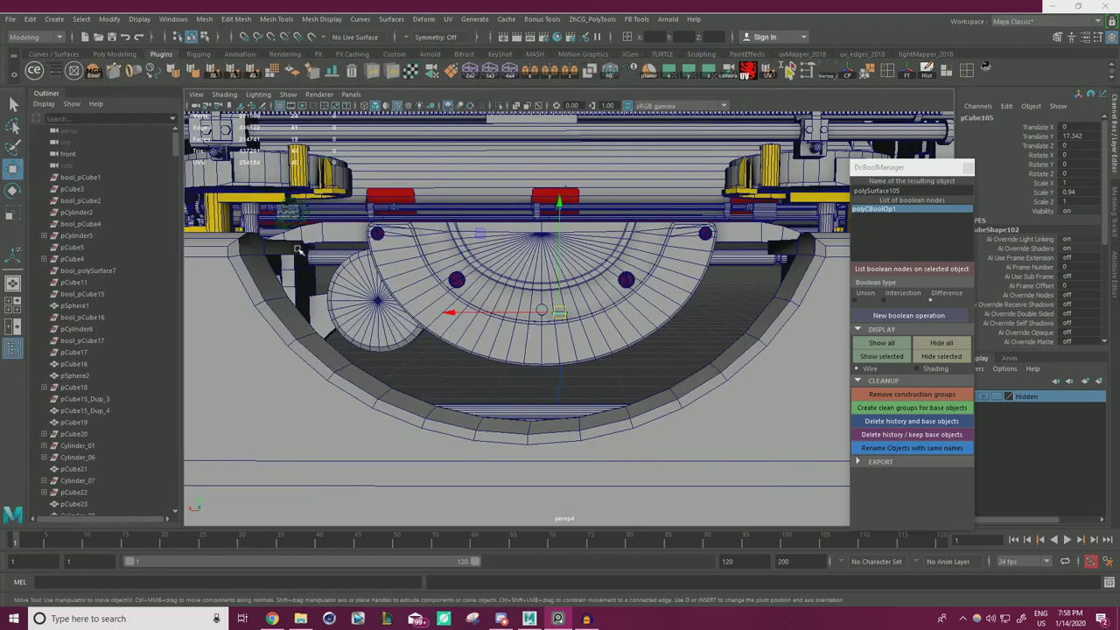
- Examine the modelled type-bar plate around its outer screws and recessed band against the reference
left_click_drag(428, 252, 623, 251, "alt")
right_click_drag(623, 250, 677, 268, "alt")
left_click_drag(678, 267, 438, 236, "alt")
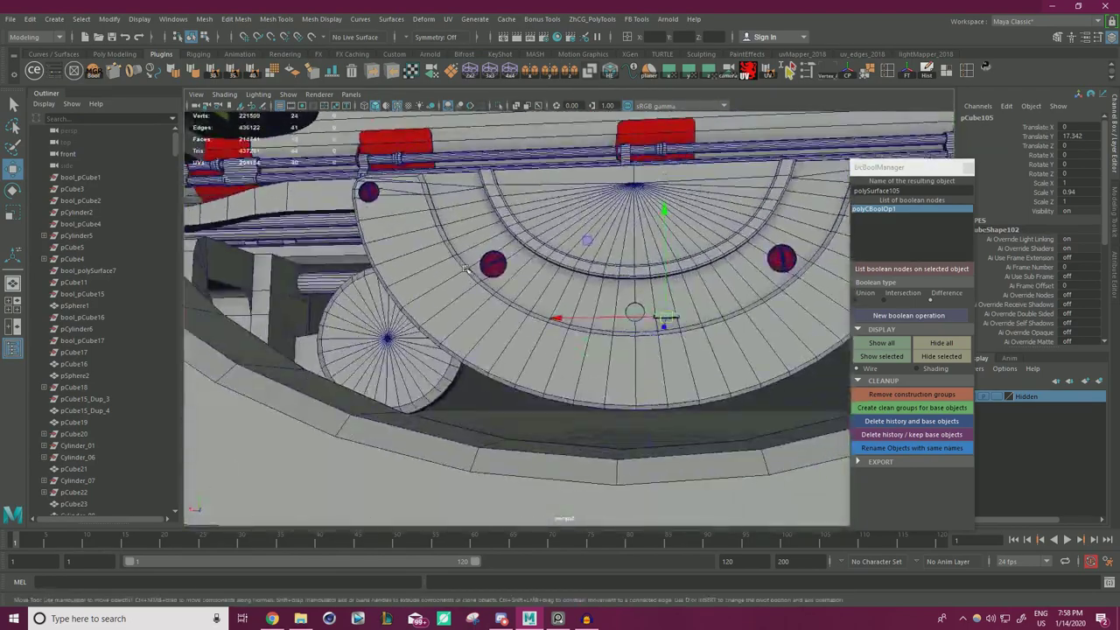
right_click_drag(438, 237, 490, 227, "alt")
left_click(490, 216)
left_click_drag(490, 216, 445, 215, "alt")
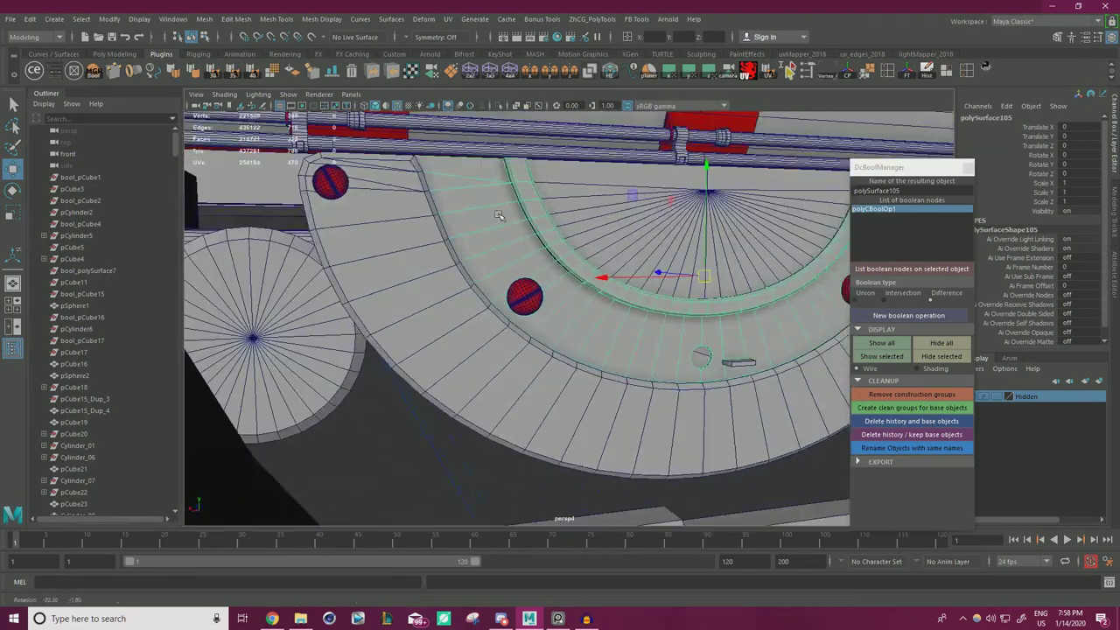
left_click(293, 186)
left_click_drag(293, 186, 448, 265, "alt")
right_click_drag(449, 265, 432, 240, "alt")
left_click(448, 448)
left_click_drag(448, 448, 459, 321, "alt")
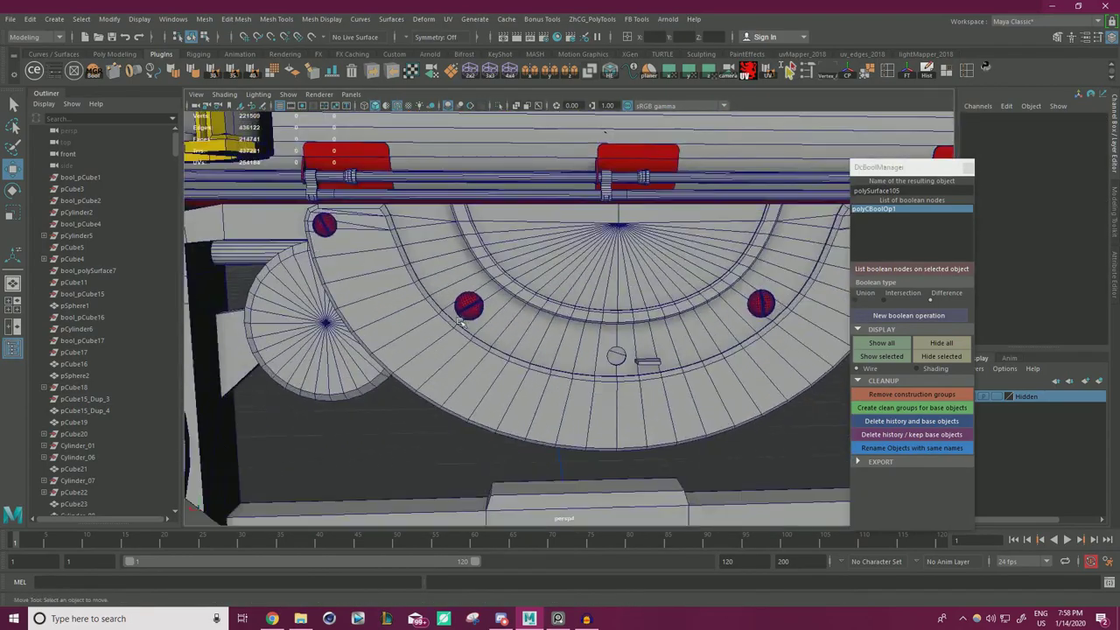
right_click_drag(463, 304, 368, 286, "alt")
middle_click_drag(369, 287, 305, 281, "alt")
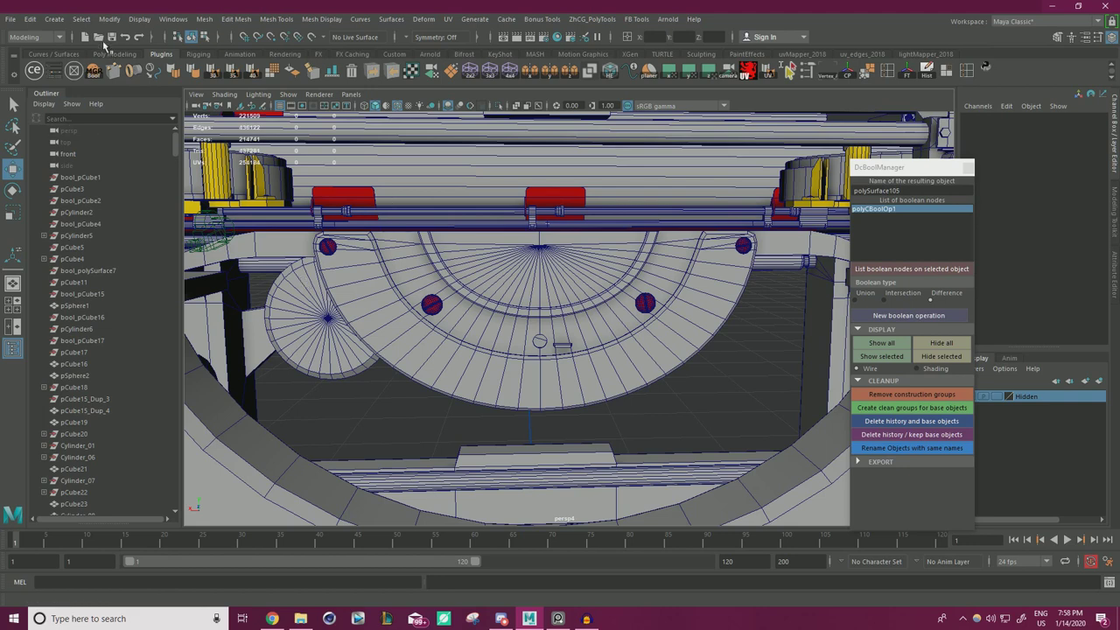
- Create a polygon cylinder and raise it to the type-bar plate at Translate Y 19.502
left_click(56, 20)
mouse_move(99, 60)
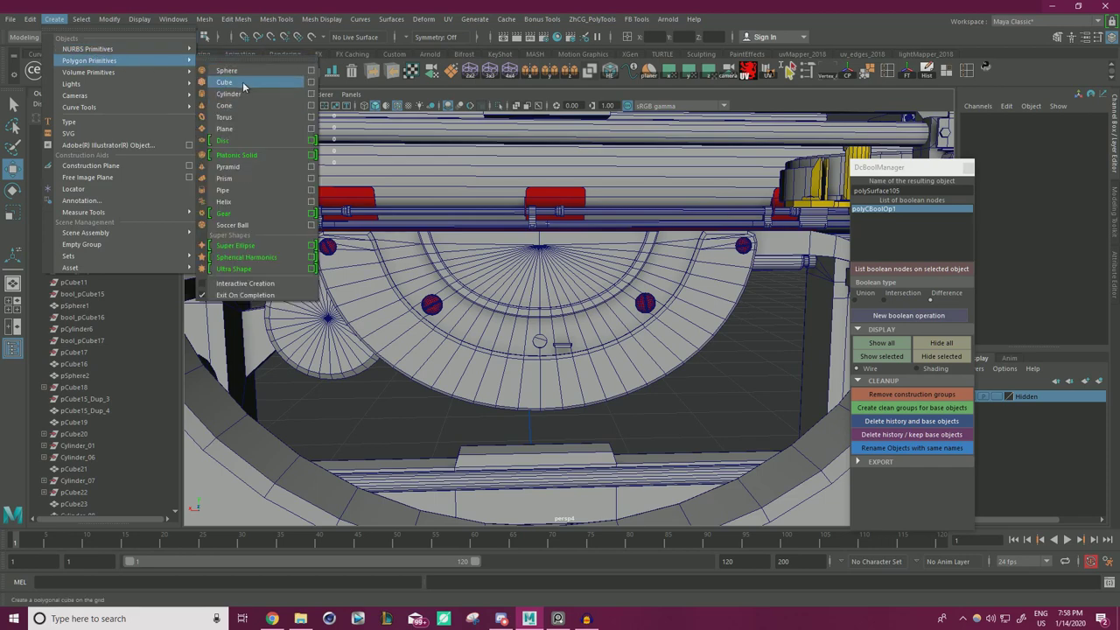
left_click(244, 93)
right_click_drag(544, 237, 458, 319, "alt")
middle_click_drag(458, 318, 470, 243, "alt")
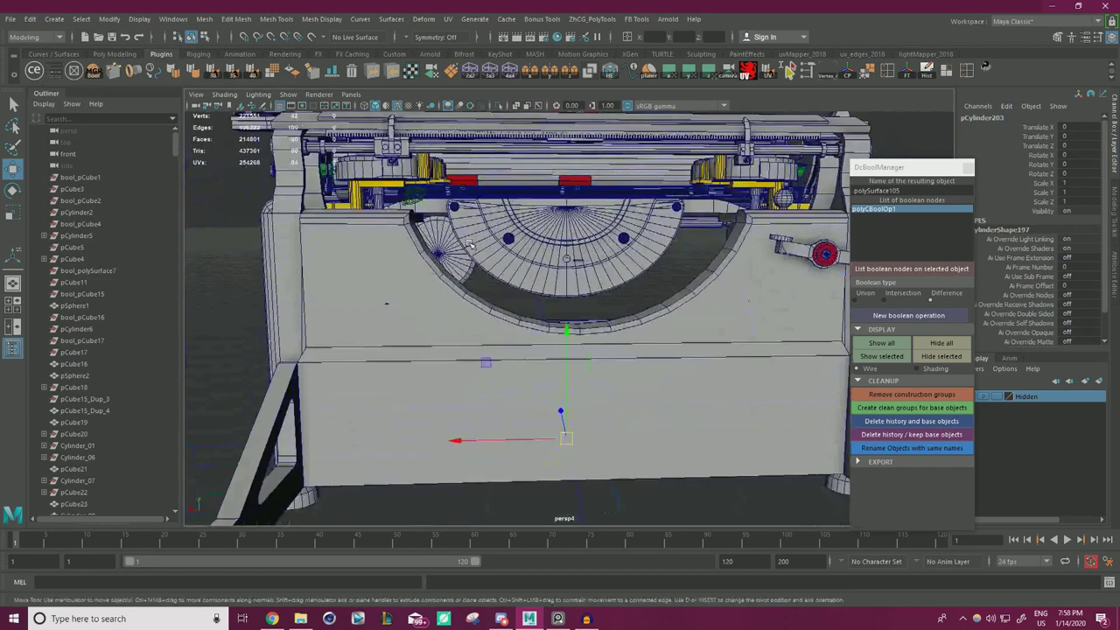
left_click_drag(470, 243, 490, 306, "alt")
left_click_drag(569, 341, 574, 171)
left_click_drag(574, 219, 565, 188, "alt")
right_click_drag(564, 188, 617, 258, "alt")
middle_click_drag(617, 258, 560, 304, "alt")
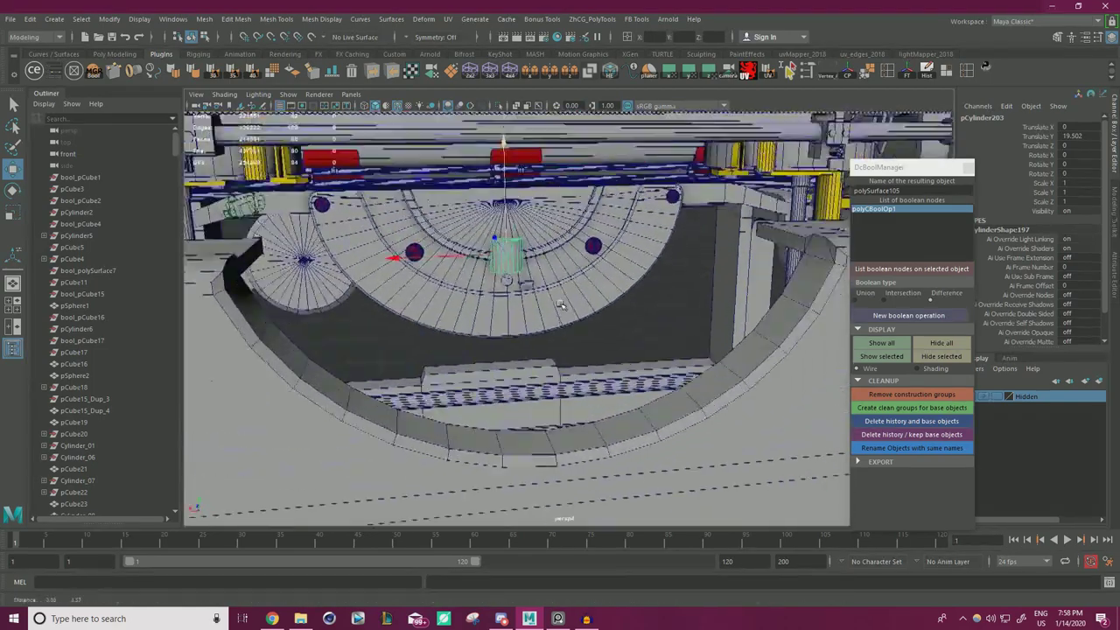
scroll(561, 305, "up", 5)
- Rotate the cylinder -90 degrees about X and move it to the recessed band's upper end beside the outer screw
key("e")
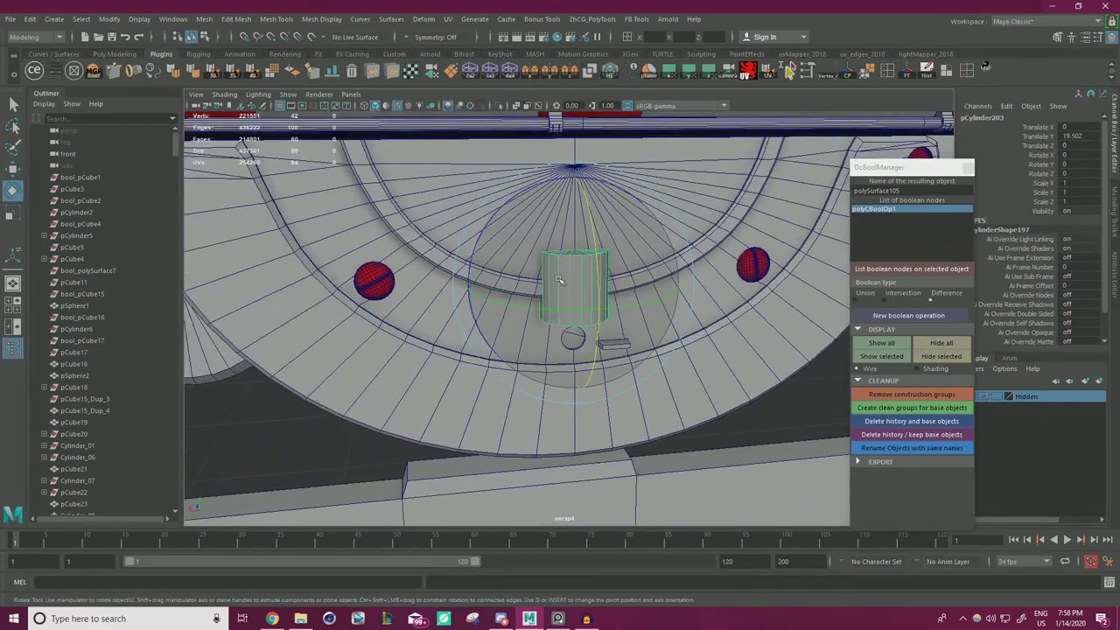
left_click_drag(557, 278, 598, 319)
key("w")
middle_click_drag(550, 253, 634, 277, "alt")
left_click_drag(634, 277, 299, 101, "alt")
- Scale the cylinder down uniformly to 0.197 for a small hole in the recessed band
key("r")
middle_click_drag(372, 166, 456, 196, "alt")
left_click_drag(456, 196, 410, 187, "alt")
right_click_drag(409, 188, 451, 198, "alt")
middle_click_drag(451, 197, 514, 242, "alt")
left_click_drag(436, 204, 338, 232)
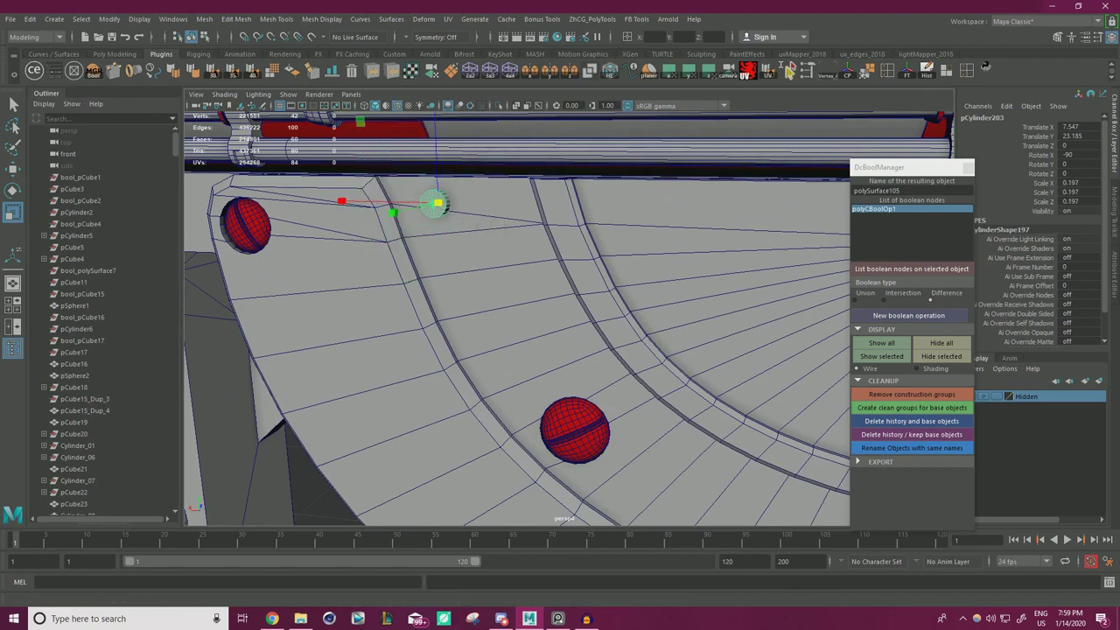
- Switch to the reference photo board and frame the Underwood type-bar plate photo beside the model
key("alt+Tab")
scroll(248, 263, "down", 4)
middle_click_drag(249, 263, 338, 229)
scroll(336, 230, "down", 1)
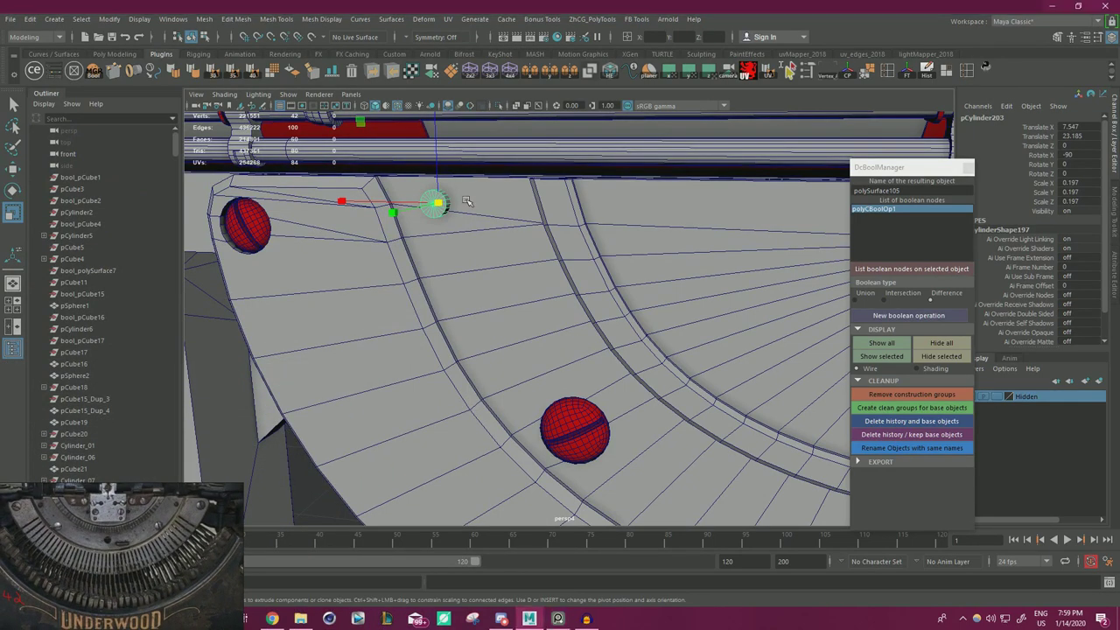
- Widen the cylinder to 0.264 in Scale X and Z and reposition it at X 7.702, Y 23.132
left_click_drag(466, 200, 487, 235, "alt")
right_click_drag(487, 234, 520, 227, "alt")
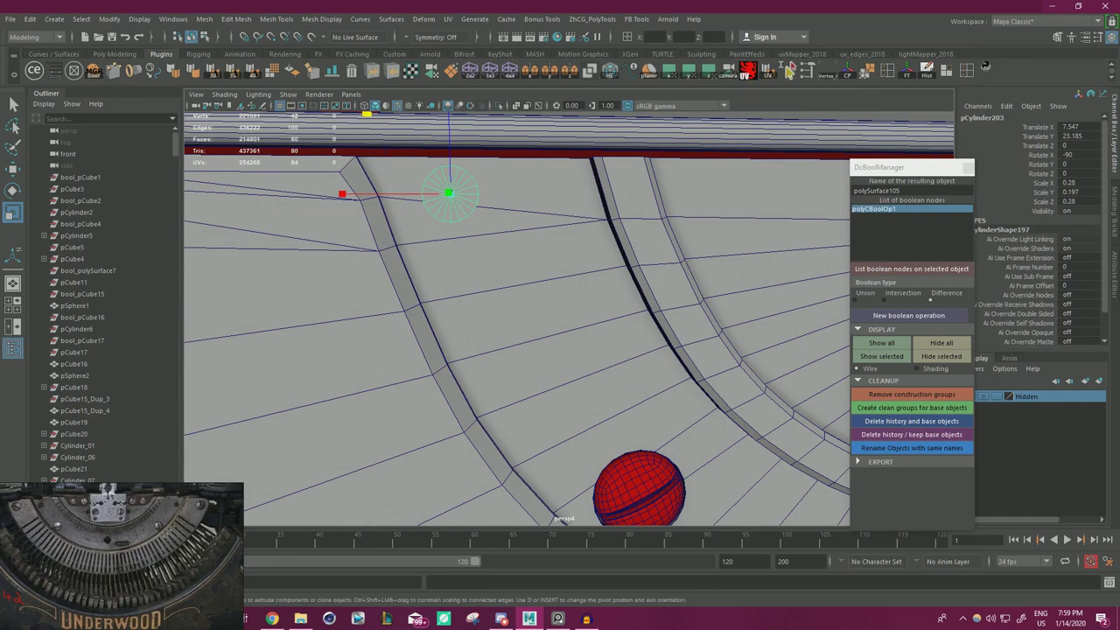
left_click_drag(552, 249, 520, 241, "alt")
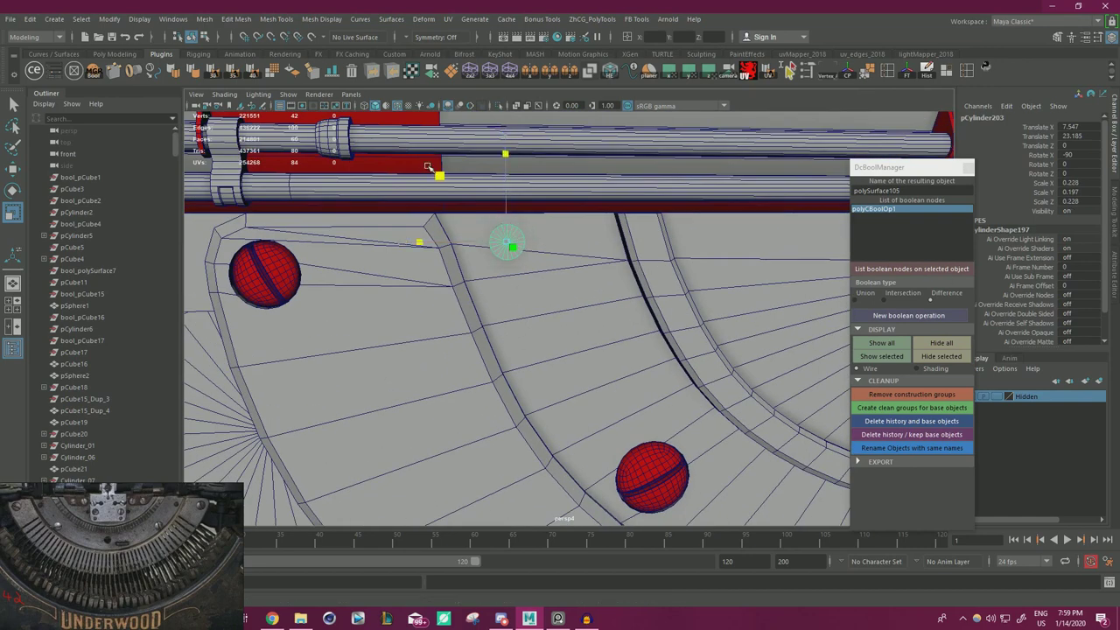
key("w")
left_click_drag(427, 162, 414, 164)
key("r")
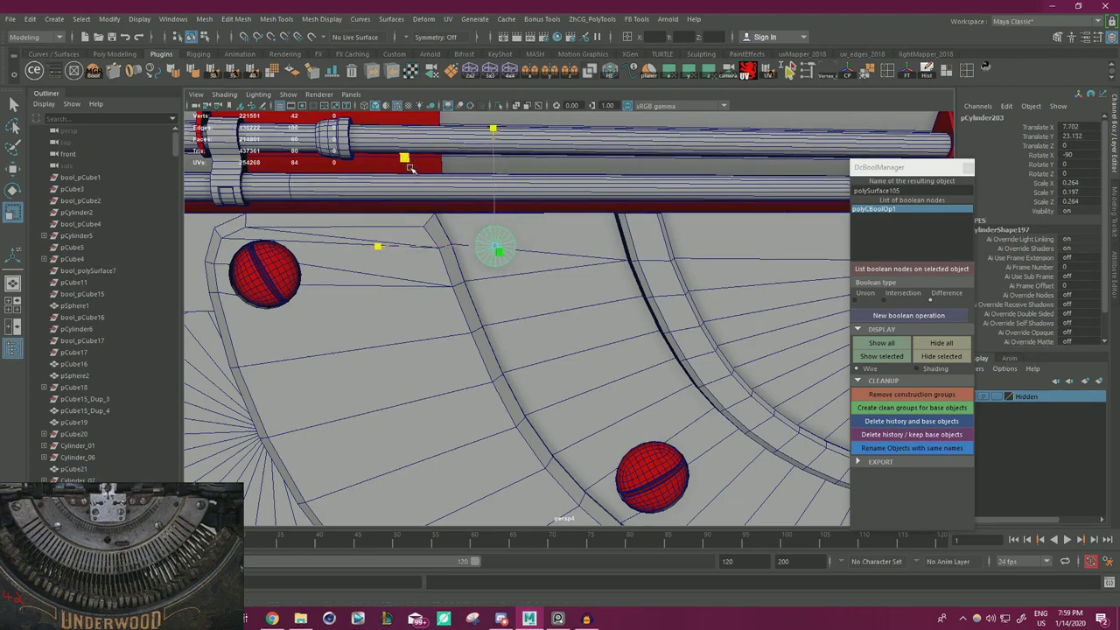
- Thin the cylinder to 0.107 in Scale Y and shift it along Z to -0.038 at the band's surface
left_click_drag(478, 248, 477, 302, "alt")
scroll(463, 265, "up", 4)
scroll(471, 314, "up", 3)
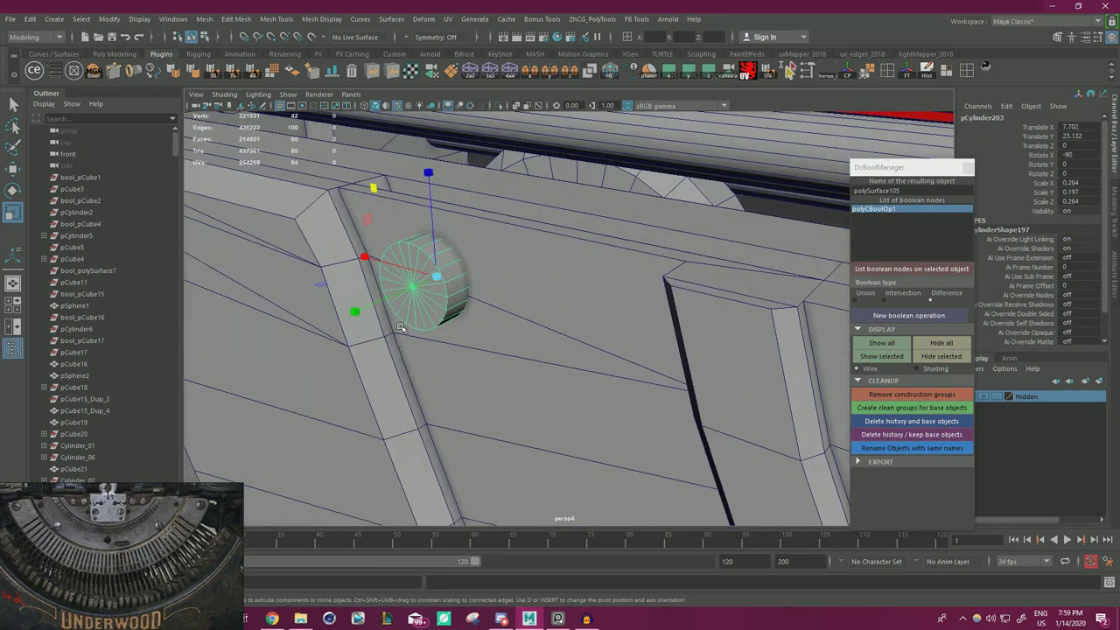
left_click_drag(360, 309, 397, 293)
key("w")
left_click_drag(484, 258, 336, 301)
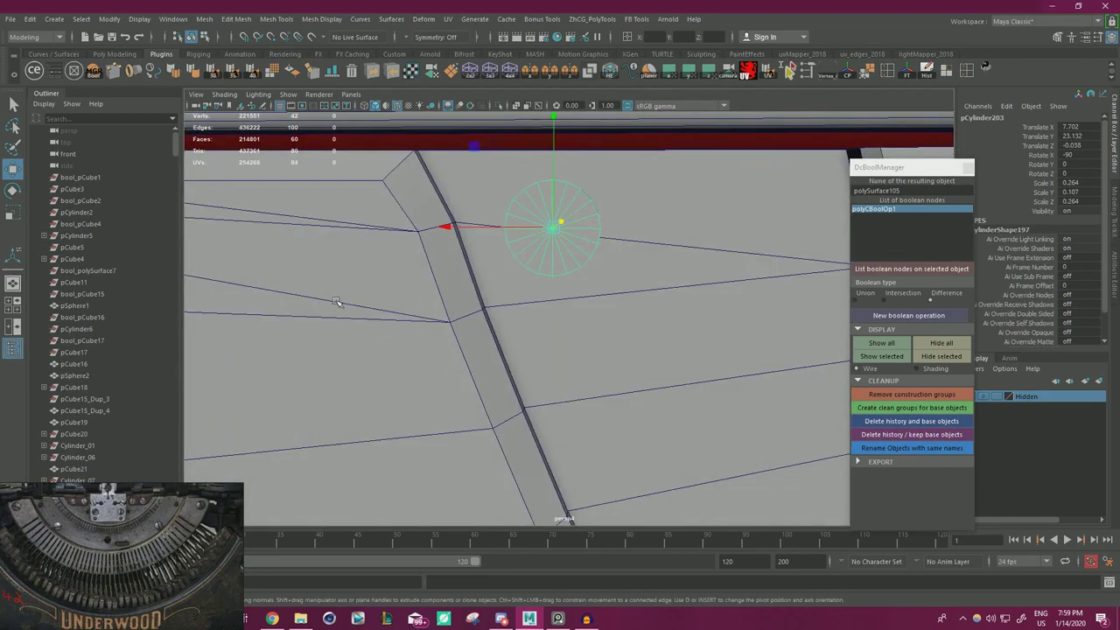
- Set the hole cylinder's axis subdivisions to 16
left_click_drag(576, 226, 597, 220, "alt")
right_click_drag(598, 220, 497, 175, "alt")
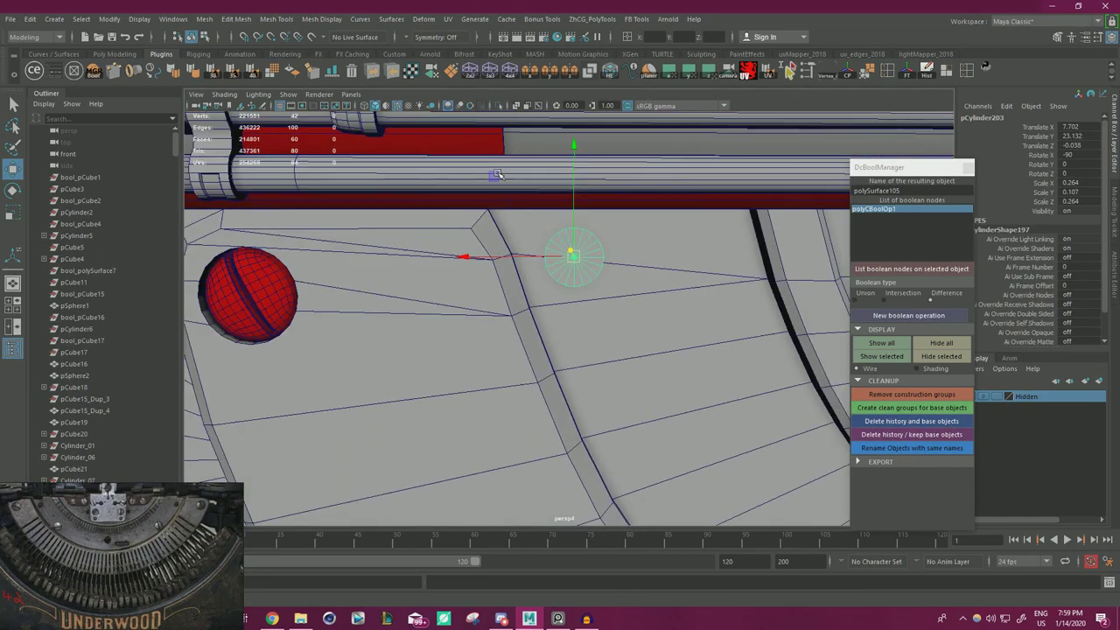
right_click_drag(546, 211, 607, 233, "alt")
left_click_drag(607, 232, 592, 240, "alt")
scroll(1020, 310, "down", 2)
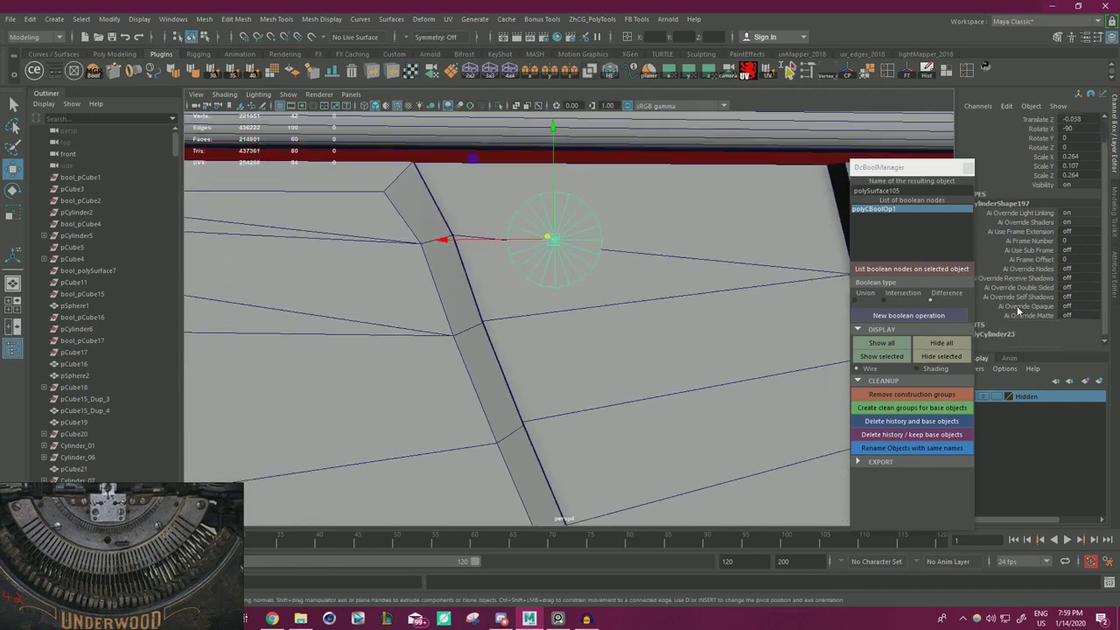
scroll(1002, 333, "down", 2)
left_click(1033, 294)
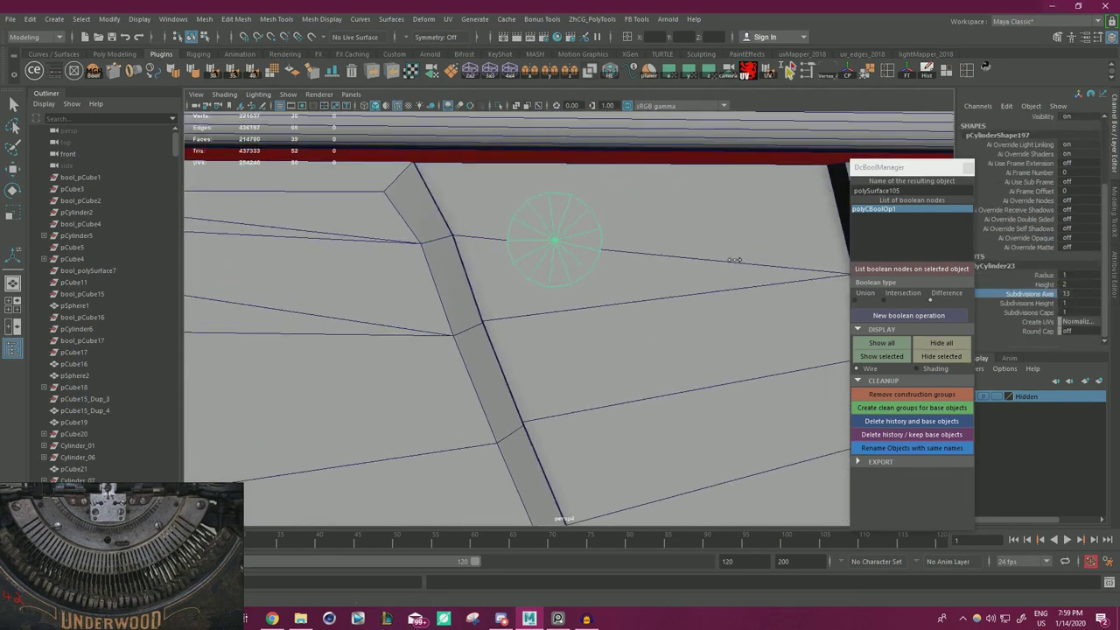
key("w")
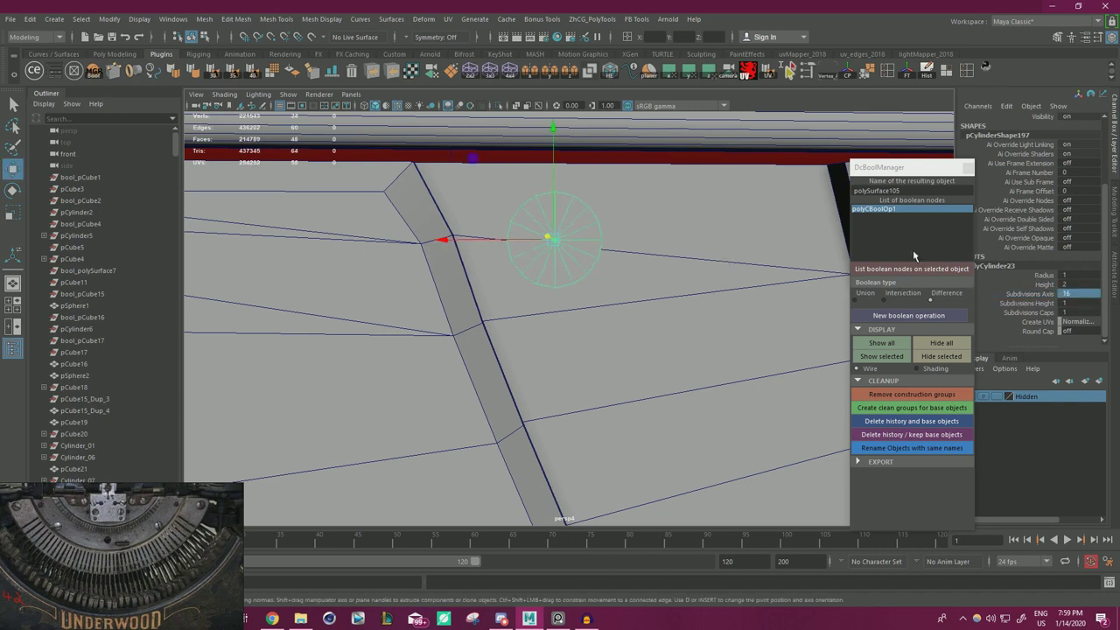
- Nudge the cylinder within the XY plane to refine its placement on the recessed band
right_click_drag(654, 239, 611, 272, "alt")
key("r")
key("w")
left_click_drag(474, 177, 461, 171)
right_click_drag(460, 170, 403, 181, "alt")
- Lengthen the cylinder along its axis and shift it slightly along Z to cut into the recessed band
left_click_drag(402, 180, 362, 248, "alt")
left_click_drag(343, 261, 563, 305, "alt")
scroll(445, 270, "up", 2)
left_click_drag(444, 269, 394, 292, "alt")
left_click_drag(500, 283, 540, 299, "alt")
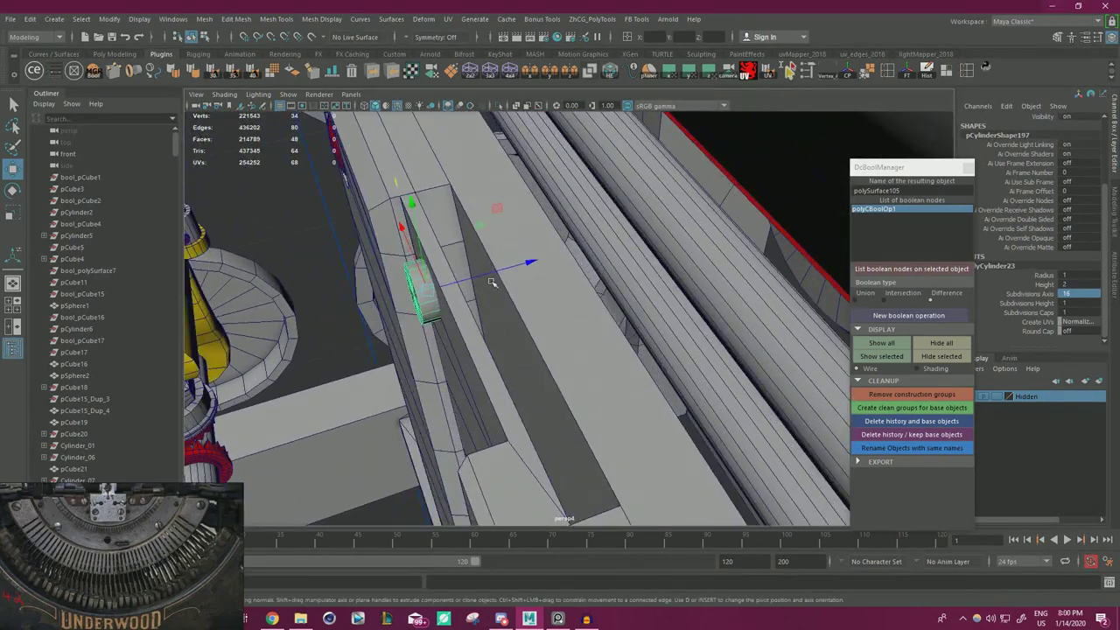
key("r")
left_click_drag(346, 313, 308, 319)
key("w")
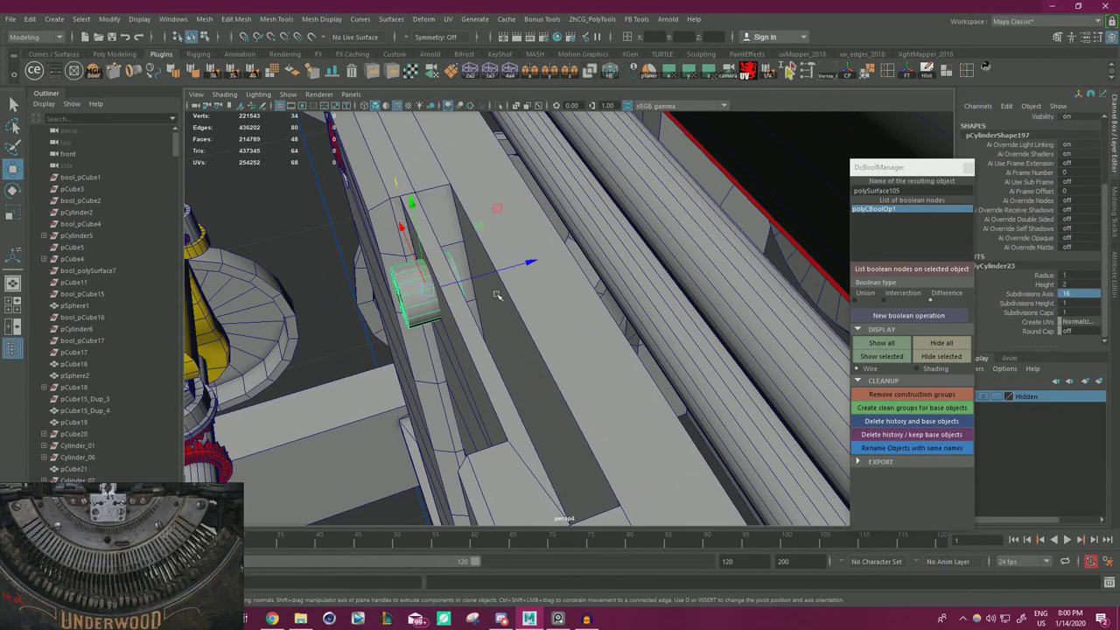
left_click_drag(502, 273, 506, 272)
- Snap the cylinder's pivot to the centre point of the plate's radial fan
left_click_drag(420, 298, 573, 264, "alt")
scroll(577, 264, "down", 6)
middle_click_drag(581, 264, 452, 250, "alt")
left_click_drag(452, 250, 558, 267, "alt")
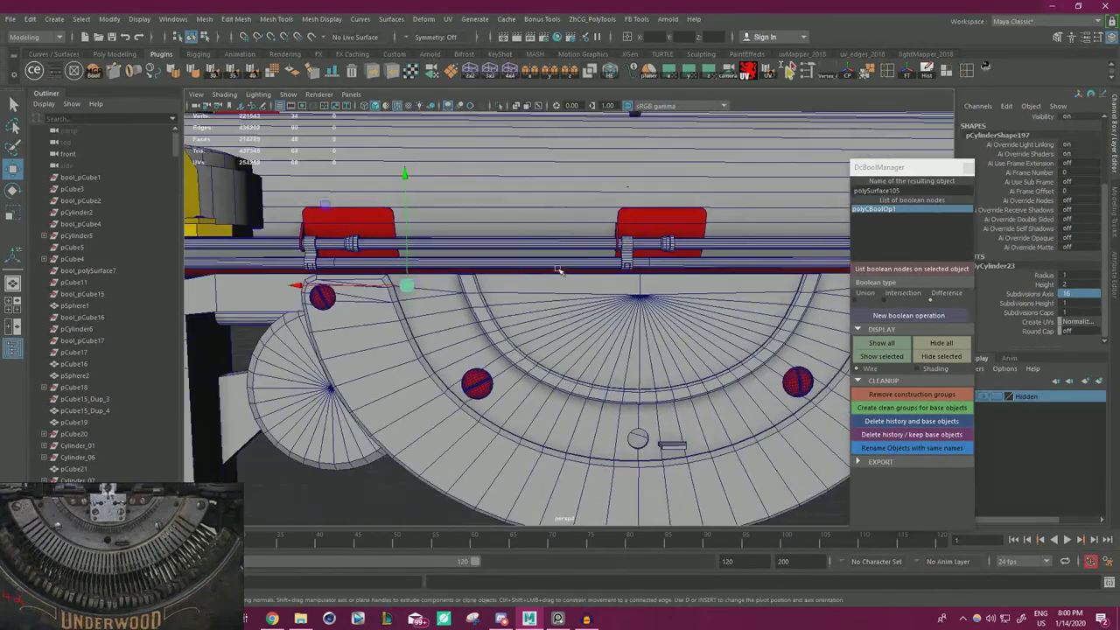
middle_click_drag(558, 268, 506, 261, "alt")
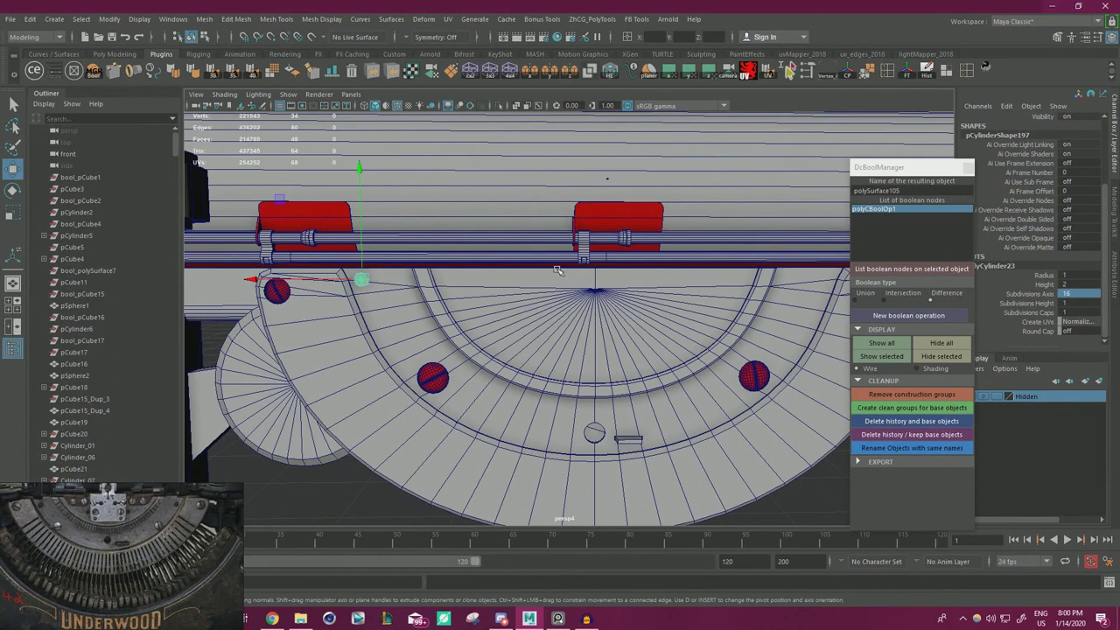
key("d")
mouse_move(362, 280)
left_mouse_down()
mouse_move(538, 299)
mouse_move(599, 289)
left_mouse_up()
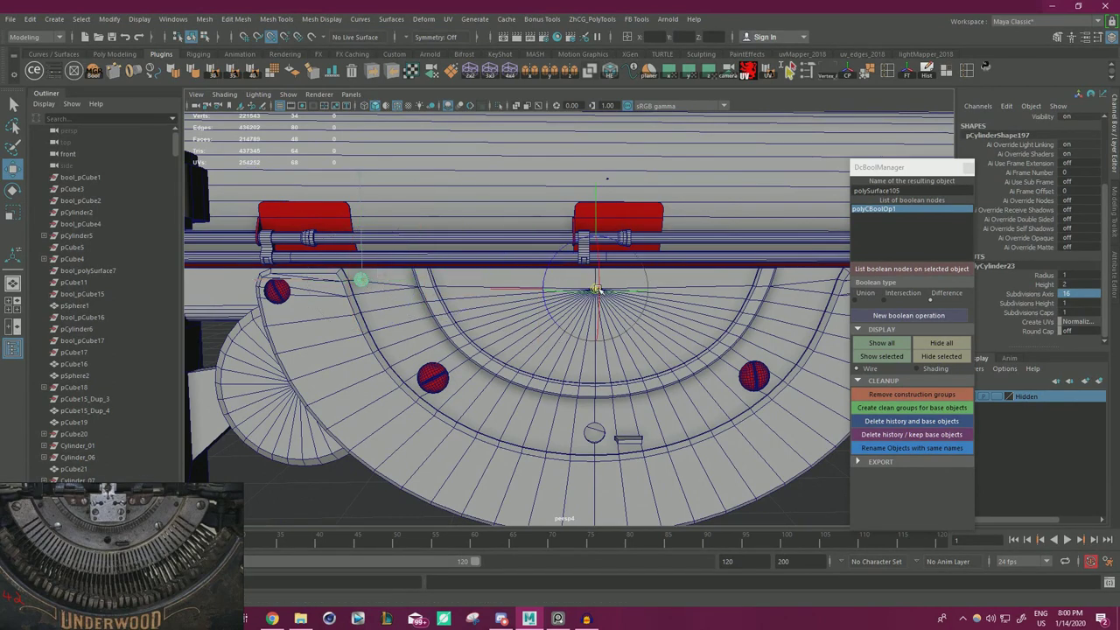
key("d")
- Freeze the cylinder's transforms and mirror it to the opposite end of the recessed band
left_click_drag(881, 175, 860, 266)
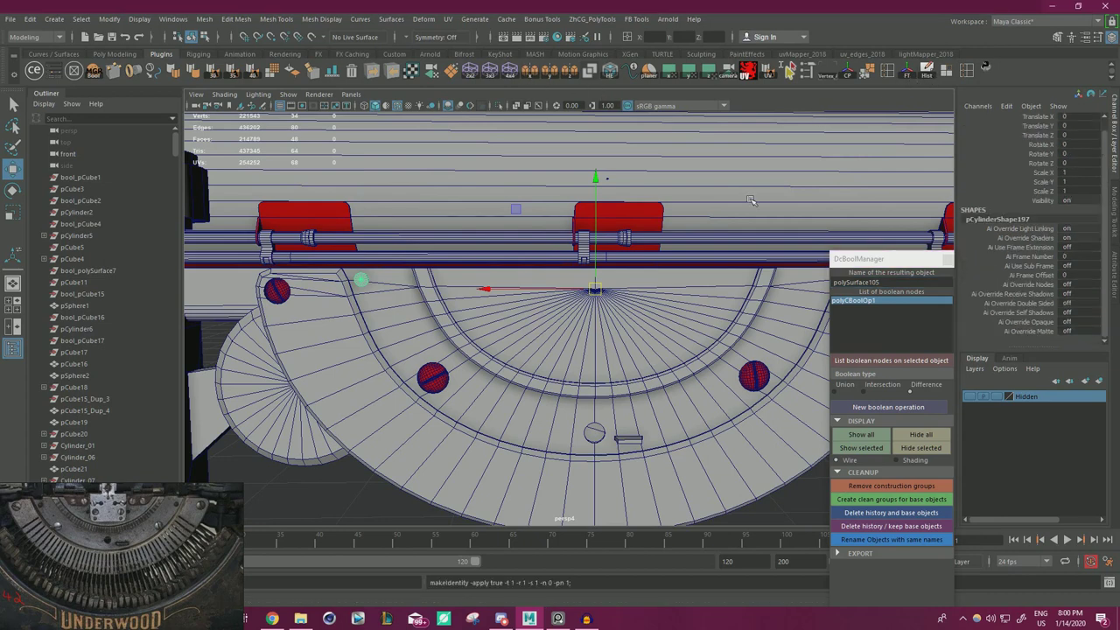
left_click_drag(878, 265, 867, 336)
left_click(823, 279)
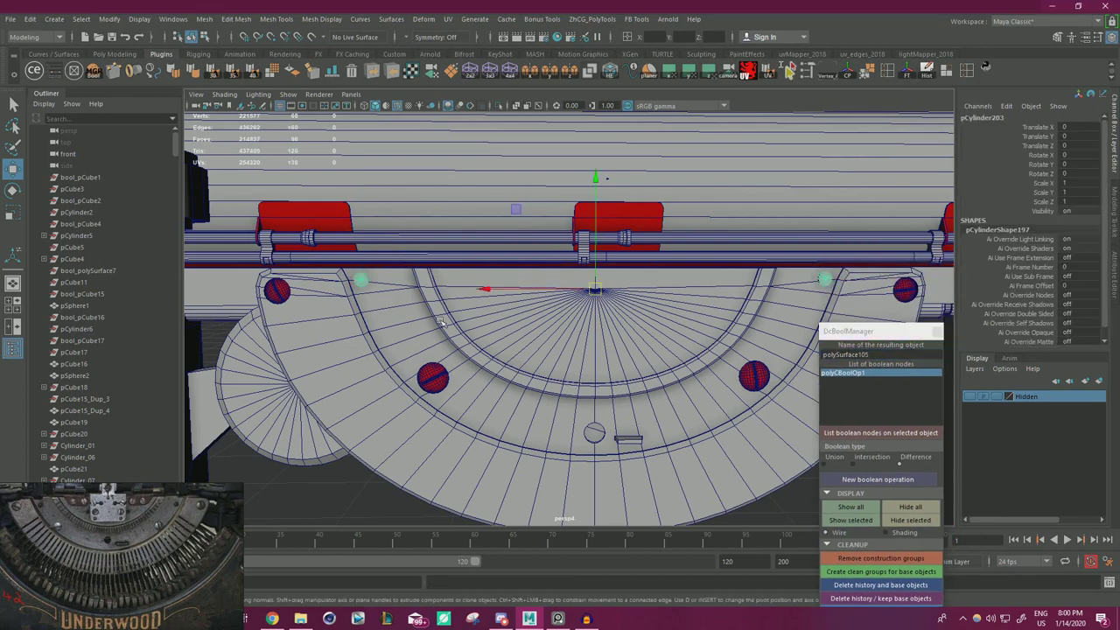
- Subtract both cylinders from the recessed band with a Difference boolean, delete the history and base objects, and close the boolean manager
left_click(396, 331)
left_click(360, 282)
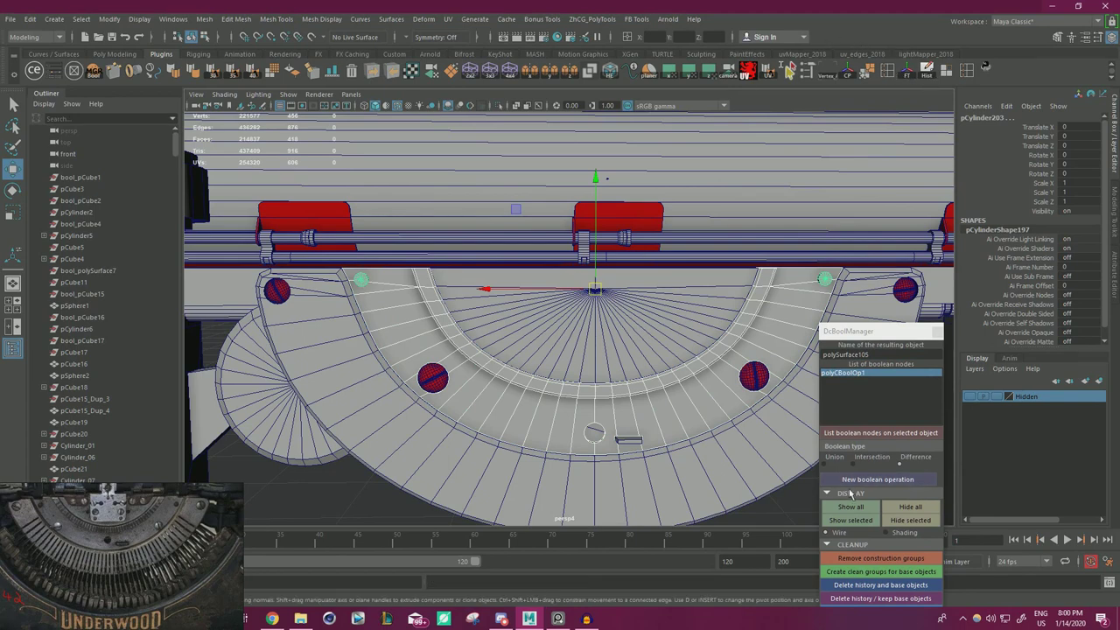
left_click(872, 481)
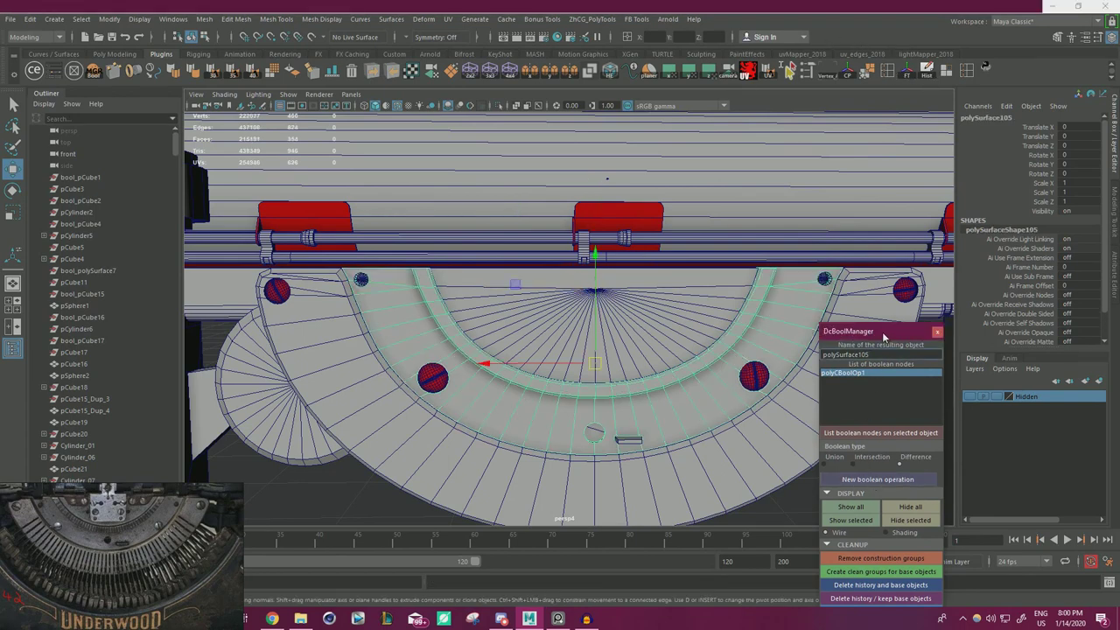
left_click_drag(884, 335, 899, 220)
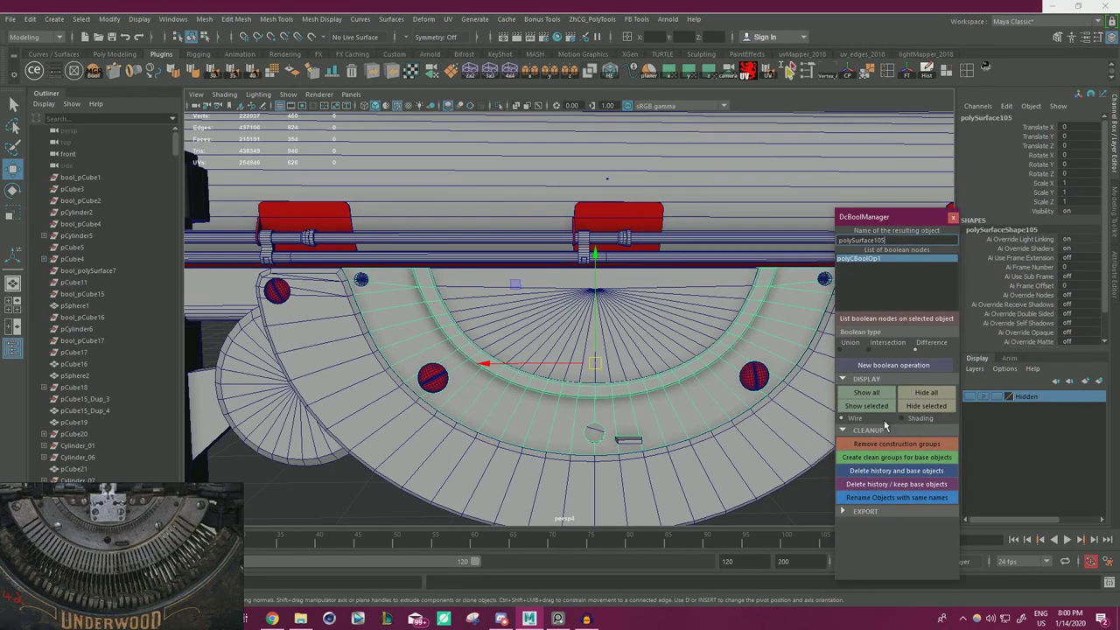
left_click(915, 474)
scroll(770, 350, "up", 2)
left_click(953, 217)
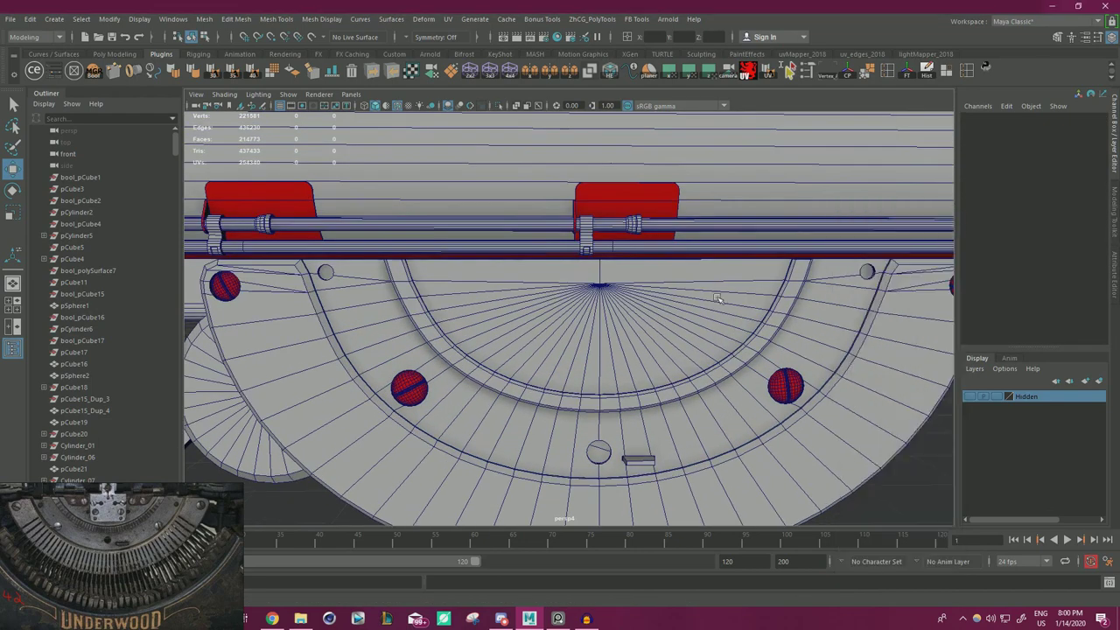
- Duplicate the slotted screw at the plate's outer corner and move the copy beside the nearest small hole
middle_click_drag(446, 330, 667, 370, "alt")
scroll(667, 371, "up", 4)
left_click(351, 335)
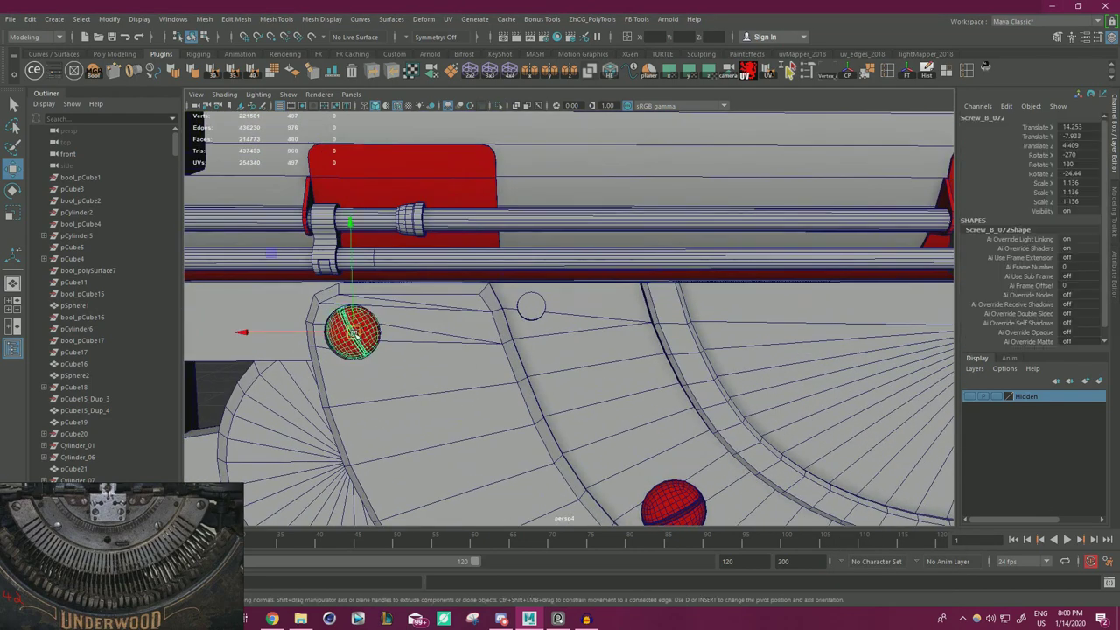
key("ctrl+d")
left_click_drag(270, 253, 434, 241)
scroll(615, 303, "up", 4)
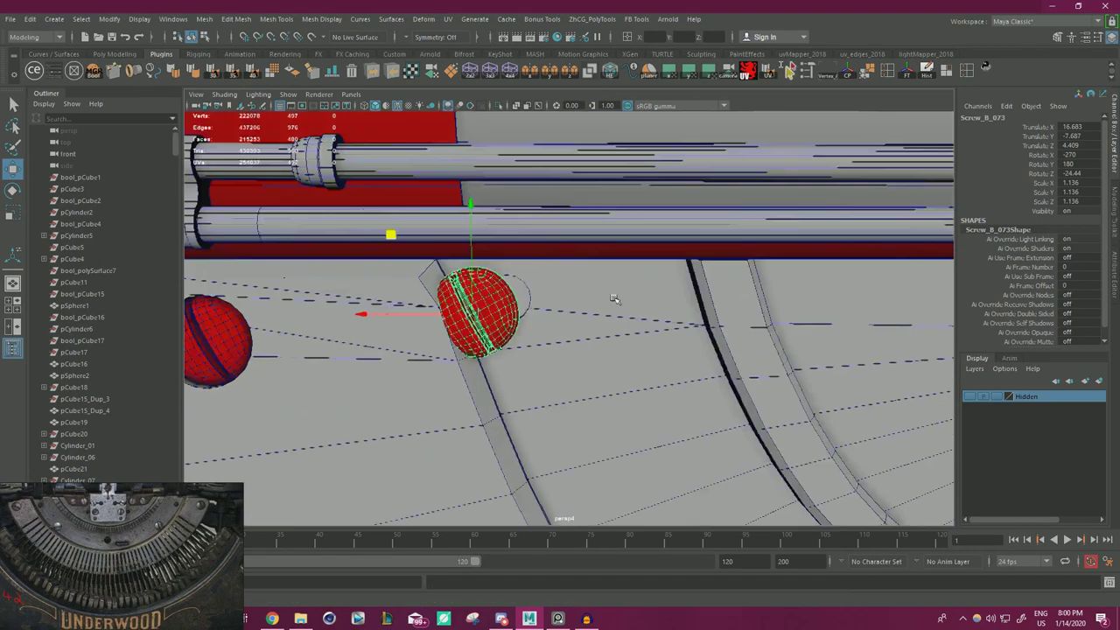
- Scale the screw copy uniformly to 0.568 and centre it in the small hole at X 16.997, Y -7.559
left_click_drag(615, 302, 662, 350, "alt")
scroll(663, 356, "up", 2)
key("r")
left_click_drag(500, 376, 544, 395)
key("w")
key("v")
left_click_drag(338, 405, 540, 427)
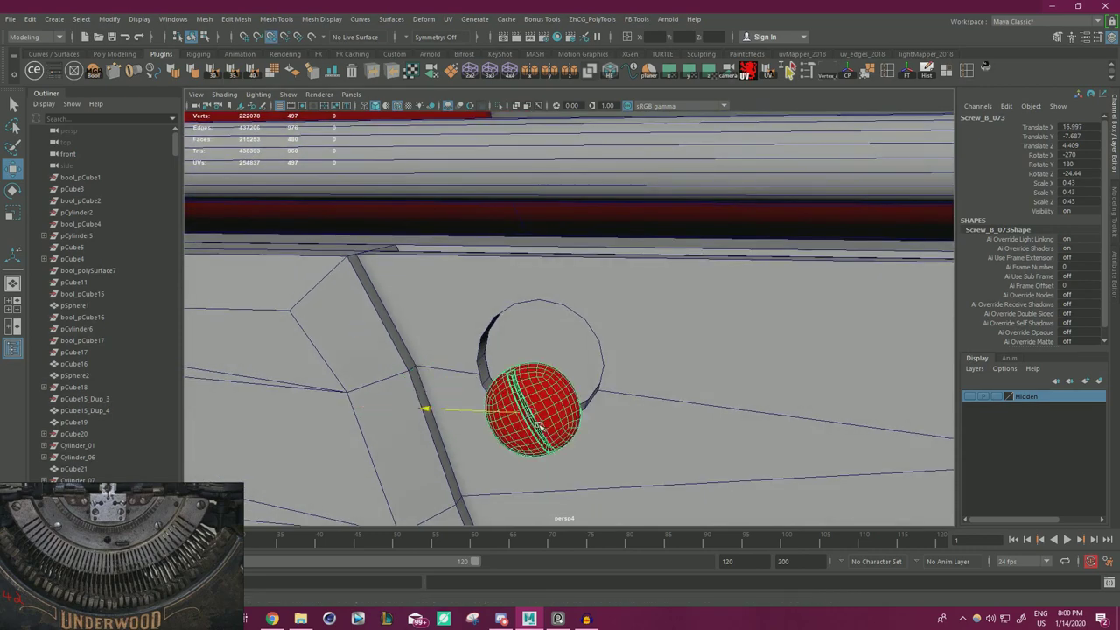
mouse_move(564, 348)
left_mouse_down("alt")
mouse_move(518, 377)
mouse_move(533, 361)
mouse_move(522, 378)
mouse_move(603, 380)
mouse_move(610, 406)
mouse_move(515, 376)
mouse_move(602, 375)
mouse_move(551, 367)
mouse_move(565, 330)
left_mouse_up("alt")
key("r")
scroll(550, 367, "up", 5)
- Extrude the open border edge loop on the small screw's underside backward into a shank and return to object selection
right_click(518, 243)
right_click_drag(519, 241, 518, 212)
double_click(507, 223)
key("w")
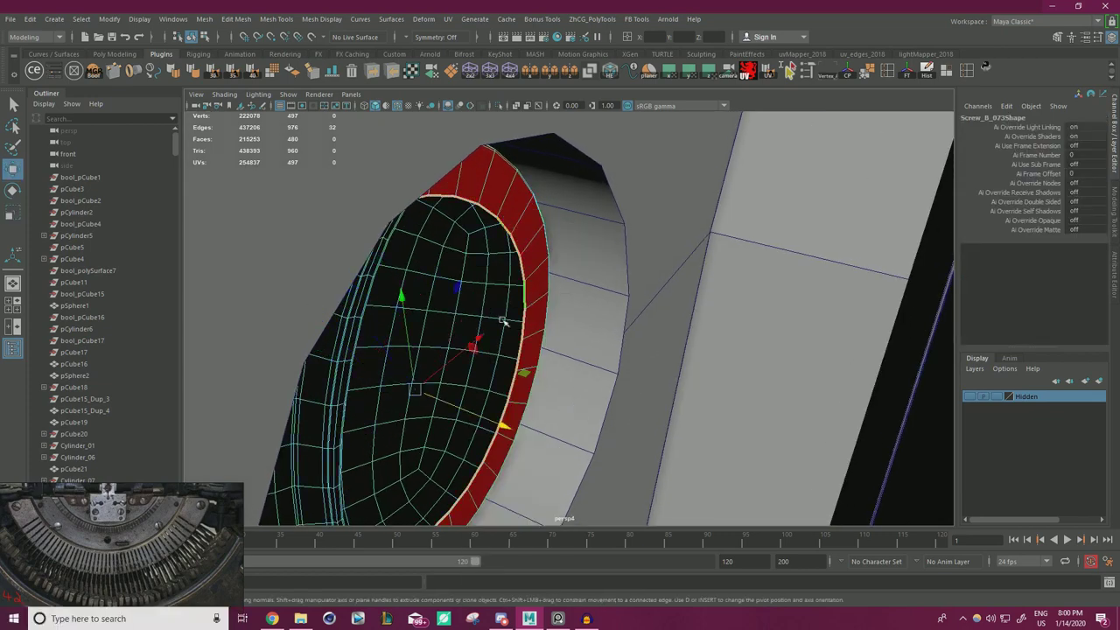
left_click_drag(485, 422, 710, 509, "shift")
scroll(668, 373, "down", 4)
left_click_drag(586, 328, 639, 311, "alt")
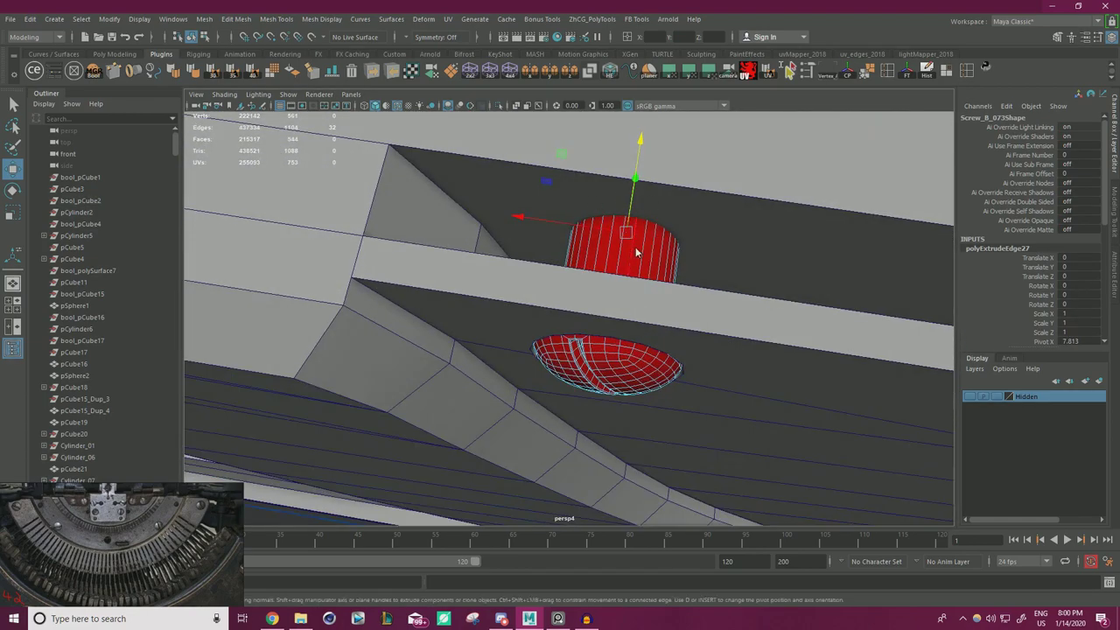
right_click_drag(636, 252, 678, 228)
left_click_drag(677, 227, 484, 297, "alt")
scroll(680, 275, "down", 6)
scroll(534, 268, "down", 6)
scroll(536, 269, "up", 6)
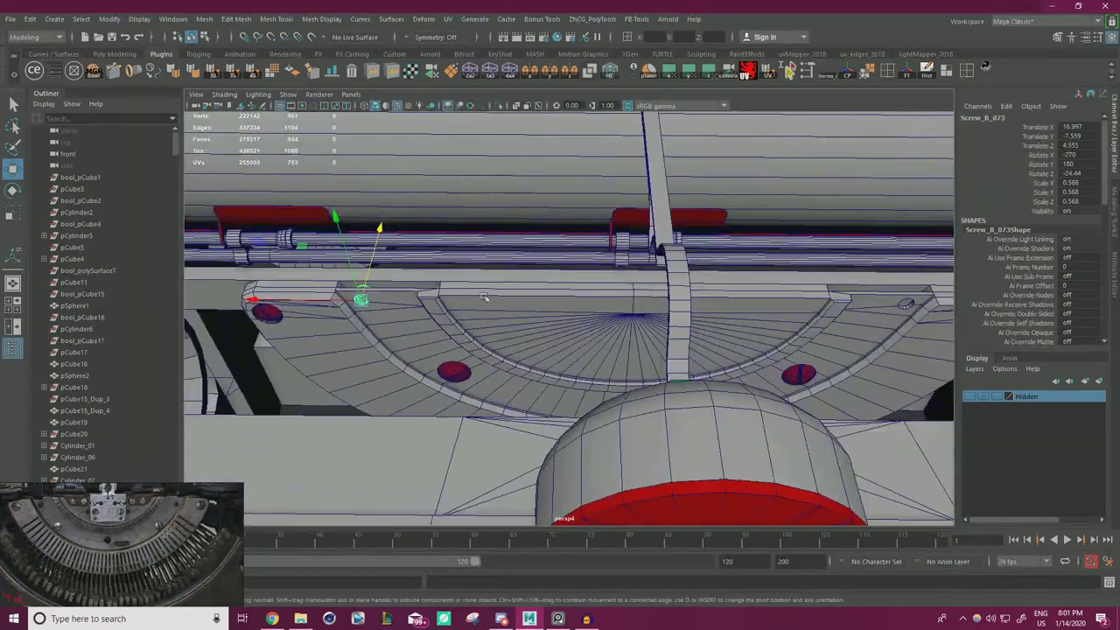
- Duplicate the small screw and move the copy along X to 32.624 into the mirrored hole
left_click_drag(274, 300, 758, 335)
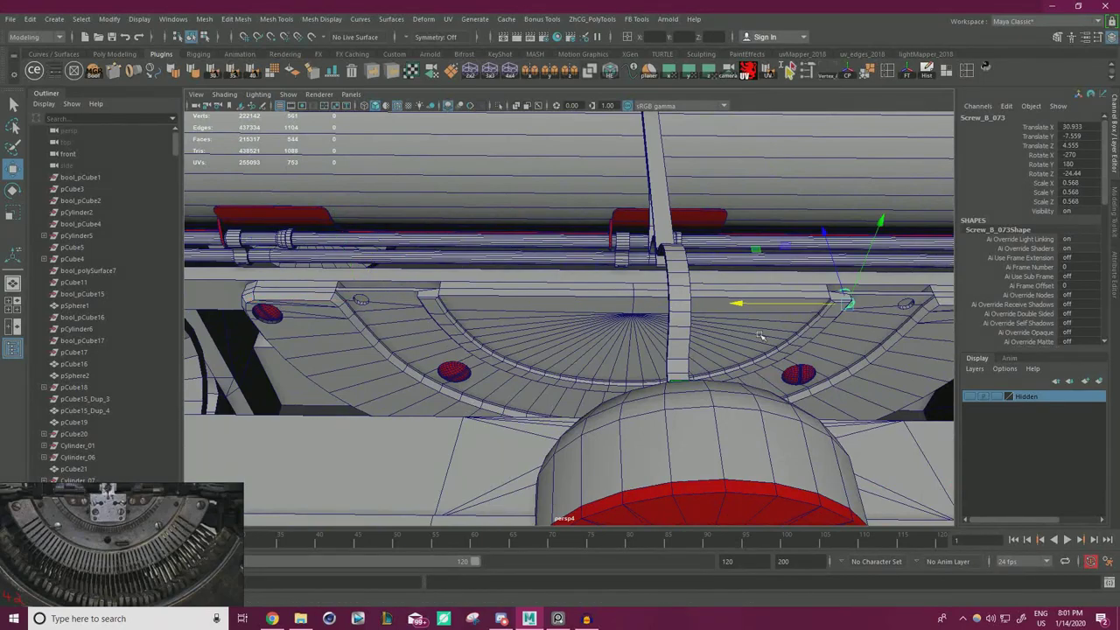
key("ctrl+z")
key("ctrl+d")
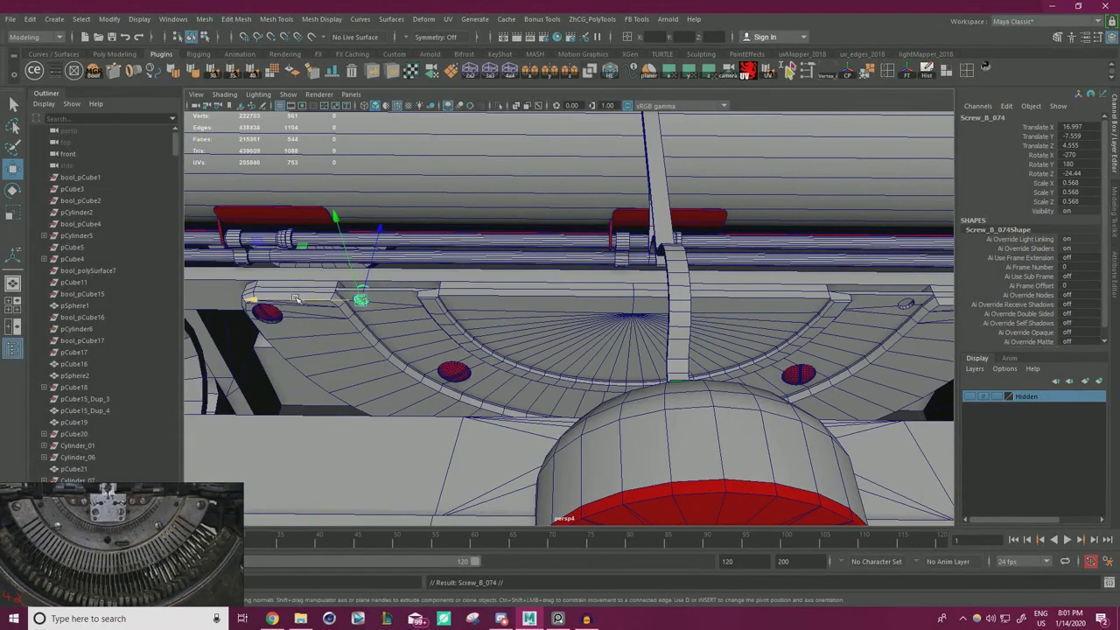
left_click_drag(296, 299, 637, 324)
middle_click_drag(822, 334, 565, 336, "alt")
right_click_drag(565, 336, 761, 320, "alt")
middle_click_drag(761, 320, 670, 322, "alt")
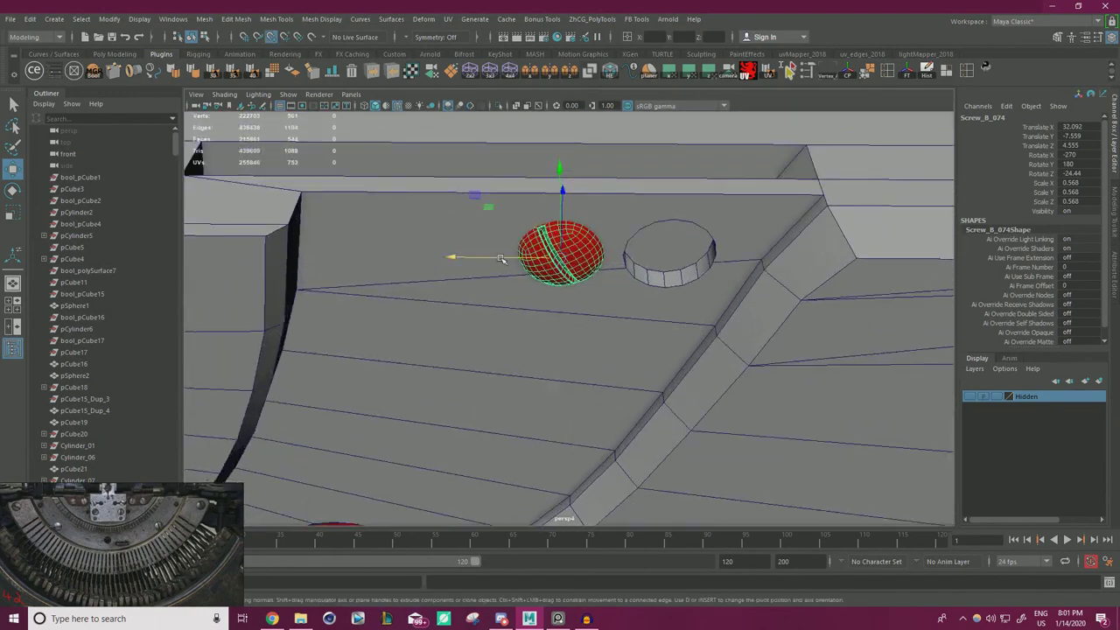
left_click_drag(501, 259, 660, 290)
- Rotate the duplicated small screw to 148.214 in Rotate Z so its slot points another way
key("r")
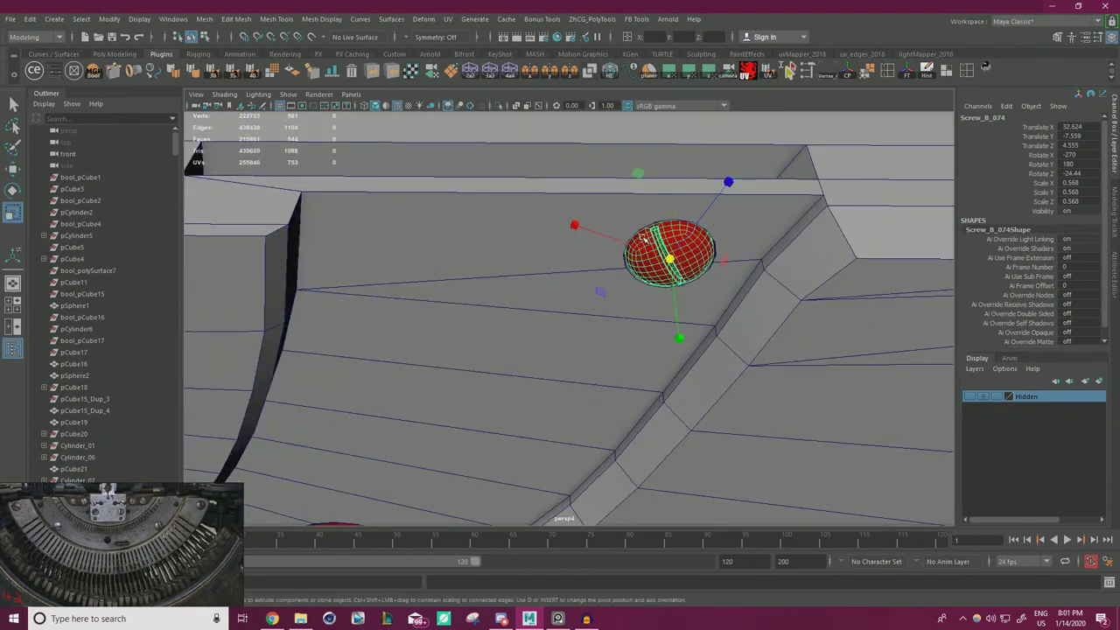
key("e")
left_click_drag(632, 180, 726, 501)
key("w")
- Rotate the original small screw at the band's other end to 15.658 in Rotate Z
right_click_drag(784, 375, 462, 325, "alt")
middle_click_drag(462, 325, 875, 316, "alt")
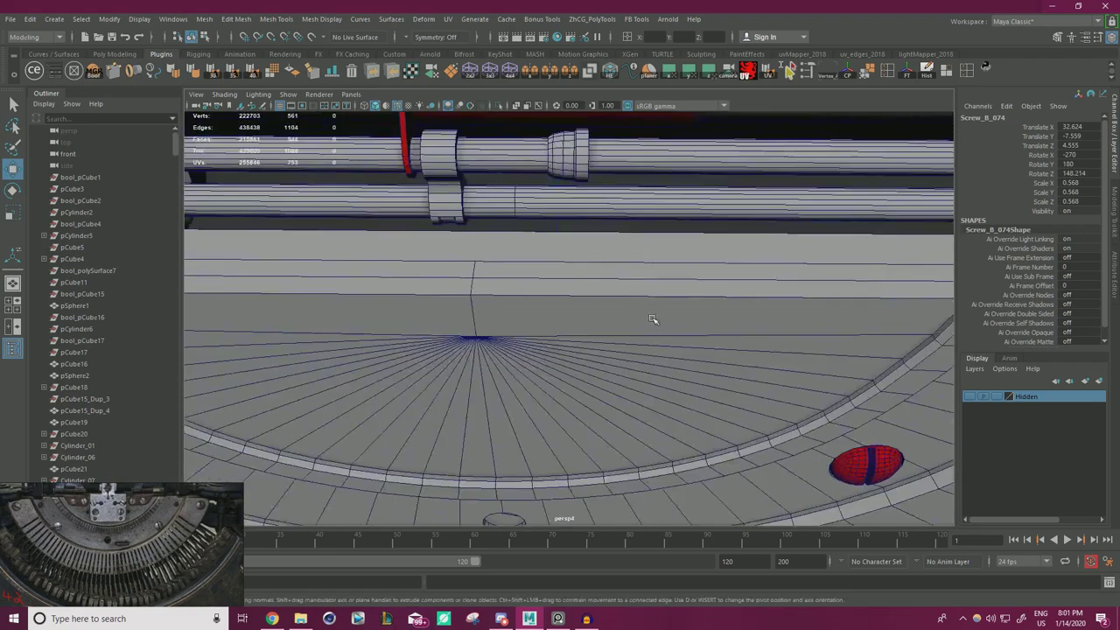
middle_click_drag(420, 310, 914, 300, "alt")
middle_click_drag(466, 299, 583, 289, "alt")
left_click(550, 300)
key("e")
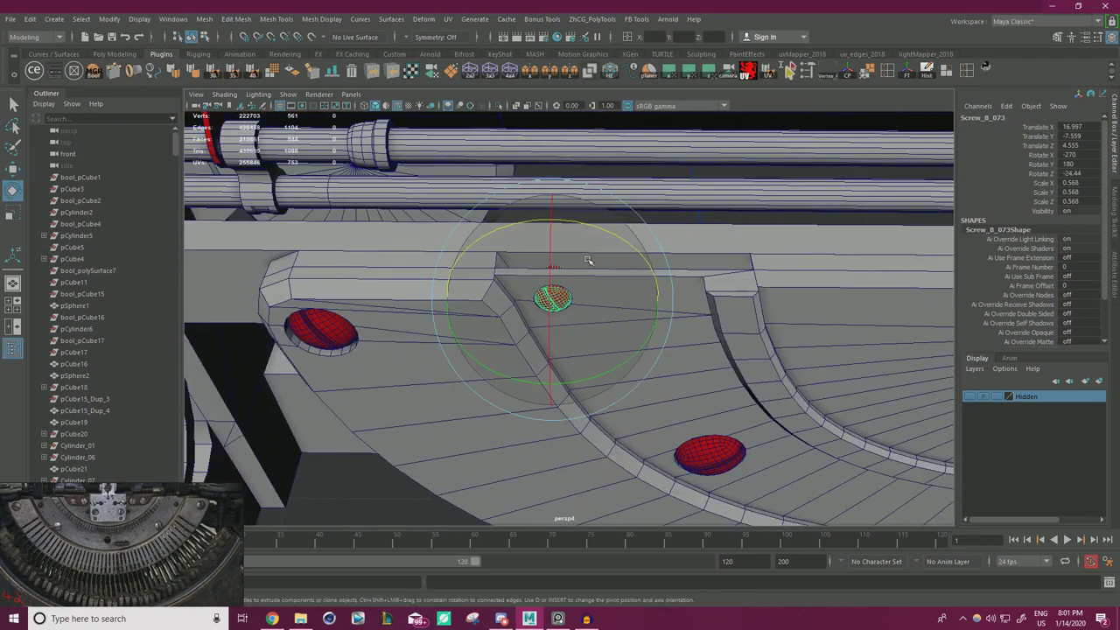
left_click_drag(597, 230, 520, 228)
key("w")
right_click_drag(604, 302, 420, 295, "alt")
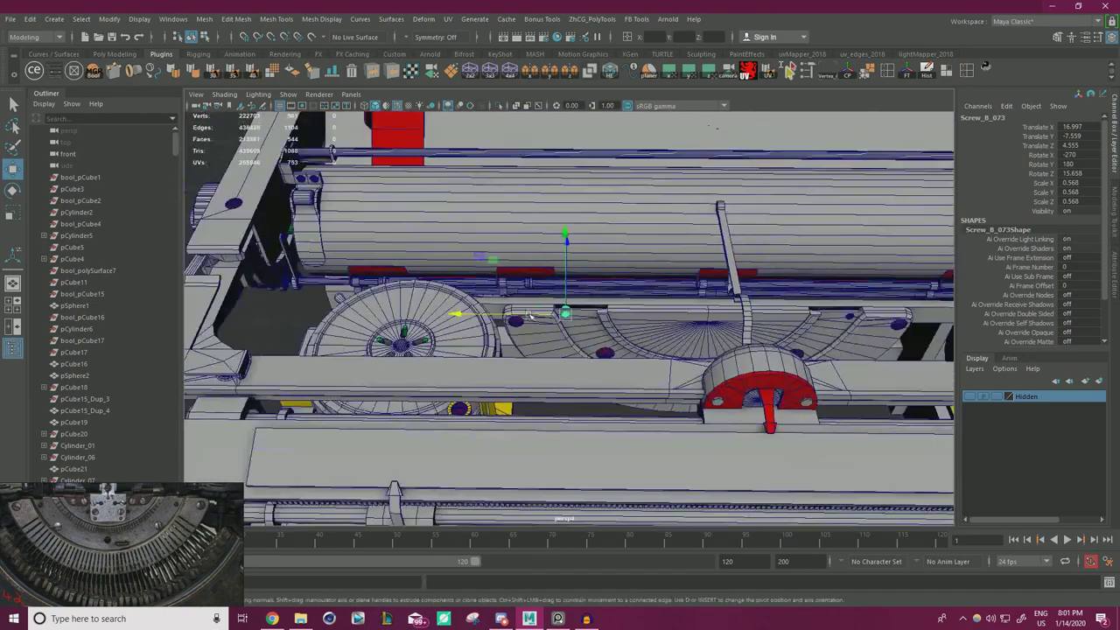
- Create a polygon cube and raise it to Y 20.767 in front of the type-bar plate
left_click_drag(517, 319, 613, 238, "alt")
left_click(628, 194)
left_click_drag(629, 194, 590, 237, "alt")
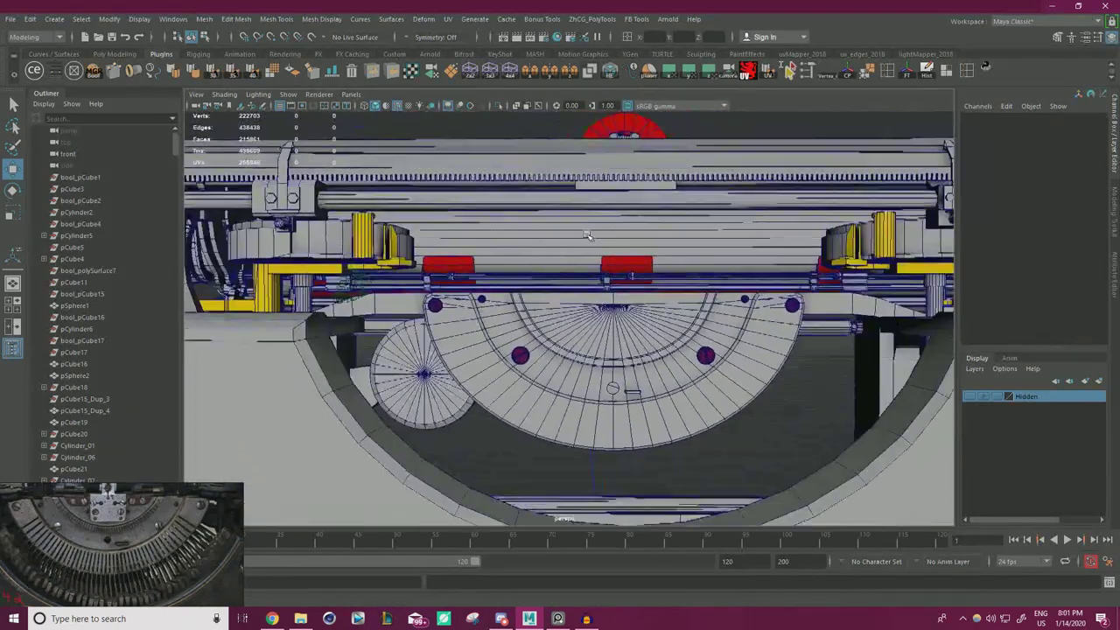
right_click_drag(589, 237, 694, 285, "alt")
scroll(544, 341, "up", 3)
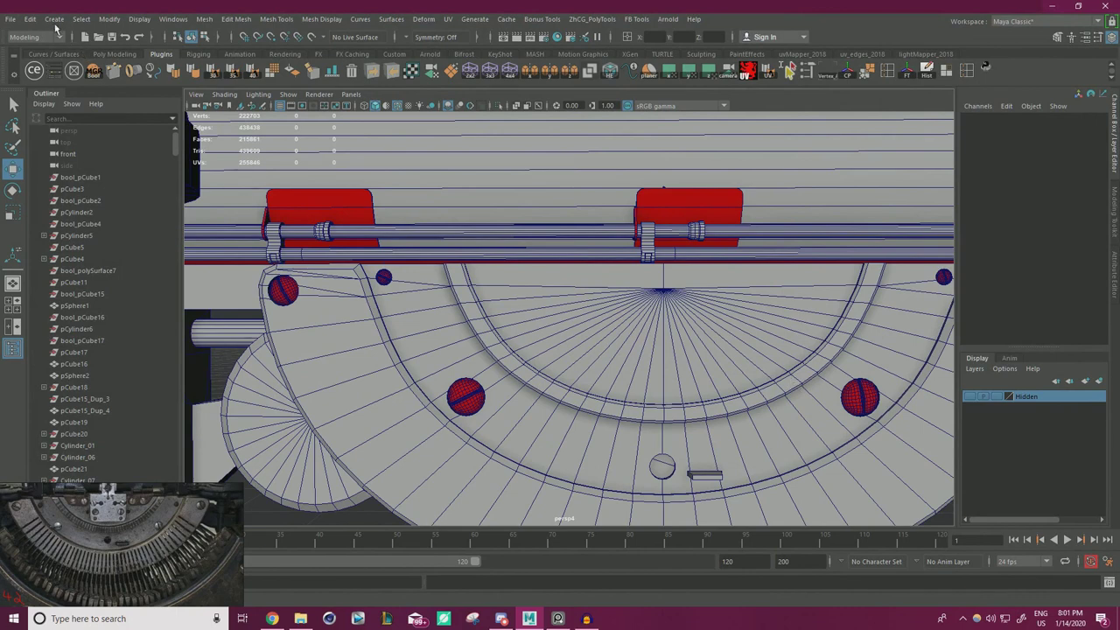
left_click(54, 19)
mouse_move(89, 60)
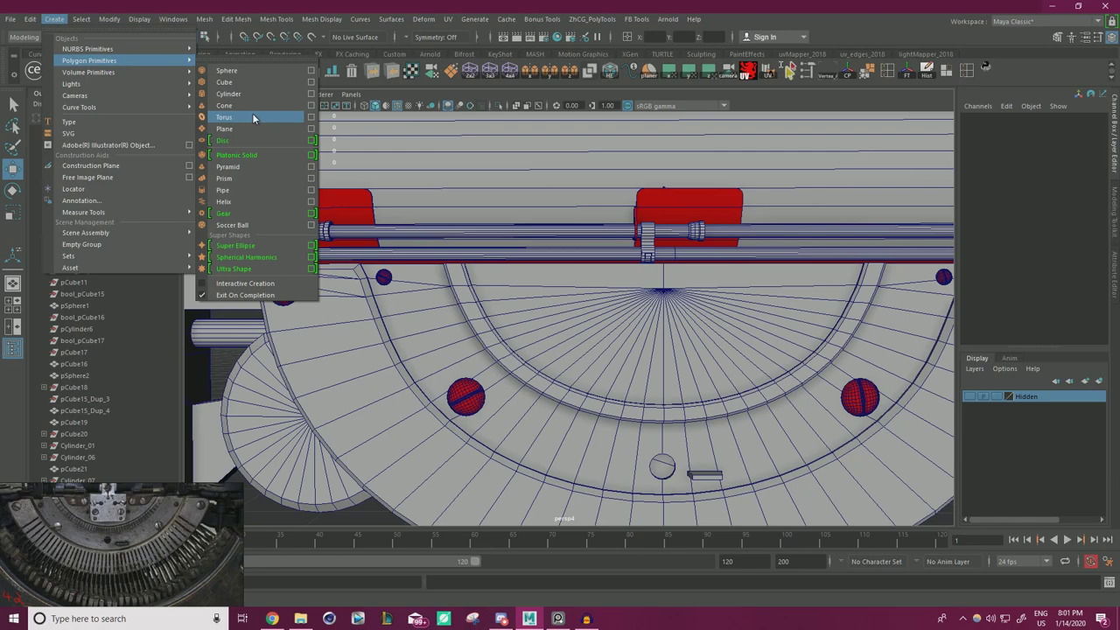
left_click(246, 83)
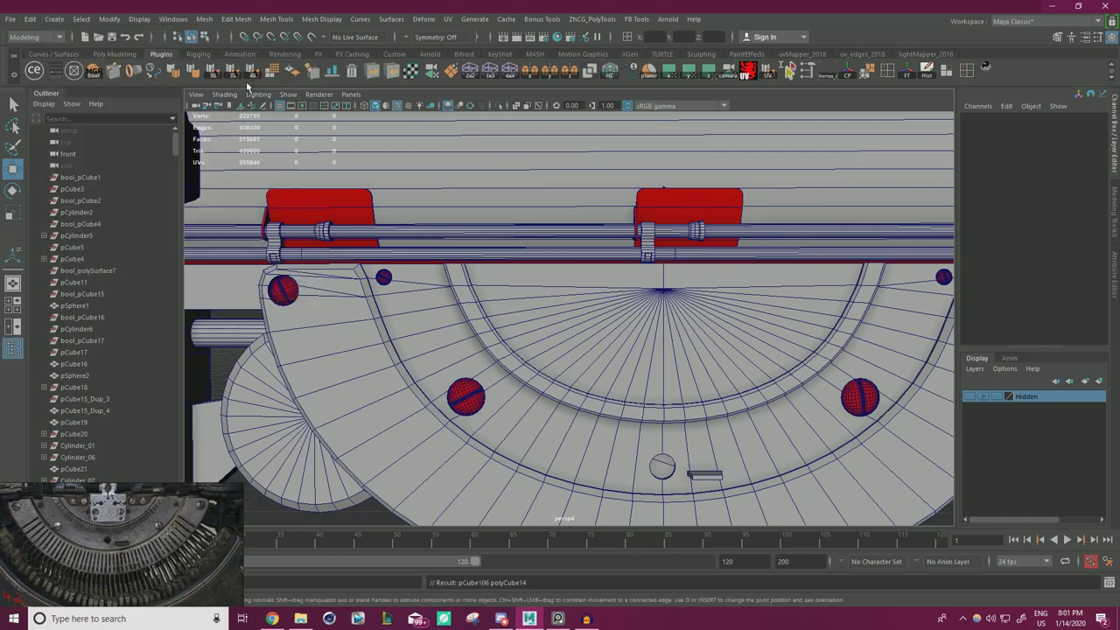
scroll(460, 230, "down", 6)
left_click_drag(480, 276, 573, 245, "alt")
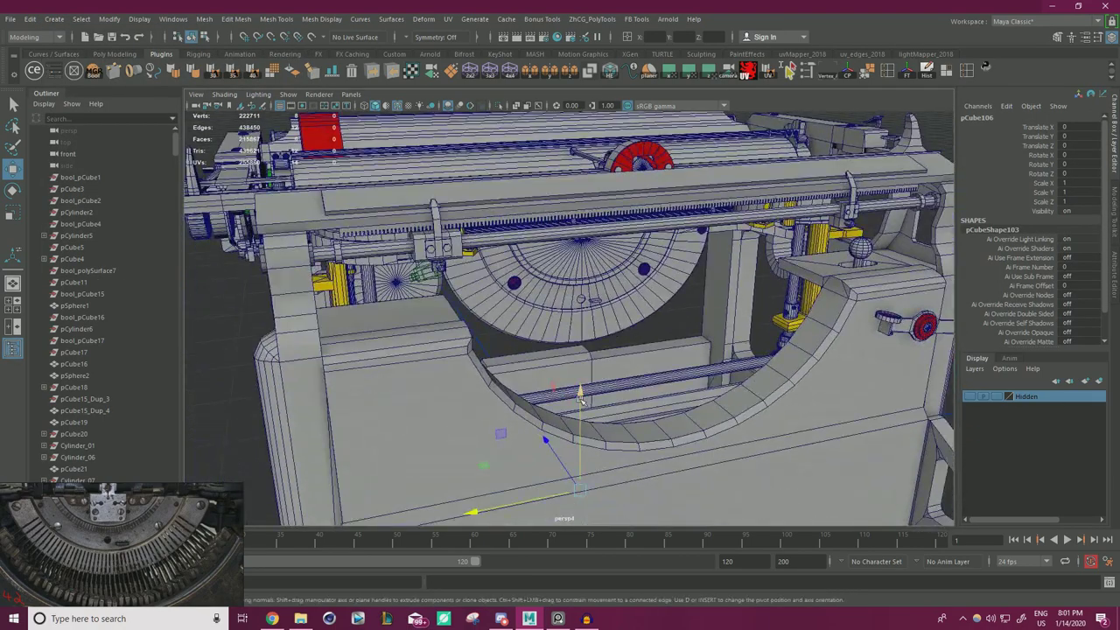
left_click_drag(580, 400, 580, 177)
scroll(580, 184, "up", 8)
- Scale the new cube to 0.156 in X and 0.228 in Z and move it to Z -0.925 near the plate
left_click_drag(817, 330, 620, 329, "alt")
key("r")
left_click_drag(462, 280, 527, 290)
key("w")
key("r")
key("w")
left_click_drag(490, 253, 587, 265)
key("r")
key("w")
right_click_drag(587, 265, 650, 310, "alt")
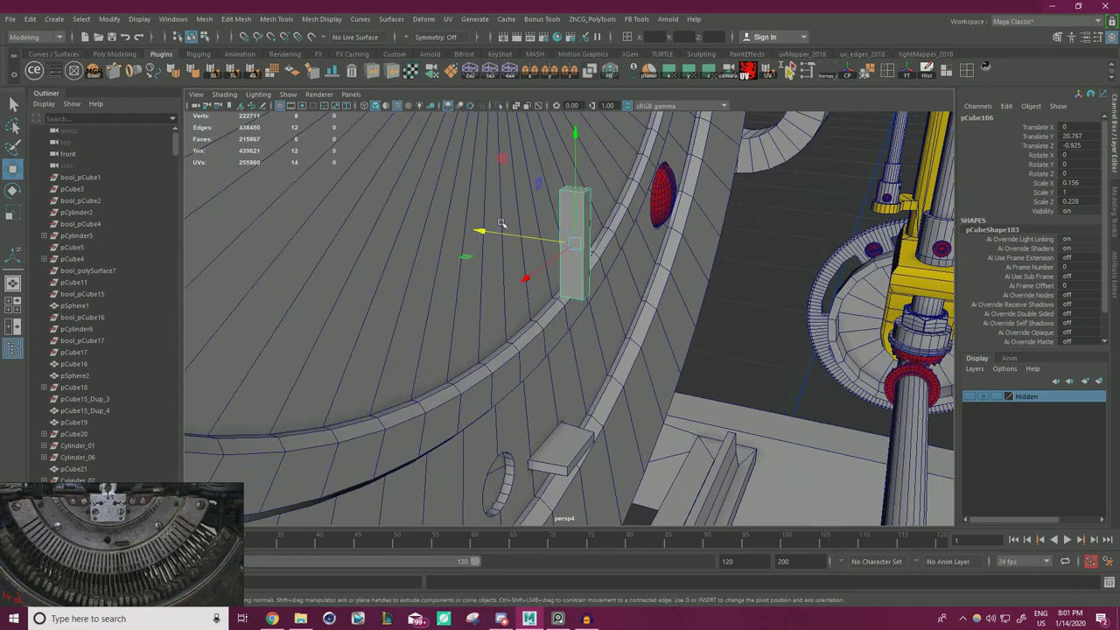
- Move the narrow block to Y 19.429 and Z -0.331, seating it against the plate at the inner ring
left_click_drag(500, 157, 445, 271)
left_click_drag(506, 303, 615, 309, "alt")
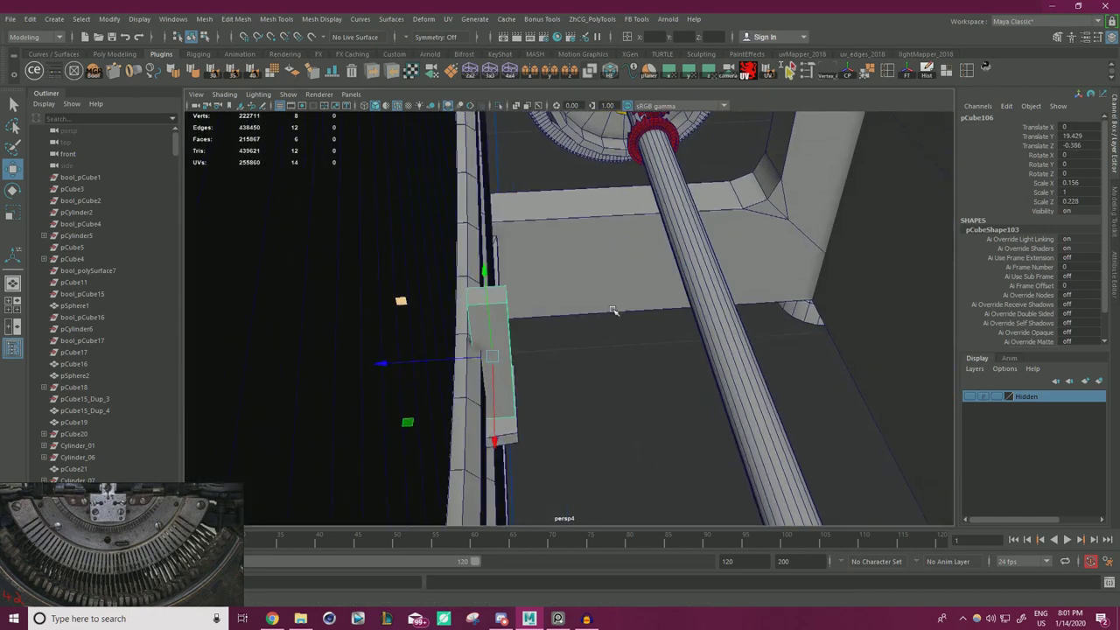
right_click_drag(615, 310, 646, 324, "alt")
left_click_drag(444, 349, 434, 347)
left_click_drag(603, 341, 553, 325, "alt")
right_click_drag(552, 323, 502, 298, "alt")
middle_click_drag(502, 298, 536, 329, "alt")
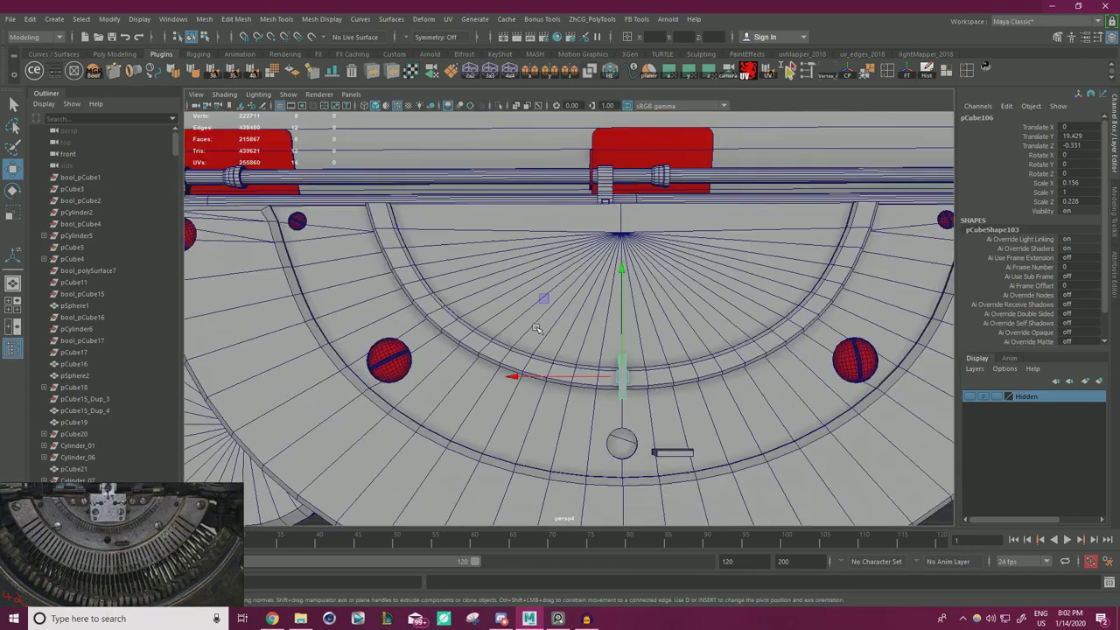
- Place the block's pivot at the top centre of the semicircular plate and rotate the block to 57.132 in Rotate Z
key("d")
key("v")
left_click_drag(622, 377, 620, 233)
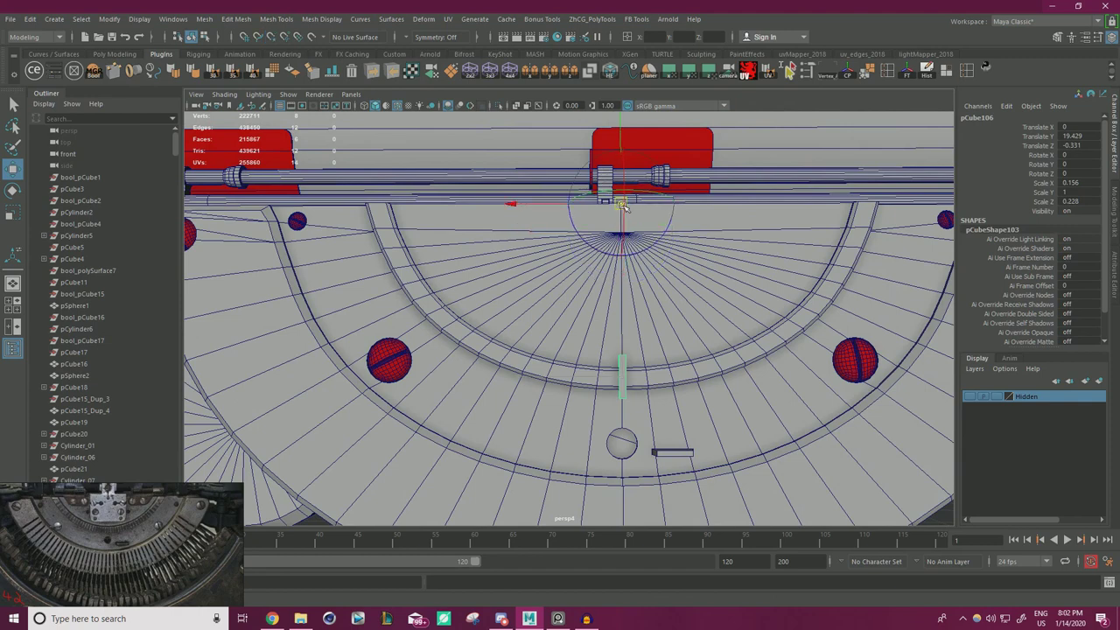
key("e")
left_click_drag(676, 297, 573, 306)
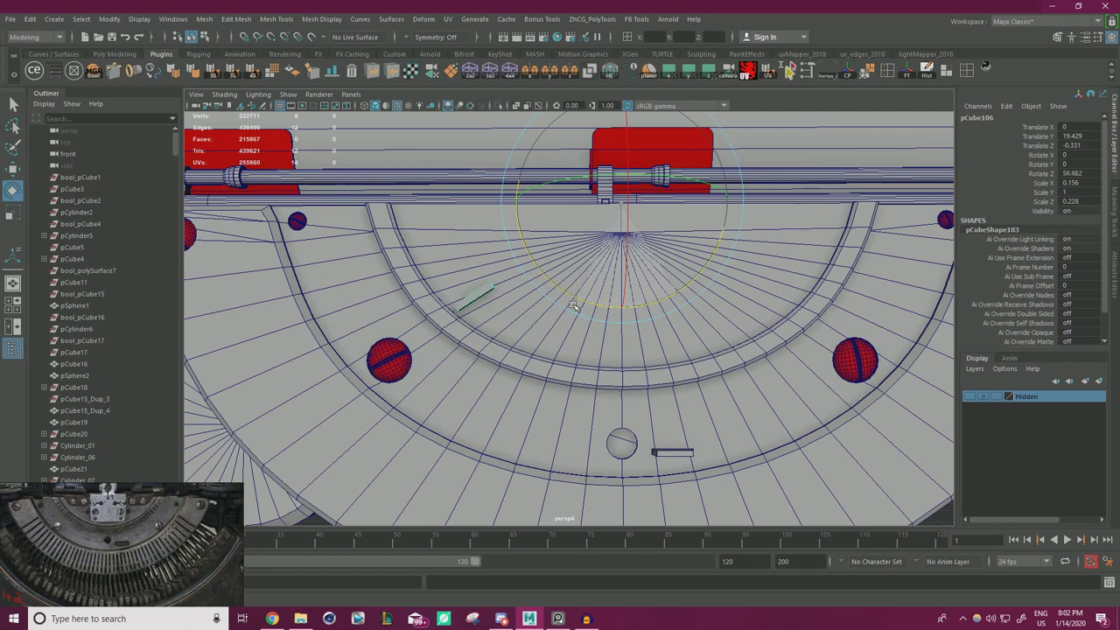
- Lengthen the block across the inner ring and band by scaling its faces along its length, and return to object mode
key("r")
left_click_drag(708, 147, 740, 131)
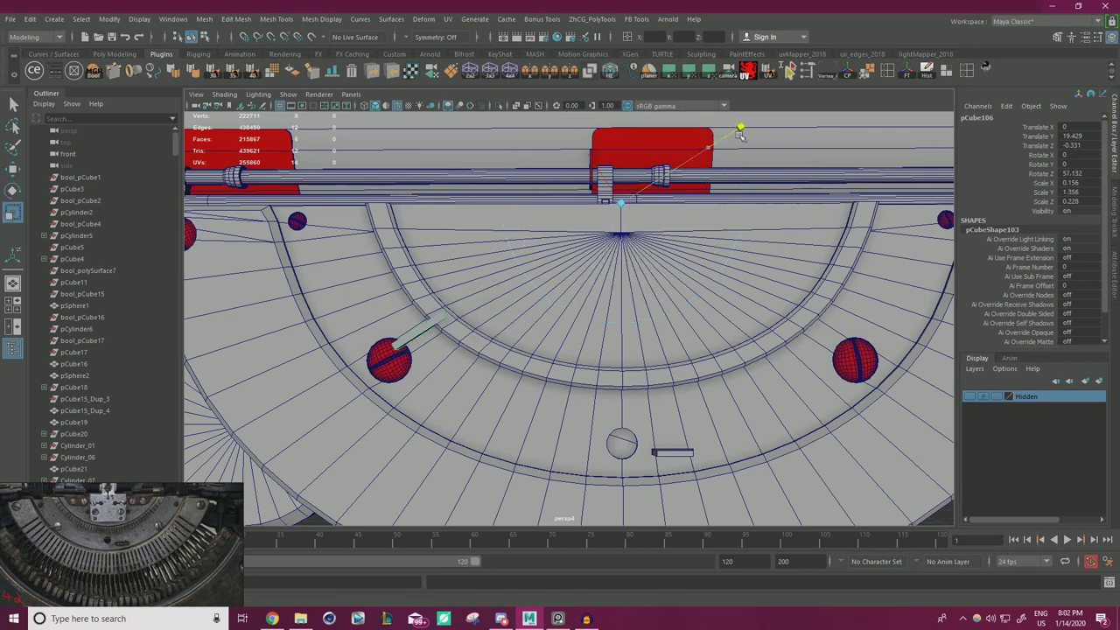
key("ctrl+z")
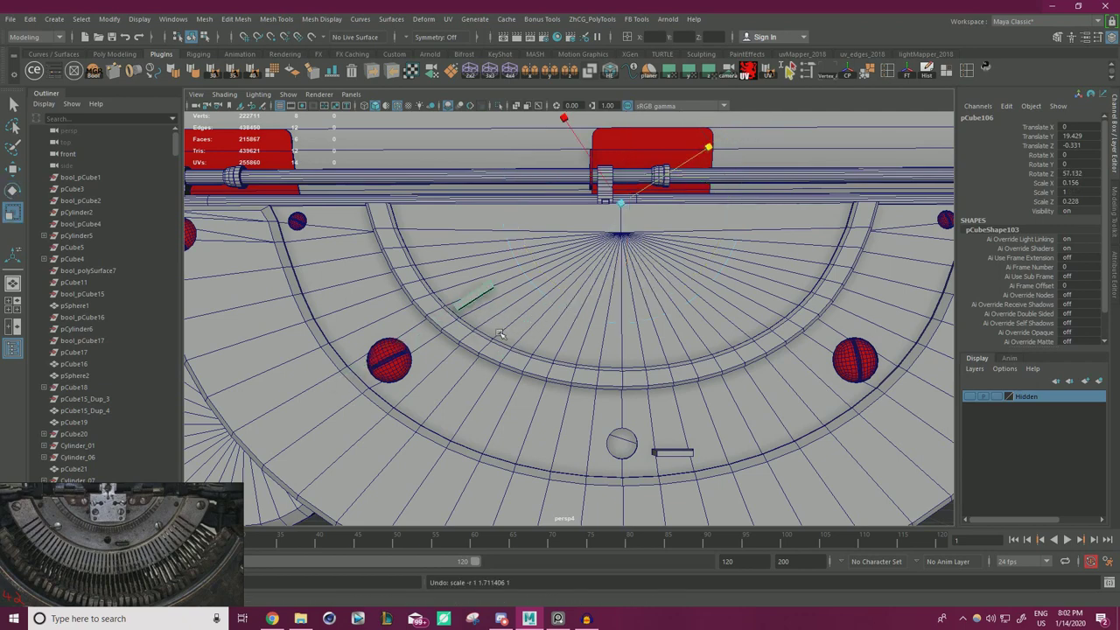
right_click_drag(473, 292, 474, 312)
double_click(473, 295)
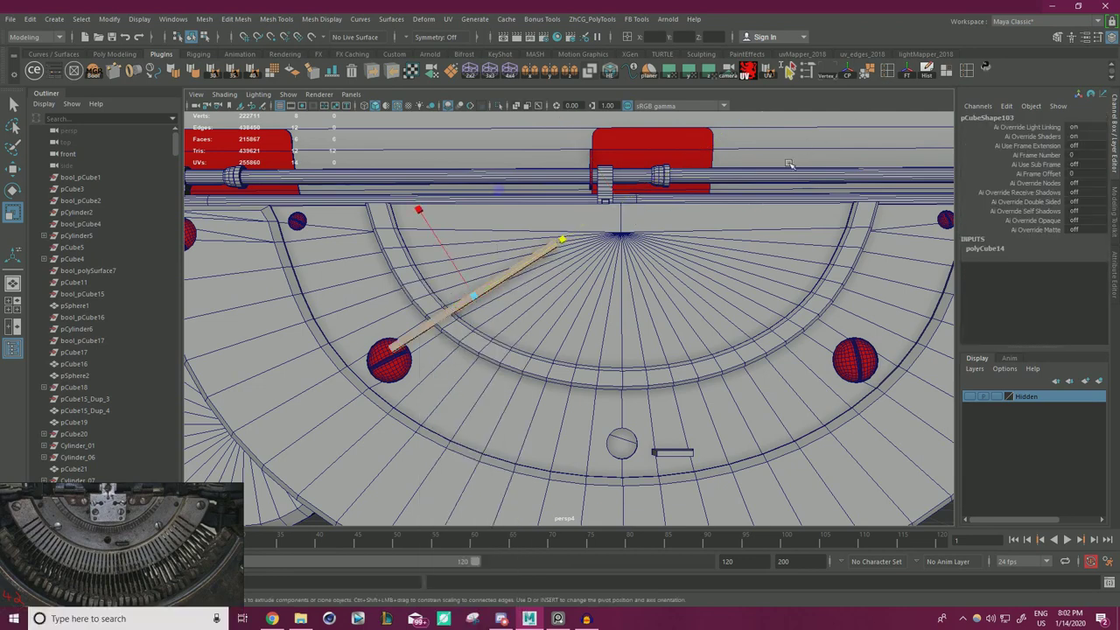
key("w")
right_click_drag(525, 264, 589, 243)
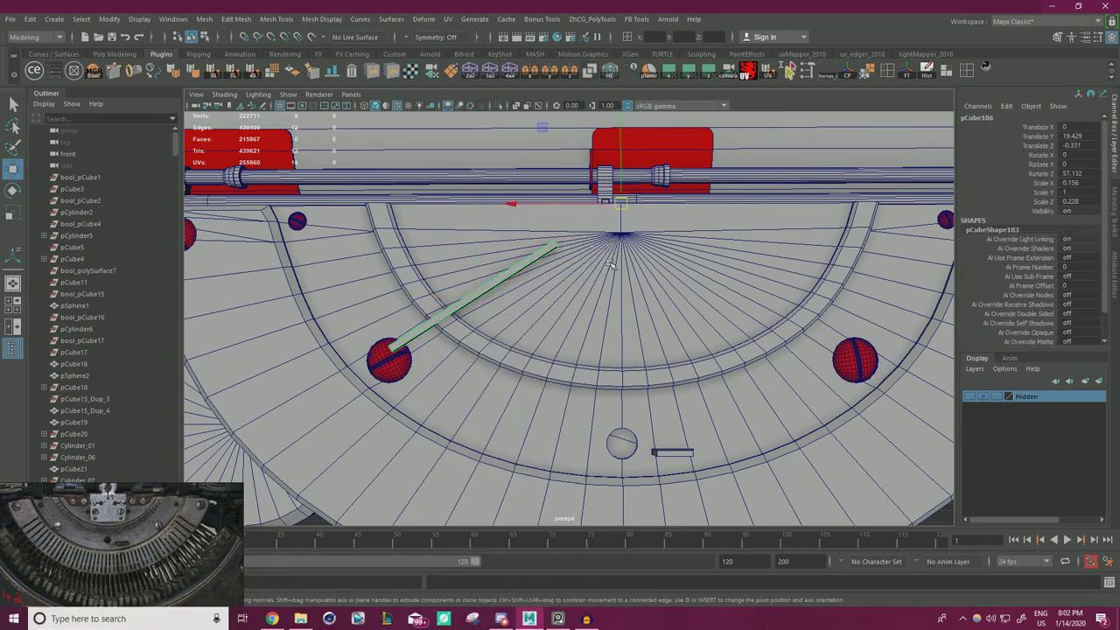
- Swing the lengthened block around the plate's centre to its lowest point, at 0.11 in Rotate Z
key("e")
left_click_drag(588, 300, 868, 14)
key("ctrl+z")
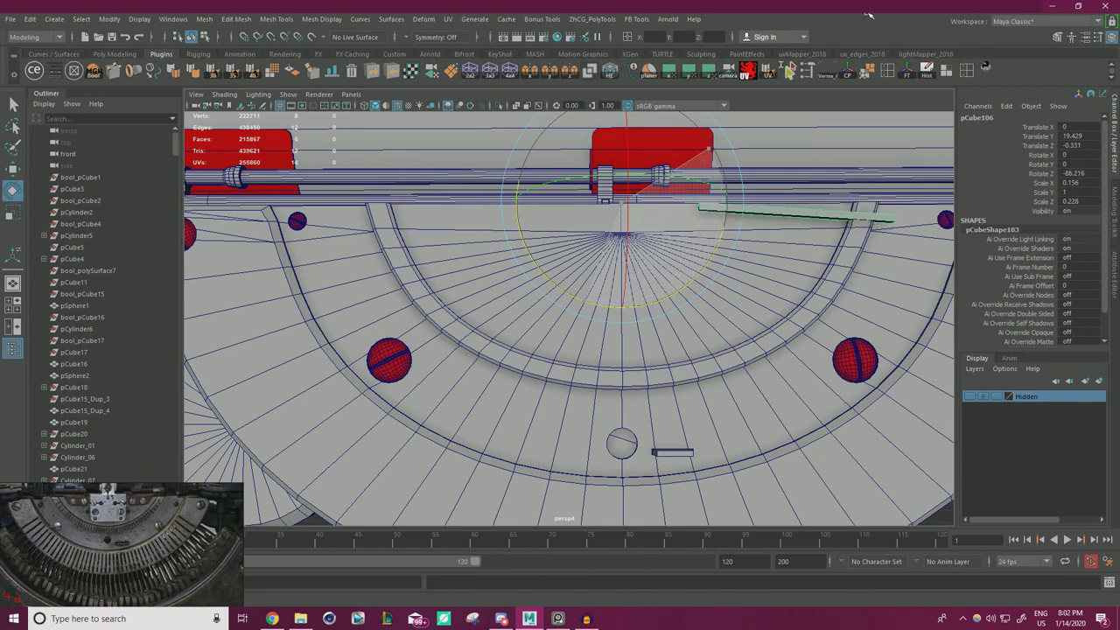
left_click_drag(868, 14, 826, 449)
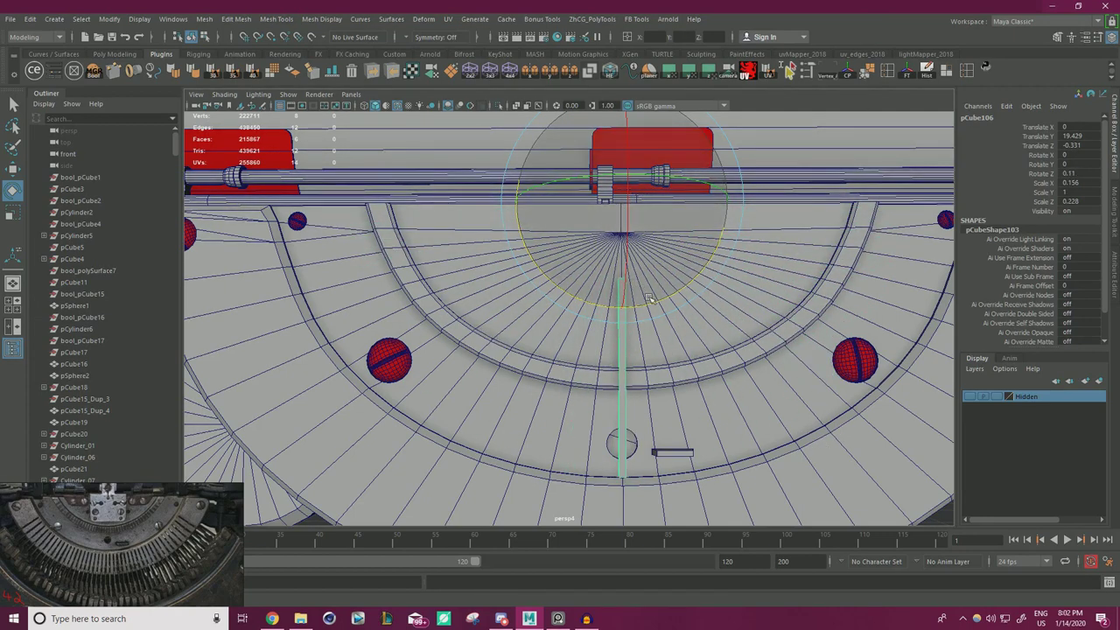
- Try the block near the plate's upper edge at 90.154 and 83.344 in Rotate Z, checking it without wireframe, and undo the rotations
left_click_drag(644, 305, 445, 249)
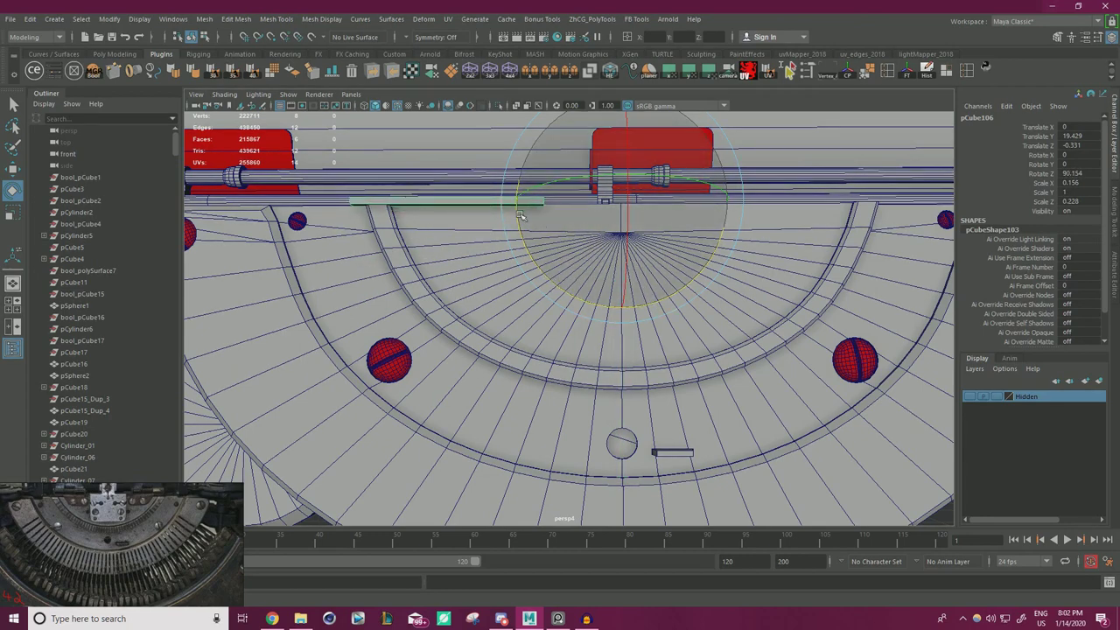
left_click_drag(533, 250, 542, 258)
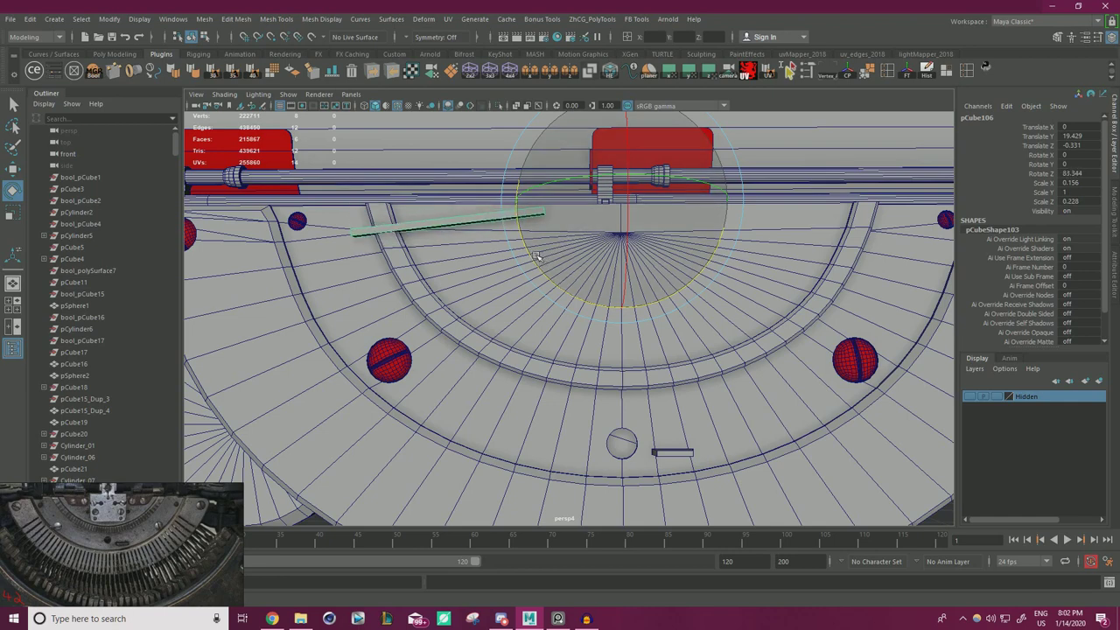
left_click(398, 105)
mouse_move(530, 250)
left_mouse_down()
mouse_move(557, 319)
mouse_move(637, 355)
mouse_move(855, 310)
mouse_move(929, 199)
left_mouse_up()
key("ctrl+z")
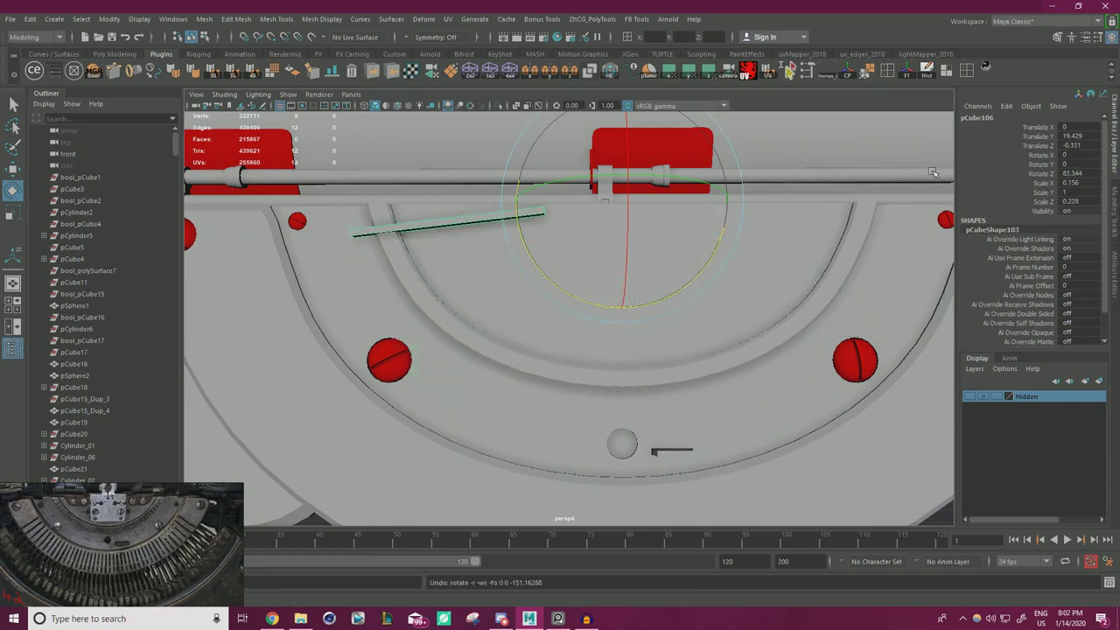
key("ctrl+z")
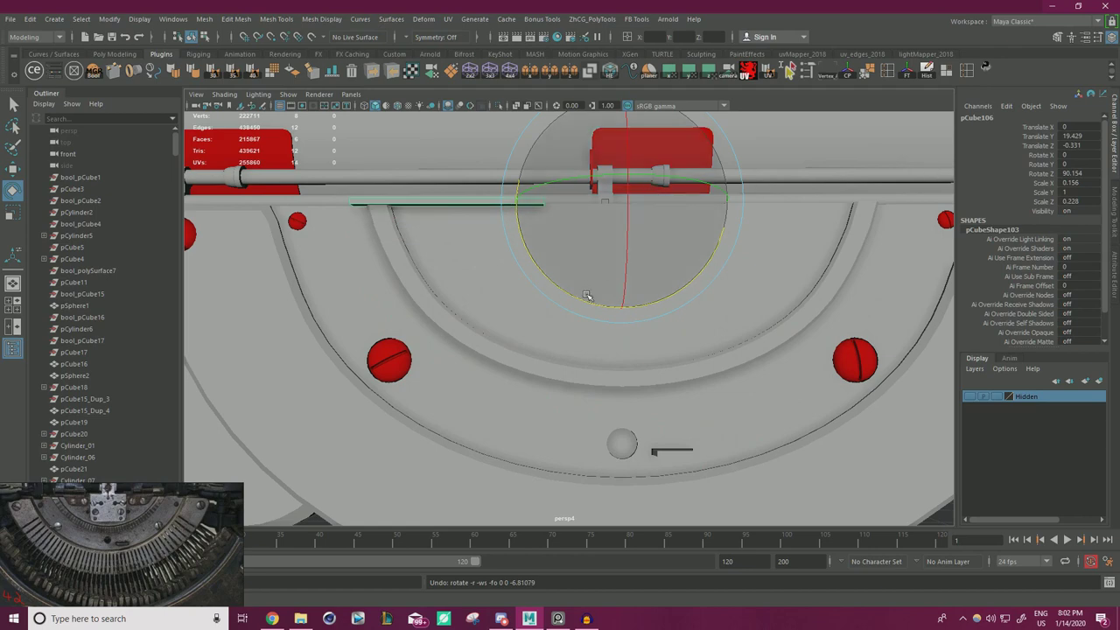
key("ctrl+z")
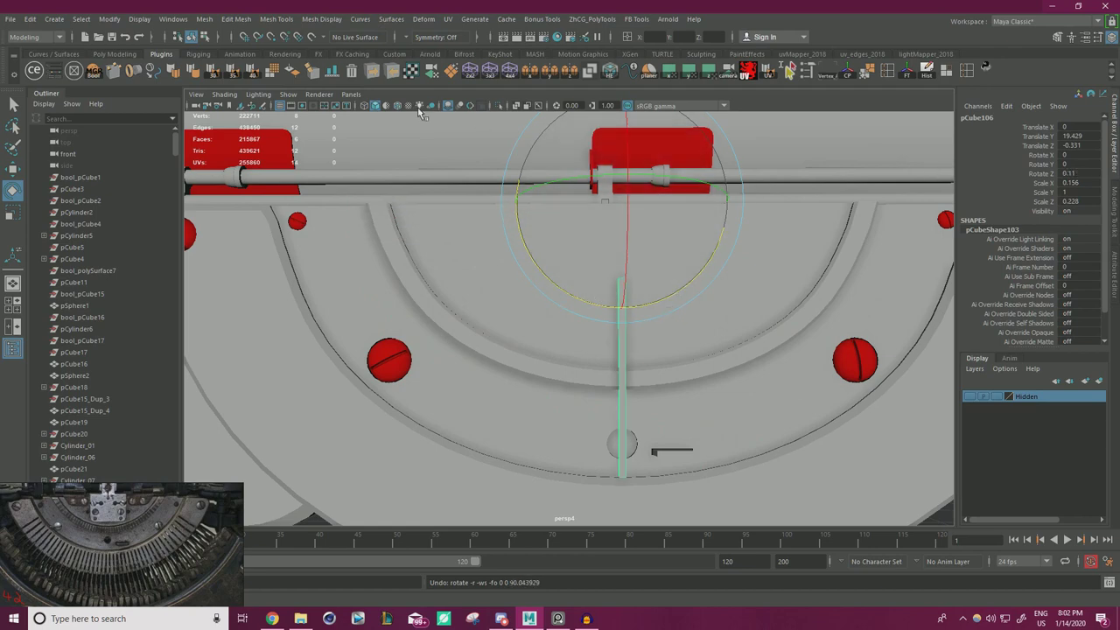
left_click(398, 107)
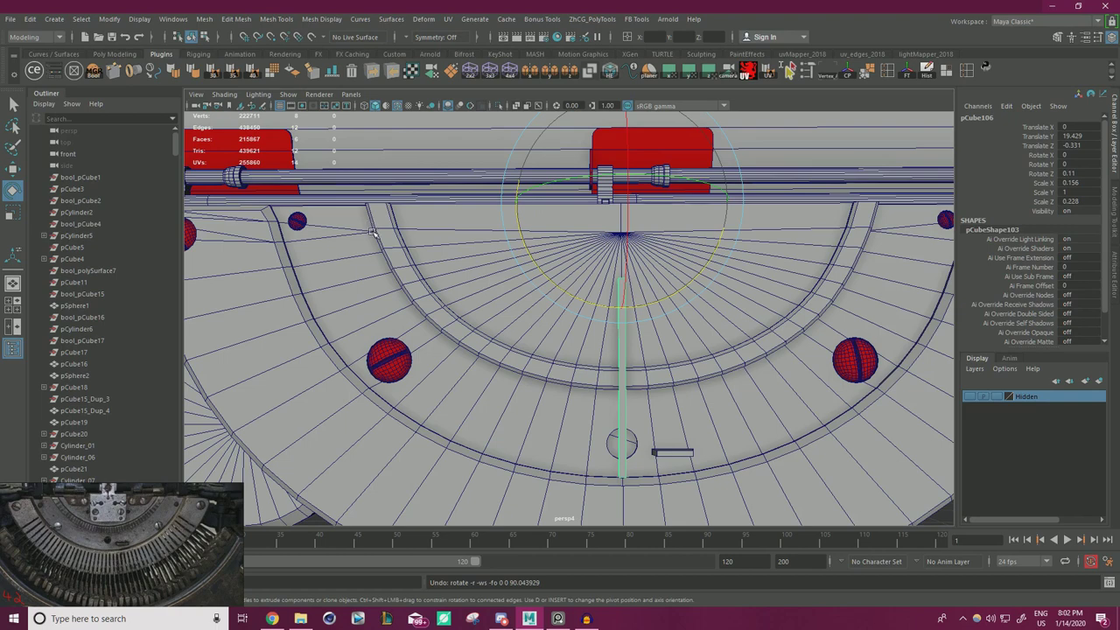
- Study the type-bar slots in the reference photo and rotate the block to 90 in Rotate Z
right_click_drag(110, 541, 389, 287)
scroll(318, 356, "up", 3)
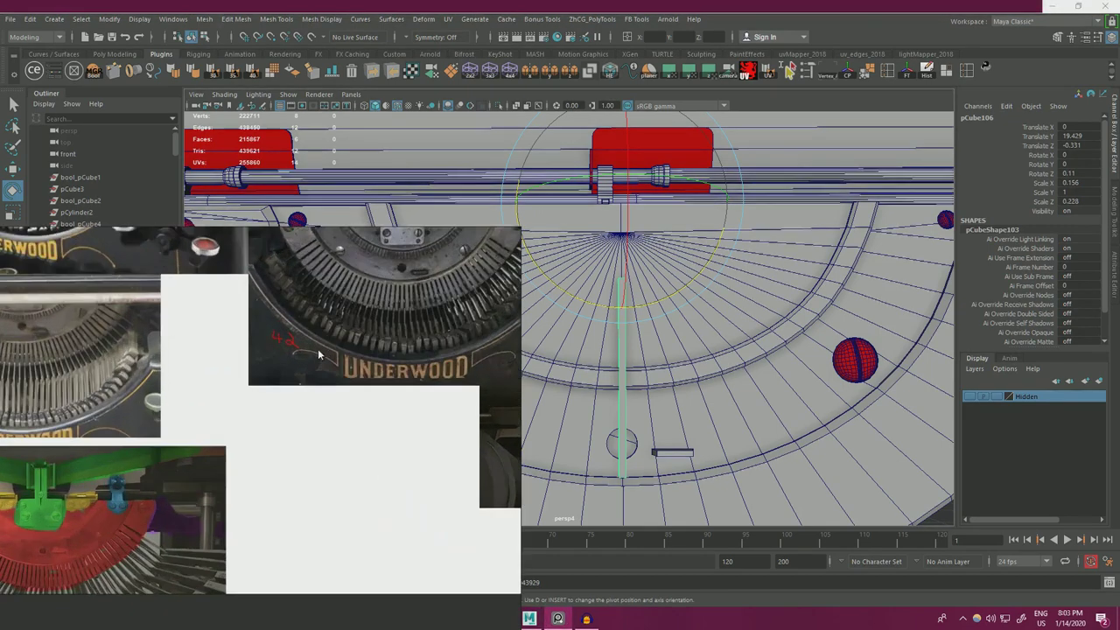
middle_click_drag(304, 315, 159, 466)
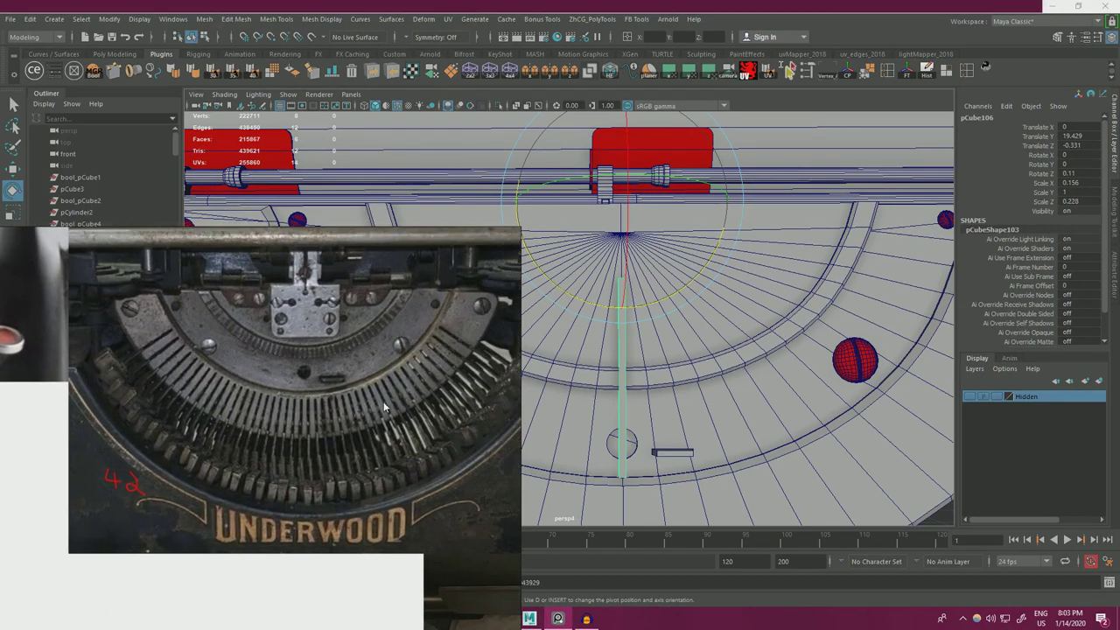
scroll(133, 495, "down", 5)
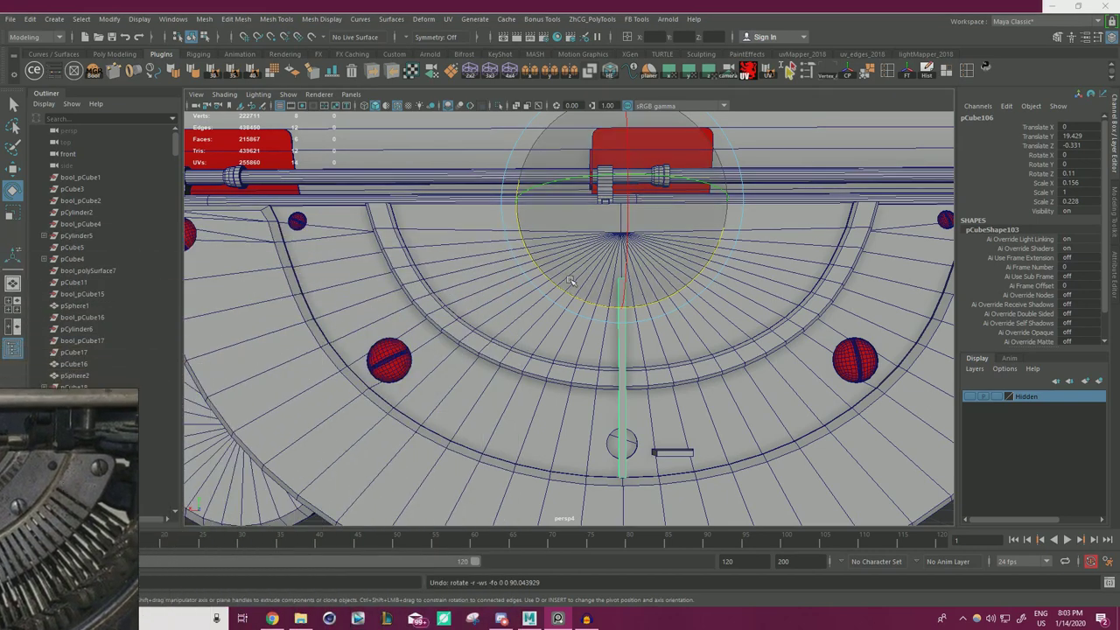
left_click_drag(602, 318, 527, 260)
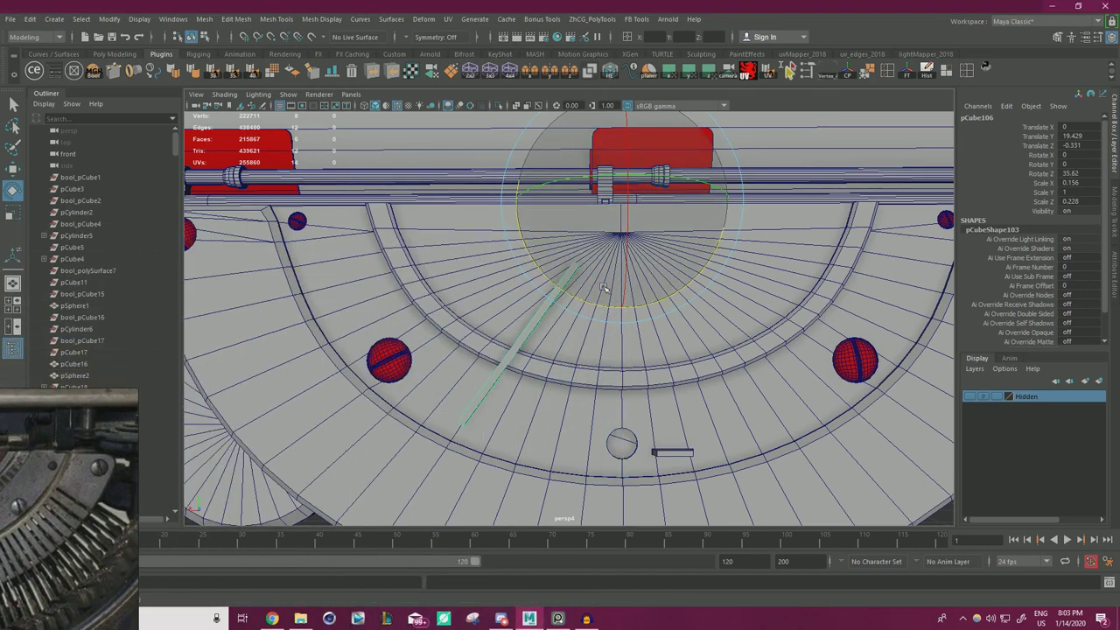
key("ctrl+z")
left_click_drag(573, 309, 535, 256)
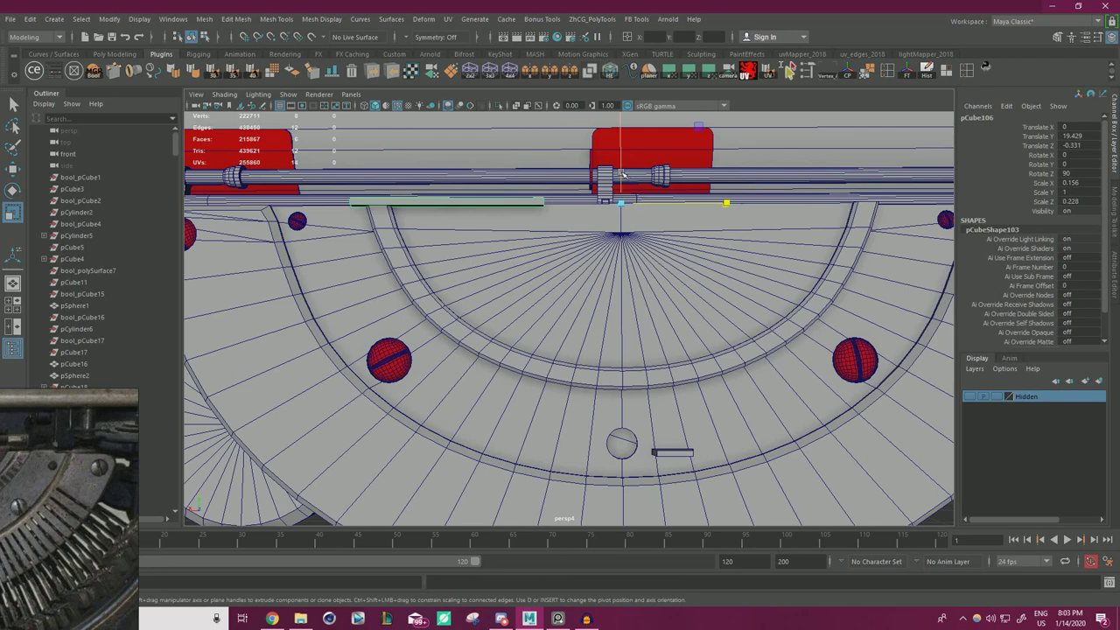
- Thin the block to 0.085 in Scale X and freeze its transformations
left_click_drag(622, 172, 625, 233)
middle_click_drag(624, 232, 624, 220)
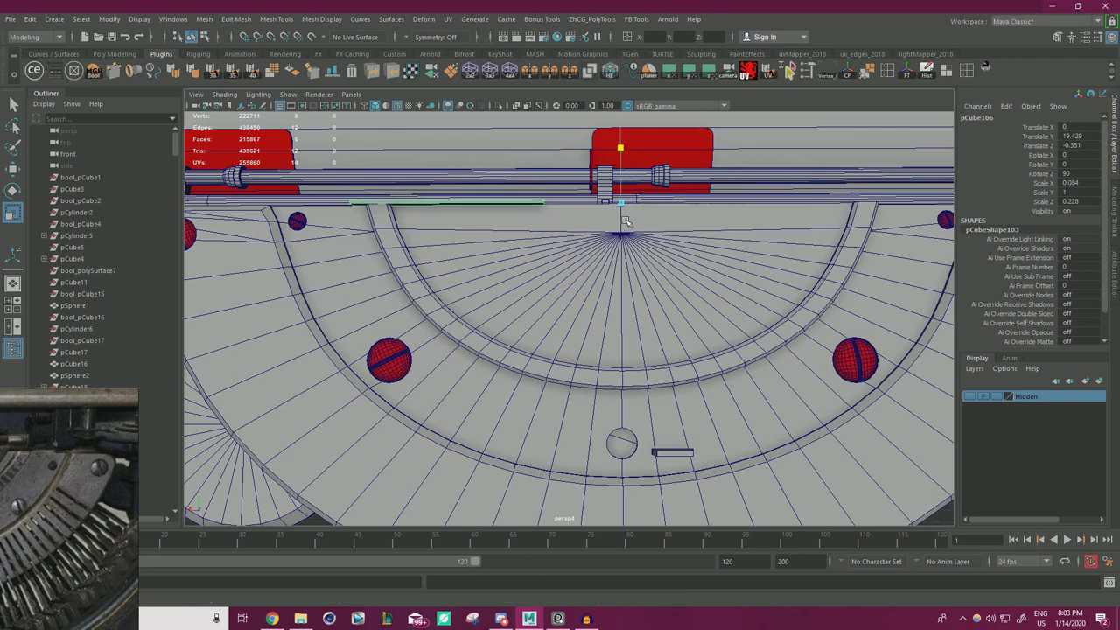
key("w")
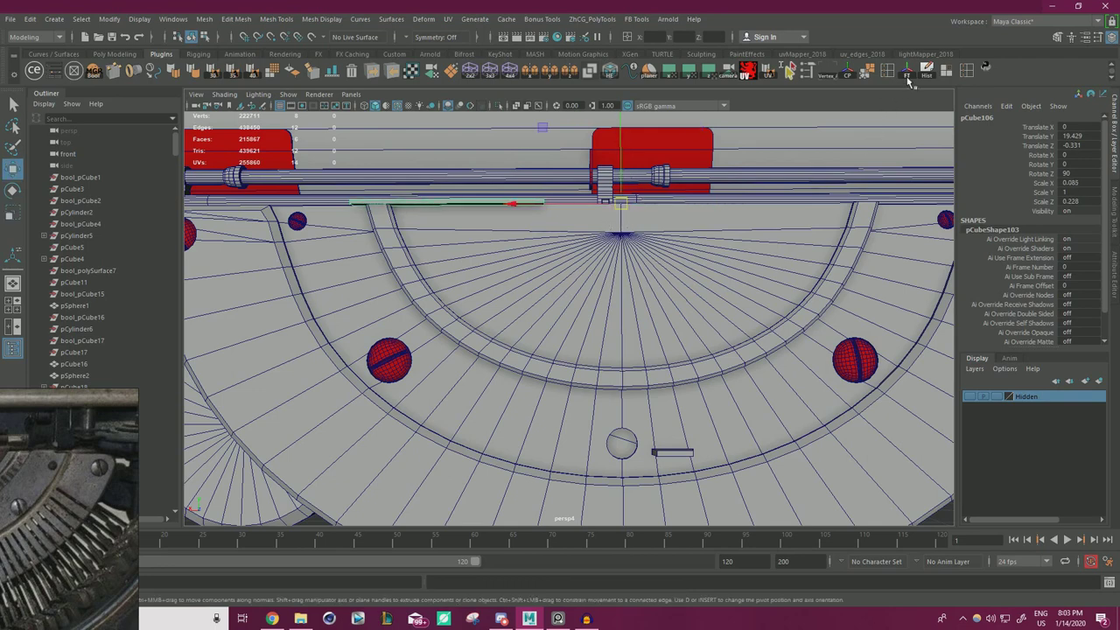
left_click(908, 76)
- Try to swing the block by -179.804 degrees around the plate's centre to the opposite edge
key("e")
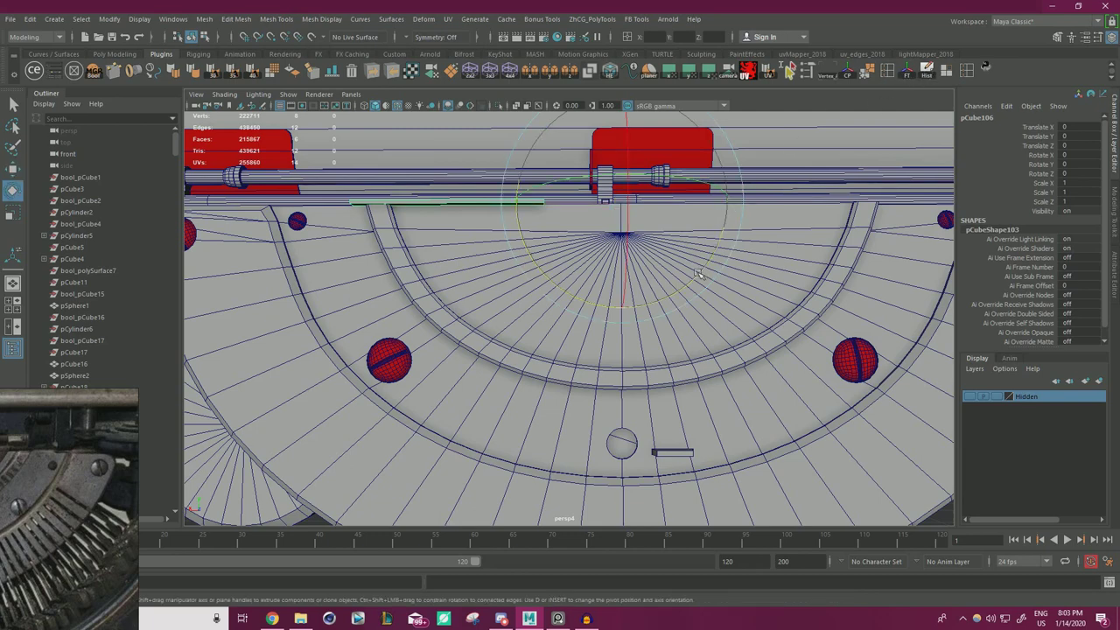
left_click_drag(697, 275, 527, 100)
key("ctrl+z")
- Following the reference photo, rotate the block to -4.987 in Rotate Z, freeze its transformations and delete its history
right_click_drag(64, 450, 365, 350)
scroll(290, 390, "down", 2)
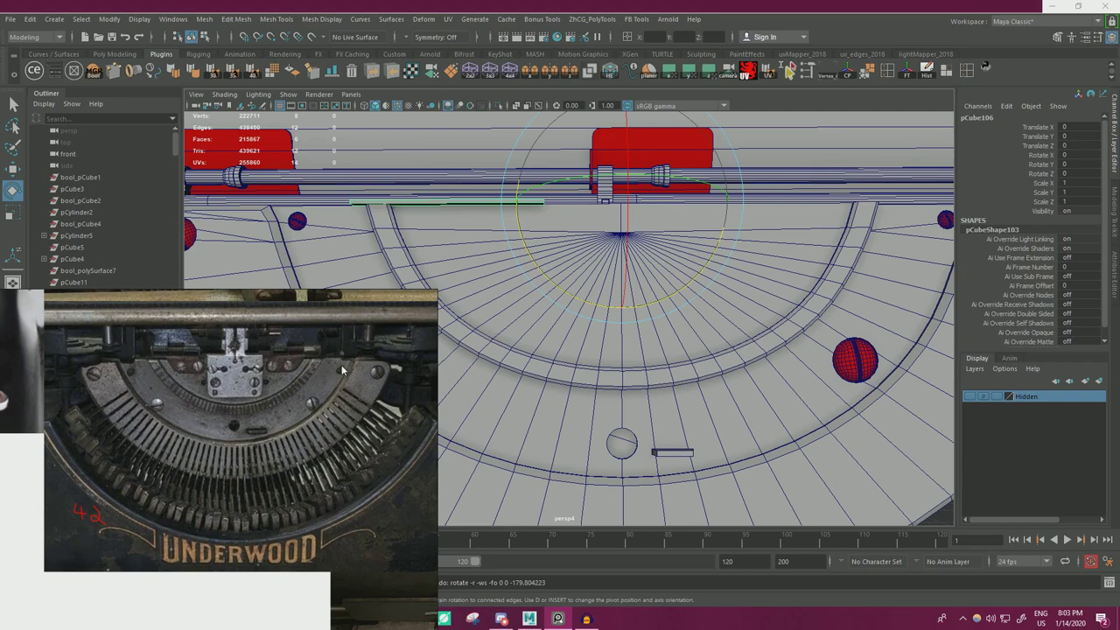
right_click_drag(342, 370, 258, 433)
left_click_drag(534, 264, 540, 275)
left_click(1080, 173)
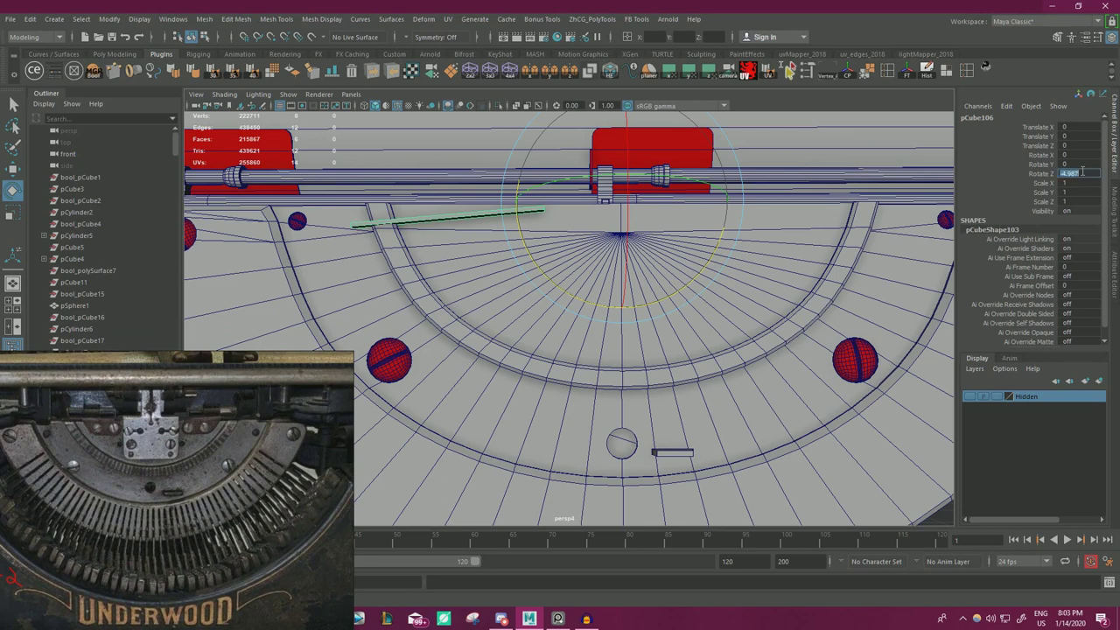
left_click(909, 73)
left_click(929, 72)
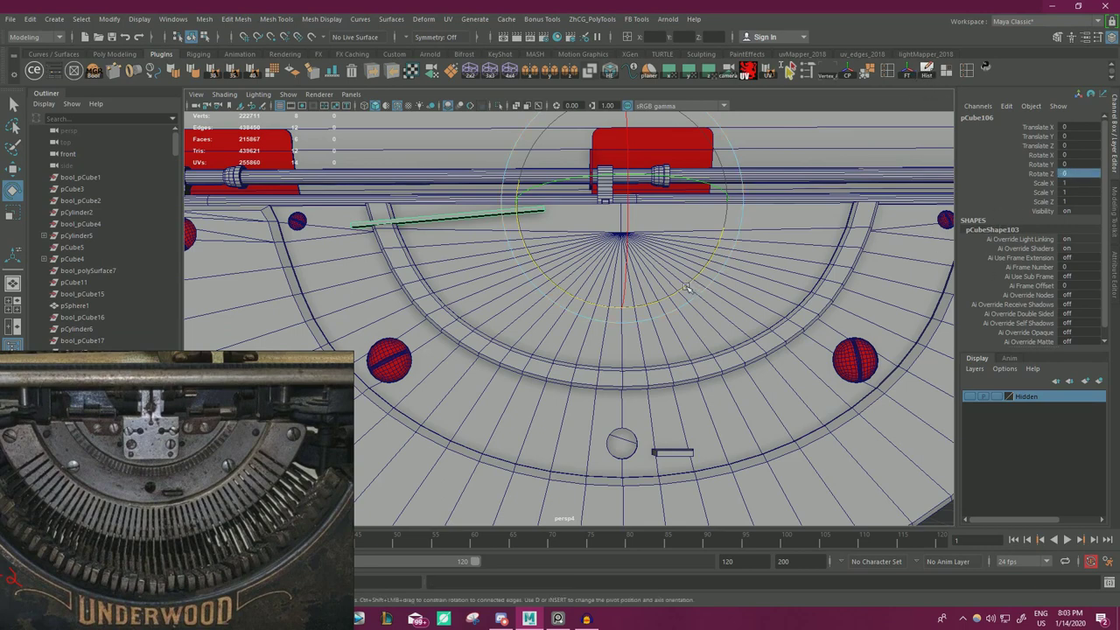
- Try to sweep the block around the plate, first to -46.934 in Rotate Z and on toward the opposite end, and undo both rotations
left_click_drag(684, 286, 1006, 213)
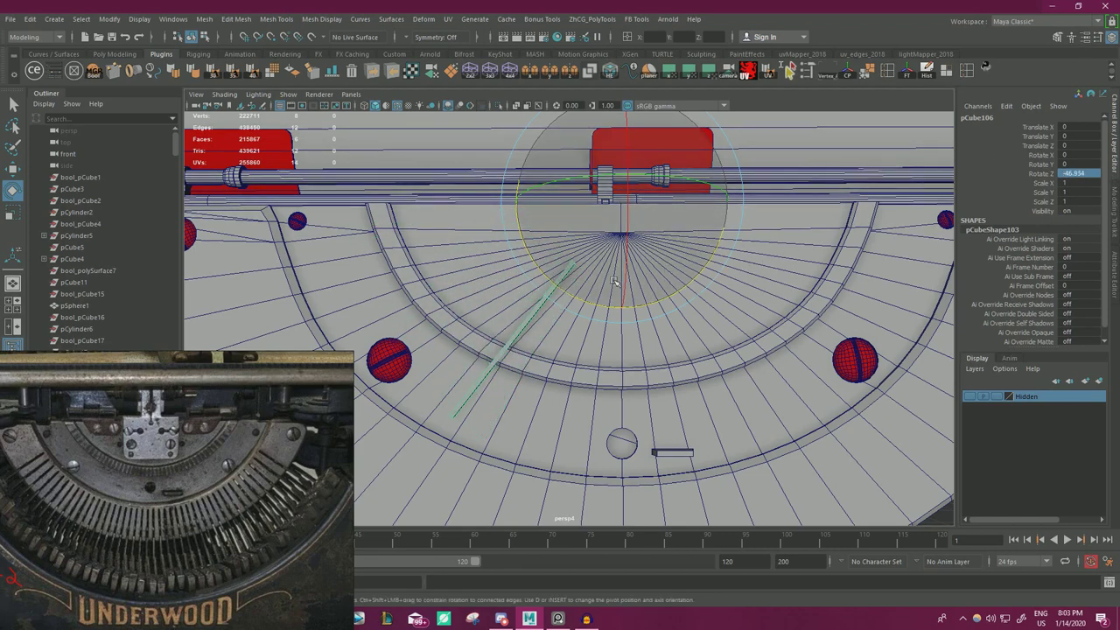
left_click_drag(584, 301, 853, 271)
middle_click_drag(855, 273, 953, 76)
left_click_drag(952, 73, 951, 135)
middle_click_drag(952, 135, 952, 138)
key("ctrl+z")
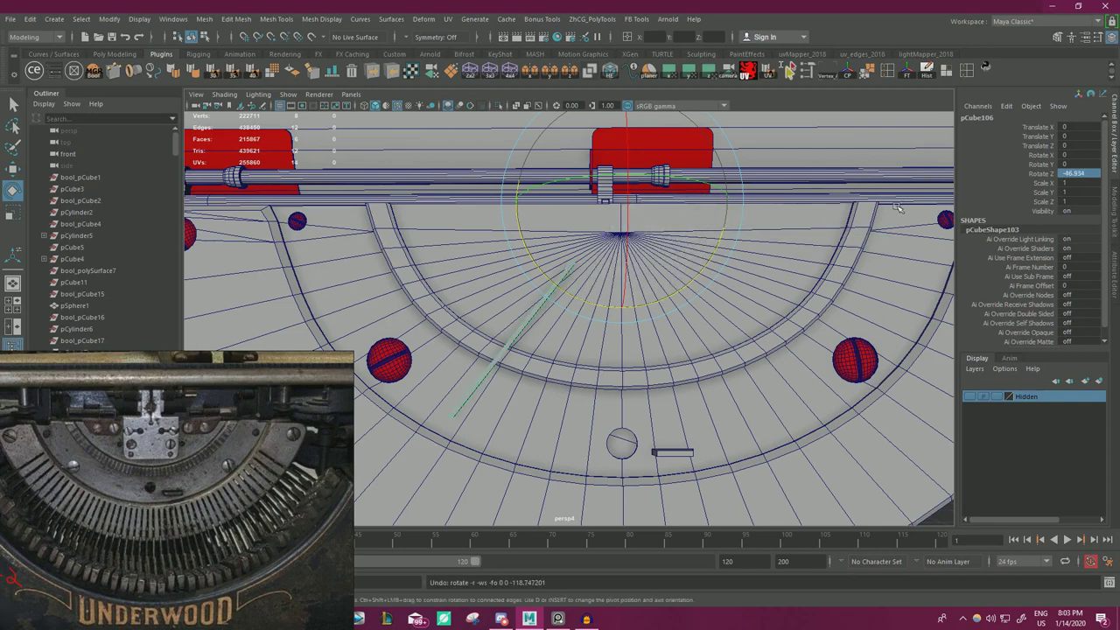
key("ctrl+z")
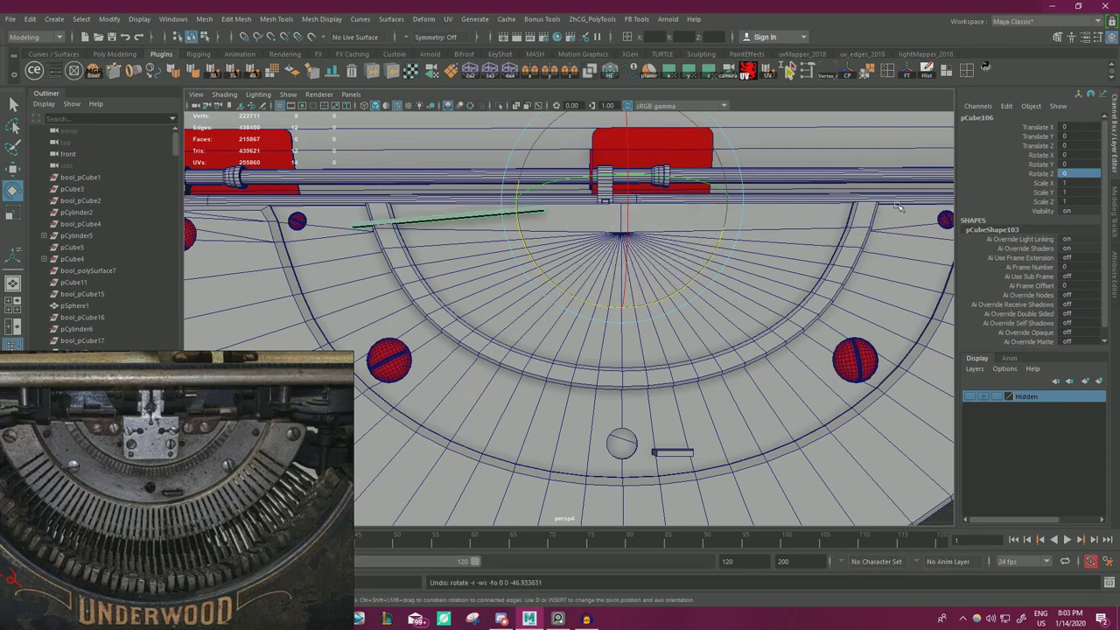
- Test the block's full sweep to the mirrored end of the plate at -170.304 in Rotate Z and undo the rotation
left_click_drag(557, 272, 529, 284)
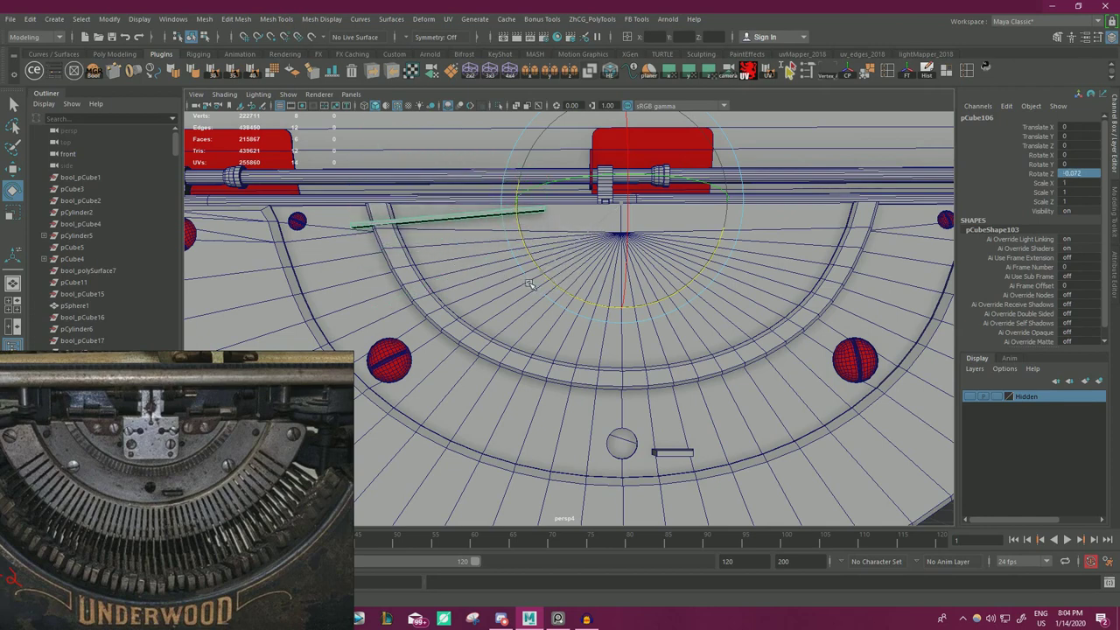
key("ctrl+z")
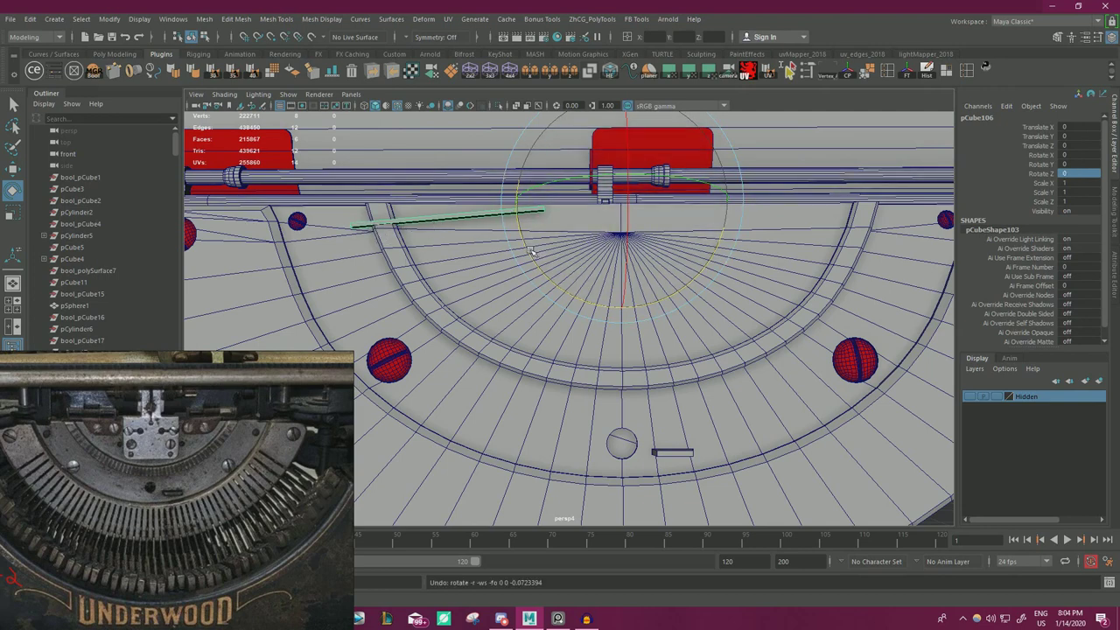
left_click_drag(530, 249, 895, 80)
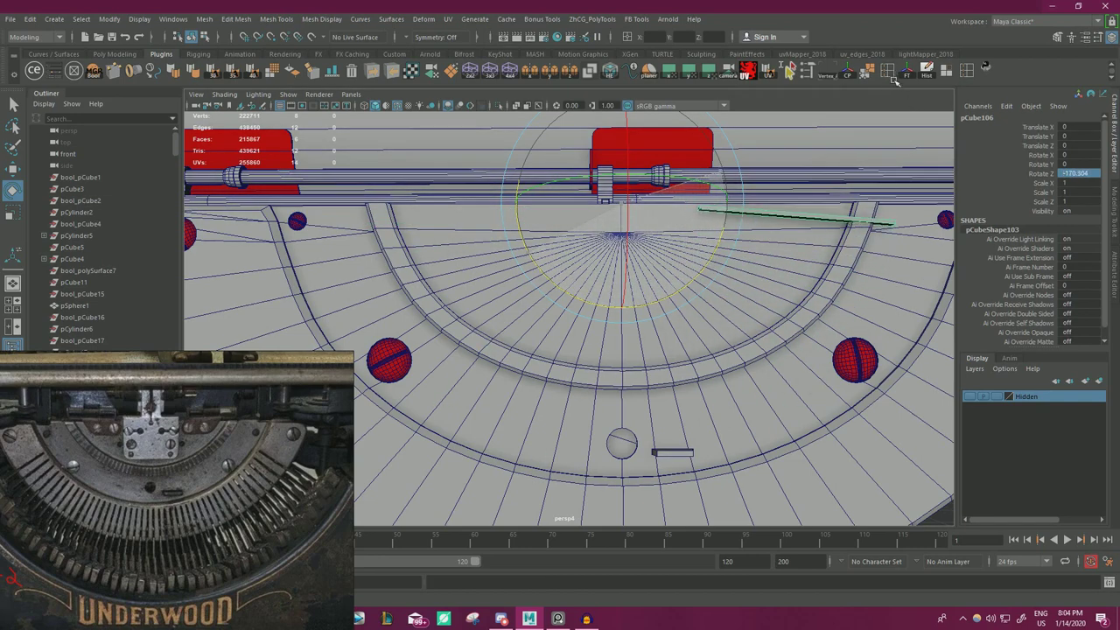
key("ctrl+z")
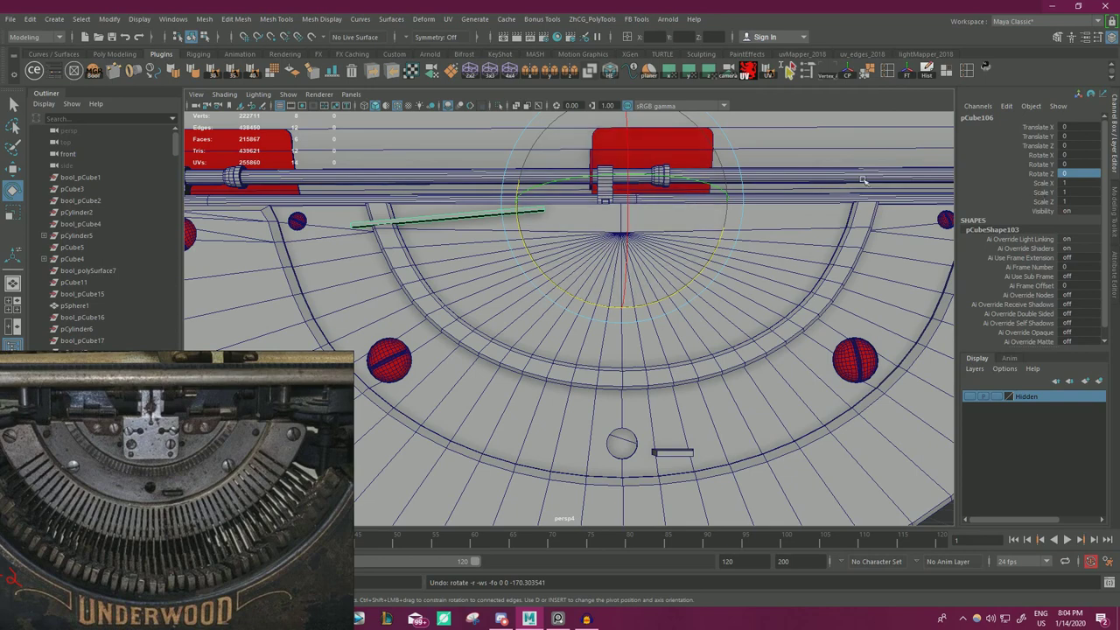
- Open the Duplicate Special options for the thin block, testing a Z rotation to -7.816 on it and undoing that rotation
middle_click_drag(145, 543, 186, 521)
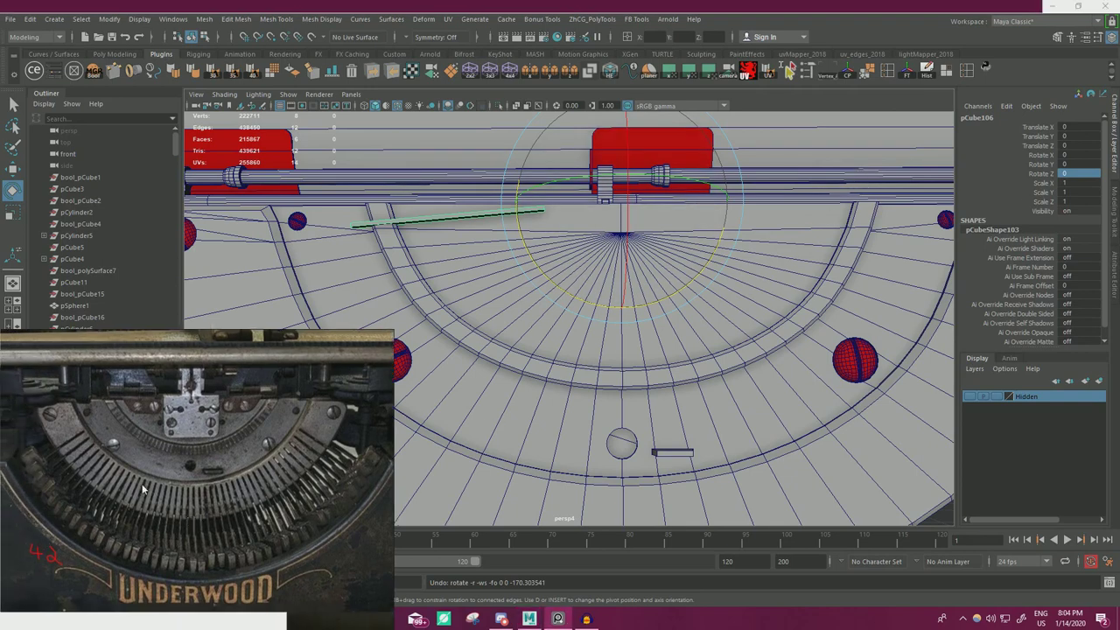
middle_click_drag(265, 436, 212, 466)
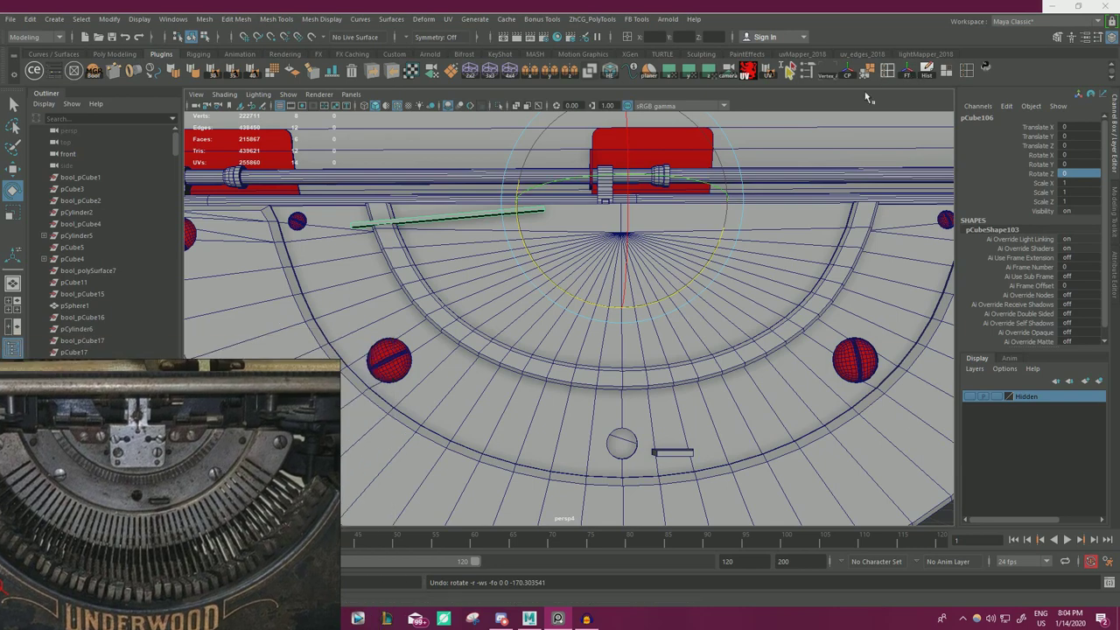
left_click(925, 72)
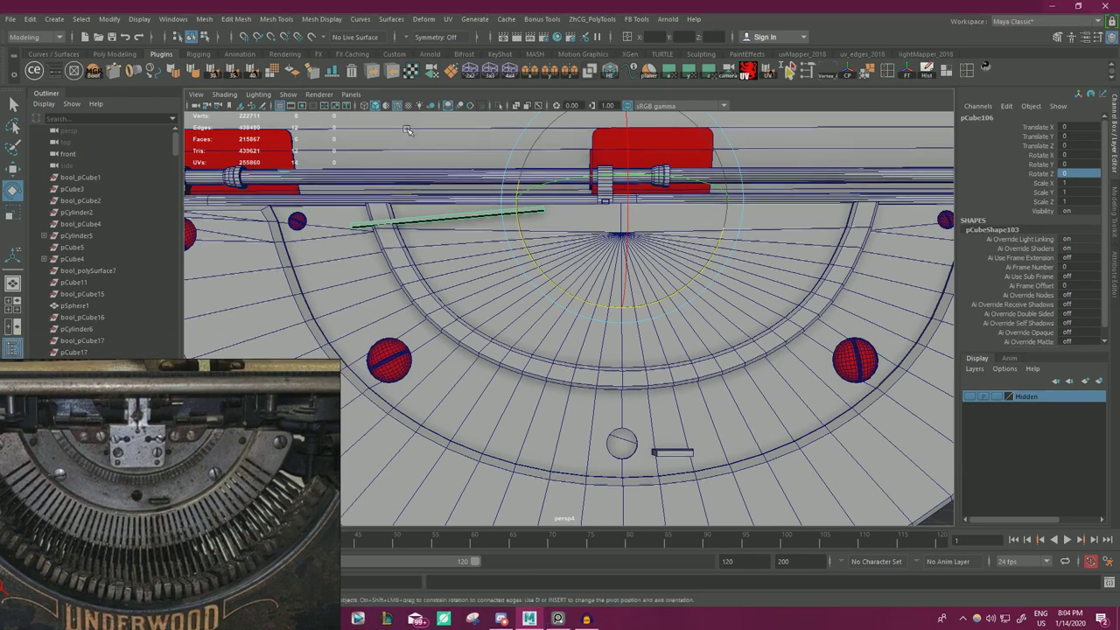
left_click(11, 20)
mouse_move(36, 23)
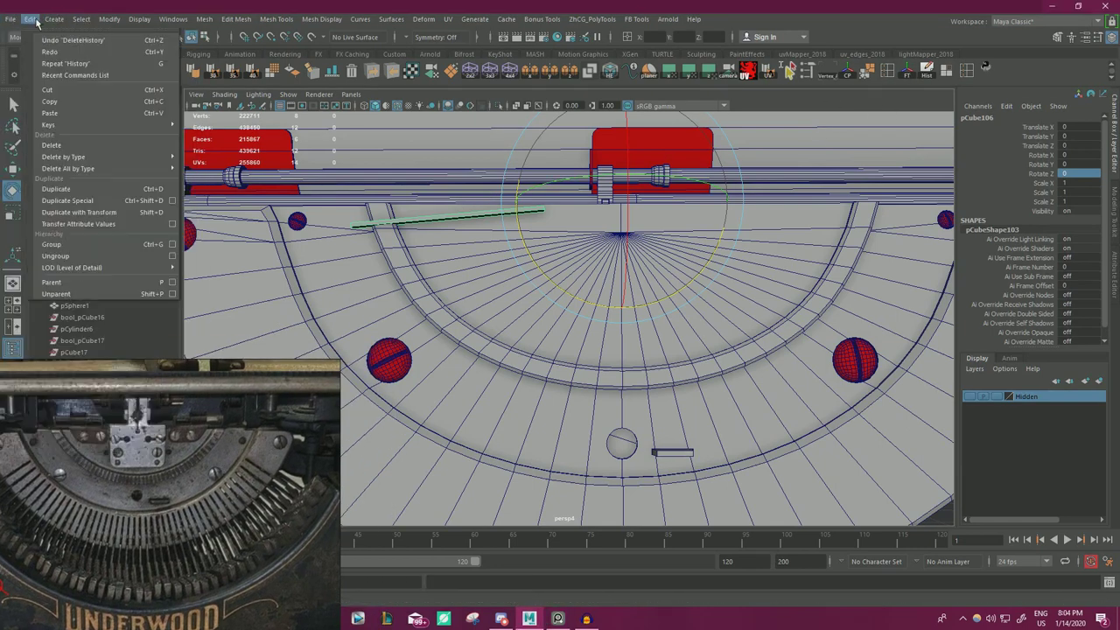
left_click(173, 200)
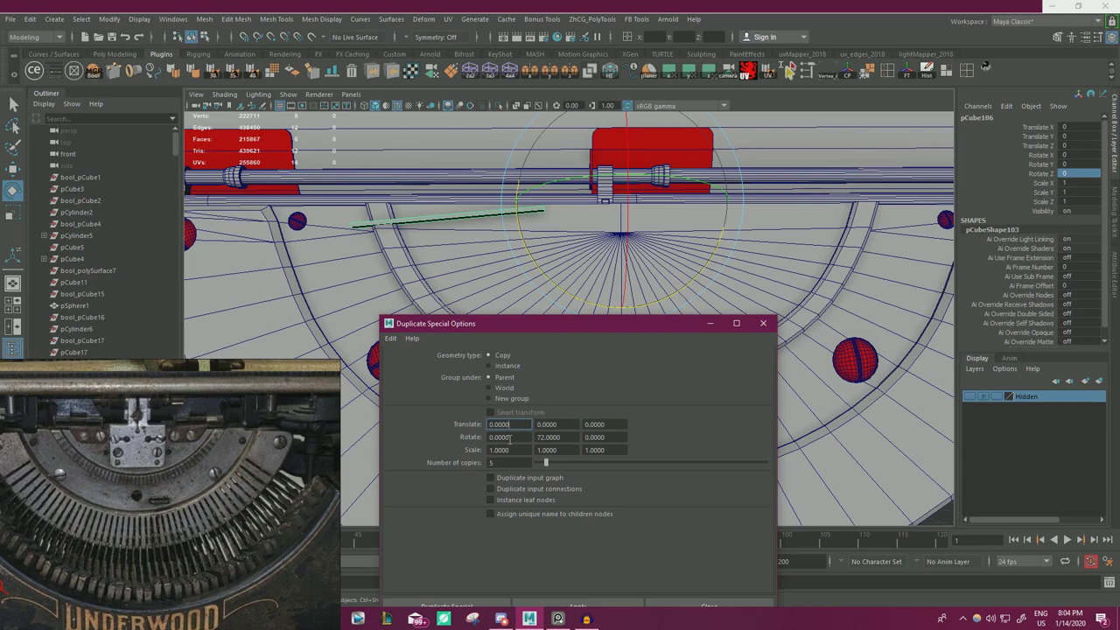
left_click_drag(558, 284, 575, 293)
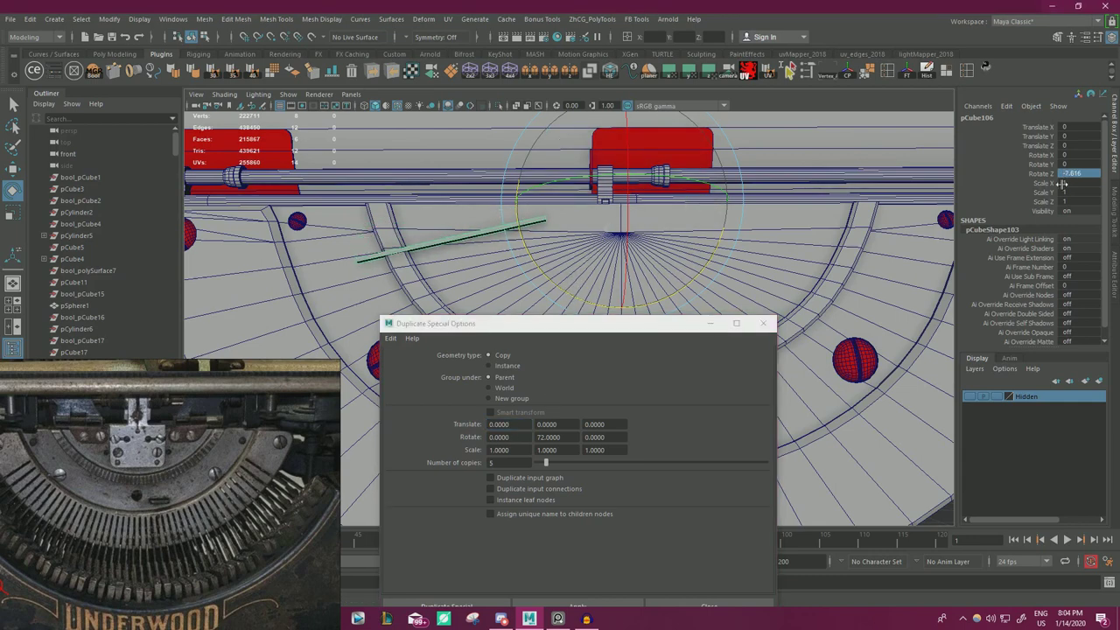
key("ctrl+z")
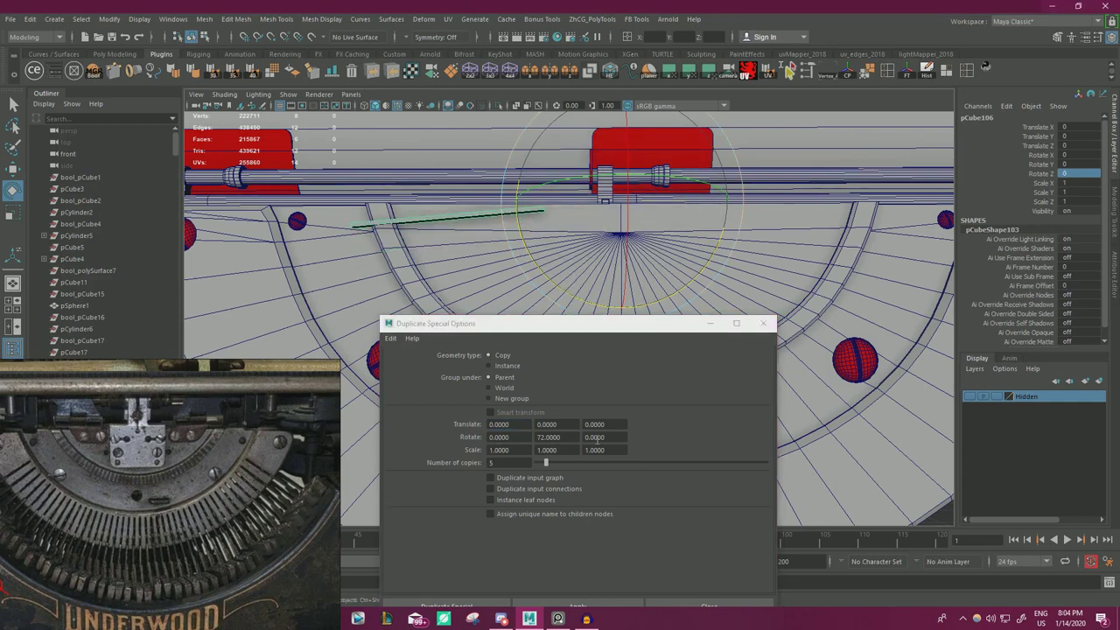
- Set the Duplicate Special rotation to 0 in Y and 170 in Z, with 42 copies
left_click(566, 441)
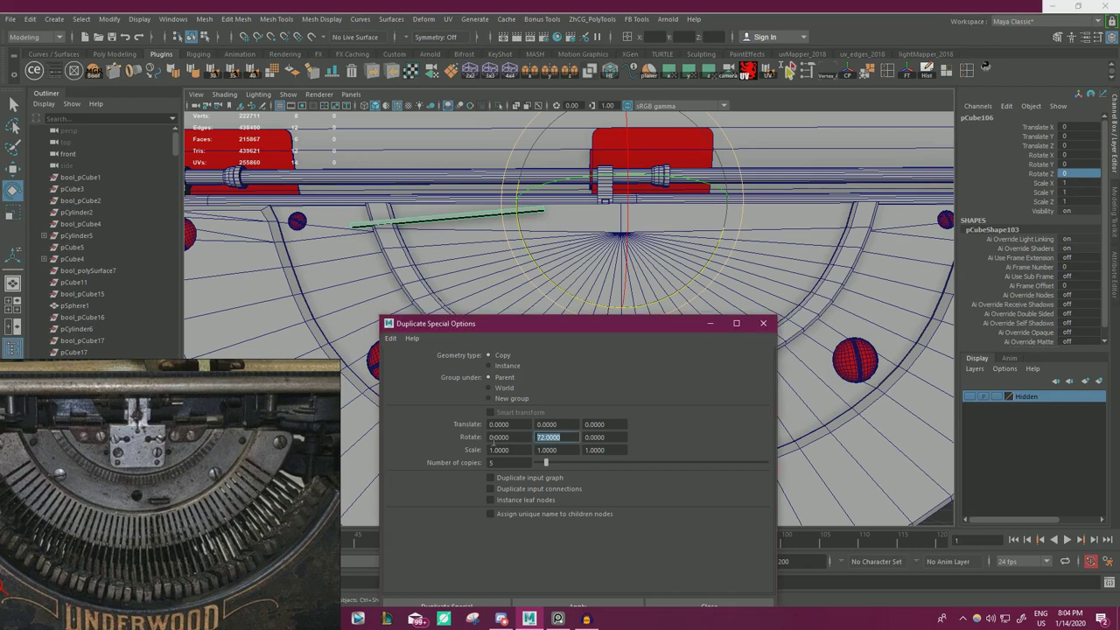
type("0")
key("Tab")
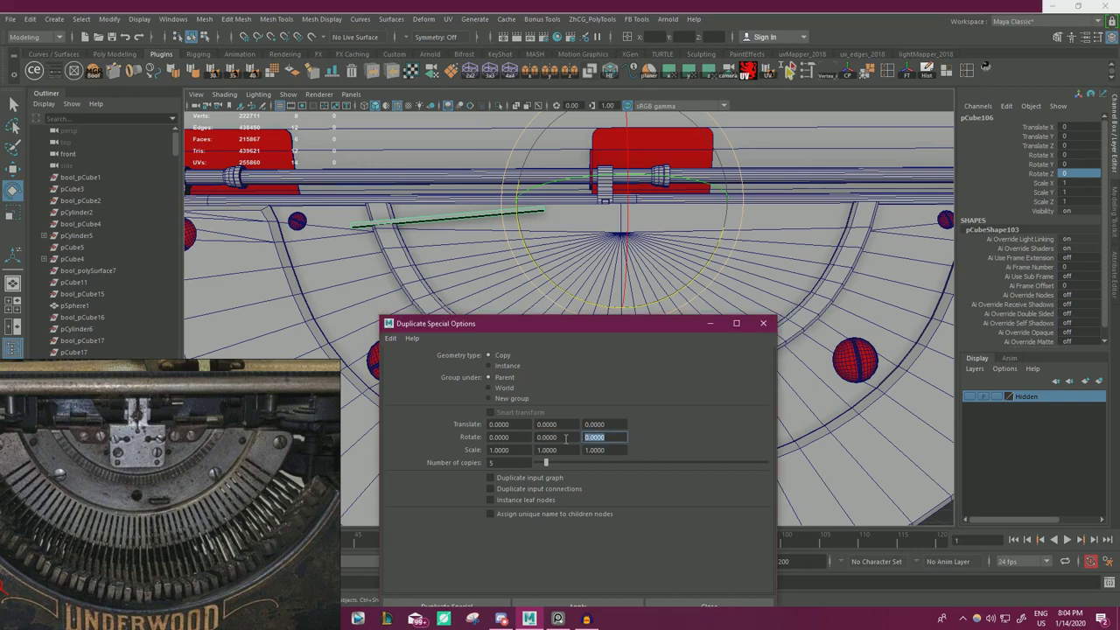
type("170")
left_click_drag(516, 465, 490, 468)
type("42")
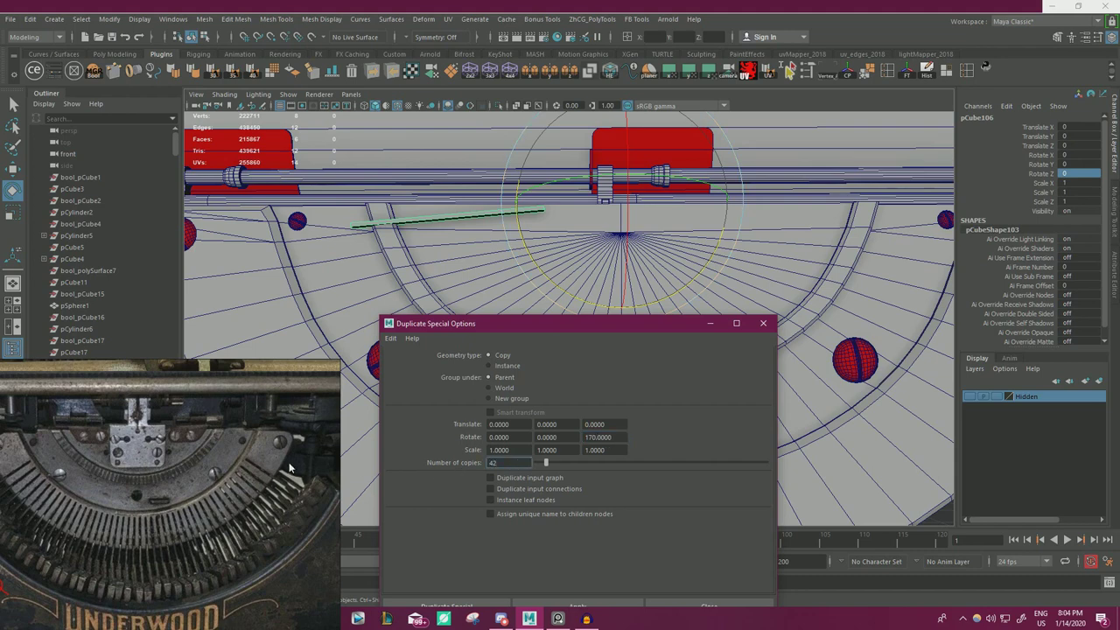
- Try duplicating the block 42 times with the 170-degree Z rotation around the plate's centre and undo the copies
right_click_drag(280, 463, 257, 444)
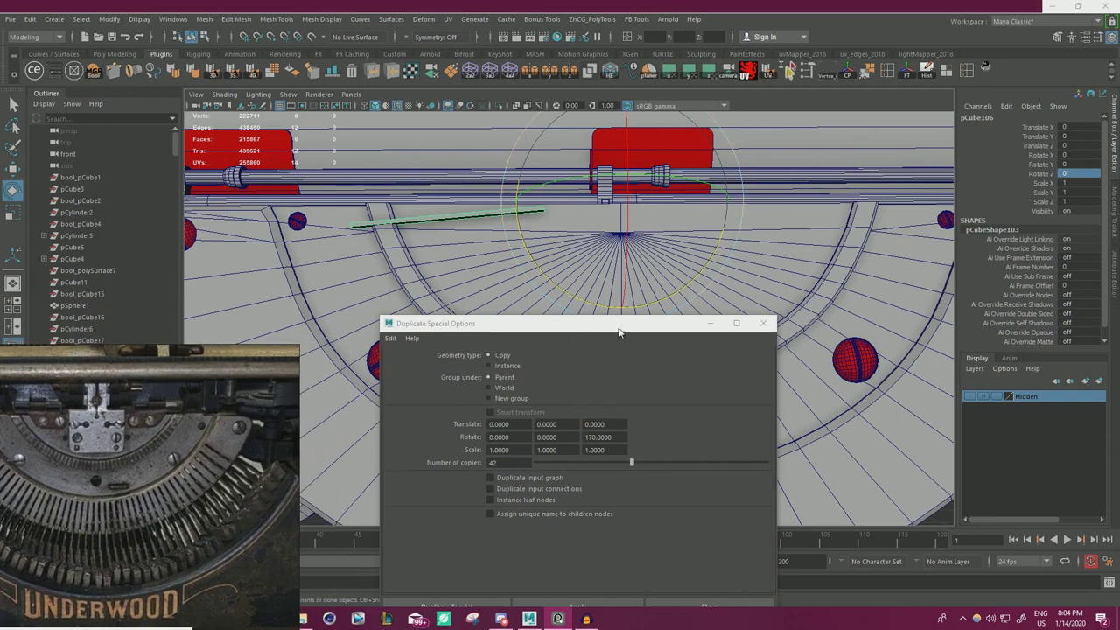
left_click_drag(618, 330, 770, 330)
left_click(772, 570)
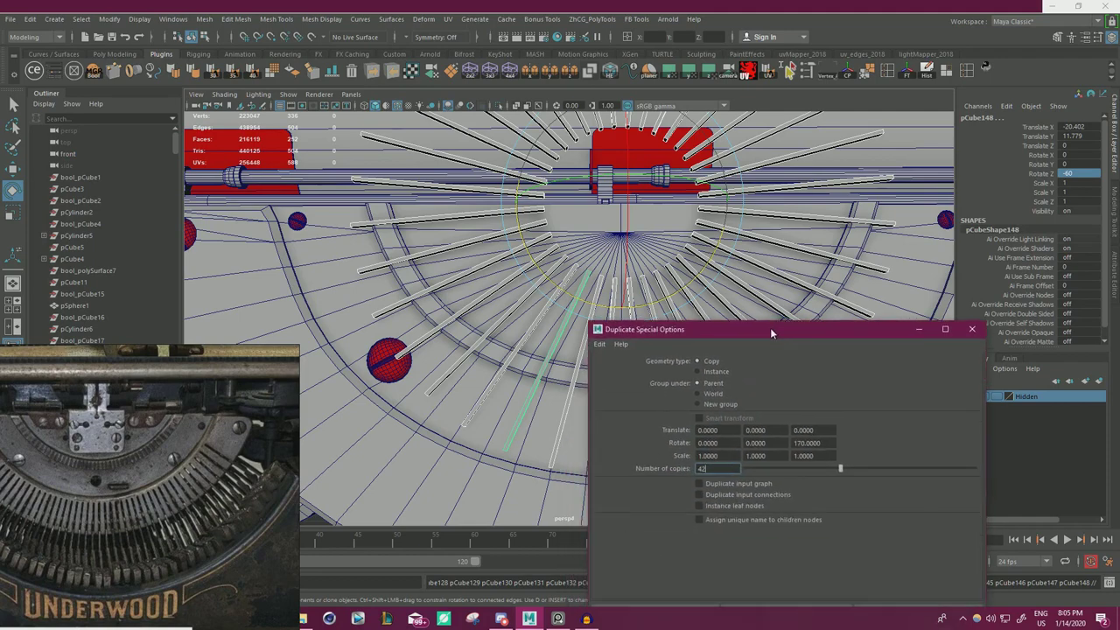
scroll(740, 253, "down", 3)
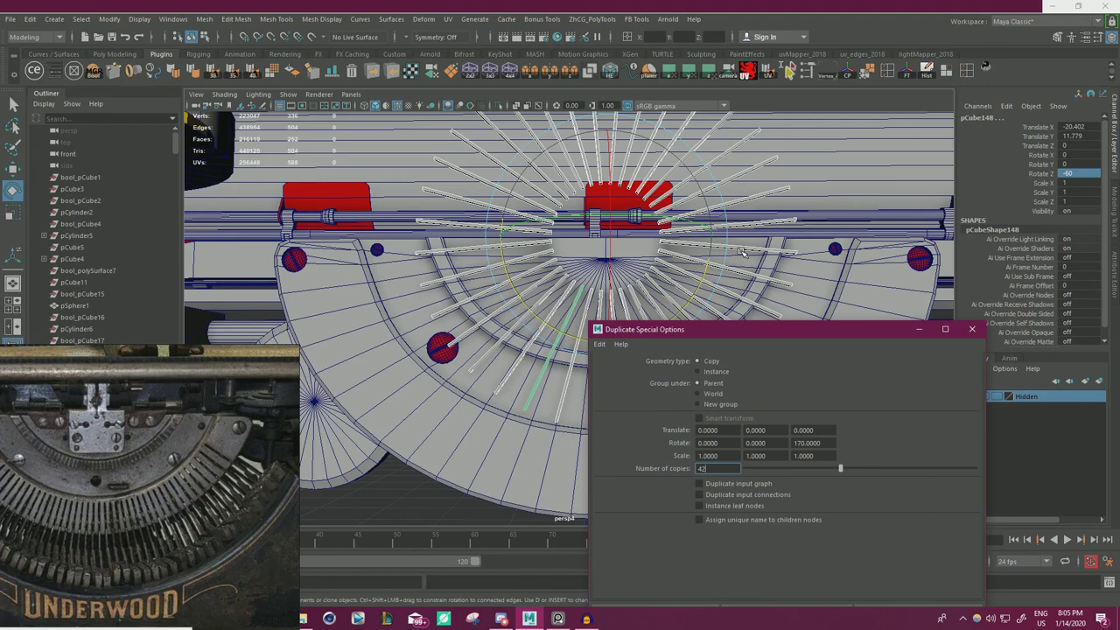
scroll(733, 269, "up", 2)
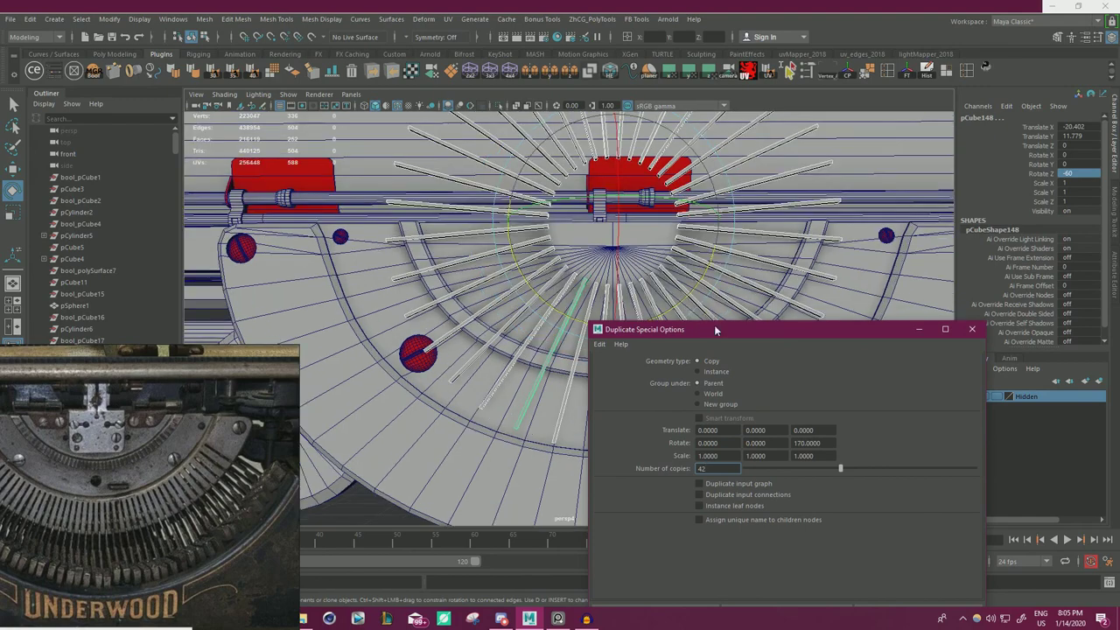
left_click_drag(716, 329, 798, 402)
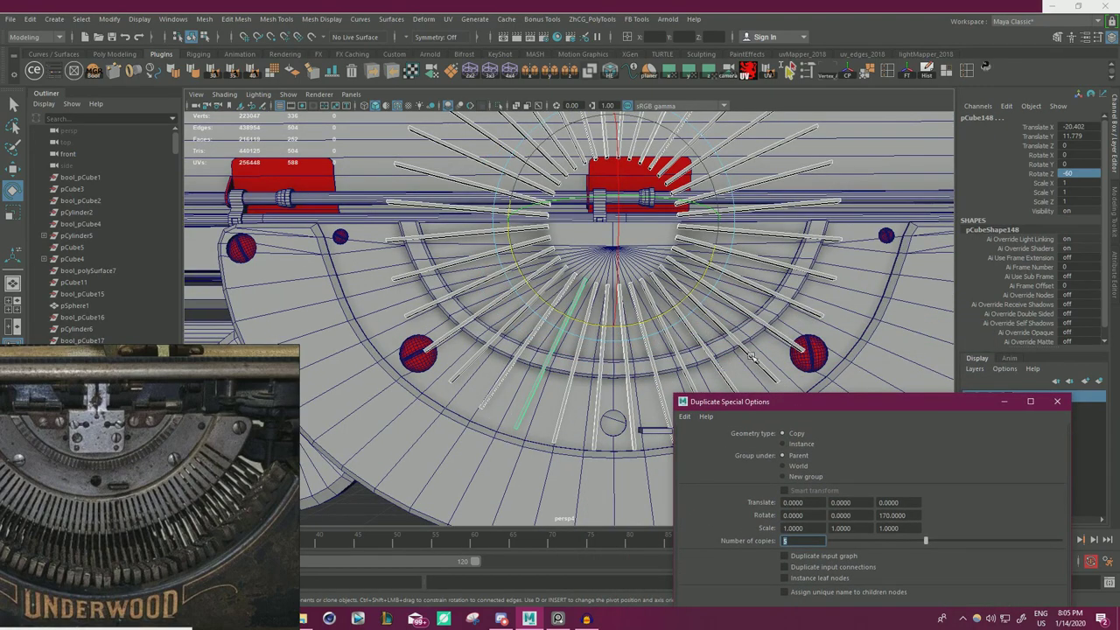
right_click_drag(751, 356, 742, 344, "alt")
key("ctrl+z")
left_click_drag(794, 402, 827, 236)
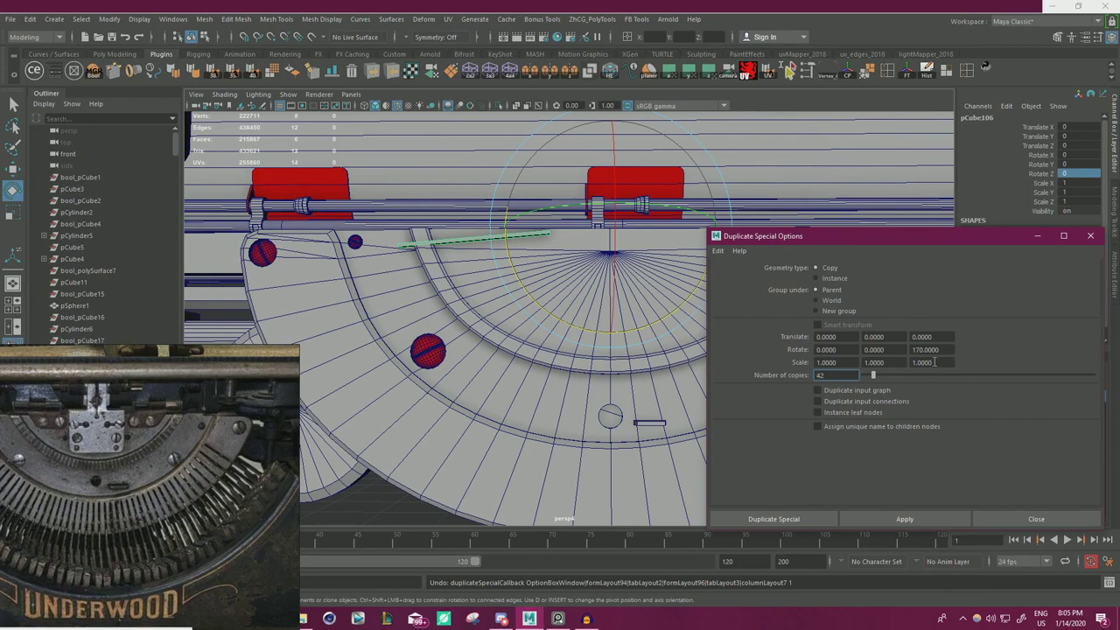
- Put the reference photo away and open the Windows Calculator beside the Duplicate Special options
left_click(281, 560)
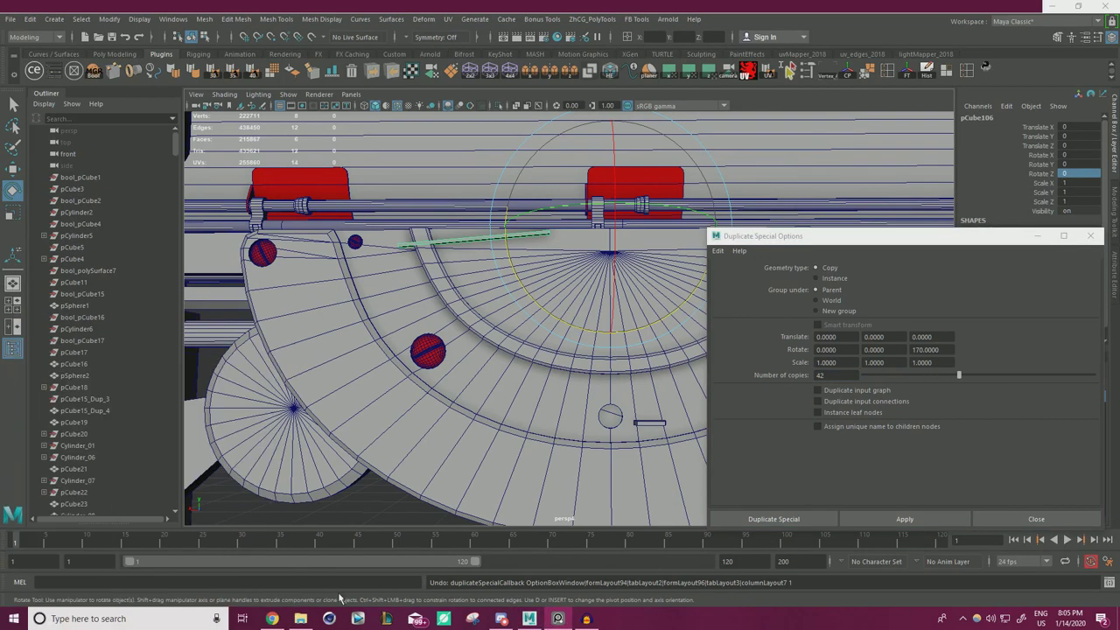
left_click(82, 619)
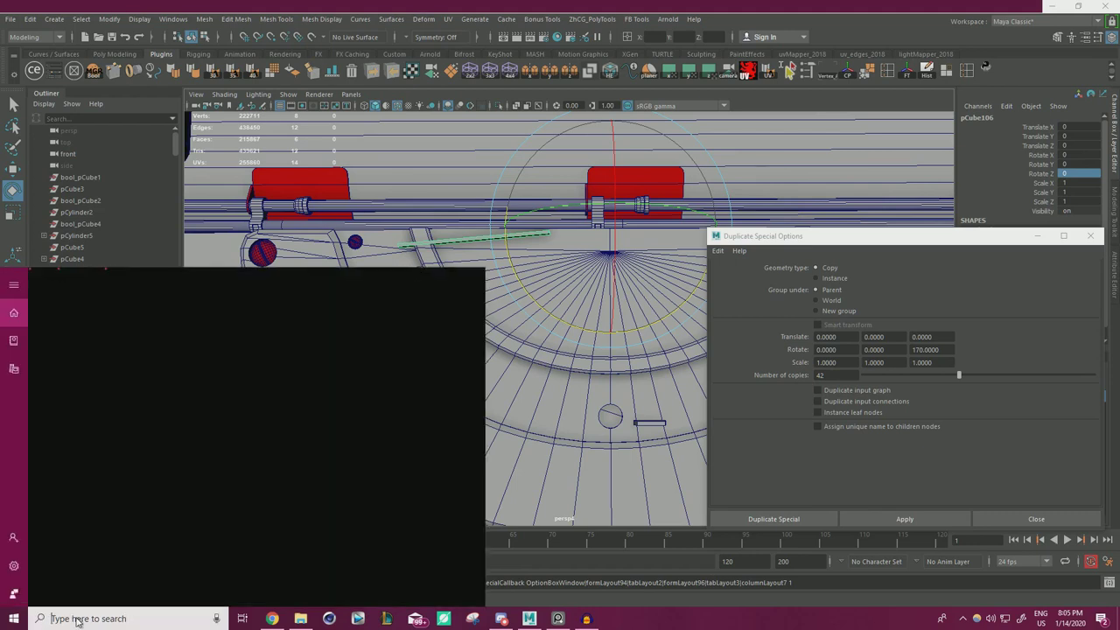
type("cl")
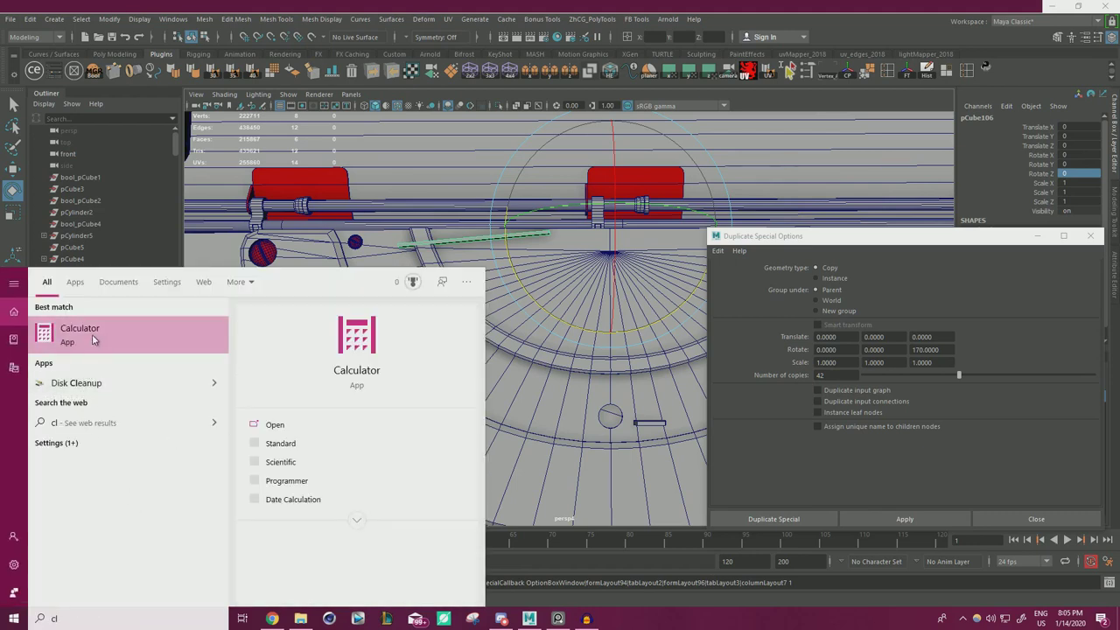
left_click(99, 340)
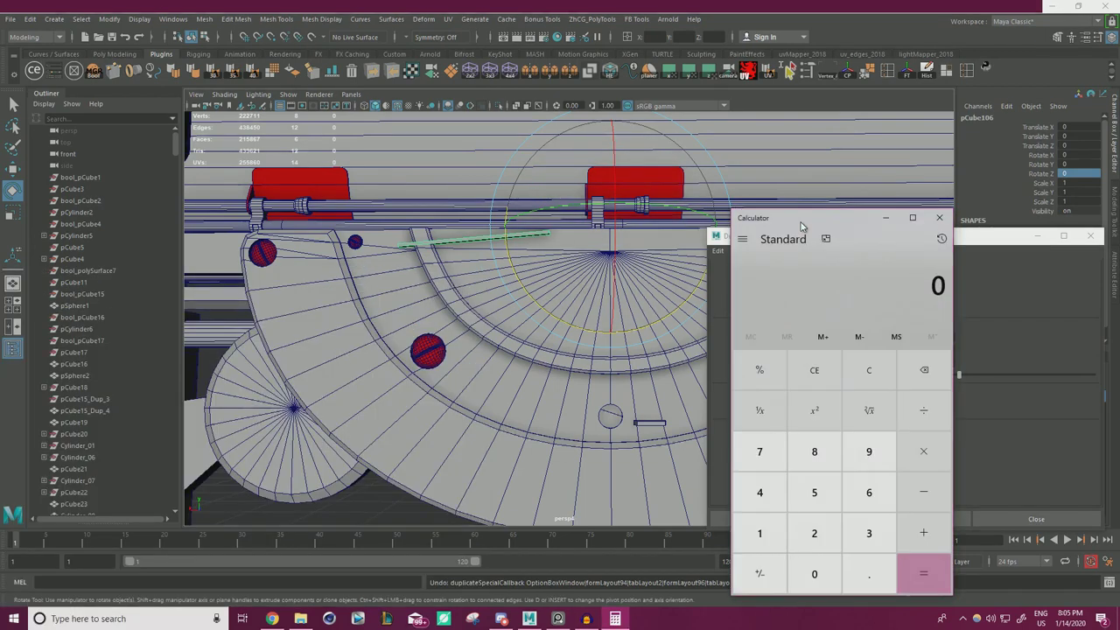
left_click_drag(805, 223, 105, 284)
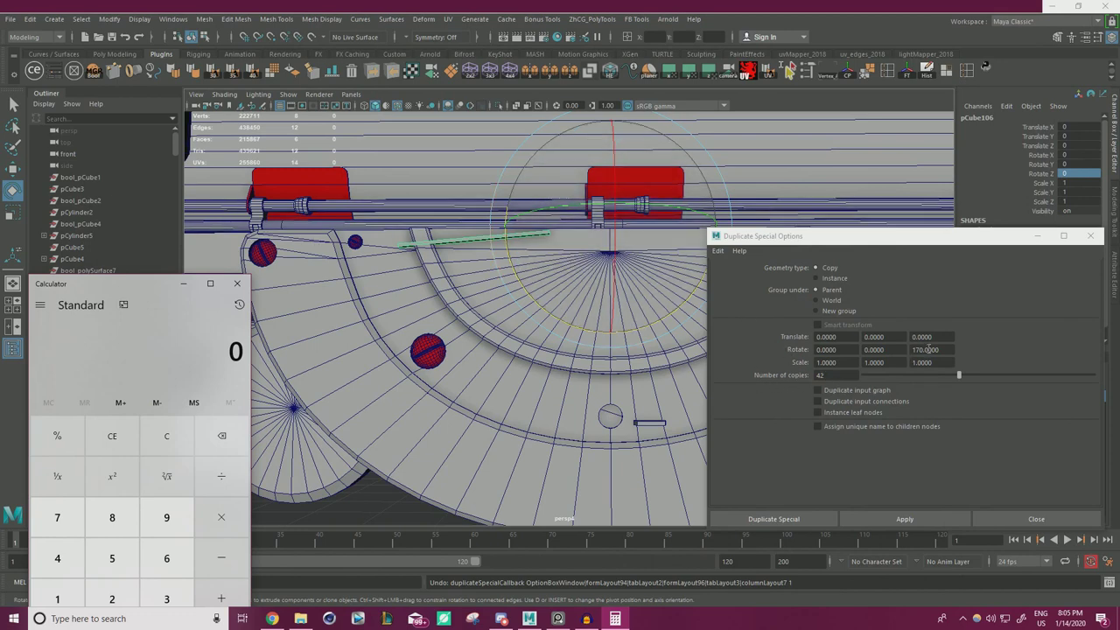
- Calculate the angle between neighbouring slots by dividing 170 by 42
left_click_drag(93, 284, 199, 203)
left_click(164, 508)
left_click(163, 436)
left_click(219, 556)
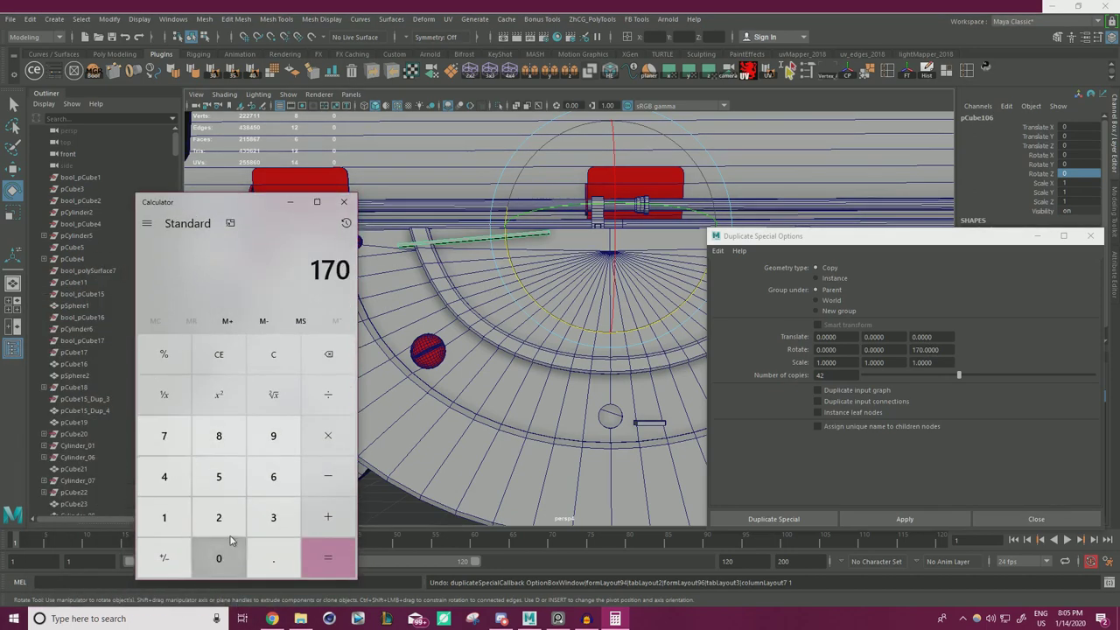
left_click(327, 396)
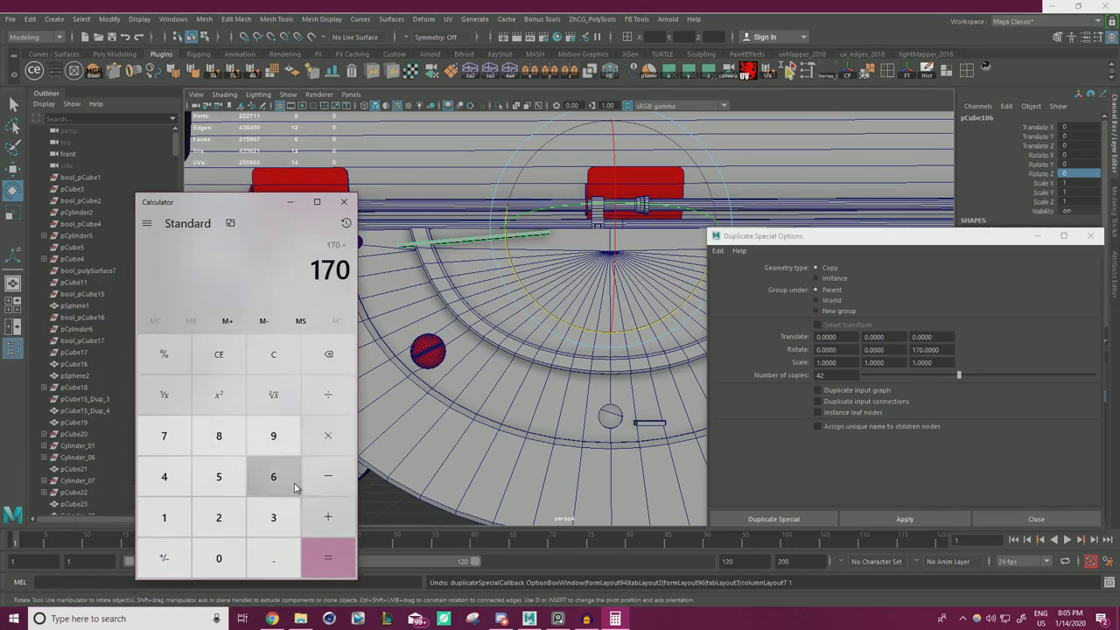
left_click(163, 477)
left_click(219, 523)
left_click(325, 558)
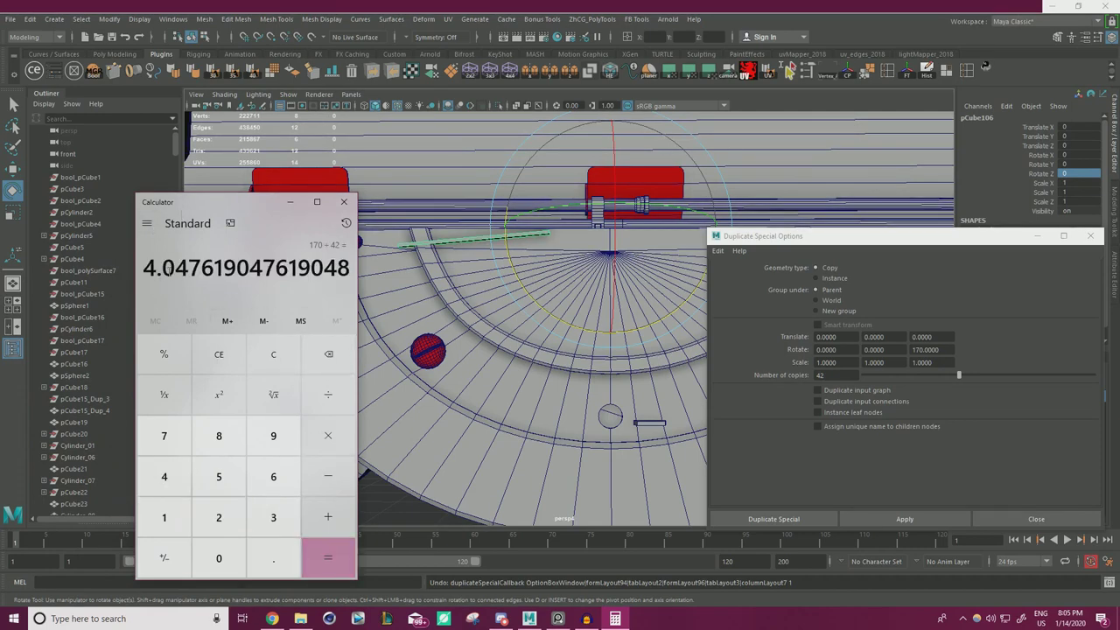
- Set the Duplicate Special Z rotation to 4.05, create the 42 copies of the block and undo them
left_click_drag(220, 208, 0, 217)
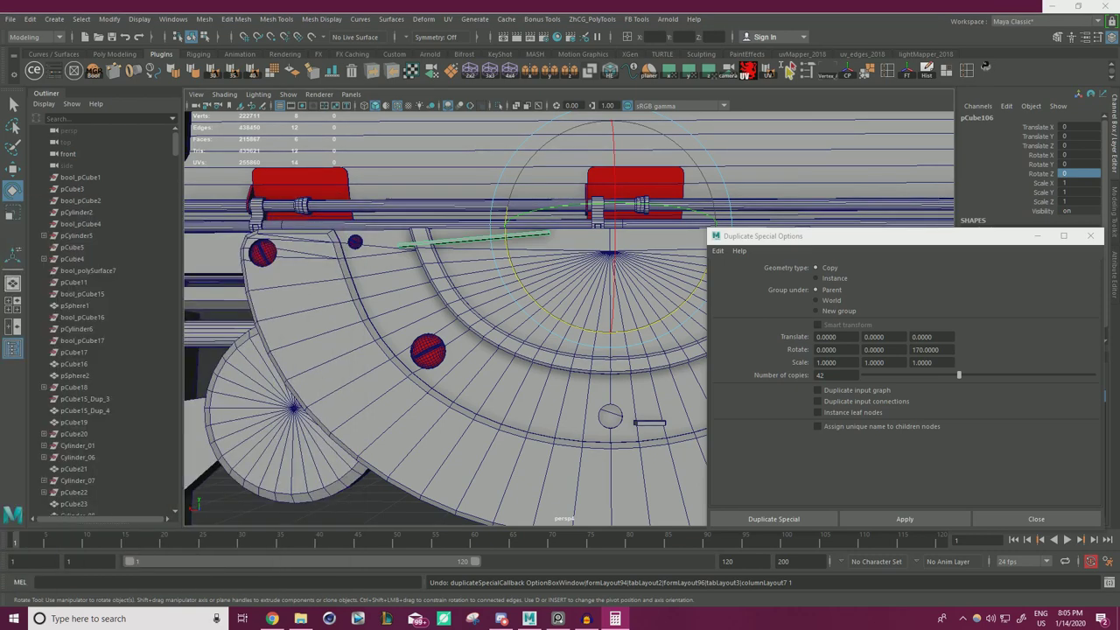
left_click_drag(951, 349, 805, 337)
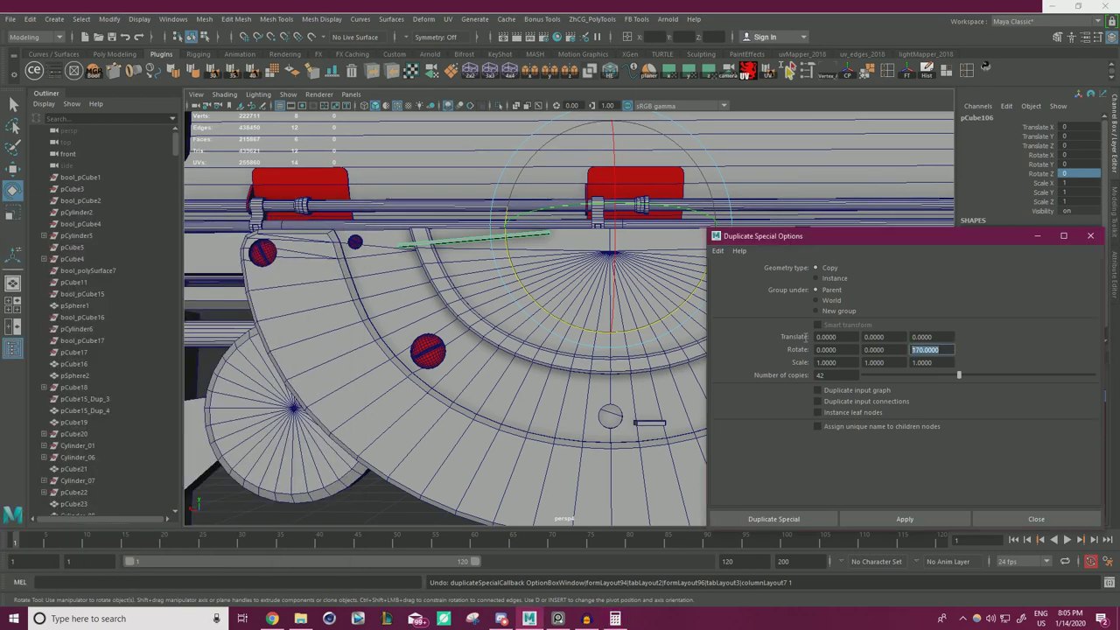
type("4.05")
left_click(843, 350)
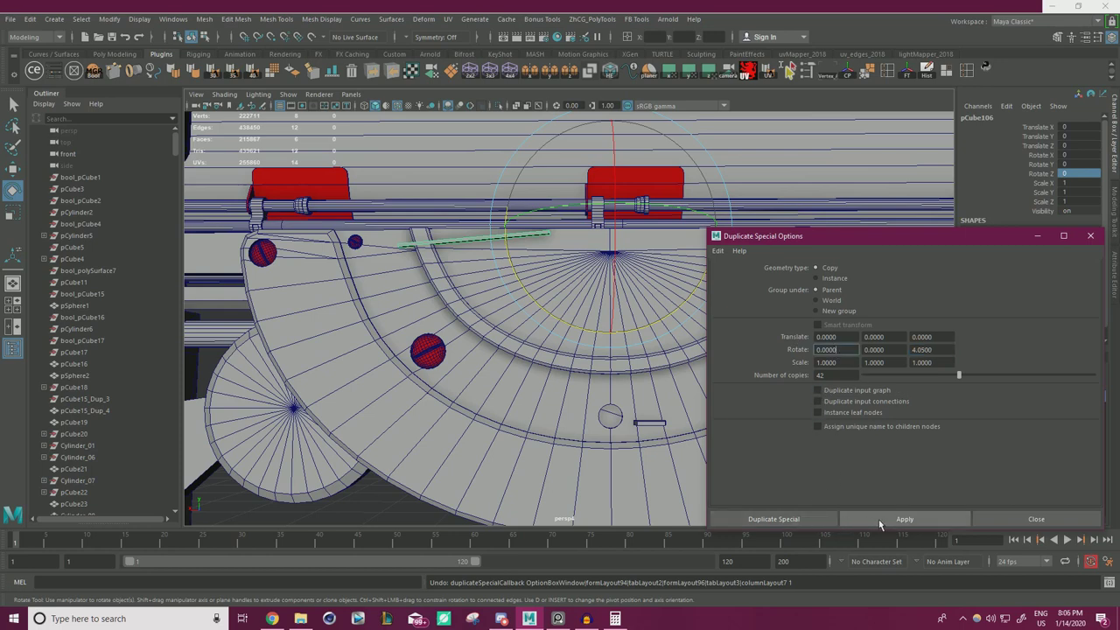
left_click(880, 521)
left_click_drag(873, 233, 797, 278)
key("ctrl+z")
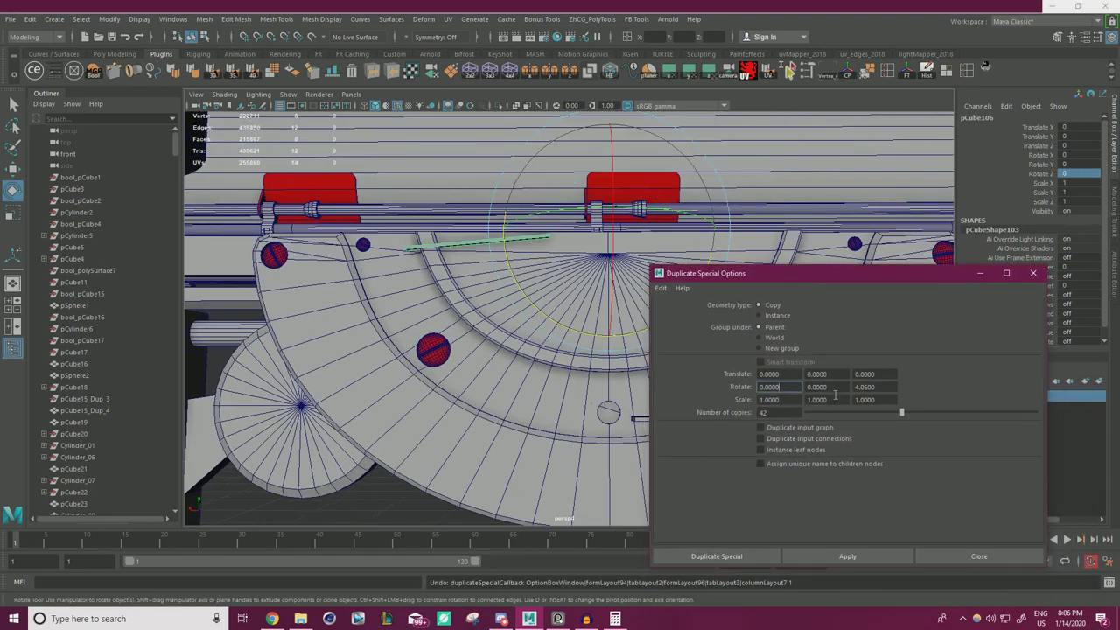
- Reverse the Duplicate Special Z rotation to -4.05, fan 42 copies of the block around the plate and undo the copies
left_click(856, 387)
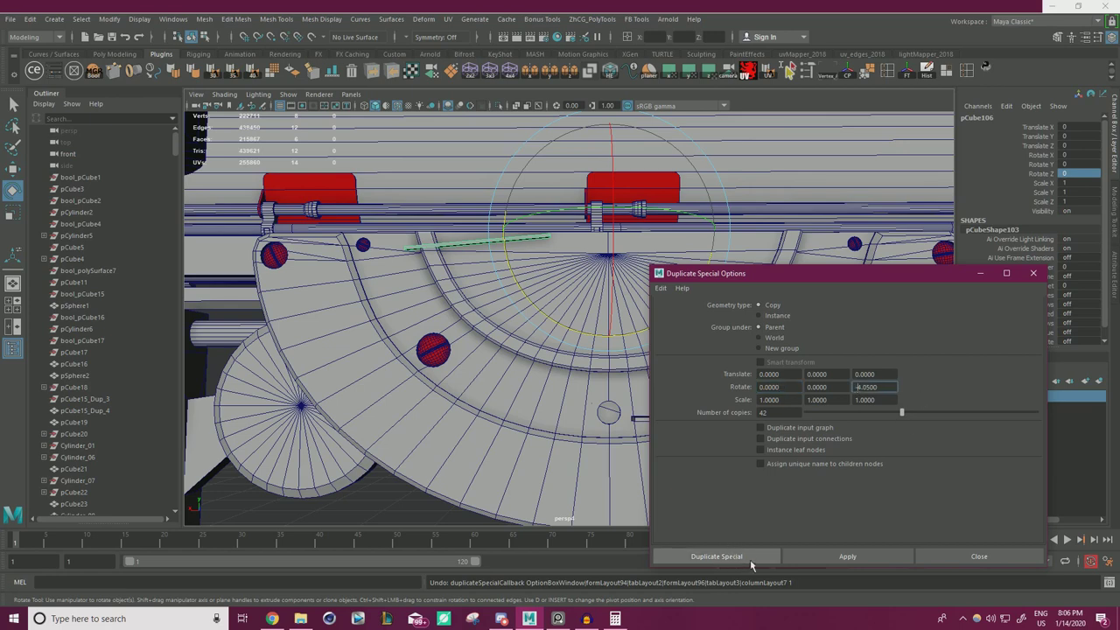
left_click(827, 556)
left_click_drag(828, 273, 856, 445)
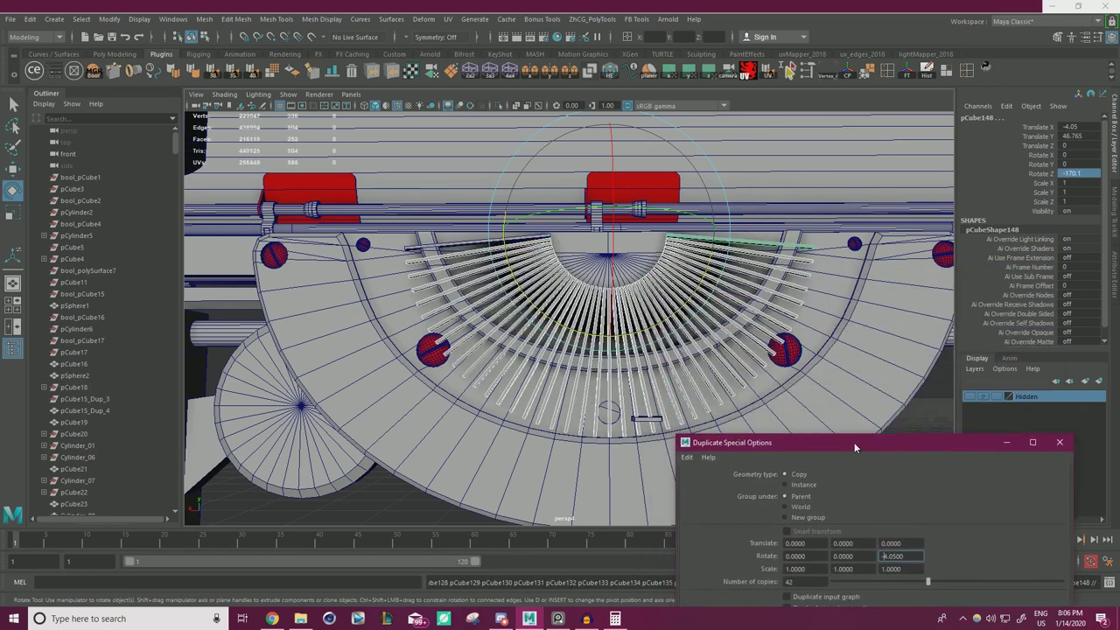
right_click_drag(751, 330, 688, 329, "alt")
right_click_drag(577, 310, 604, 302, "alt")
key("ctrl+z")
- Select all vertices of the thin block near the plate's upper edge
middle_click_drag(438, 238, 540, 283, "alt")
right_click_drag(515, 245, 515, 280)
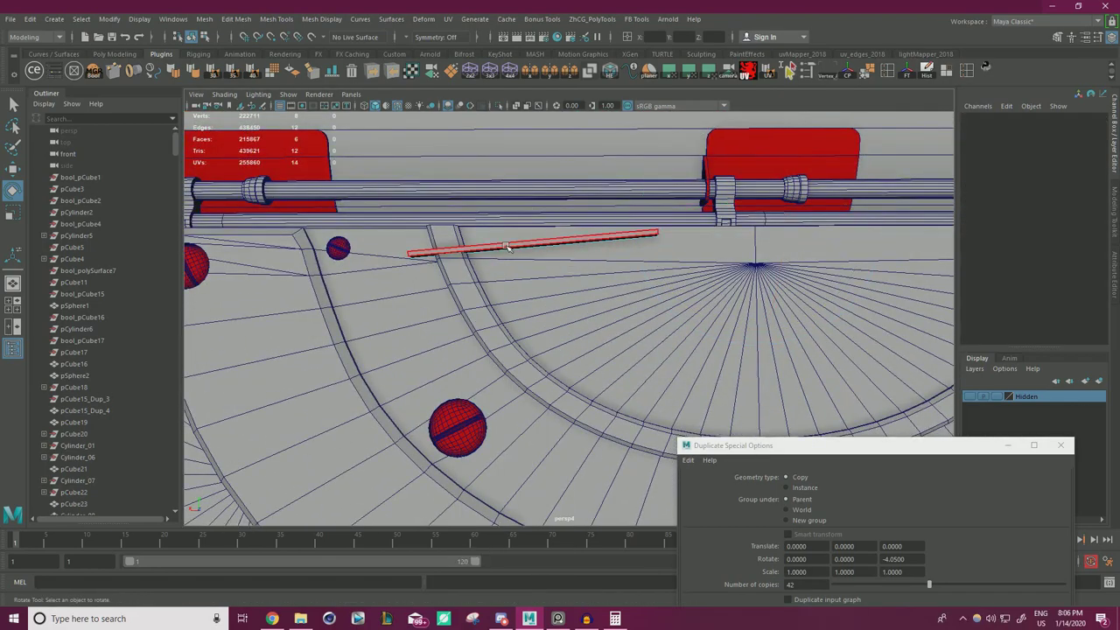
double_click(511, 245)
key("r")
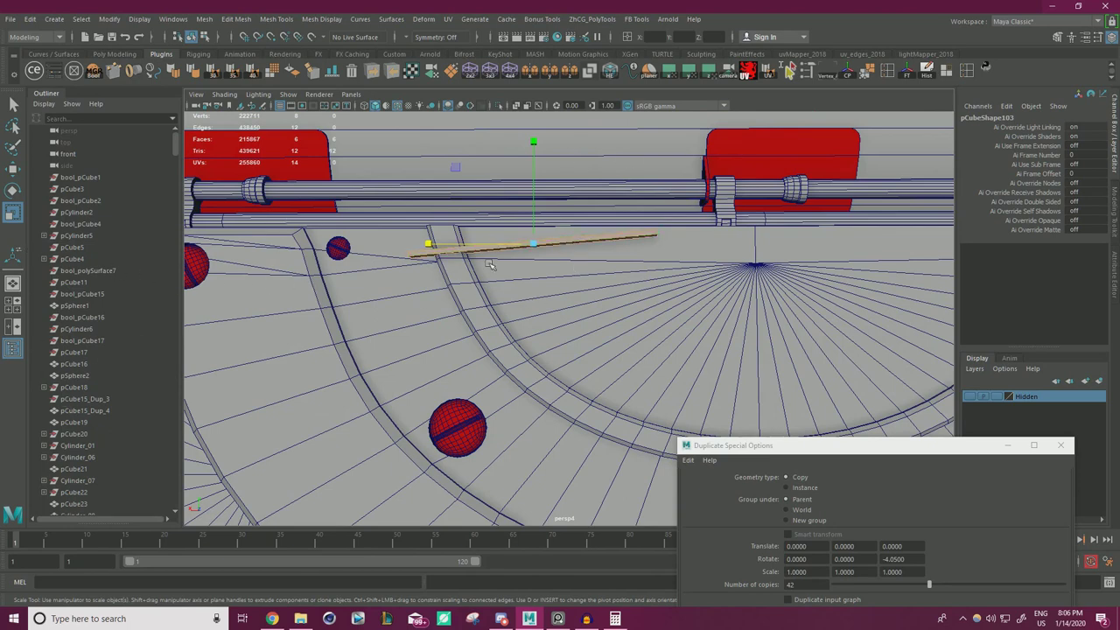
right_click_drag(484, 250, 409, 256)
left_click_drag(360, 295, 726, 174)
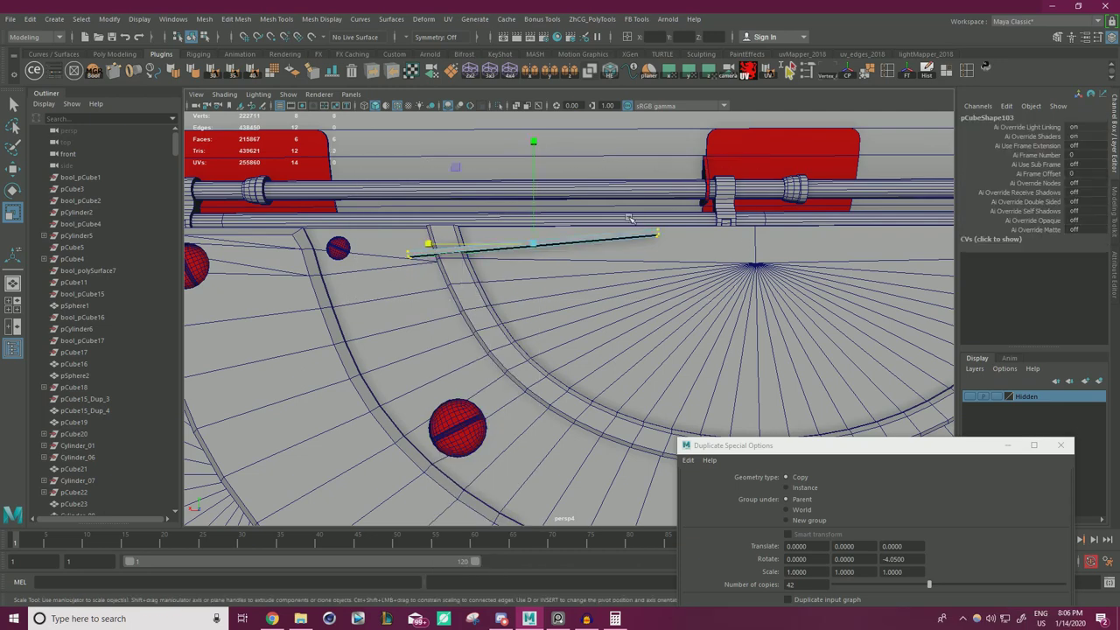
- Set the Move tool's axis orientation to Normal for the block's selected vertices
key("w")
double_click(13, 172)
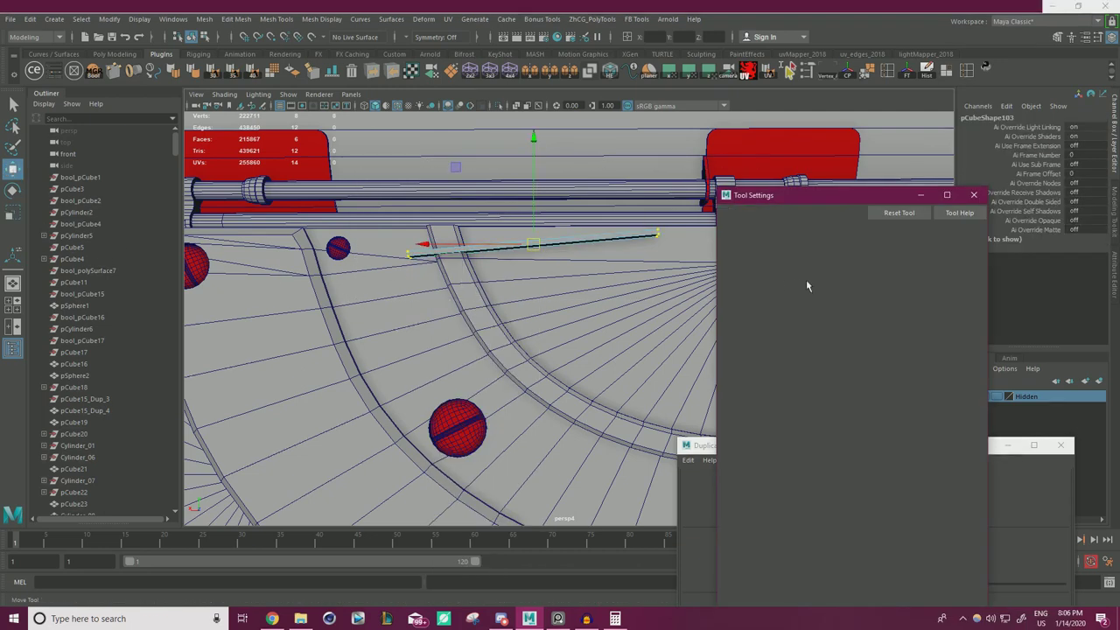
left_click(814, 248)
left_click(835, 299)
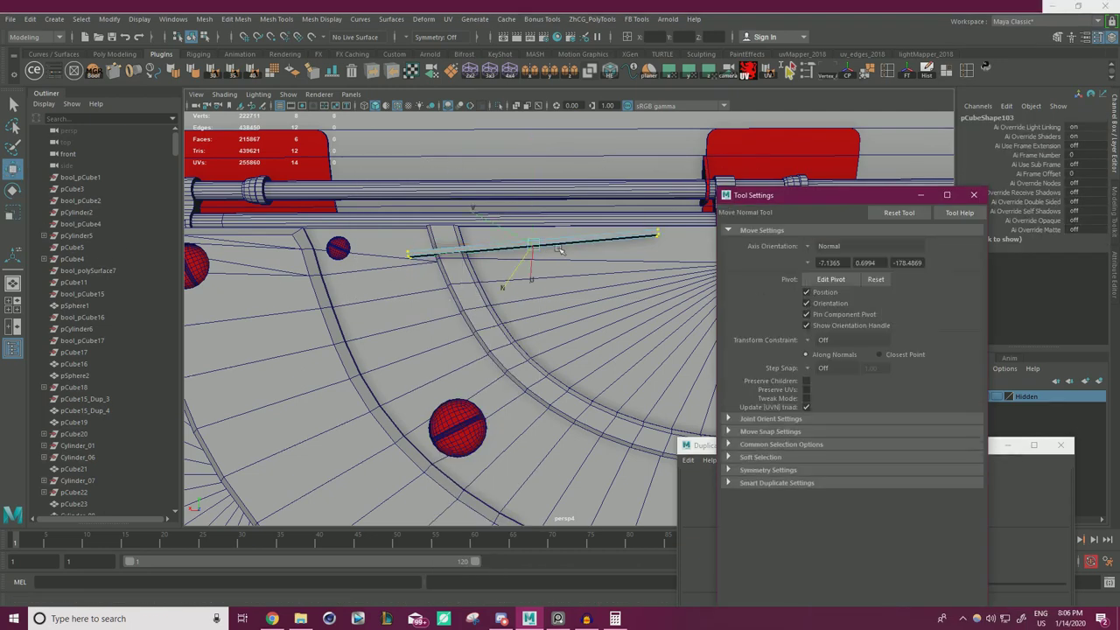
- Switch the Move tool's axis orientation from Normal back to axis-aligned, close the tool settings and return the block to object mode
left_click_drag(569, 266, 482, 268, "alt")
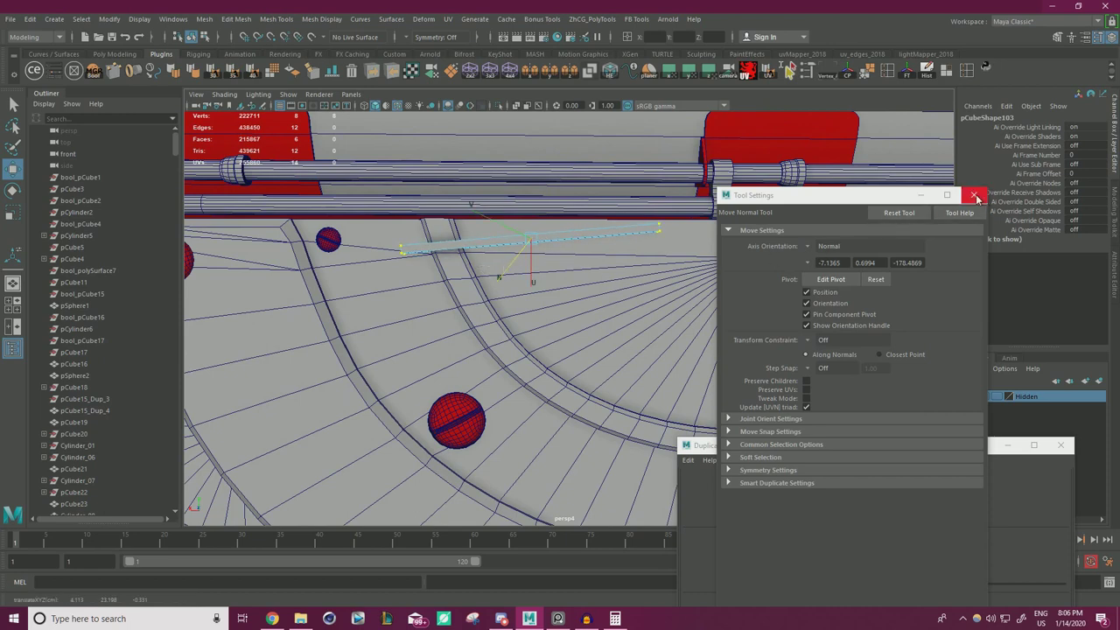
left_click(807, 249)
left_click(834, 265)
left_click(974, 196)
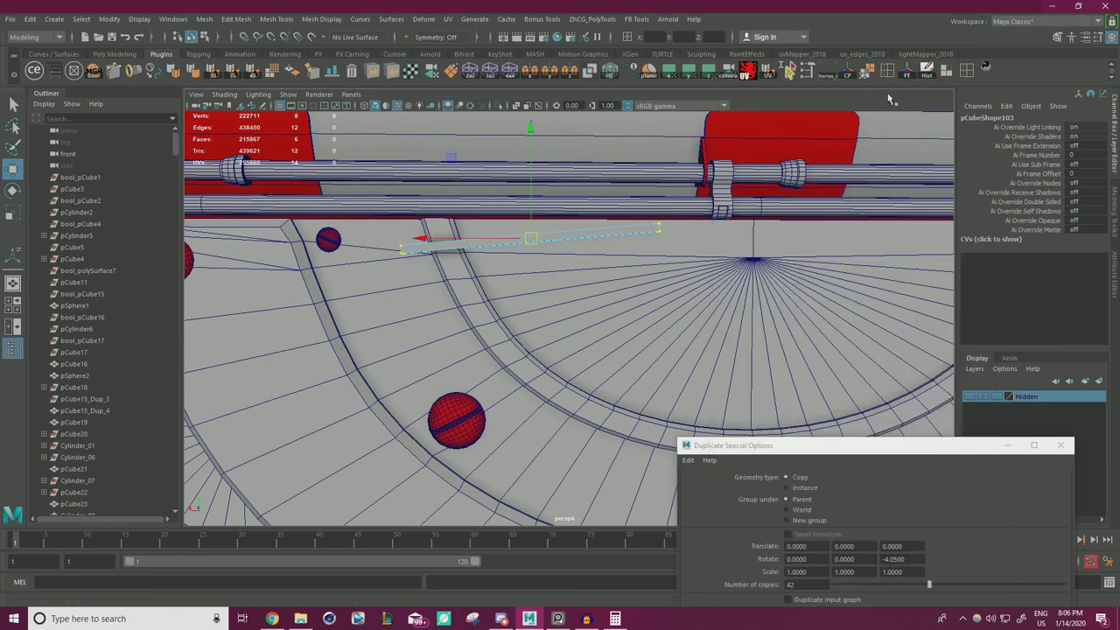
scroll(543, 238, "down", 2)
right_click_drag(592, 252, 646, 234)
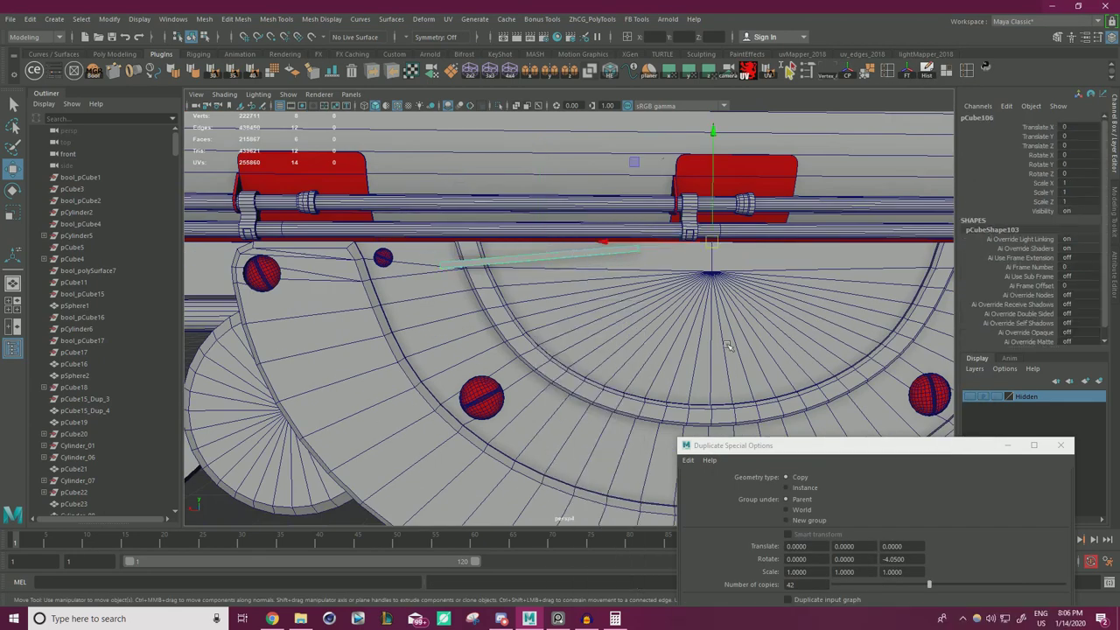
- Create 42 copies of the block around the plate's centre with a Duplicate Special Z rotation of -4.05 and close the options
left_click_drag(821, 456, 854, 272)
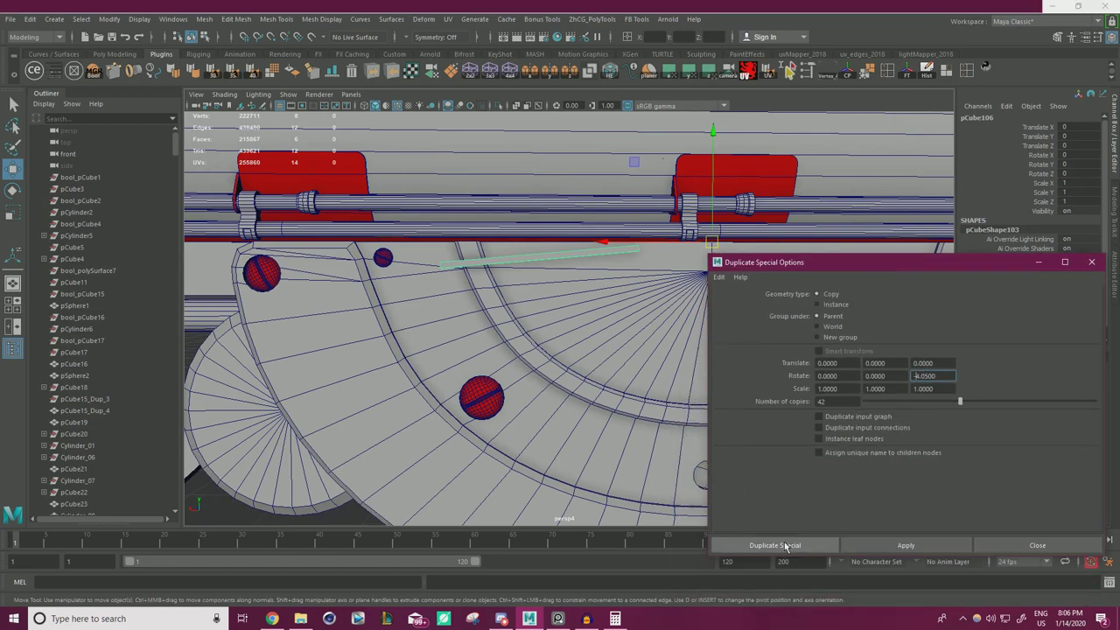
left_click(888, 546)
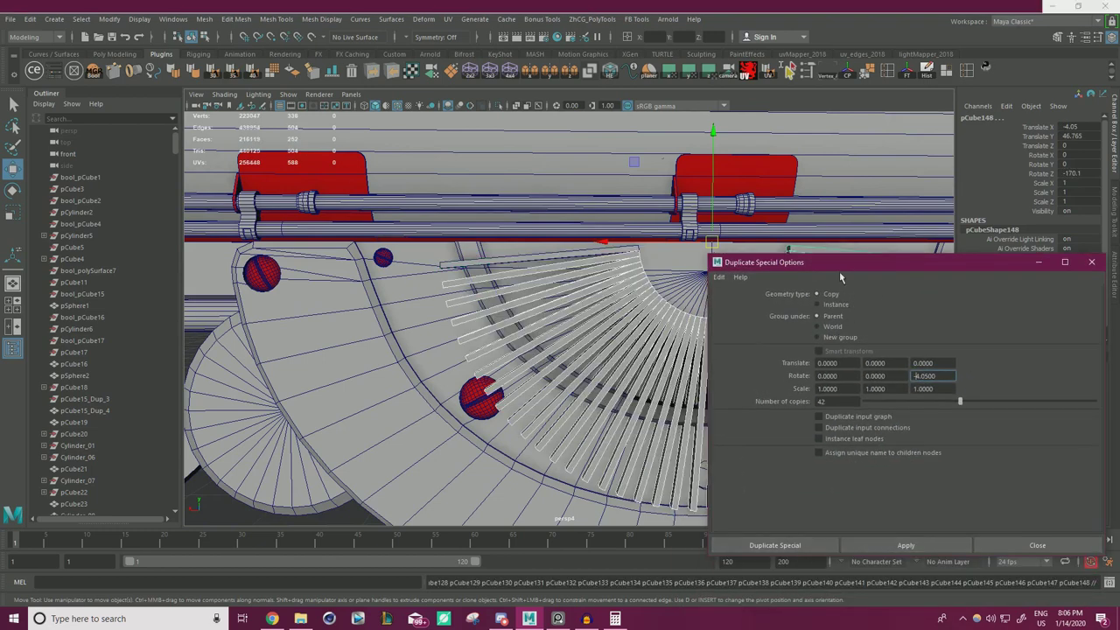
left_click_drag(848, 264, 2, 206)
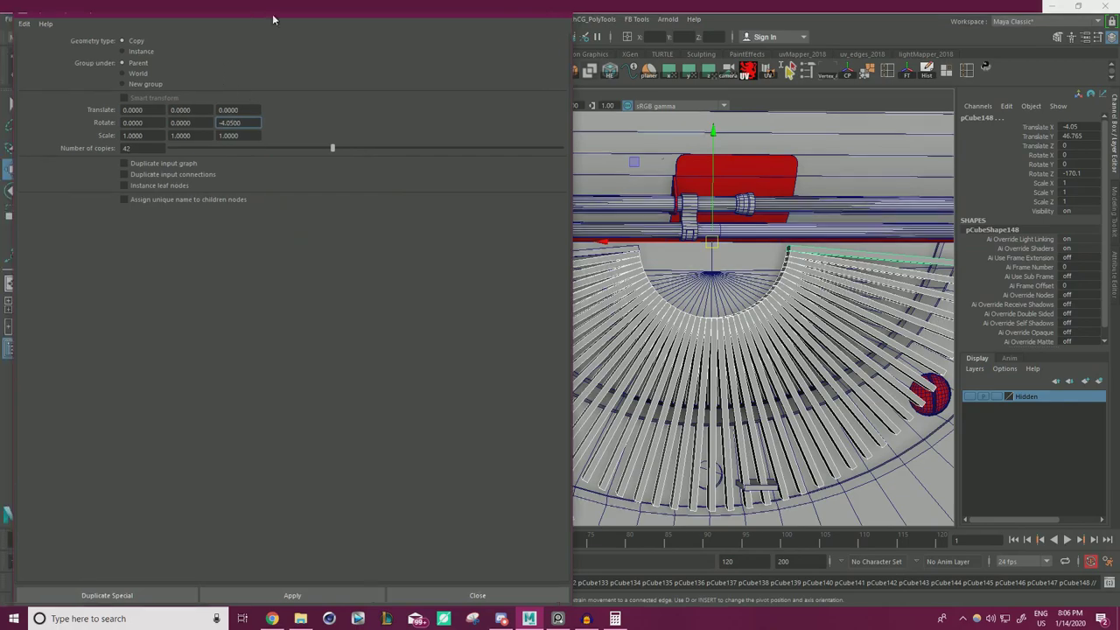
left_click_drag(272, 14, 463, 241)
left_click(649, 239)
- Examine the spacing and extent of the fanned blocks across the semicircular plate
scroll(717, 275, "down", 2)
mouse_move(717, 274)
left_mouse_down("alt")
mouse_move(703, 266)
mouse_move(706, 276)
left_mouse_up("alt")
middle_click_drag(705, 275, 646, 235, "alt")
right_click_drag(646, 235, 742, 336, "alt")
middle_click_drag(741, 336, 665, 293, "alt")
right_click_drag(665, 293, 667, 405, "alt")
right_click_drag(626, 352, 320, 157, "alt")
middle_click_drag(319, 157, 507, 265, "alt")
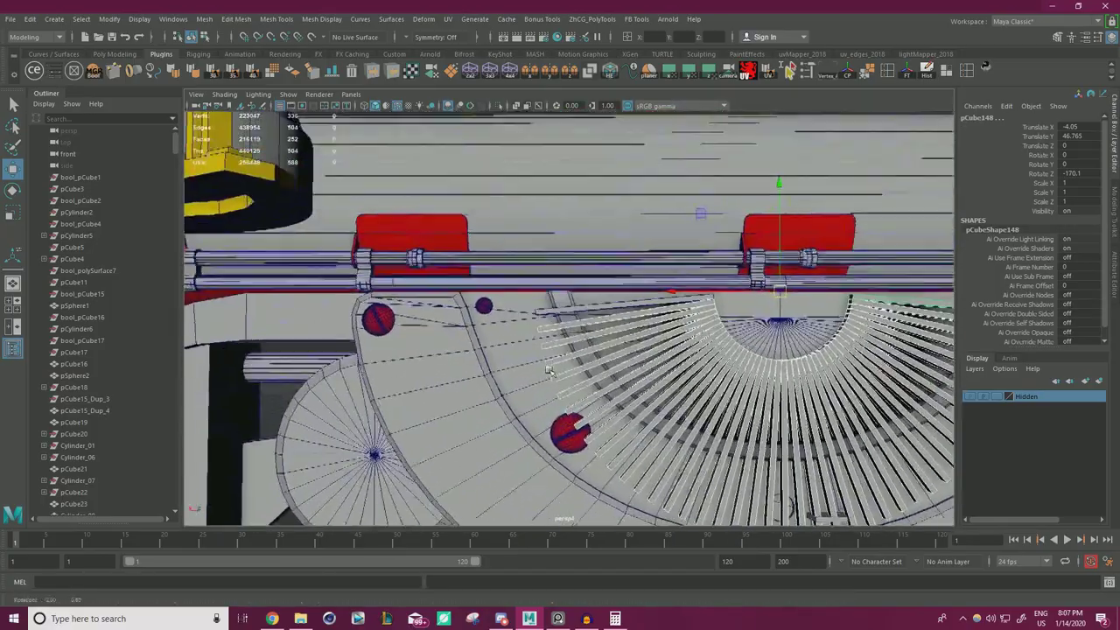
right_click_drag(507, 264, 547, 287, "alt")
middle_click_drag(547, 287, 447, 253, "alt")
left_click_drag(446, 253, 477, 302, "alt")
middle_click_drag(477, 302, 405, 277, "alt")
right_click_drag(495, 331, 444, 301, "alt")
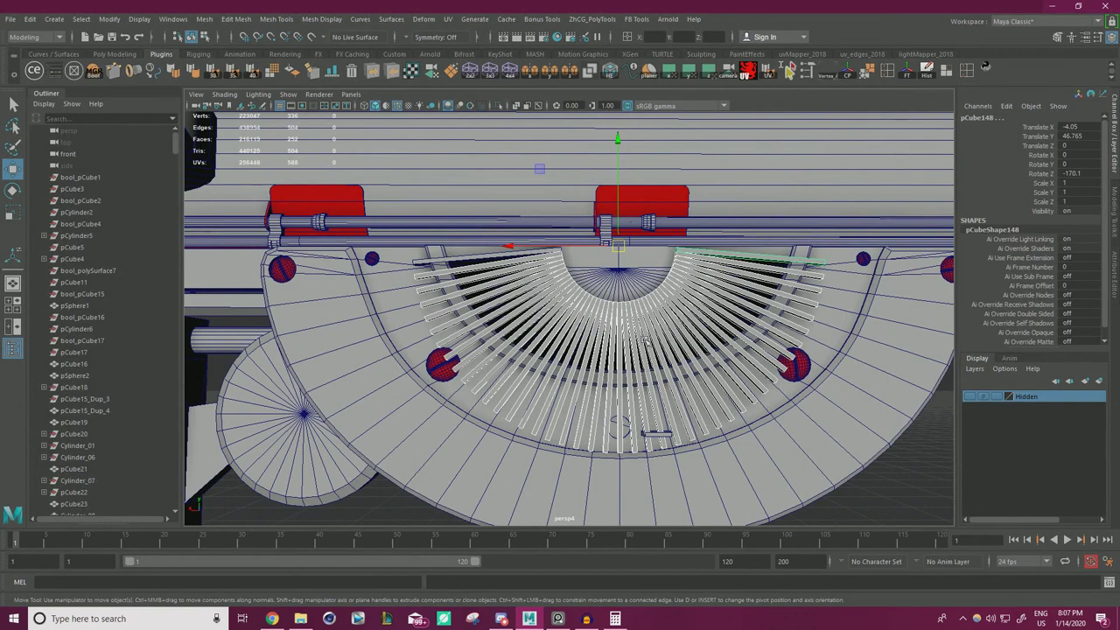
- Add the original block to the selected copies and combine them all into one mesh
right_click_drag(937, 461, 992, 263)
left_click(806, 276)
key("ctrl+z")
left_click(434, 263)
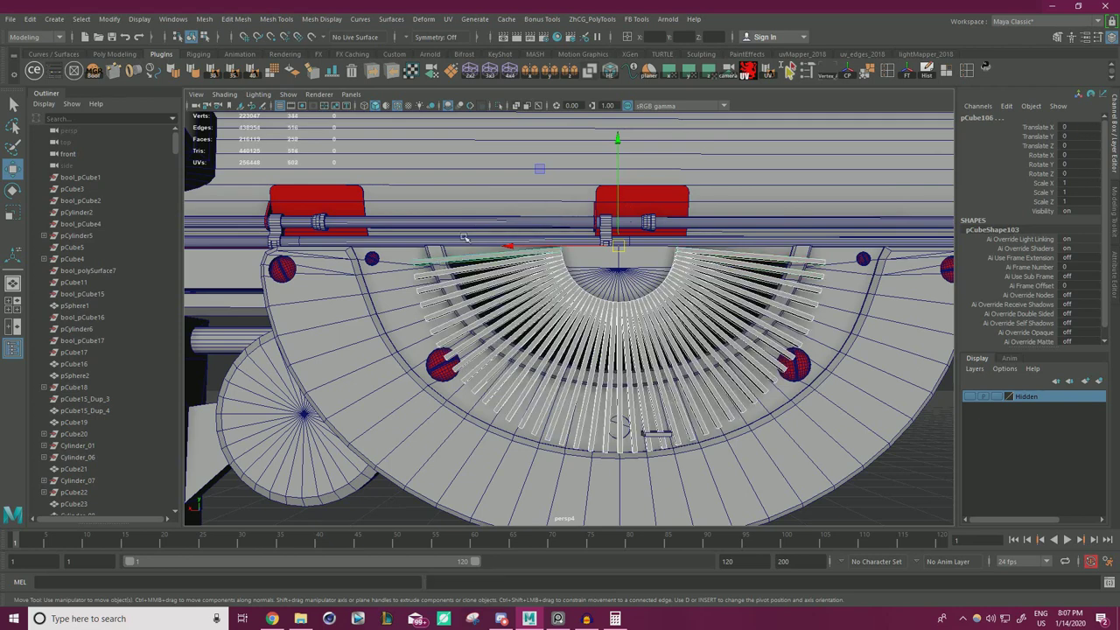
left_click(207, 20)
left_click(230, 50)
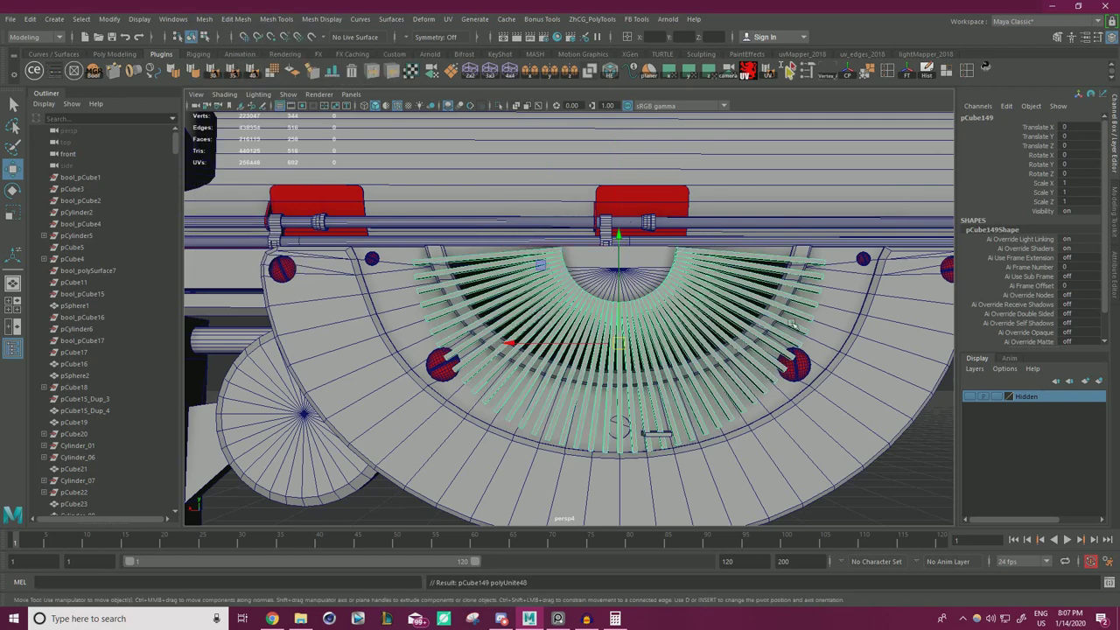
- Scale the combined fan vertically to about 0.821 and raise it to about 0.684 in Translate Y
right_click(915, 451)
key("r")
left_click_drag(618, 242, 646, 273)
key("w")
right_click_drag(646, 273, 669, 273, "alt")
left_click_drag(669, 273, 631, 241, "alt")
key("r")
- Lower the combined fan to about 0.638 in Translate Y
scroll(592, 354, "down", 5)
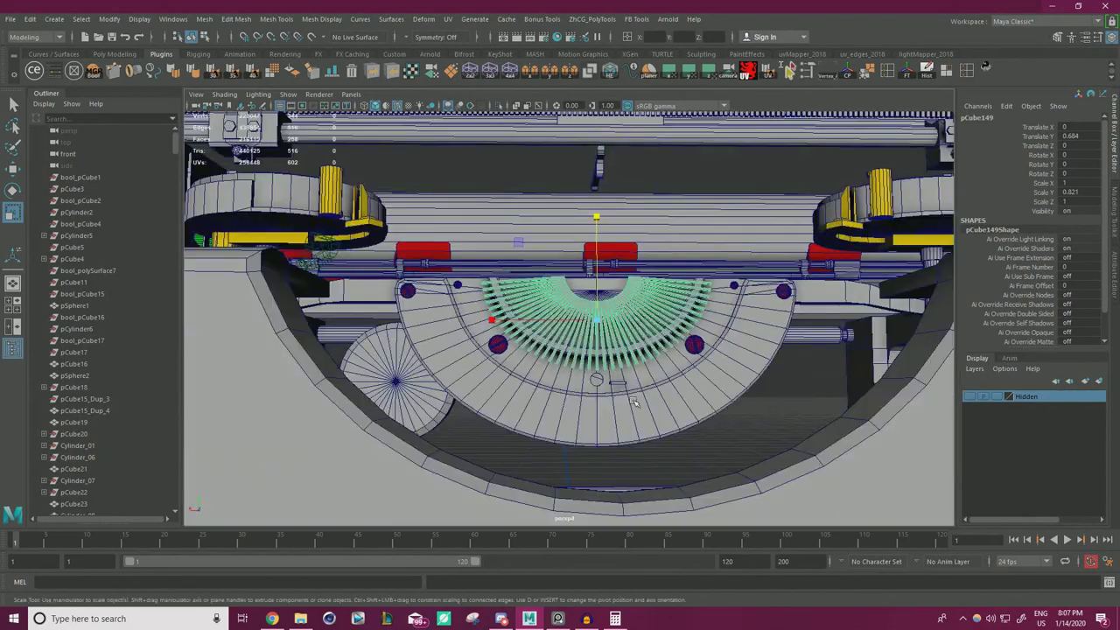
scroll(635, 403, "up", 5)
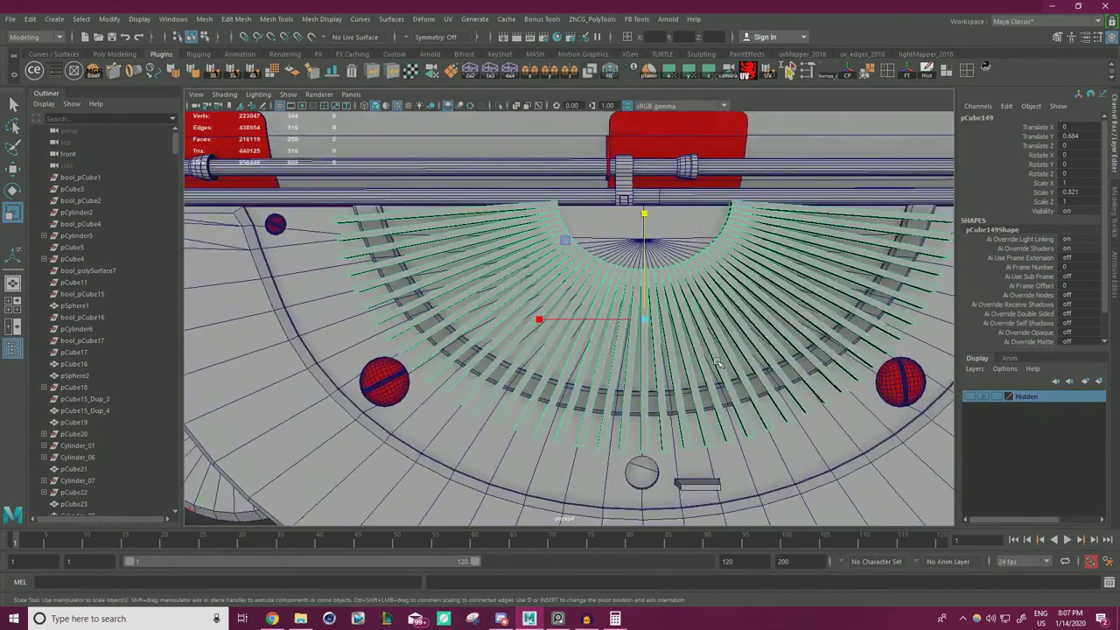
left_click_drag(715, 361, 613, 266, "alt")
scroll(585, 287, "down", 1)
key("w")
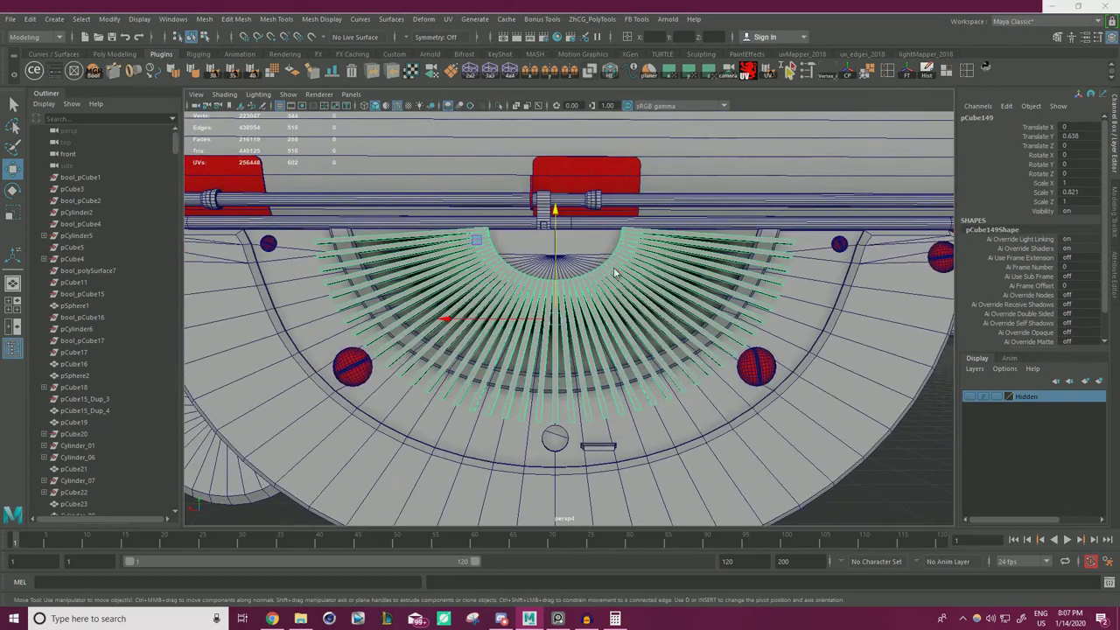
- Isolate the fan and the semicircular plate's parts in the front view and maximize that view
key("space")
key("space")
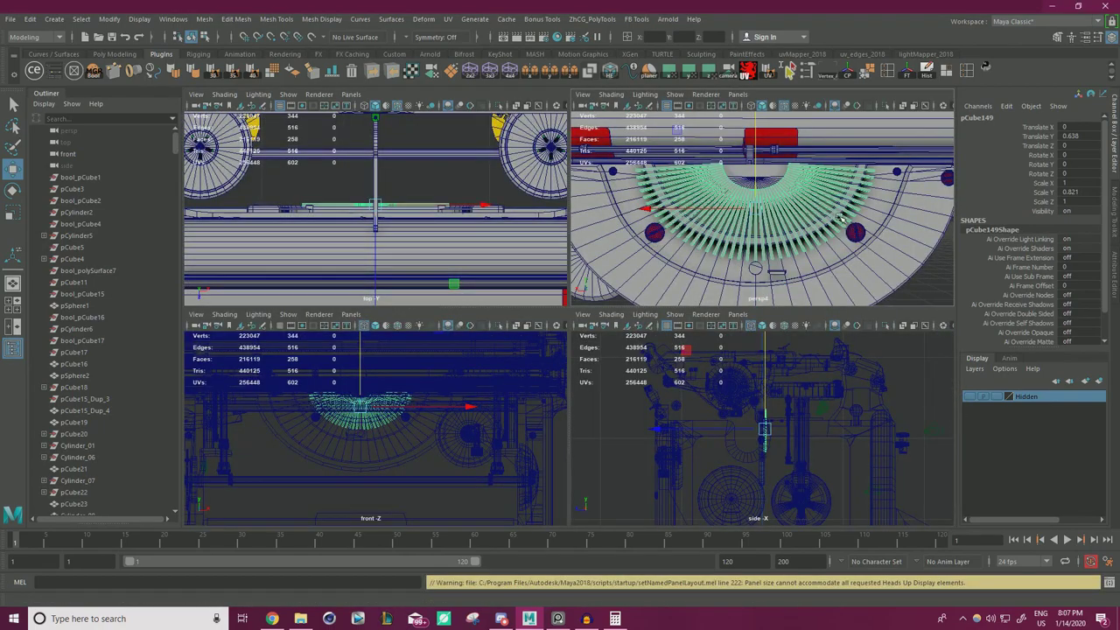
left_click(887, 222, "shift")
left_click(908, 231, "shift")
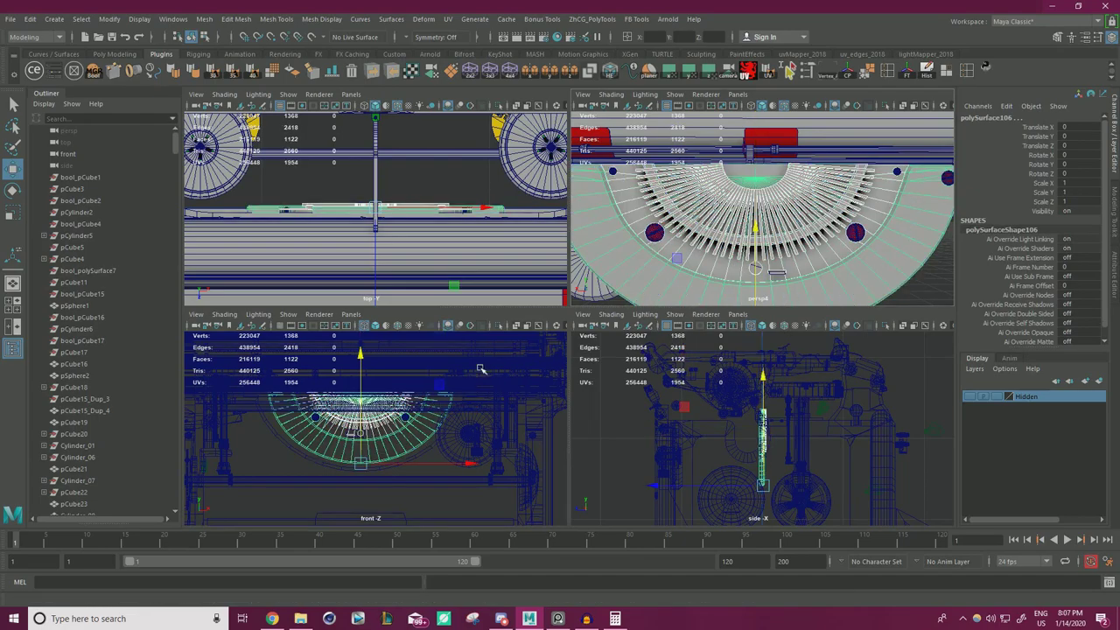
left_click(501, 326)
key("space")
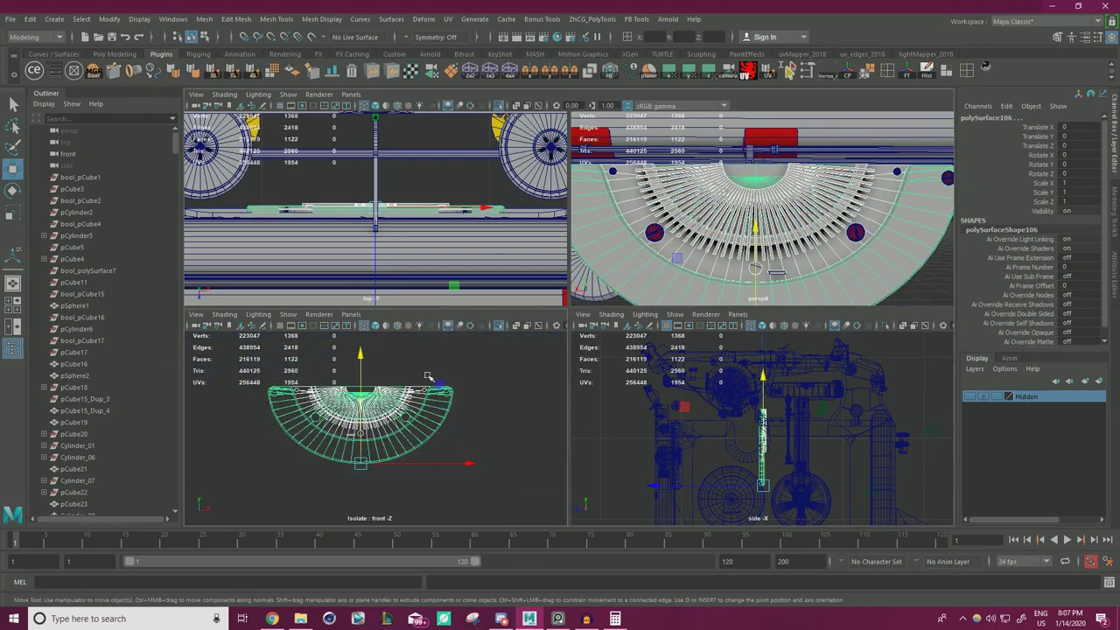
- Select the fan in the front view and examine its alignment with the plate's straight edge and curved ridges
scroll(604, 327, "up", 5)
scroll(588, 349, "up", 2)
middle_click_drag(707, 186, 758, 241, "alt")
scroll(756, 241, "down", 3)
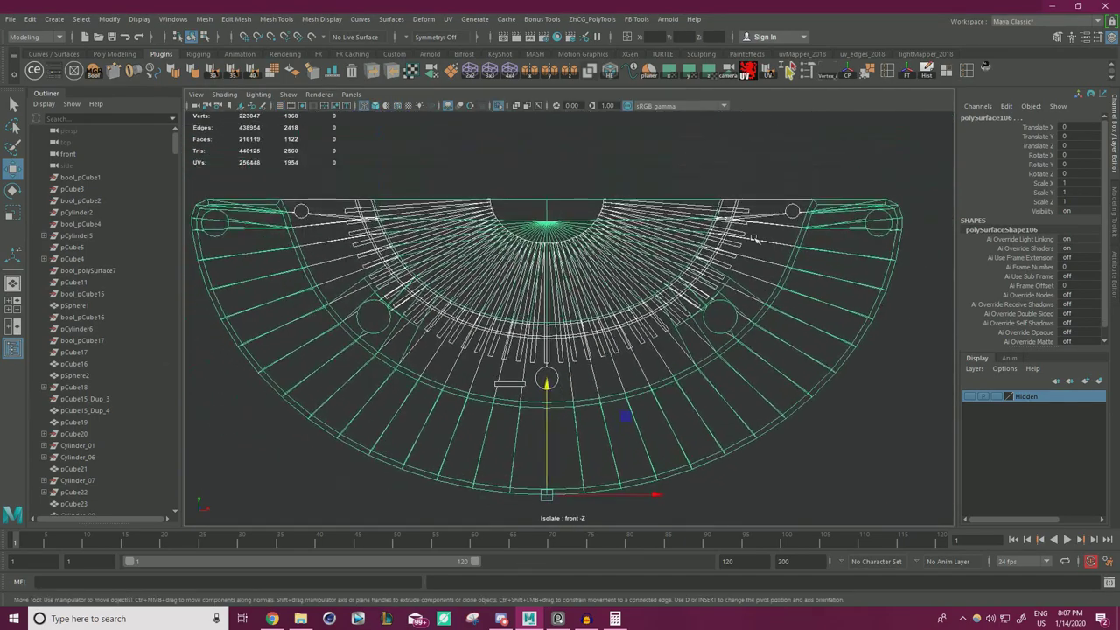
scroll(756, 241, "up", 2)
left_click(791, 245)
left_click(775, 191)
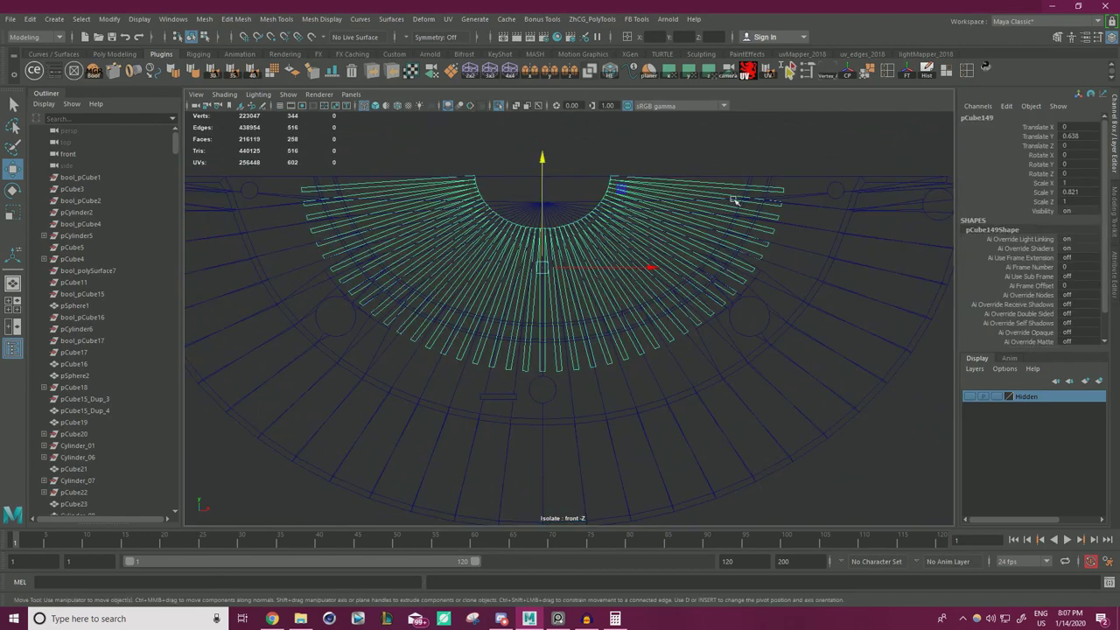
scroll(531, 237, "up", 1)
middle_click_drag(556, 284, 629, 332, "alt")
scroll(621, 367, "up", 1)
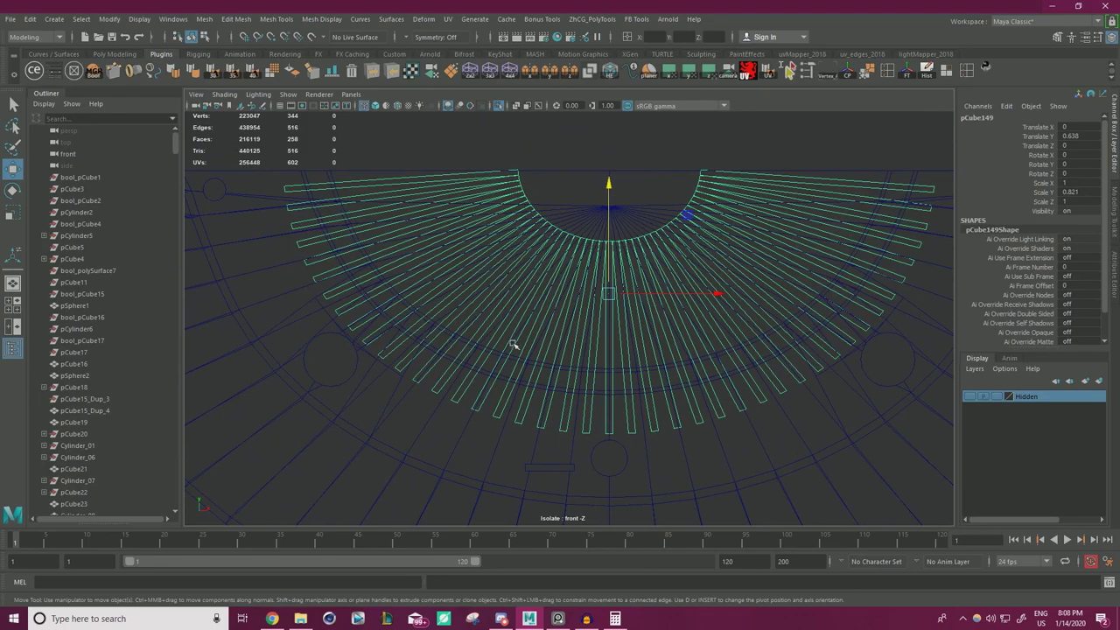
- Return to the perspective view and examine how the fan sits on the plate among the screws and ridges
key("space")
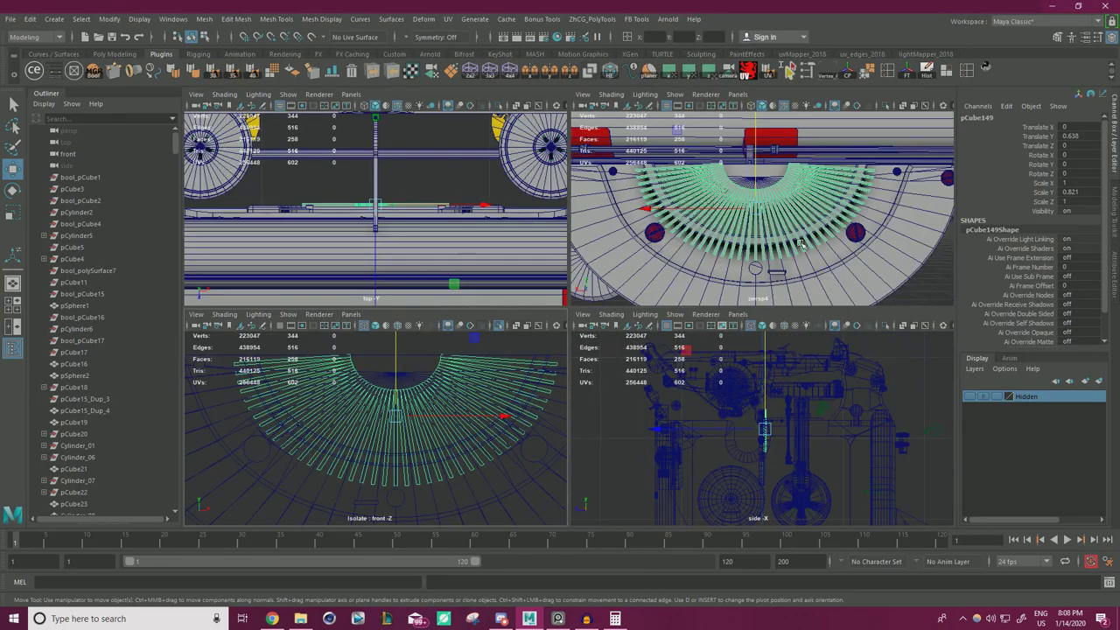
key("space")
left_click_drag(589, 295, 640, 323, "alt")
scroll(640, 323, "down", 1)
scroll(639, 323, "up", 1)
left_click(761, 490)
scroll(665, 411, "down", 2)
left_click_drag(647, 385, 553, 369, "alt")
scroll(553, 369, "up", 3)
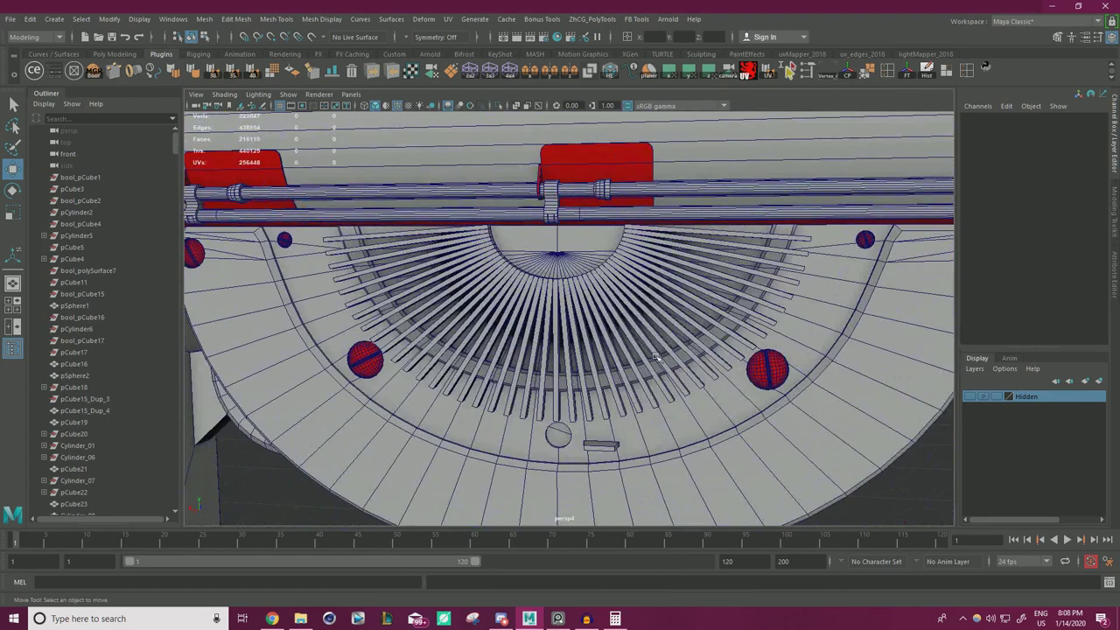
left_click_drag(656, 357, 790, 408, "alt")
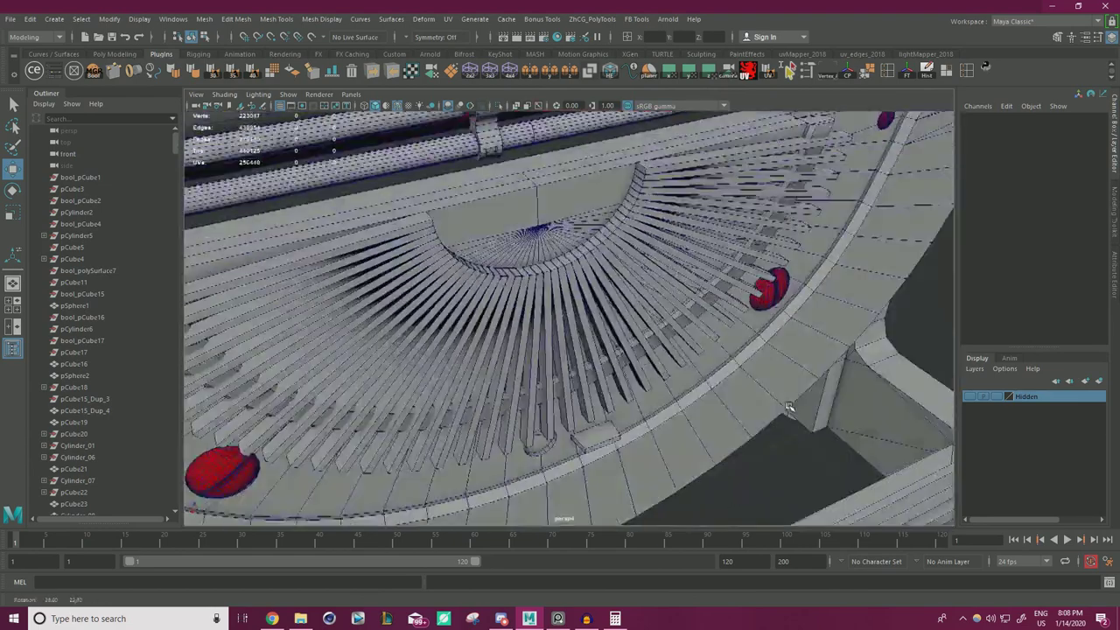
- Add the inner plate to the fan selection and isolate both parts in the perspective view
scroll(666, 379, "up", 3)
left_click(673, 383)
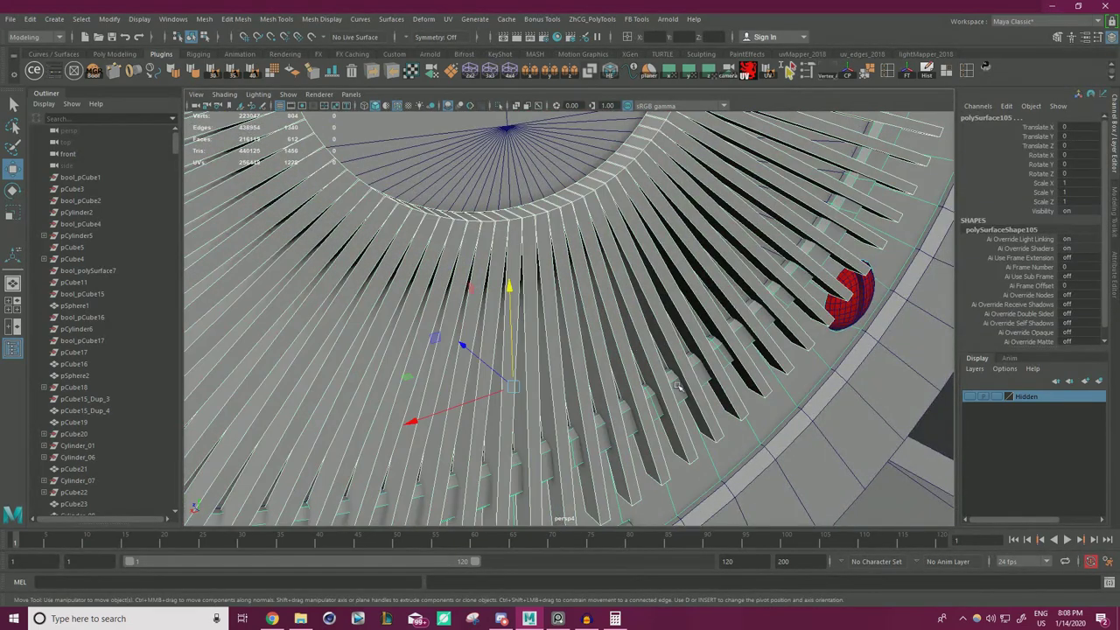
left_click(499, 106)
scroll(778, 385, "up", 1)
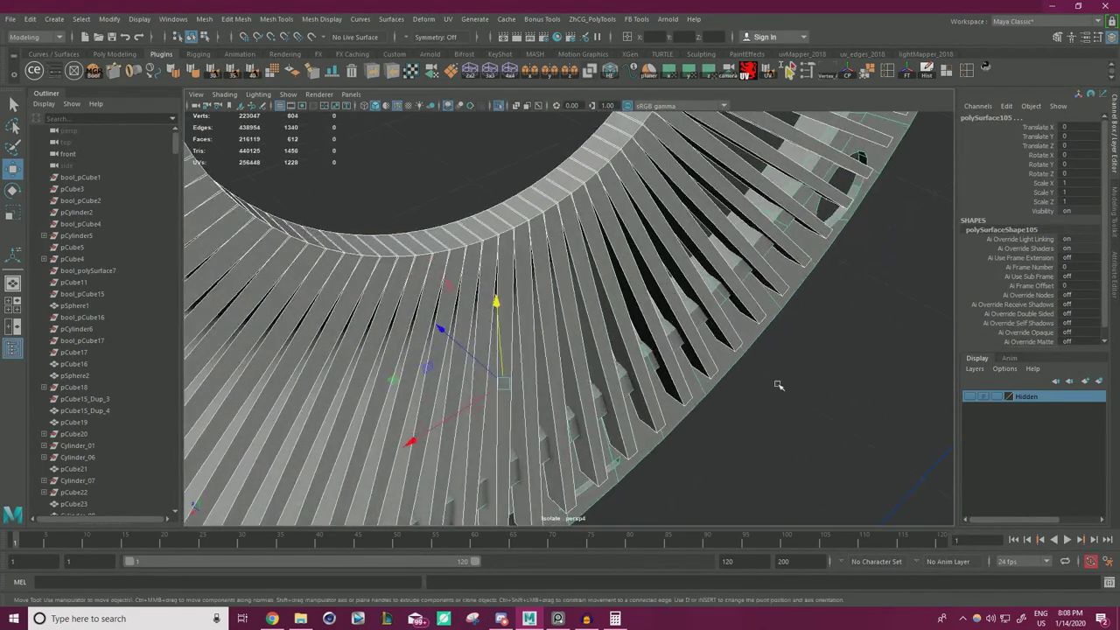
left_click(778, 385)
left_click_drag(778, 385, 642, 357, "alt")
- Move the fan through the inner plate's depth to about 0.01 in Translate Z
left_click(727, 329)
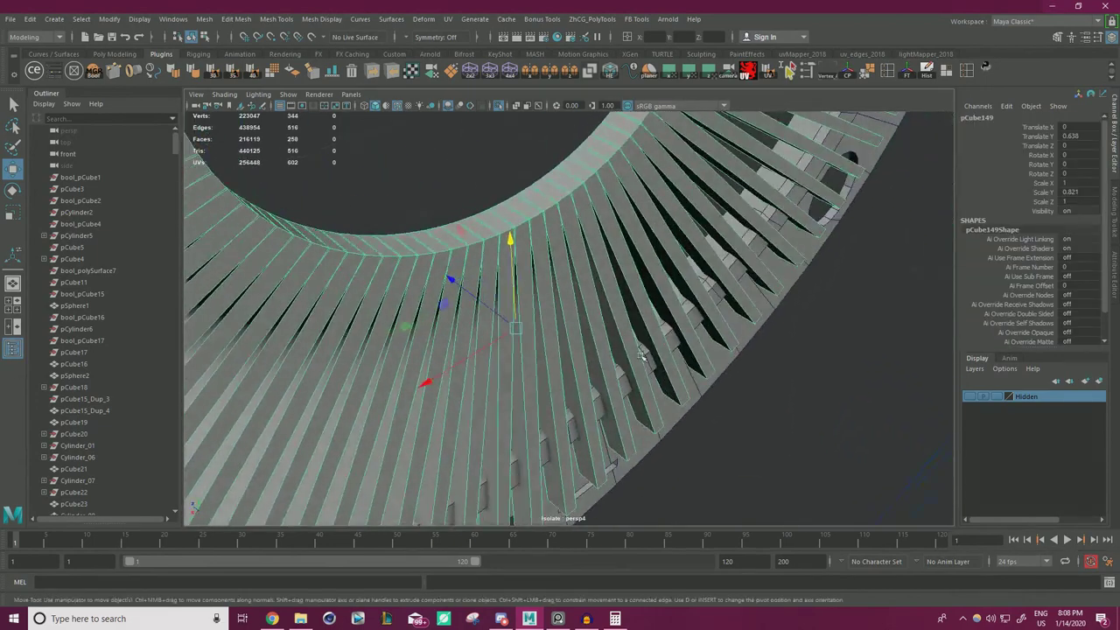
left_click_drag(441, 318, 435, 327, "alt")
left_click_drag(490, 299, 493, 299)
right_click_drag(560, 319, 828, 390, "alt")
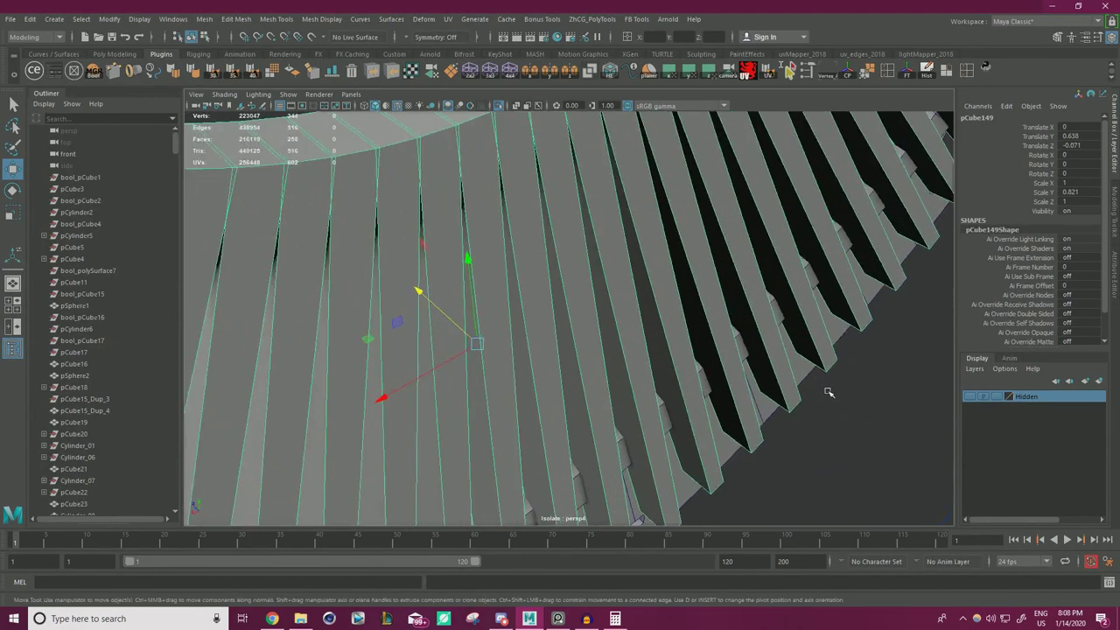
left_click_drag(828, 390, 671, 386, "alt")
right_click_drag(650, 386, 386, 321, "alt")
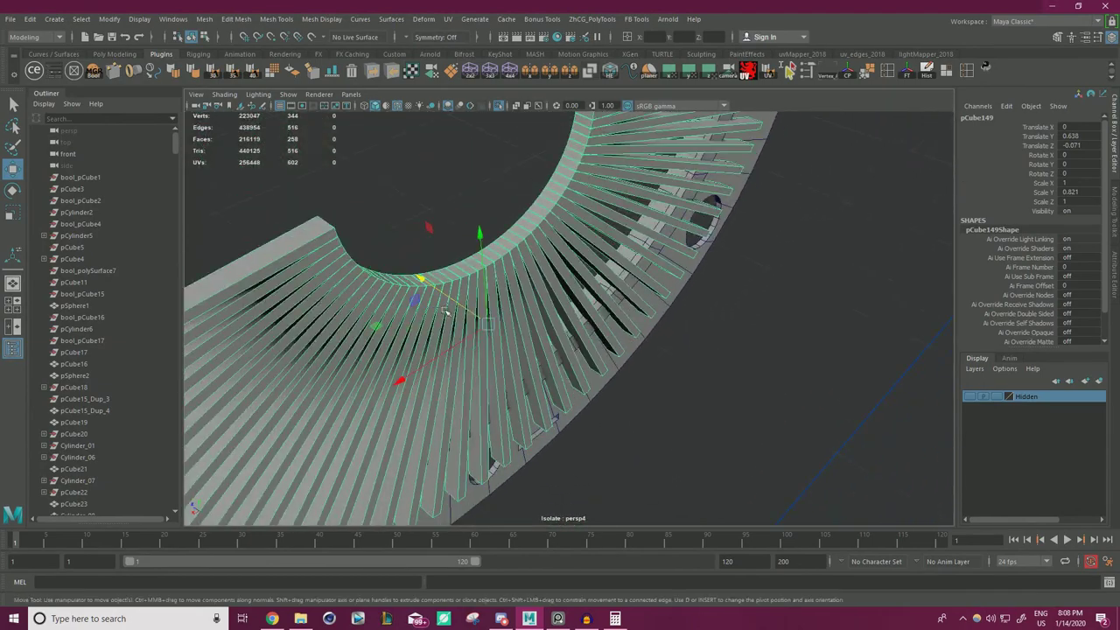
left_click_drag(461, 306, 569, 318)
right_click_drag(569, 318, 654, 317, "alt")
left_click_drag(655, 317, 678, 321, "alt")
right_click_drag(678, 321, 552, 309, "alt")
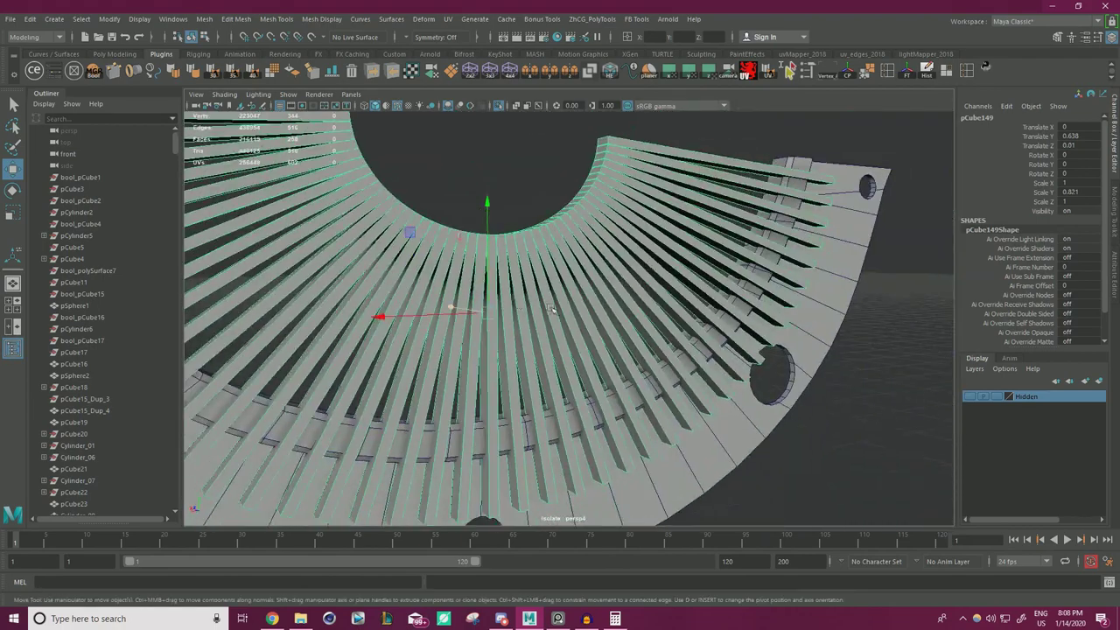
left_click_drag(552, 308, 526, 291, "alt")
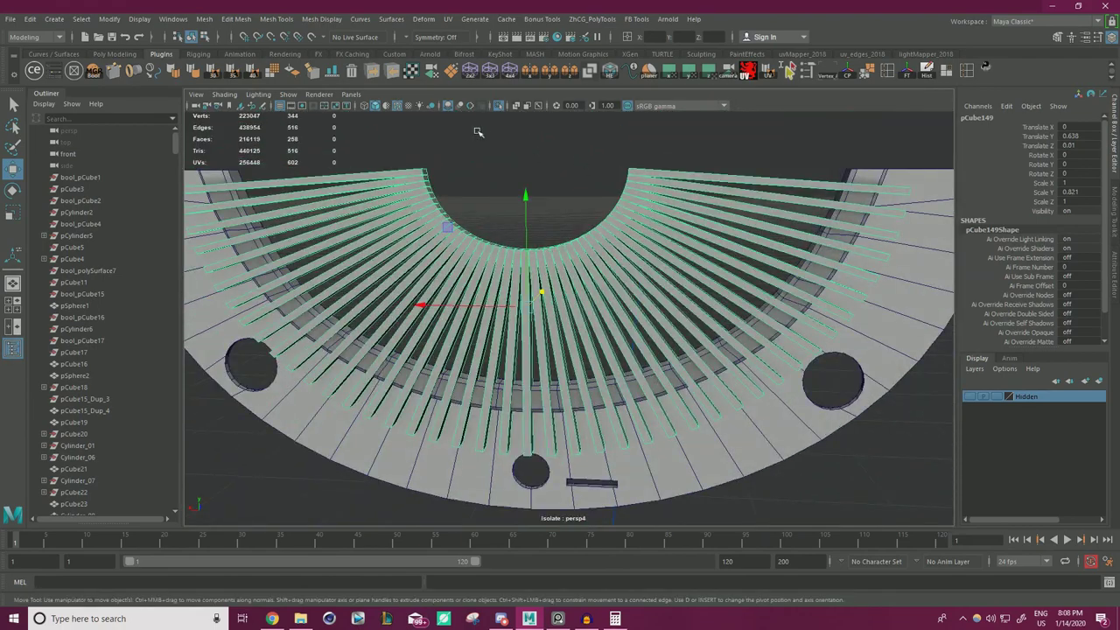
- Leave isolation, add the inner plate to the fan selection and freeze the transformations of both
left_click(500, 106)
left_click_drag(514, 186, 548, 227, "alt")
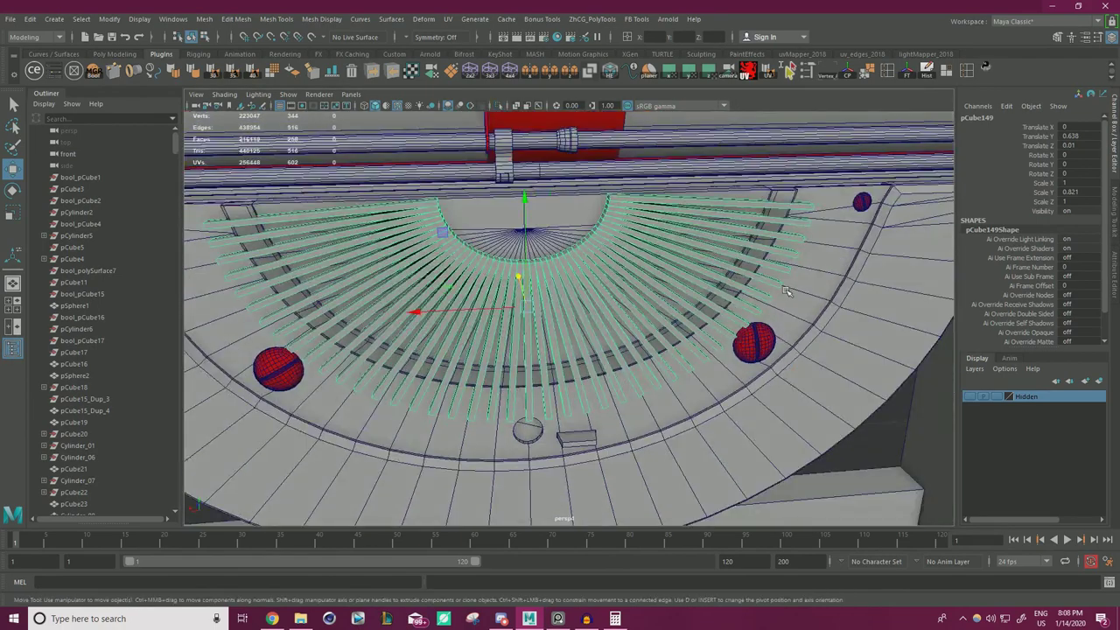
left_click(787, 195, "shift")
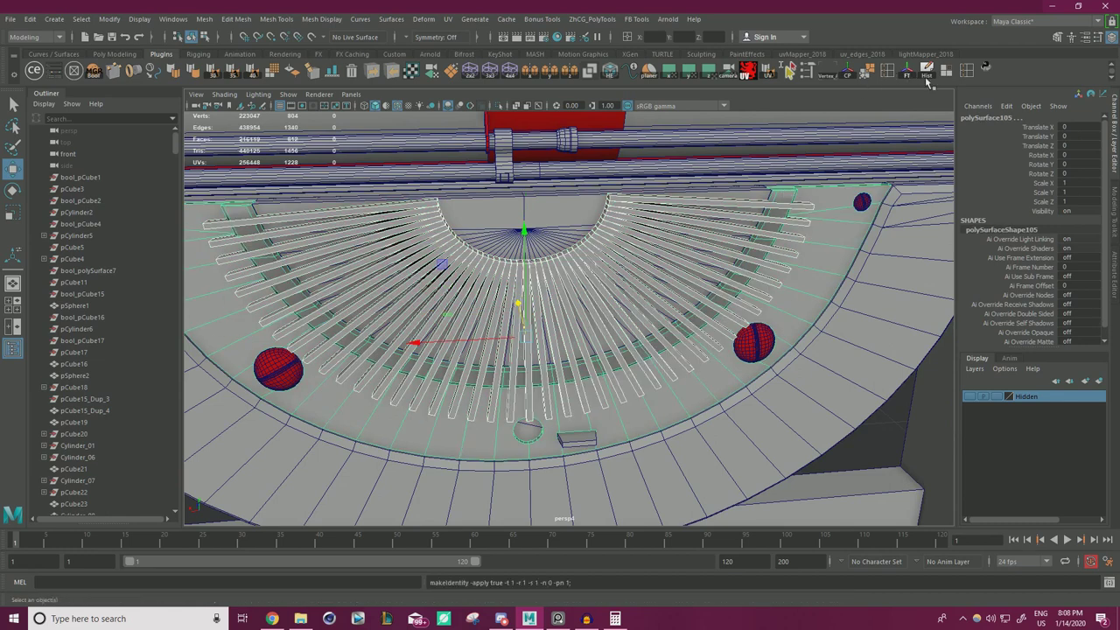
left_click(876, 446)
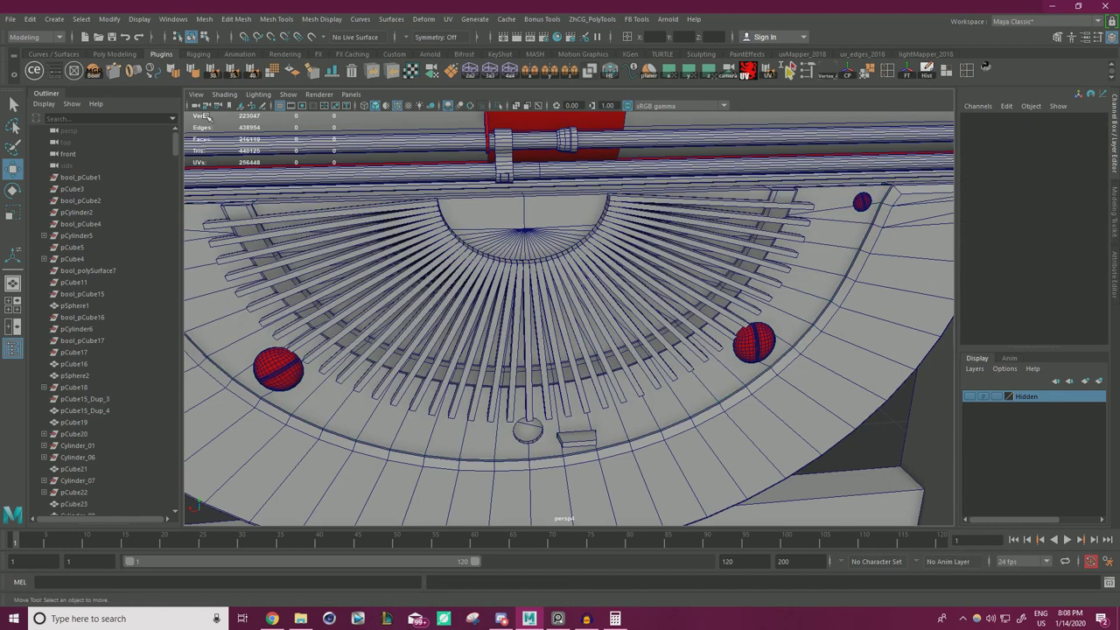
- Subtract the fan of blocks from the inner plate with a new Difference boolean in DcBoolManager
left_click(95, 72)
left_click_drag(863, 217, 992, 229)
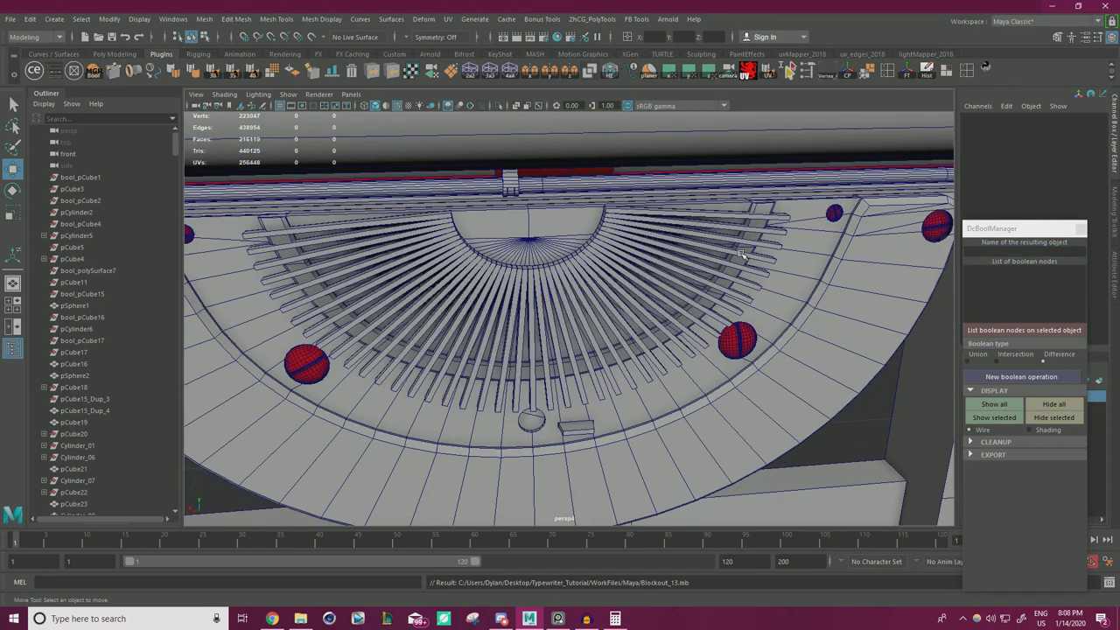
left_click(781, 213)
left_click(785, 219, "shift")
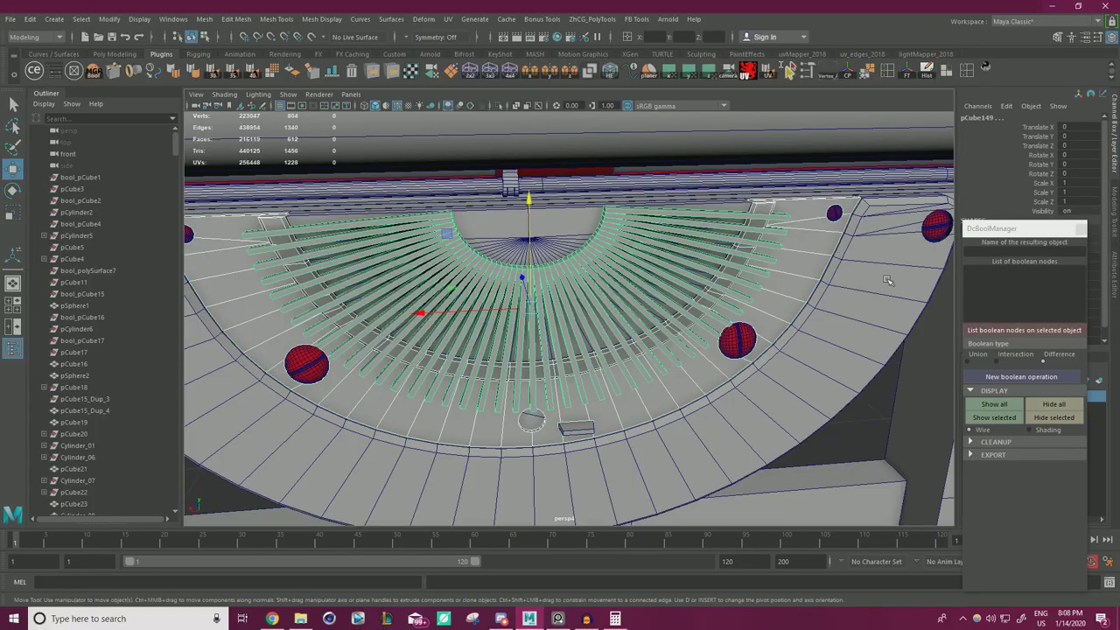
left_click(1021, 383)
left_click_drag(756, 317, 749, 287, "alt")
right_click_drag(749, 287, 803, 341, "alt")
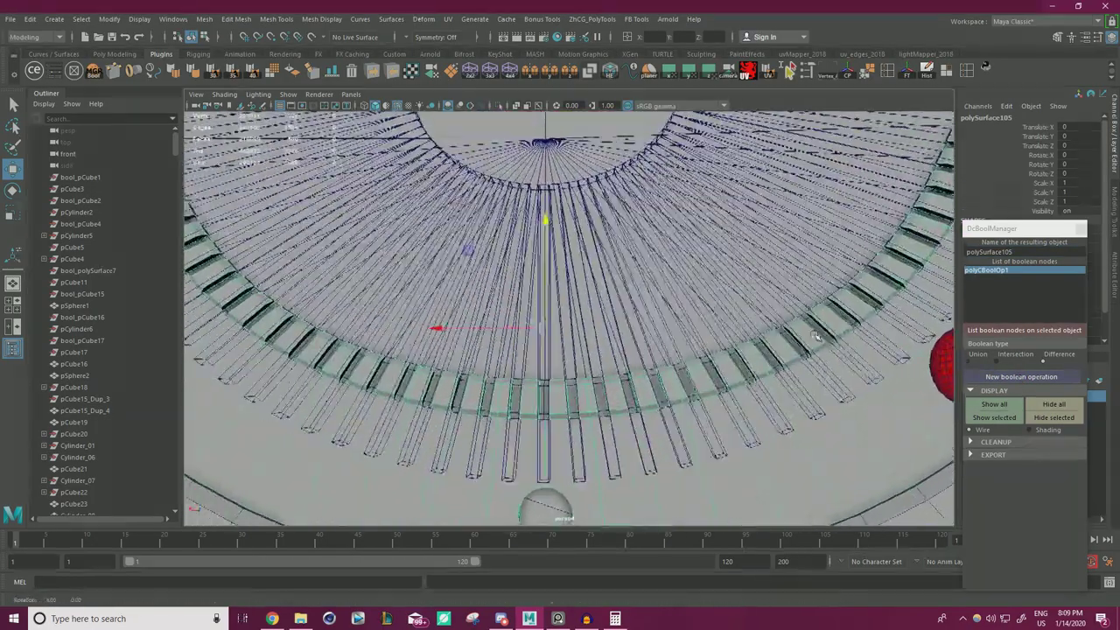
- Select the fan of cutting blocks inside the boolean and centre its pivot
left_click_drag(796, 340, 813, 347, "alt")
left_click(761, 436)
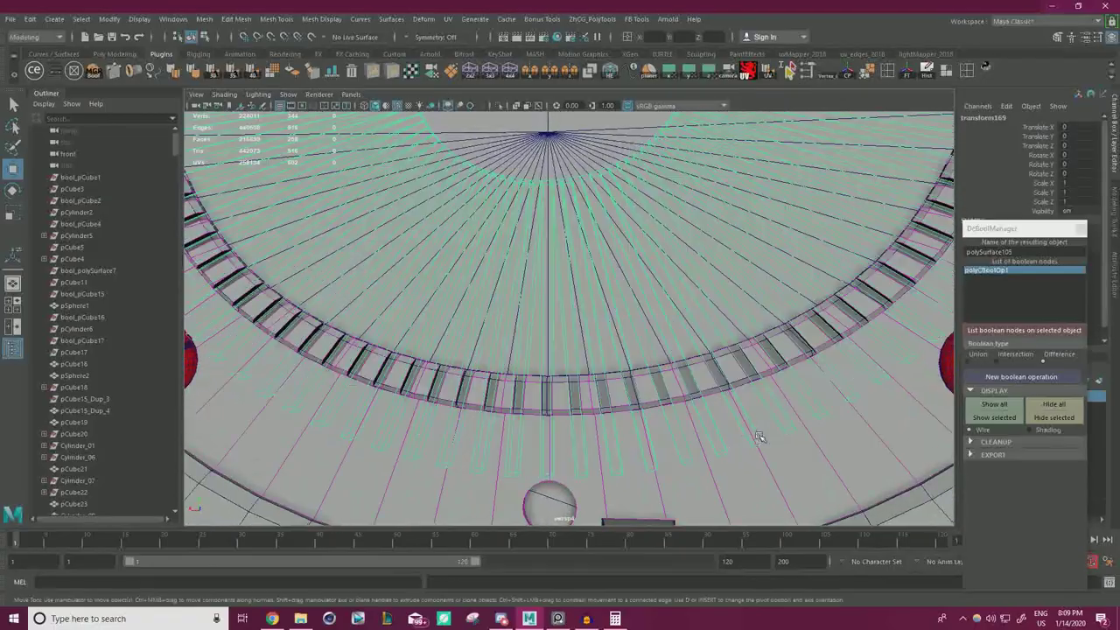
left_click_drag(734, 348, 590, 265, "alt")
middle_click_drag(590, 265, 617, 330, "alt")
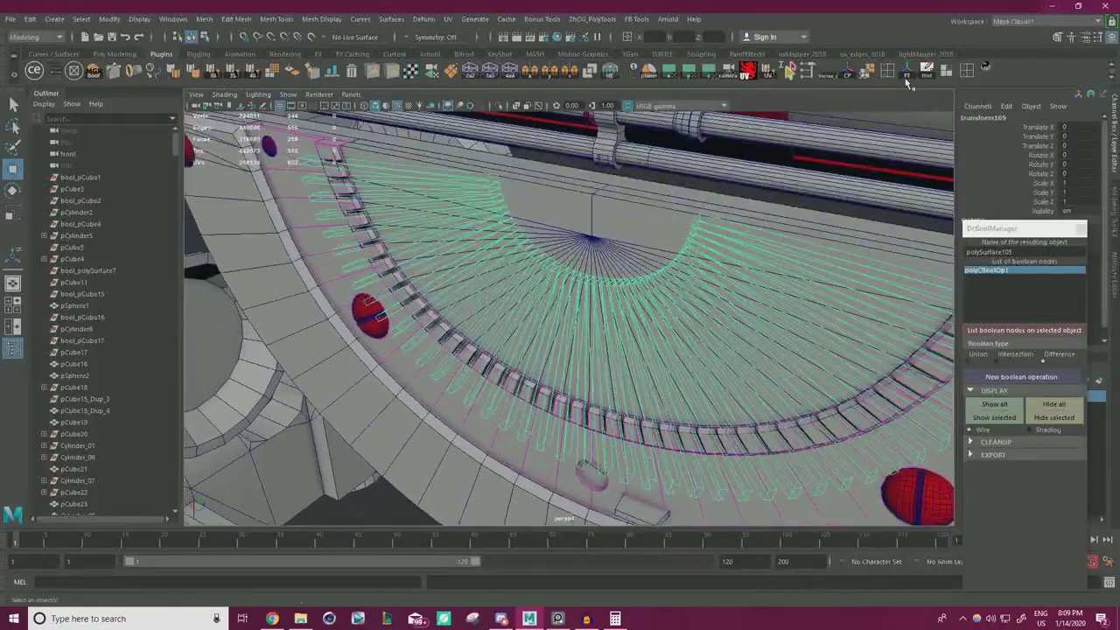
left_click(847, 77)
- Move the fan of cutting blocks in depth to about -0.076 in Translate Z
right_click_drag(588, 242, 646, 263, "alt")
mouse_move(646, 262)
left_mouse_down("alt")
mouse_move(646, 285)
mouse_move(677, 284)
mouse_move(637, 283)
left_mouse_up("alt")
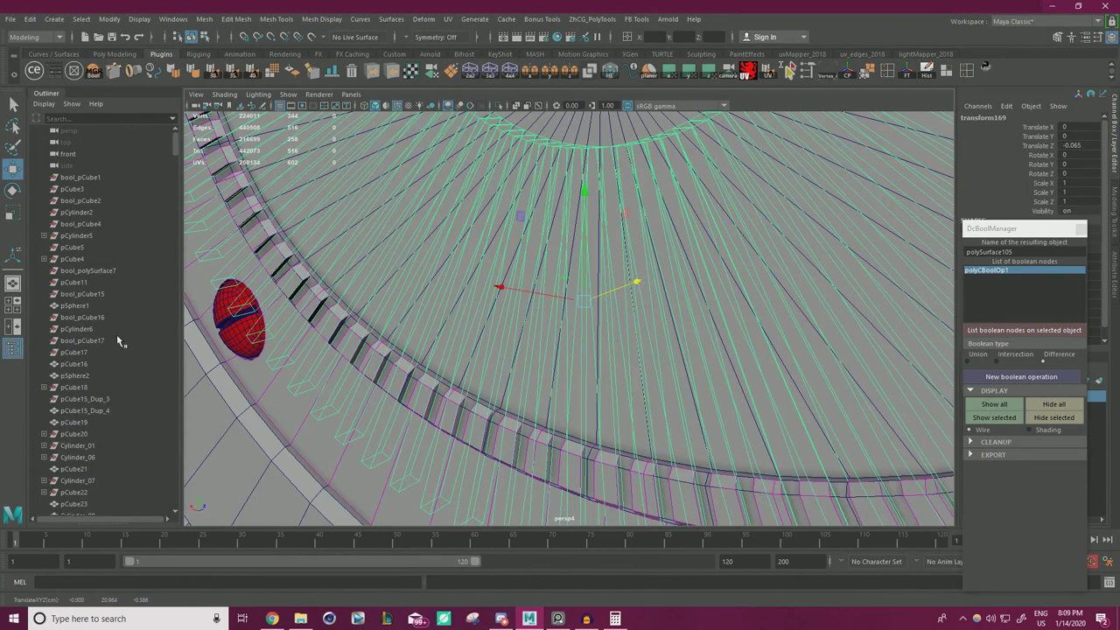
left_click_drag(674, 247, 549, 267, "alt")
scroll(656, 268, "up", 2)
scroll(525, 261, "down", 3)
middle_click_drag(455, 289, 579, 272, "alt")
scroll(579, 273, "down", 2)
scroll(577, 272, "down", 1)
left_click_drag(577, 272, 537, 283, "alt")
scroll(420, 341, "up", 3)
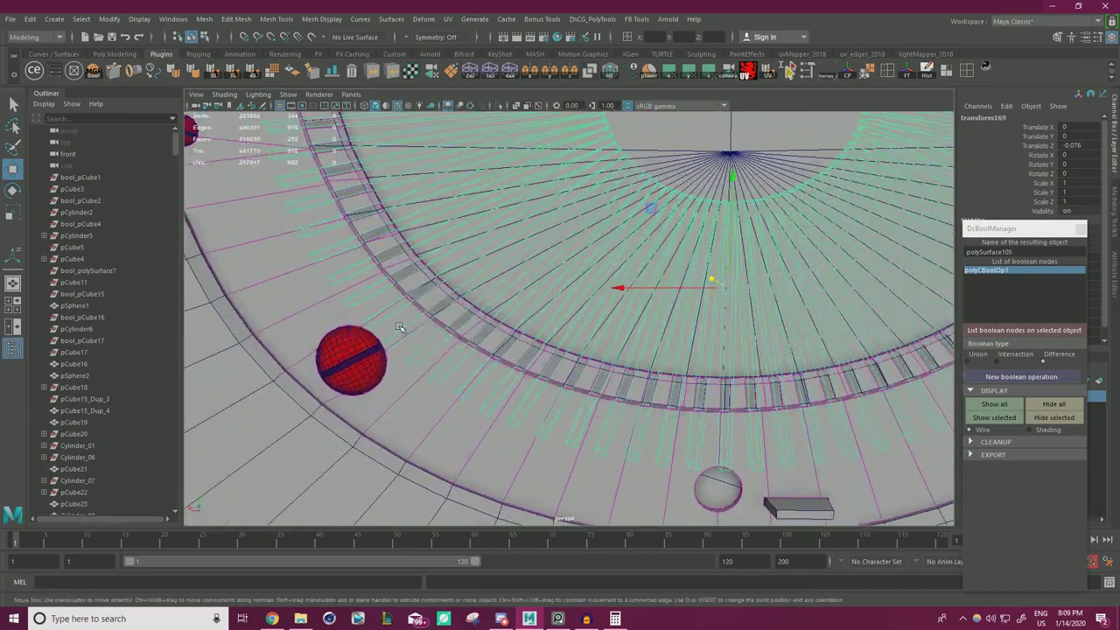
- Select all the vertices of the fan of cutting blocks
left_click_drag(400, 328, 430, 334, "alt")
scroll(429, 334, "up", 2)
scroll(429, 334, "up", 1)
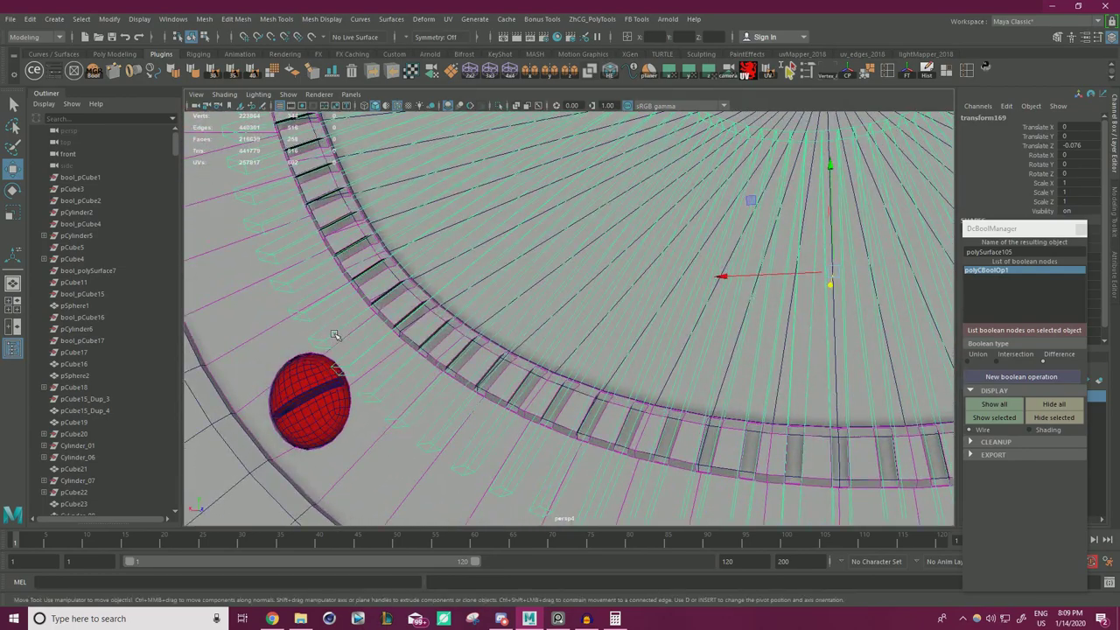
right_click(334, 336)
right_click_drag(291, 282, 287, 283)
scroll(457, 295, "down", 6)
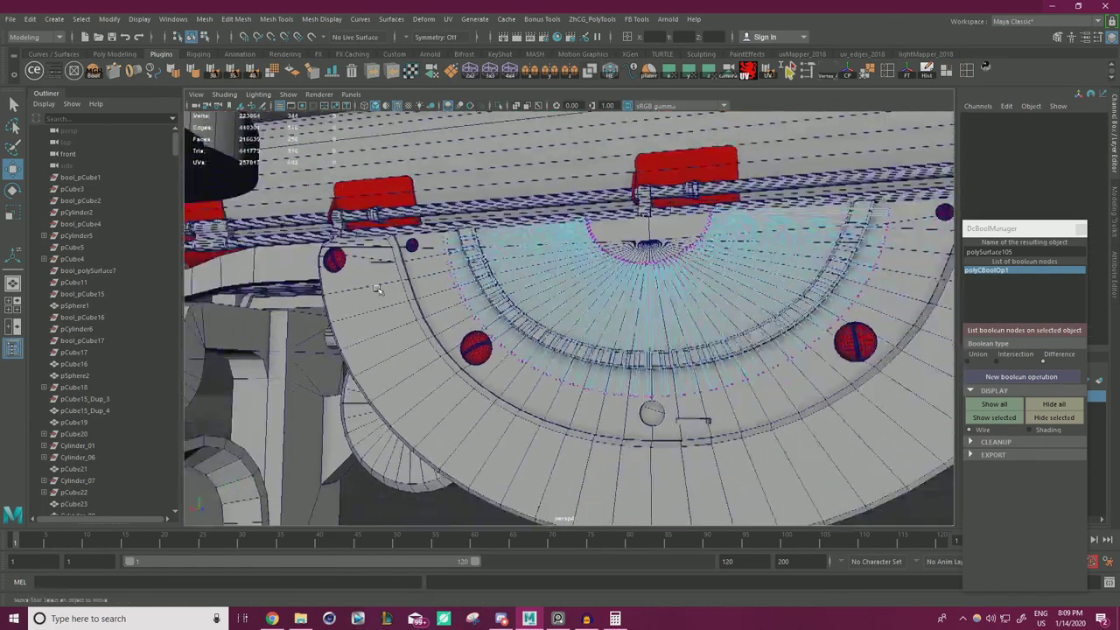
left_click_drag(458, 295, 441, 289, "alt")
left_click_drag(497, 350, 477, 337, "alt")
left_click_drag(631, 303, 833, 427)
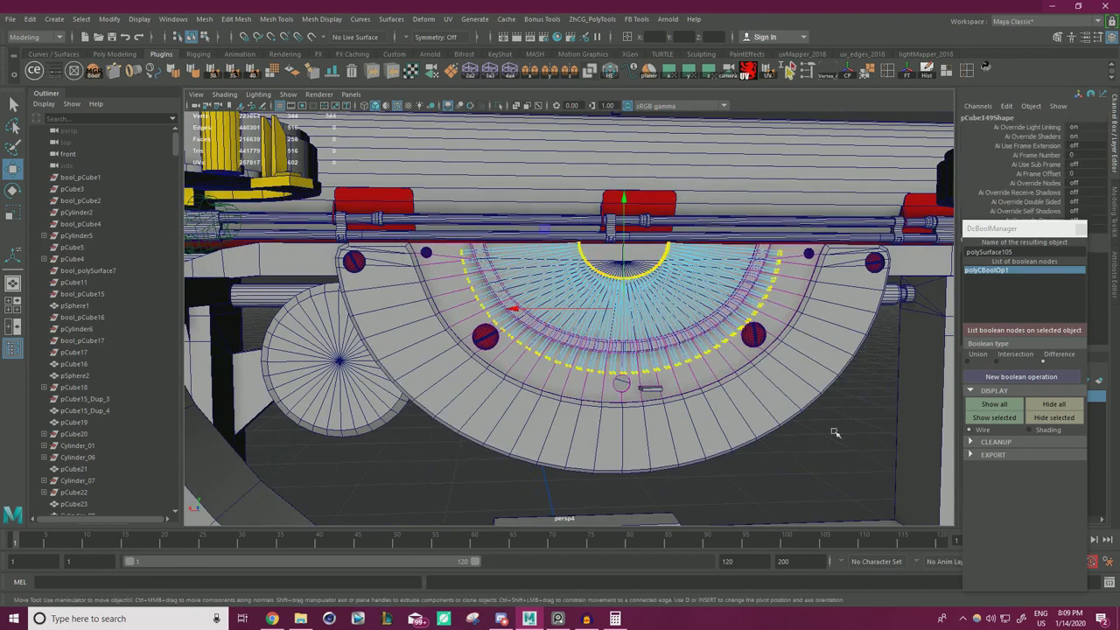
- Set the Move tool's axis orientation to Normal
left_click_drag(792, 275, 665, 285, "alt")
scroll(560, 297, "up", 7)
double_click(13, 166)
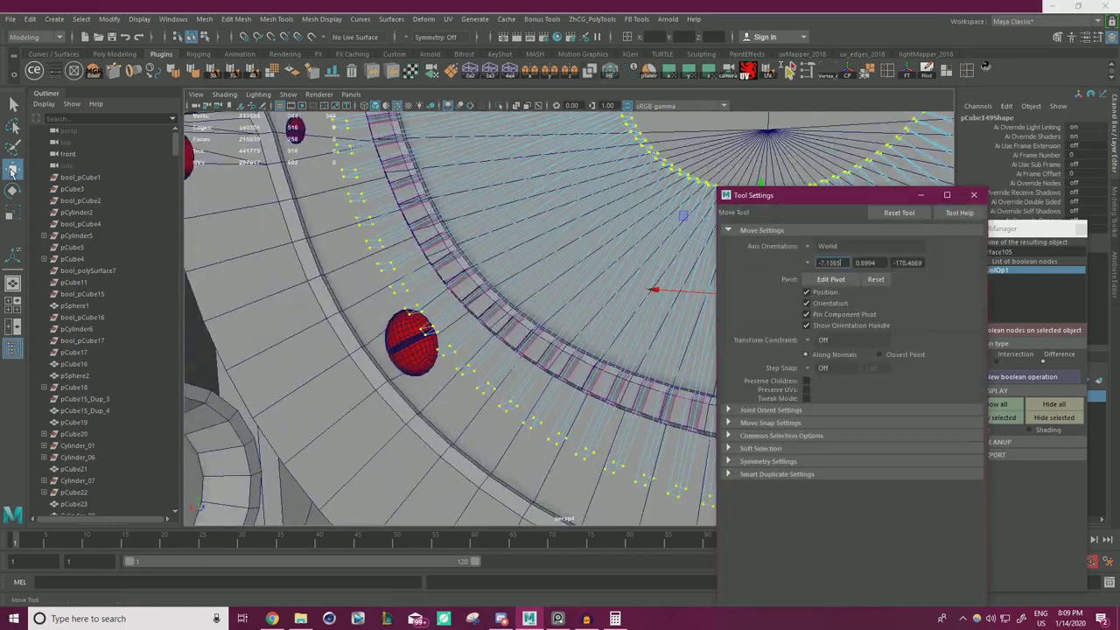
left_click(810, 250)
left_click(843, 306)
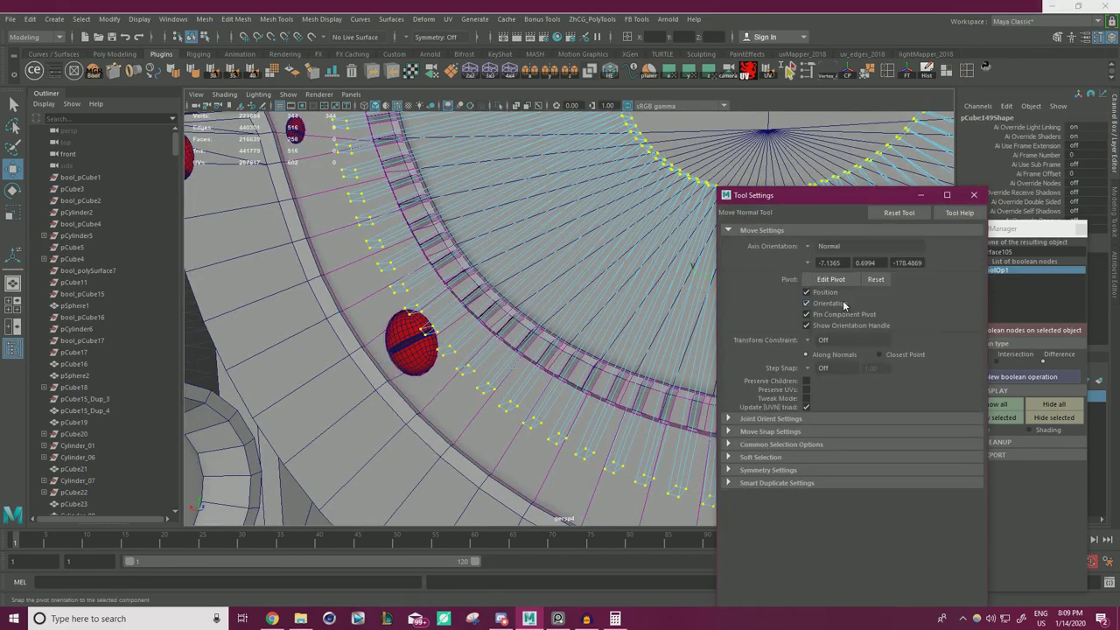
left_click_drag(806, 202, 880, 448)
- Move the fan's selected vertices along their normals to widen the radial slots cut in the plate
left_click_drag(730, 383, 816, 404, "alt")
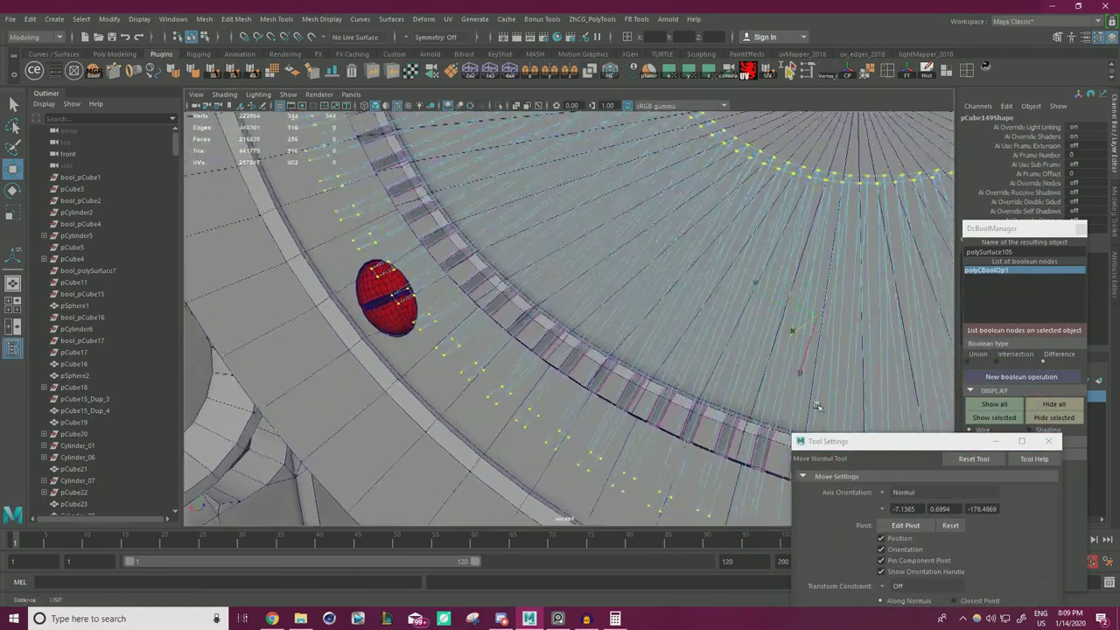
scroll(815, 404, "up", 2)
middle_click_drag(816, 404, 730, 350, "alt")
left_click_drag(730, 350, 770, 289, "alt")
scroll(768, 249, "up", 2)
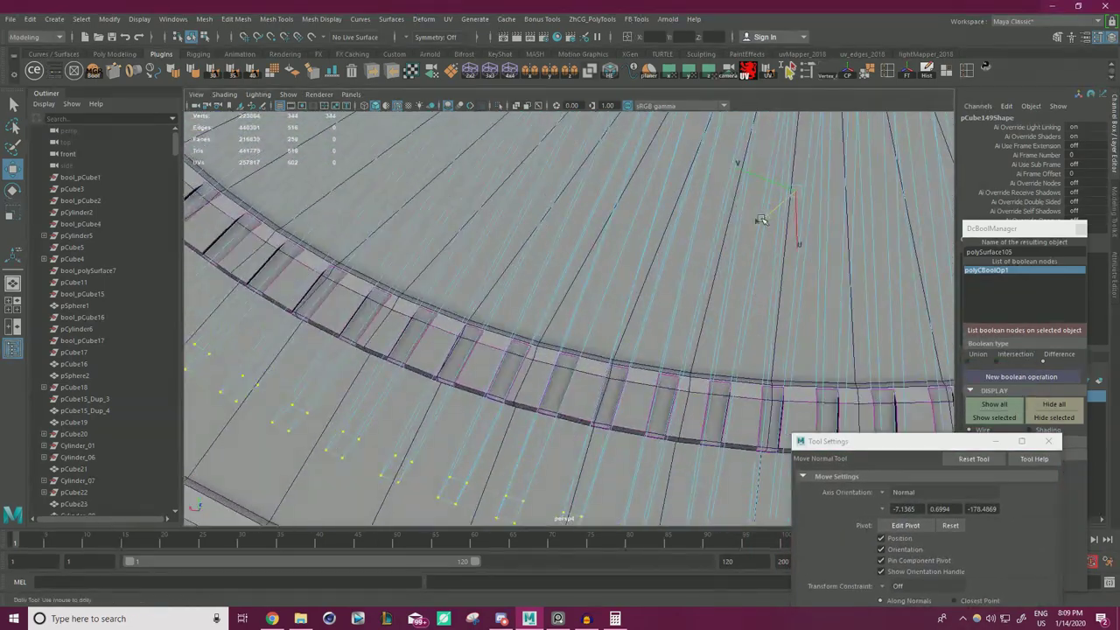
left_click_drag(763, 220, 647, 248)
right_click_drag(647, 248, 519, 261, "alt")
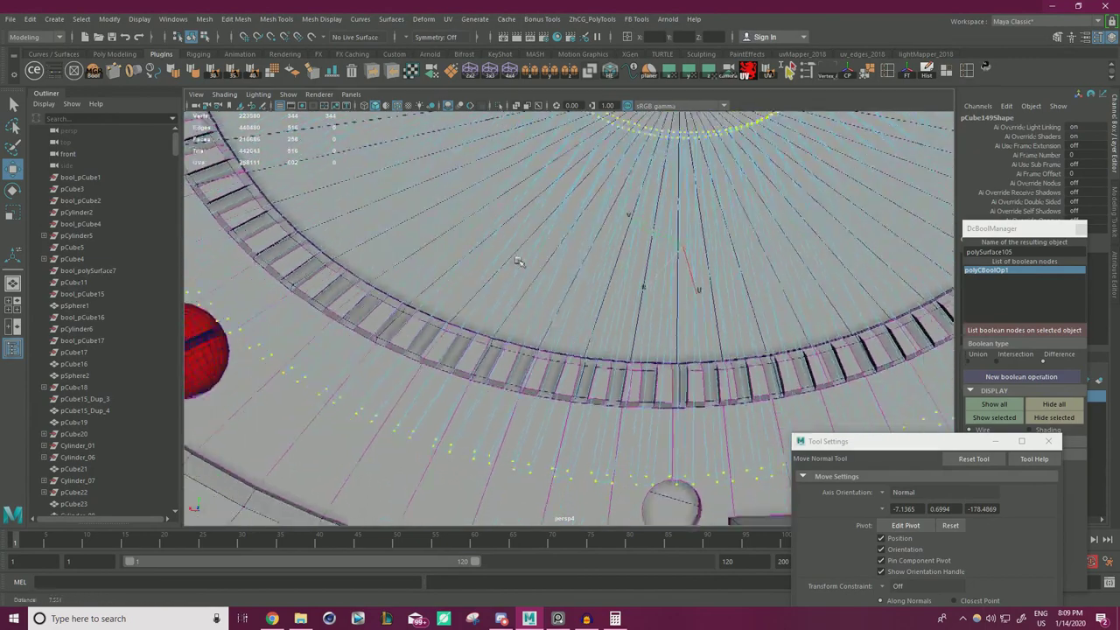
left_click_drag(518, 260, 487, 259, "alt")
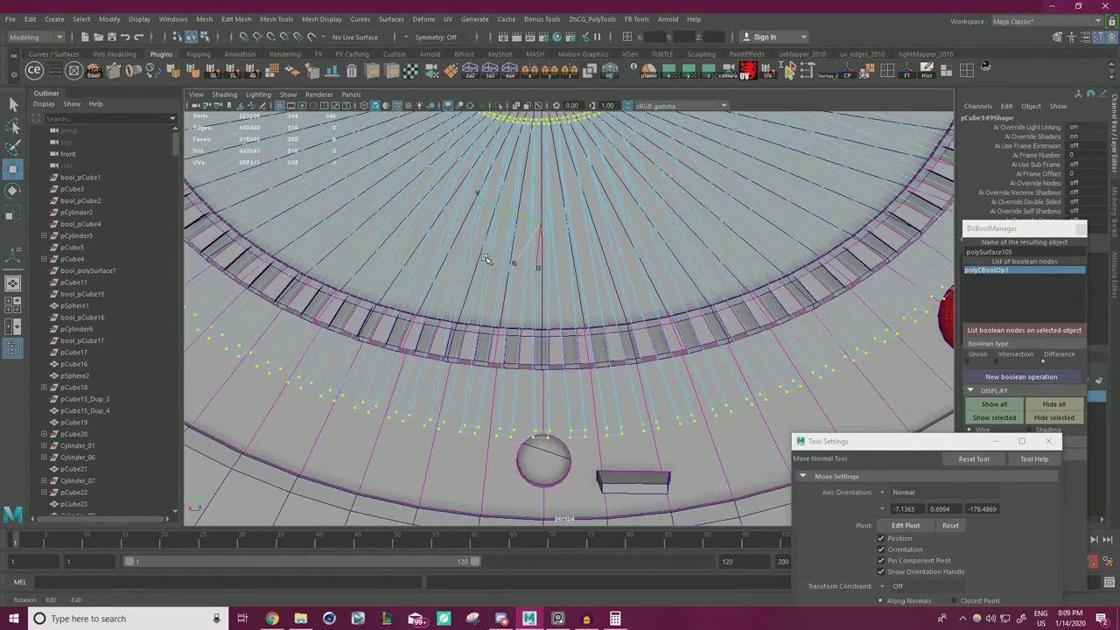
- Return the Move tool's axis orientation to World and close its settings
left_click_drag(909, 444, 886, 368)
left_click(864, 418)
left_click(886, 435)
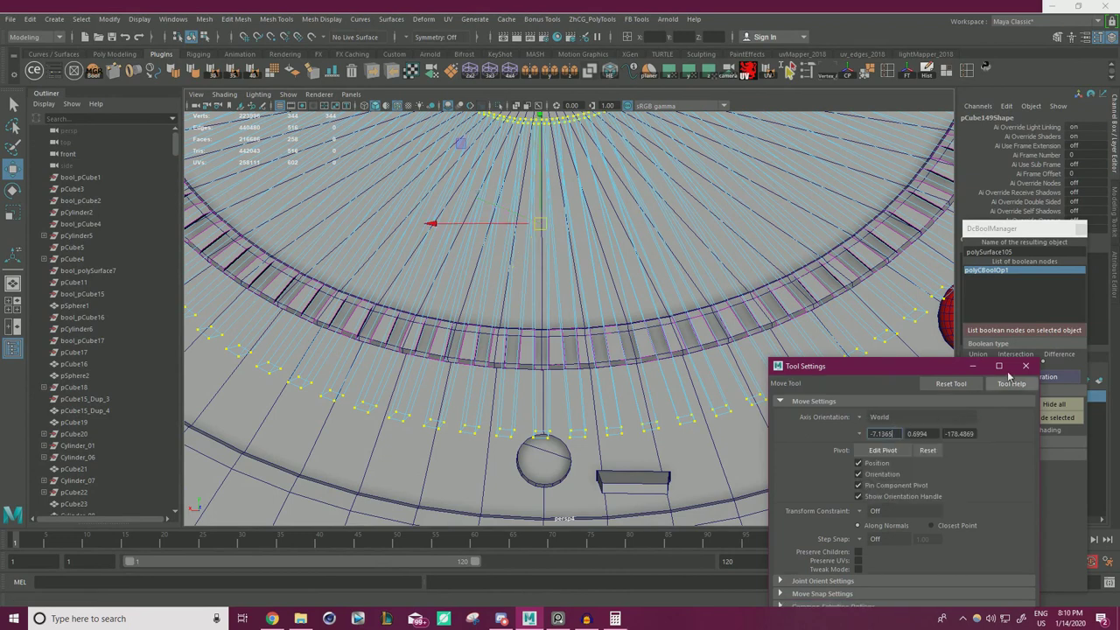
left_click(1025, 366)
- Finalize the slotted plate by deleting the boolean's history and base objects in DcBoolManager
left_click(993, 442)
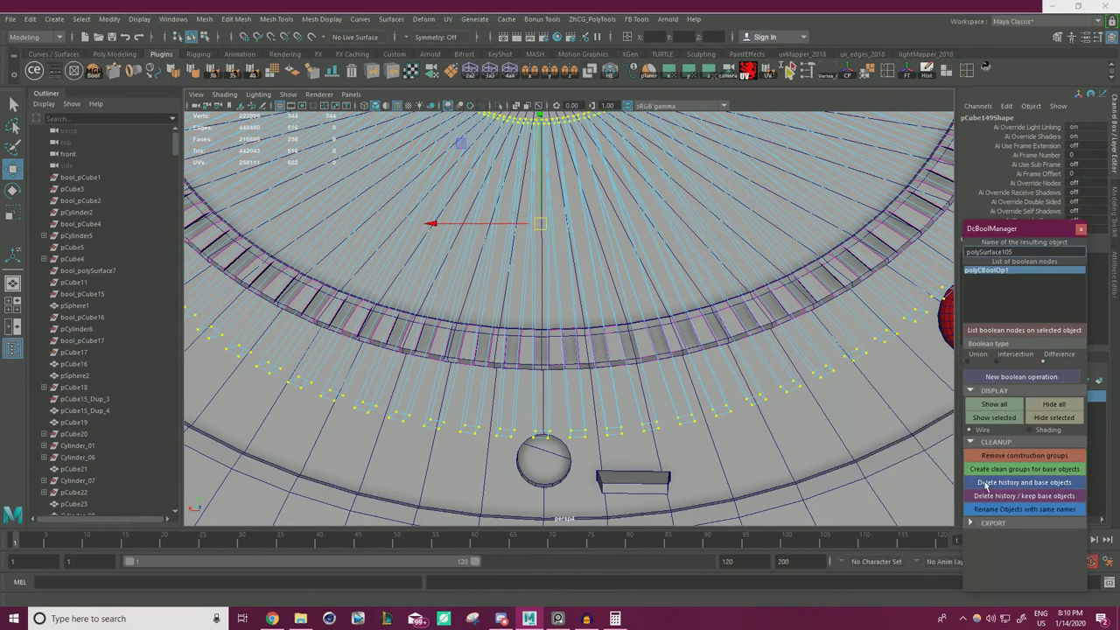
left_click(1038, 487)
right_click_drag(682, 340, 672, 386, "alt")
middle_click_drag(545, 375, 660, 305, "alt")
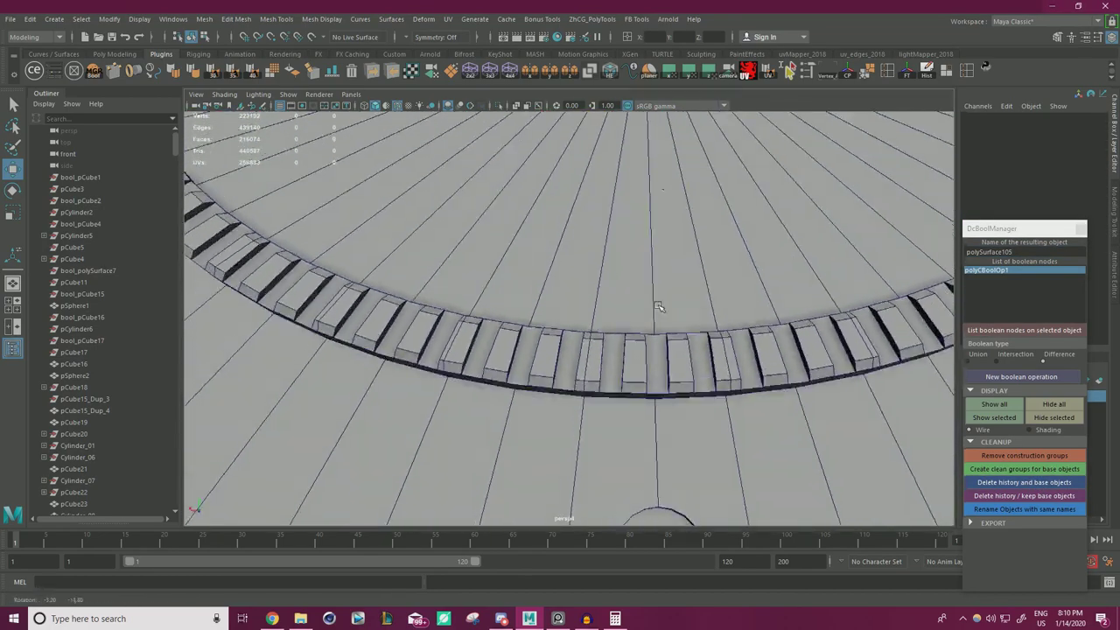
- Isolate the slotted inner plate in the perspective view and frame the end of its row of slots
left_click_drag(659, 305, 638, 347, "alt")
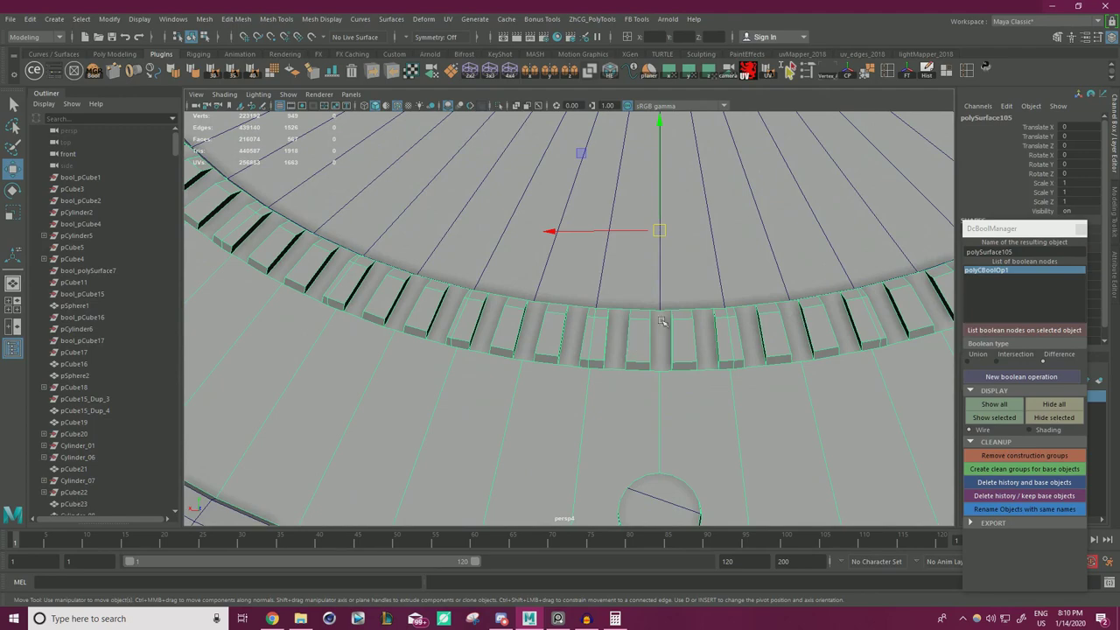
right_click_drag(662, 321, 556, 280, "alt")
left_click_drag(557, 280, 584, 178, "alt")
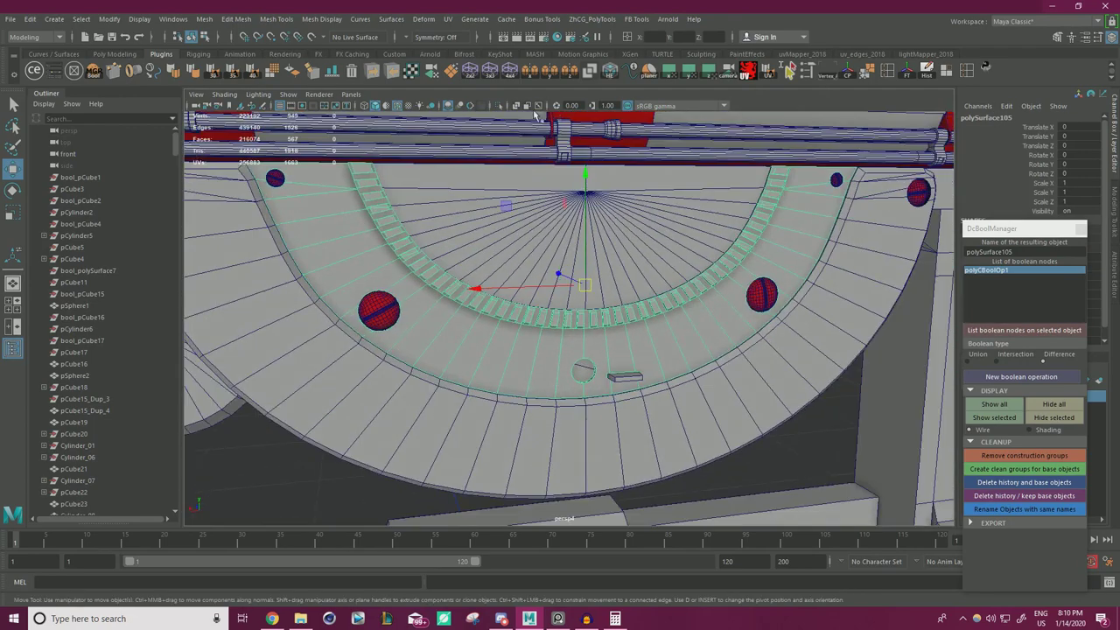
left_click(500, 107)
left_click_drag(480, 188, 673, 297, "alt")
left_click(489, 201)
scroll(632, 313, "up", 8)
middle_click_drag(525, 284, 543, 300, "alt")
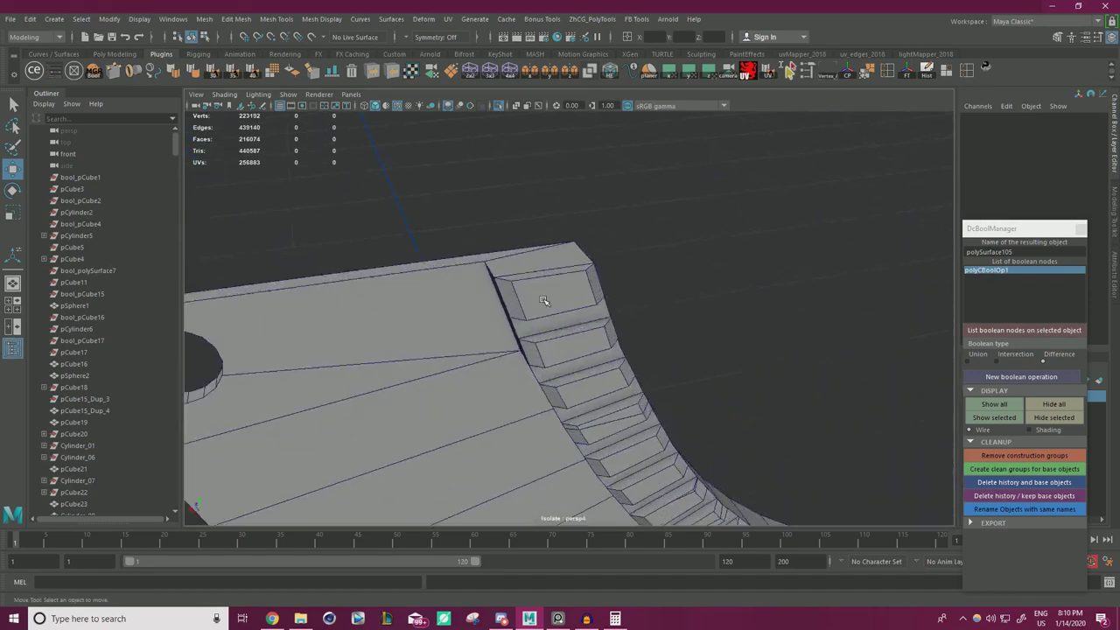
- Switch the slotted plate to vertex editing beside the slots near the end of the arc
left_click(565, 288)
left_click_drag(567, 287, 528, 268, "alt")
scroll(547, 297, "up", 5)
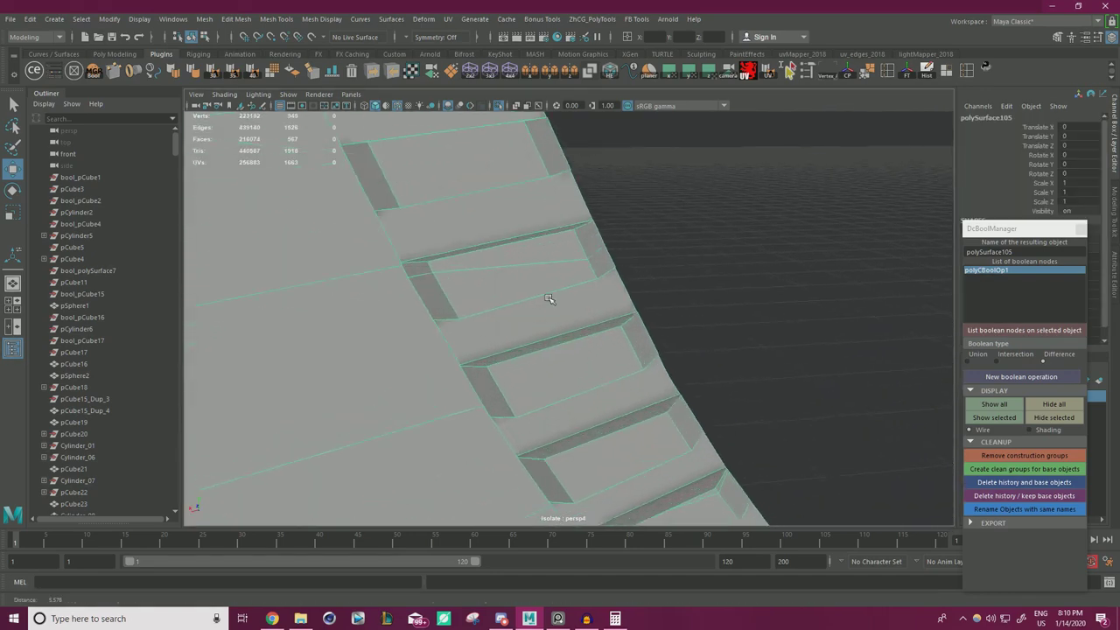
middle_click_drag(548, 298, 673, 290, "alt")
right_click_drag(711, 285, 655, 283)
- Try to move the stray vertex on the inner edge of one tooth to its neighbouring corner
left_click(643, 289)
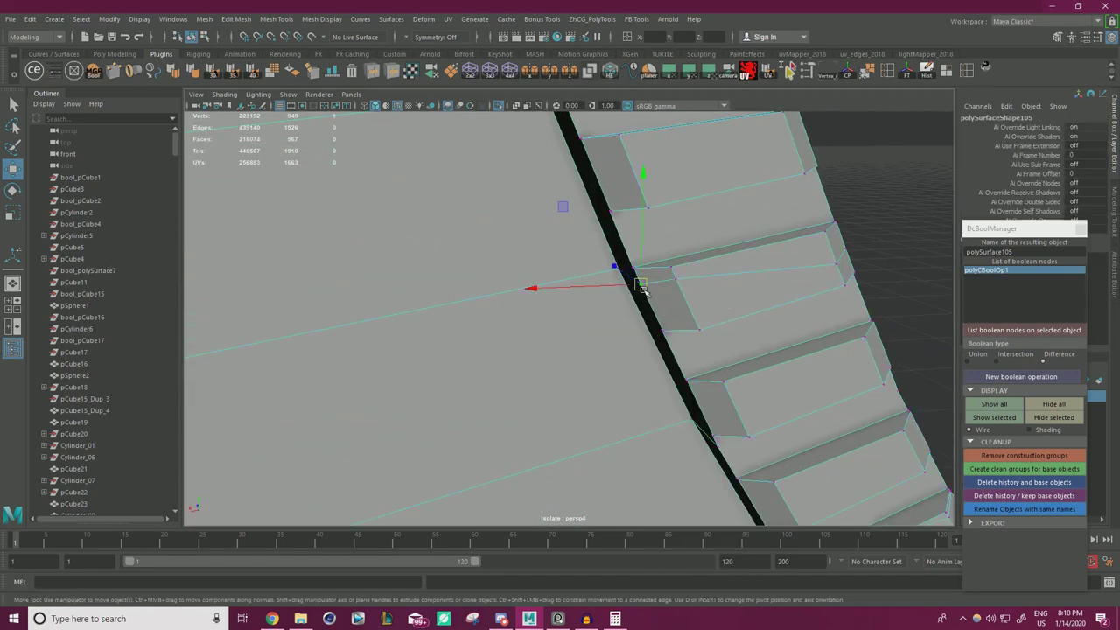
key("f")
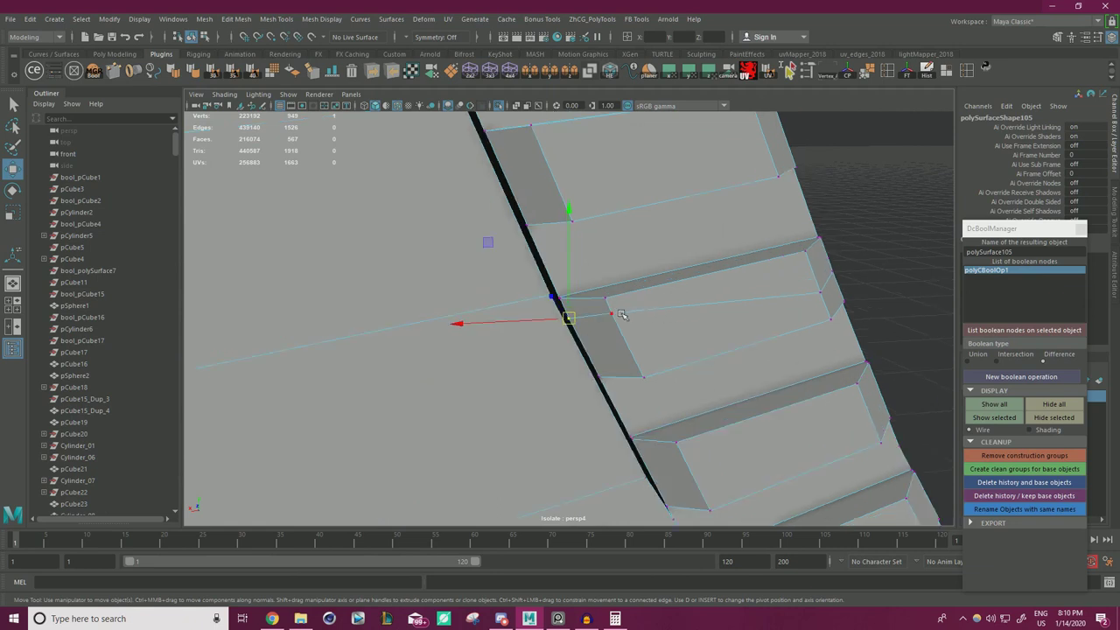
left_click_drag(621, 315, 555, 307, "alt")
right_click_drag(554, 306, 607, 321, "alt")
key("ctrl+z")
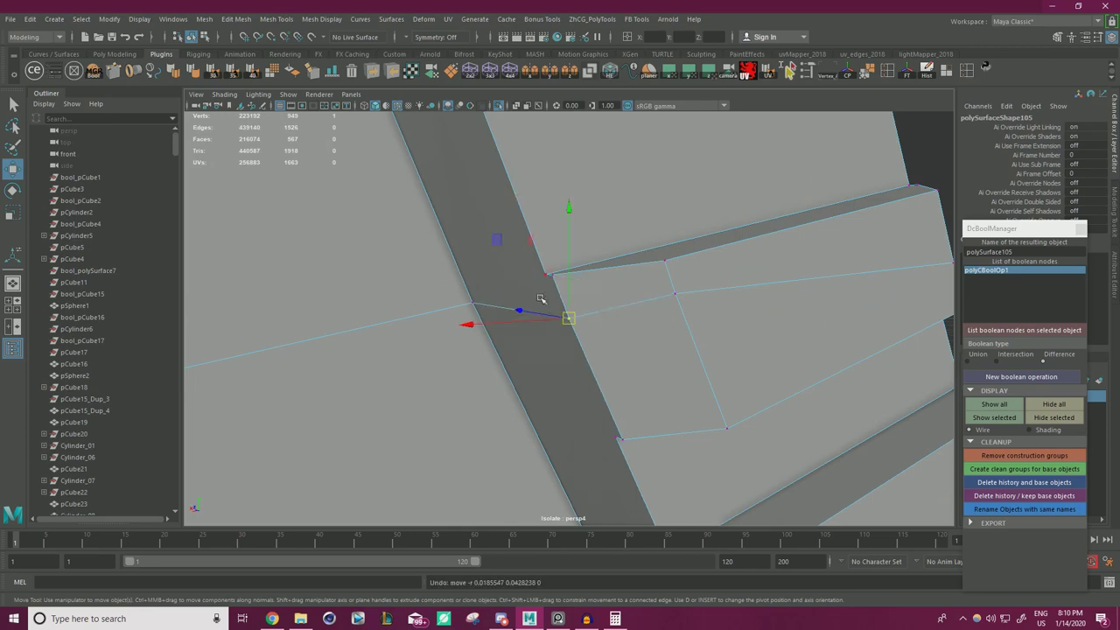
- Snap the doubled vertices at both corners of the first slot by the arc's end onto the adjacent corner vertices
right_click_drag(541, 298, 647, 313, "alt")
key("f")
middle_click_drag(501, 262, 560, 326, "alt")
right_click_drag(560, 325, 597, 336, "alt")
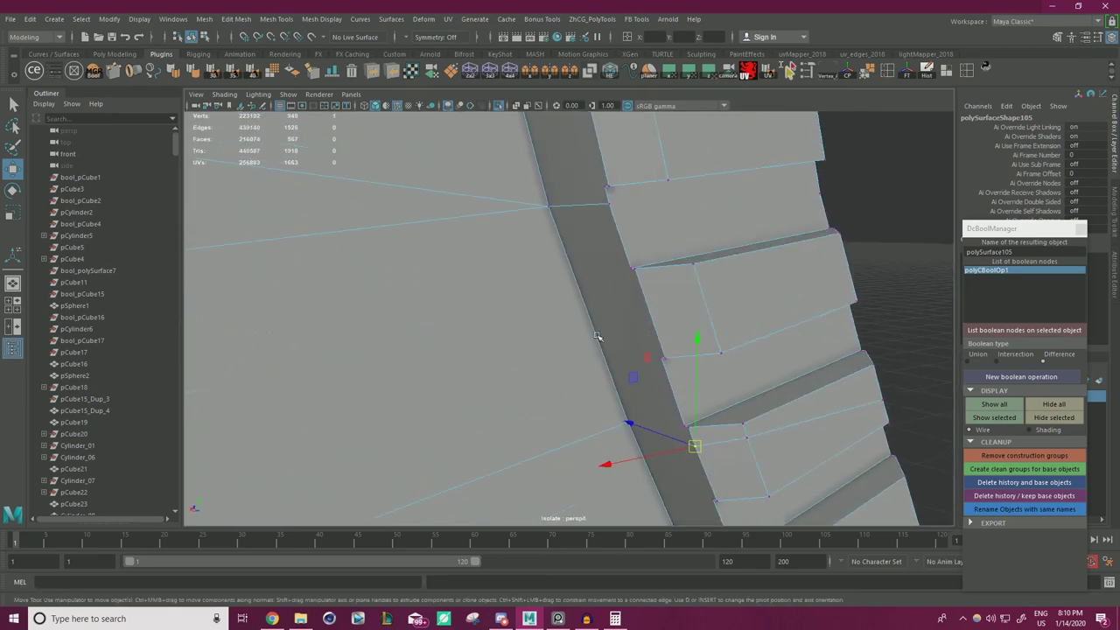
left_click_drag(595, 336, 587, 262, "alt")
middle_click_drag(587, 263, 628, 472, "alt")
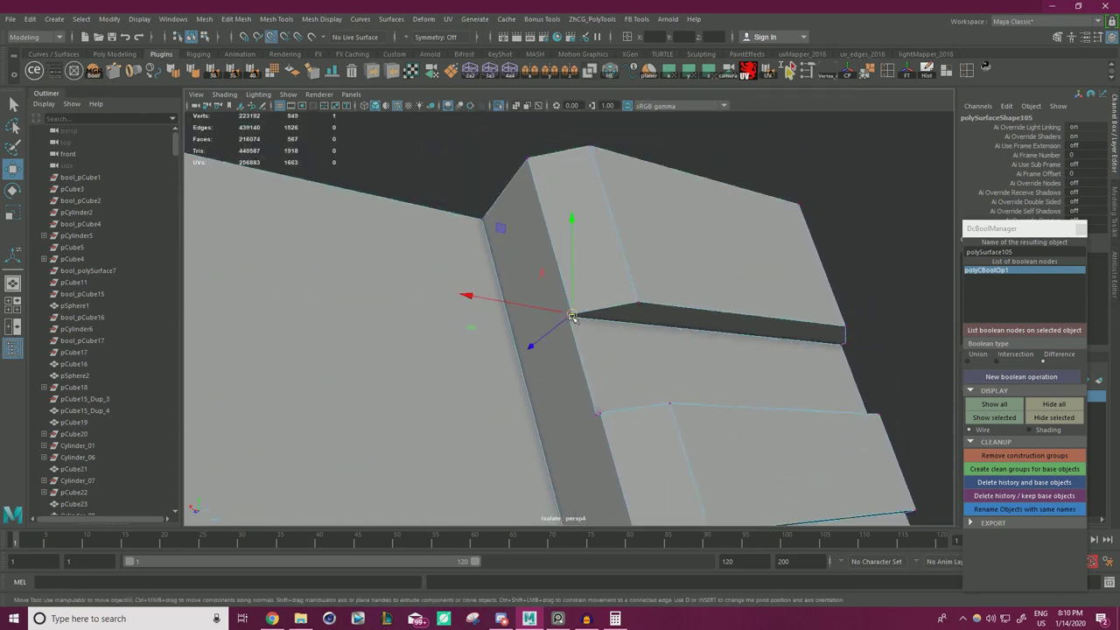
left_click_drag(572, 316, 568, 317)
left_click_drag(599, 415, 595, 417)
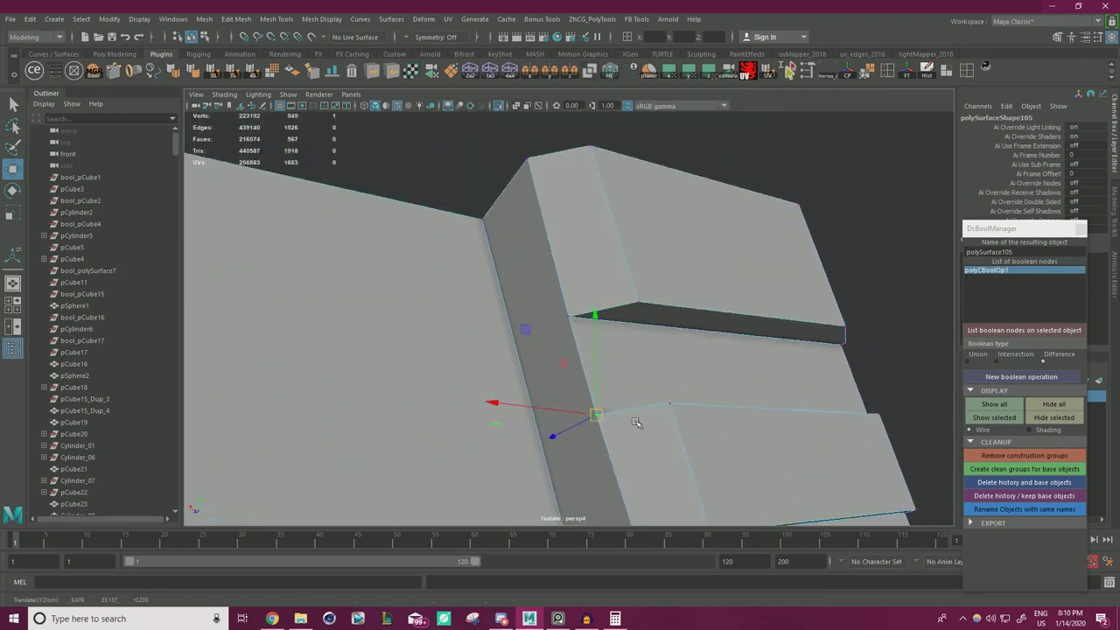
- Snap the doubled corner vertices of the following slot and tooth onto their adjacent corner vertices
middle_click_drag(644, 391, 574, 225, "alt")
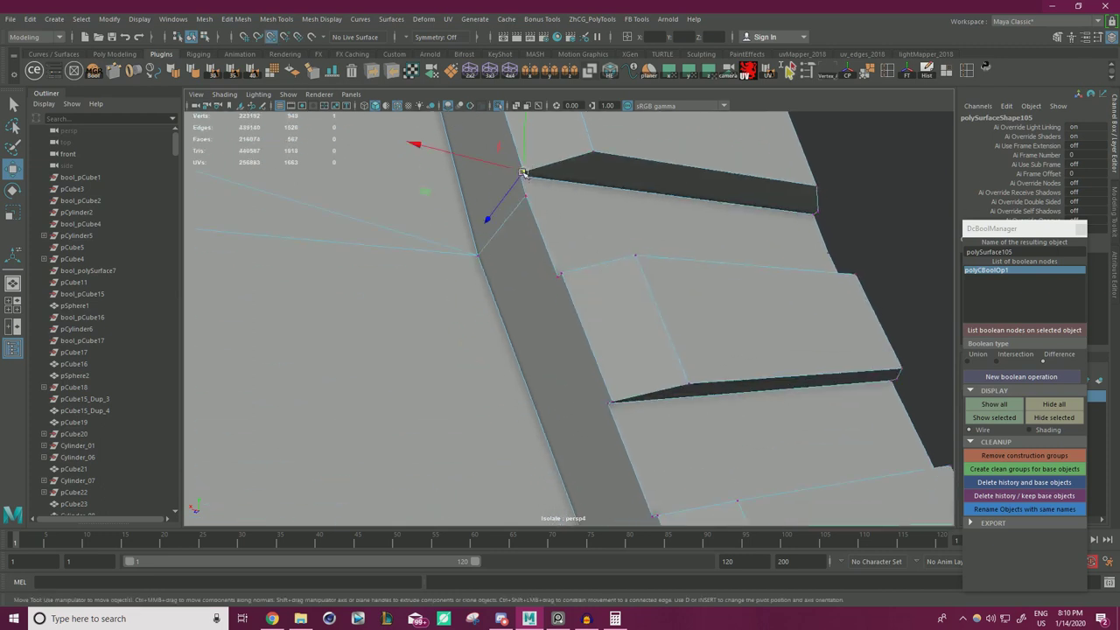
left_click_drag(523, 173, 520, 176)
left_click(523, 207)
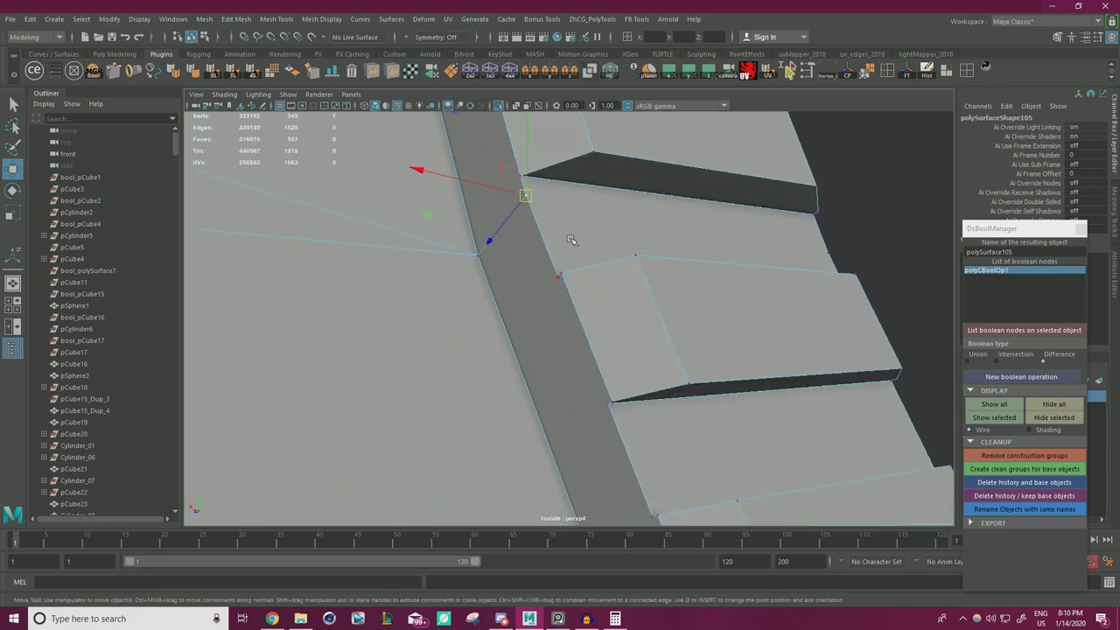
left_click_drag(563, 277, 558, 277)
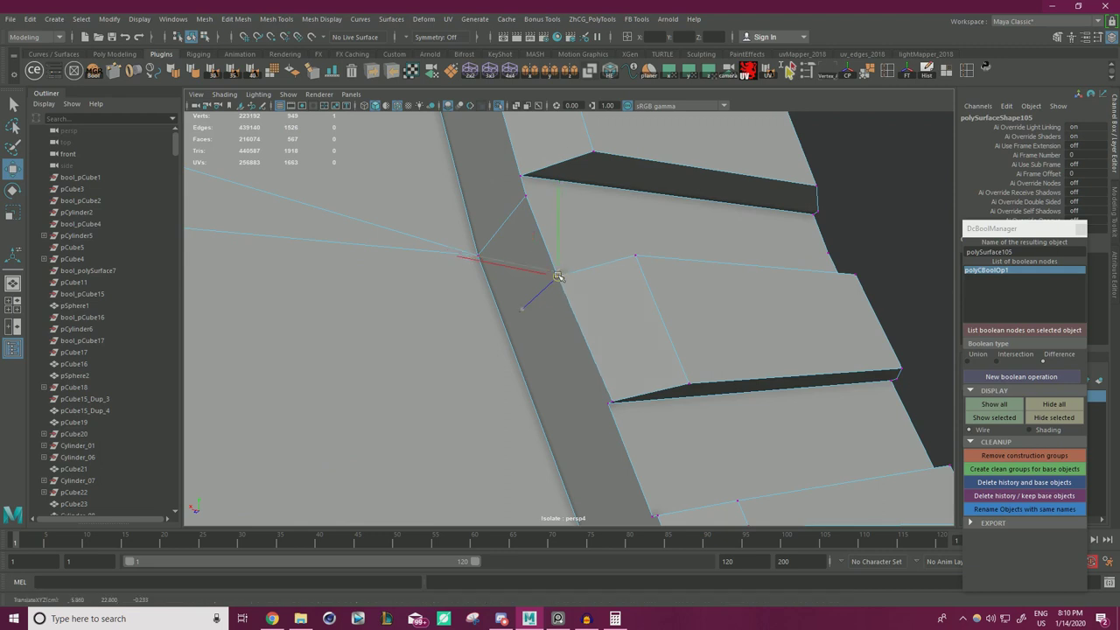
left_click(620, 398)
key("v")
left_click_drag(612, 403, 608, 404)
- Snap the stray vertices on the near end of the tooth with the extra crossing edge onto its corner vertices
middle_click_drag(702, 503, 683, 350, "alt")
left_click_drag(632, 334, 632, 340)
left_click(649, 364)
key("v")
middle_click_drag(697, 343, 609, 333, "alt")
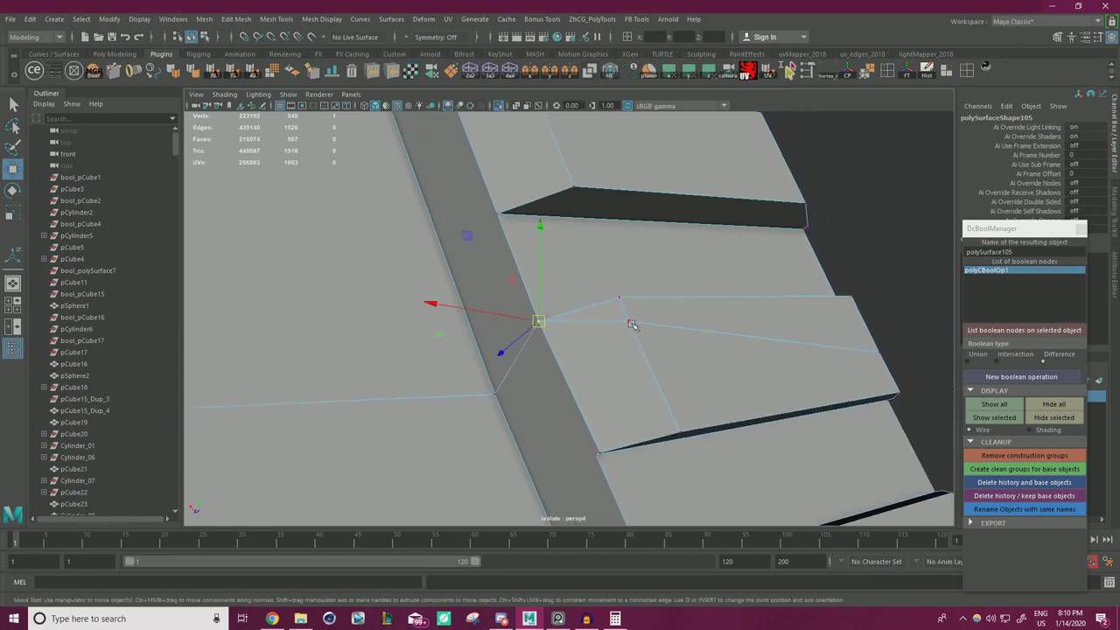
left_click(632, 324)
key("v")
left_click_drag(630, 323, 577, 397)
- Snap the stray vertex at the opposite end of the same tooth onto that end's upper corner vertex
left_click(877, 351)
scroll(817, 380, "up", 3)
scroll(817, 380, "down", 5)
middle_click_drag(577, 397, 633, 361, "alt")
scroll(655, 342, "up", 3)
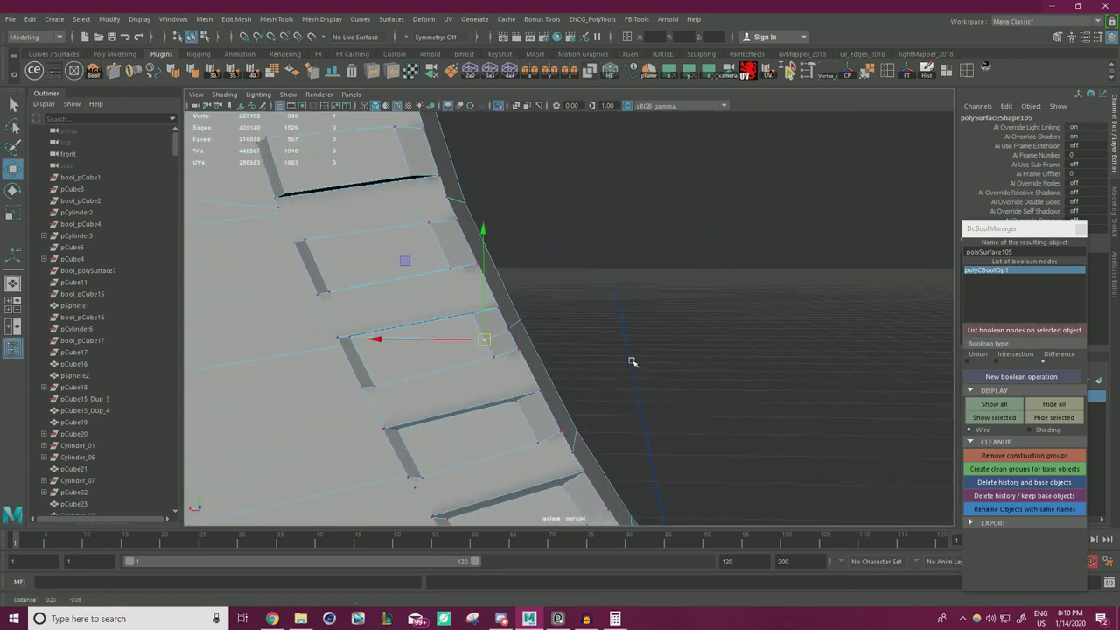
scroll(630, 363, "up", 3)
key("v")
left_click_drag(449, 354, 451, 324)
left_click(498, 331)
- Snap the doubled and mid-edge vertices along the tooth's opposite rim edge onto the slot corner vertices
middle_click_drag(543, 372, 477, 325, "alt")
left_click_drag(477, 326, 527, 333, "alt")
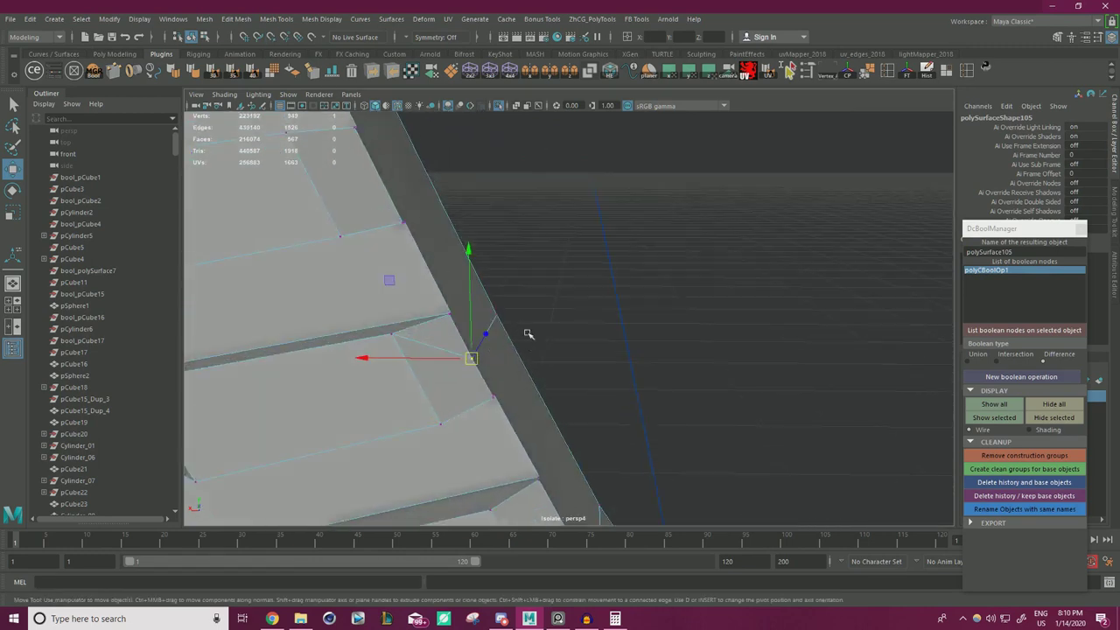
scroll(516, 364, "up", 4)
middle_click_drag(363, 349, 430, 346, "alt")
left_click(435, 299)
key("v")
left_click_drag(435, 299, 437, 299)
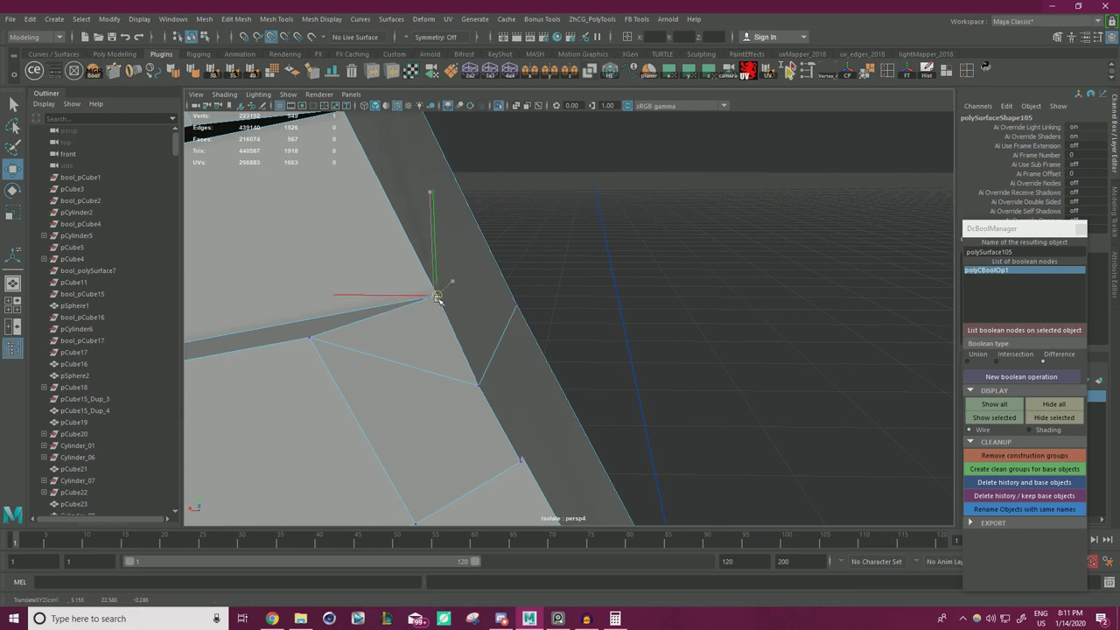
left_click(522, 458)
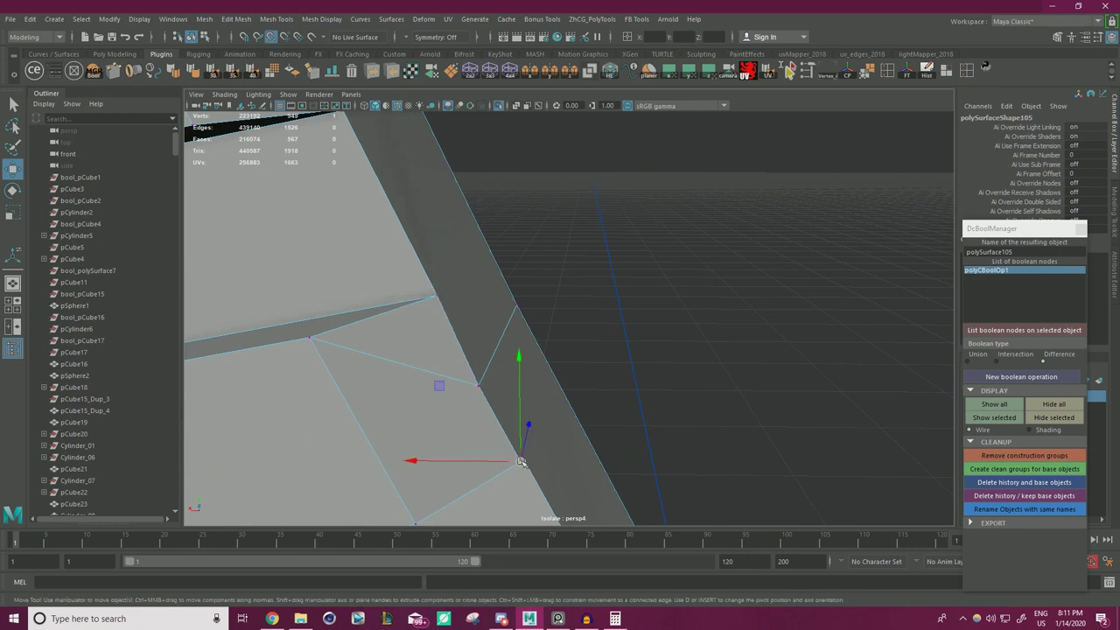
left_click(478, 385)
left_click_drag(479, 386, 434, 319)
scroll(552, 338, "down", 5)
middle_click_drag(490, 324, 507, 350, "alt")
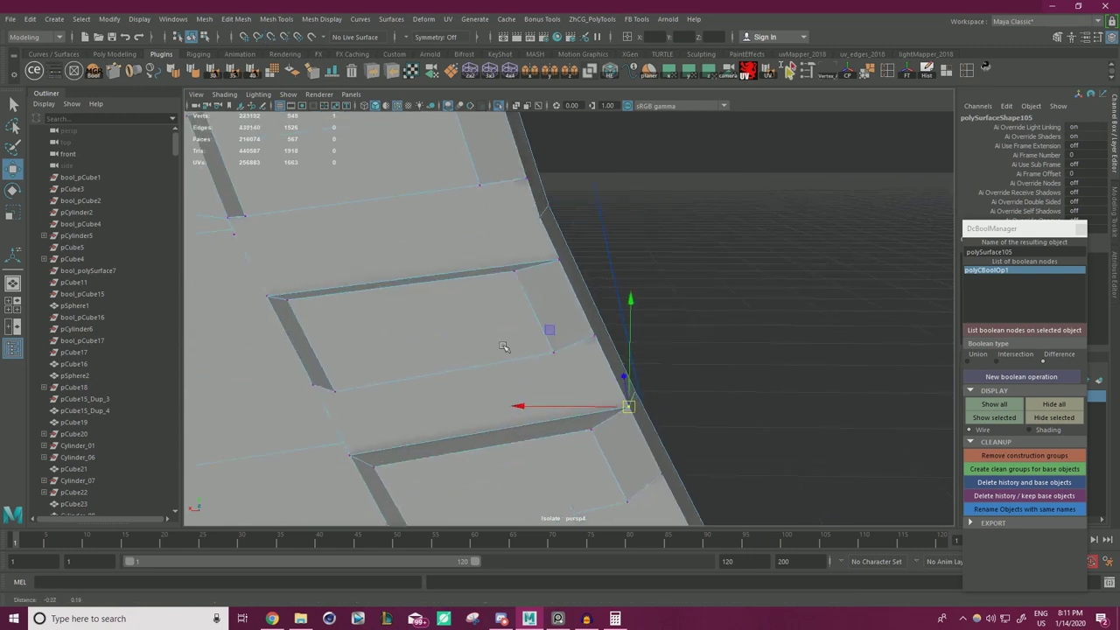
- Snap the doubled vertices on the next slot's inner-rim corners onto their adjacent corner vertices
scroll(525, 336, "up", 4)
left_click(553, 219)
scroll(595, 228, "up", 5)
mouse_move(608, 221)
middle_mouse_down("alt")
mouse_move(594, 274)
mouse_move(599, 236)
middle_mouse_up("alt")
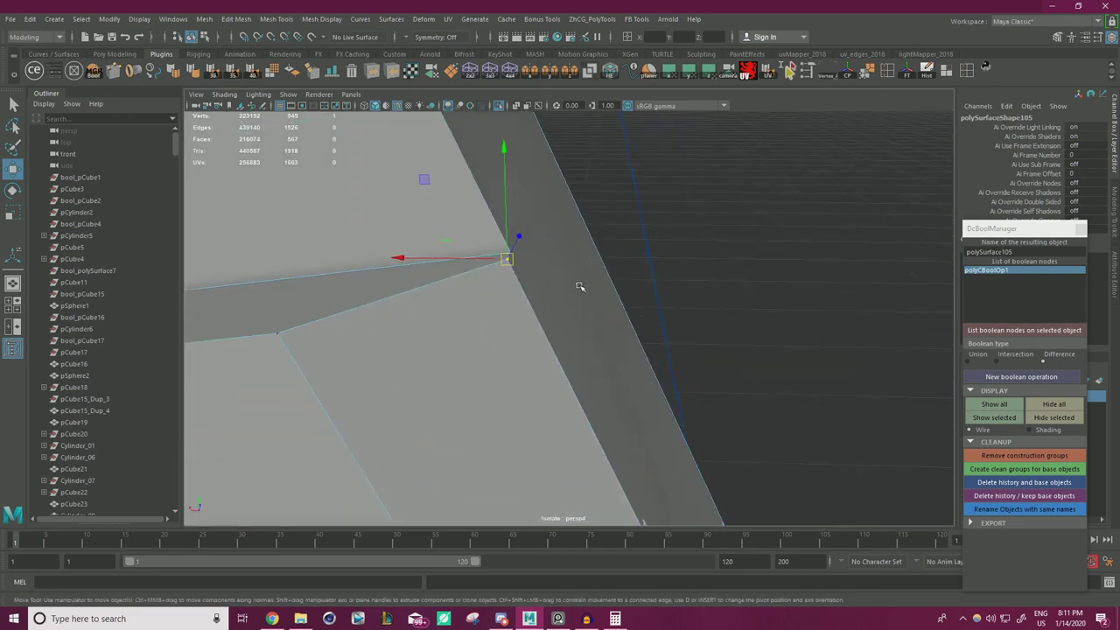
left_click_drag(506, 261, 511, 254)
middle_click_drag(553, 330, 484, 294, "alt")
left_click_drag(408, 254, 415, 244)
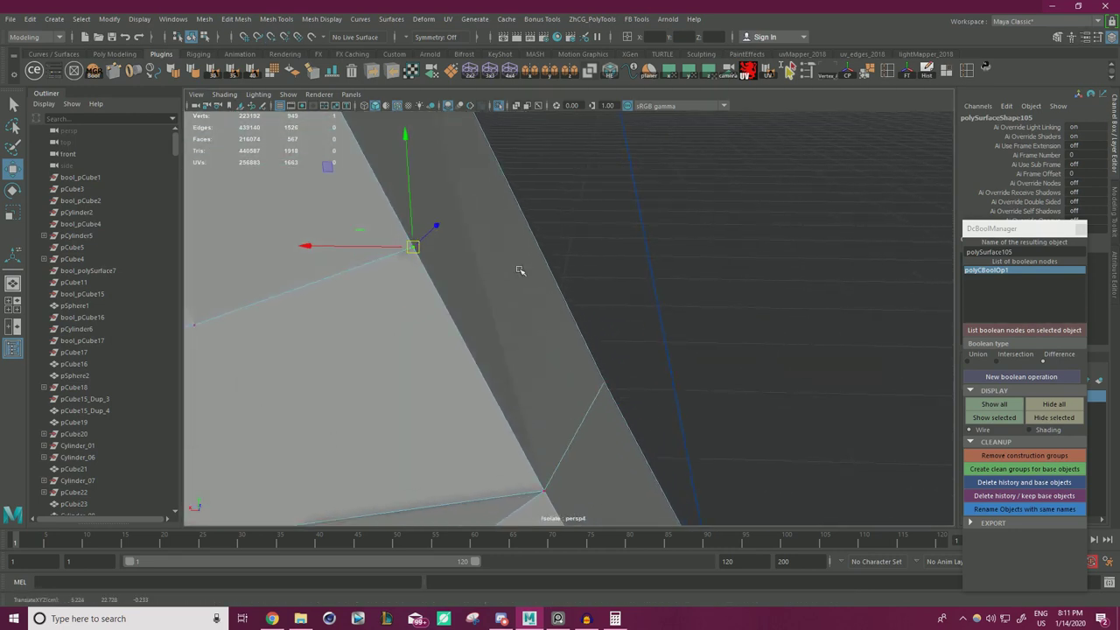
- Snap the stray vertex at the following slot's upper rim corner onto its adjacent corner vertex
scroll(519, 270, "down", 5)
middle_click_drag(519, 271, 543, 350, "alt")
scroll(503, 330, "up", 4)
left_click(528, 345)
left_click(529, 341)
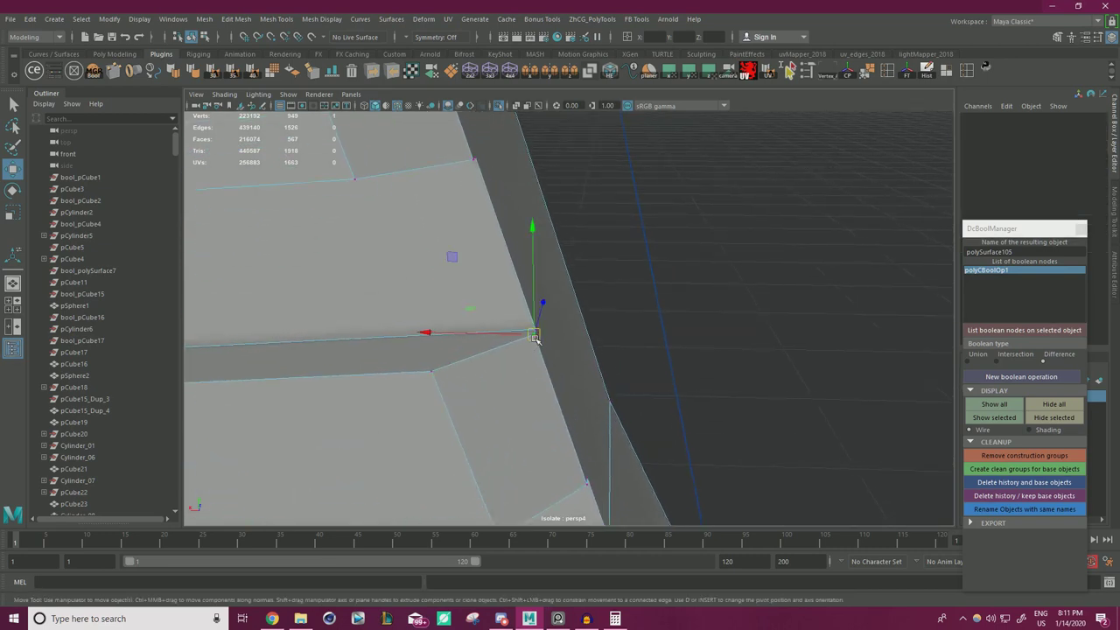
left_click_drag(536, 334, 536, 329)
middle_click_drag(546, 376, 516, 336, "alt")
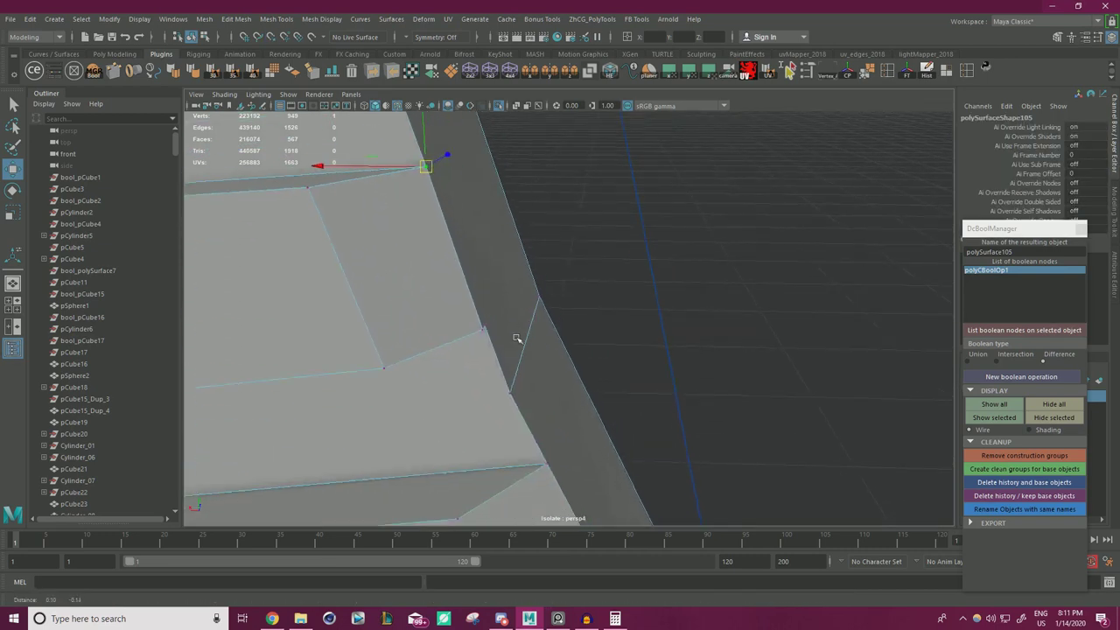
- Snap the doubled lower rim-corner vertices of that slot and the neighbouring slot toward the plate's end onto their corner vertices
scroll(499, 341, "up", 3)
left_click_drag(445, 279, 449, 278)
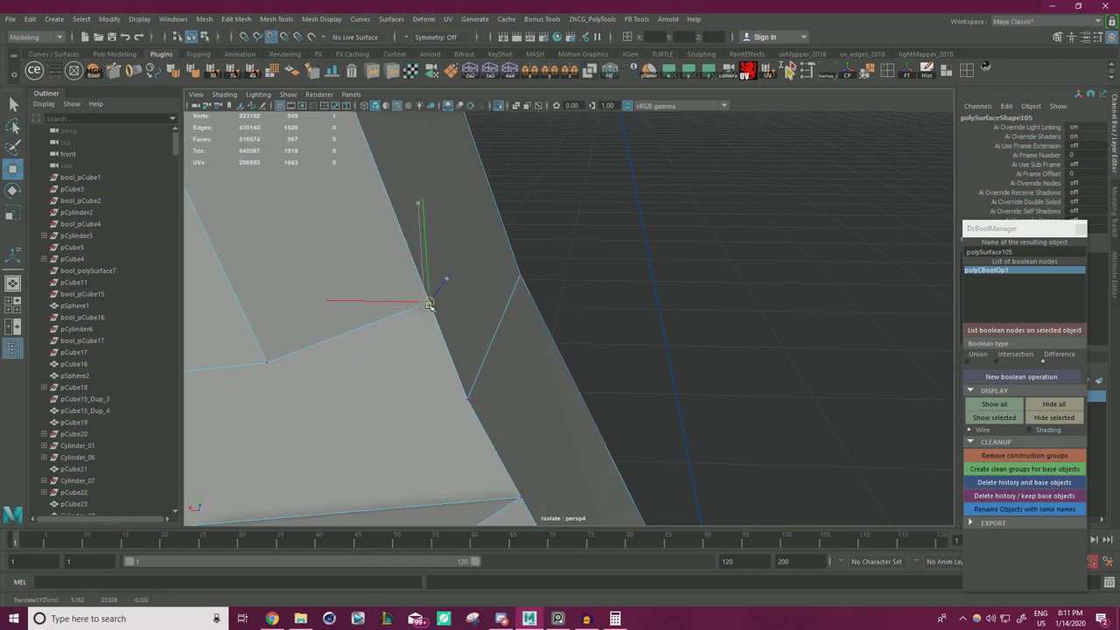
scroll(451, 281, "down", 4)
middle_click_drag(453, 283, 473, 326, "alt")
scroll(477, 329, "up", 4)
left_click(486, 335)
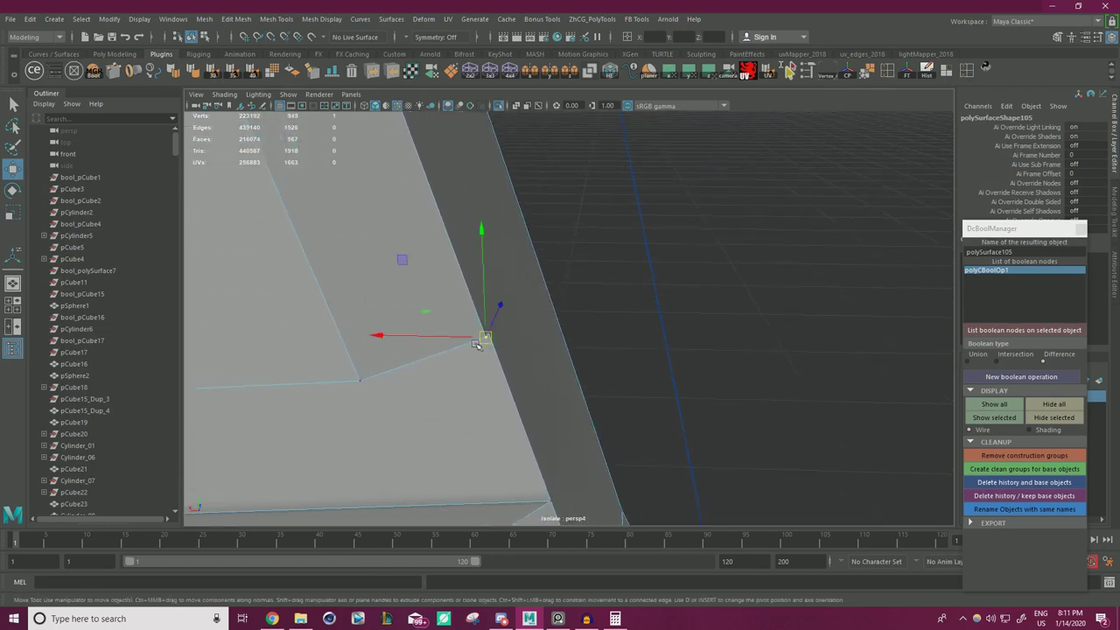
key("v")
left_click_drag(485, 335, 488, 333)
middle_click_drag(436, 279, 463, 327, "alt")
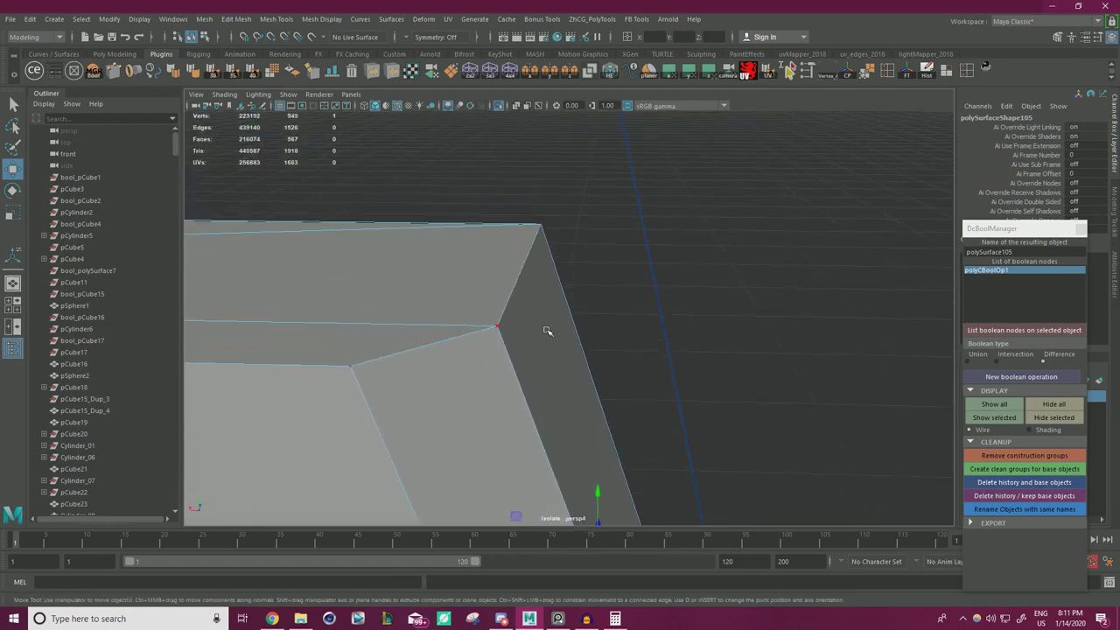
- Select the vertices across one half and the middle of the plate and merge them at a 0.0001 distance threshold
scroll(550, 330, "down", 9)
left_click_drag(525, 326, 522, 293, "alt")
left_click_drag(400, 237, 764, 491)
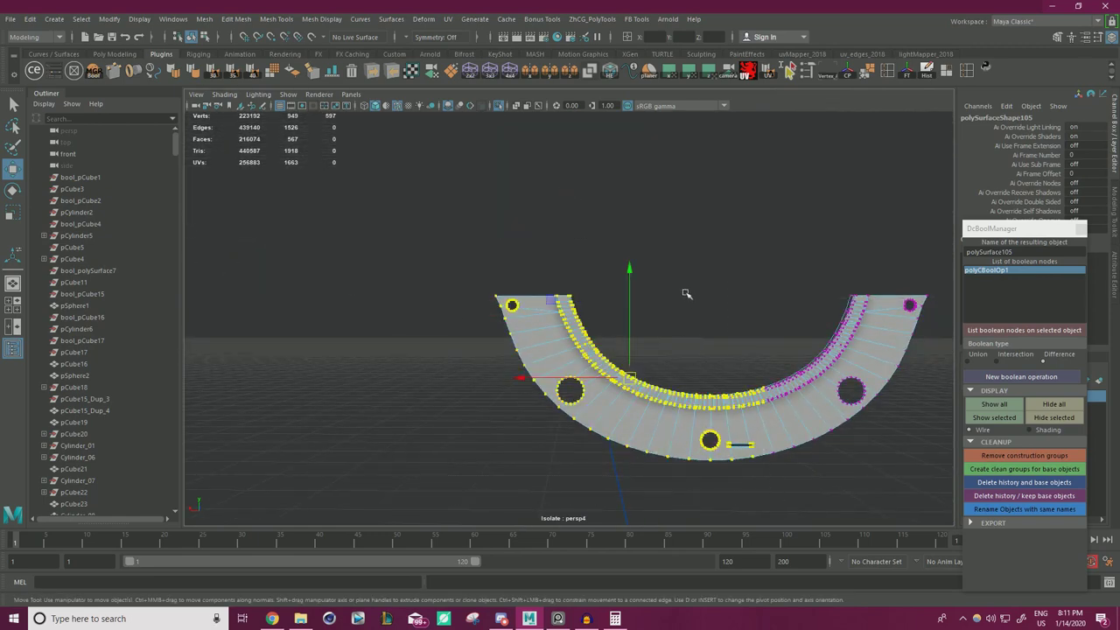
right_click_drag(697, 256, 744, 202, "shift")
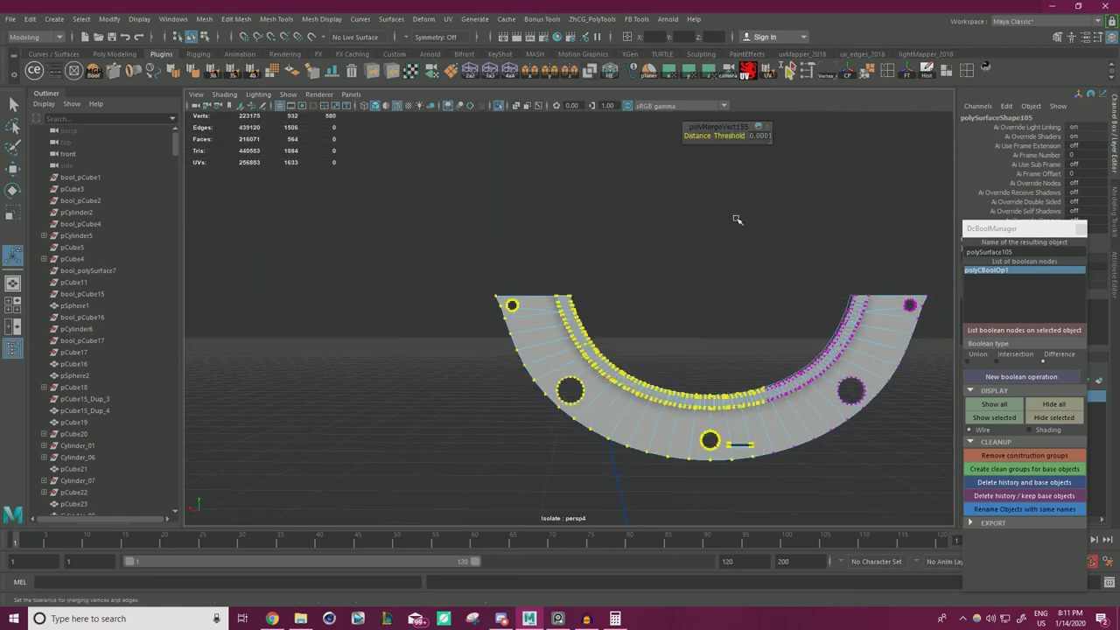
- Snap the doubled vertex at the lower corner of a slot's outer end onto the adjacent corner vertex
left_click_drag(574, 290, 593, 314, "alt")
right_click_drag(592, 314, 627, 344, "alt")
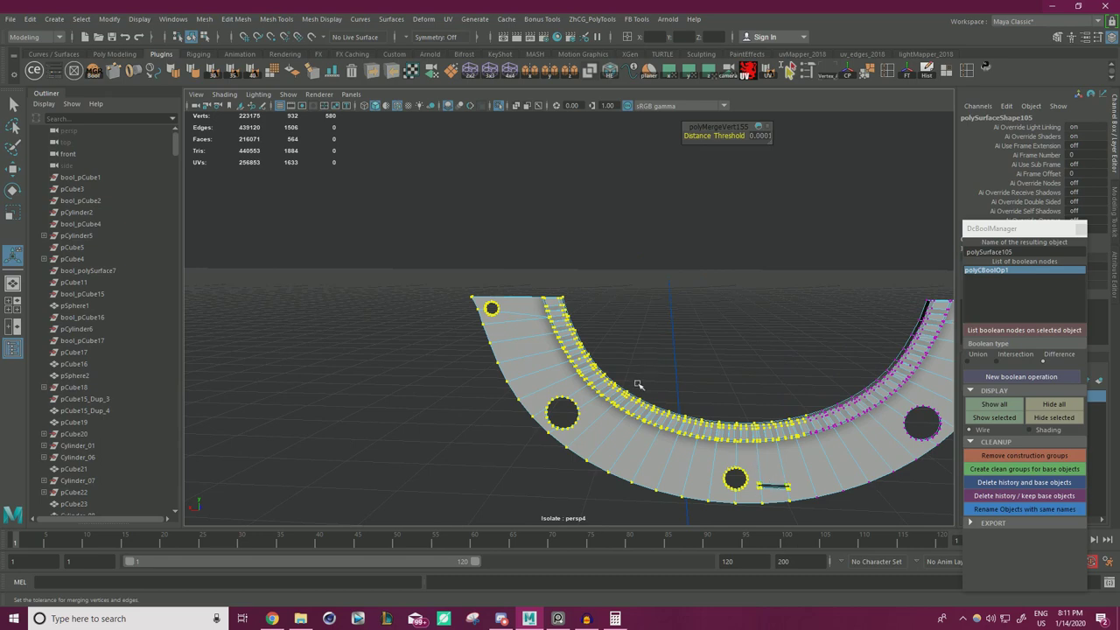
right_click_drag(586, 338, 705, 426, "alt")
left_click(574, 399)
left_click_drag(615, 400, 600, 333, "alt")
right_click_drag(600, 333, 617, 390, "alt")
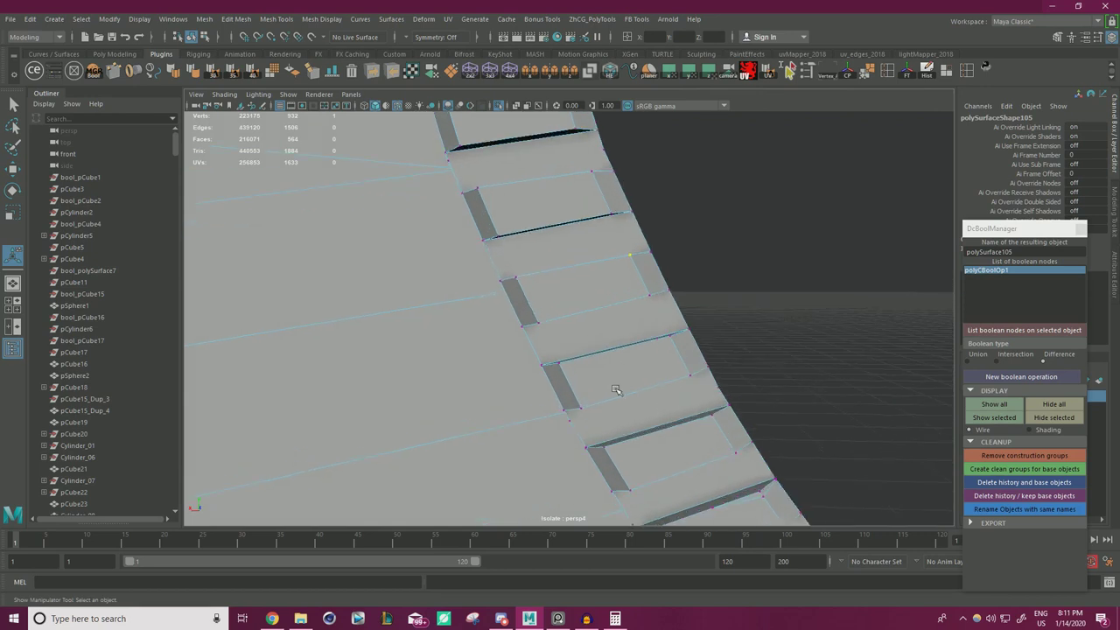
right_click_drag(552, 313, 598, 331, "alt")
key("w")
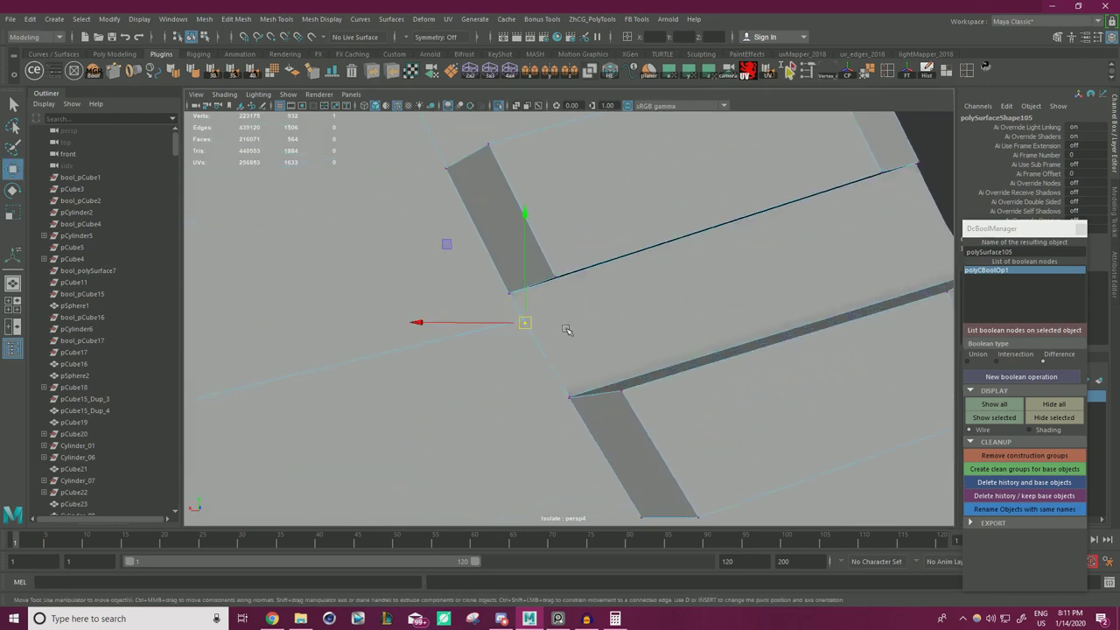
left_click_drag(535, 332, 438, 345, "alt")
left_click_drag(328, 282, 464, 306, "alt")
middle_click_drag(465, 305, 434, 310, "alt")
left_click_drag(434, 310, 503, 297, "alt")
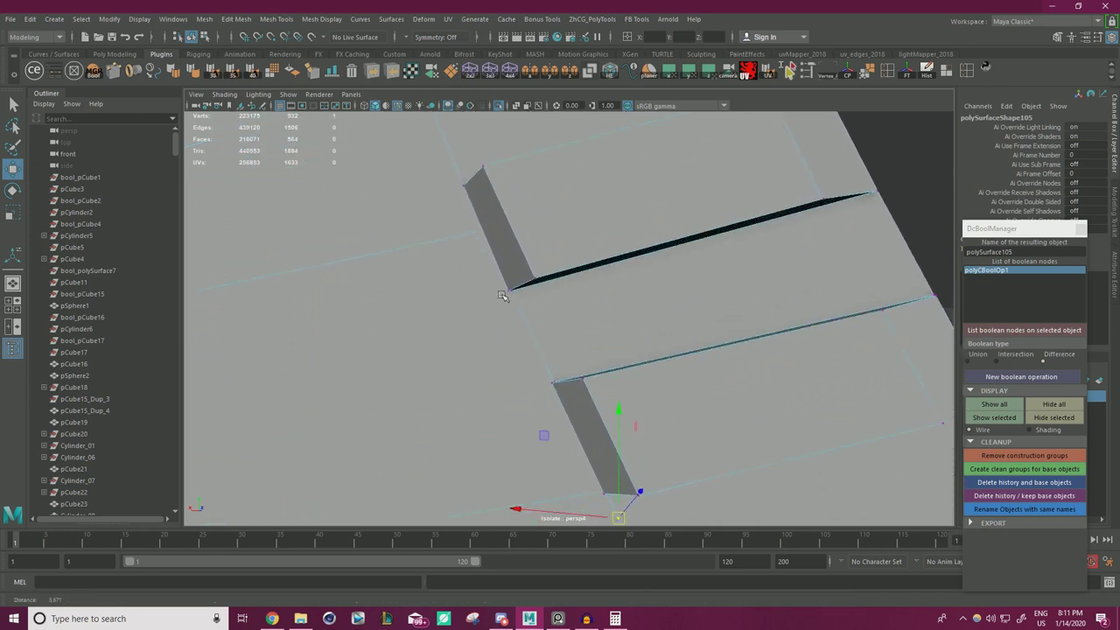
scroll(501, 299, "up", 3)
scroll(472, 288, "up", 3)
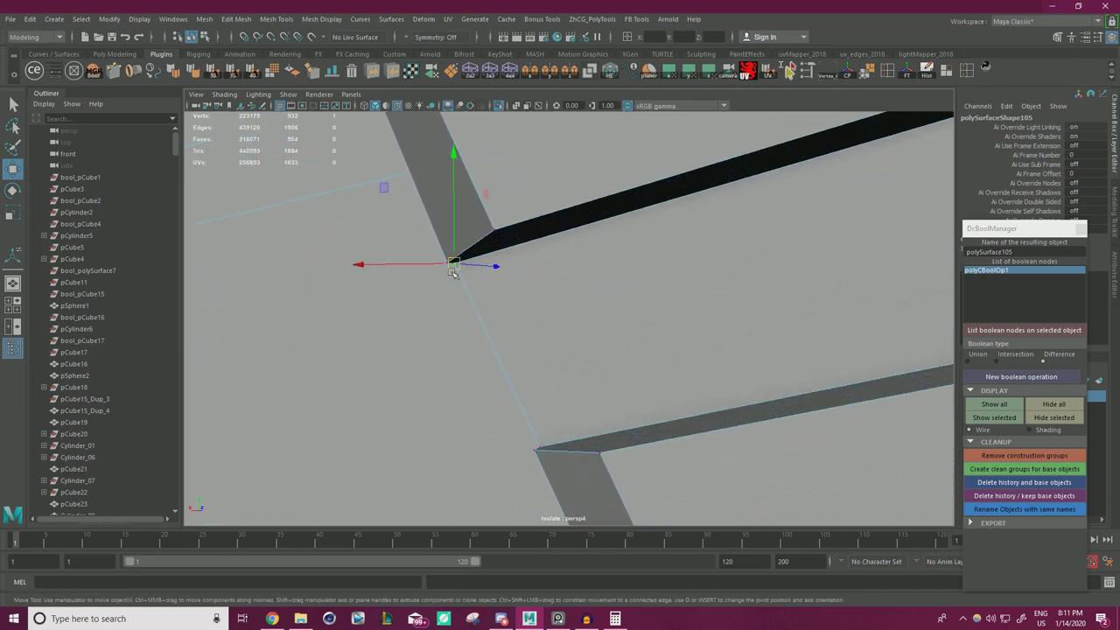
left_click(451, 265)
left_click(454, 263)
mouse_move(453, 266)
left_mouse_down()
mouse_move(447, 235)
mouse_move(450, 250)
left_mouse_up()
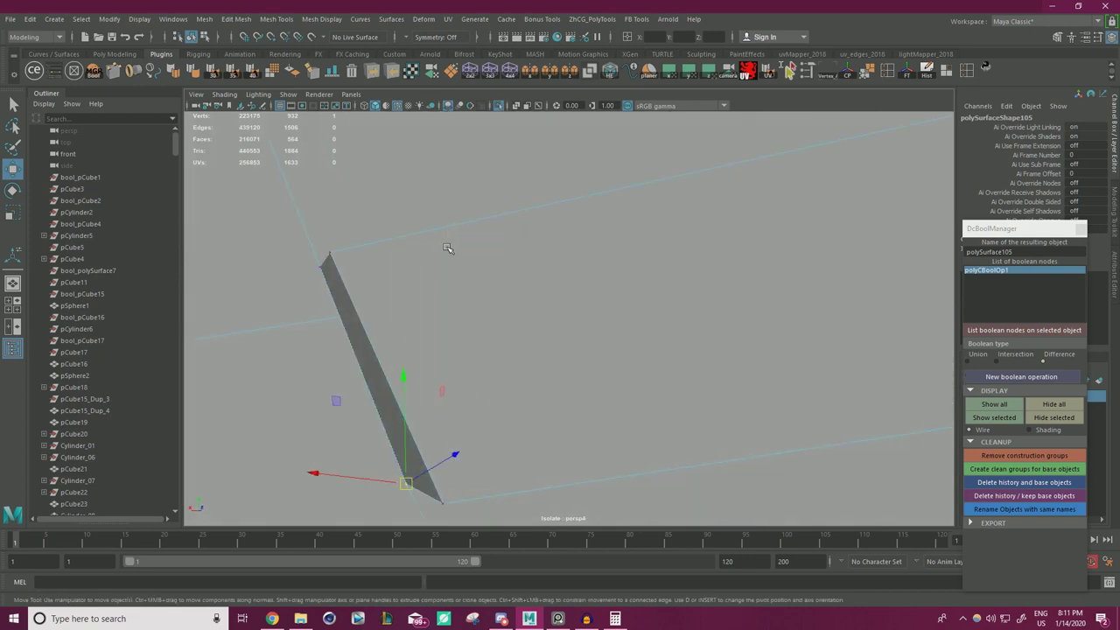
- From the opposite viewing angle, snap the doubled vertices at both wall-side corners of a slot block onto their adjacent corner vertices
left_click(319, 269)
key("f")
left_click_drag(549, 295, 601, 254, "alt")
middle_click_drag(601, 255, 597, 223, "alt")
right_click_drag(597, 224, 637, 342, "alt")
middle_click_drag(637, 342, 597, 219, "alt")
right_click_drag(597, 218, 662, 341, "alt")
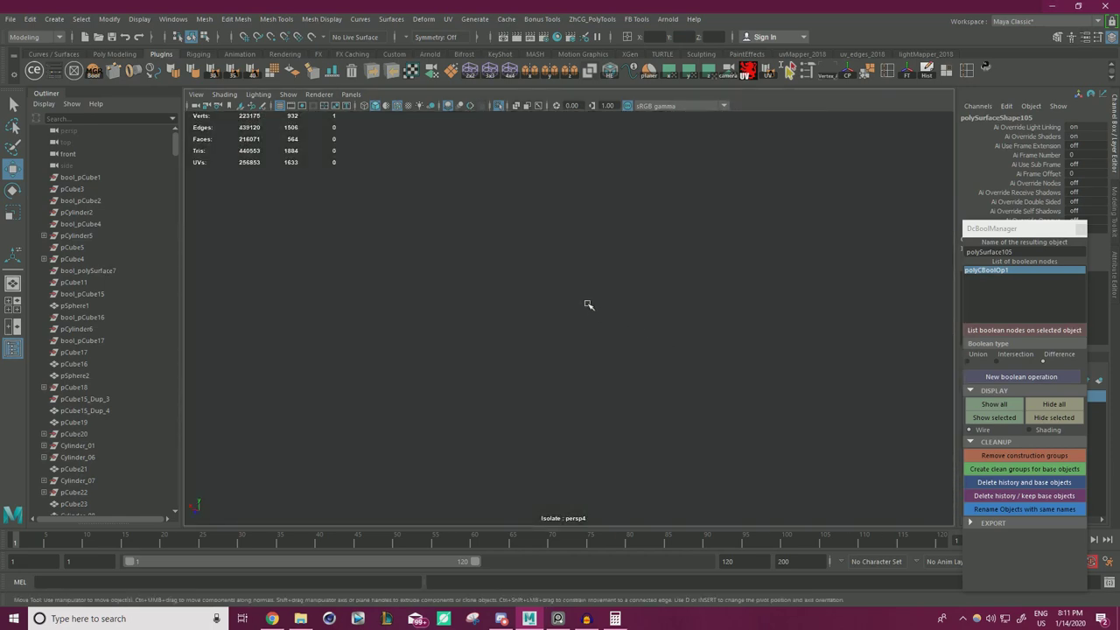
right_click_drag(588, 305, 560, 302, "alt")
middle_click_drag(560, 302, 610, 332, "alt")
left_click_drag(610, 332, 565, 314, "alt")
right_click_drag(565, 314, 583, 323, "alt")
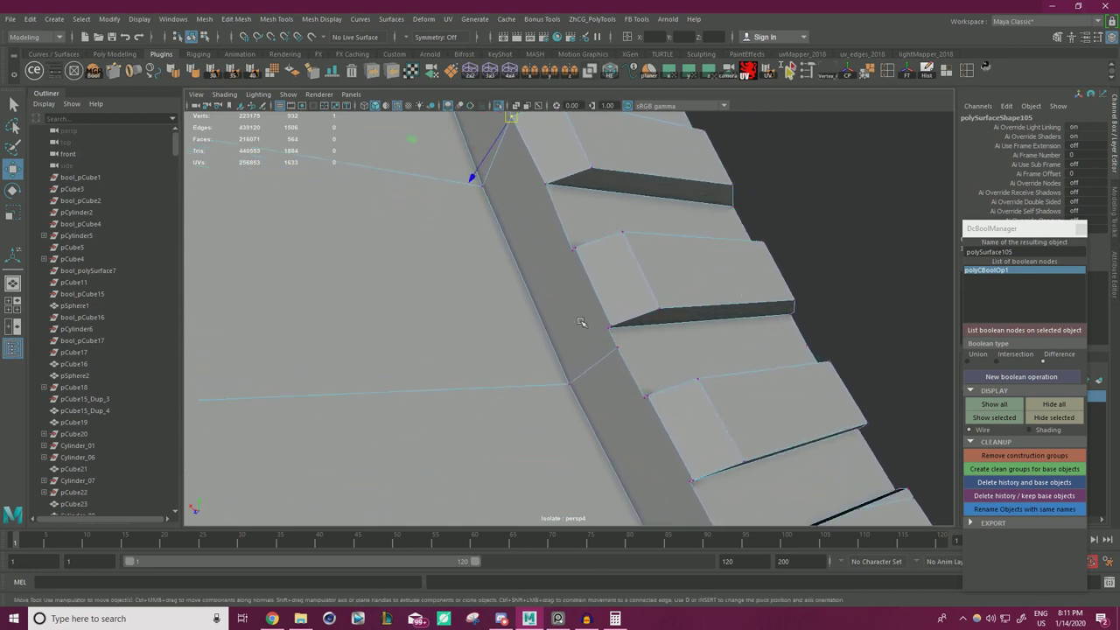
left_click_drag(583, 323, 607, 329, "alt")
right_click_drag(608, 329, 615, 280, "alt")
left_click_drag(591, 269, 641, 389)
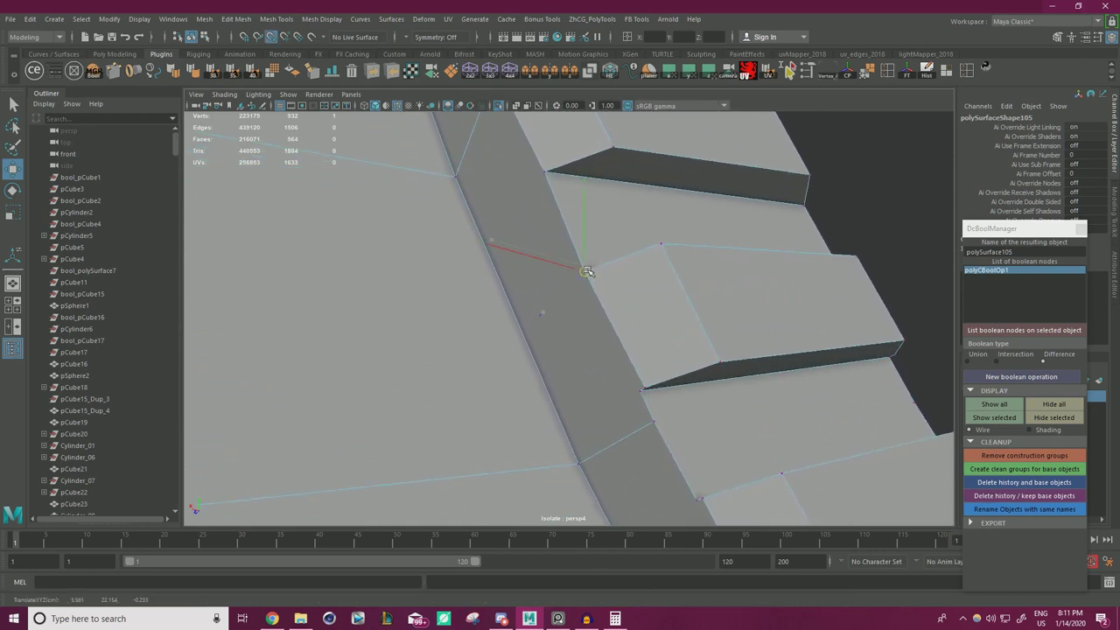
- Snap the two doubled wall-side corner vertices of the next slot block onto the adjoining corner vertices
middle_click_drag(687, 393, 627, 198, "alt")
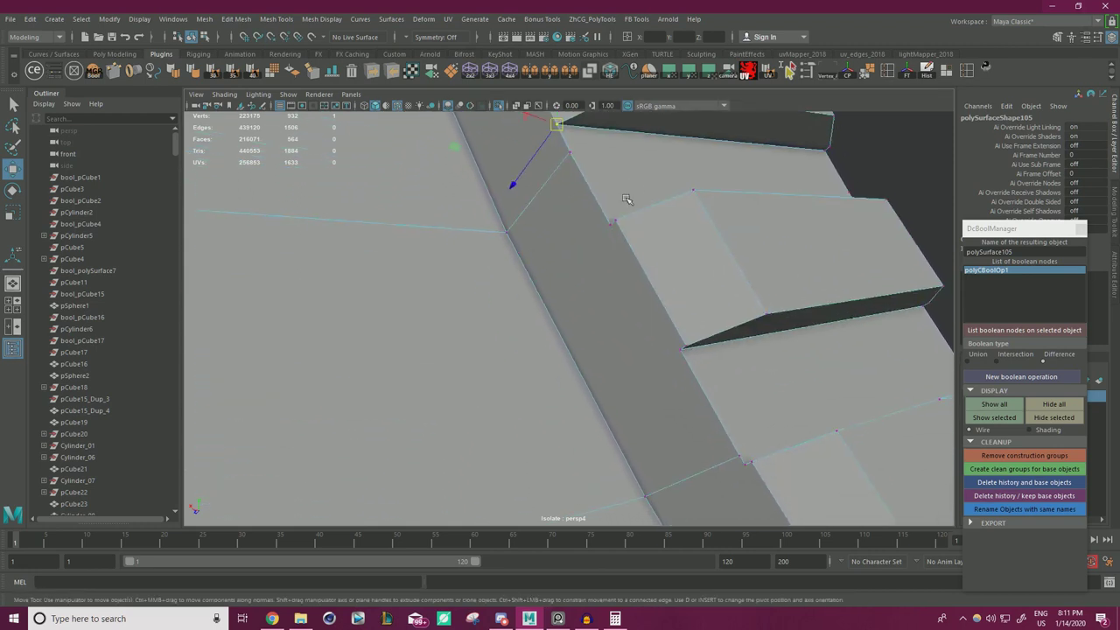
left_click(616, 221)
left_click_drag(616, 221, 611, 224)
left_click(686, 348)
left_click_drag(686, 348, 681, 349)
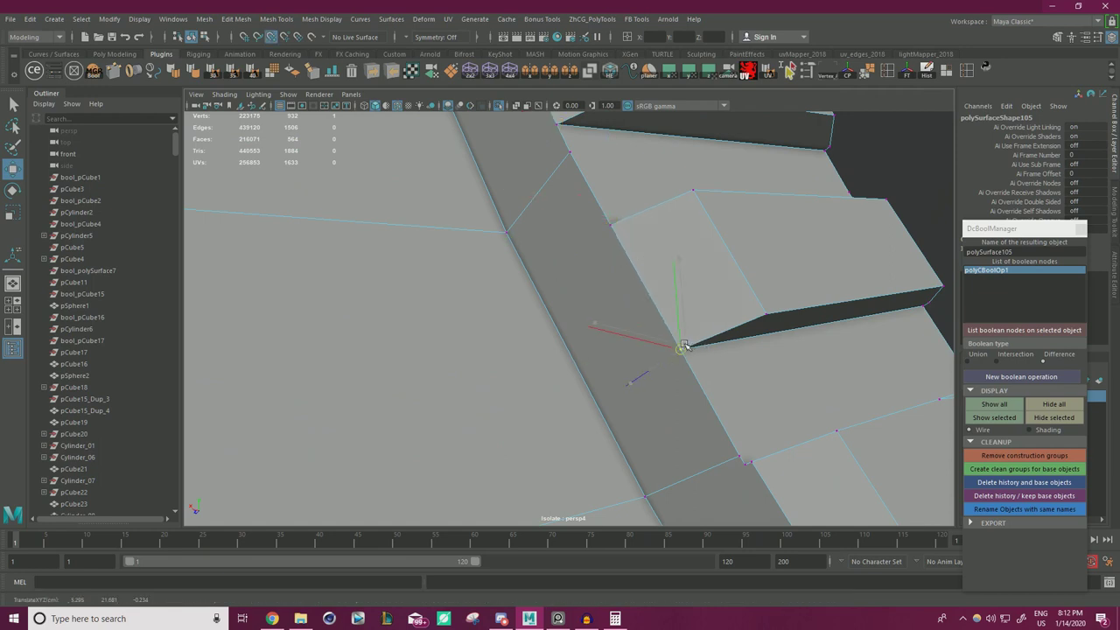
- Continue along the wall and snap both stray corner vertices of the following slot block onto its corners
middle_click_drag(724, 347, 656, 239, "alt")
left_click(635, 273)
left_click_drag(631, 271, 623, 271)
left_click(713, 401)
left_click_drag(713, 400, 707, 402)
- Snap the doubled wall-side corner vertices of the slot block with the extra crossing edge onto their corner vertices
middle_click_drag(733, 370, 595, 137, "alt")
left_click(640, 266)
left_click_drag(638, 267, 632, 270)
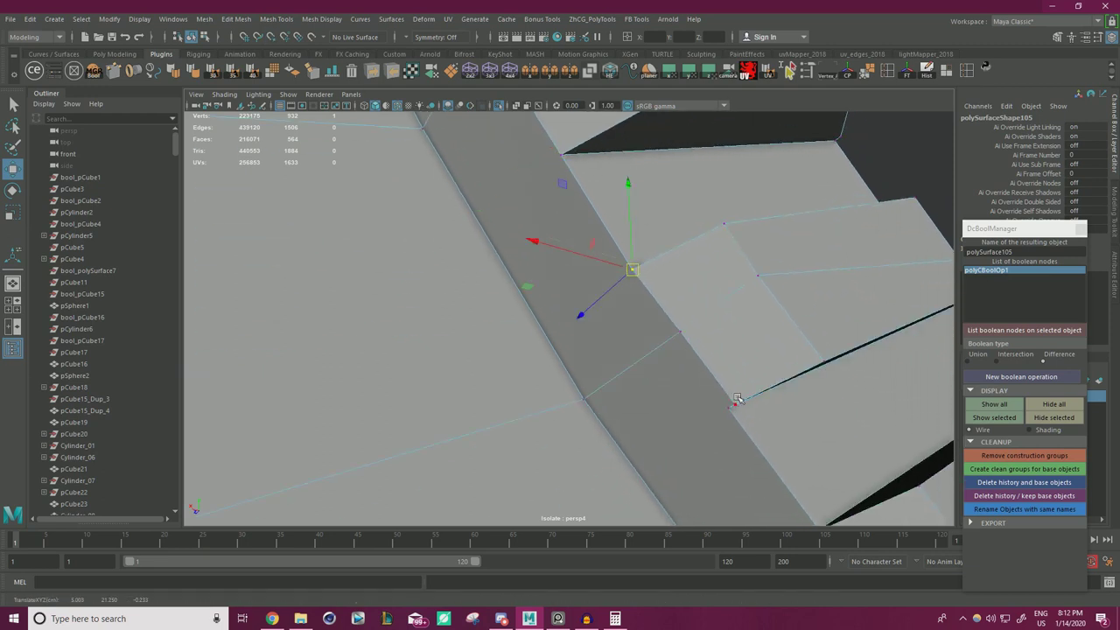
left_click(737, 401)
key("v")
left_click_drag(735, 405, 728, 407)
- Snap the mid-edge vertex where the crossing edge meets that block onto the block's lower wall-side corner
left_click(683, 335)
key("v")
left_click_drag(682, 334, 730, 404)
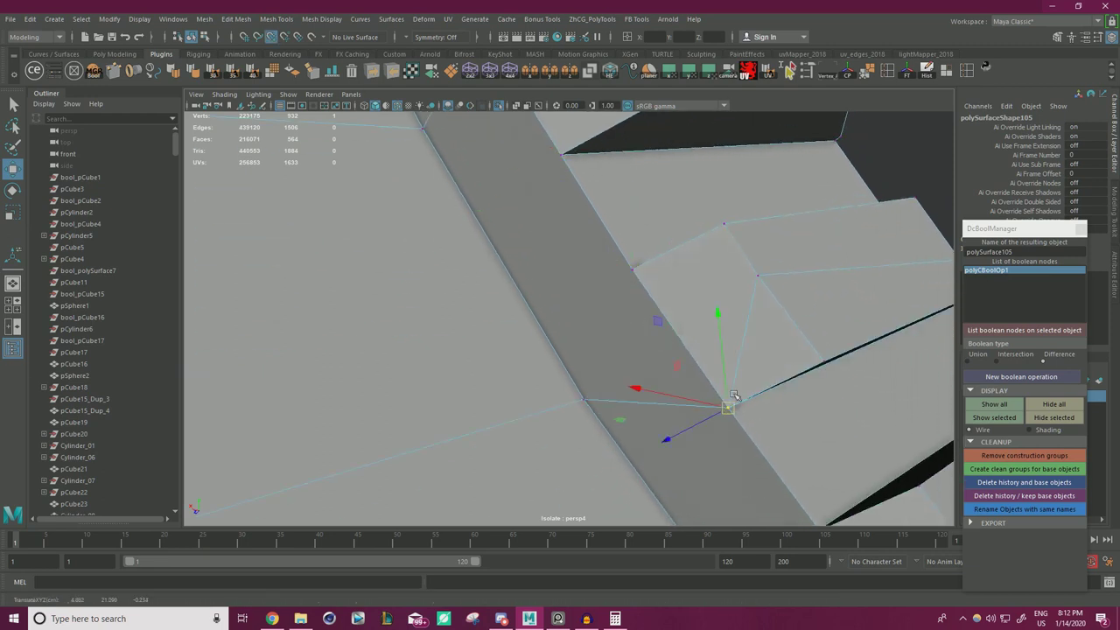
- Snap the stray edge's middle and far vertices onto the raised tooth's lower crease corner and lower far corner
middle_click_drag(804, 320, 656, 365, "alt")
left_click(610, 324)
key("v")
left_click_drag(609, 323, 654, 404)
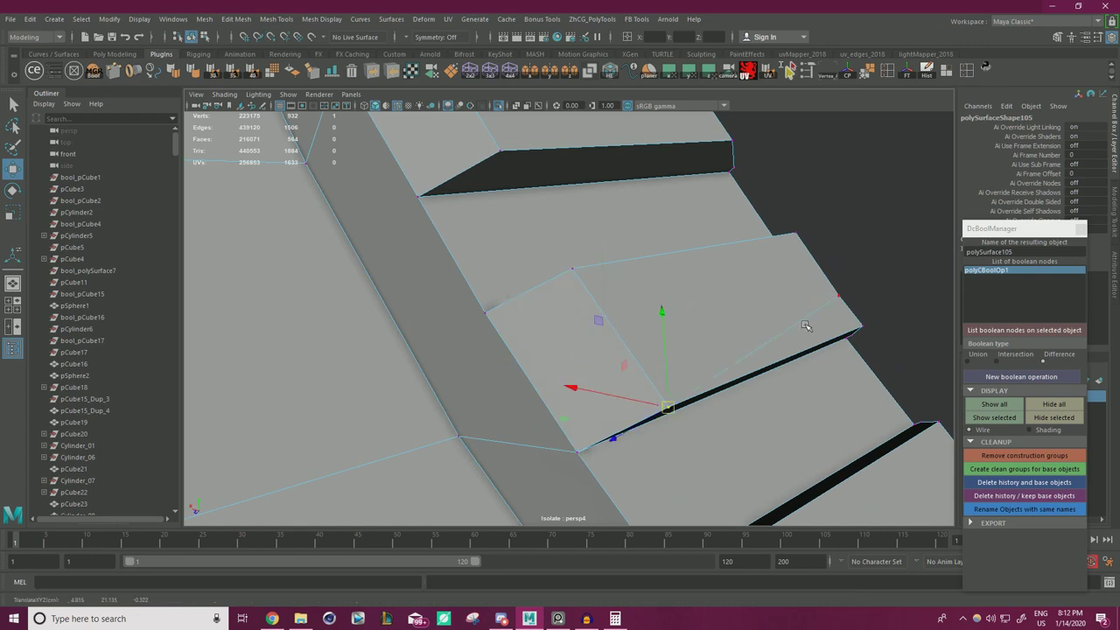
left_click(841, 298)
key("v")
left_click_drag(841, 298, 860, 323)
scroll(770, 354, "down", 2)
middle_click_drag(718, 376, 632, 234, "alt")
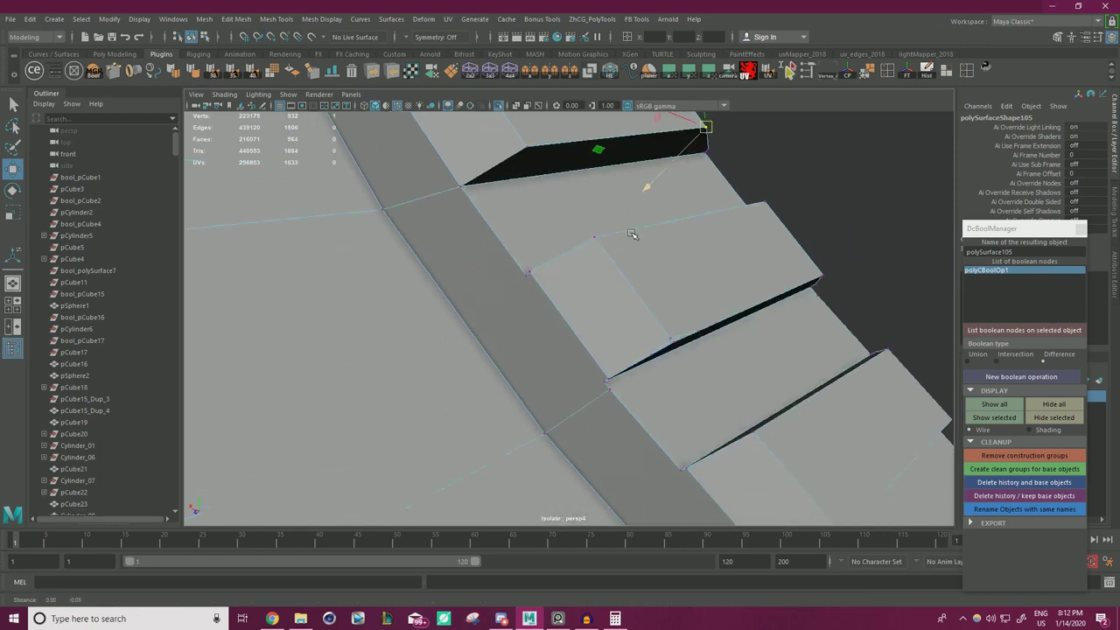
- Snap the doubled rim vertex of the next tooth down the band onto its lower rim corner
left_click_drag(633, 235, 522, 222, "alt")
key("v")
left_click(613, 338)
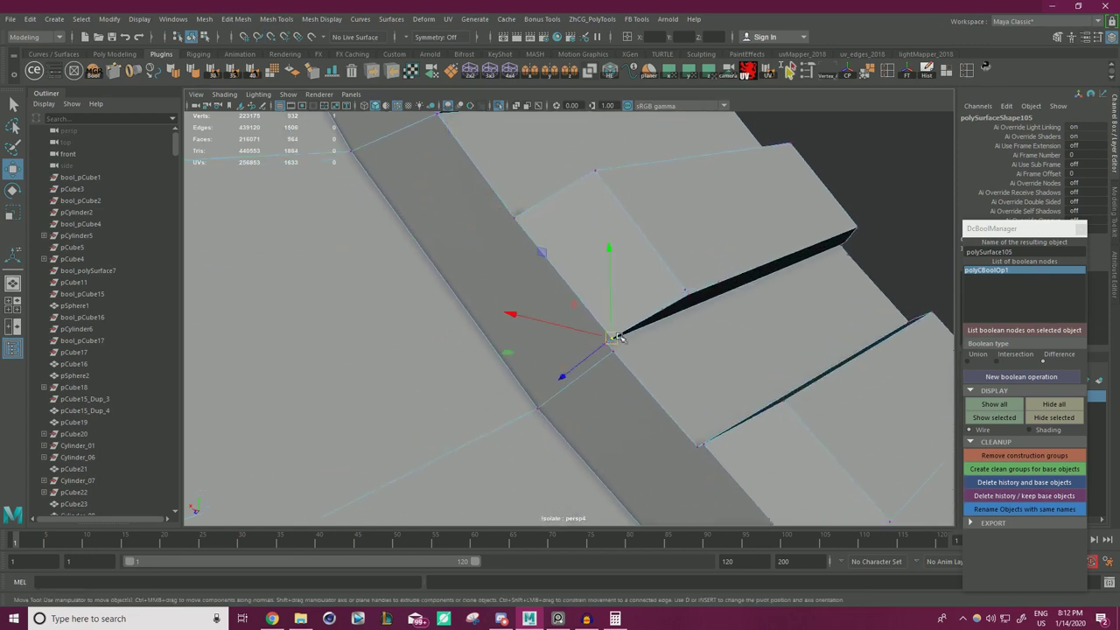
key("v")
left_click_drag(614, 338, 611, 337)
- Snap the stray vertices along that tooth's lower edge onto its rim corner and far corner
middle_click_drag(674, 329, 578, 264, "alt")
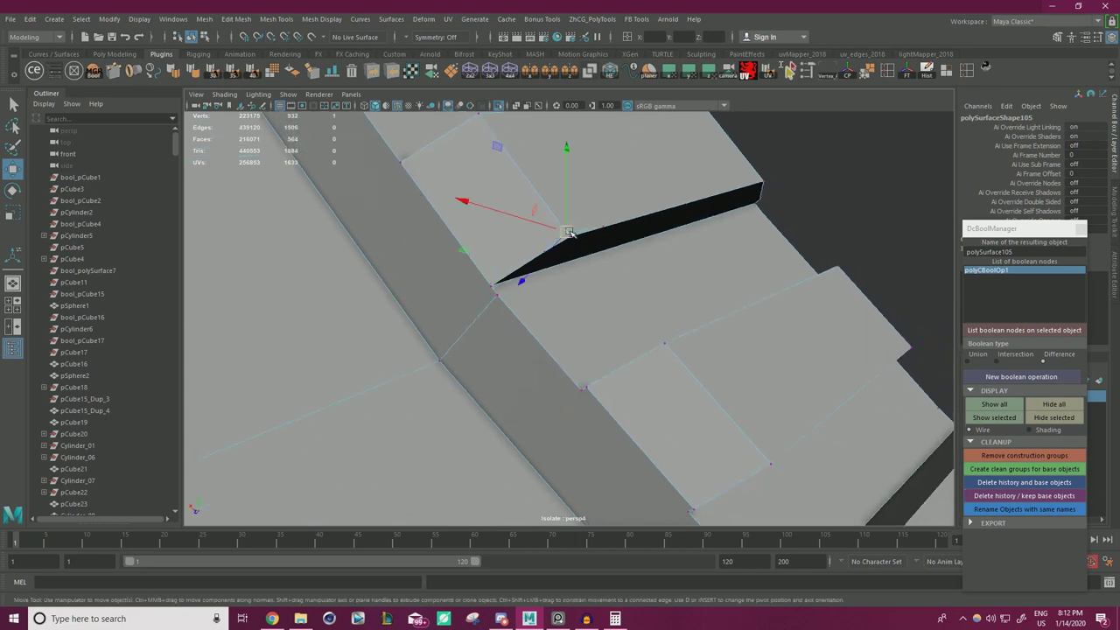
left_click(540, 252)
key("v")
left_click_drag(544, 252, 494, 278)
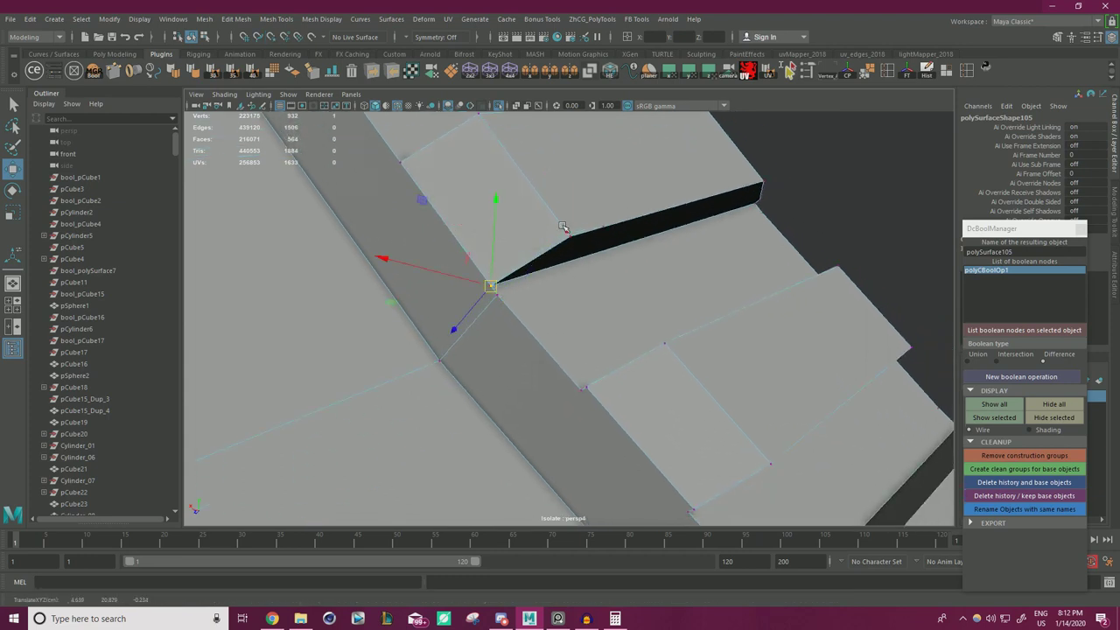
left_click(566, 232)
key("v")
left_click_drag(567, 233, 764, 183)
left_click(602, 227)
key("v")
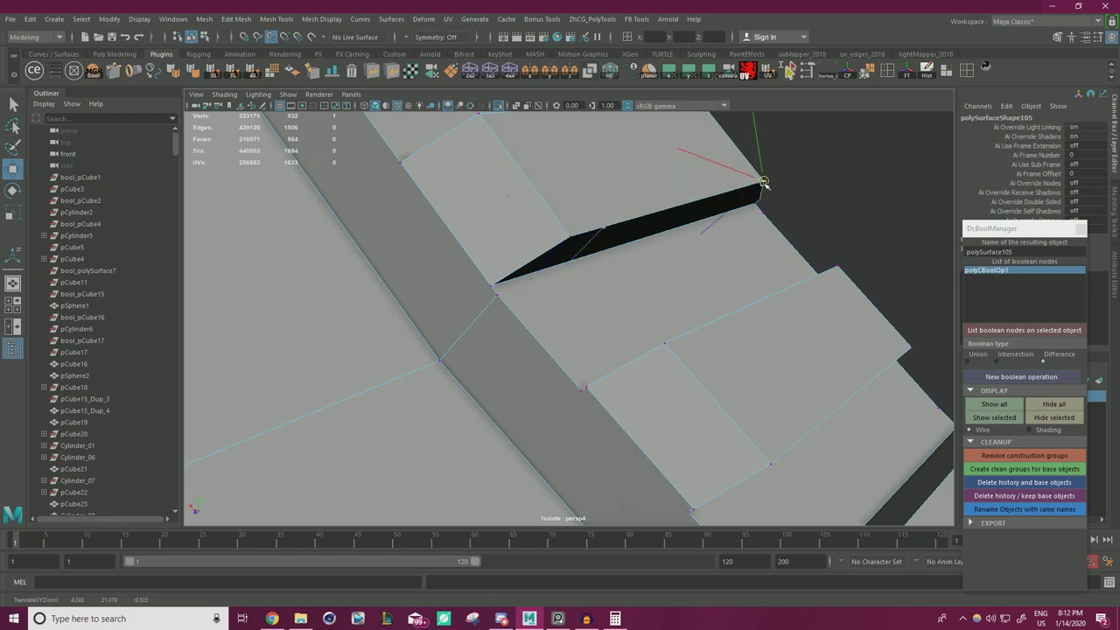
- Snap the doubled rim vertices of the next two teeth onto their upper and lower corners along the side band
middle_click_drag(592, 320, 589, 213, "alt")
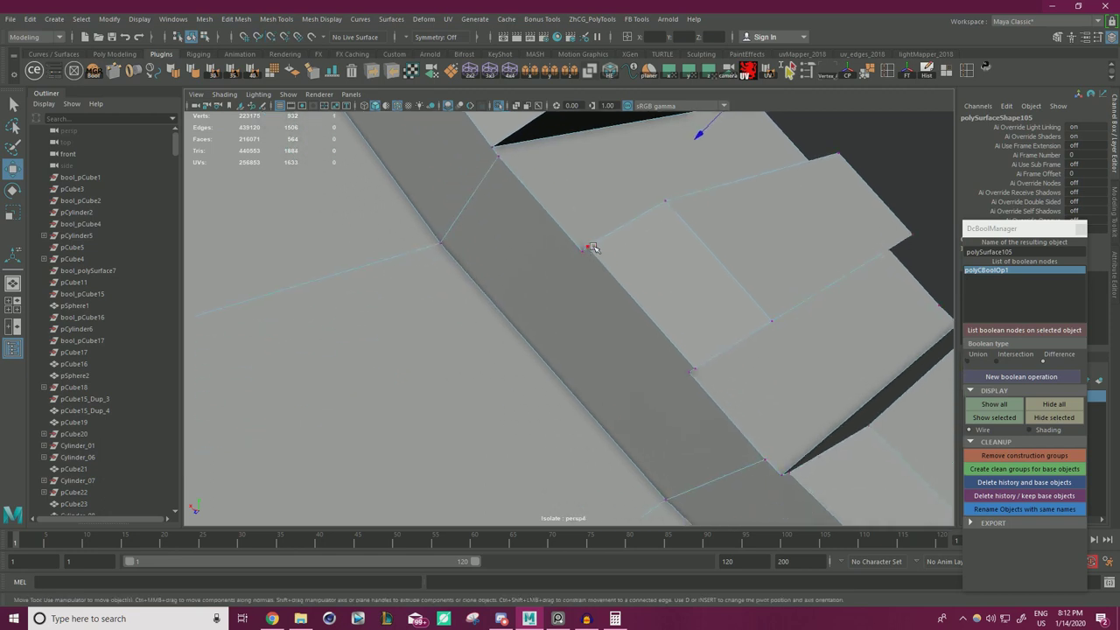
left_click_drag(590, 251, 584, 254)
left_click(694, 371)
key("v")
left_click_drag(695, 370, 691, 373)
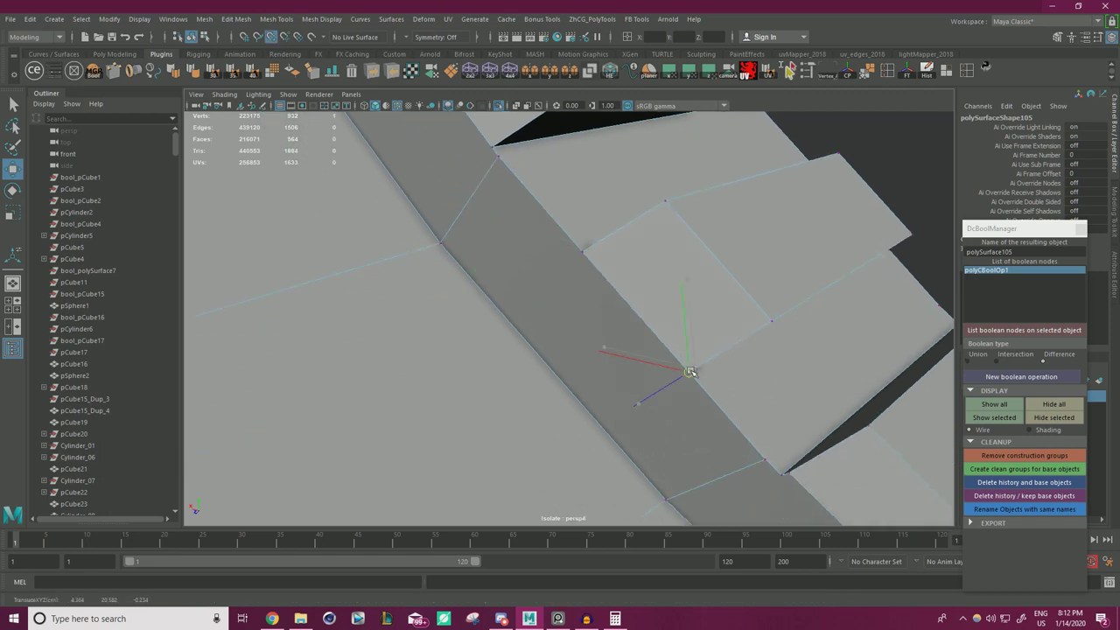
middle_click_drag(744, 371, 567, 182, "alt")
left_click(571, 237)
key("v")
left_click_drag(571, 237, 567, 238)
left_click(687, 348)
key("v")
left_click_drag(687, 348, 685, 349)
- Snap the doubled rim vertices at both corners of the tooth crossed by an extra edge
middle_click_drag(725, 341, 599, 227, "alt")
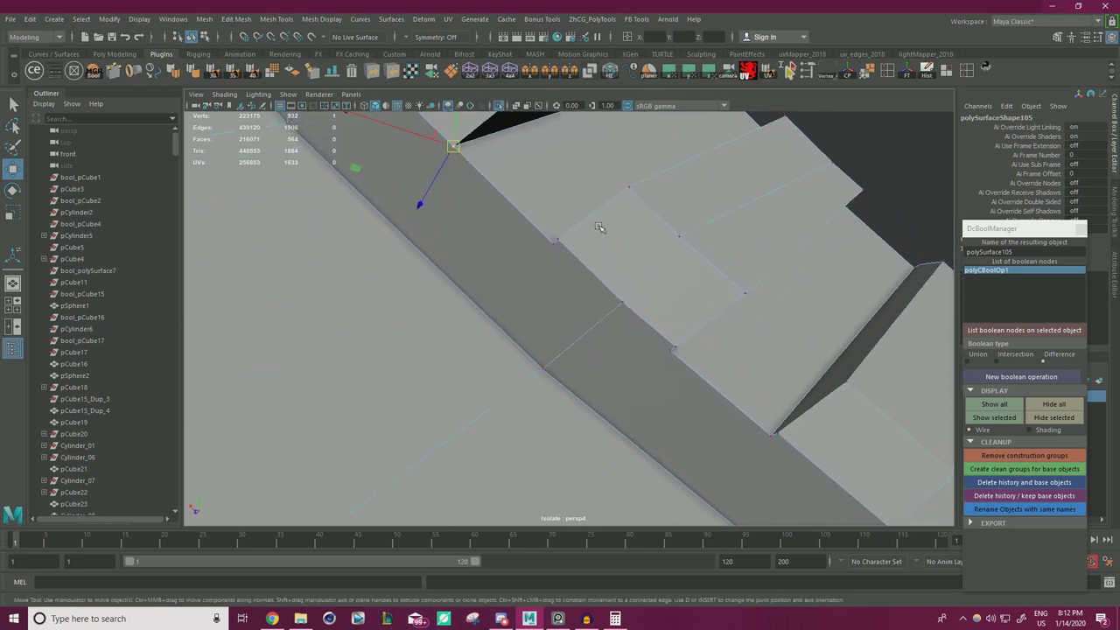
key("v")
left_click_drag(558, 240, 555, 241)
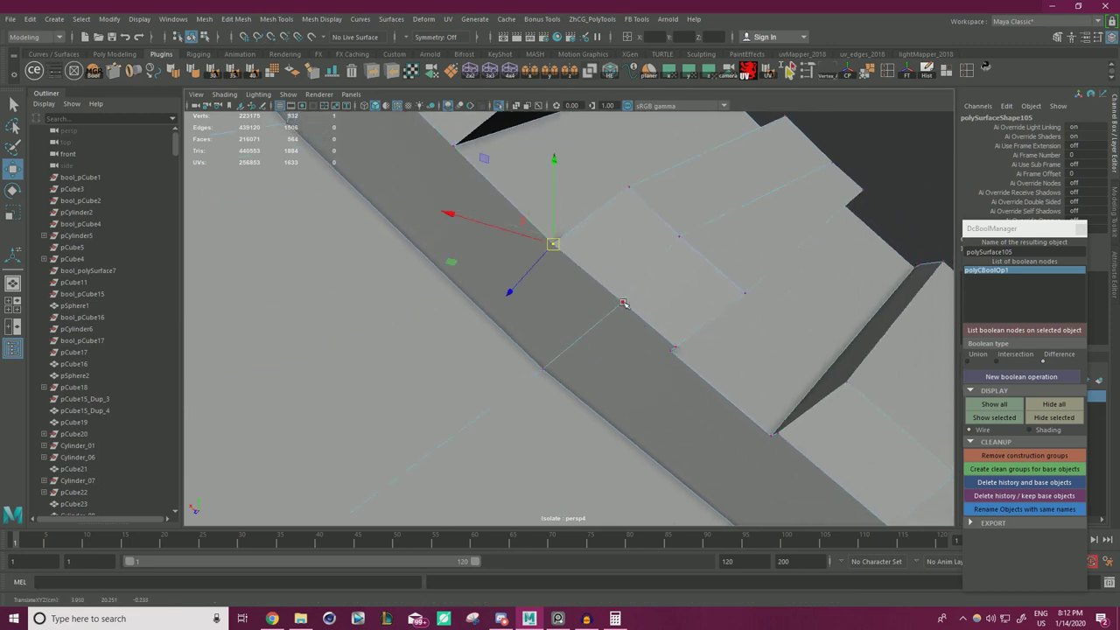
left_click(675, 345)
key("v")
left_click_drag(676, 345, 675, 347)
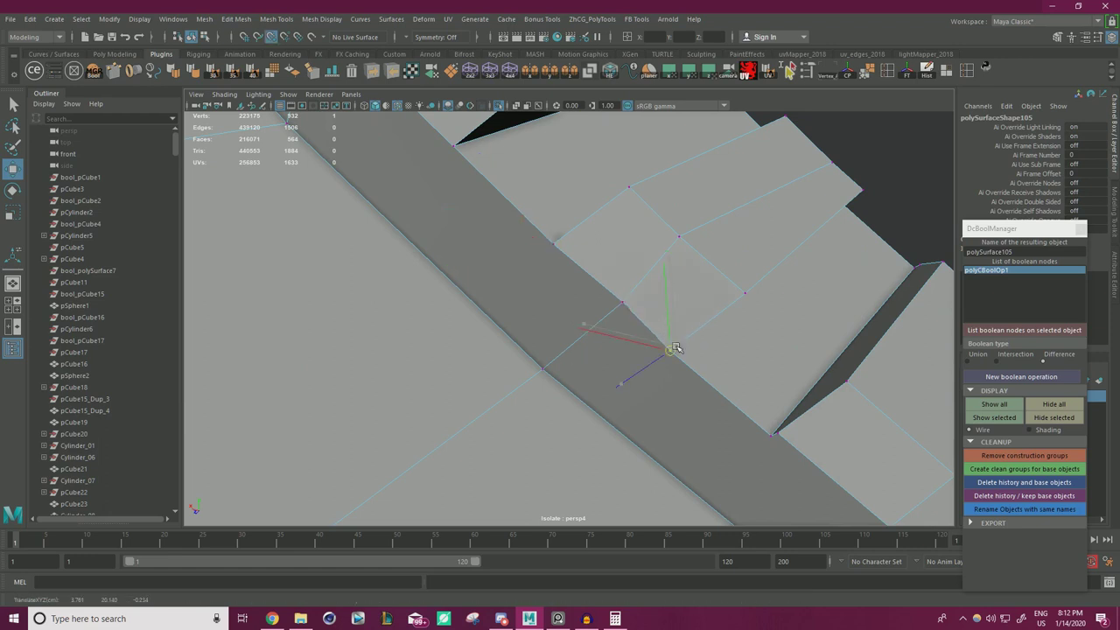
- Snap the crossing edge's middle and far vertices onto the tooth's upper crease corner and upper far corner
left_click(679, 239)
key("v")
left_click_drag(679, 239, 647, 210)
left_click(831, 163)
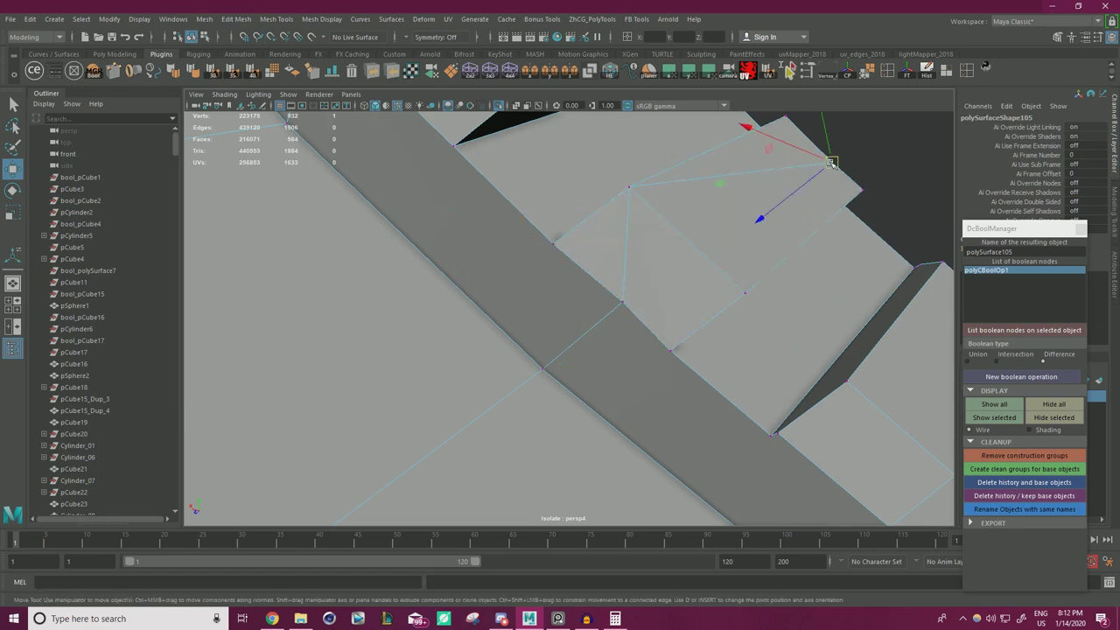
key("v")
left_click_drag(831, 163, 783, 119)
- Snap the doubled vertices at both rim corners of the tooth directly below the one with the crossing edge
right_click_drag(742, 289, 644, 253, "alt")
left_click_drag(644, 253, 560, 210, "alt")
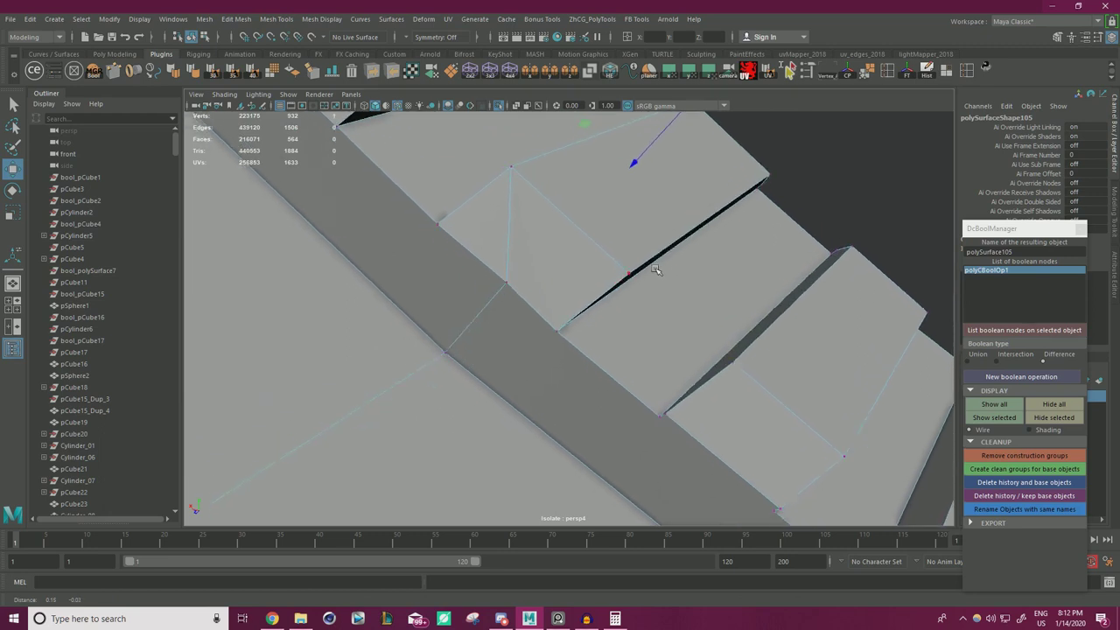
right_click_drag(560, 210, 613, 208, "alt")
left_click_drag(601, 297, 603, 306)
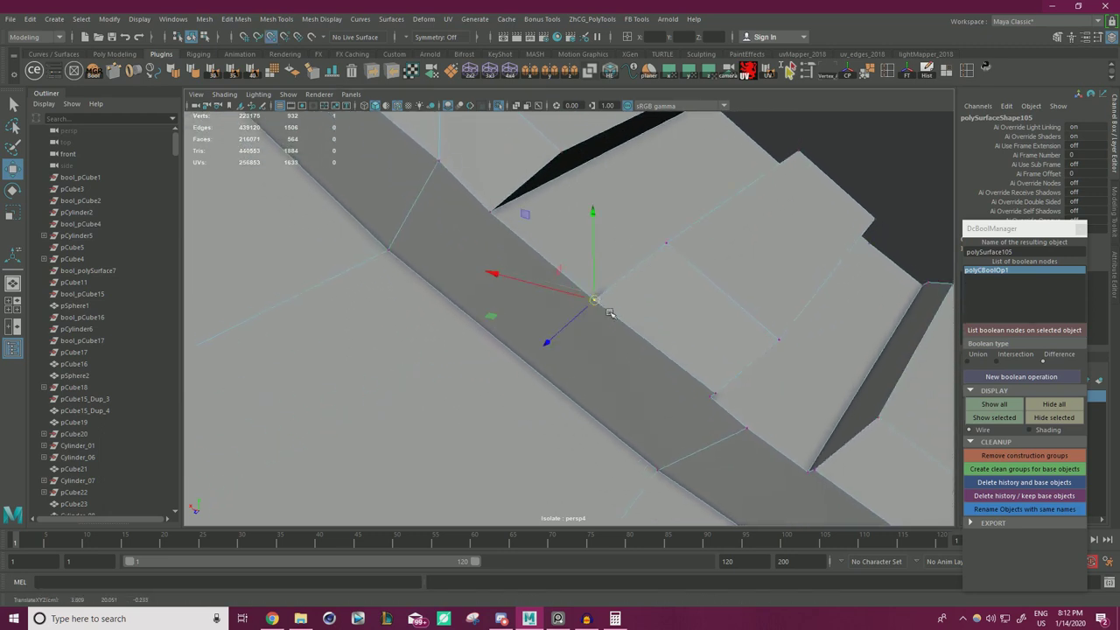
middle_click_drag(695, 374, 574, 255, "alt")
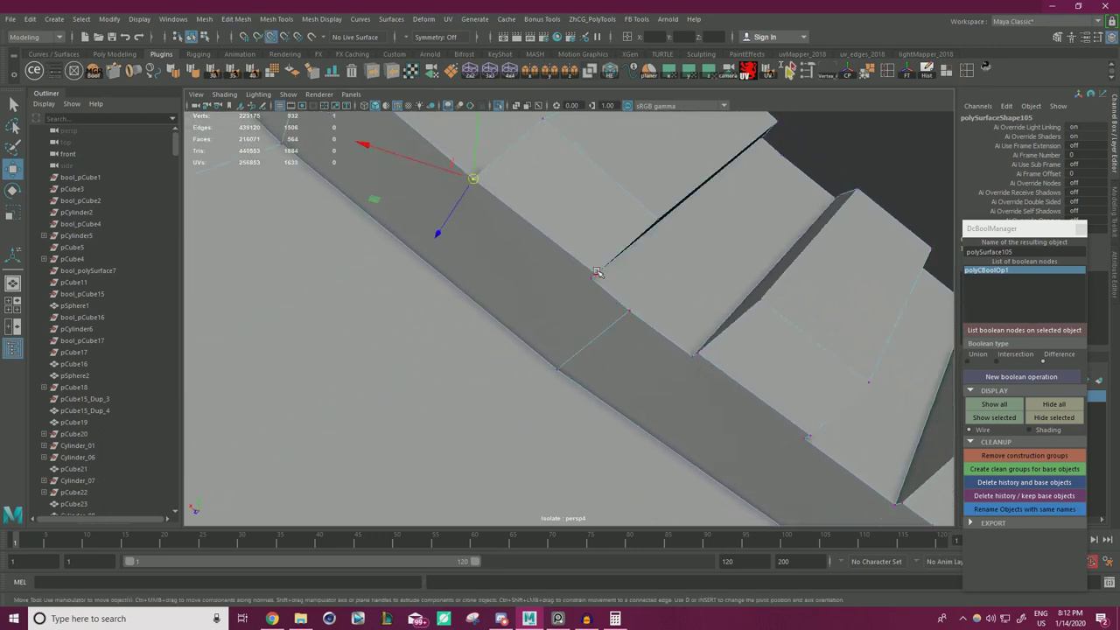
left_click(596, 272)
left_click(600, 271)
key("v")
left_click_drag(599, 272, 598, 276)
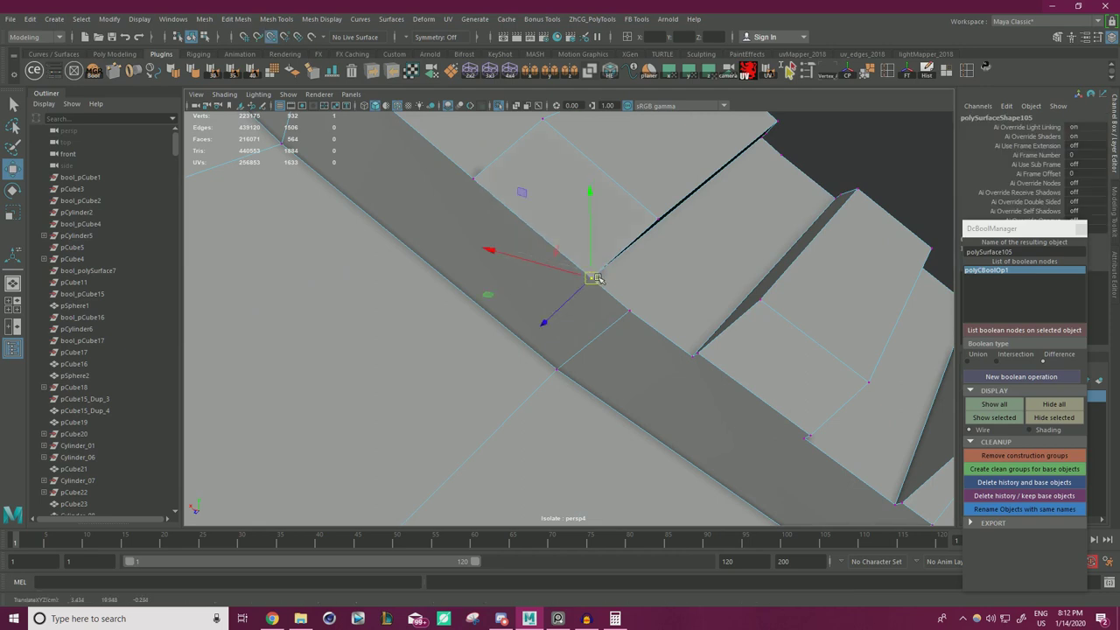
- Snap the doubled rim vertices of the following two teeth onto their corners along the side band
middle_click_drag(599, 278, 565, 207, "alt")
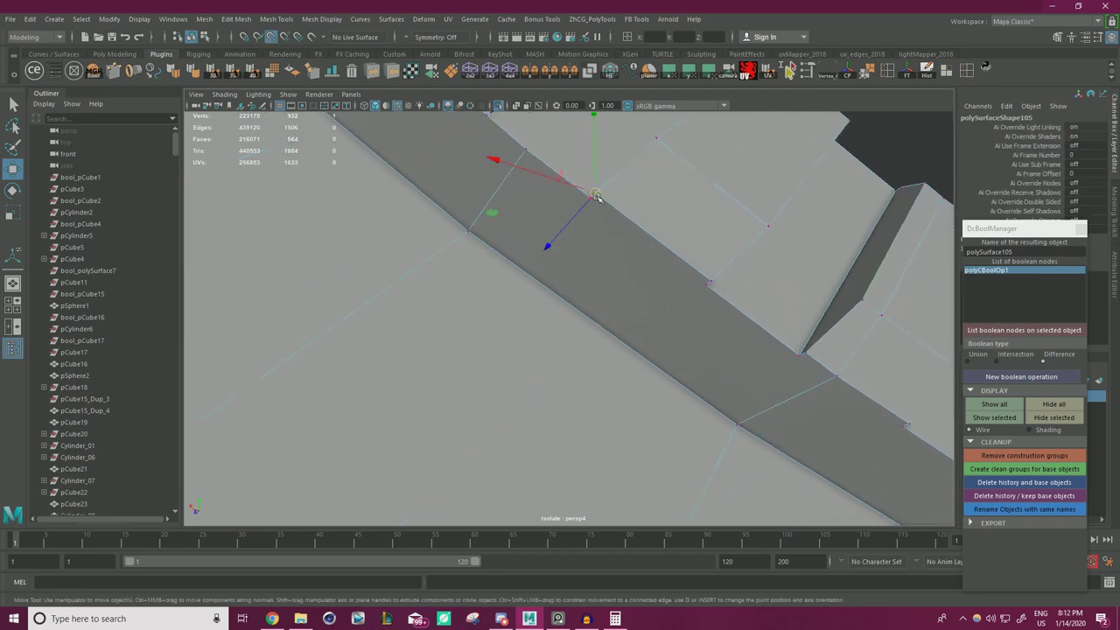
left_click_drag(596, 196, 593, 196)
left_click(710, 281)
key("v")
left_click_drag(711, 282, 706, 286)
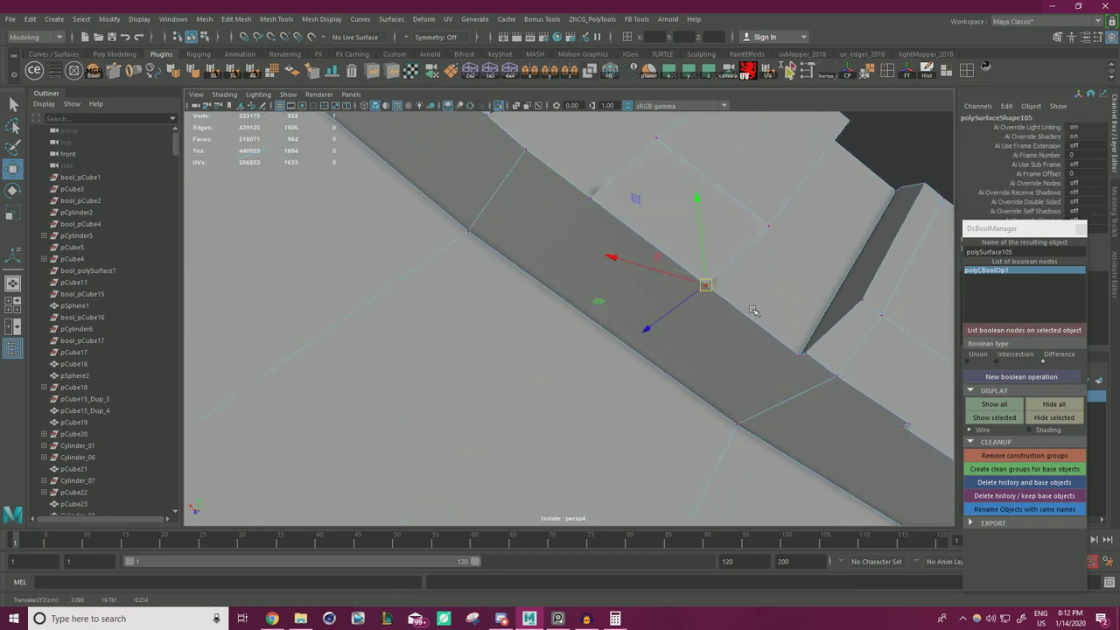
middle_click_drag(706, 286, 623, 206, "alt")
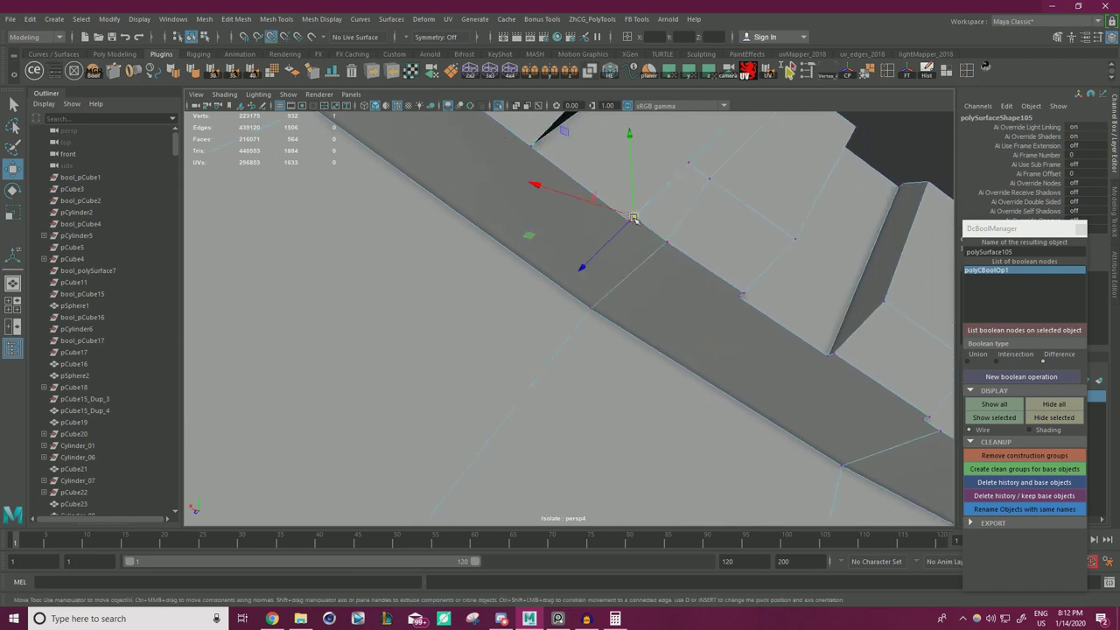
left_click_drag(633, 217, 630, 222)
left_click_drag(679, 248, 708, 265, "alt")
middle_click_drag(708, 265, 571, 233, "alt")
left_click(579, 232)
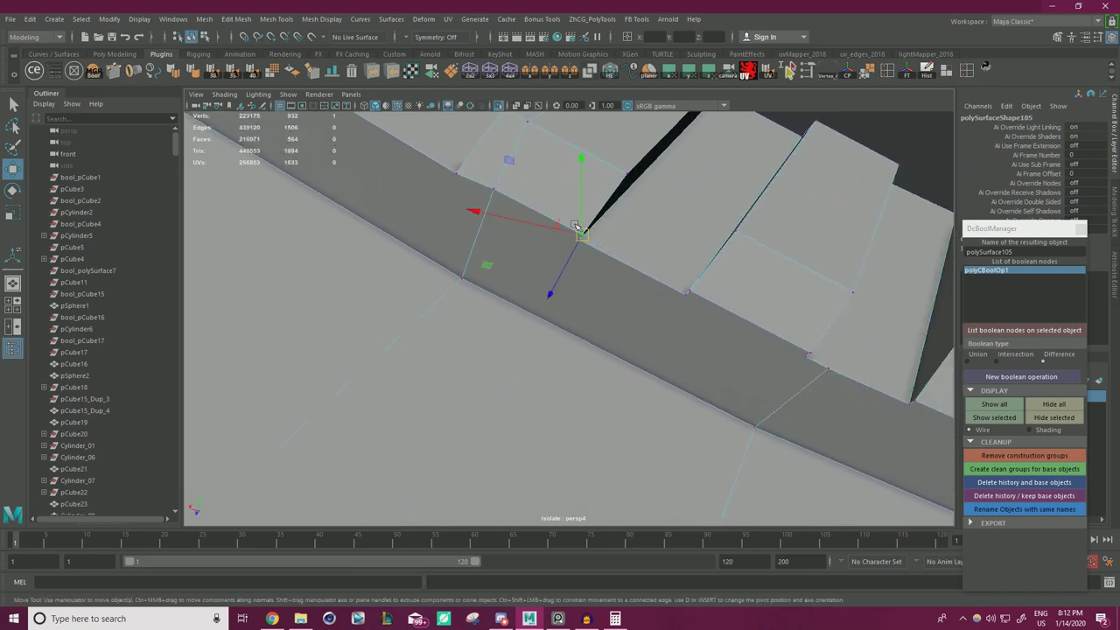
left_click_drag(582, 236, 684, 288)
- Collapse the extra edge crossing the tooth by snapping its rim, crease and far vertices onto the tooth's upper corners
left_click_drag(570, 201, 530, 257, "alt")
left_click(550, 269)
left_click(582, 209)
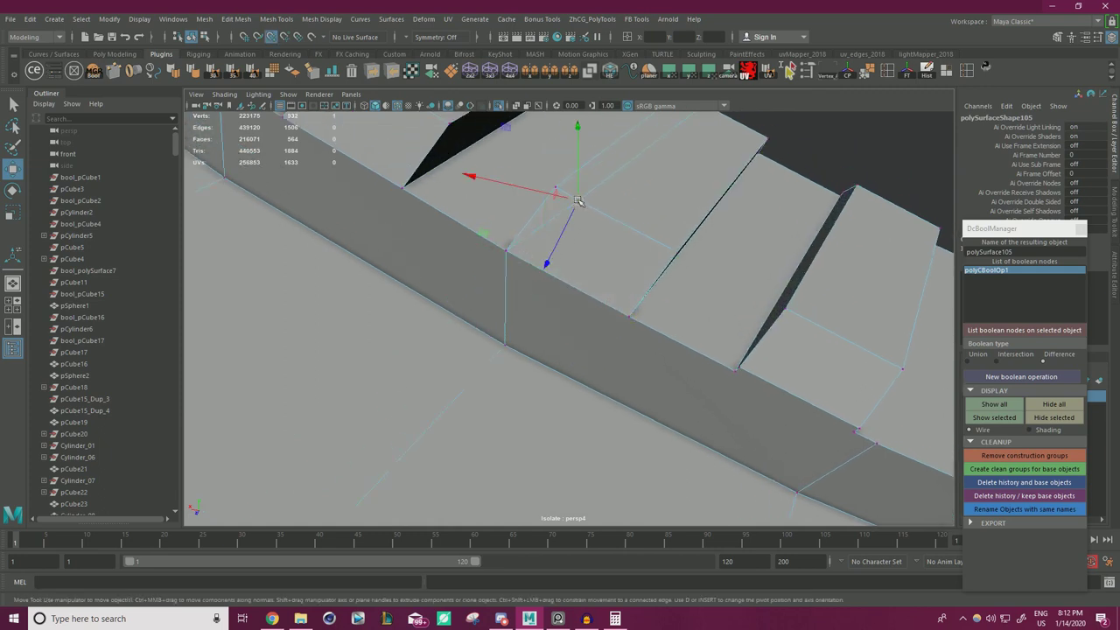
left_click_drag(581, 204, 573, 198)
middle_click_drag(633, 205, 611, 264, "alt")
left_click(678, 177)
left_click_drag(676, 174, 658, 162)
- Snap the next tooth's rim vertices onto its corners and the following tooth's upper rim vertex onto its corner
middle_click_drag(730, 341, 547, 159, "alt")
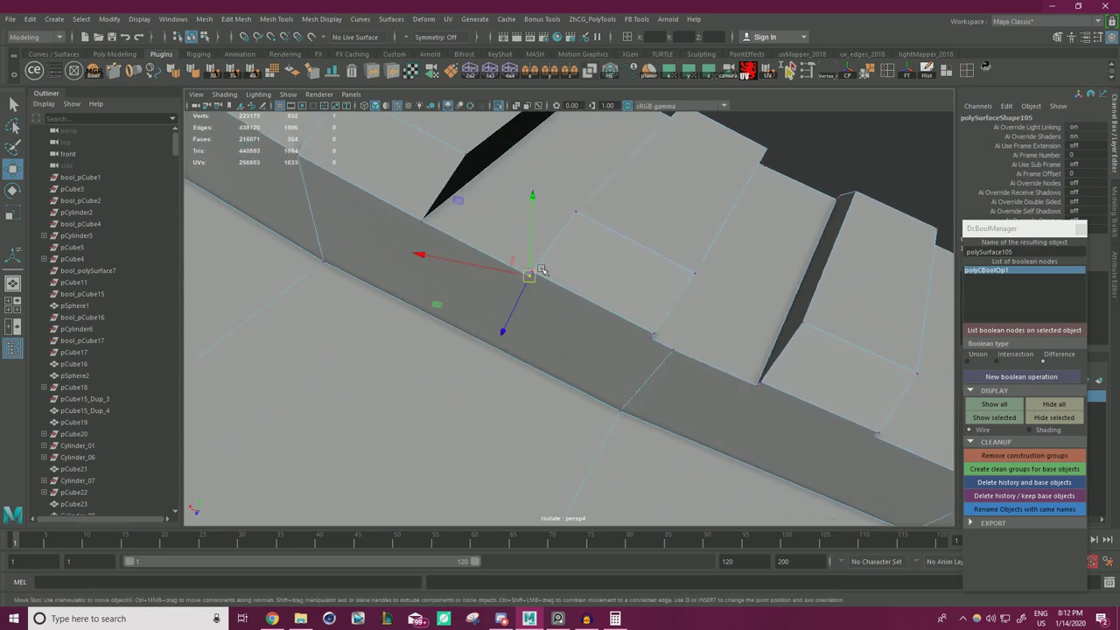
left_click(652, 331)
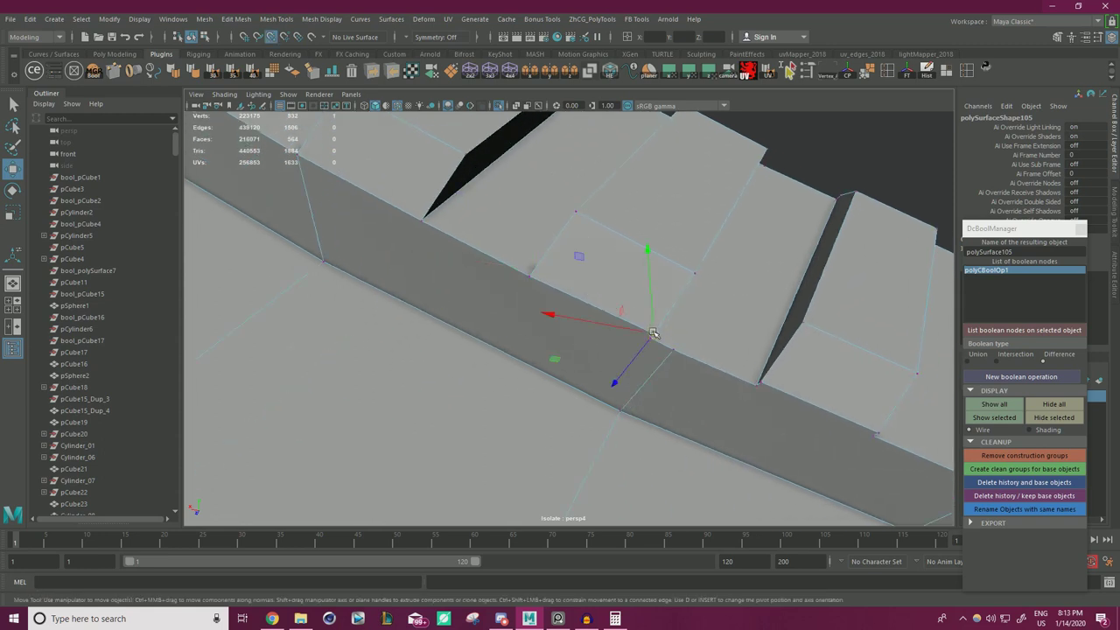
left_click_drag(653, 333, 658, 337)
middle_click_drag(695, 339, 573, 237, "alt")
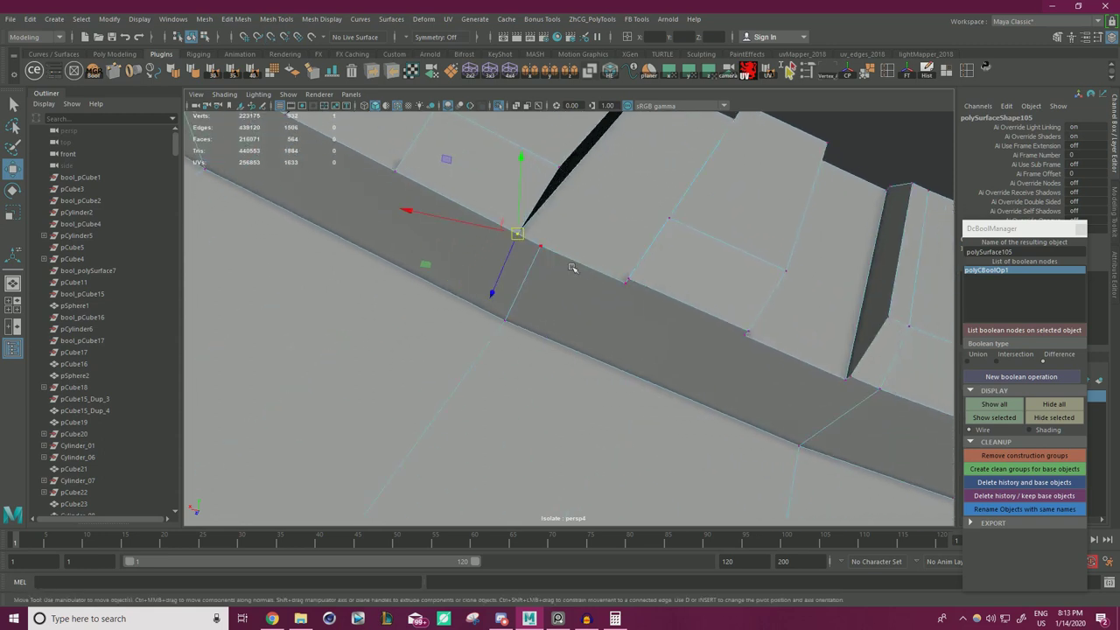
left_click(660, 278)
left_click_drag(628, 278, 627, 280)
- Snap the doubled vertices at both rim corners of the next tooth that has an extra edge across it
middle_click_drag(728, 308, 511, 213)
left_click(633, 268)
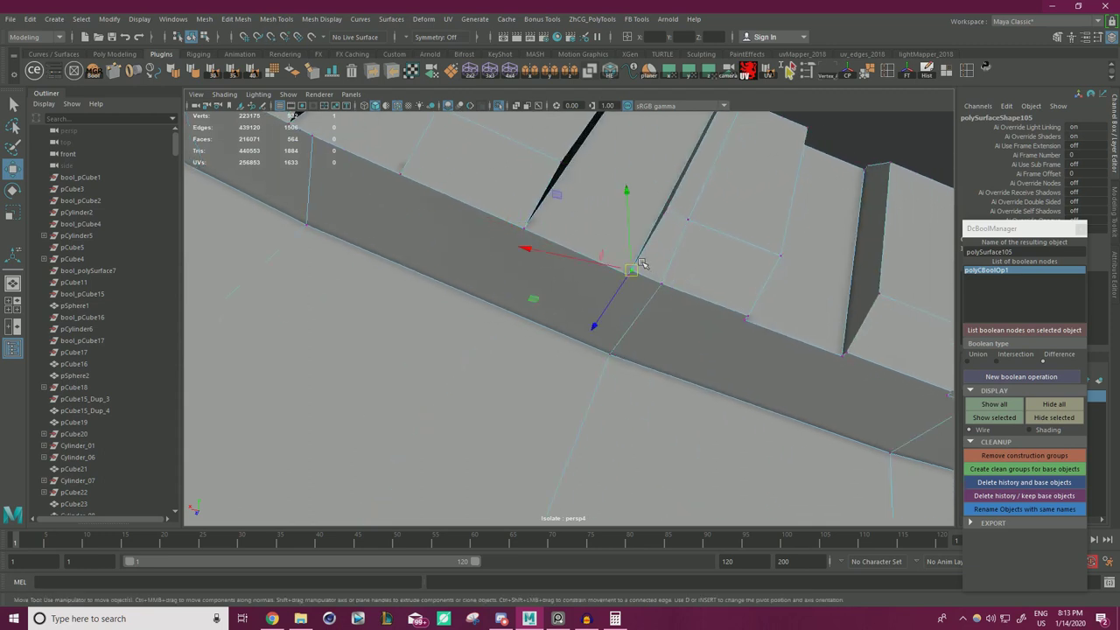
left_click_drag(630, 269, 630, 273)
middle_click_drag(735, 296, 746, 318)
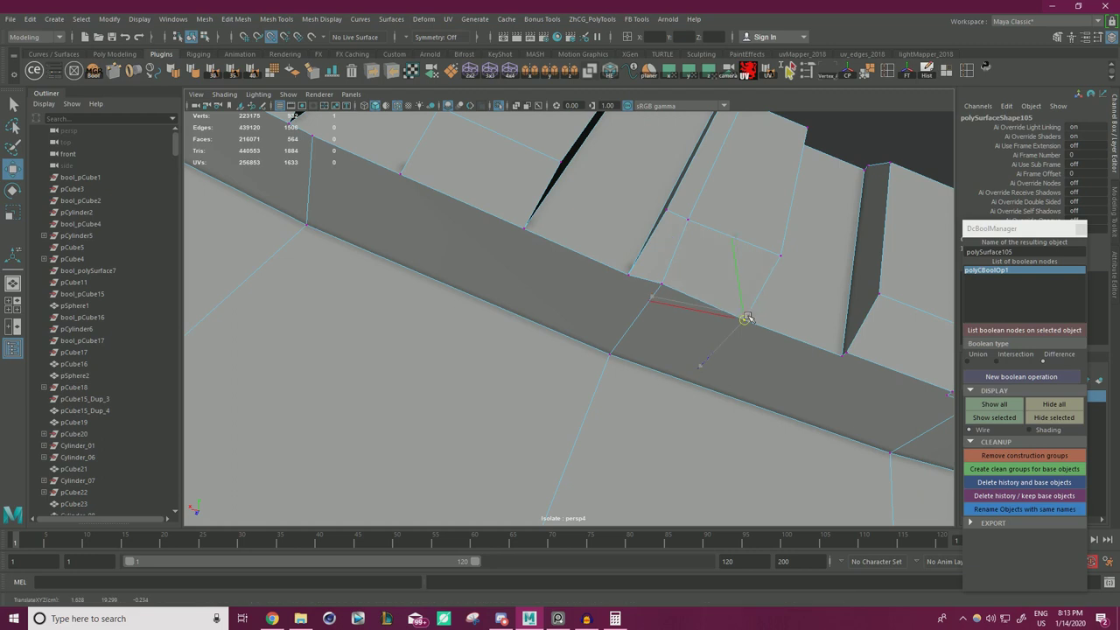
- Move the extra edge onto that tooth's upper side by snapping its rim, crease and far vertices to the upper corners
left_click(671, 284)
middle_click_drag(670, 284, 641, 271)
left_click(695, 228)
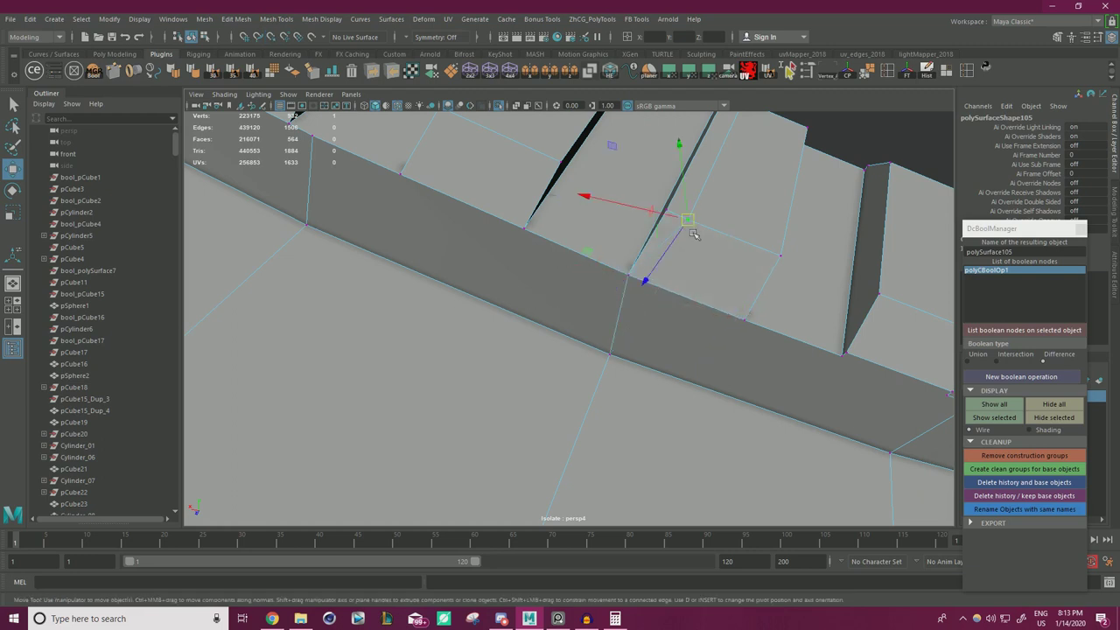
middle_click_drag(696, 229, 647, 322)
left_click(715, 178)
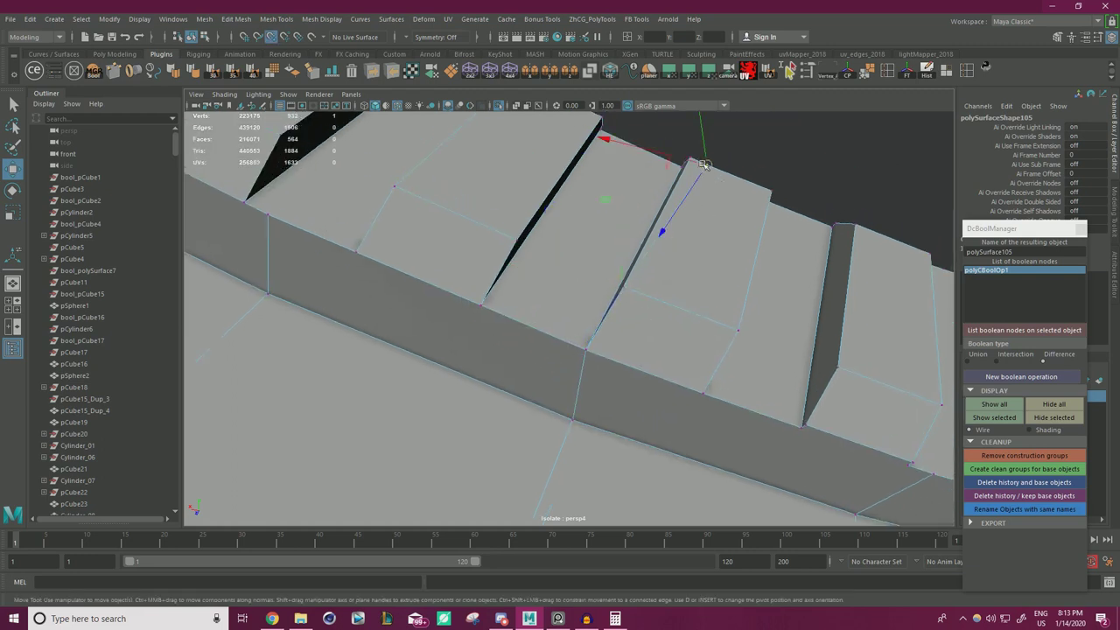
middle_click_drag(716, 178, 691, 155)
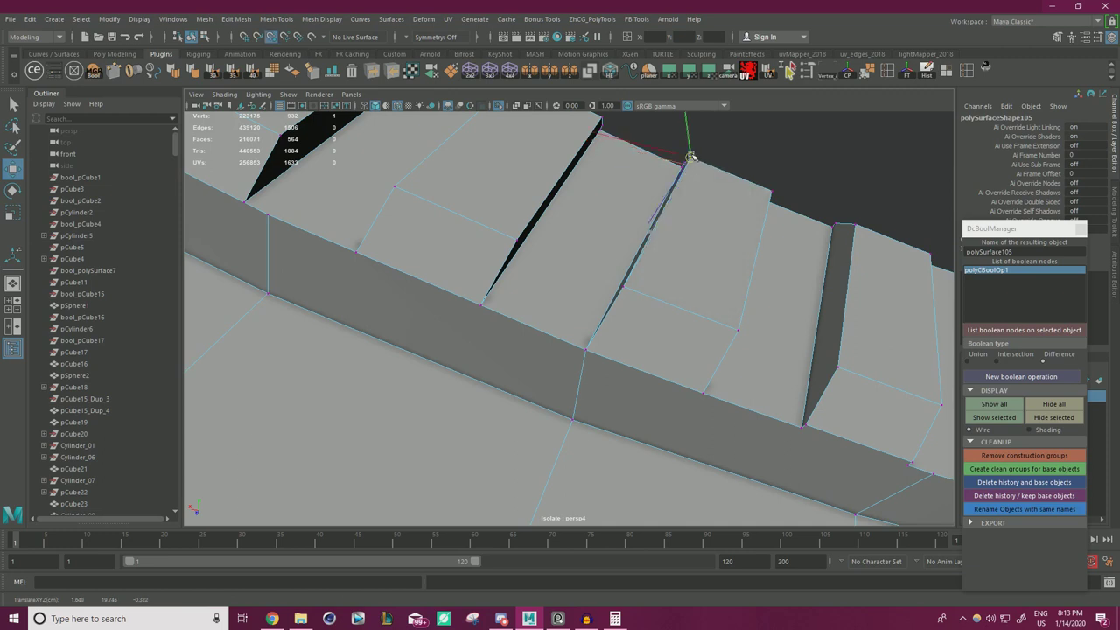
- Snap the doubled rim vertices of the next two teeth along the band onto their upper and lower corners
middle_click_drag(708, 259, 529, 162, "alt")
left_click(573, 286)
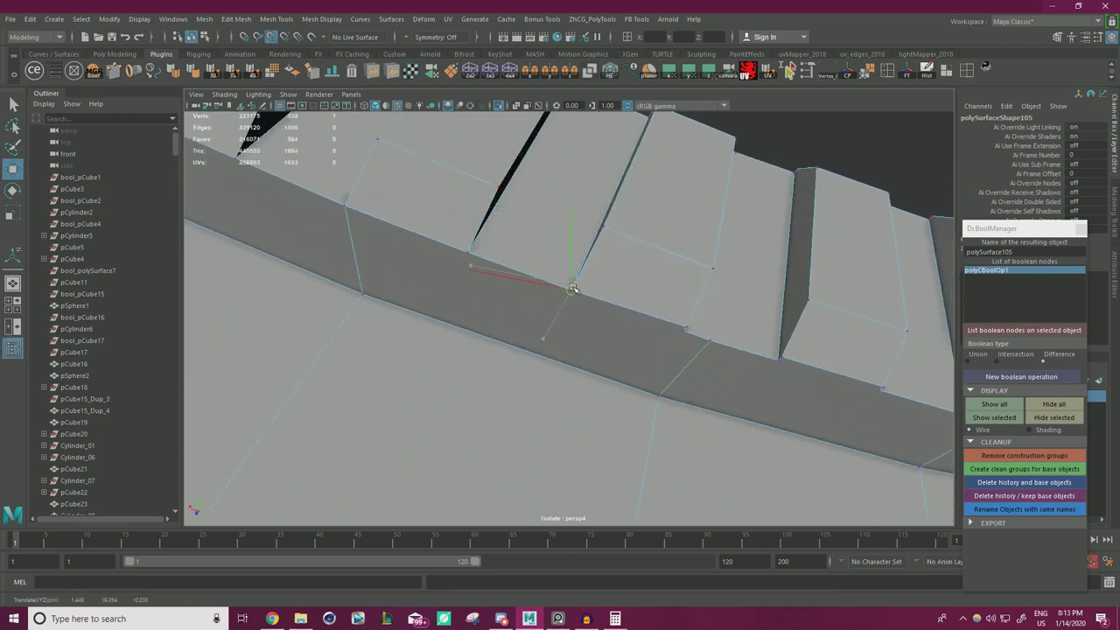
left_click(685, 326)
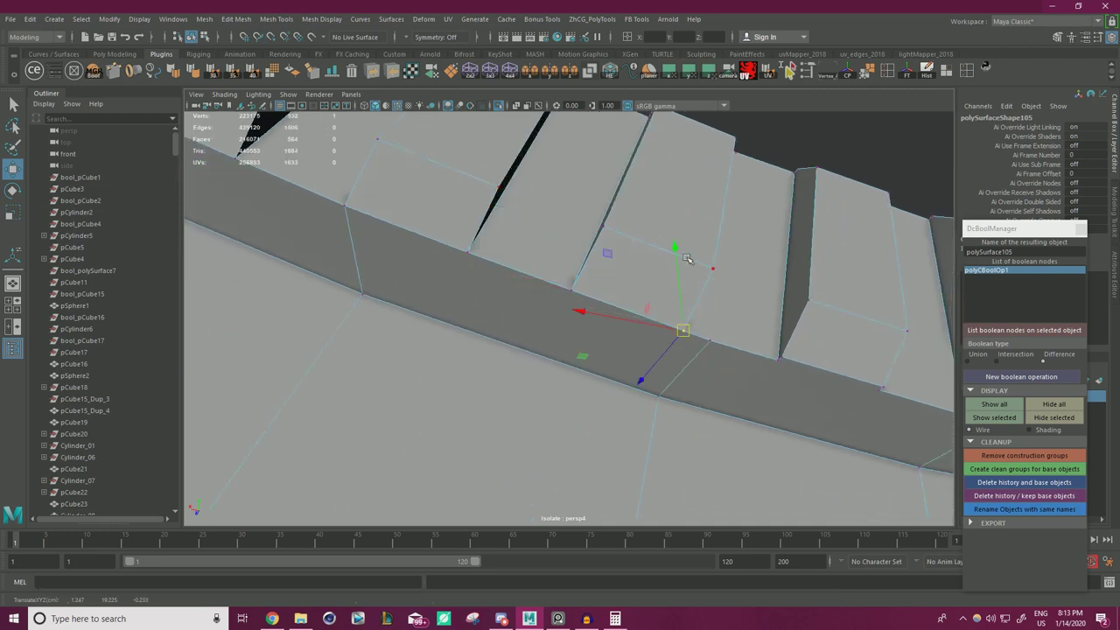
middle_click_drag(687, 258, 539, 216, "alt")
left_click(515, 249)
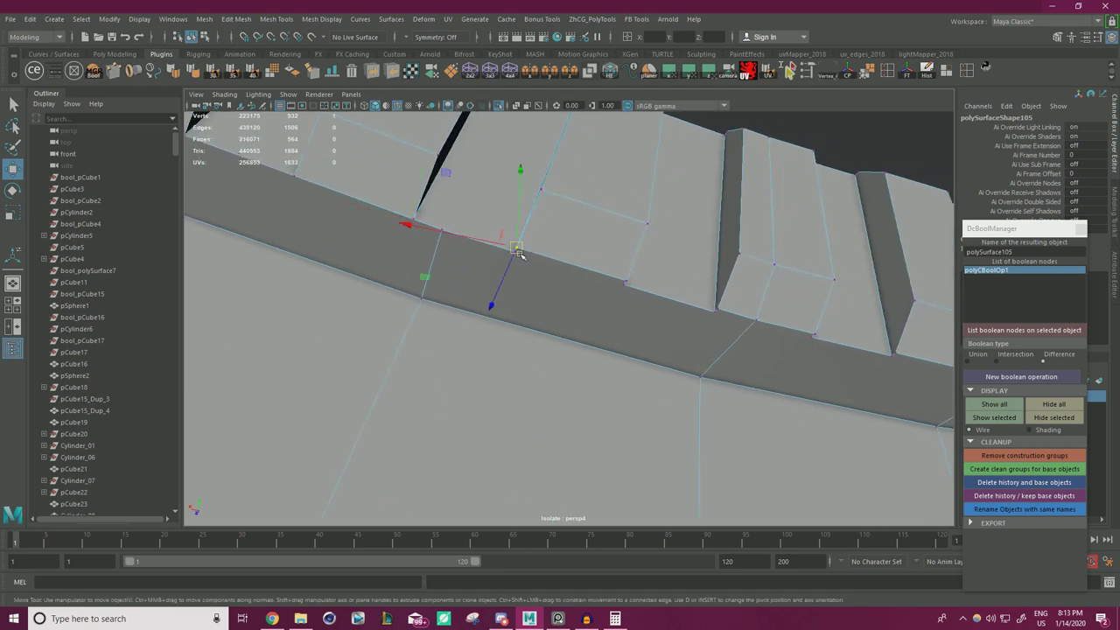
key("v")
left_click_drag(516, 250, 515, 253)
left_click(626, 283)
key("v")
left_click_drag(627, 283, 623, 285)
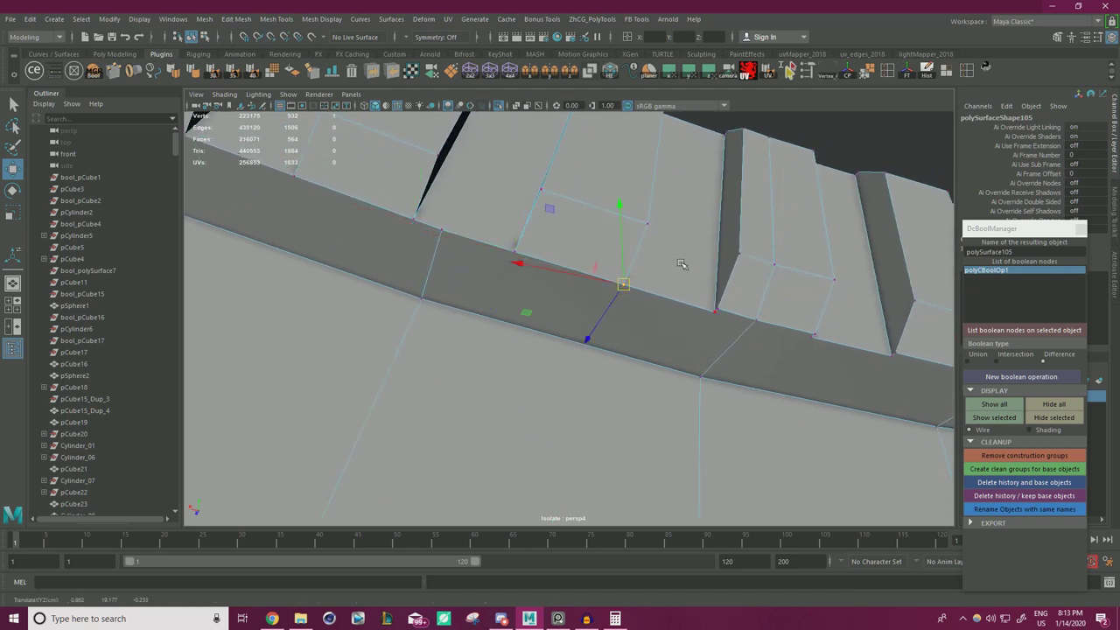
- Snap the doubled rim vertices of the next tooth onto its corners and the extra edge's rim vertex onto the side-wall corner
middle_click_drag(682, 264, 581, 229, "alt")
left_click(618, 274)
key("v")
left_click_drag(618, 273, 614, 274)
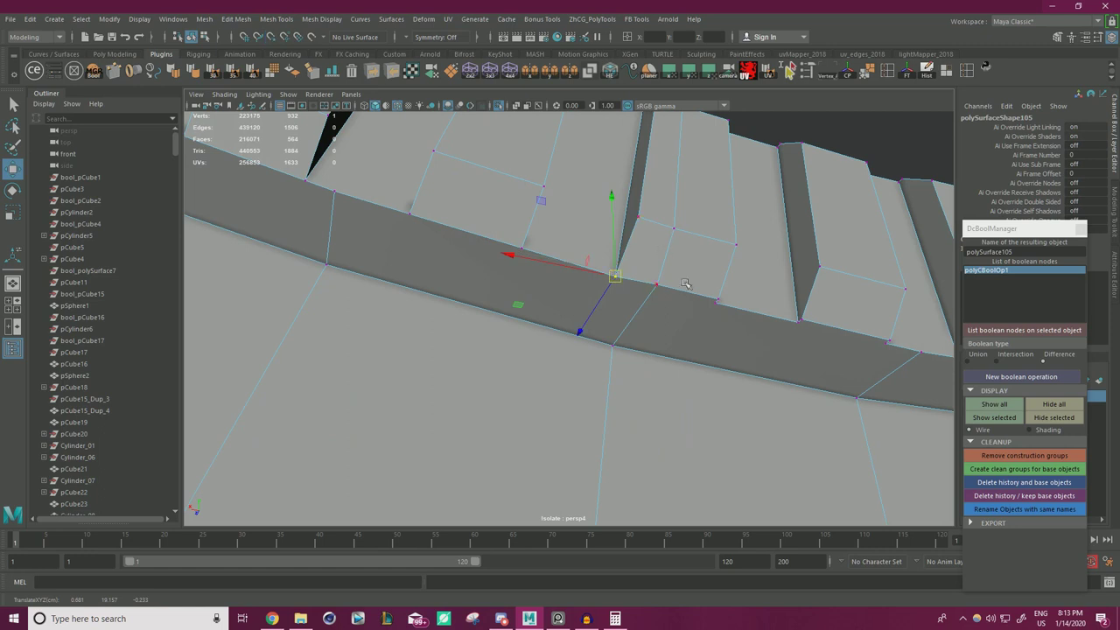
left_click(711, 301)
left_click(660, 296)
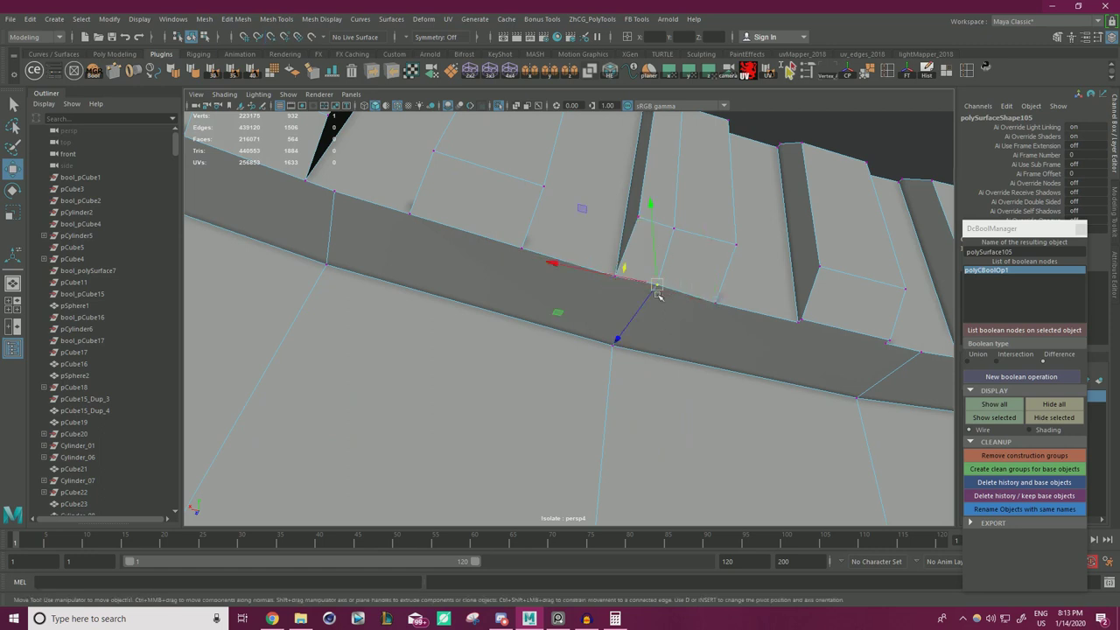
key("v")
left_click_drag(660, 295, 645, 282)
- Snap the extra edge's crease and far vertices onto the corners along that tooth's visible side wall
left_click(674, 236)
key("v")
left_click_drag(674, 236, 663, 229)
middle_click_drag(682, 194, 669, 261, "alt")
left_click(672, 168)
key("v")
left_click_drag(672, 168, 647, 159)
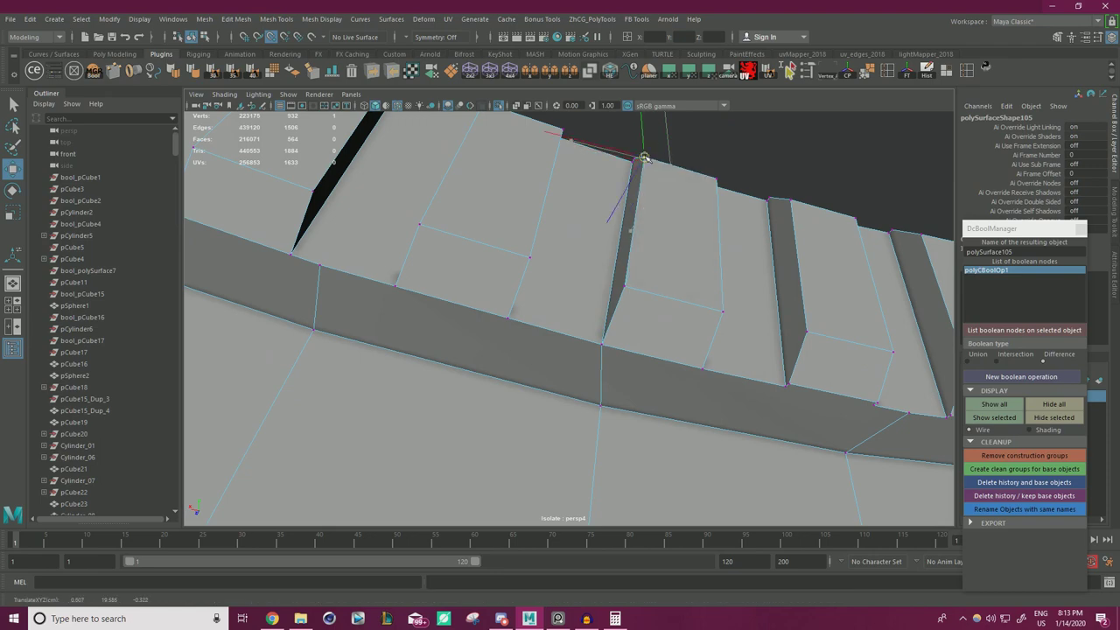
- Snap the doubled vertices at both rim corners of the next tooth, which has no extra edge
right_click_drag(646, 161, 330, 183, "alt")
right_click_drag(464, 232, 656, 302, "alt")
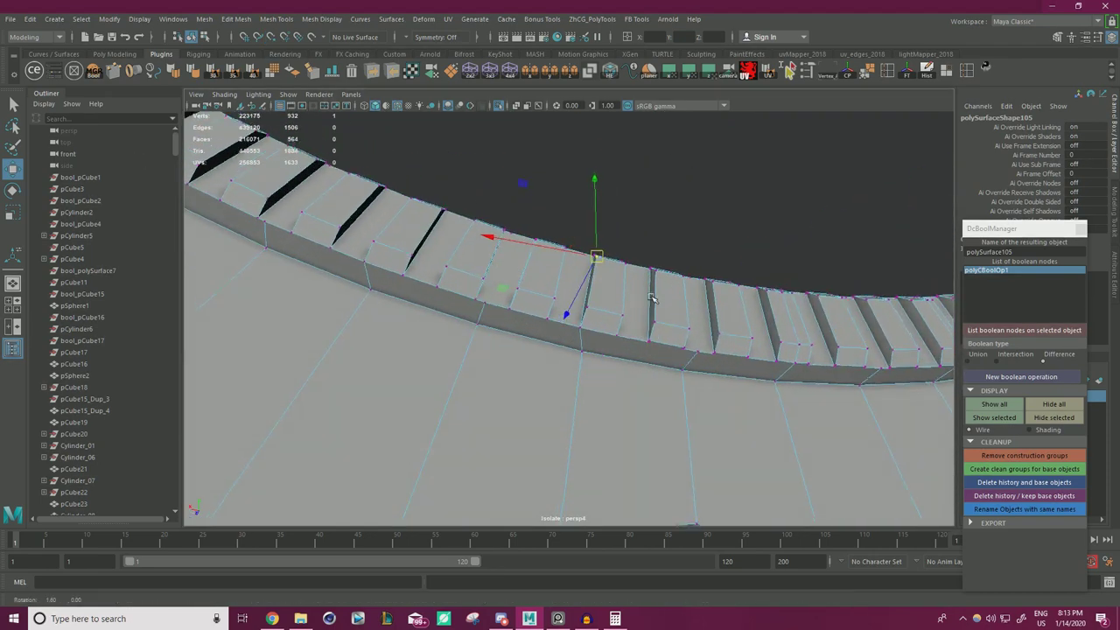
left_click_drag(656, 302, 695, 304, "alt")
right_click_drag(578, 298, 685, 307, "alt")
middle_click_drag(770, 310, 684, 290, "alt")
left_click_drag(684, 291, 636, 276, "alt")
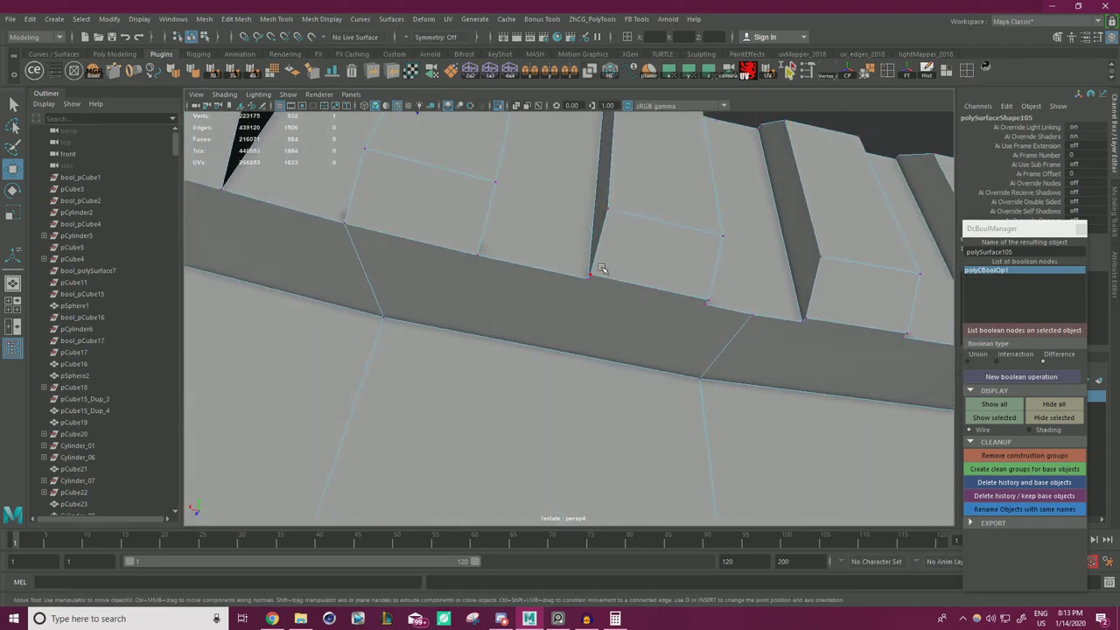
left_click(706, 302)
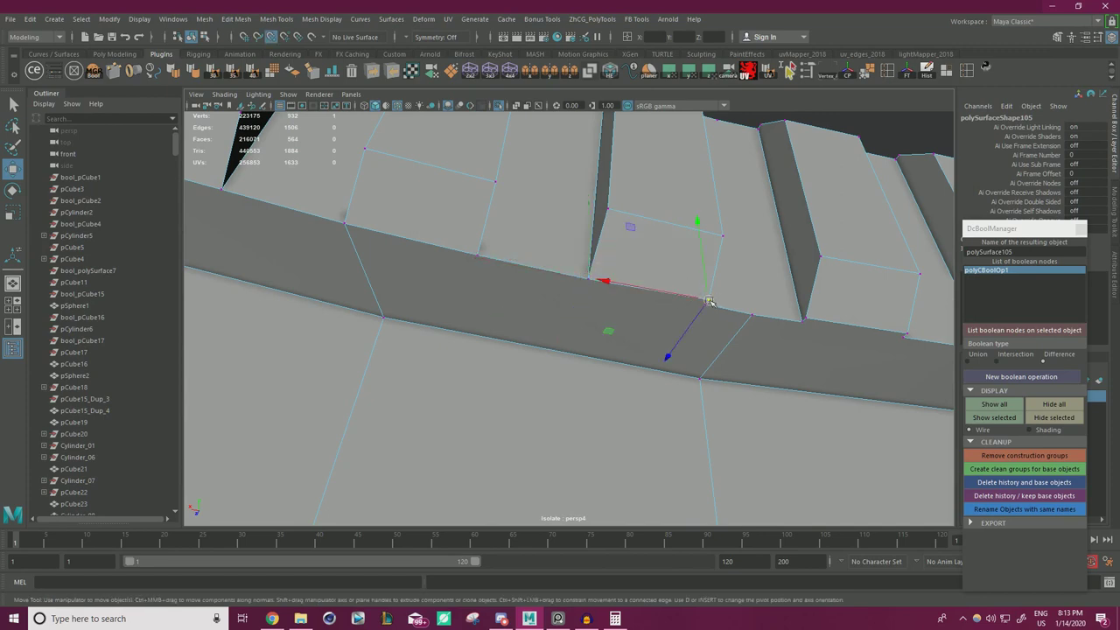
- Snap the doubled rim vertices of the following tooth along the band onto its two corners
left_click_drag(643, 239, 650, 265, "alt")
middle_click_drag(650, 265, 655, 318, "alt")
left_click_drag(656, 318, 637, 281, "alt")
middle_click_drag(637, 281, 525, 249, "alt")
right_click_drag(525, 250, 578, 262, "alt")
left_click(493, 269)
key("v")
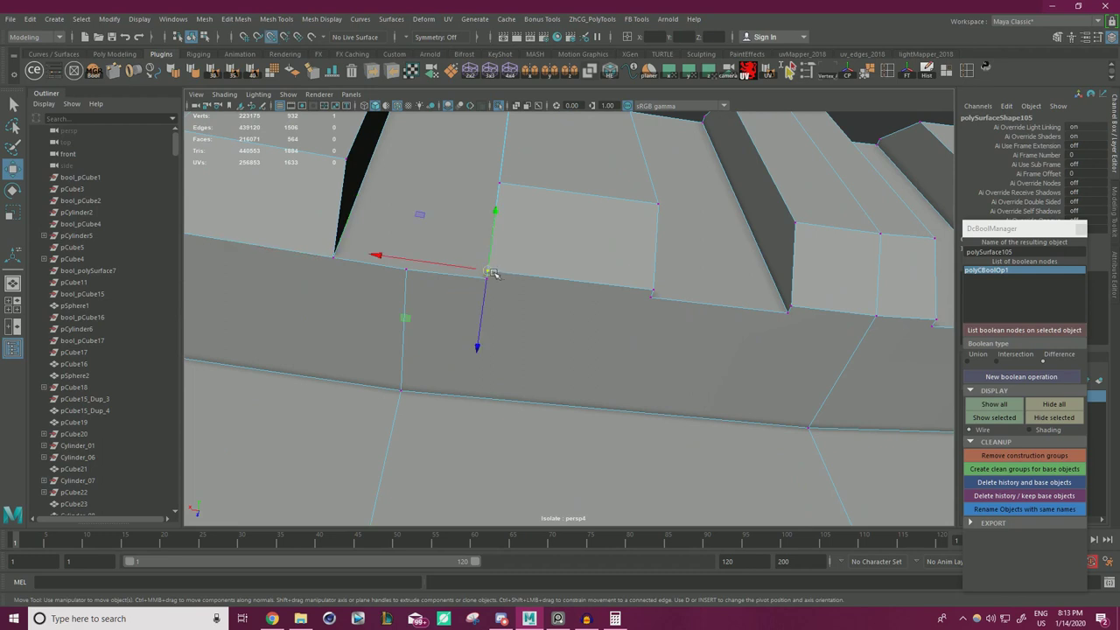
left_click_drag(494, 270, 529, 284)
left_click(653, 290)
key("v")
left_click_drag(653, 290, 662, 268)
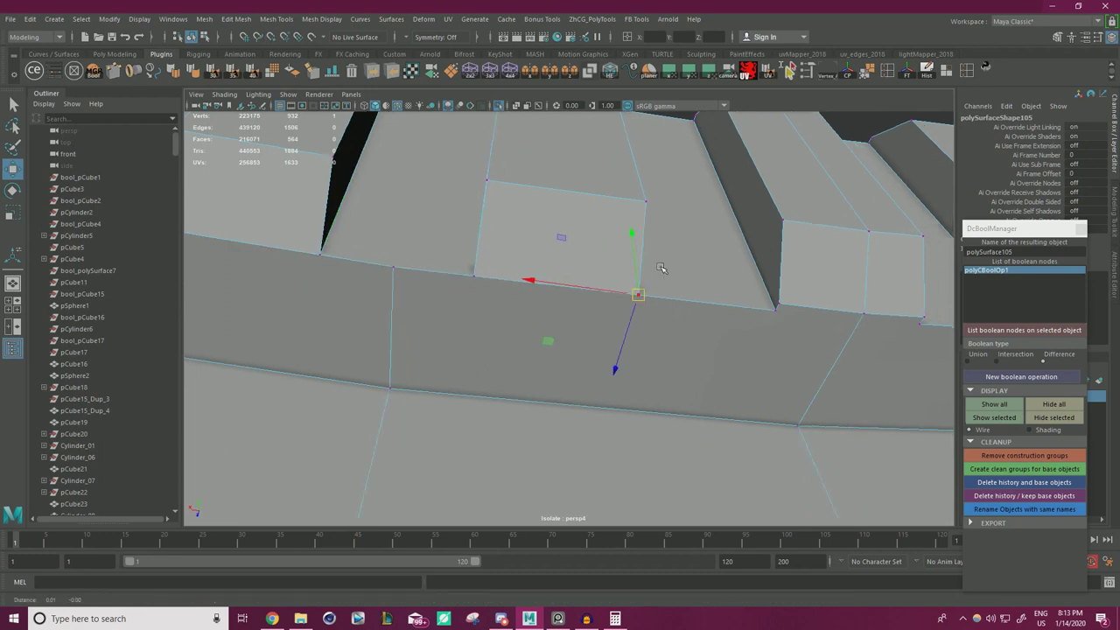
- Snap the next tooth's doubled rim vertices onto its corners and its extra edge's rim vertex onto the side-wall corner
middle_click_drag(662, 268, 480, 235, "alt")
left_click(560, 260)
key("v")
left_click_drag(561, 262, 561, 267)
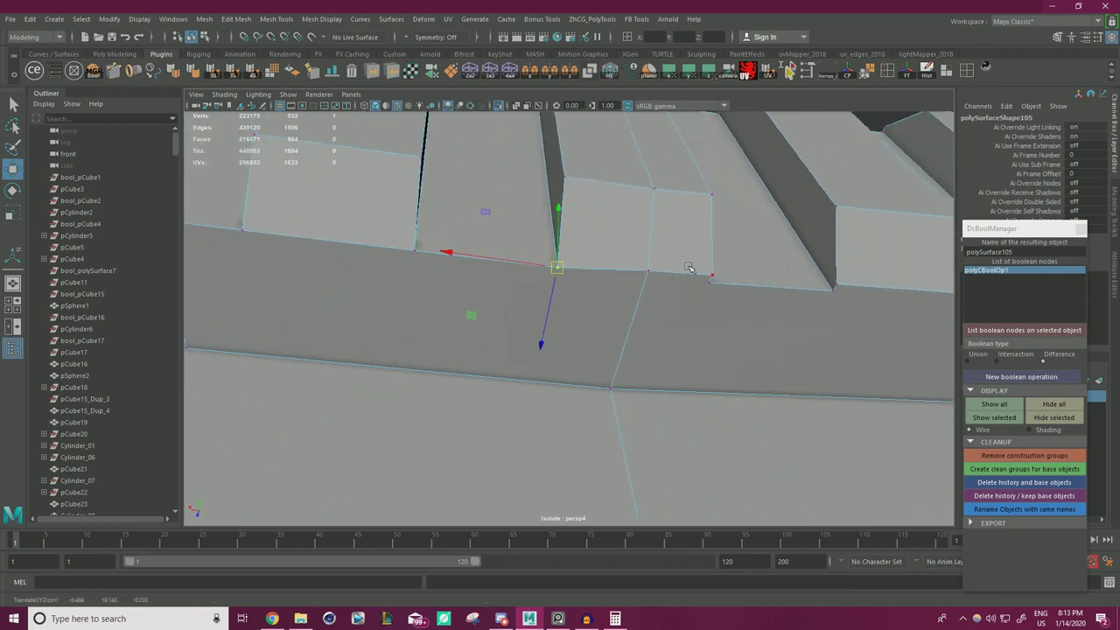
left_click(699, 271)
key("v")
left_click_drag(714, 277, 596, 266)
left_click(653, 273)
key("v")
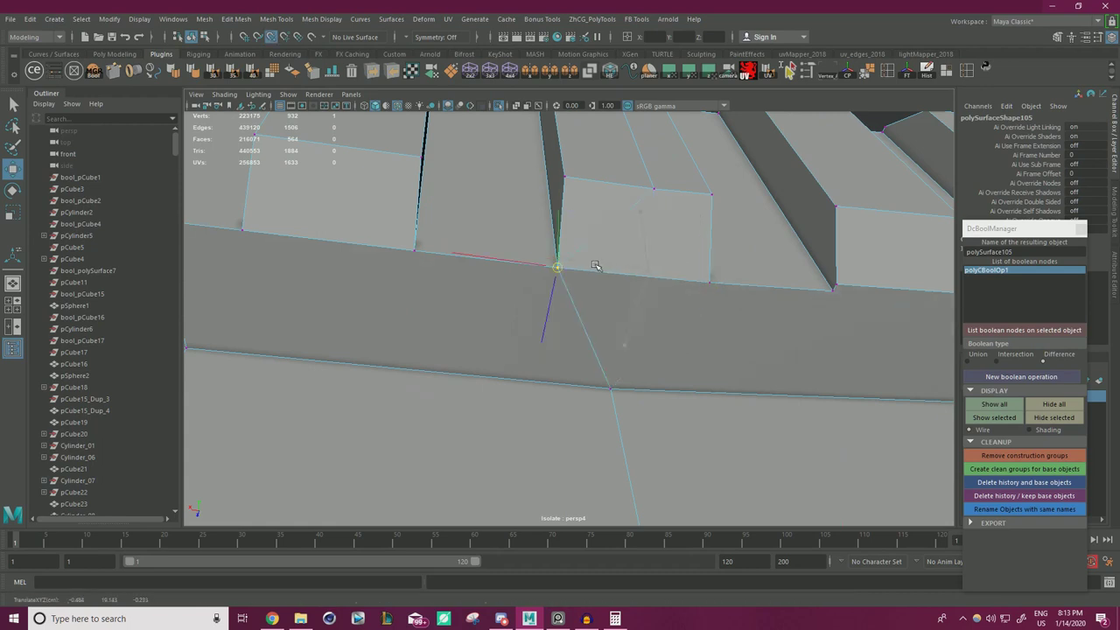
- Move the rest of the extra edge onto that tooth's side wall by snapping its crease and far vertices to the corners
left_click(650, 192)
key("v")
left_click_drag(653, 190, 588, 221)
scroll(577, 180, "down", 3)
middle_click_drag(594, 148, 560, 141)
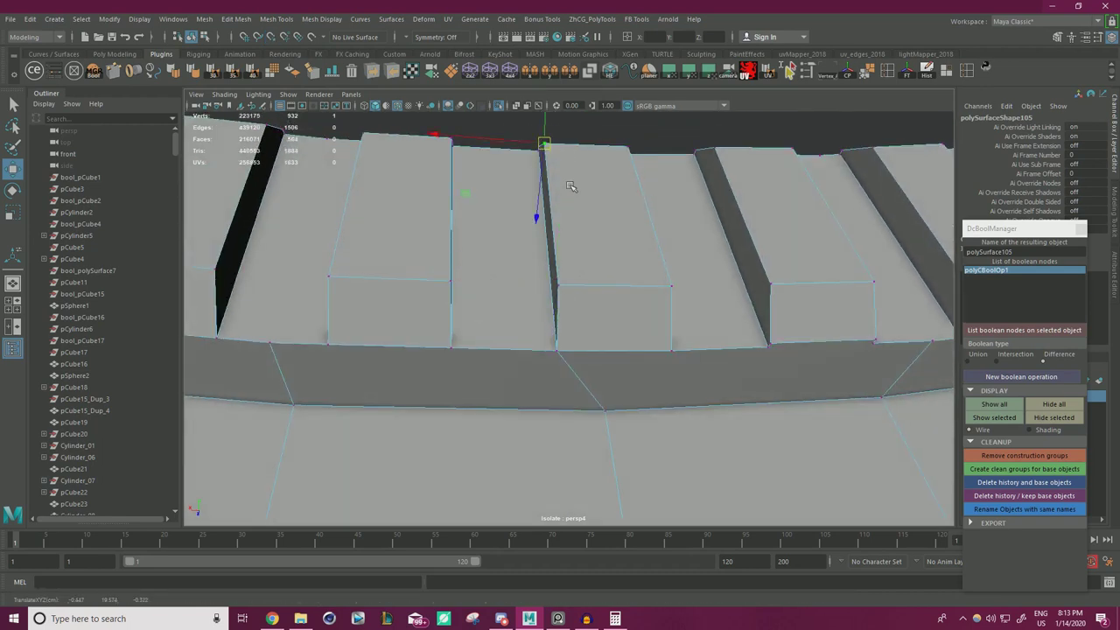
- Snap the doubled vertices at the rim corners of the next tooth, undoing the last change
left_click_drag(570, 186, 550, 215, "alt")
scroll(557, 215, "up", 4)
scroll(560, 216, "down", 3)
middle_click_drag(592, 228, 627, 276, "alt")
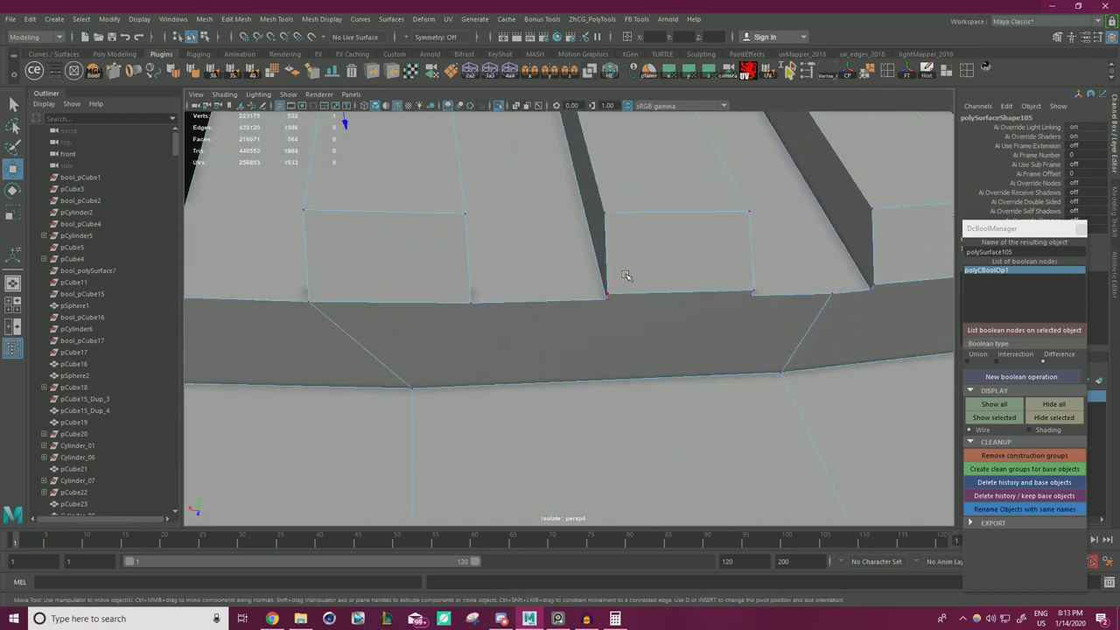
key("v")
left_click_drag(611, 299, 610, 305)
left_click(754, 291)
key("v")
left_click_drag(749, 292, 752, 296)
key("ctrl+z")
- Snap the following tooth's doubled rim vertices onto its two corners
left_click_drag(751, 298, 574, 253, "alt")
left_click(505, 299)
left_click_drag(505, 298, 505, 298)
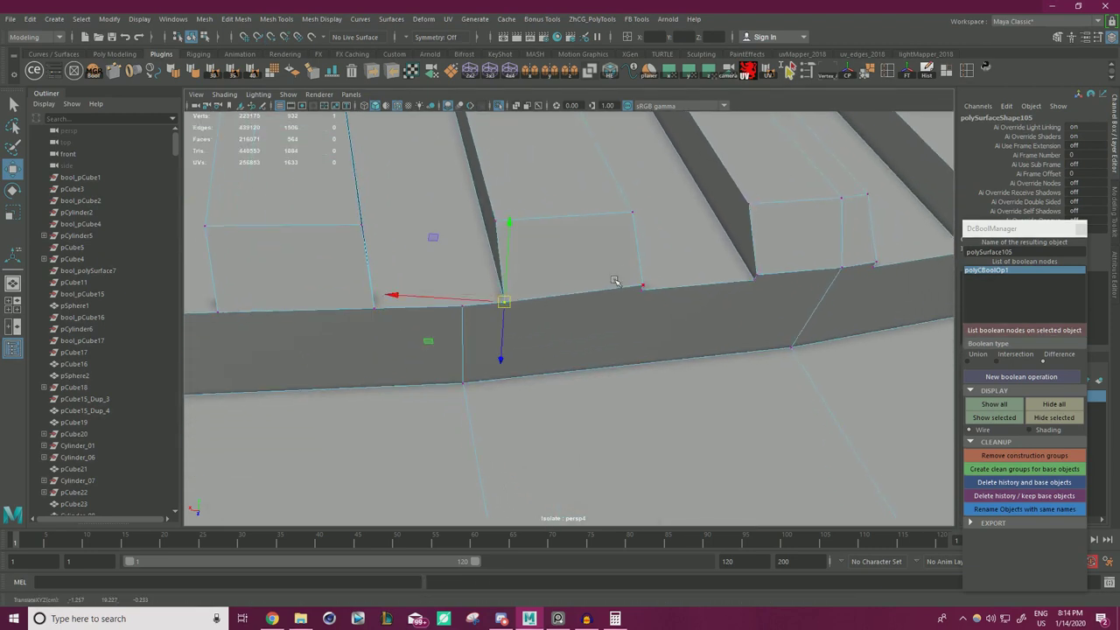
left_click(643, 286)
key("v")
left_click_drag(644, 286, 644, 290)
- Snap the doubled rim vertices of the next tooth with an extra edge, and that edge's rim vertex, onto the tooth's corners
left_click(759, 275)
key("v")
left_click_drag(758, 275, 757, 280)
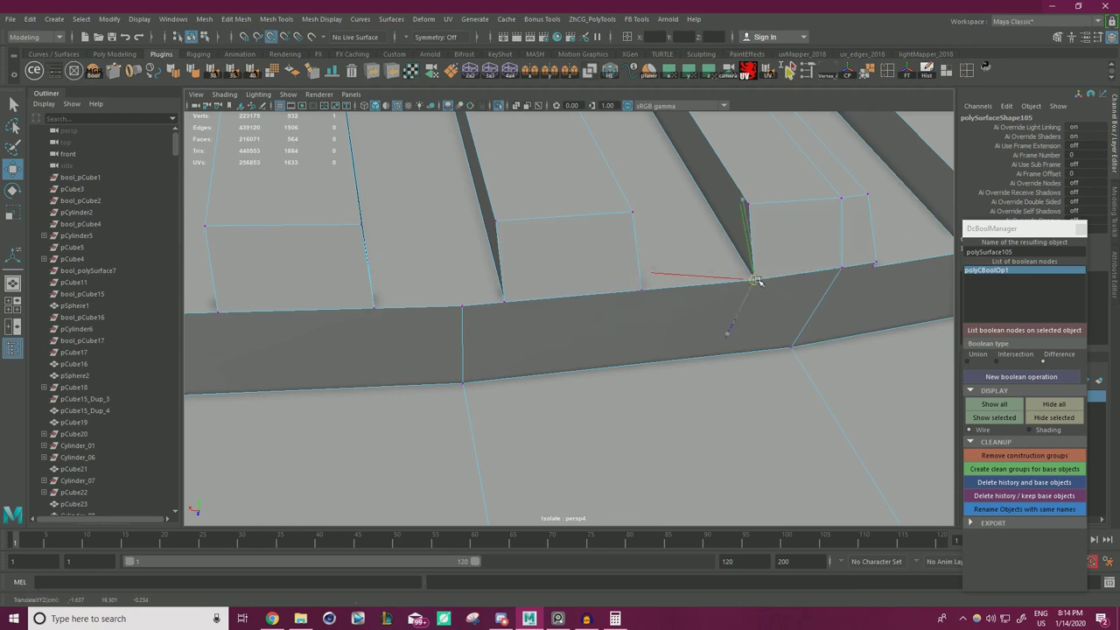
left_click(866, 248)
left_click_drag(877, 262, 874, 265)
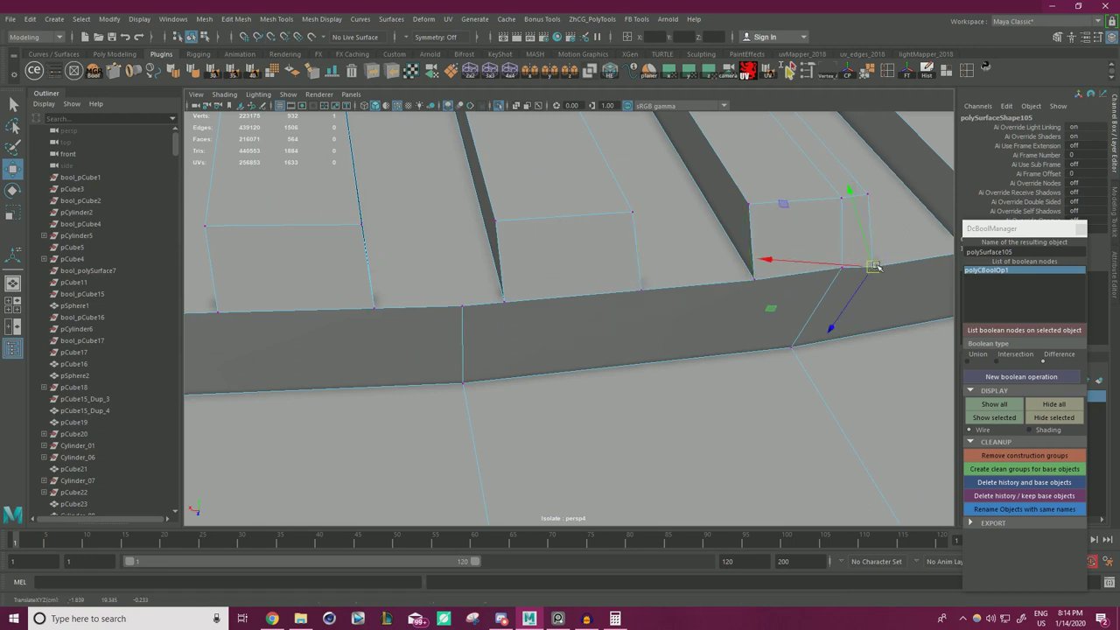
middle_click_drag(849, 271, 763, 285)
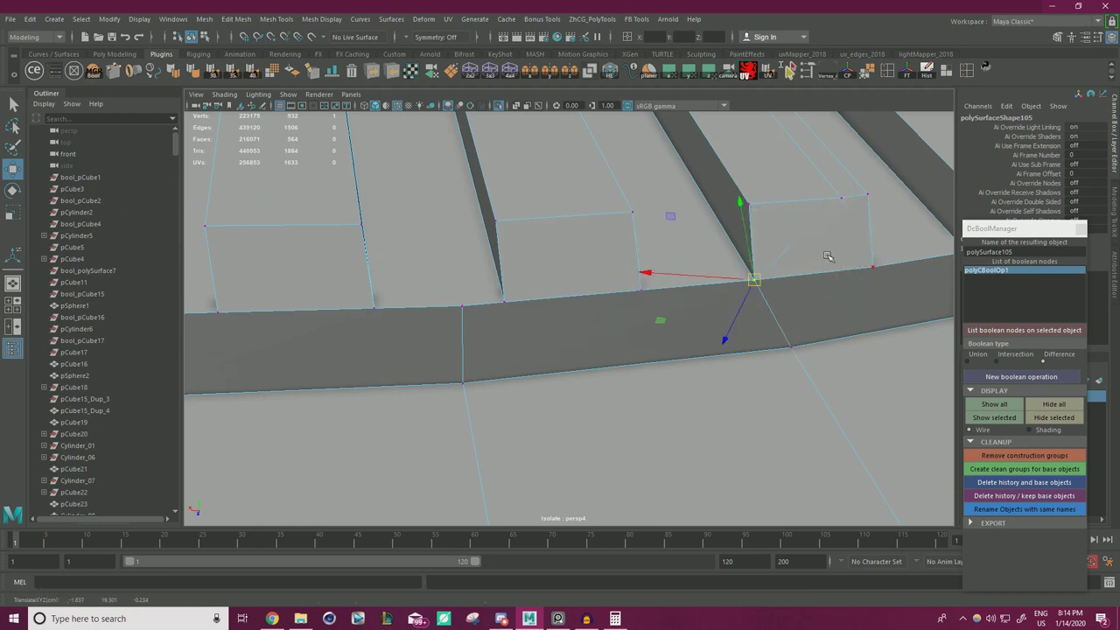
- Snap that extra edge's crease and far vertices onto the tooth corners along the visible side wall
left_click_drag(828, 257, 762, 290, "alt")
left_click(619, 330)
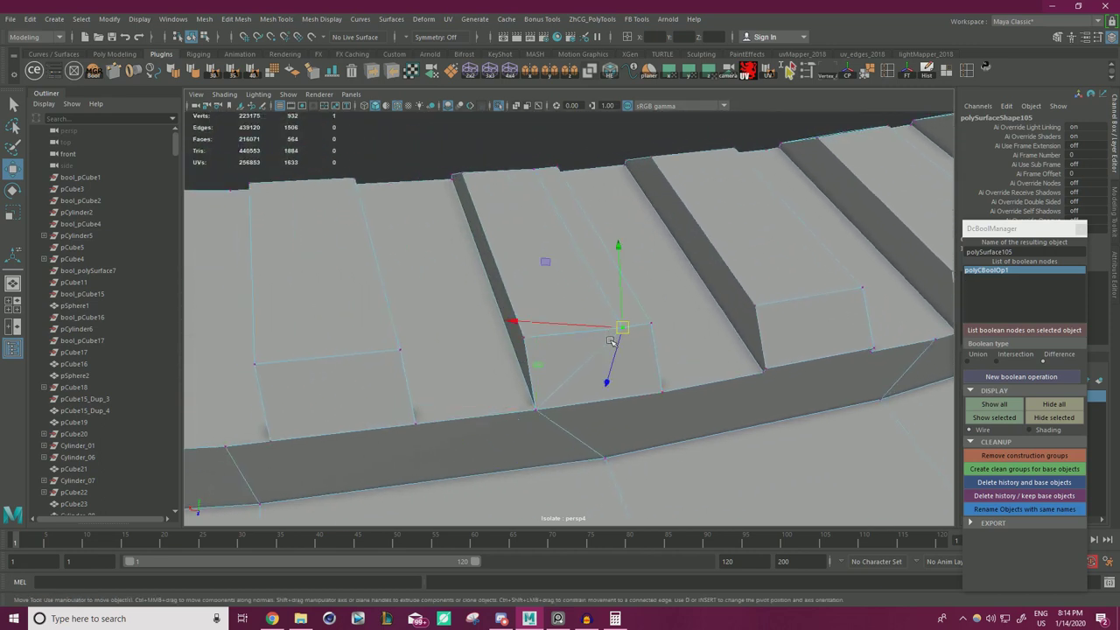
key("v")
middle_click_drag(619, 331, 569, 337)
left_click(536, 173)
key("v")
middle_click_drag(535, 173, 470, 175)
- Snap the doubled rim vertices of the next two teeth along the band onto their corners
middle_click_drag(582, 238, 513, 221, "alt")
right_click_drag(513, 220, 529, 305, "alt")
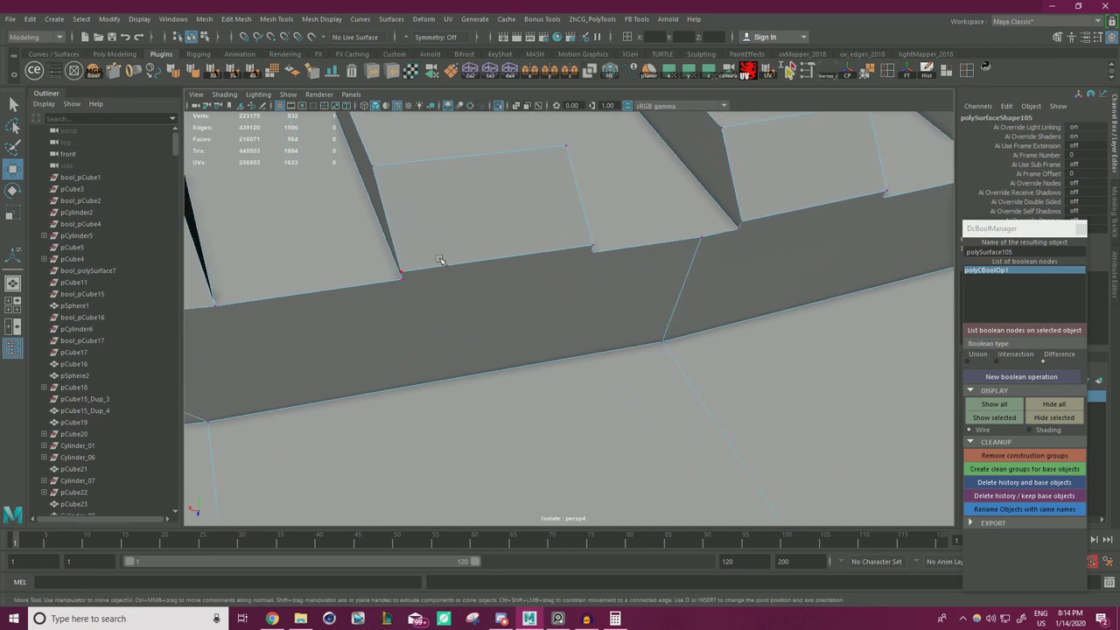
middle_click_drag(402, 274, 403, 279)
left_click(591, 249)
key("v")
middle_click_drag(592, 249, 506, 246)
left_click(624, 223)
key("v")
middle_click_drag(624, 224, 621, 229)
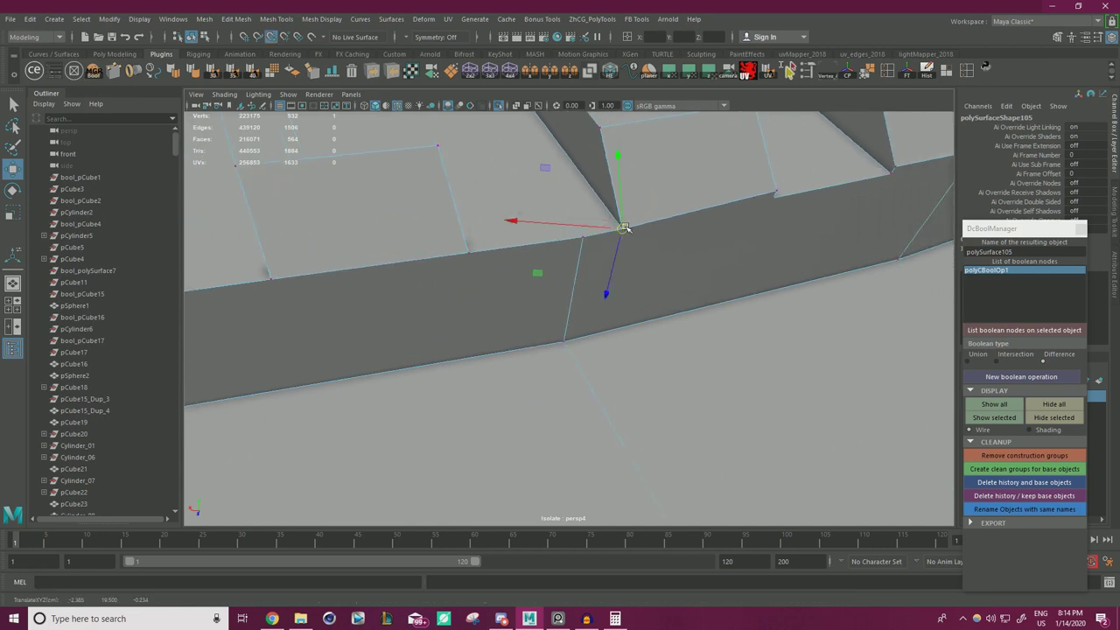
left_click(774, 191)
middle_click_drag(774, 192, 716, 229)
- Snap both rim corners of the next tooth with an extra edge and bring that edge's rim vertex onto the side-wall corner
left_click(641, 234)
key("v")
middle_click_drag(641, 235, 641, 239)
left_click(730, 217)
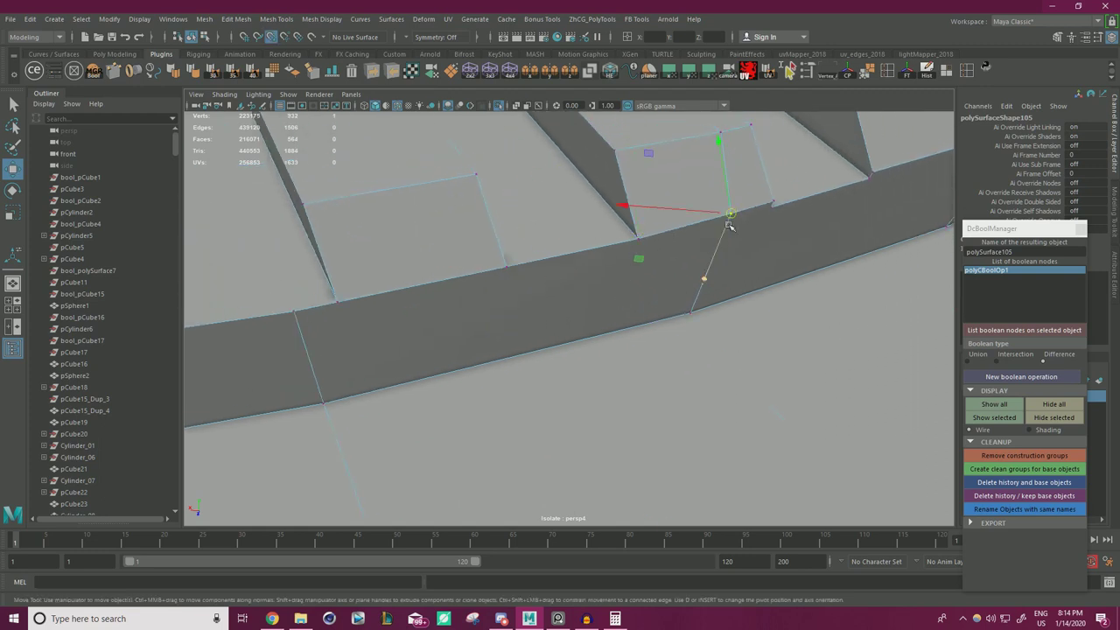
middle_click_drag(730, 218, 657, 236)
left_click(760, 197)
key("v")
middle_click_drag(761, 197, 763, 201)
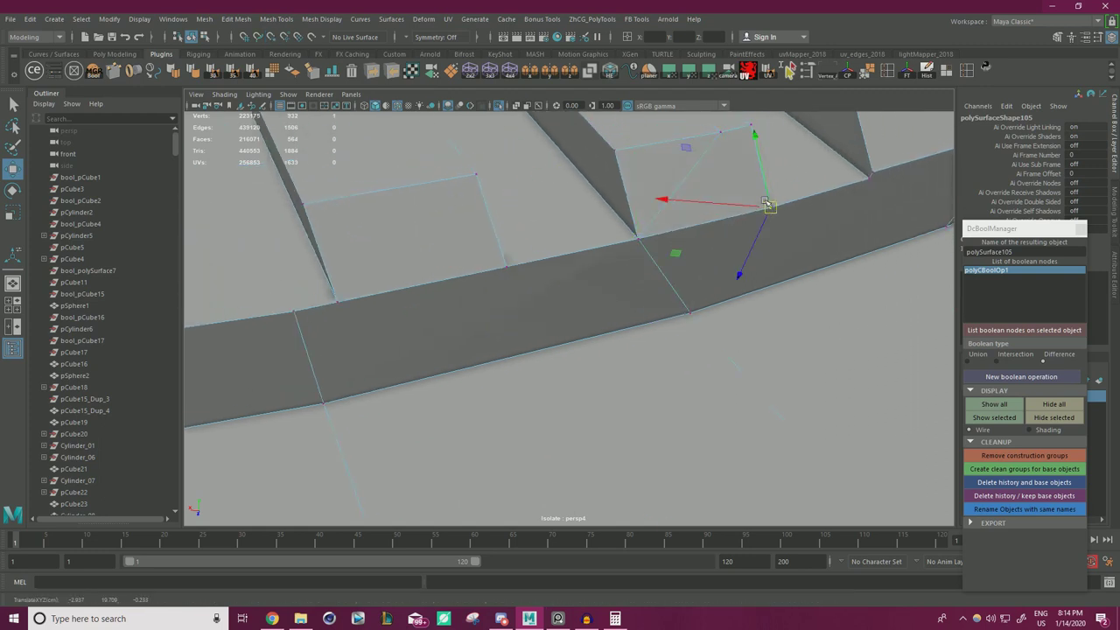
- Merge the extra edge into that tooth's side-wall edge by snapping its crease and far vertices onto the corners
middle_click_drag(737, 161, 729, 216, "alt")
left_click(678, 349)
key("v")
middle_click_drag(680, 351, 617, 368)
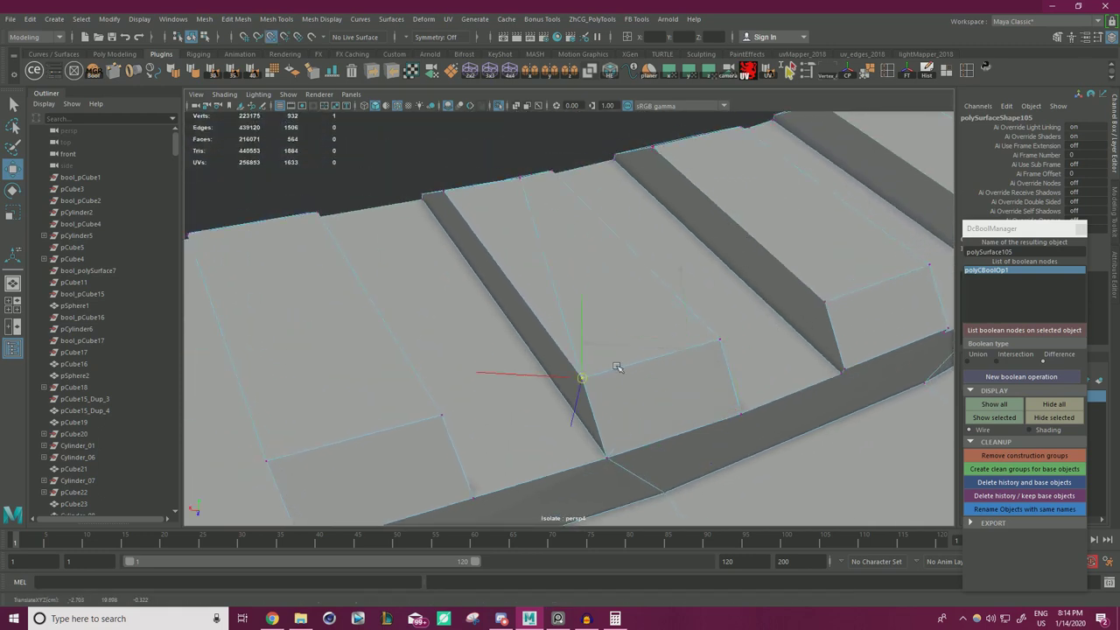
left_click(522, 181)
key("v")
middle_click_drag(522, 181, 450, 194)
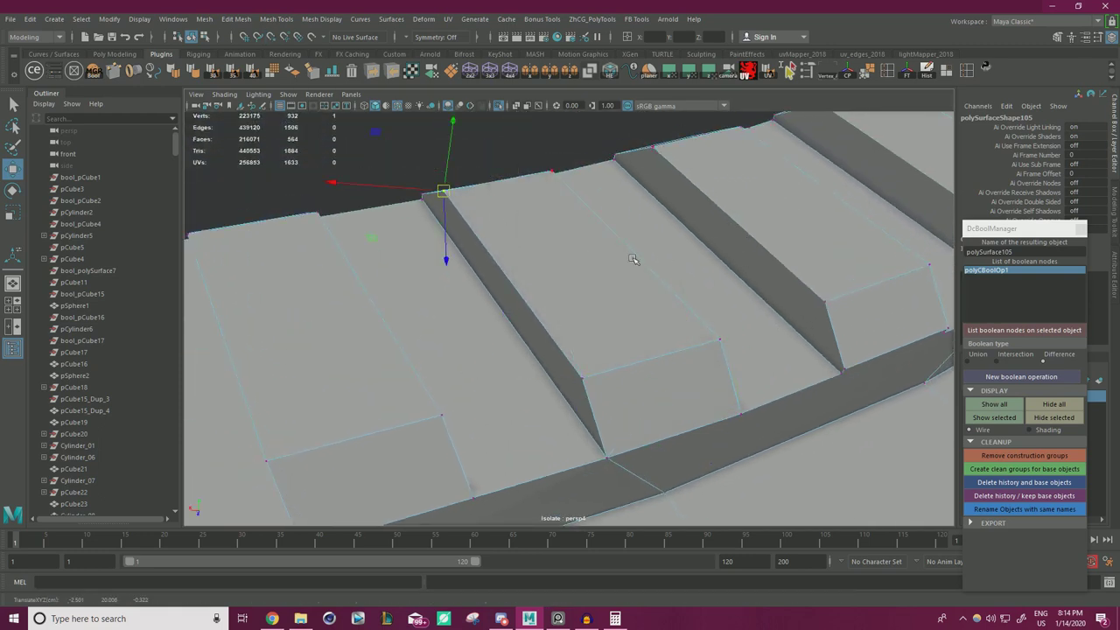
- Snap the doubled vertices at both rim corners of each of the next two teeth
middle_click_drag(646, 261, 570, 238, "alt")
left_click_drag(464, 272, 463, 276)
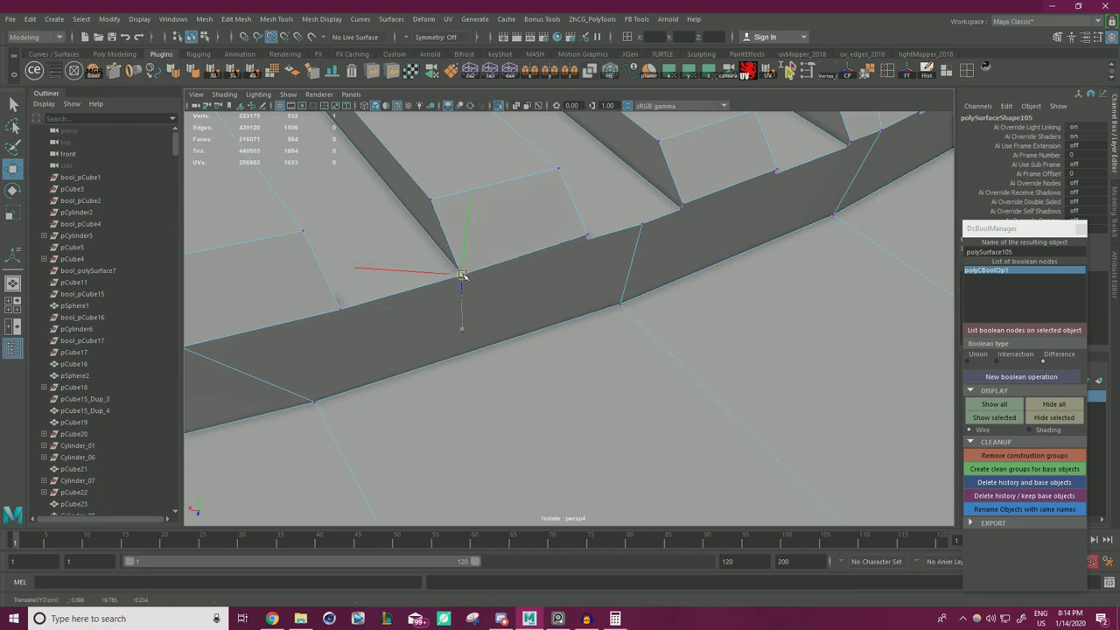
left_click(584, 235)
key("v")
left_click_drag(585, 234, 586, 238)
middle_click_drag(679, 222, 663, 232, "alt")
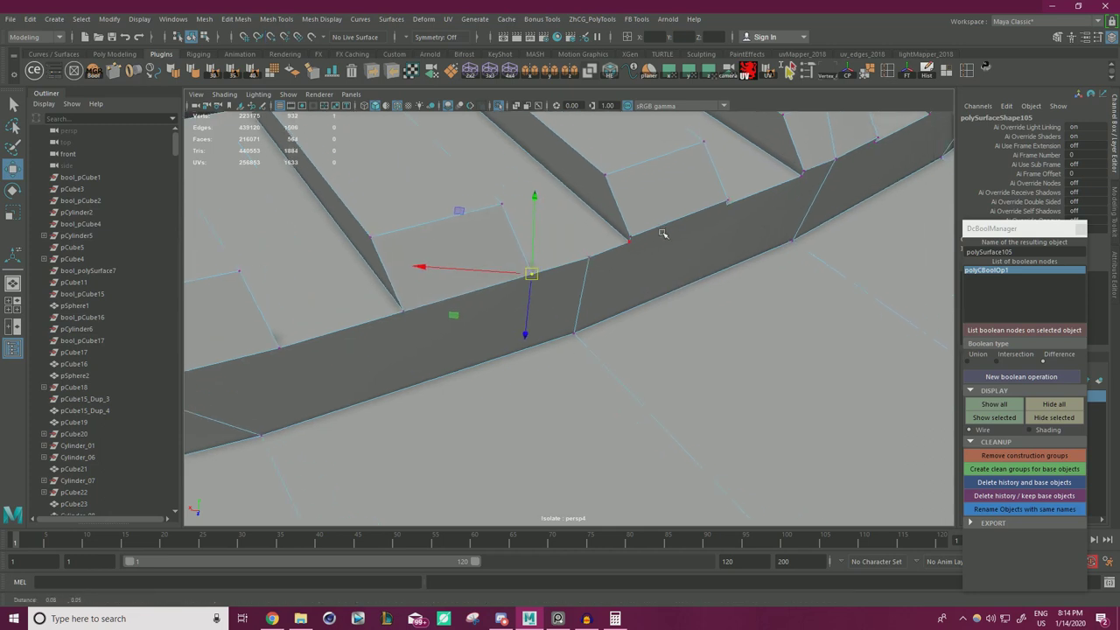
left_click(632, 238)
left_click(719, 200)
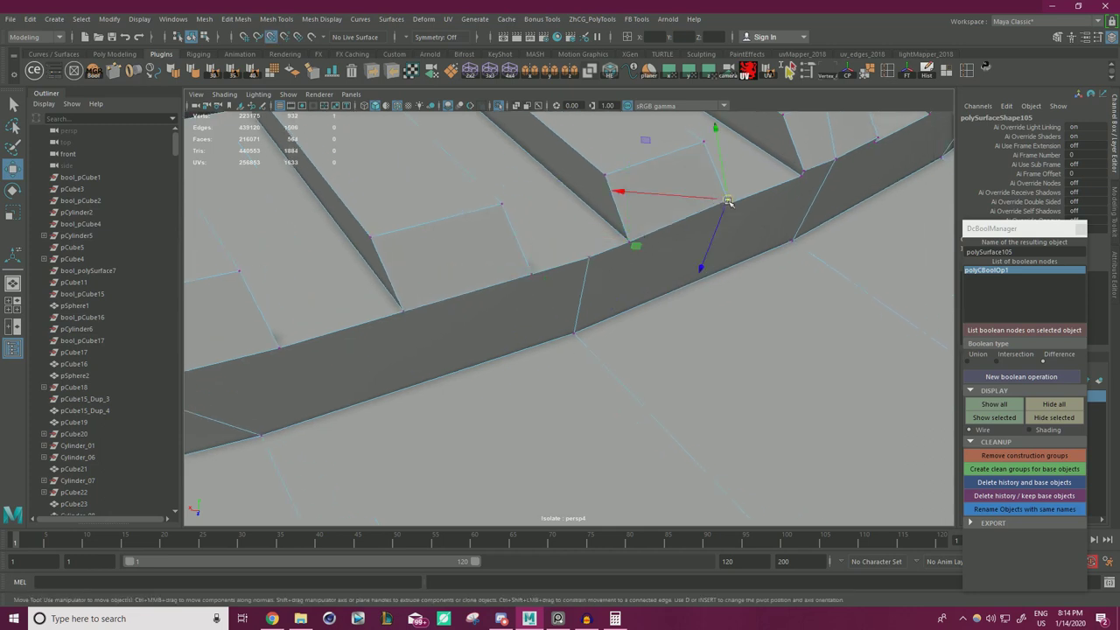
left_click_drag(728, 201, 729, 204)
- Snap the next tooth's doubled rim vertices onto its corners and its extra edge's rim vertex onto the side-wall corner
middle_click_drag(759, 198, 681, 258, "alt")
left_click(655, 262)
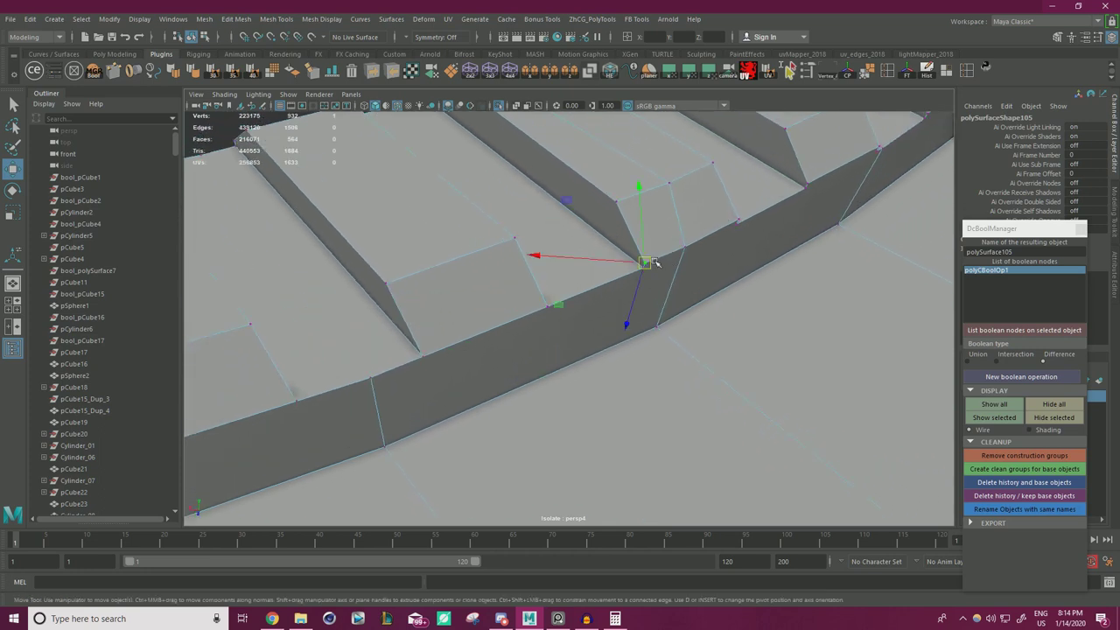
key("v")
left_click_drag(644, 262, 646, 264)
left_click_drag(729, 226, 738, 225)
key("v")
left_click_drag(686, 254, 646, 265)
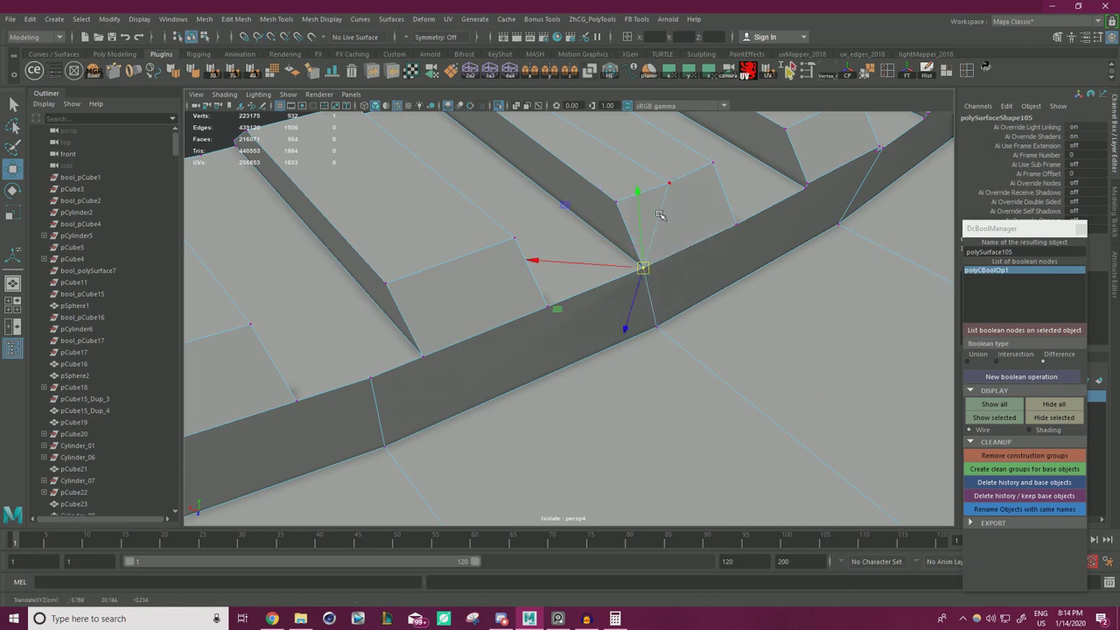
- Snap the crease and far vertices of that tooth's extra edge onto the corners along its side wall
left_click(670, 183)
key("v")
left_click_drag(668, 184, 635, 199)
middle_click_drag(638, 151, 657, 211, "alt")
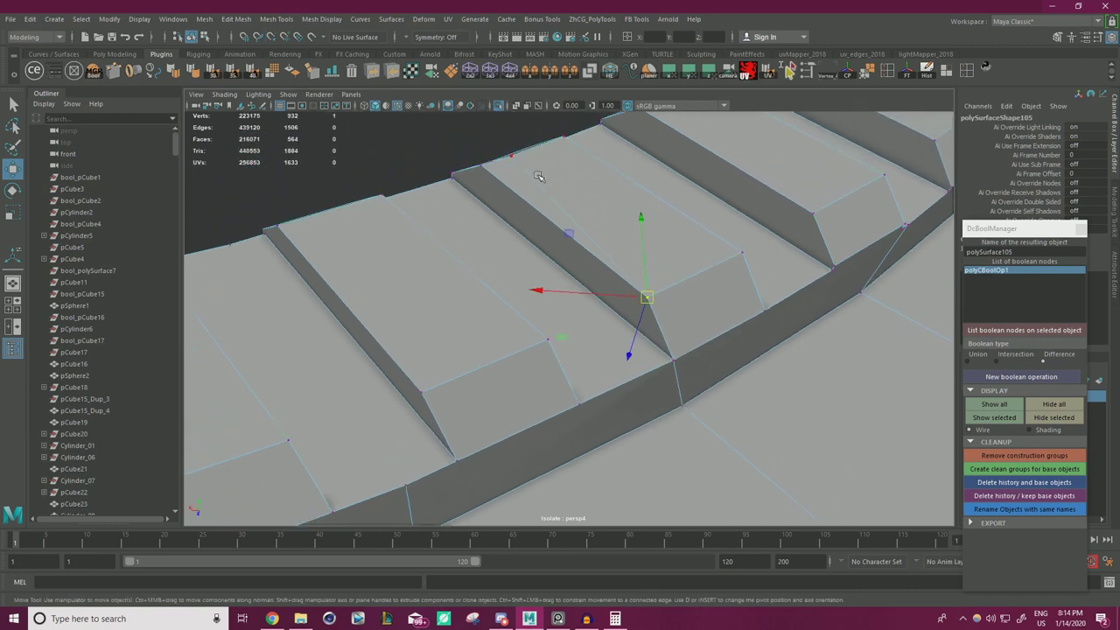
left_click_drag(513, 161, 569, 207)
middle_click_drag(570, 207, 602, 259, "alt")
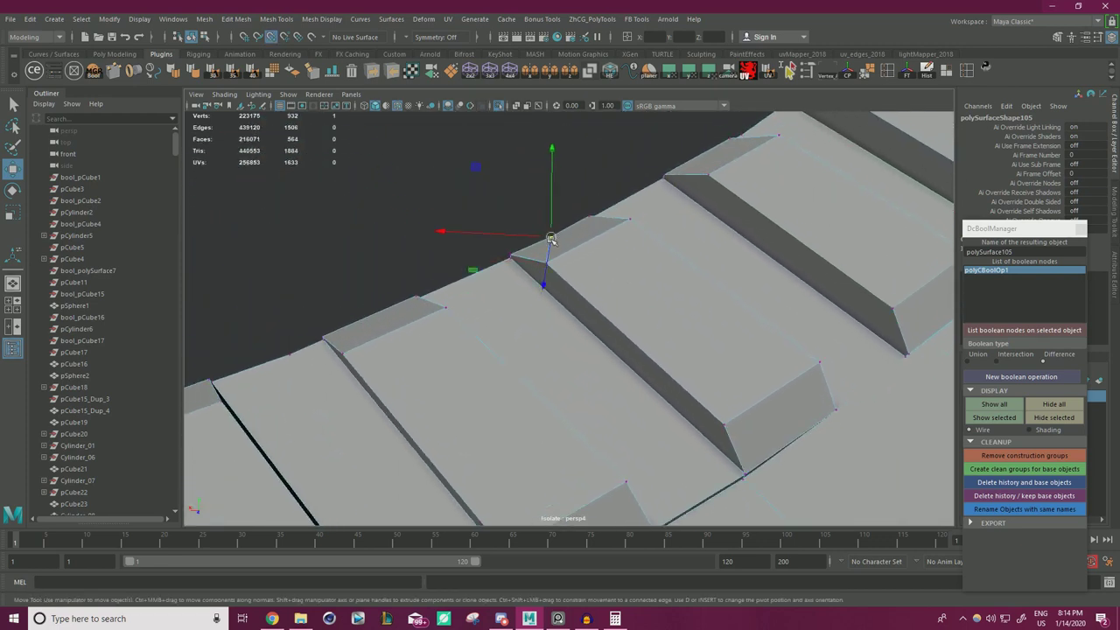
left_click_drag(551, 238, 520, 249)
- Snap the doubled rim vertices of the next tooth along the band onto its lower and upper corners
left_click_drag(588, 241, 479, 212, "alt")
right_click_drag(478, 213, 531, 235, "alt")
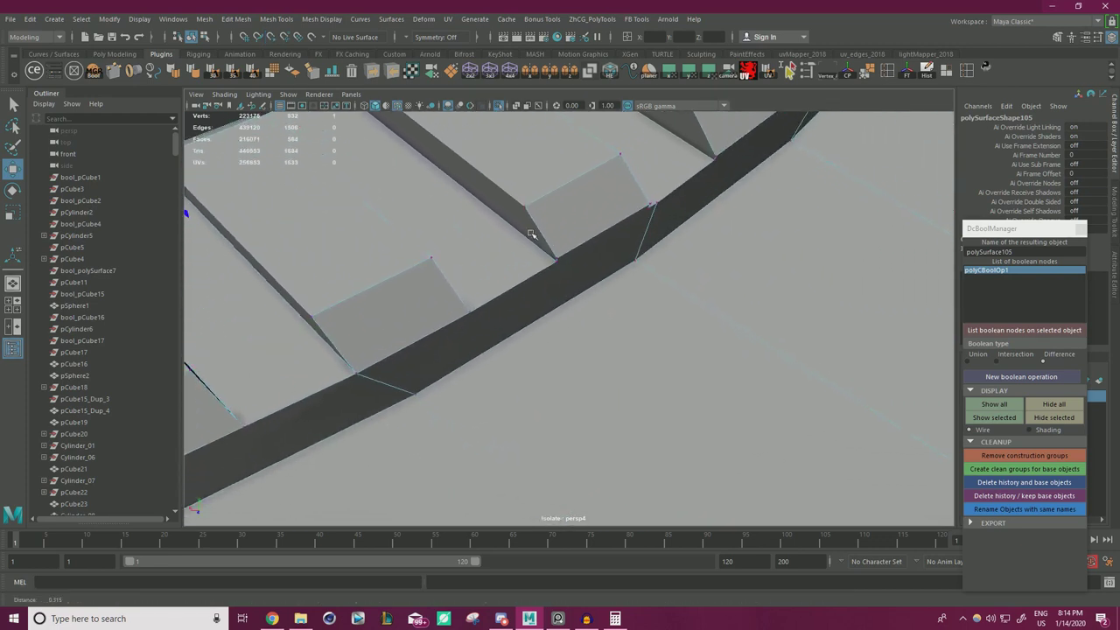
left_click_drag(531, 235, 575, 291, "alt")
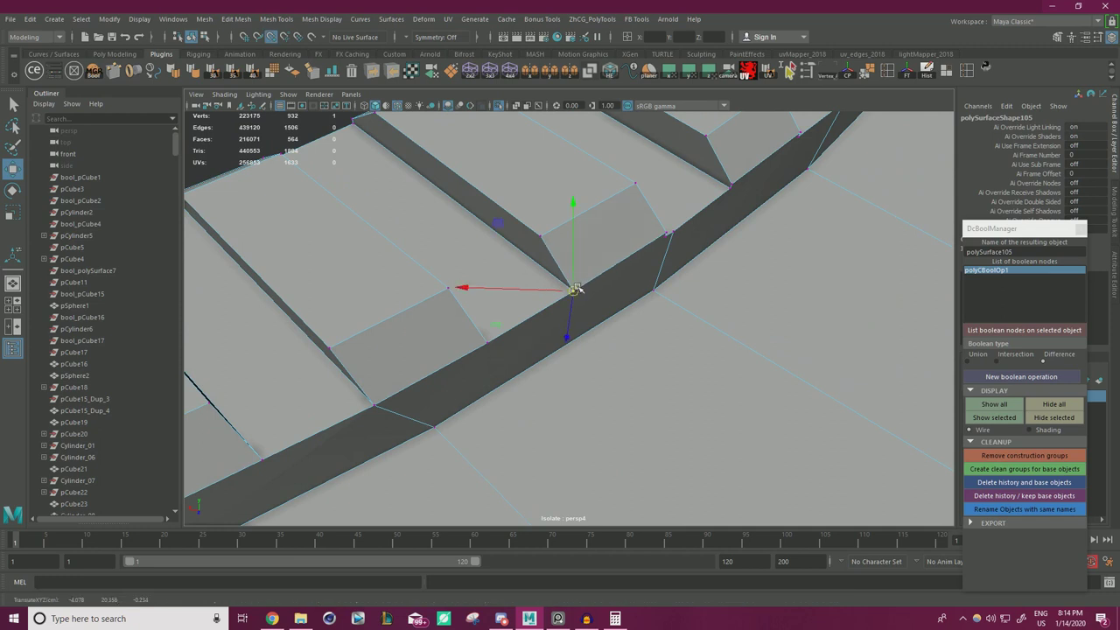
left_click(662, 235)
left_click_drag(637, 224, 623, 229, "alt")
right_click_drag(623, 229, 582, 275, "alt")
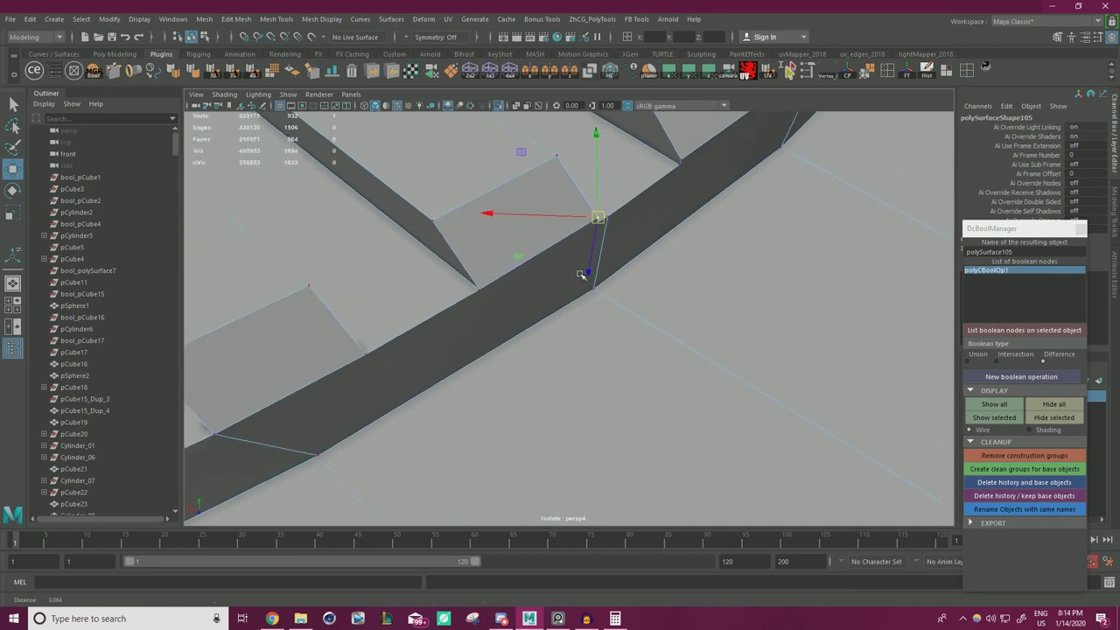
middle_click_drag(583, 275, 587, 259, "alt")
left_click_drag(606, 207, 602, 209)
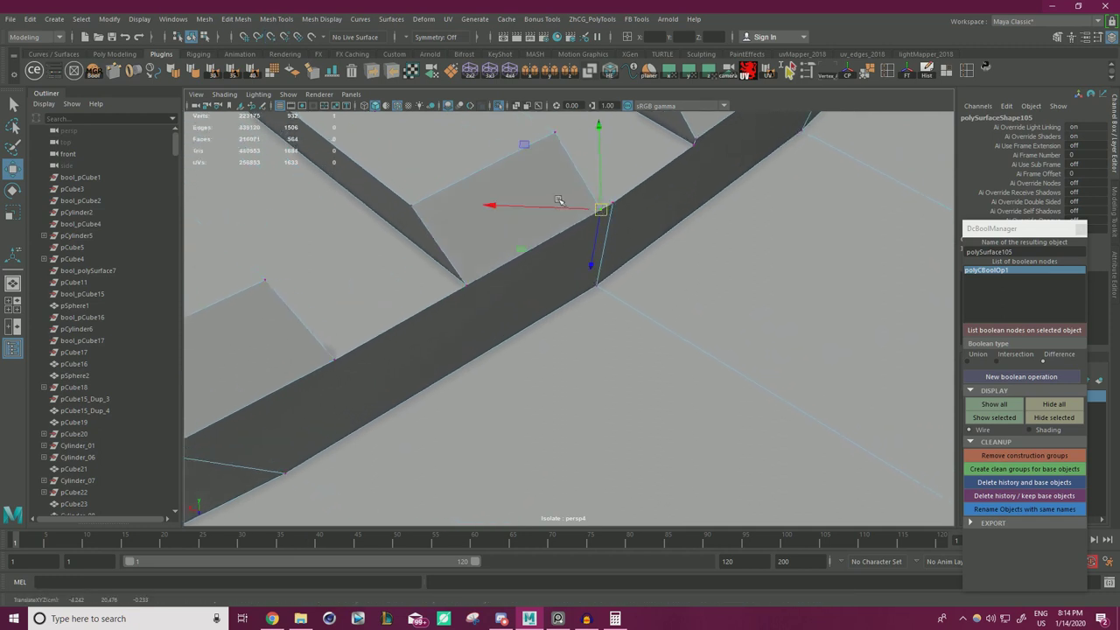
right_click_drag(558, 200, 510, 190, "alt")
left_click_drag(510, 189, 527, 193, "alt")
middle_click_drag(528, 192, 475, 237, "alt")
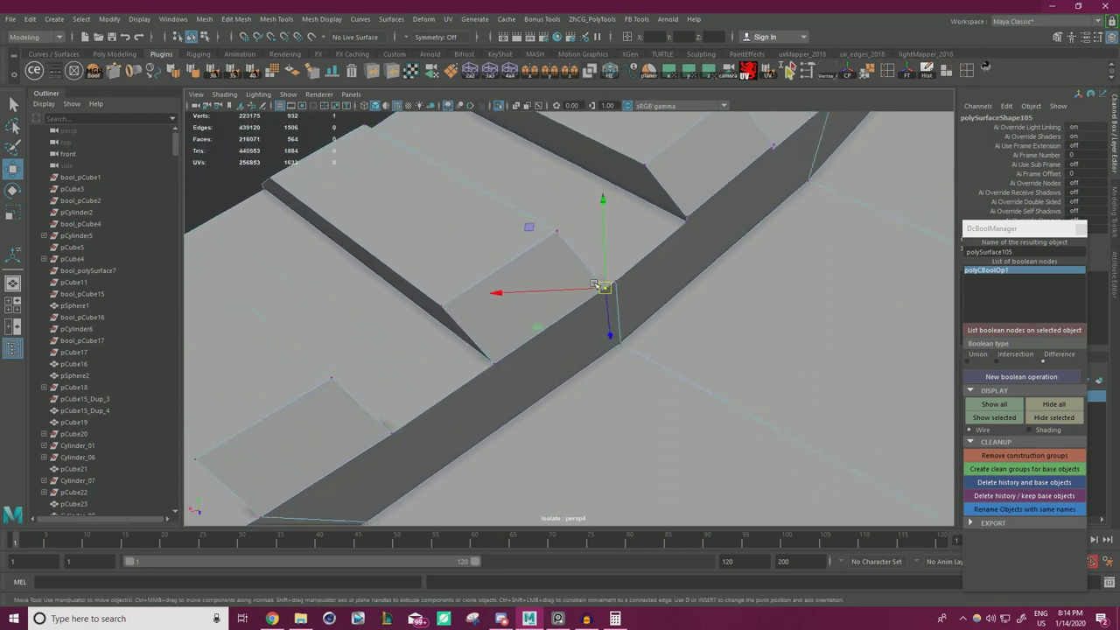
- Snap the extra edge's rim vertex onto the tooth's upper corner and the next tooth's doubled rim vertices onto its corners
left_click(633, 287)
left_click_drag(617, 282, 605, 288)
middle_click_drag(660, 245, 592, 251, "alt")
mouse_move(593, 250)
left_mouse_down("alt")
mouse_move(618, 232)
mouse_move(612, 248)
left_mouse_up("alt")
left_click(611, 244)
left_click(700, 172)
left_click_drag(701, 172, 702, 175)
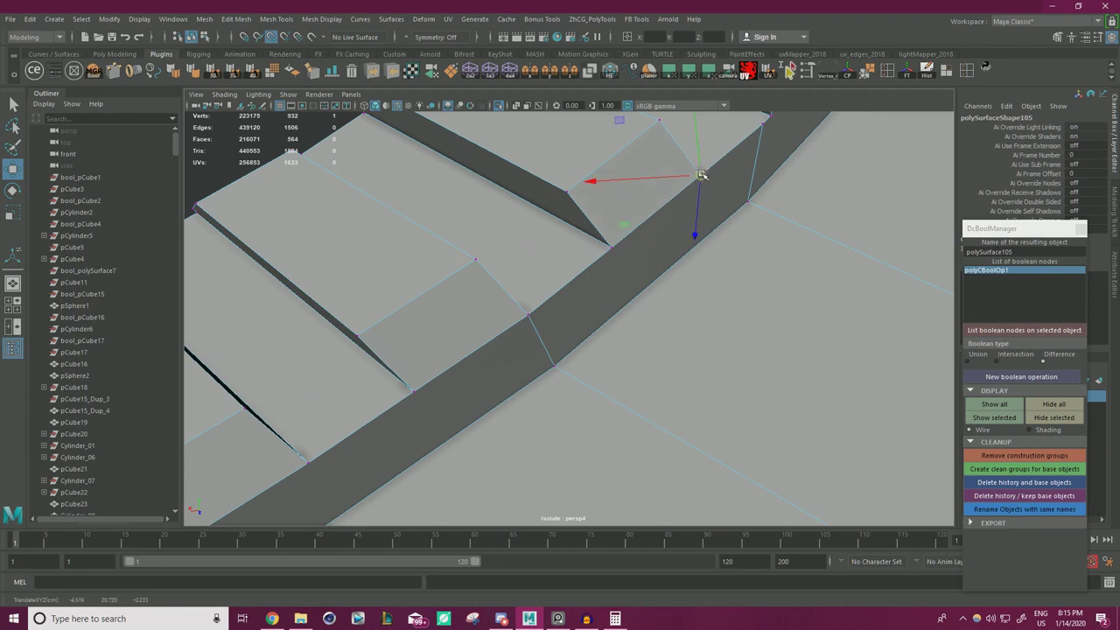
- Snap the following tooth's doubled upper rim vertex onto its corner and the nearby extra edge's rim vertex onto the lower corner
middle_click_drag(769, 162, 564, 295, "alt")
right_click_drag(575, 290, 585, 263, "alt")
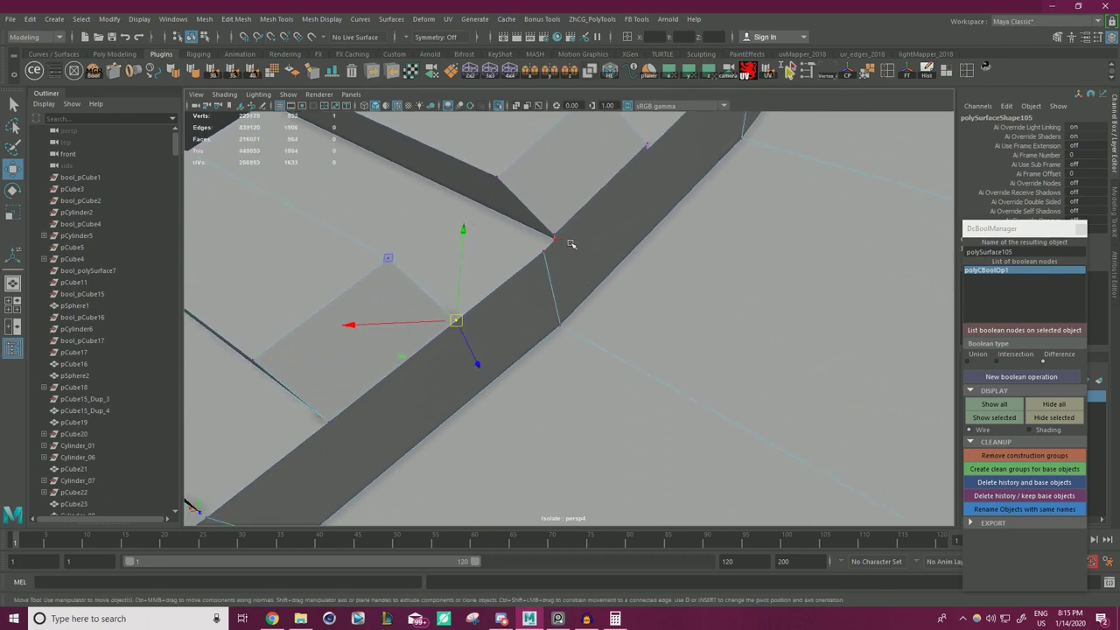
left_click(647, 147)
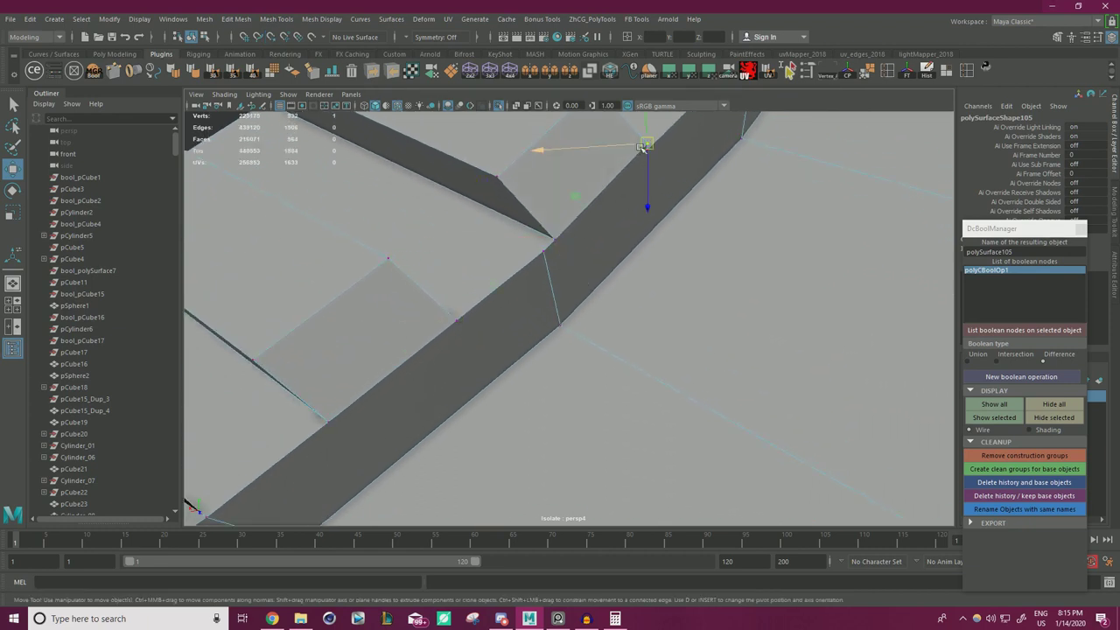
left_click(545, 252)
left_click_drag(545, 252, 553, 242)
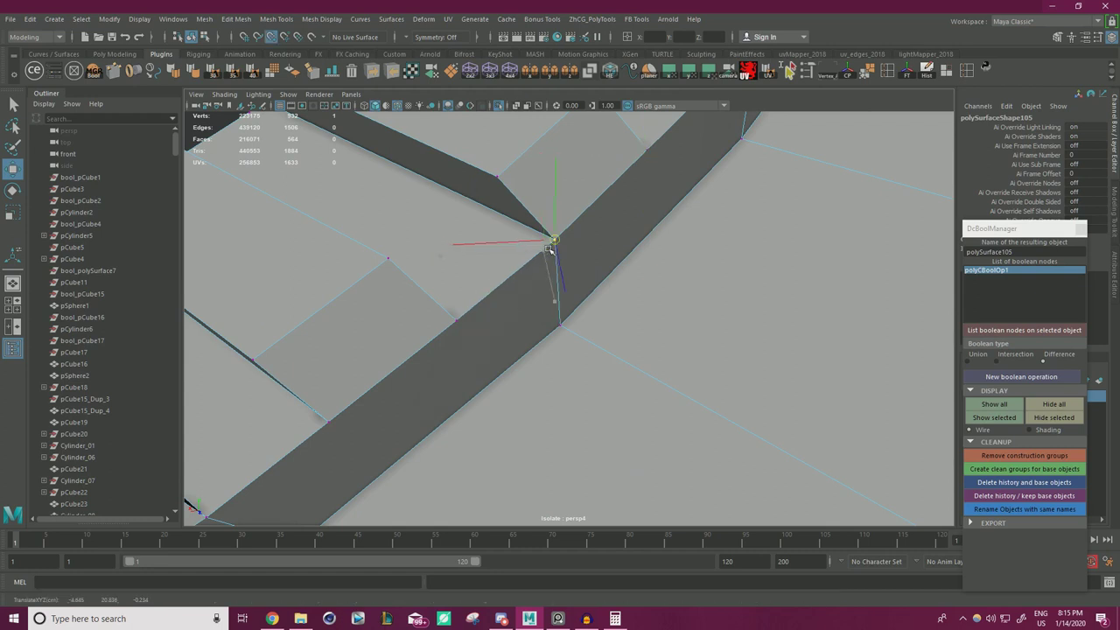
- Snap the next tooth's doubled lower and upper rim vertices onto its corners and its extra edge's rim vertex onto the lower corner
middle_click_drag(571, 238, 448, 376, "alt")
middle_click_drag(516, 277, 487, 251, "alt")
left_click_drag(512, 261, 514, 266)
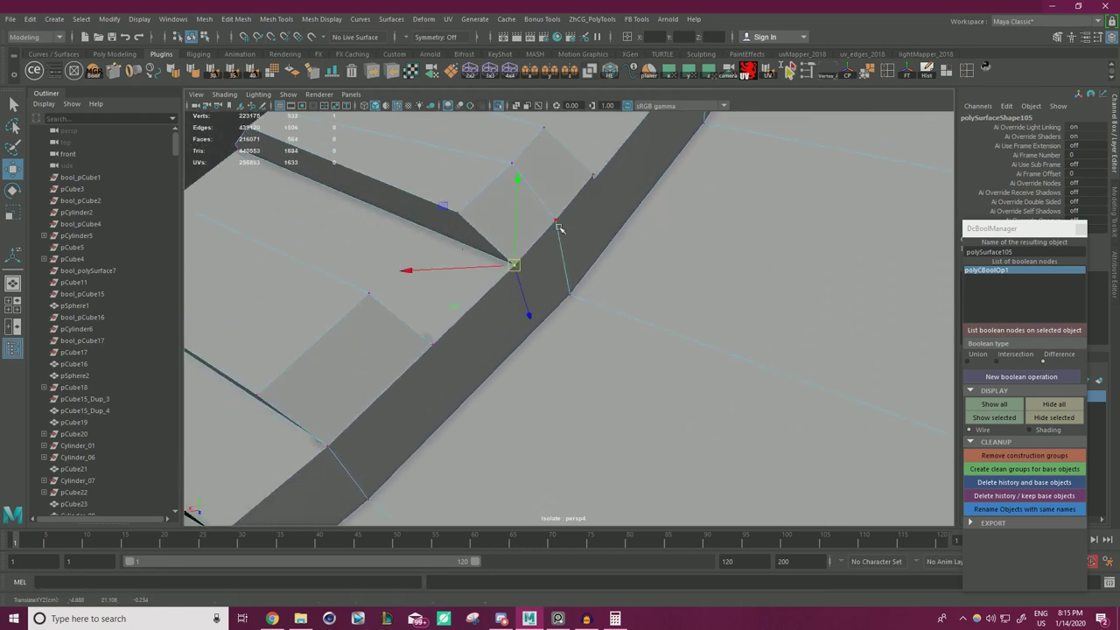
left_click(594, 176)
left_click_drag(593, 176, 594, 180)
left_click(558, 219)
left_click_drag(556, 220, 535, 231)
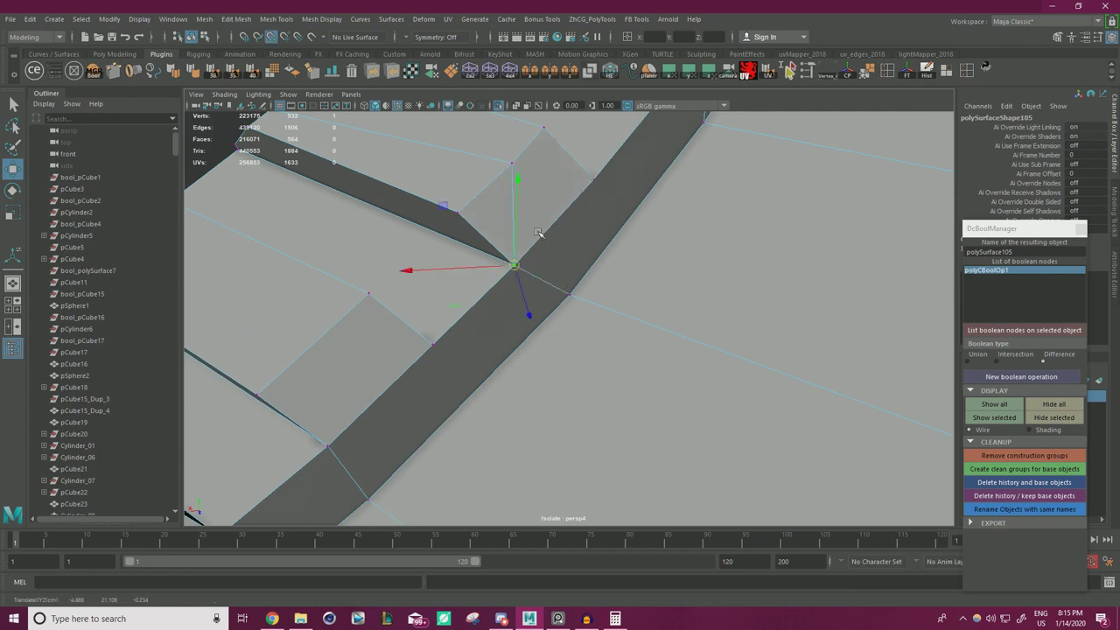
- Snap the crease and far vertices of that tooth's extra edge onto the corners along its lower side wall
left_click(511, 163)
left_click_drag(511, 164, 447, 205)
left_click_drag(391, 172, 449, 296)
- Snap the doubled lower and upper rim vertices of the next tooth onto its corners
left_click_drag(589, 263, 517, 299, "alt")
scroll(516, 299, "up", 3)
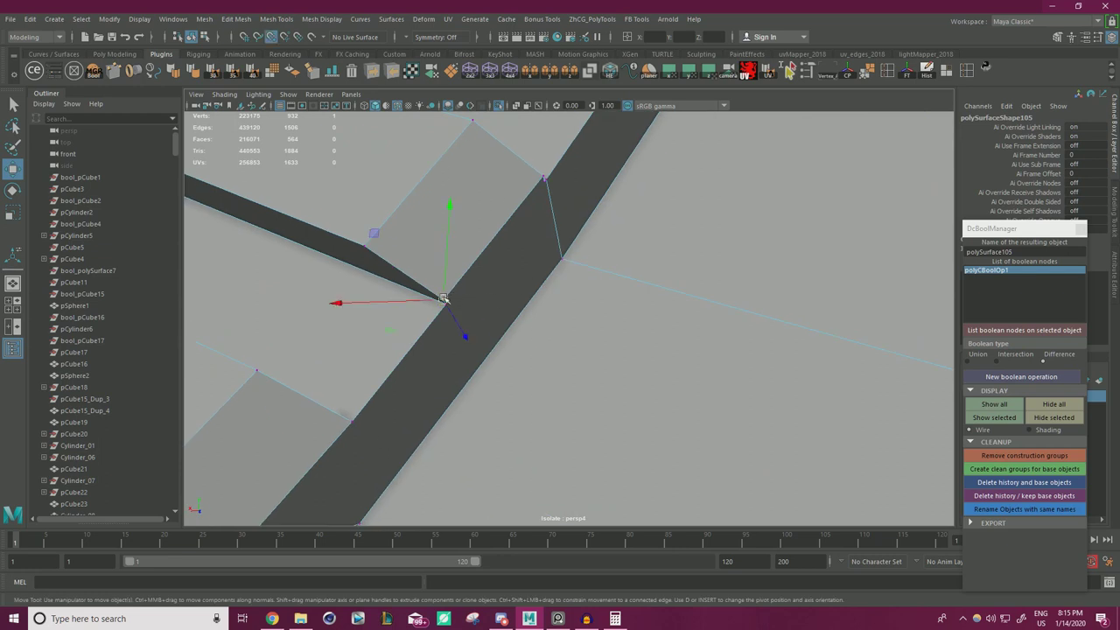
left_click(526, 178)
left_click_drag(537, 176, 542, 181)
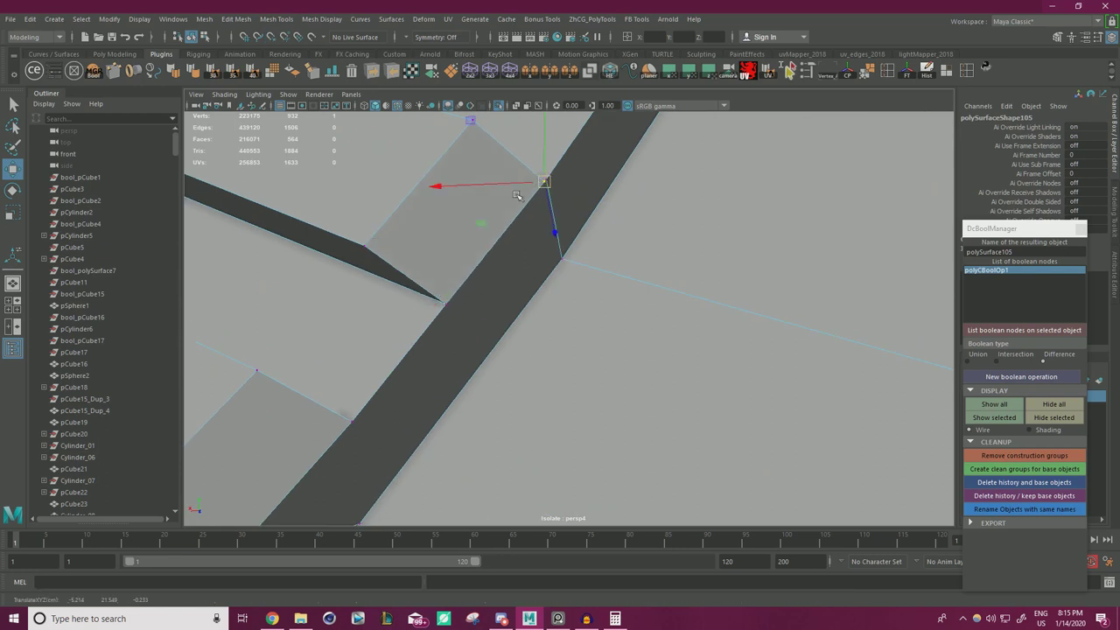
- Snap the stray middle and far vertices of that tooth's extra edge onto the corners along its upper edge
middle_click_drag(477, 199, 556, 274, "alt")
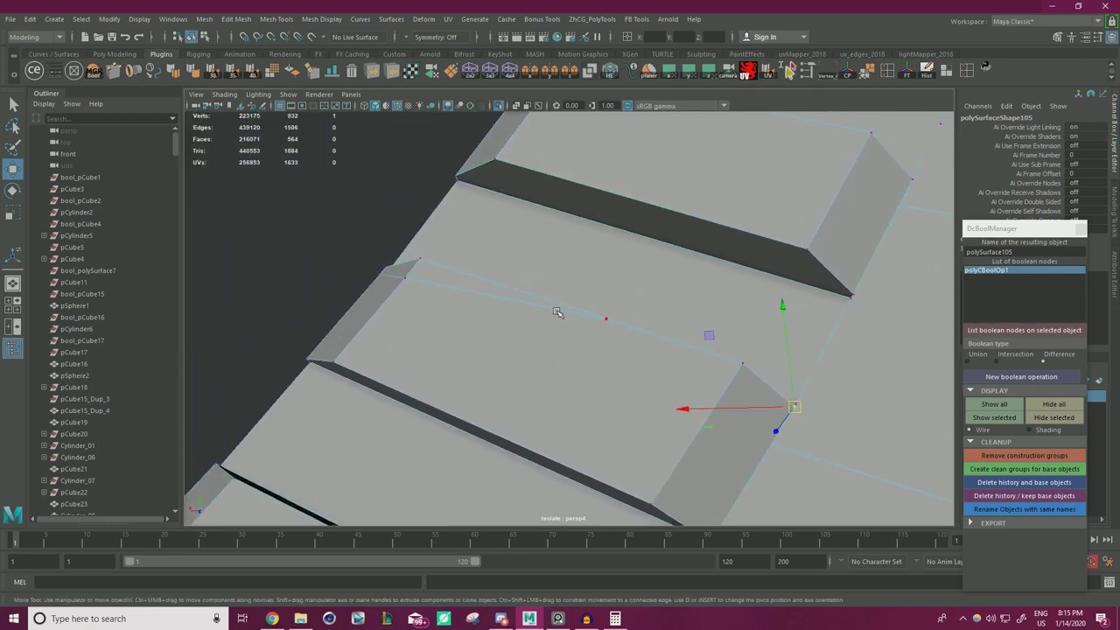
left_click(601, 319)
left_click_drag(615, 321, 686, 361)
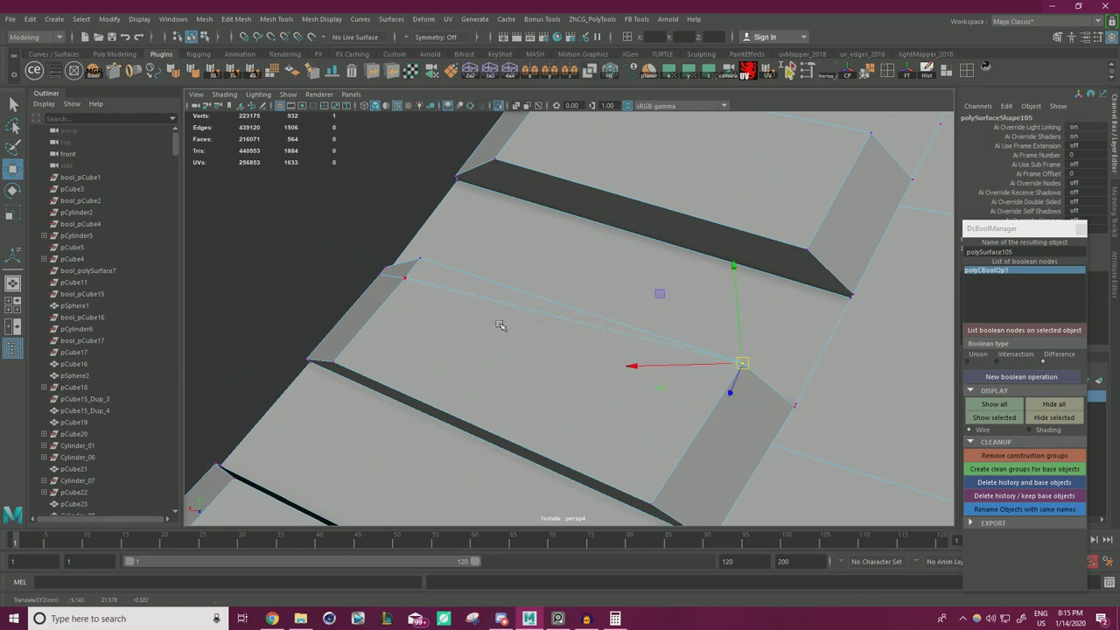
left_click(385, 270)
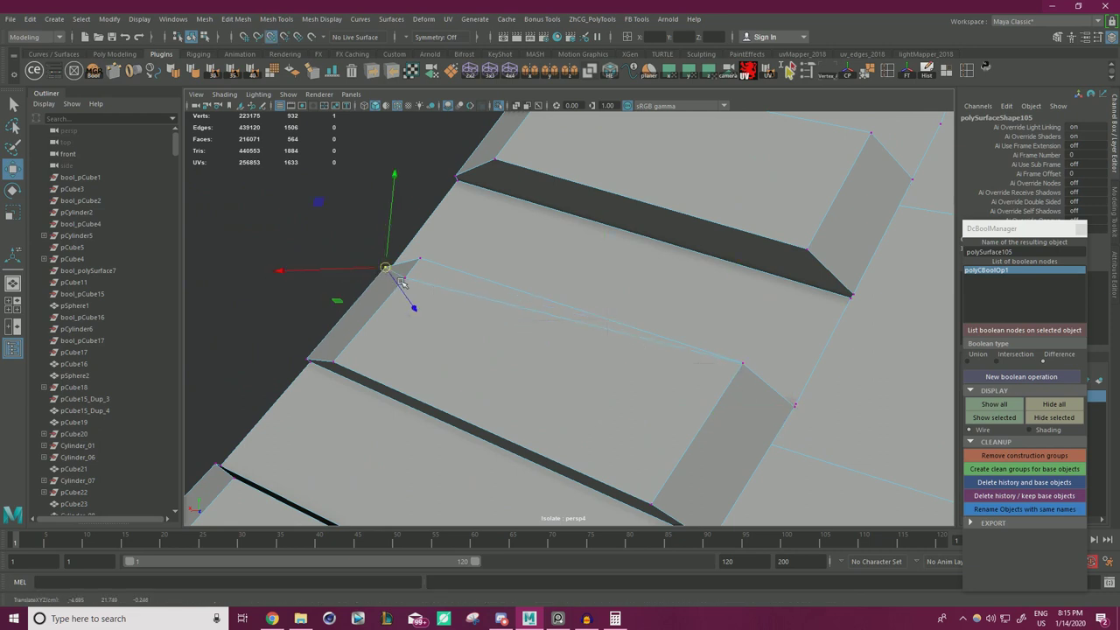
left_click(405, 278)
left_click_drag(405, 277, 420, 260)
- Snap the next tooth's doubled rim vertices onto its lower and upper corners
middle_click_drag(746, 254, 446, 232, "alt")
scroll(542, 268, "up", 3)
left_click_drag(551, 258, 552, 260)
middle_click_drag(620, 190, 556, 289, "alt")
left_click(581, 211)
left_click_drag(581, 211, 585, 216)
- Snap the doubled vertices at both rim corners of the following tooth further up the band
middle_click_drag(475, 216, 475, 281, "alt")
left_click_drag(475, 281, 607, 212, "alt")
middle_click_drag(607, 213, 523, 286, "alt")
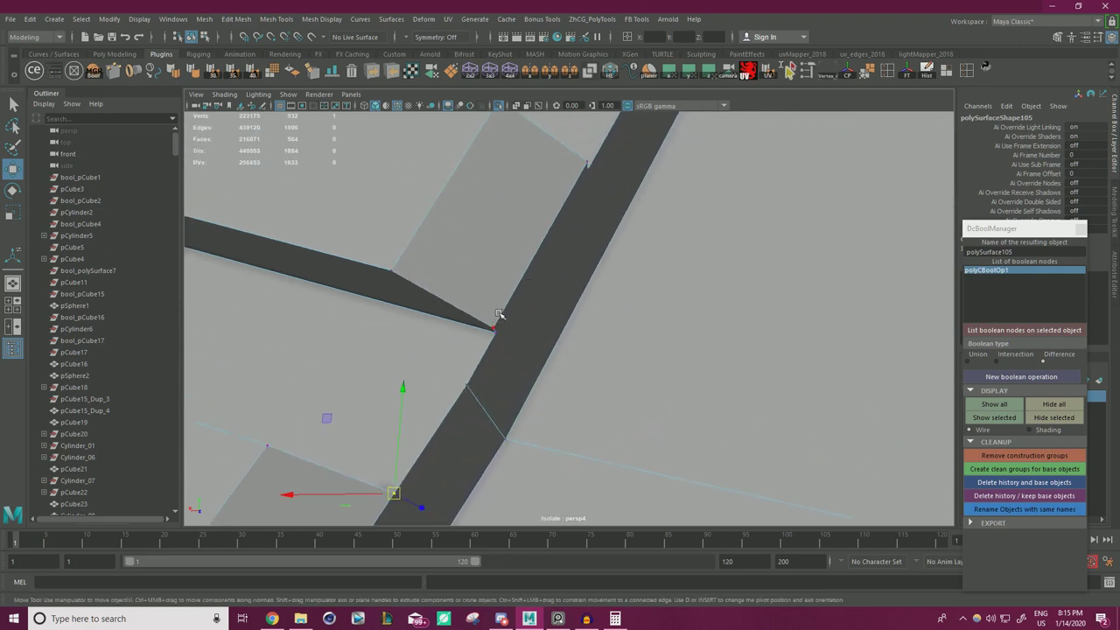
left_click(496, 323)
left_click_drag(493, 330, 496, 332)
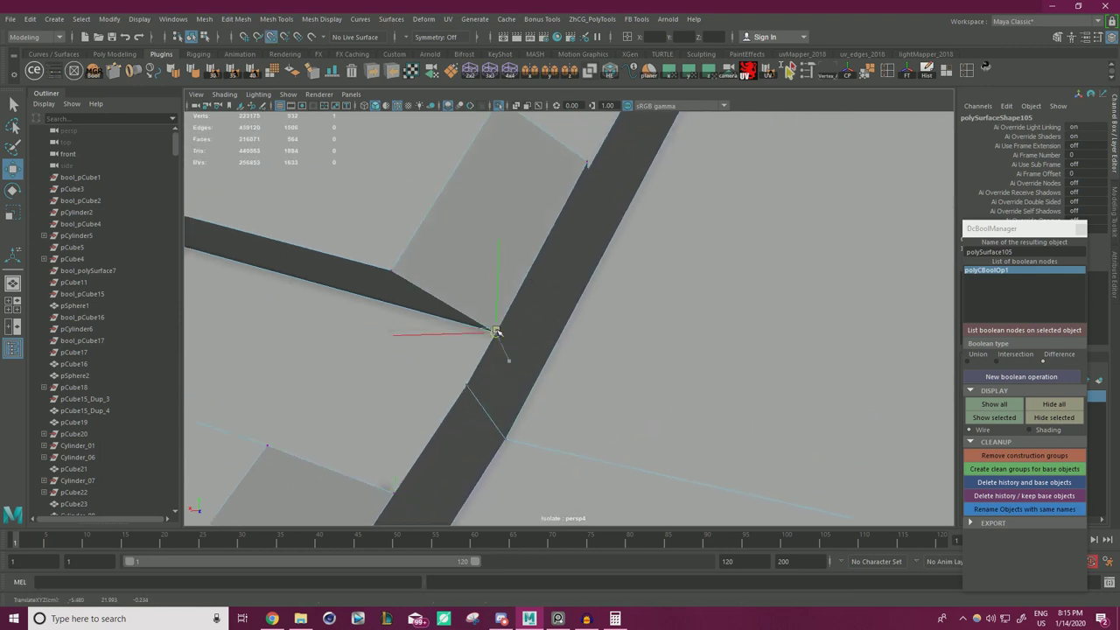
left_click(587, 163)
left_click_drag(589, 165, 593, 173)
- Snap the doubled rim vertices onto the lower and upper corners of the next tooth crossed by an extra edge
right_click_drag(594, 220, 572, 240, "alt")
left_click_drag(572, 239, 631, 254, "alt")
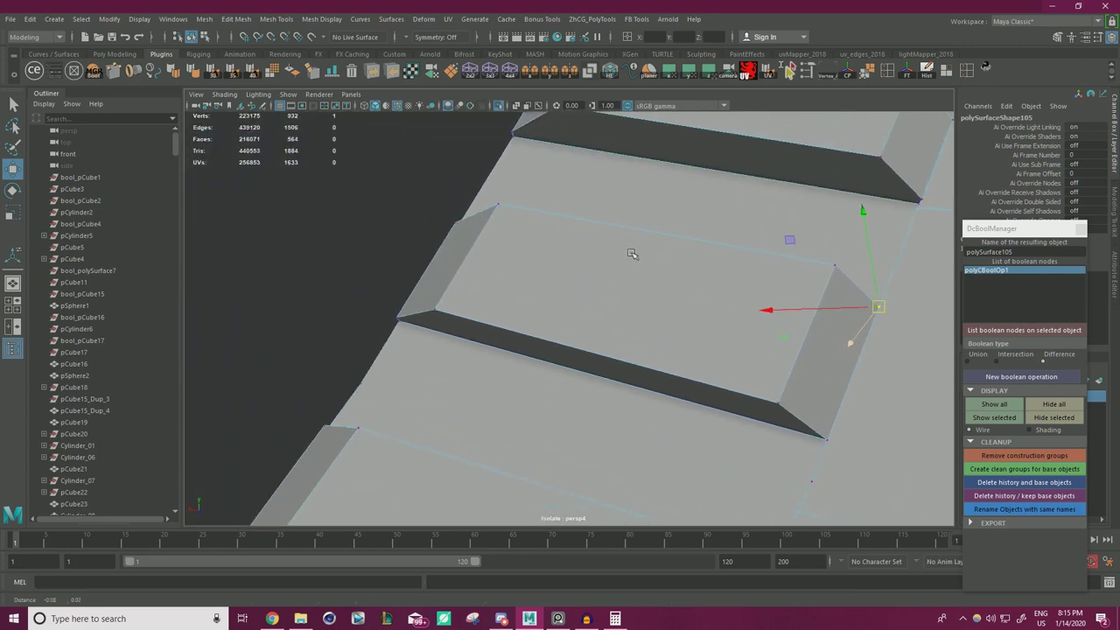
middle_click_drag(631, 253, 573, 292, "alt")
left_click_drag(572, 292, 548, 294, "alt")
right_click_drag(548, 295, 552, 303, "alt")
left_click_drag(552, 303, 511, 296, "alt")
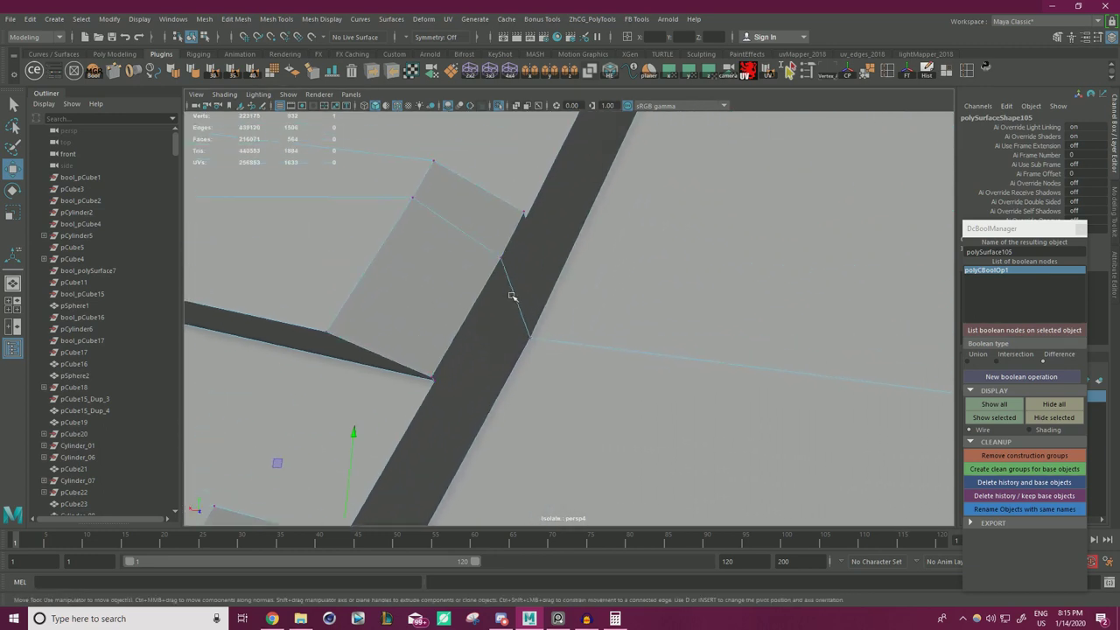
middle_click_drag(512, 296, 607, 230, "alt")
left_click(531, 313)
key("v")
left_click_drag(530, 315, 529, 312)
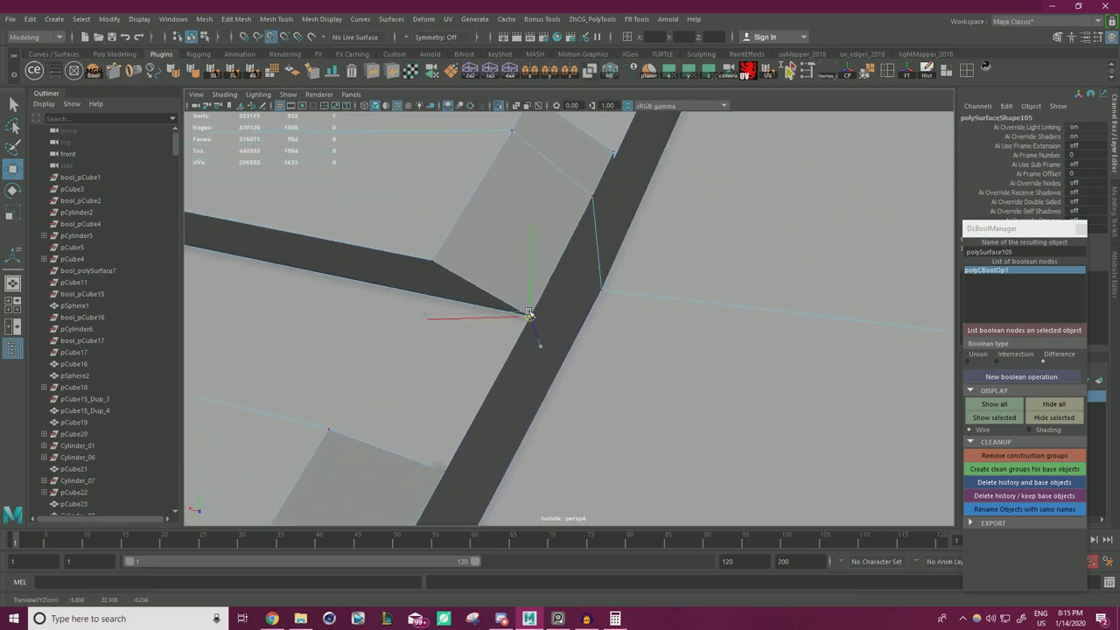
left_click(613, 155)
key("v")
left_click_drag(613, 156, 615, 159)
- Snap the rim, crease and far vertices of that tooth's extra edge onto the corners along its lower side wall
left_click(593, 197)
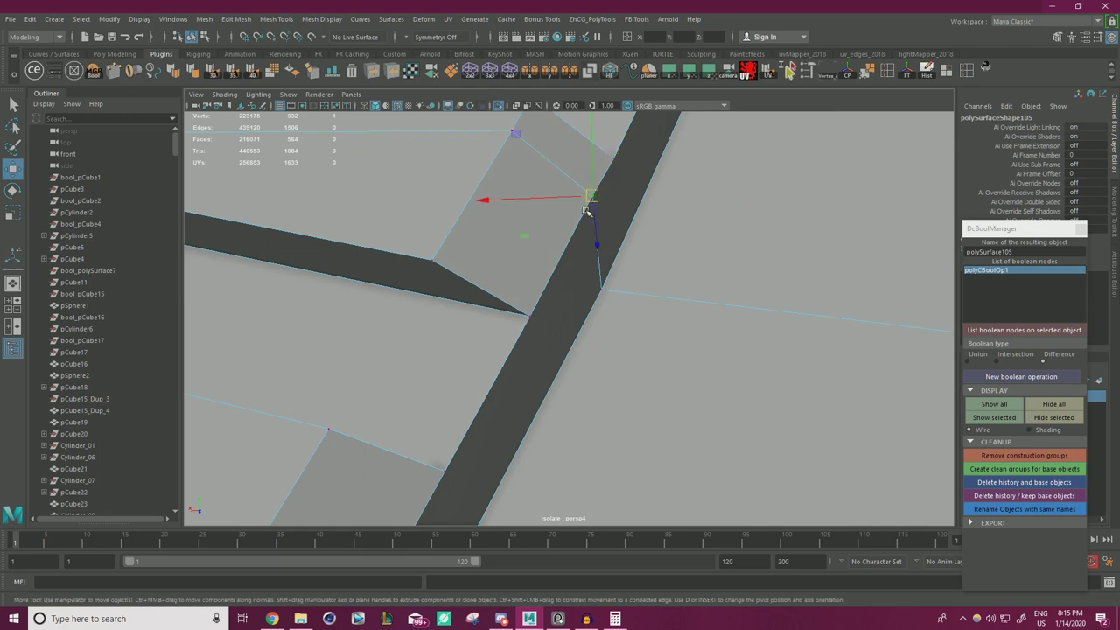
key("v")
left_click_drag(592, 198, 613, 159)
left_click_drag(571, 231, 525, 313)
left_click_drag(543, 236, 614, 259, "alt")
left_click(742, 223)
key("v")
left_click_drag(742, 224, 681, 322)
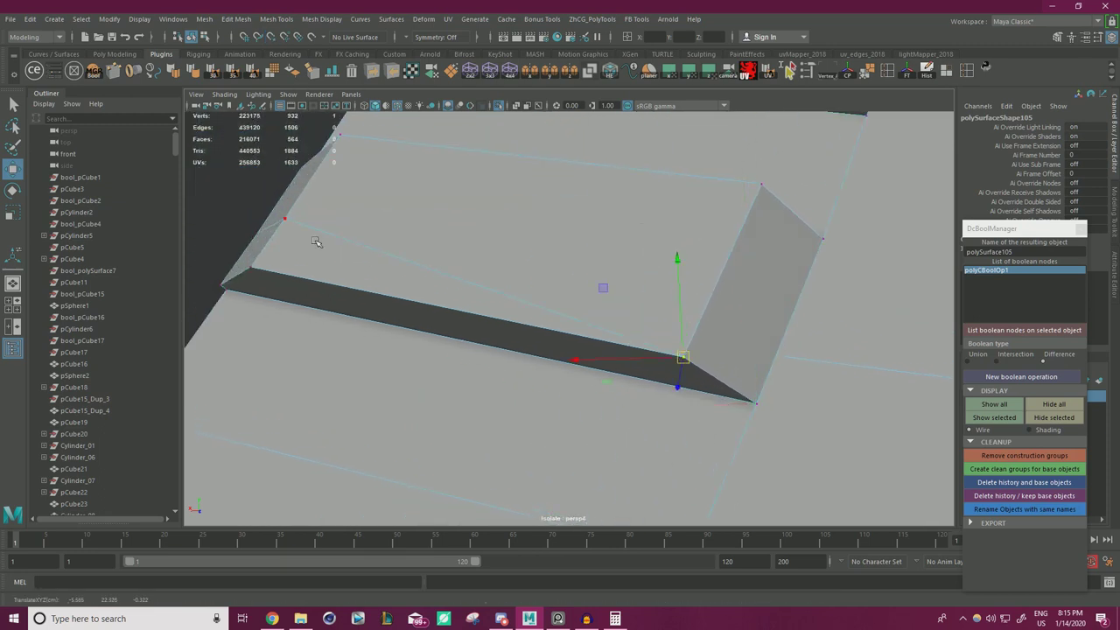
left_click(285, 218)
left_click_drag(273, 254, 226, 268)
left_click(287, 220)
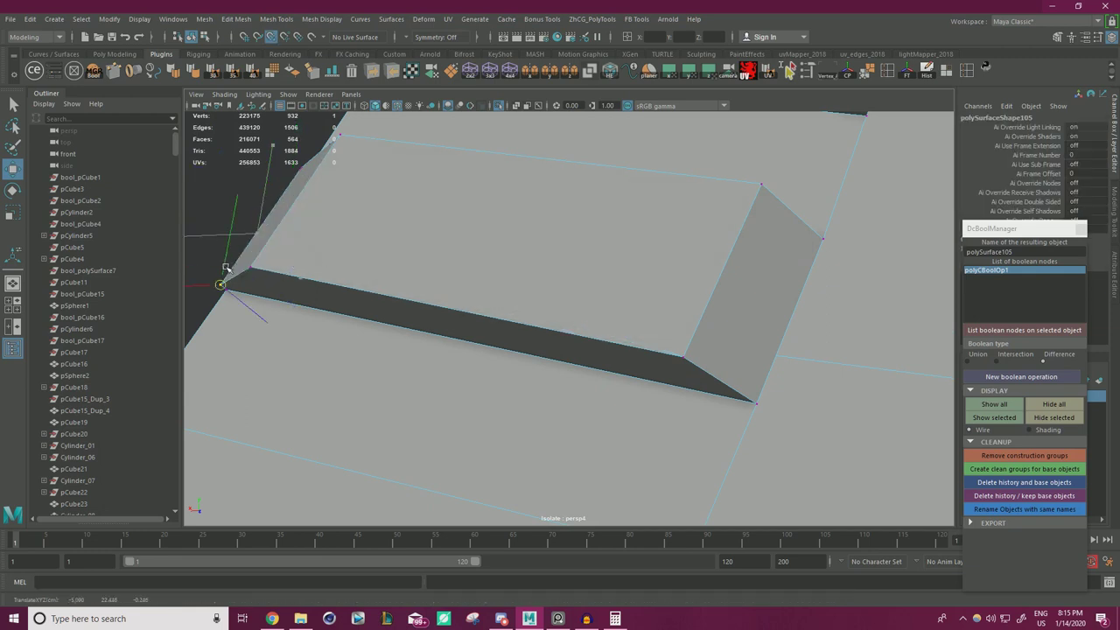
- Snap the doubled vertices at both rim corners of each of the next two teeth toward the band's end
left_click_drag(402, 267, 364, 320, "alt")
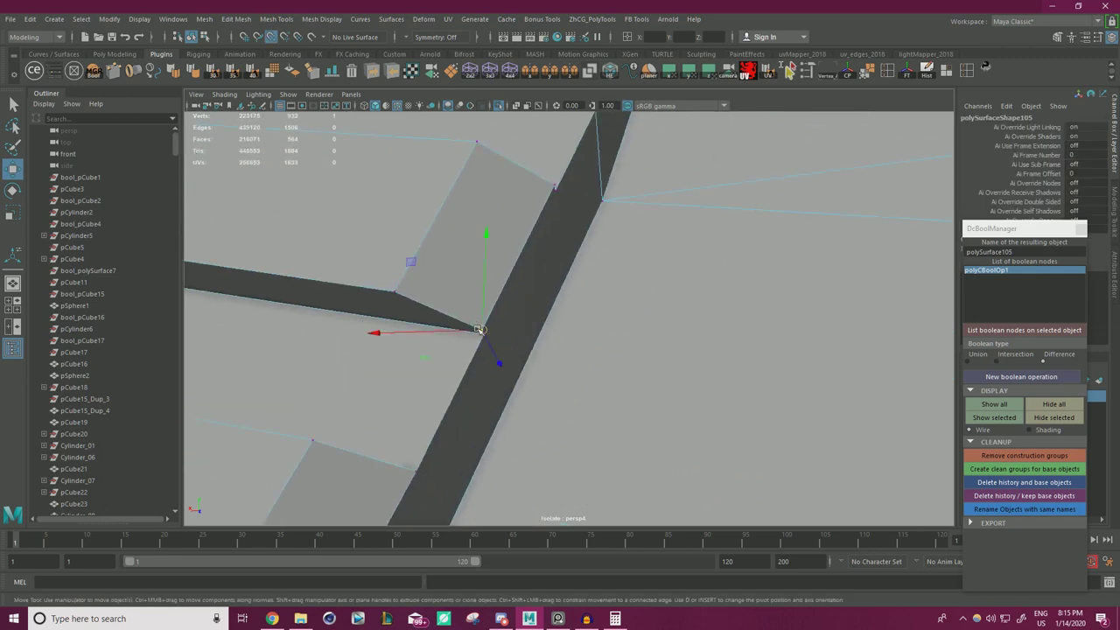
left_click_drag(479, 330, 482, 332)
left_click(554, 185)
left_click_drag(555, 186, 555, 190)
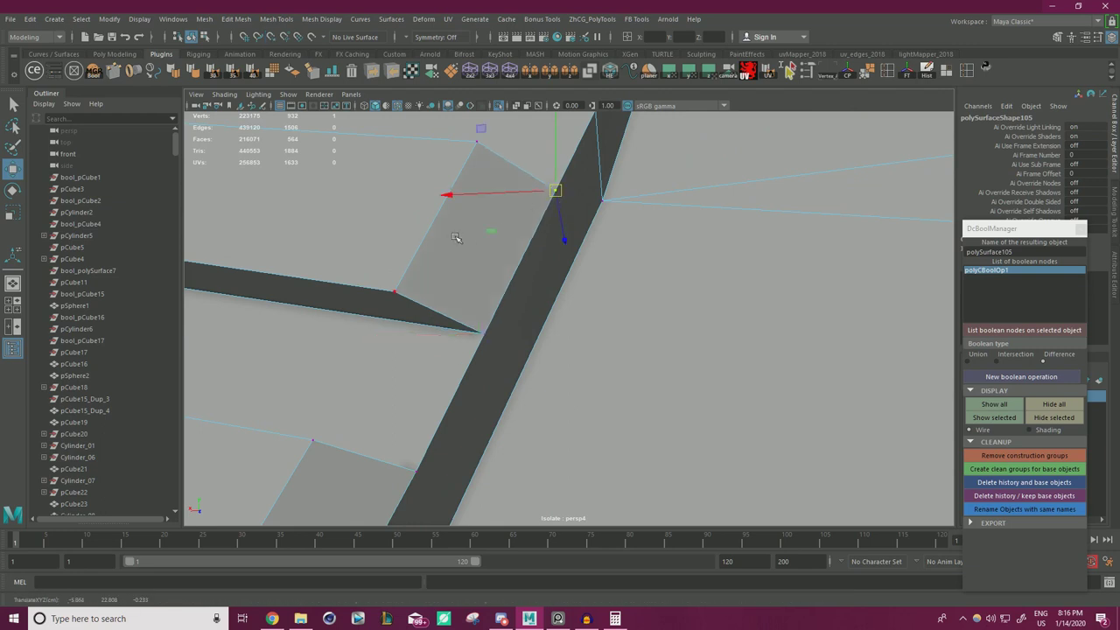
left_click_drag(455, 237, 461, 316, "alt")
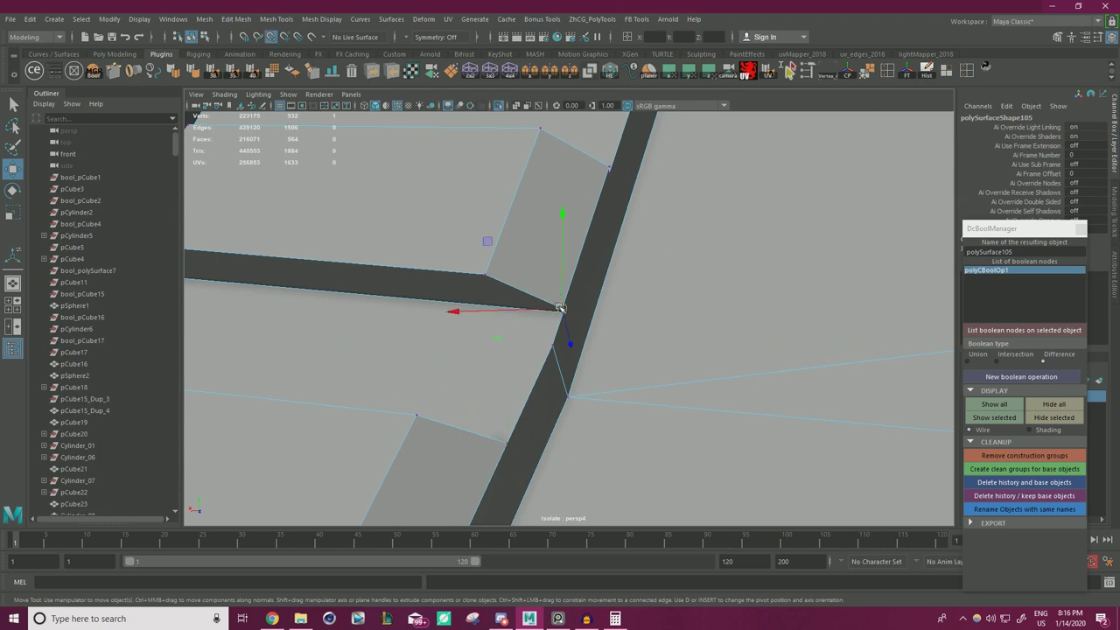
left_click(592, 180)
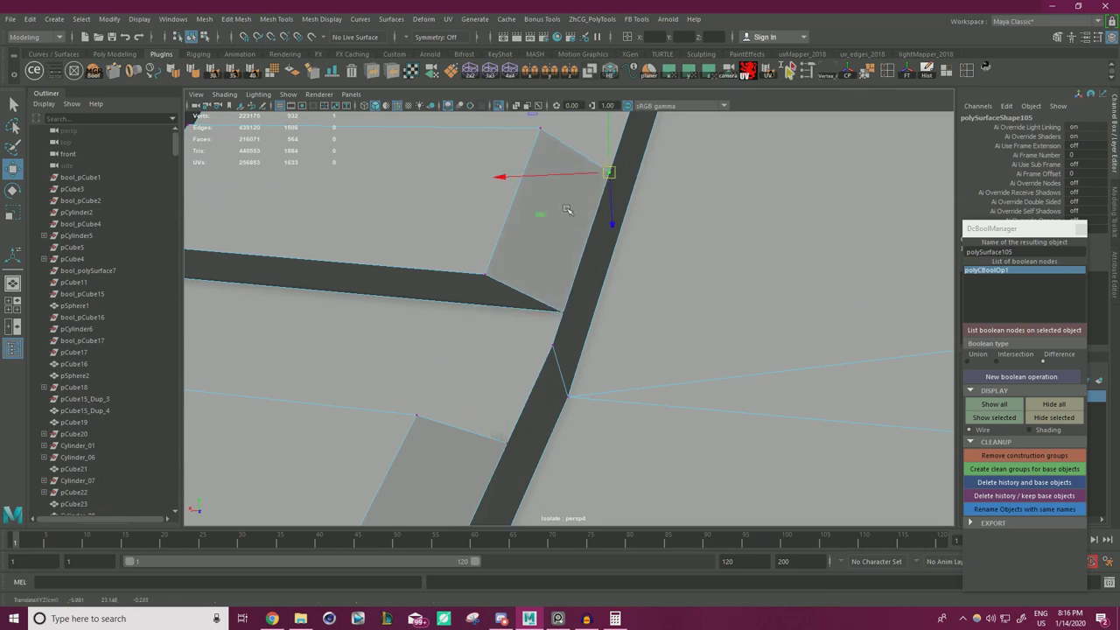
- Snap the doubled lower rim vertex of the last tooth onto its corner and check the corner at the band's end
left_click_drag(570, 213, 492, 306, "alt")
scroll(509, 302, "up", 3)
right_click_drag(509, 302, 516, 306, "alt")
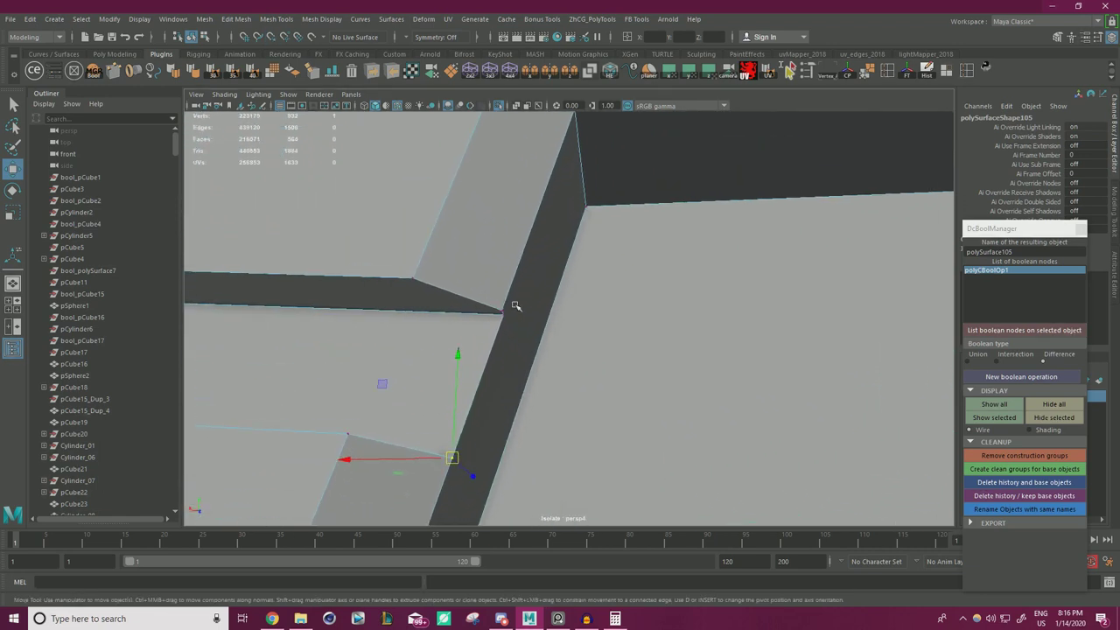
key("v")
left_click_drag(505, 311, 554, 273)
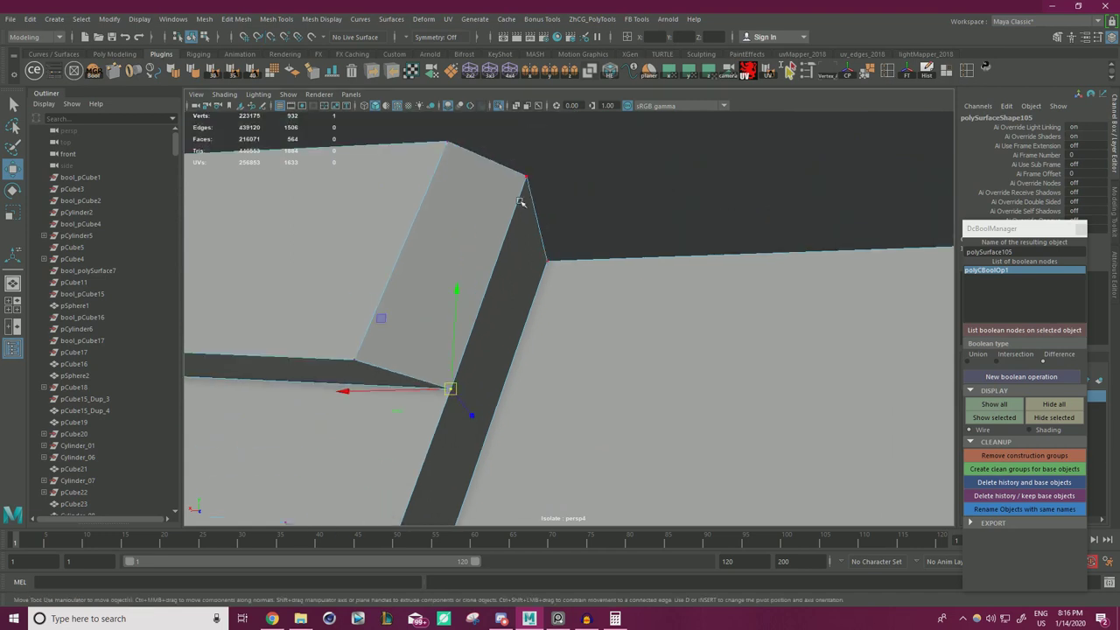
left_click(526, 177)
left_click_drag(525, 177, 551, 146, "alt")
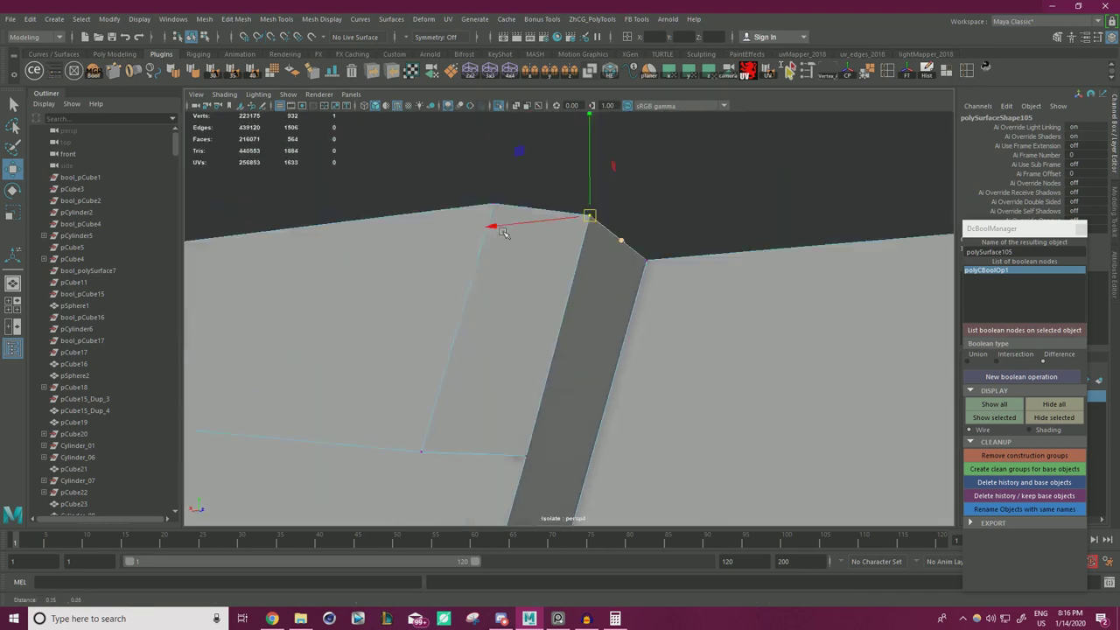
middle_click_drag(551, 146, 496, 248, "alt")
- Select all vertices of the half-ring mesh and merge the coincident ones
scroll(420, 253, "down", 20)
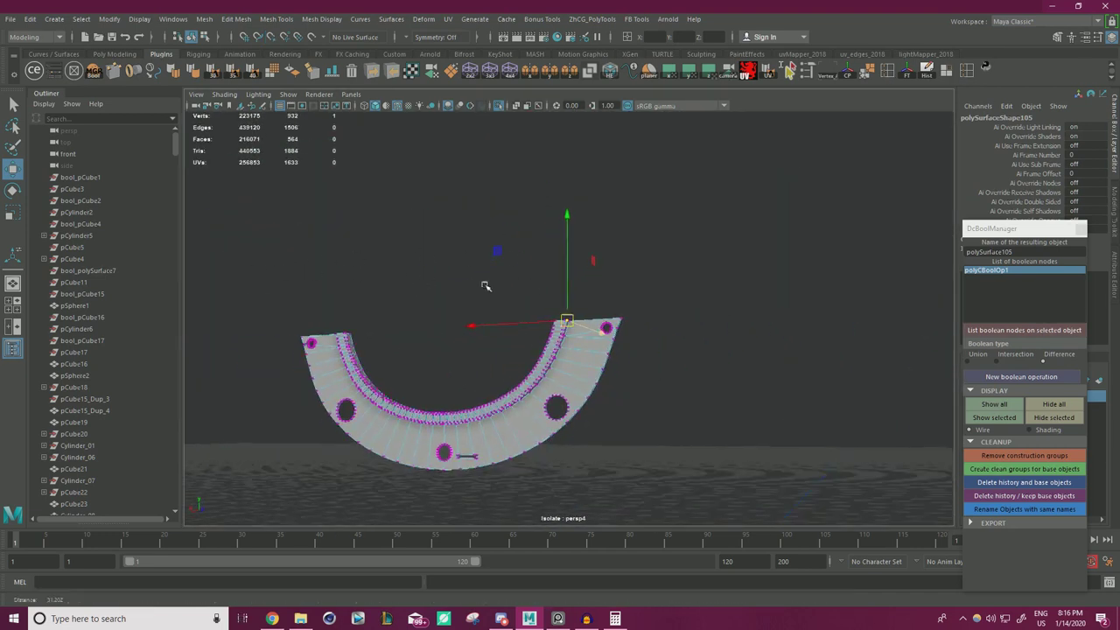
left_click_drag(484, 285, 507, 264, "alt")
left_click_drag(341, 215, 782, 445)
right_click_drag(727, 233, 782, 183, "shift")
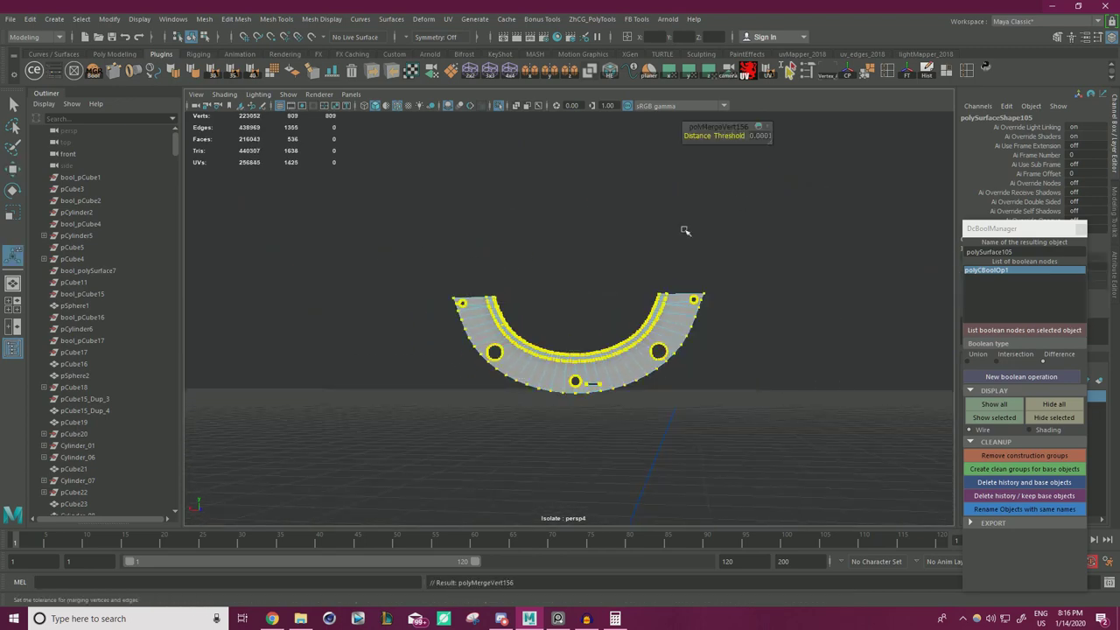
left_click(531, 252)
- Examine the teeth along the opposite rim of the band for remaining doubled corner vertices
right_click_drag(418, 306, 503, 329, "alt")
middle_click_drag(503, 329, 595, 332, "alt")
right_click_drag(595, 333, 632, 325, "alt")
middle_click_drag(516, 303, 587, 305, "alt")
left_click_drag(587, 305, 615, 301, "alt")
right_click_drag(615, 300, 663, 283, "alt")
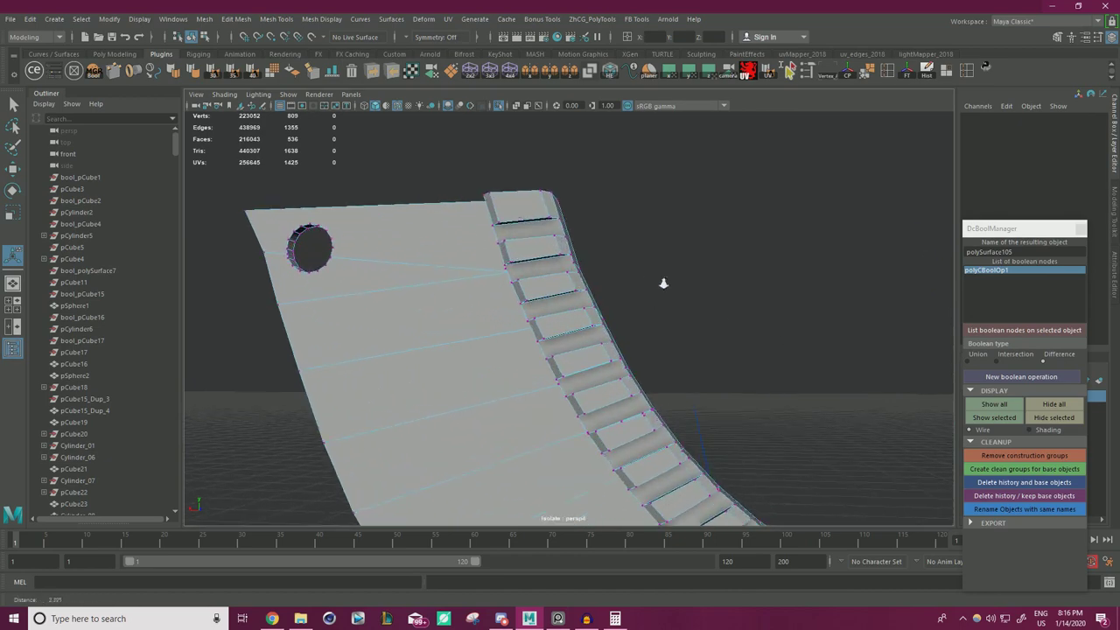
left_click(539, 194)
key("f")
left_click_drag(629, 296, 671, 314, "alt")
left_click(670, 314)
middle_click_drag(670, 314, 653, 270, "alt")
mouse_move(653, 271)
left_mouse_down("alt")
mouse_move(643, 345)
mouse_move(646, 289)
left_mouse_up("alt")
right_click_drag(646, 289, 625, 237, "alt")
left_click_drag(625, 237, 613, 250, "alt")
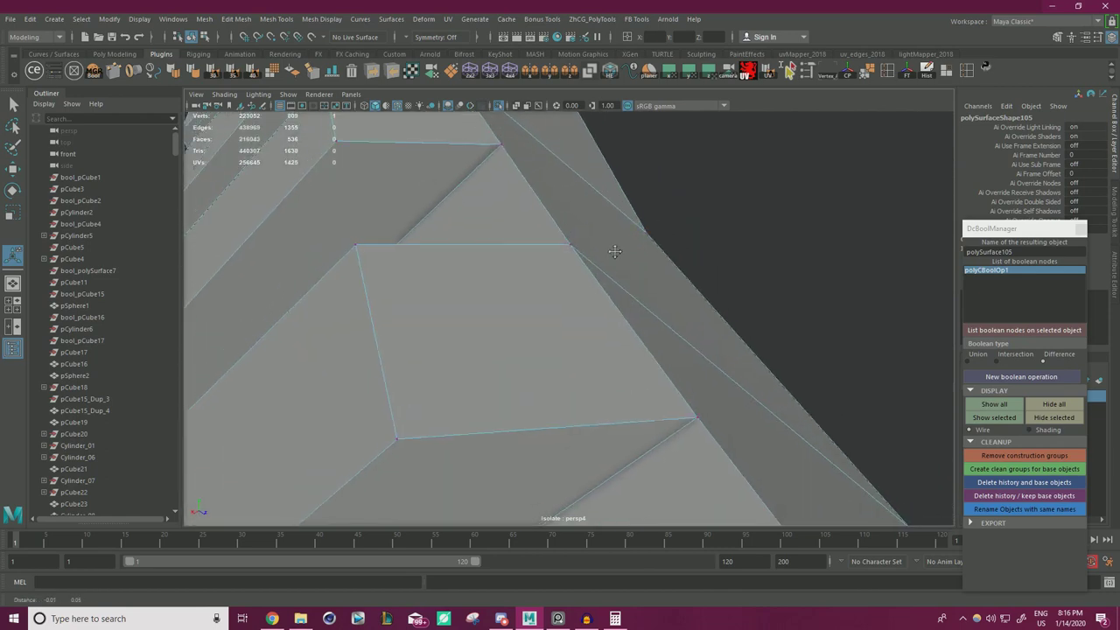
right_click_drag(613, 250, 512, 214, "alt")
left_click_drag(512, 214, 586, 391, "alt")
right_click_drag(580, 378, 517, 302, "alt")
left_click_drag(517, 302, 613, 341, "alt")
- Snap the doubled upper and lower rim vertices of a tooth on the opposite rim onto its corners
key("w")
right_click_drag(612, 341, 641, 325, "alt")
left_click_drag(641, 326, 630, 339, "alt")
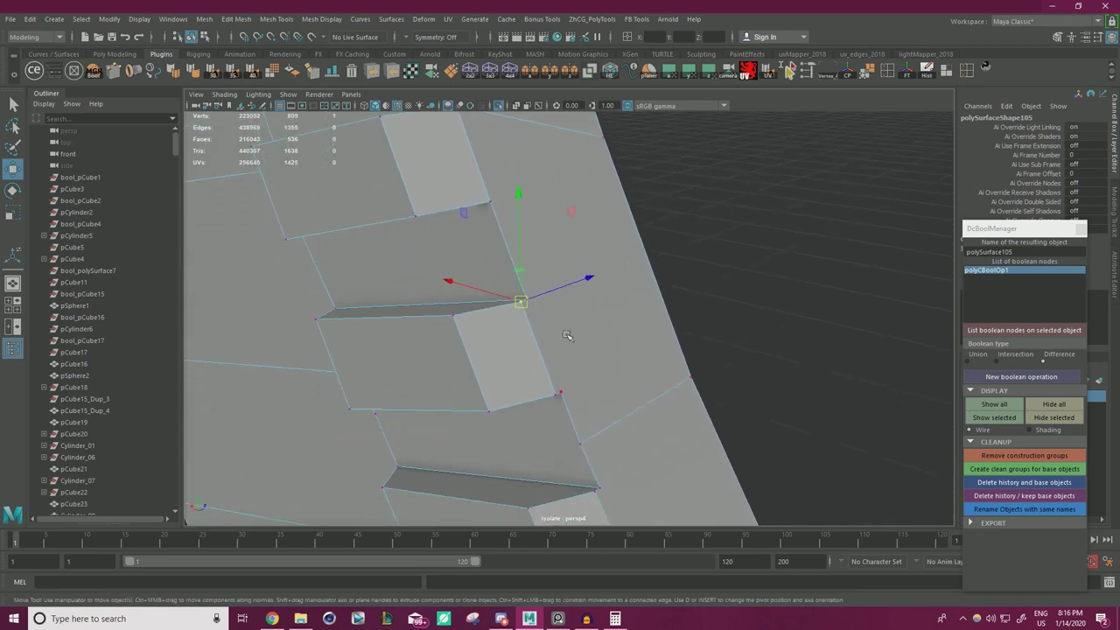
left_click(557, 394)
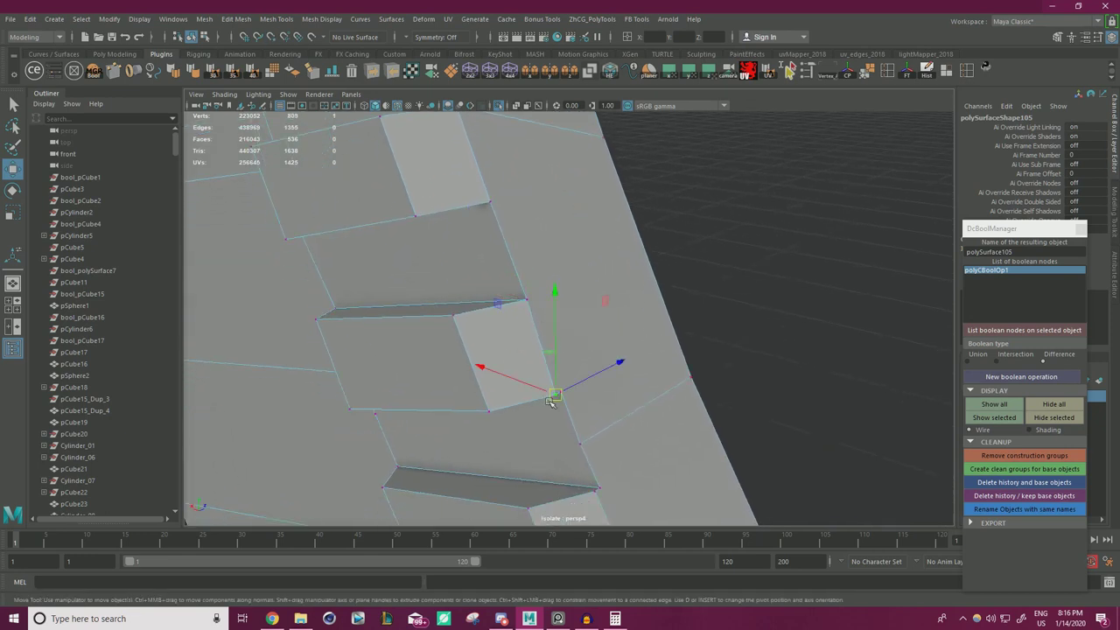
left_click(591, 376)
- Snap the doubled rim vertices of the next tooth on this rim onto its upper and lower corners
middle_click_drag(598, 401, 554, 312, "alt")
left_click_drag(555, 312, 520, 290, "alt")
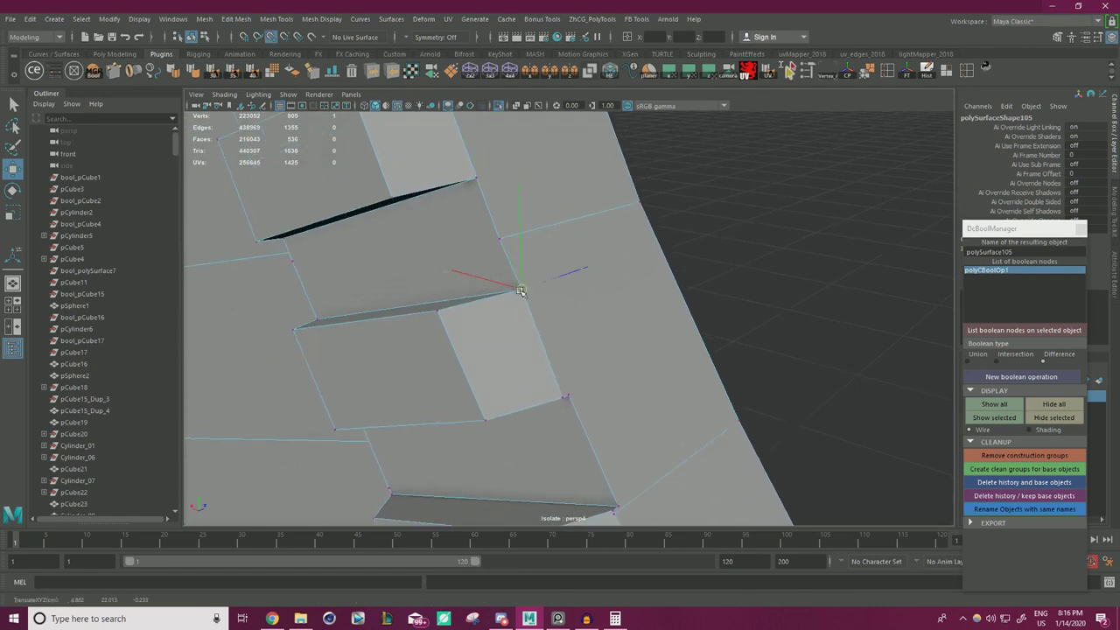
left_click(562, 397)
key("v")
left_click_drag(569, 402, 525, 227)
left_click(511, 208)
- Snap the following tooth's stray crease vertex onto its upper face corner and the doubled upper rim vertex onto the rim corner
middle_click_drag(439, 237, 533, 250, "alt")
left_click(416, 266)
left_click_drag(413, 267, 488, 243)
left_click(495, 262)
key("v")
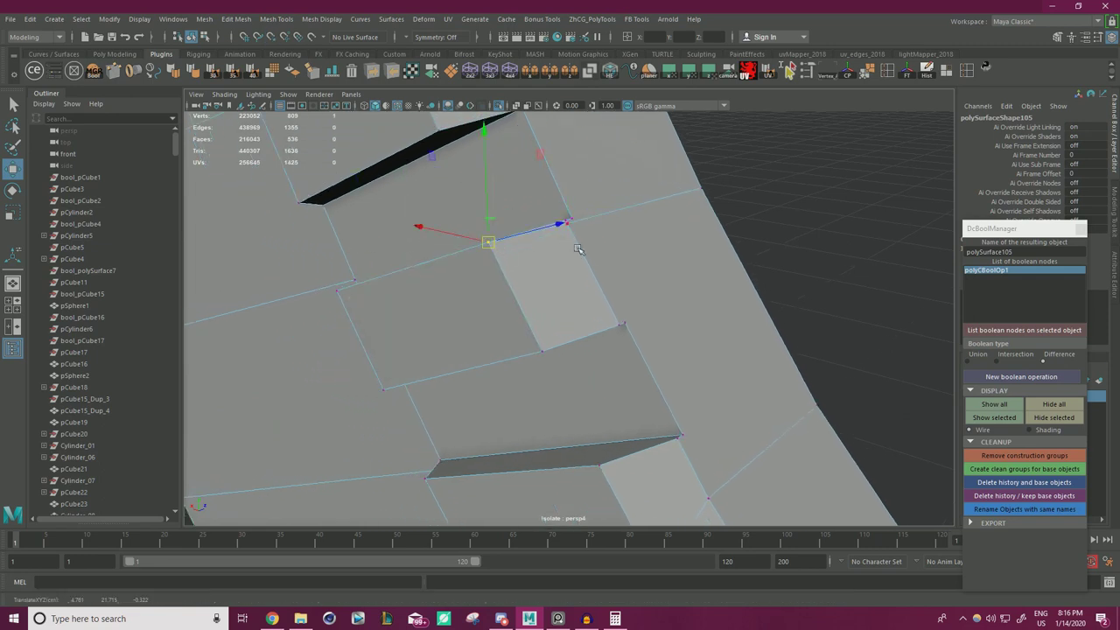
left_click(568, 225)
key("v")
left_click_drag(569, 224, 567, 222)
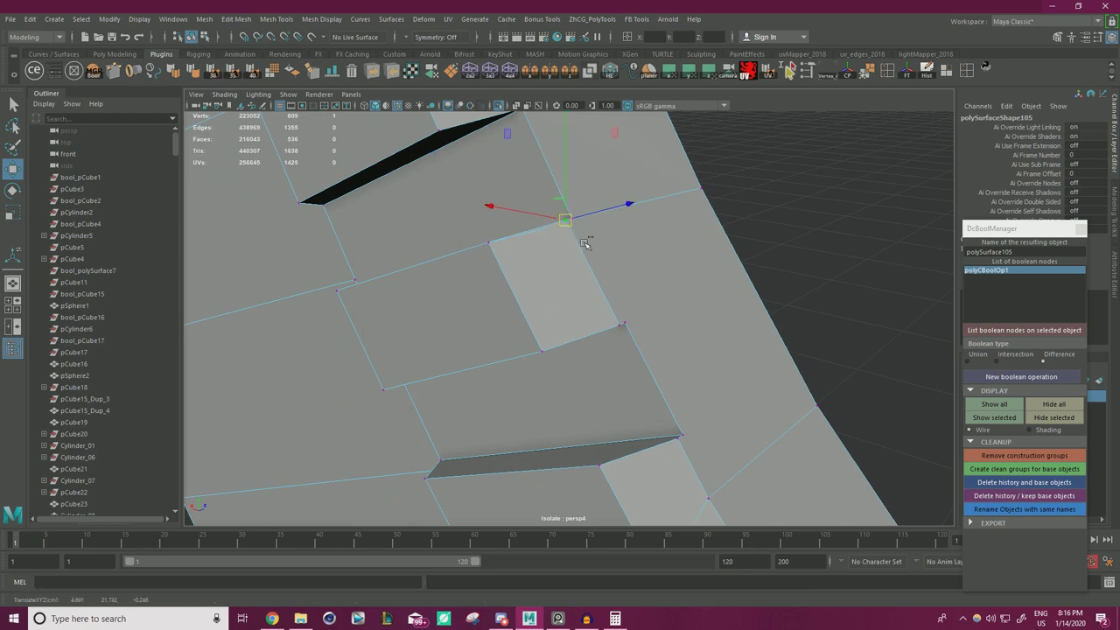
- Undo the last vertex move and snap the tooth's doubled upper and lower rim vertices onto its rim corners
key("ctrl+z")
left_click(696, 190)
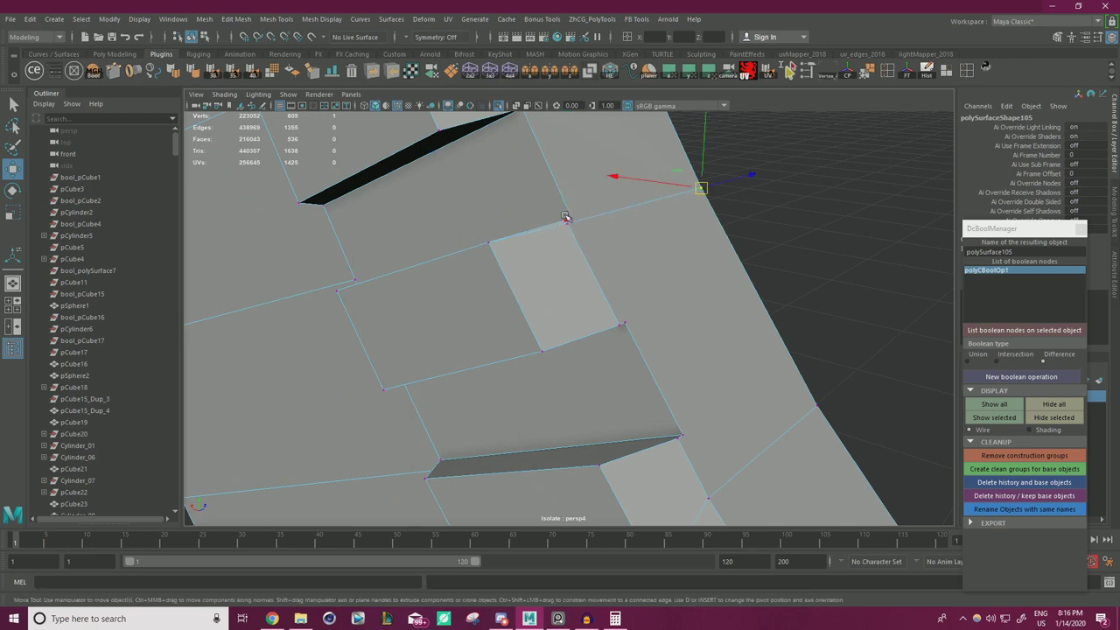
right_click_drag(567, 216, 609, 210, "alt")
middle_click_drag(608, 210, 598, 244, "alt")
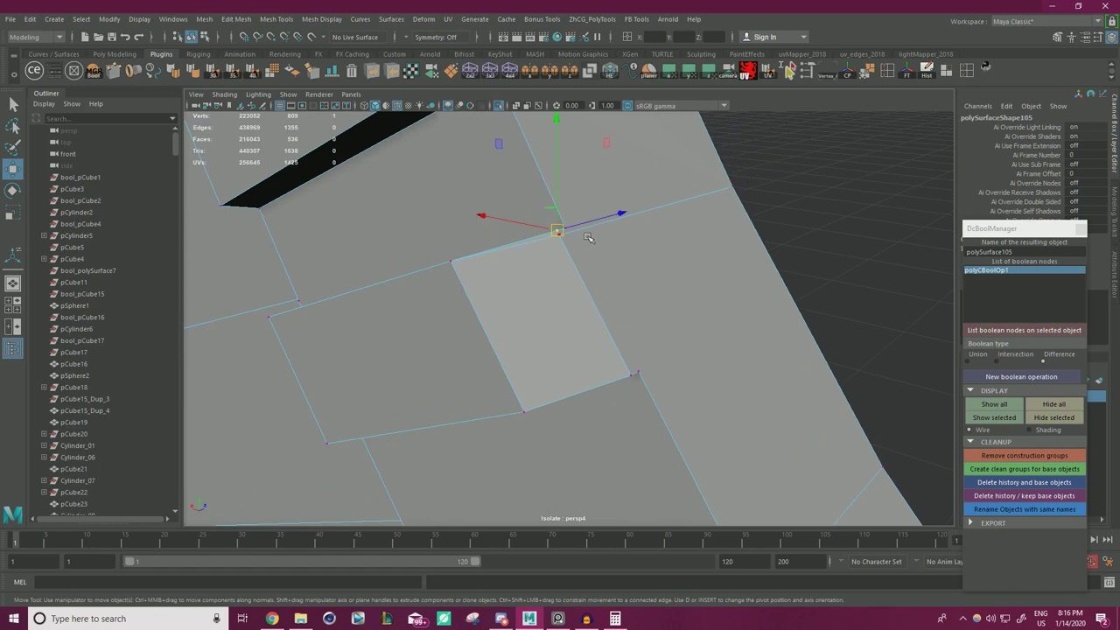
left_click_drag(558, 233, 565, 229)
middle_click_drag(611, 326, 571, 263, "alt")
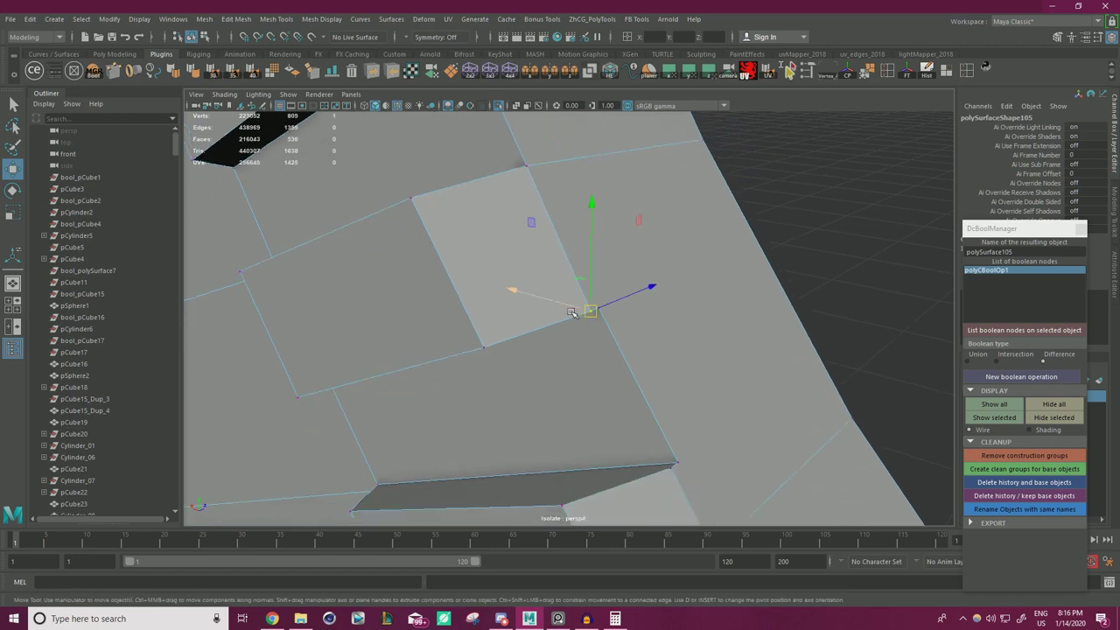
left_click_drag(593, 311, 600, 308)
- Snap the next tooth's doubled upper and lower rim vertices onto its corners, and its mid-edge crease vertex onto the lower corner
middle_click_drag(626, 364, 482, 162, "alt")
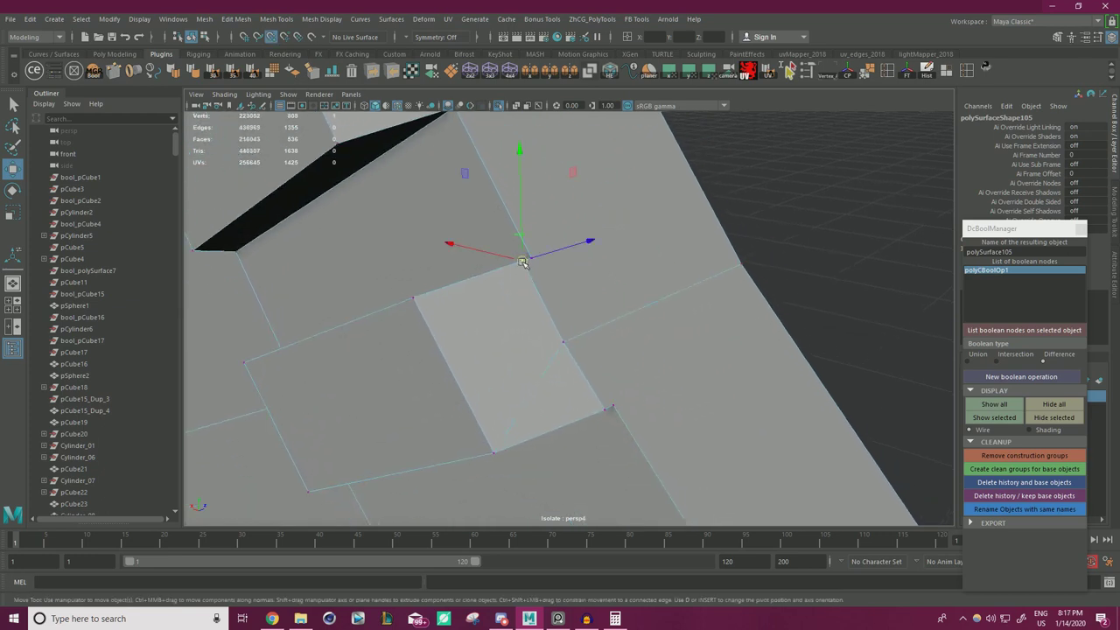
left_click_drag(523, 261, 530, 259)
left_click(601, 408)
left_click_drag(604, 409, 608, 409)
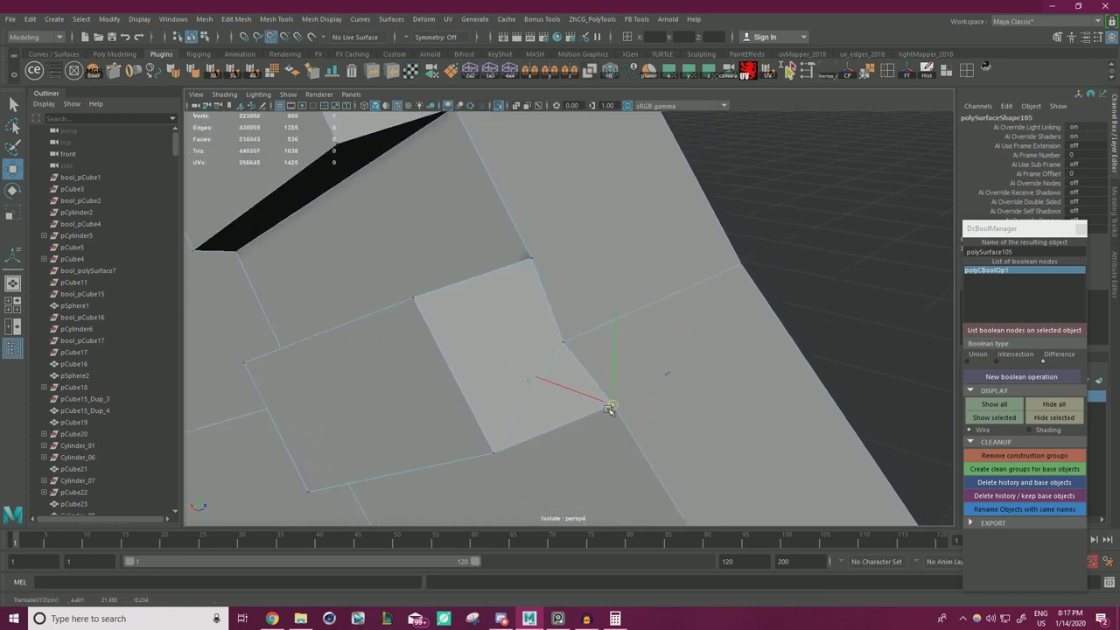
left_click(569, 347)
left_click_drag(567, 345, 616, 387)
- Snap the following tooth's doubled rim vertices onto its corners and the stray crease vertex just below onto its lower corner
right_click_drag(616, 387, 528, 355, "alt")
middle_click_drag(640, 436, 495, 252, "alt")
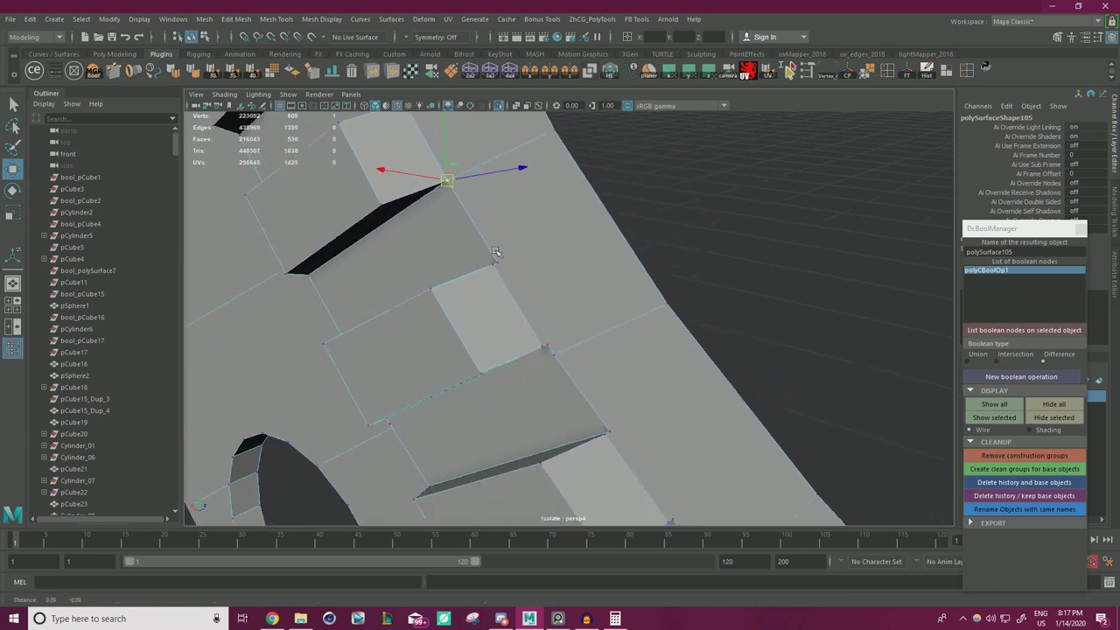
scroll(490, 259, "up", 5)
left_click(427, 218)
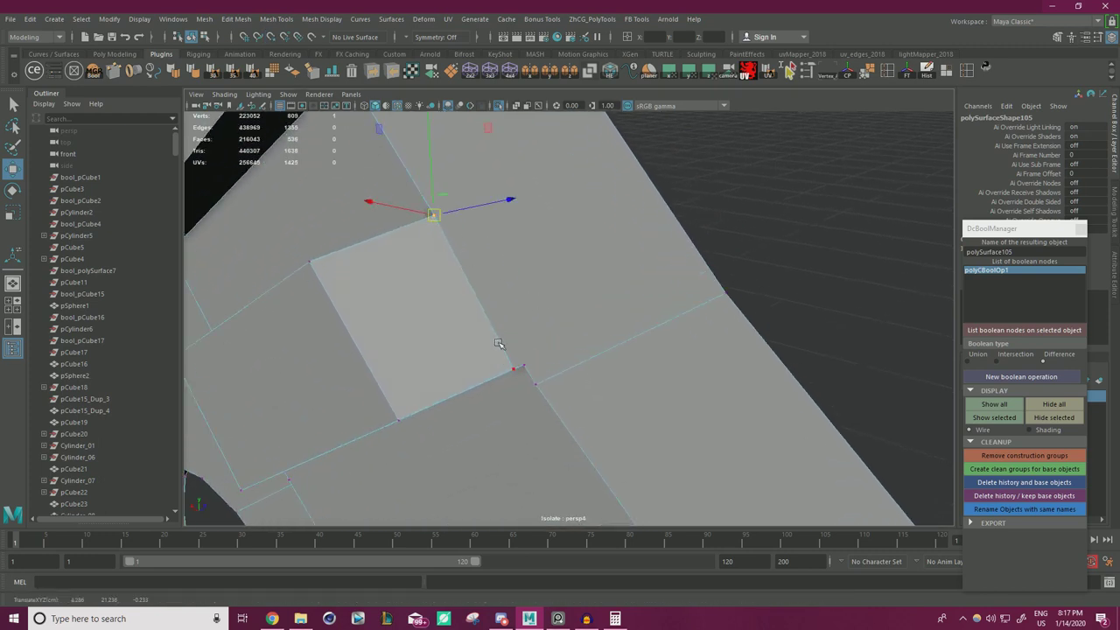
left_click(516, 368)
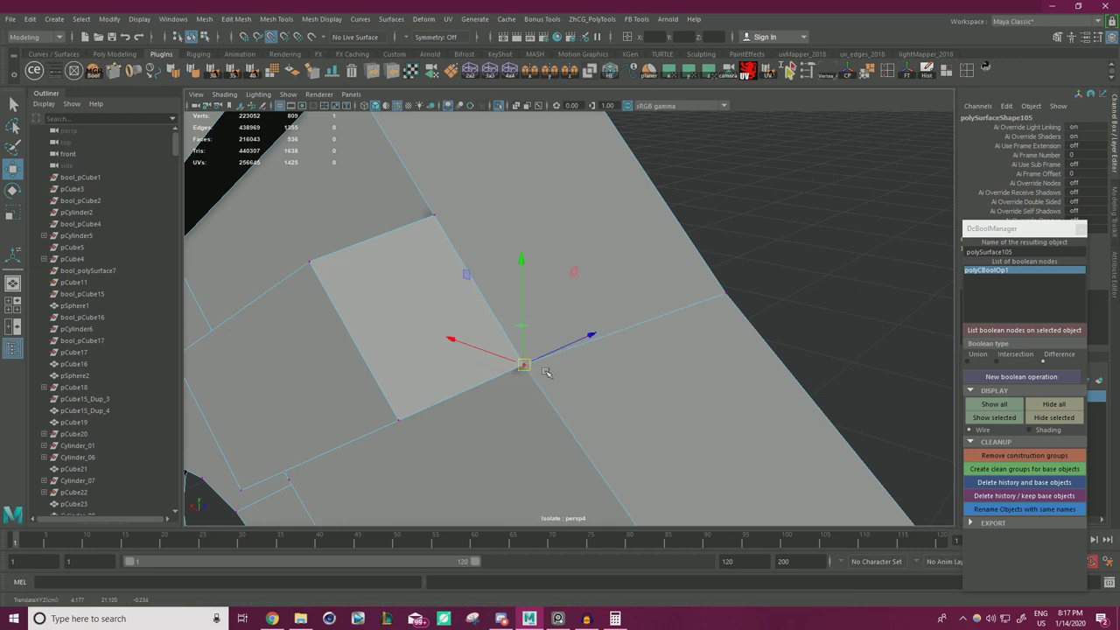
- Snap the doubled upper and lower rim vertices of the next tooth along the rim onto its corners
scroll(546, 373, "down", 3)
left_click_drag(546, 373, 534, 275, "alt")
scroll(525, 340, "up", 3)
left_click_drag(450, 293, 467, 288)
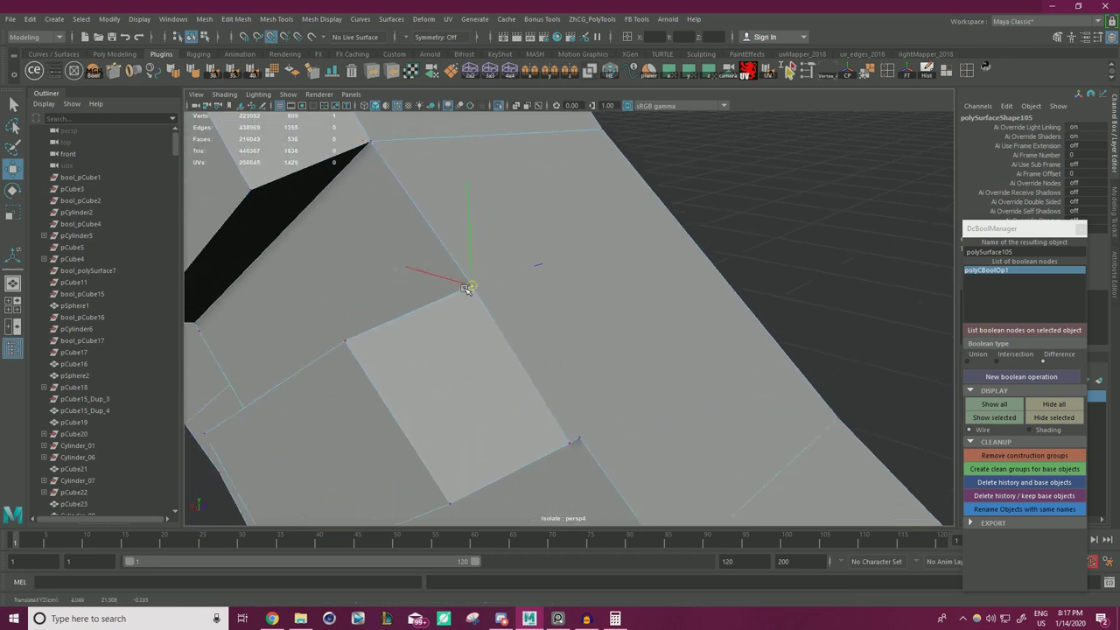
left_click(567, 442)
left_click_drag(570, 442, 579, 437)
- Snap the following tooth's two doubled rim vertices onto its upper and lower corners
scroll(578, 437, "down", 3)
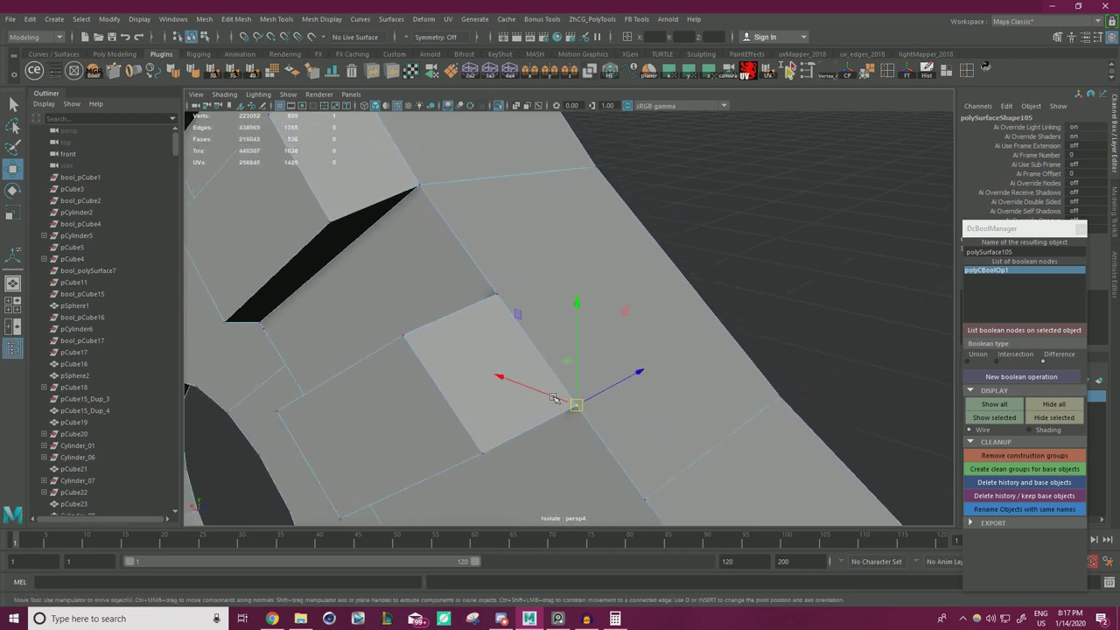
middle_click_drag(577, 438, 519, 297, "alt")
left_click_drag(520, 298, 510, 258, "alt")
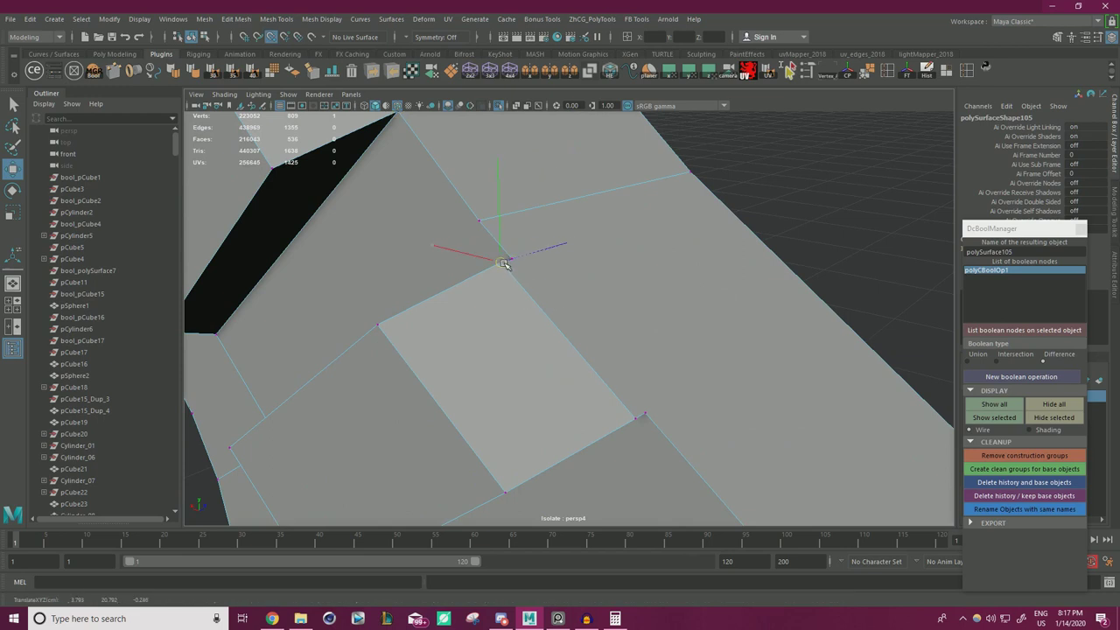
left_click(636, 418)
left_click_drag(636, 419, 638, 417)
- Snap the next tooth's doubled upper rim vertex and mid-edge crease vertex onto its upper corner, and the lower vertex onto the lower corner
scroll(646, 392, "down", 3)
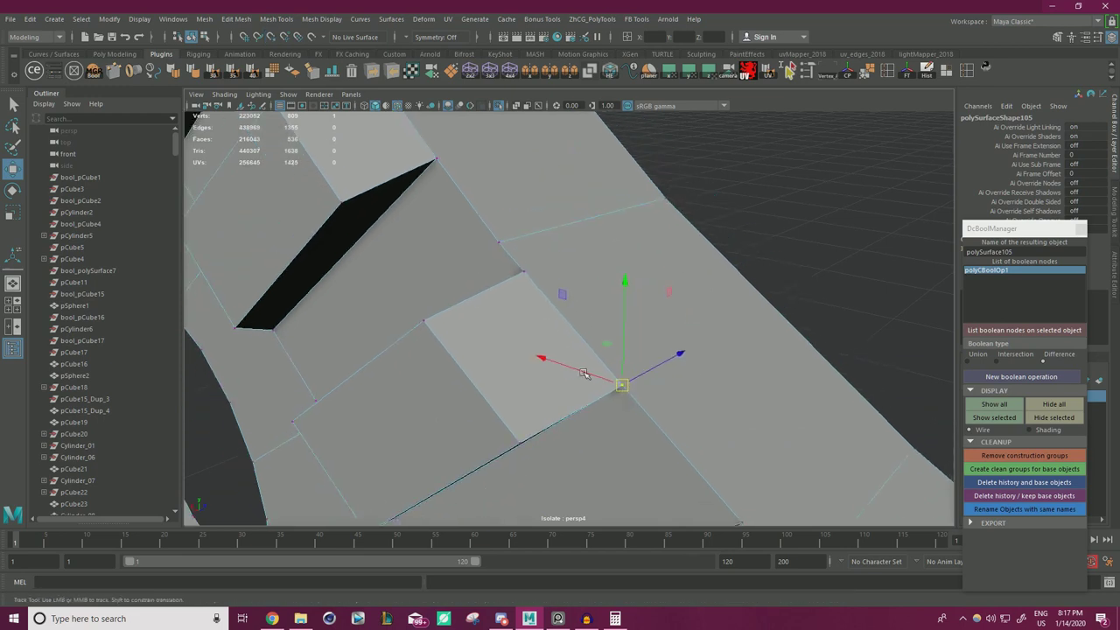
middle_click_drag(646, 392, 520, 292, "alt")
left_click_drag(519, 292, 501, 273, "alt")
left_click_drag(458, 198, 469, 195)
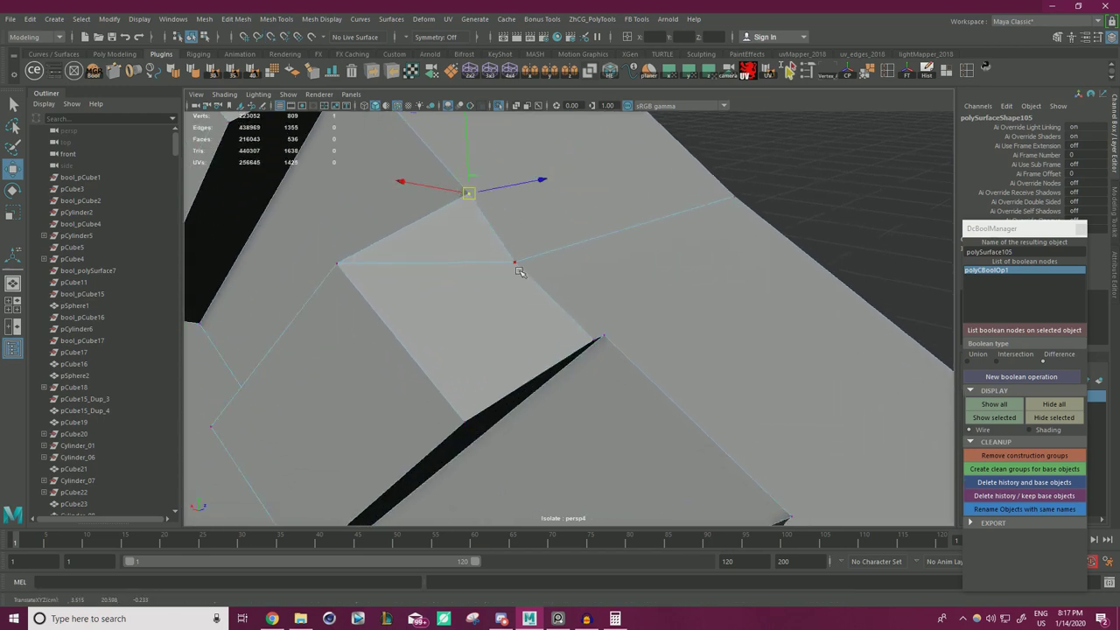
left_click(515, 264)
left_click_drag(515, 262, 477, 203)
left_click(593, 339)
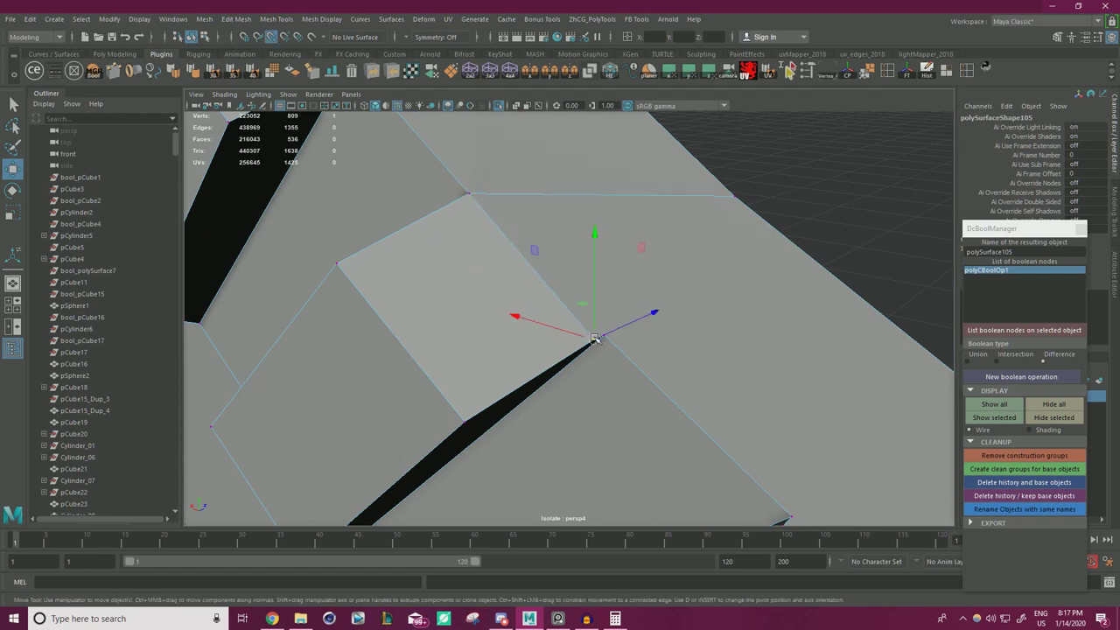
left_click_drag(595, 341, 606, 338)
- Snap the following tooth's doubled rim vertices onto its corners, and the stray crease vertex beyond it onto its lower corner
scroll(658, 360, "down", 3)
middle_click_drag(691, 464, 555, 337, "alt")
scroll(555, 337, "up", 2)
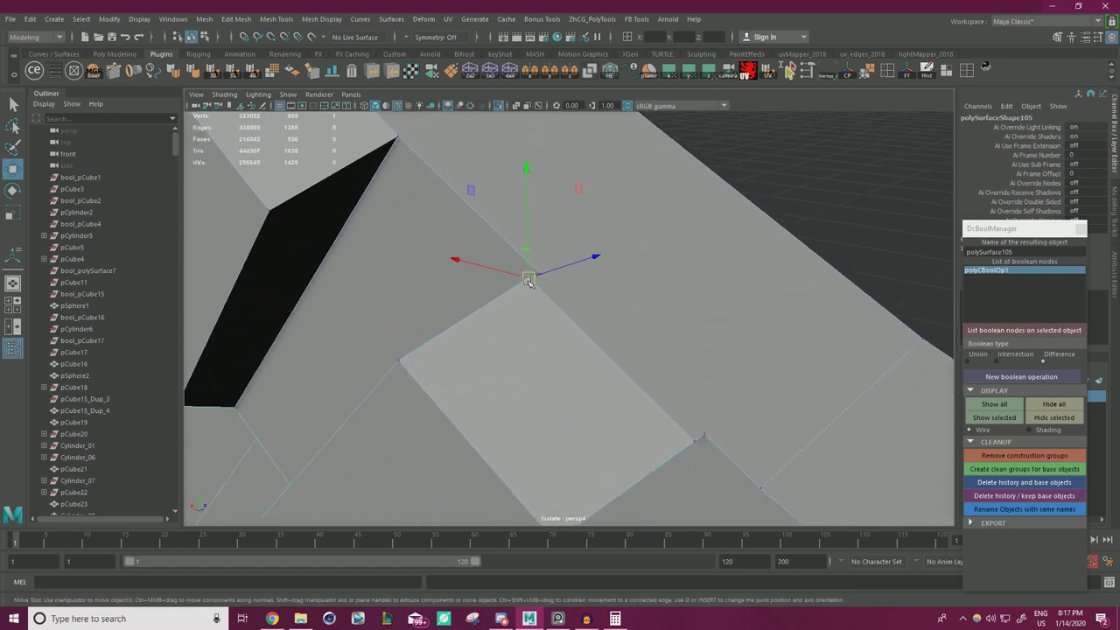
left_click(696, 438)
left_click_drag(694, 441, 706, 434)
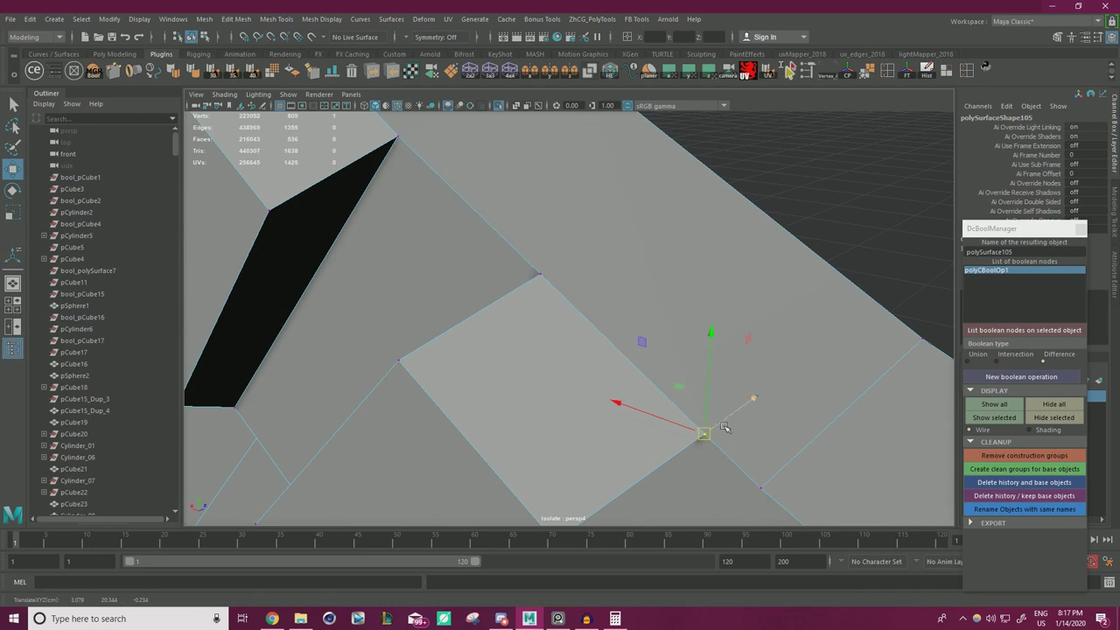
scroll(710, 442, "down", 3)
middle_click_drag(726, 482, 611, 335, "alt")
left_click(527, 223)
key("v")
left_click_drag(527, 222, 507, 208)
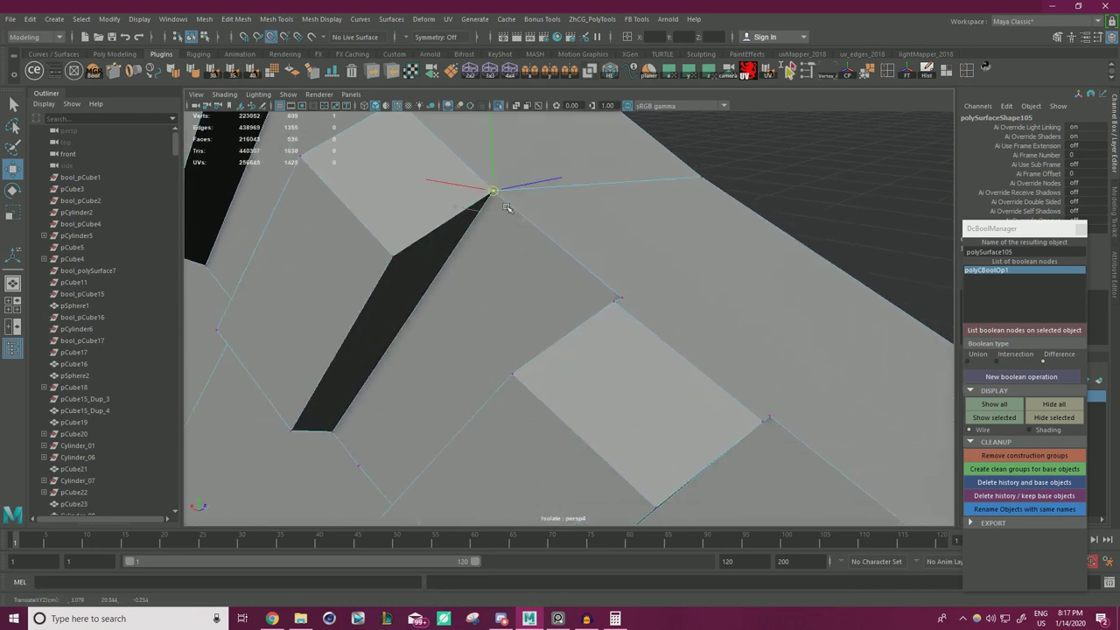
- Snap the next tooth's doubled upper and lower rim vertices onto the matching rim corners
left_click(612, 303)
key("v")
left_click_drag(614, 304, 620, 298)
scroll(753, 420, "down", 2)
middle_click_drag(752, 420, 571, 292, "alt")
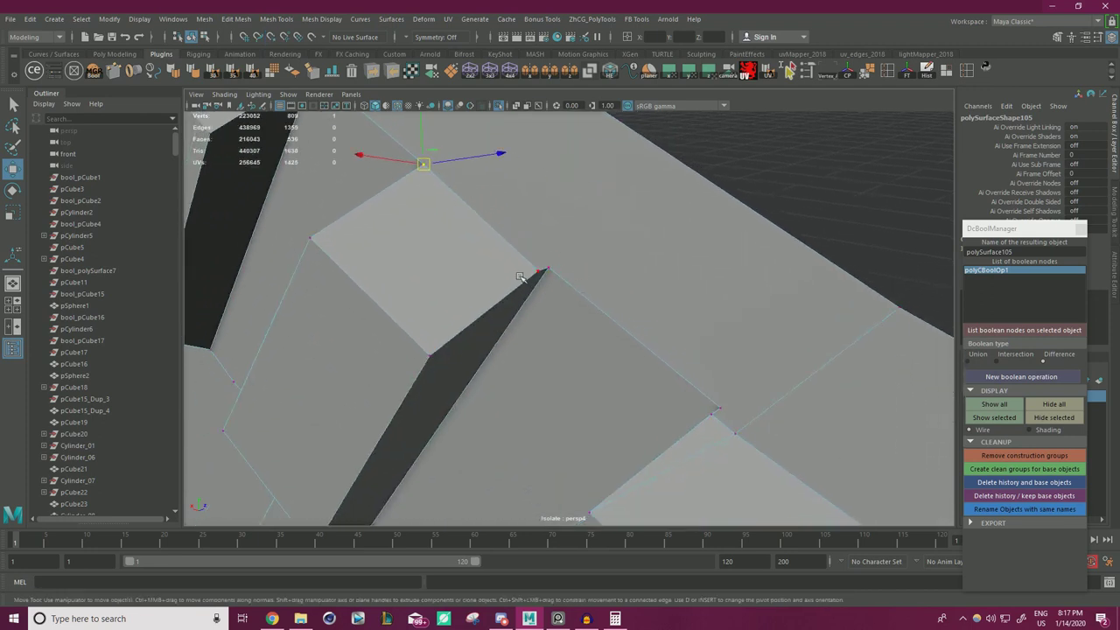
left_click(538, 272)
key("v")
left_click_drag(538, 273, 543, 273)
- Snap the following tooth's doubled upper vertex and nearby crease vertex onto its upper rim corner, and the lower vertex onto the lower corner
middle_click_drag(700, 411, 525, 310, "alt")
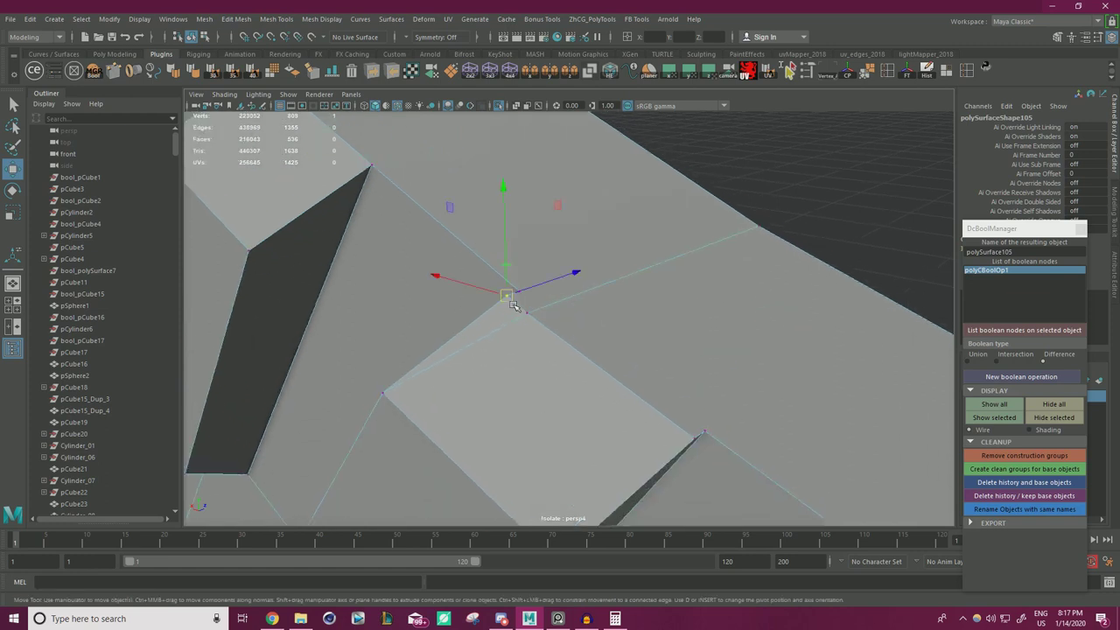
key("v")
left_click_drag(512, 305, 526, 304)
left_click(530, 319)
key("v")
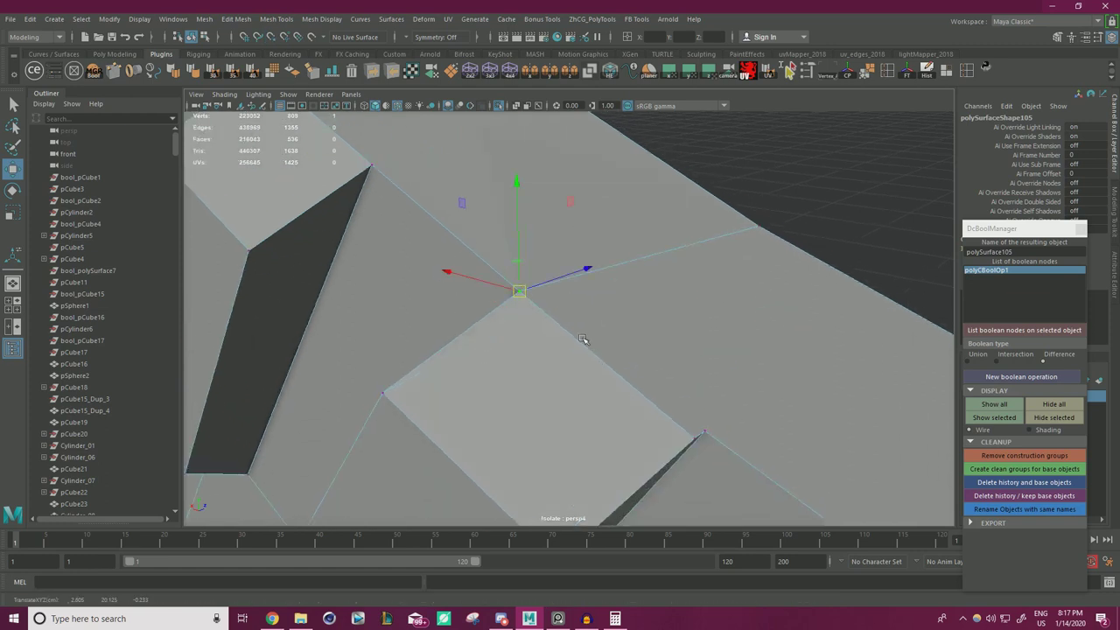
middle_click_drag(582, 338, 492, 250, "alt")
left_click_drag(488, 235, 503, 221)
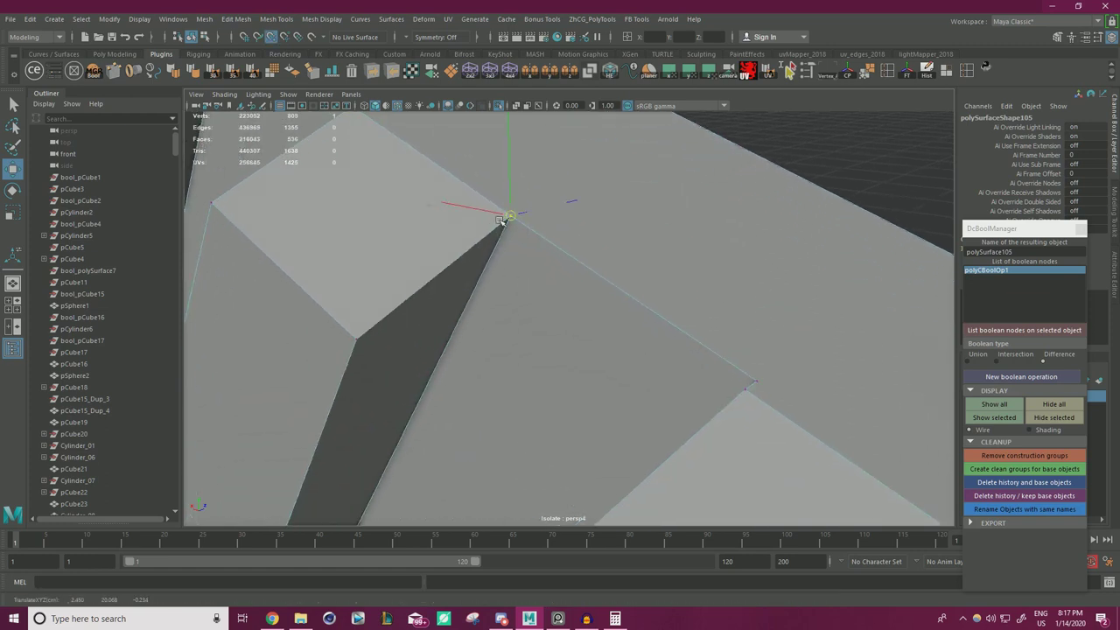
- Snap the next tooth's doubled rim vertices onto its corners and the crease vertex beside the slot onto its lower corner
left_click_drag(602, 301, 470, 266, "alt")
left_click_drag(423, 224, 440, 219)
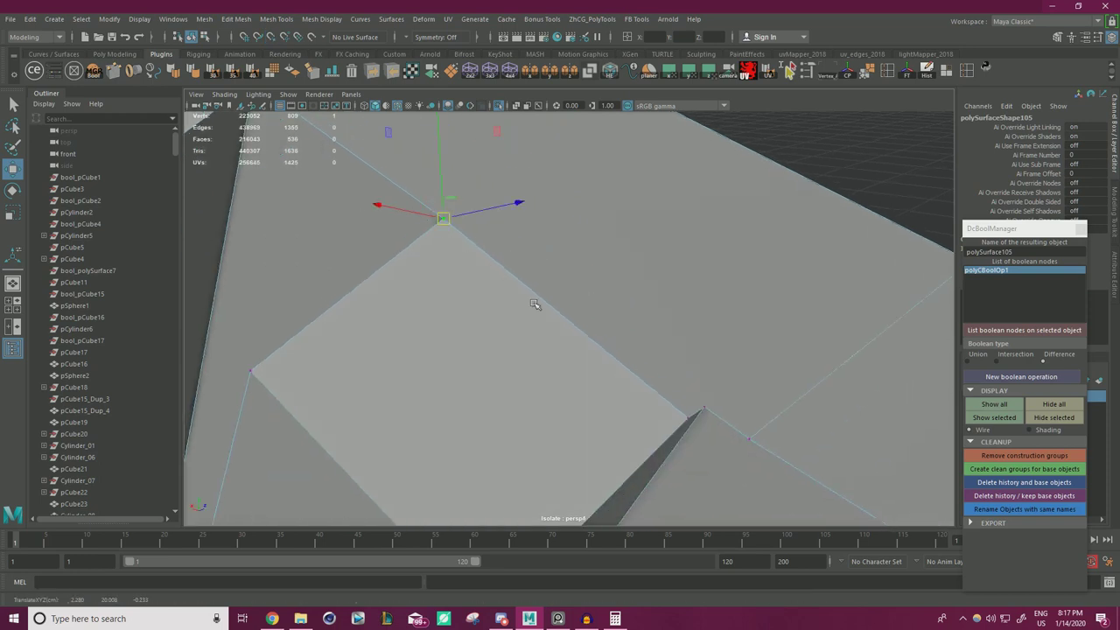
left_click(688, 417)
key("v")
left_click_drag(687, 417, 697, 410)
left_click(755, 435)
key("v")
left_click_drag(751, 438, 733, 420)
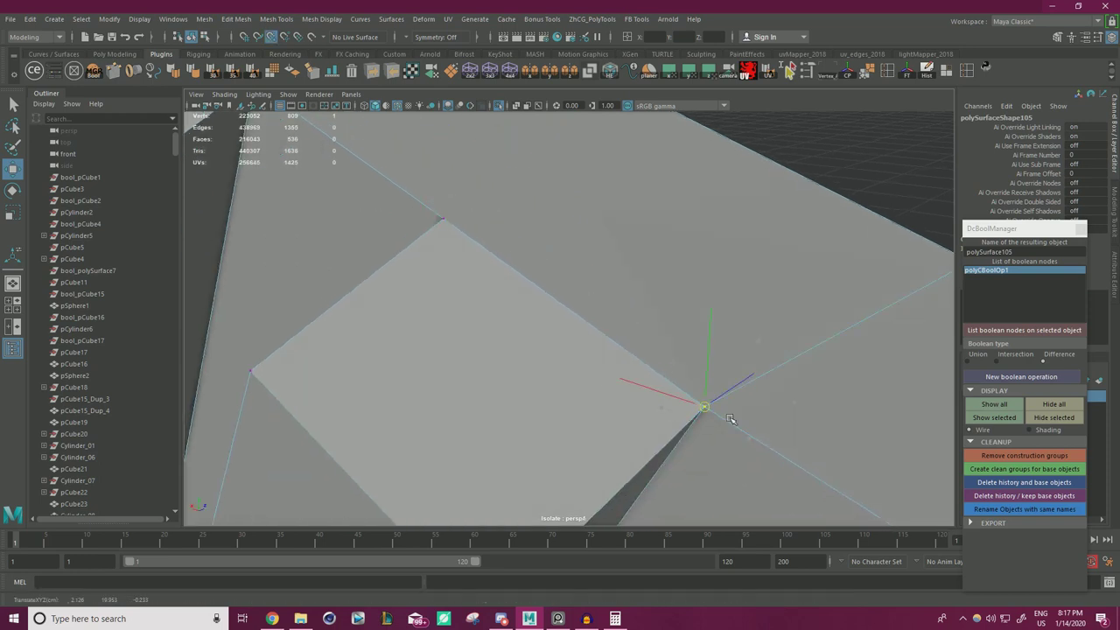
- Snap the following tooth's doubled upper and lower rim vertices onto its corners
right_click_drag(743, 420, 665, 368, "alt")
middle_click_drag(665, 368, 420, 205, "alt")
right_click_drag(420, 206, 633, 352, "alt")
left_click(418, 229)
key("v")
left_click_drag(419, 227, 429, 226)
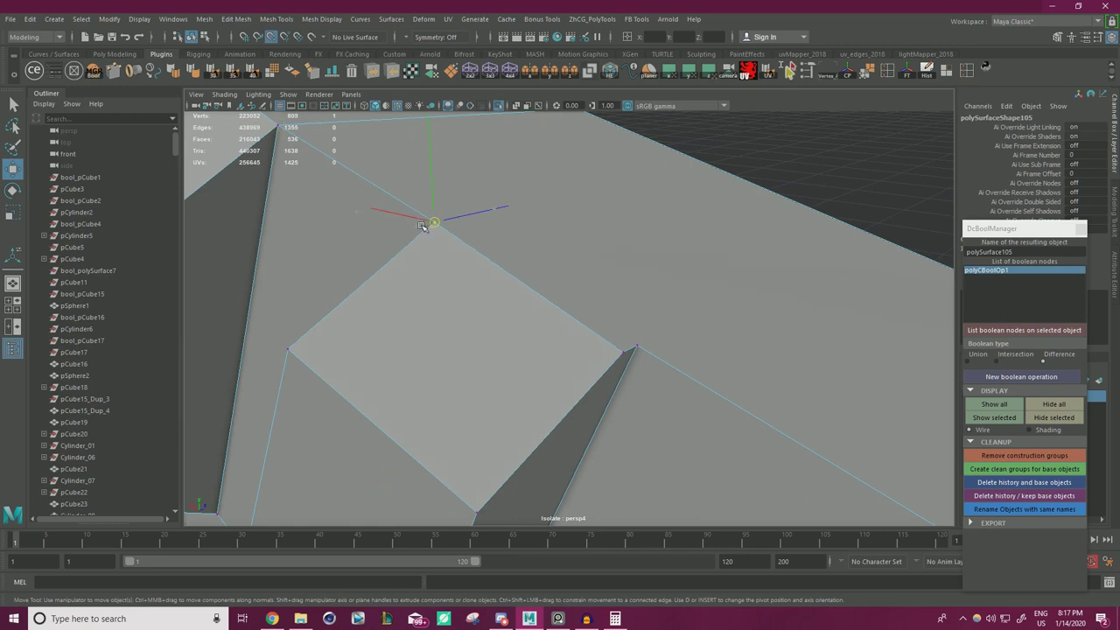
left_click(623, 352)
key("v")
left_click_drag(625, 351, 637, 347)
- Snap the next tooth's doubled upper and stray crease vertices onto its upper rim corner, and the doubled lower vertex onto the lower corner
right_click_drag(693, 358, 623, 350, "alt")
middle_click_drag(623, 350, 481, 263, "alt")
right_click_drag(481, 263, 543, 290, "alt")
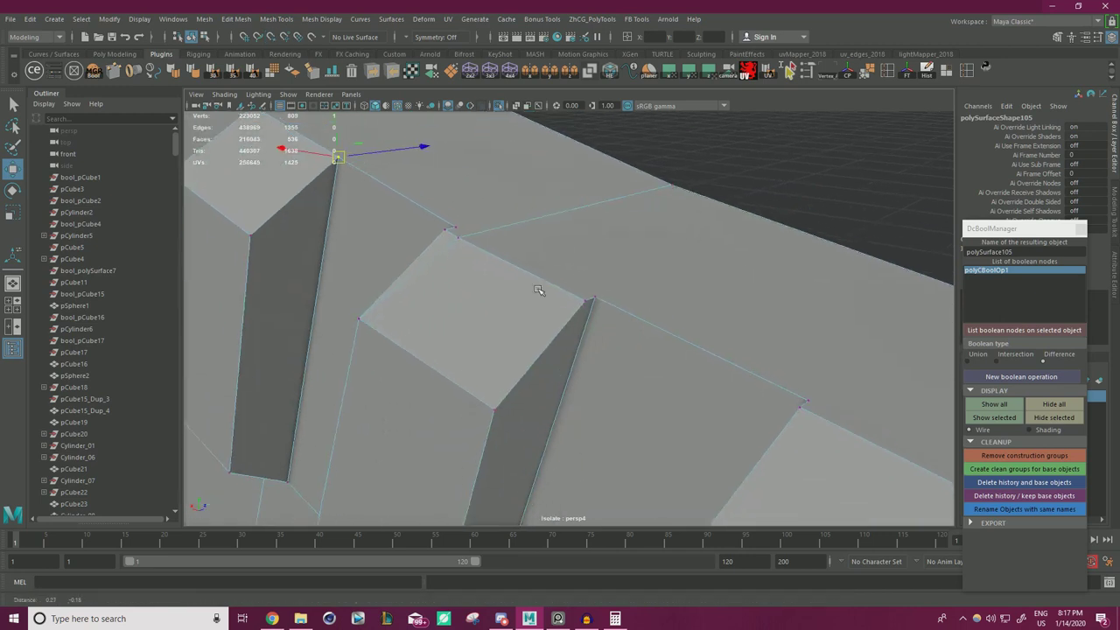
left_click(443, 232)
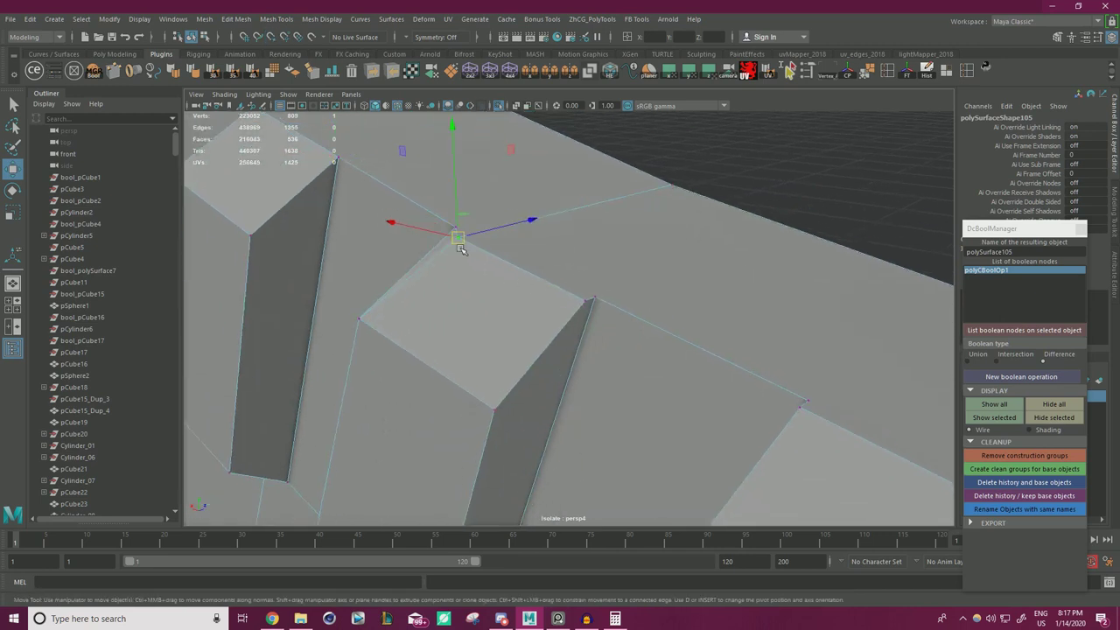
left_click_drag(588, 301, 595, 300)
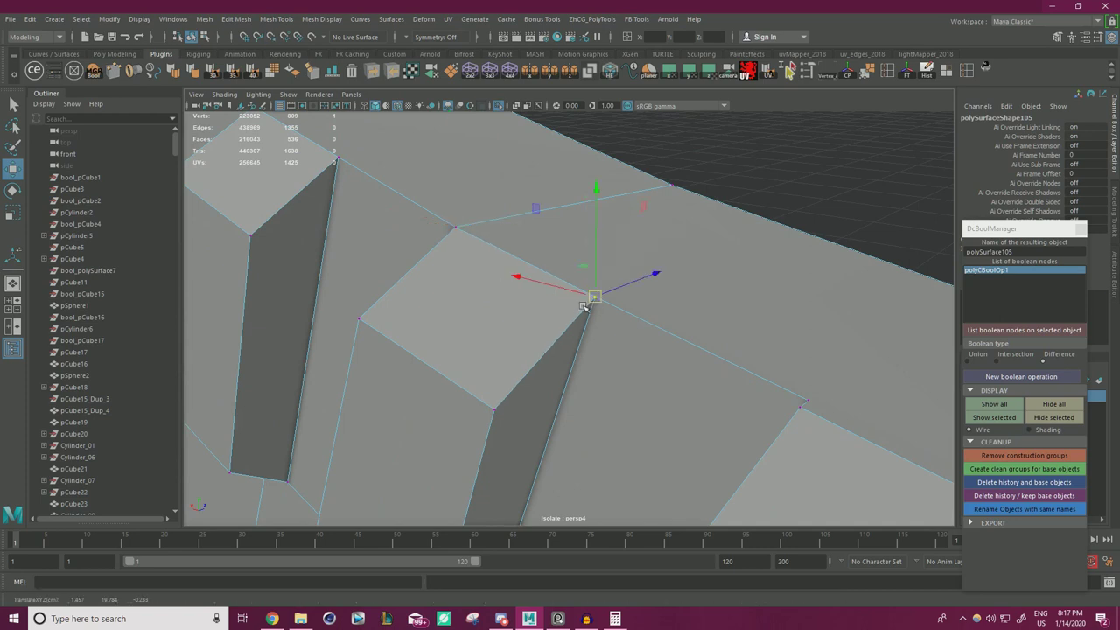
- Snap the following tooth's doubled rim vertices onto its corners and the crease vertex past the slot onto its lower corner
middle_click_drag(575, 328, 508, 293, "alt")
left_click_drag(508, 277, 520, 273)
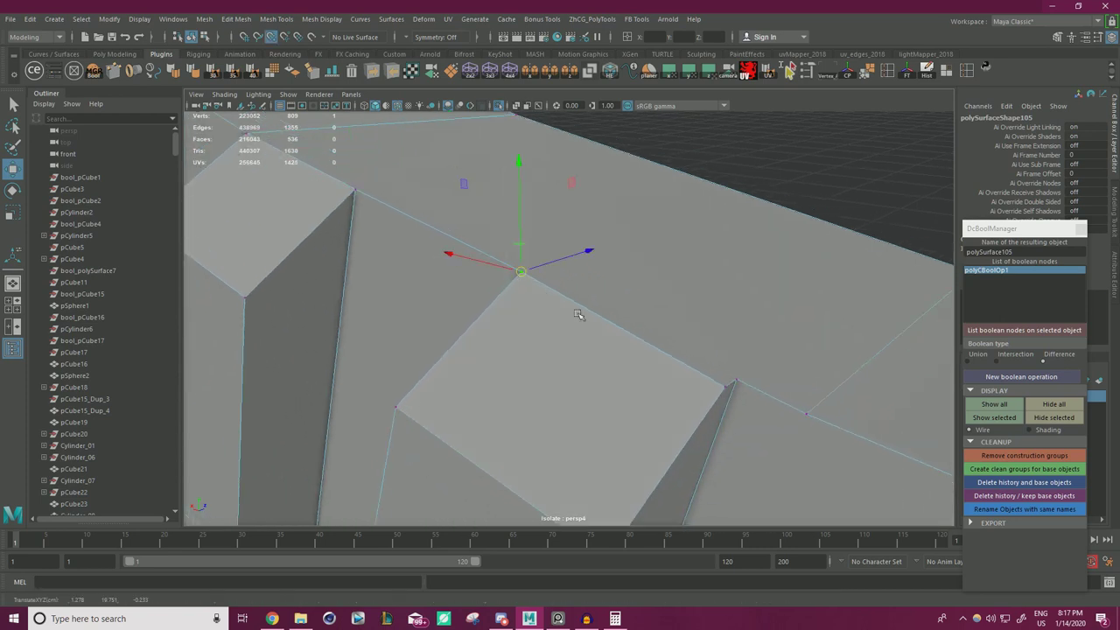
left_click(719, 385)
left_click_drag(725, 386, 735, 383)
left_click(797, 401)
left_click_drag(802, 407, 776, 399)
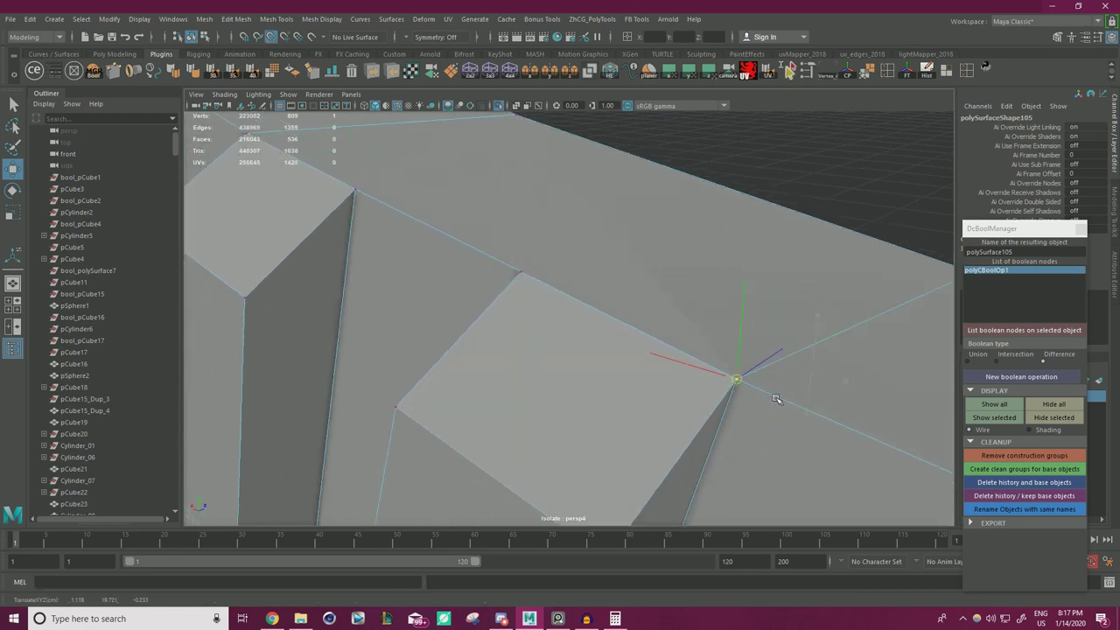
- Snap the next tooth's doubled upper and lower rim vertices onto its corners
scroll(744, 375, "down", 3)
middle_click_drag(743, 375, 642, 327, "alt")
scroll(613, 315, "up", 2)
left_click(509, 234)
key("v")
left_click_drag(505, 235, 508, 233)
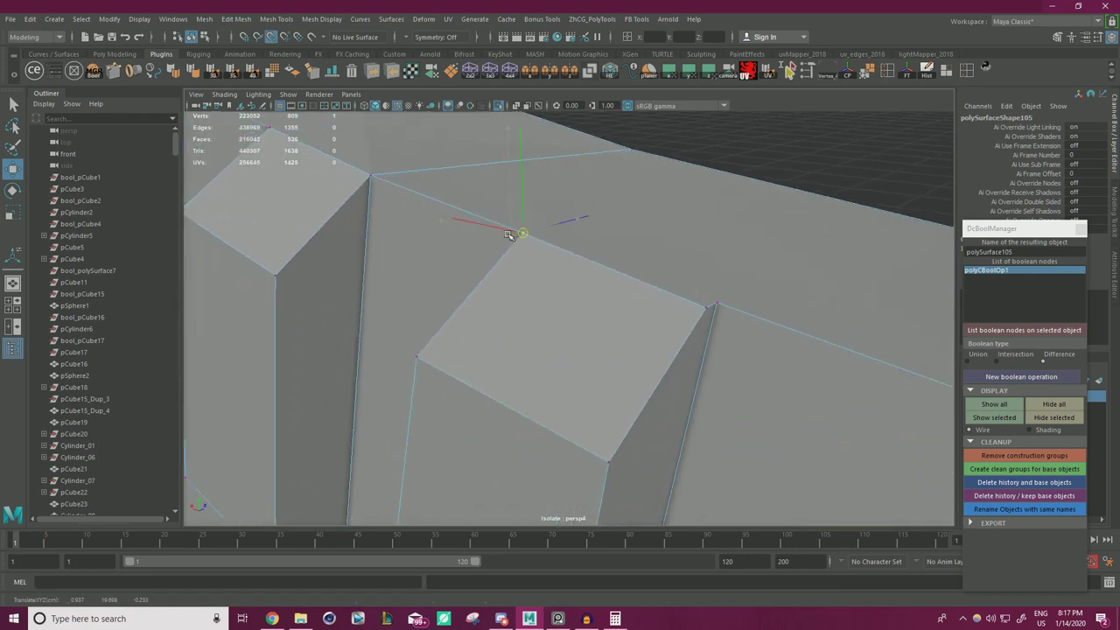
left_click(680, 304)
key("v")
left_click_drag(688, 302, 706, 305)
- Snap the following tooth's doubled upper and crease vertices onto its upper rim corner, and the lower vertex onto the lower corner
scroll(705, 307, "down", 3)
middle_click_drag(705, 307, 551, 289, "alt")
scroll(548, 307, "up", 2)
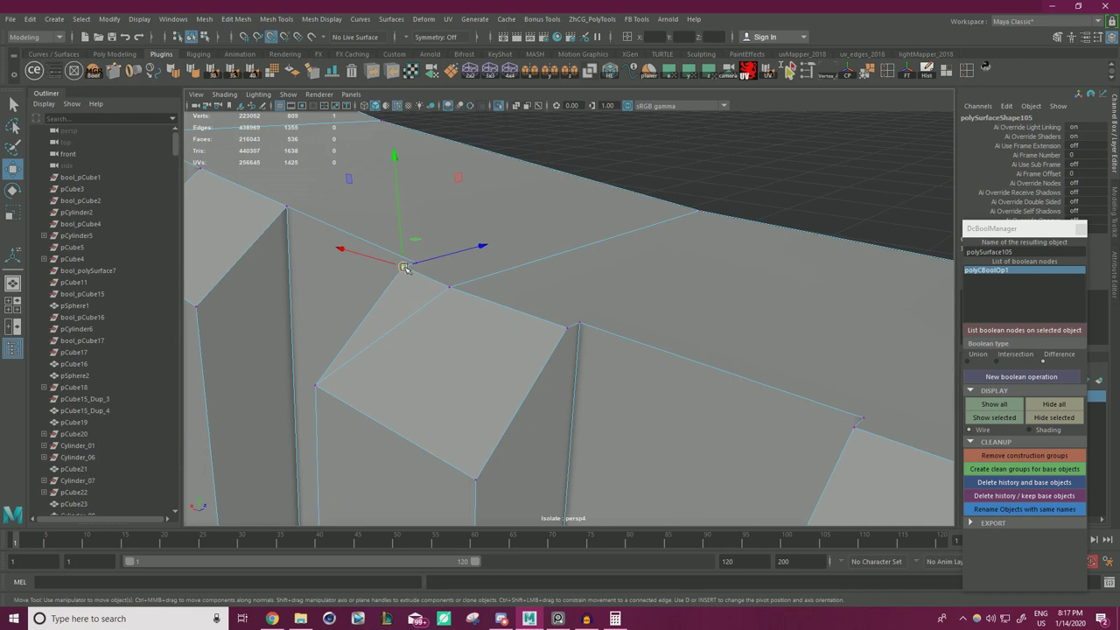
left_click_drag(403, 267, 420, 265)
left_click(450, 287)
key("v")
left_click(569, 329)
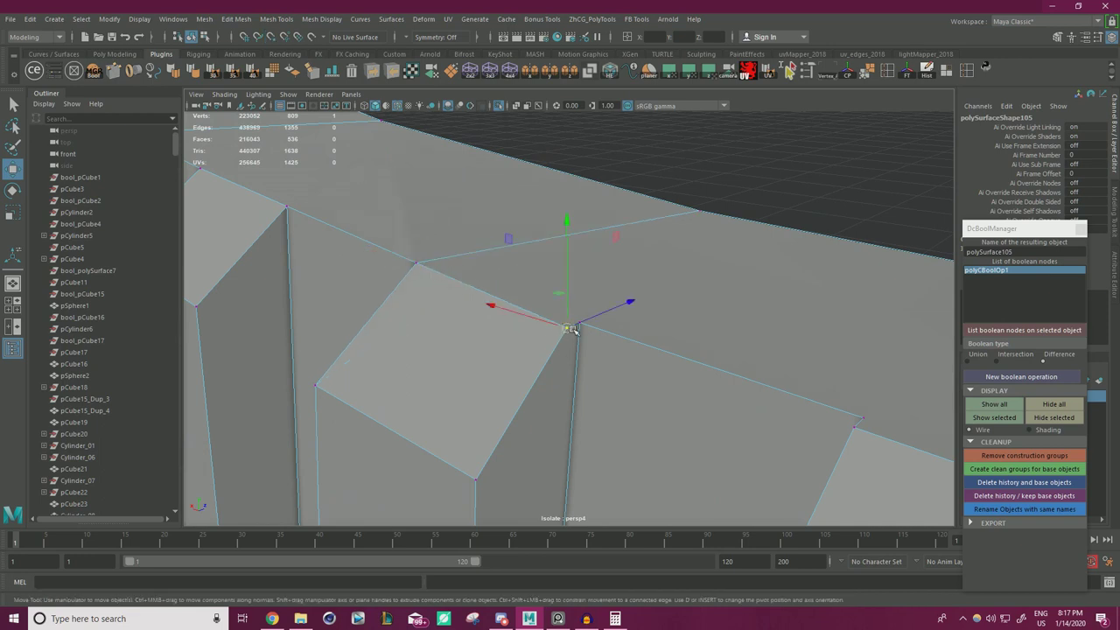
key("v")
left_click_drag(569, 329, 577, 330)
- Snap the two doubled rim vertices of the next tooth onto its upper and lower corners
middle_click_drag(840, 420, 479, 295, "alt")
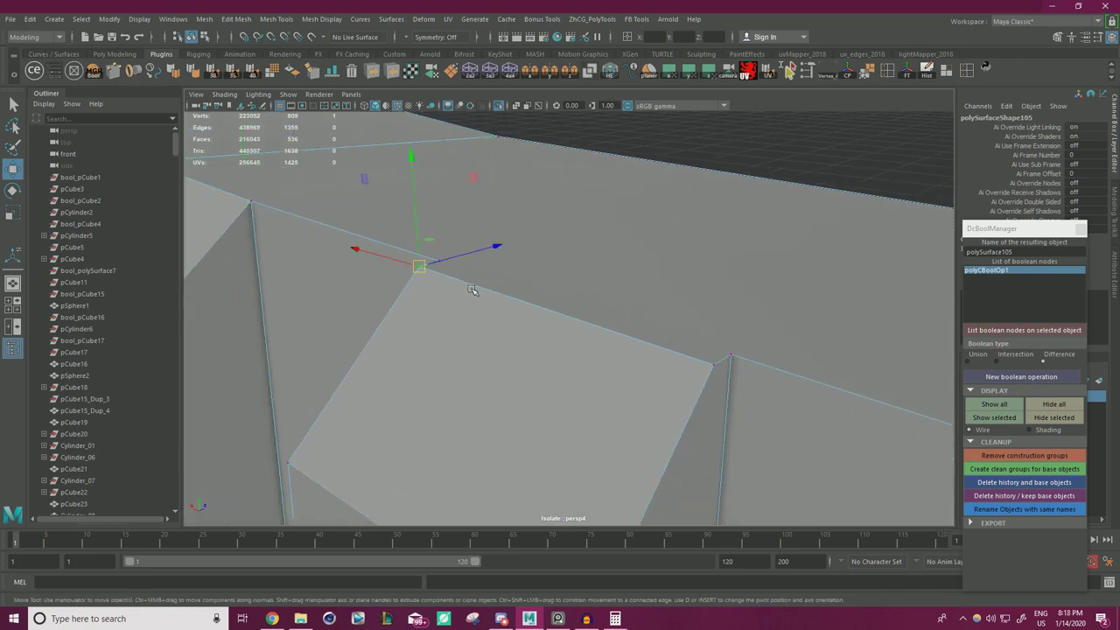
left_click_drag(420, 268, 436, 263)
left_click(715, 366)
key("v")
left_click_drag(716, 366, 728, 357)
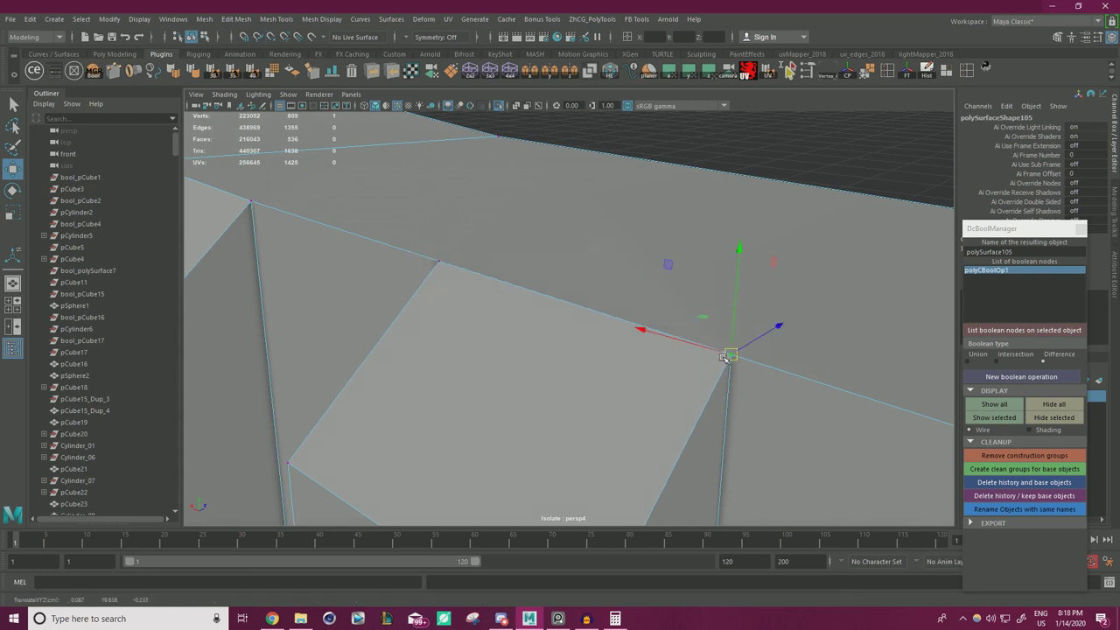
- Snap the two doubled rim vertices of the next tooth along the upper rim onto its left and right corners
scroll(730, 359, "down", 3)
middle_click_drag(827, 394, 472, 278, "alt")
scroll(543, 302, "up", 3)
middle_click_drag(600, 320, 839, 433, "alt")
left_click(467, 303)
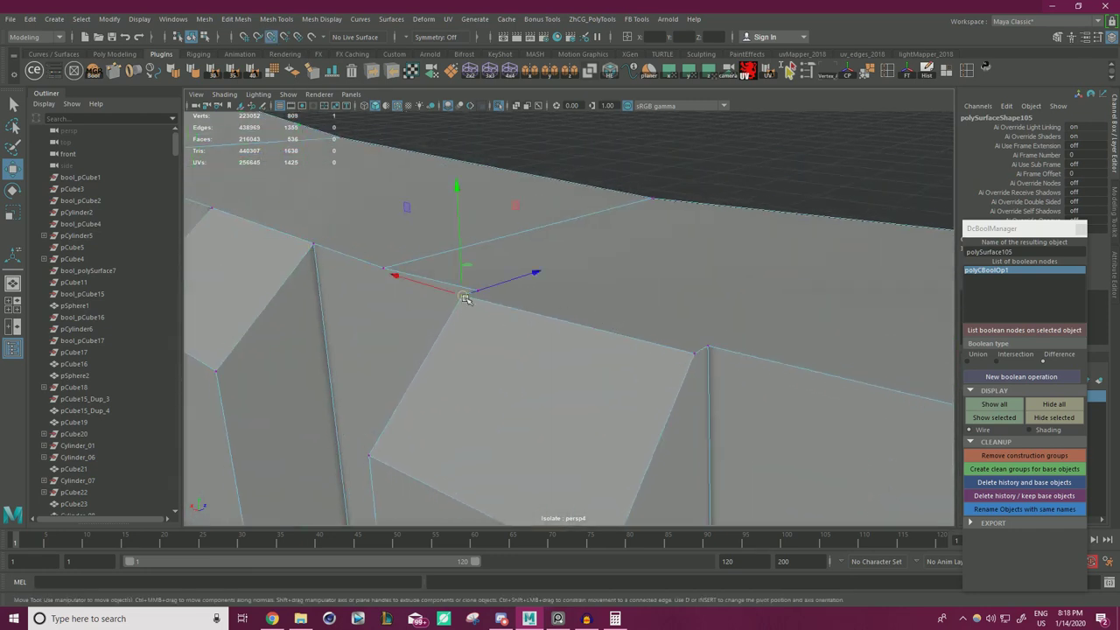
key("v")
left_click_drag(465, 299, 479, 294)
left_click(693, 355)
key("v")
left_click_drag(695, 354, 707, 349)
- Snap the following tooth's two doubled rim vertices onto its corners and the crease vertex between them onto its left rim corner
scroll(711, 354, "down", 4)
middle_click_drag(748, 376, 586, 319, "alt")
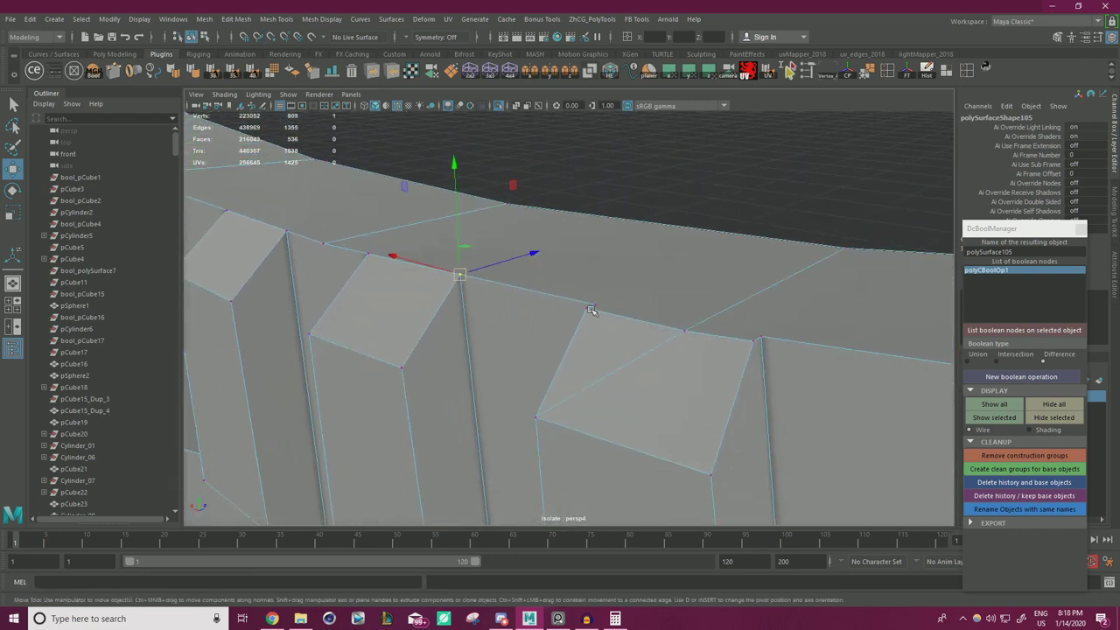
scroll(588, 320, "up", 2)
left_click(589, 309)
key("v")
left_click_drag(591, 308, 600, 305)
left_click(792, 349)
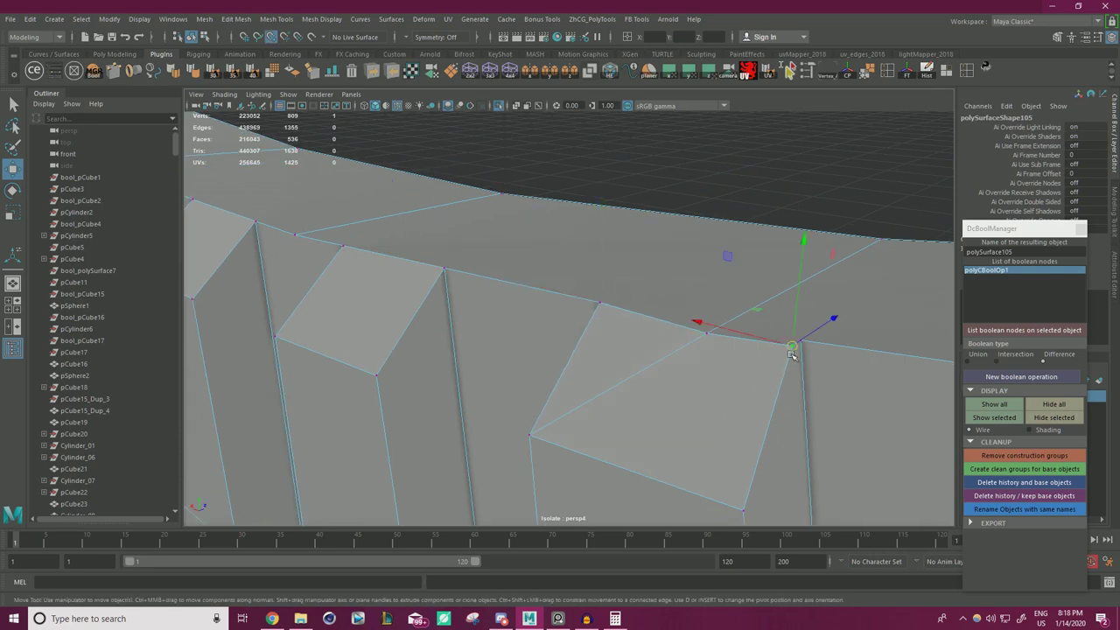
key("v")
left_click_drag(793, 347, 778, 345)
left_click(707, 336)
key("v")
left_click_drag(707, 336, 642, 306)
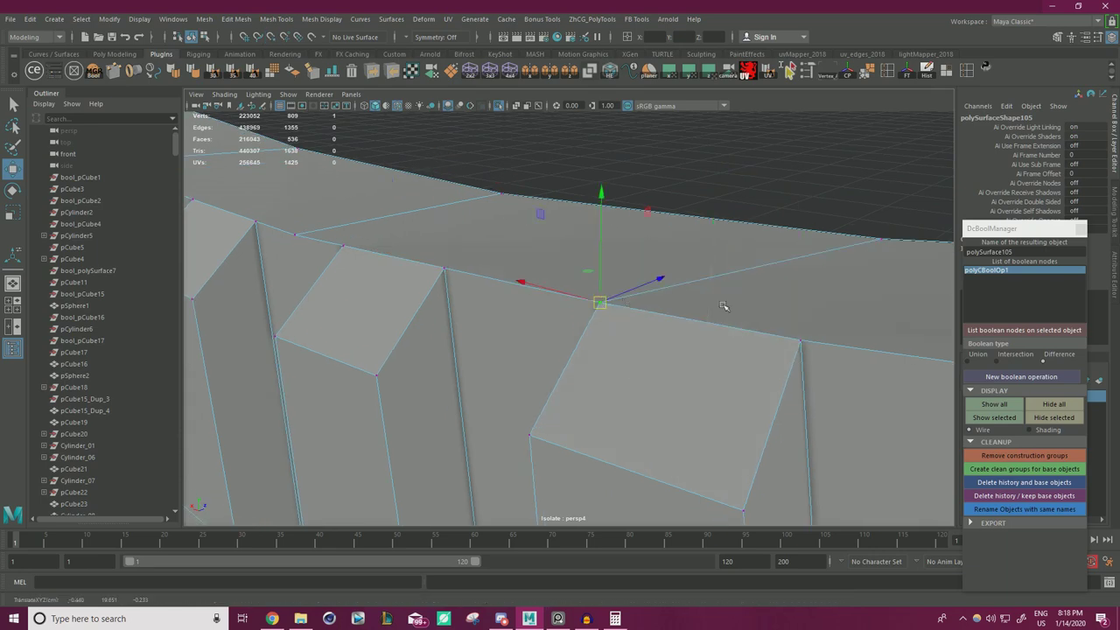
- Snap the next tooth's doubled left and right rim vertices onto its corners
scroll(723, 306, "down", 4)
middle_click_drag(724, 306, 585, 348, "alt")
scroll(581, 307, "up", 4)
left_click(580, 333)
key("v")
left_click_drag(580, 332, 612, 344)
key("v")
left_click_drag(790, 373, 798, 369)
- Snap the two doubled rim vertices of the tooth just past the crease vertex onto its corners
scroll(798, 368, "down", 4)
middle_click_drag(798, 368, 674, 335, "alt")
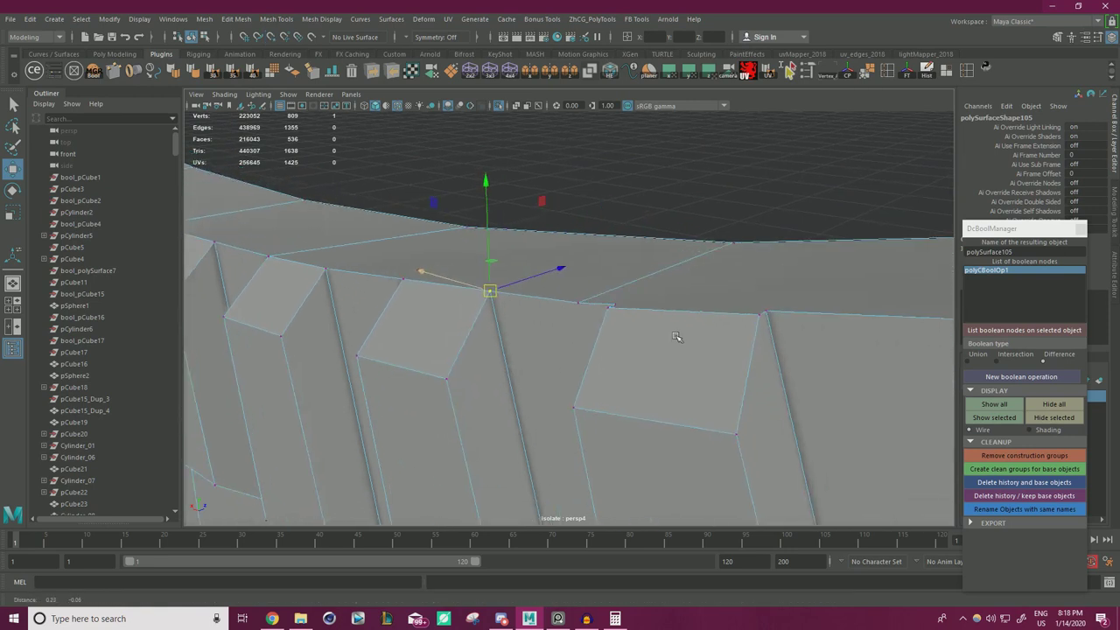
scroll(669, 332, "up", 2)
left_click_drag(619, 306, 630, 302)
left_click(824, 313)
key("v")
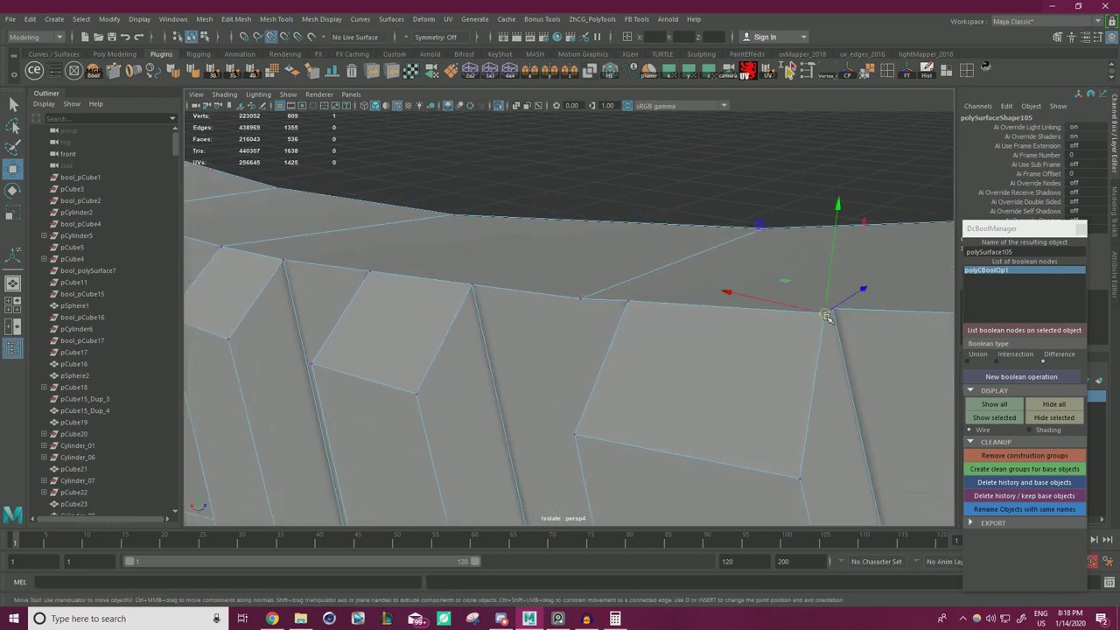
left_click_drag(824, 313, 832, 310)
- Snap the next tooth's two doubled rim vertices onto its corners and the crease vertex between them onto its right rim corner
scroll(737, 313, "down", 4)
middle_click_drag(738, 313, 637, 308, "alt")
scroll(637, 309, "up", 2)
left_click(532, 279)
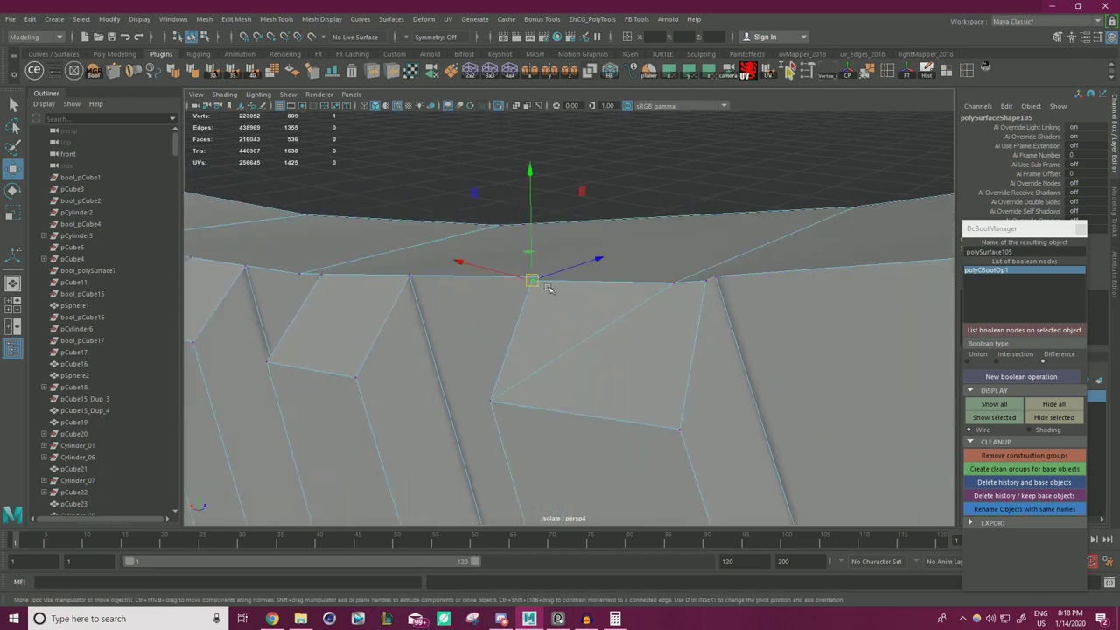
key("v")
left_click_drag(531, 279, 535, 281)
left_click(705, 281)
key("v")
left_click_drag(706, 282, 715, 279)
left_click(673, 283)
key("v")
- Snap both doubled rim vertices of the following tooth onto its left and right corners
middle_click_drag(763, 317, 695, 308, "alt")
left_click(548, 285)
key("v")
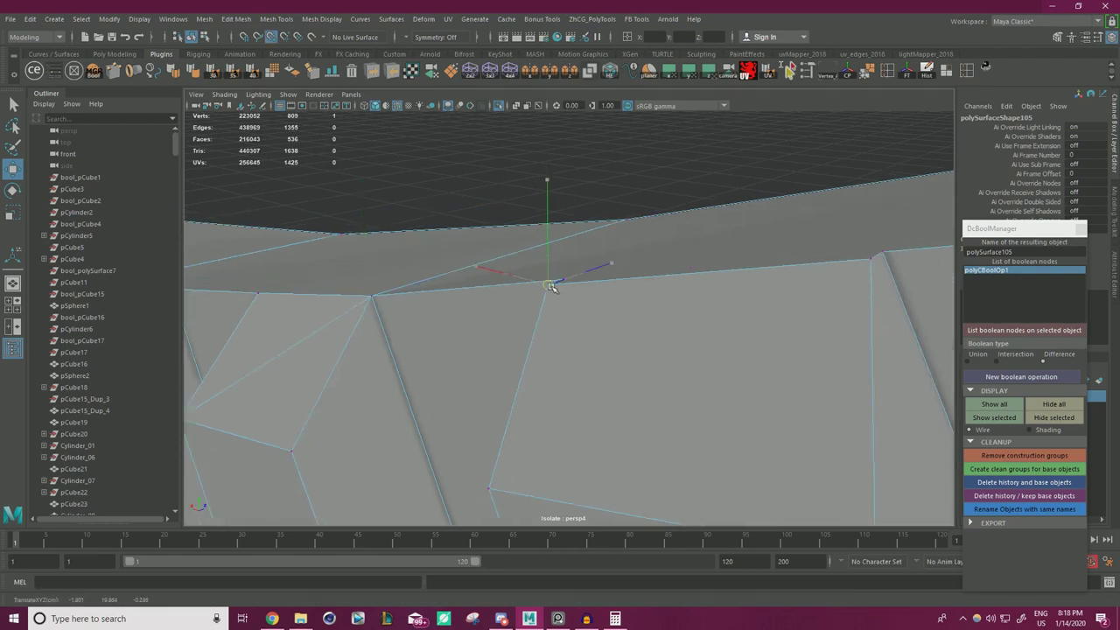
left_click_drag(548, 285, 564, 280)
left_click_drag(866, 262, 882, 257)
- Snap the next tooth's doubled rim vertices, beside the crease vertex and at the slot edge, onto its corners
right_click_drag(883, 257, 708, 297, "alt")
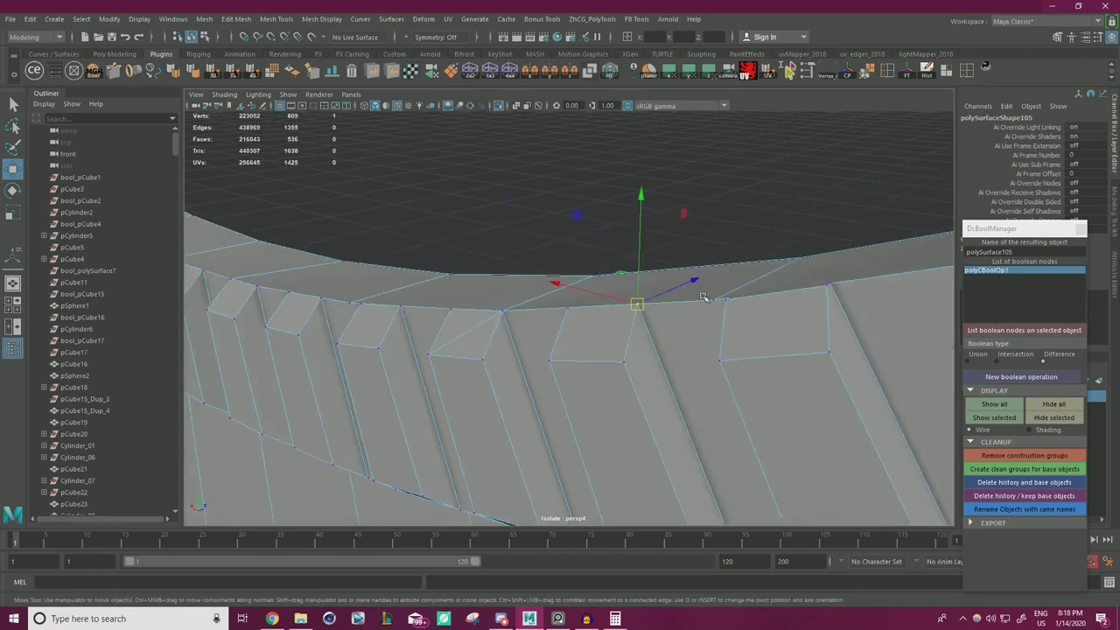
left_click_drag(708, 297, 667, 293, "alt")
right_click_drag(708, 336, 733, 349, "alt")
left_click(725, 310)
key("v")
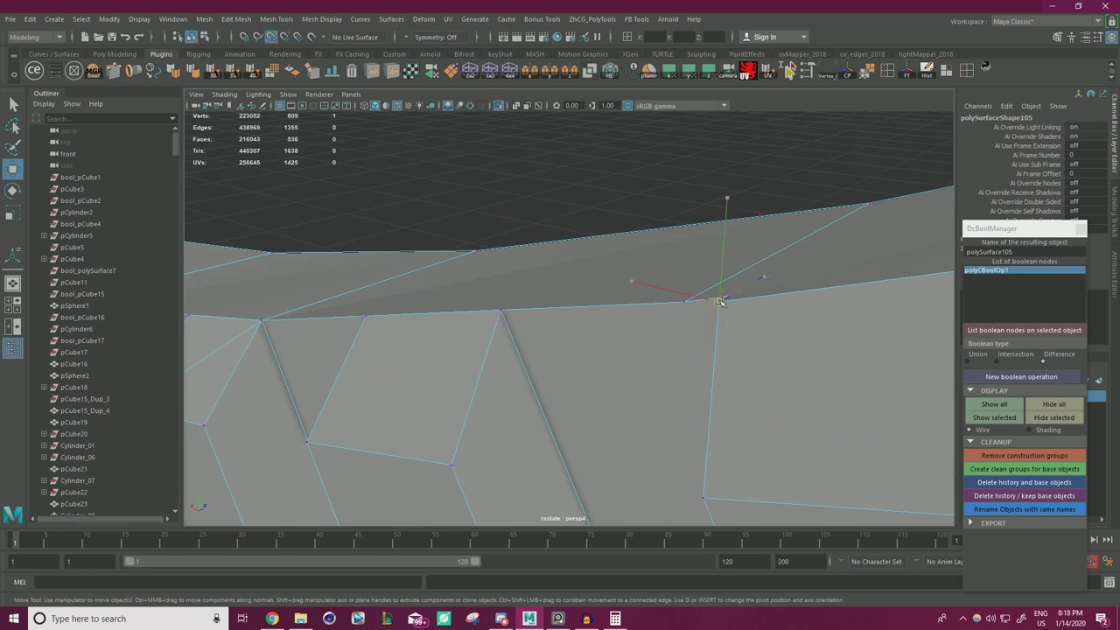
left_click_drag(724, 308, 733, 299)
middle_click_drag(766, 330, 730, 332, "alt")
left_click(704, 295)
key("v")
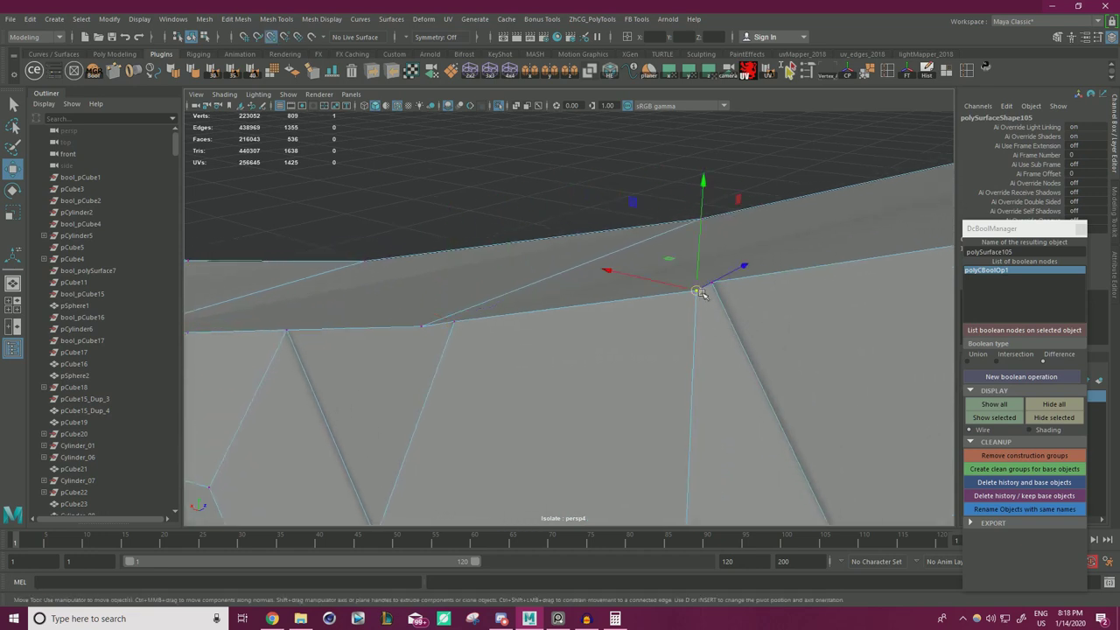
left_click_drag(705, 295, 715, 289)
- Snap the following tooth's doubled rim vertices onto its corners and its crease vertex onto the right rim corner beside the slot
right_click_drag(733, 299, 696, 291, "alt")
left_click_drag(696, 291, 679, 304, "alt")
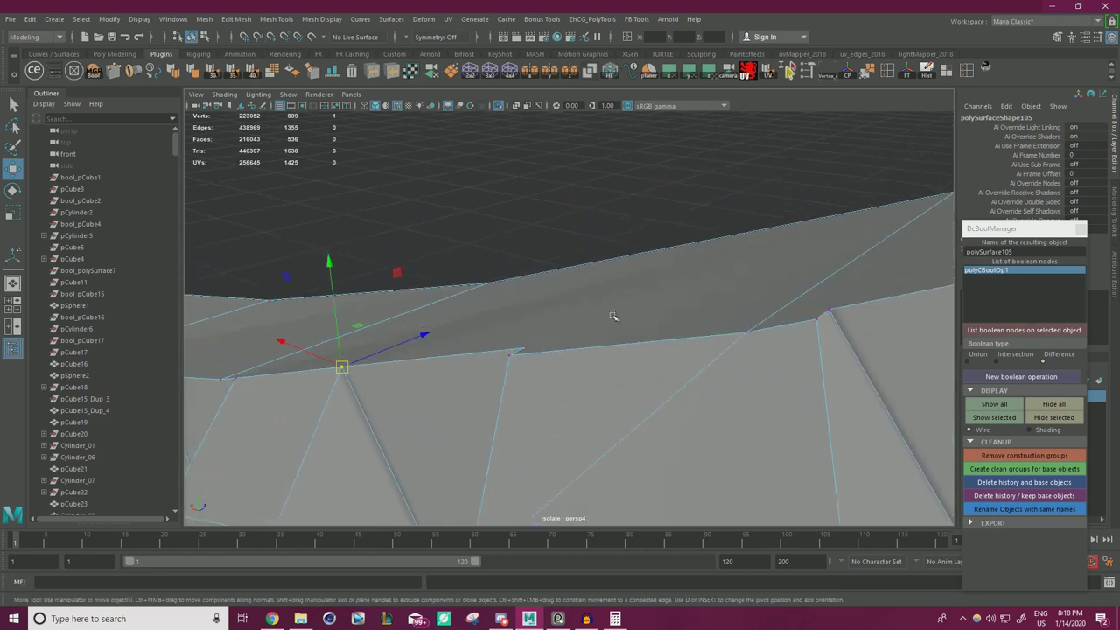
left_click(514, 357)
key("v")
left_click_drag(510, 352, 528, 349)
left_click(818, 320)
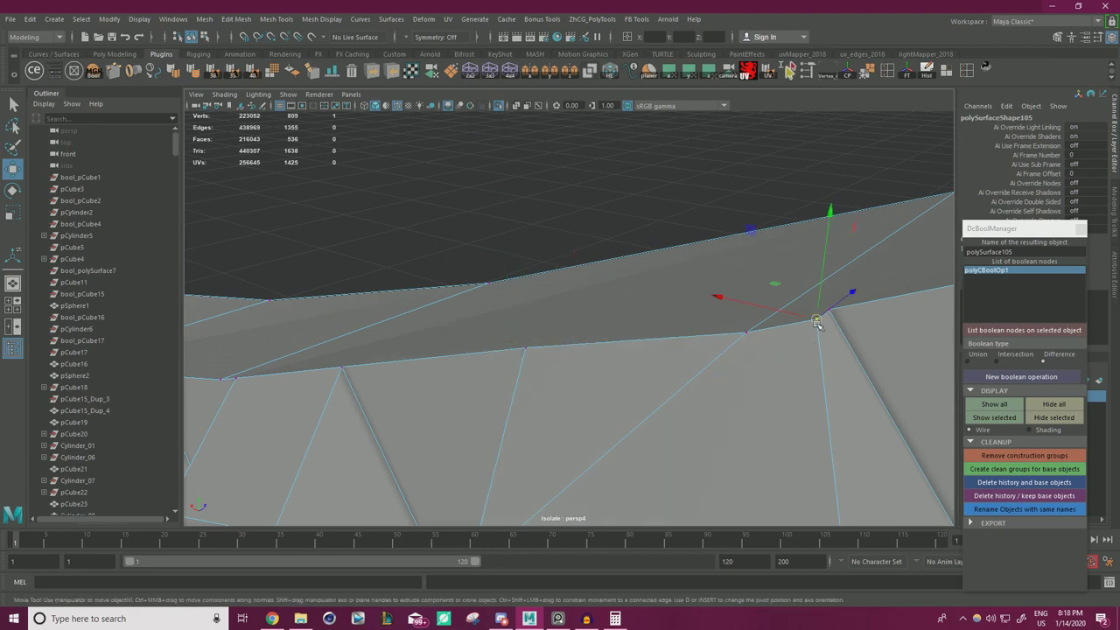
key("v")
left_click_drag(818, 320, 830, 311)
left_click(748, 332)
key("v")
left_click_drag(748, 332, 829, 310)
- Snap the two doubled rim vertices of the next tooth onto its left and right rim corners
right_click_drag(813, 327, 700, 320, "alt")
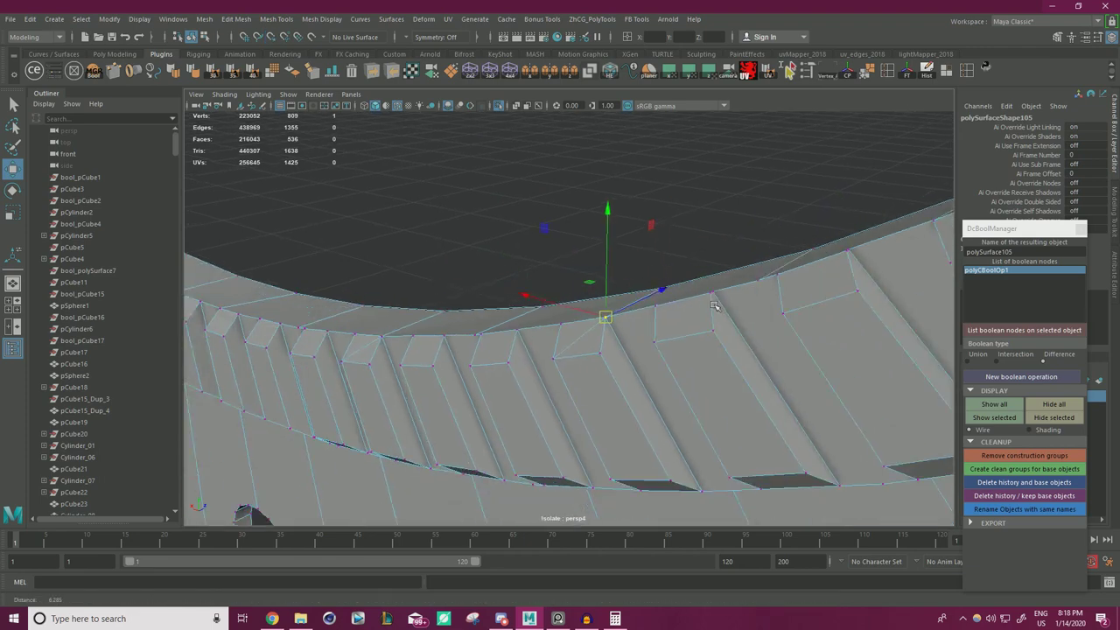
left_click_drag(700, 319, 707, 343, "alt")
right_click_drag(707, 343, 745, 371, "alt")
middle_click_drag(745, 371, 596, 326, "alt")
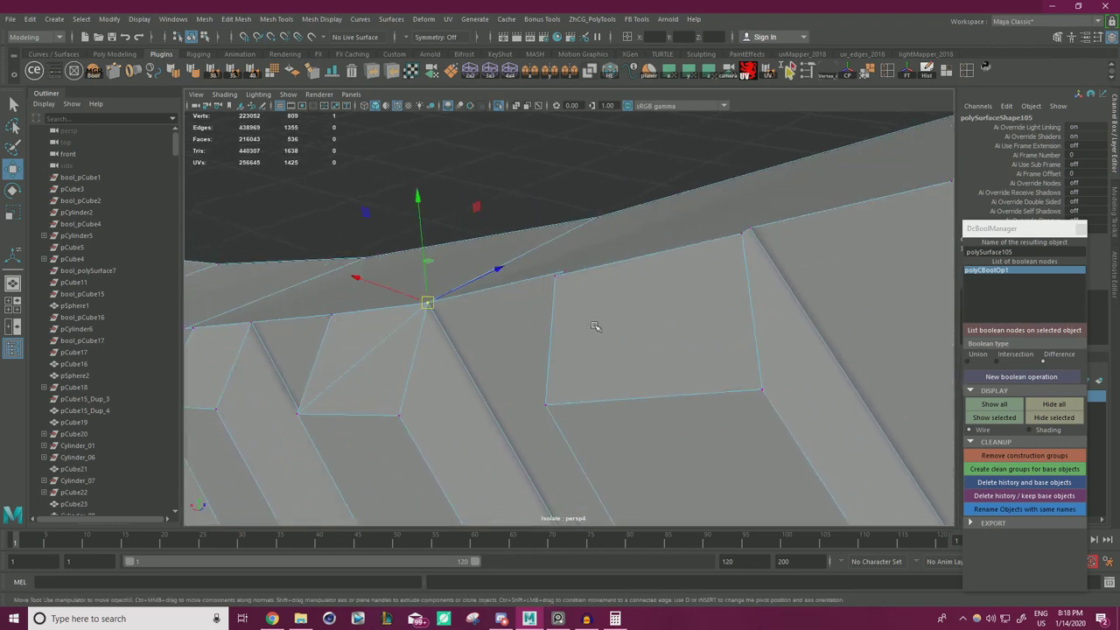
left_click(557, 275)
key("v")
left_click_drag(558, 278, 561, 277)
left_click(741, 236)
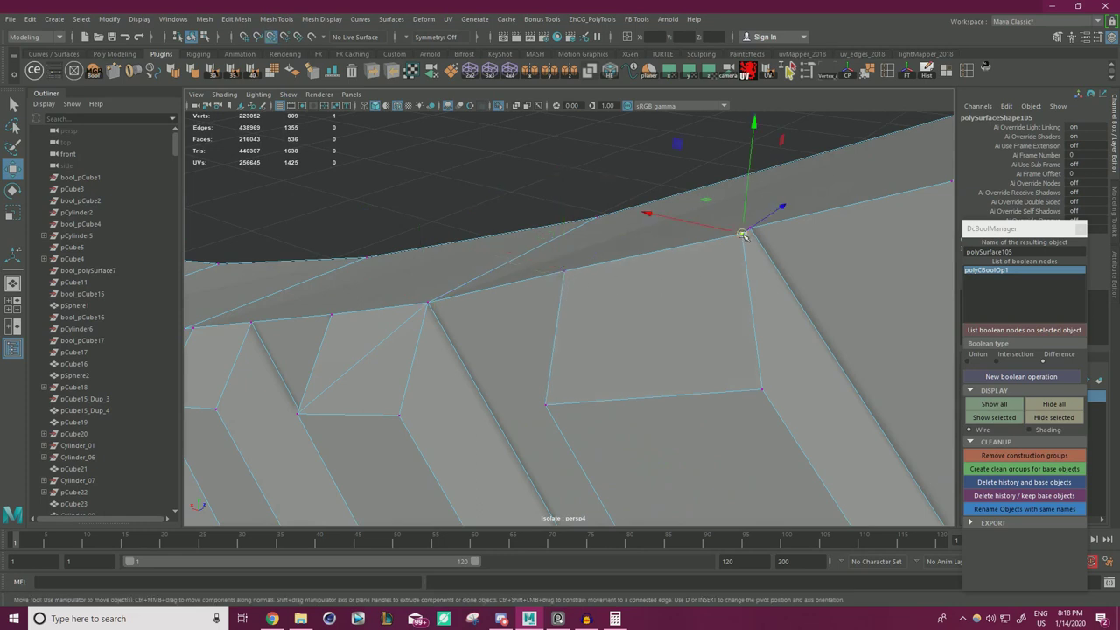
left_click_drag(743, 236, 751, 230)
- Snap the doubled left and right rim vertices of the tooth past the next crease vertex onto its corners
middle_click_drag(791, 225, 681, 261, "alt")
left_click(698, 266)
key("v")
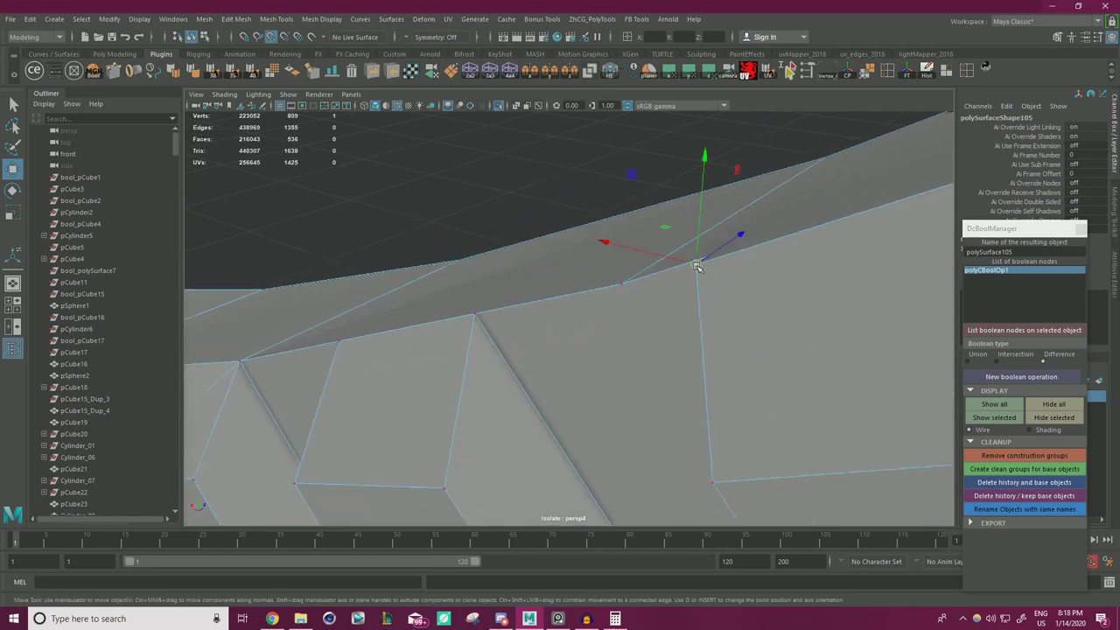
left_click_drag(698, 266, 709, 260)
right_click_drag(745, 300, 692, 305, "alt")
left_click_drag(692, 305, 692, 280, "alt")
right_click_drag(692, 280, 758, 332, "alt")
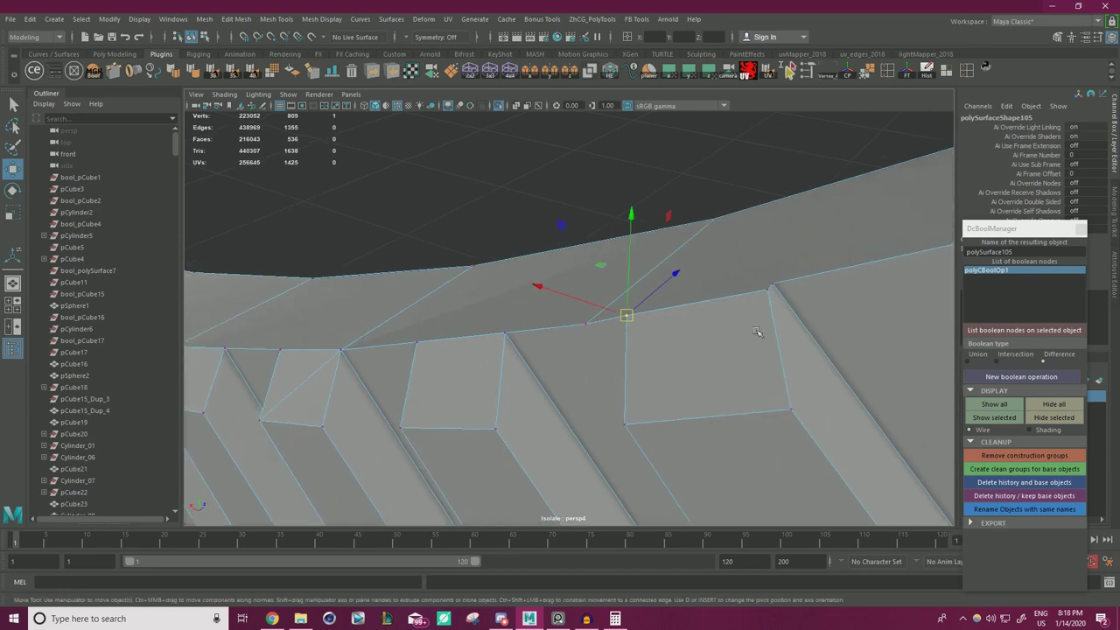
key("v")
left_click_drag(769, 293, 778, 290)
- Snap the following tooth's doubled vertices onto its left rim corner, where the crease meets it, and its right rim corner
right_click_drag(778, 290, 712, 283, "alt")
left_click_drag(712, 283, 650, 327, "alt")
left_click(569, 355)
key("v")
left_click_drag(571, 355, 574, 350)
left_click(668, 332)
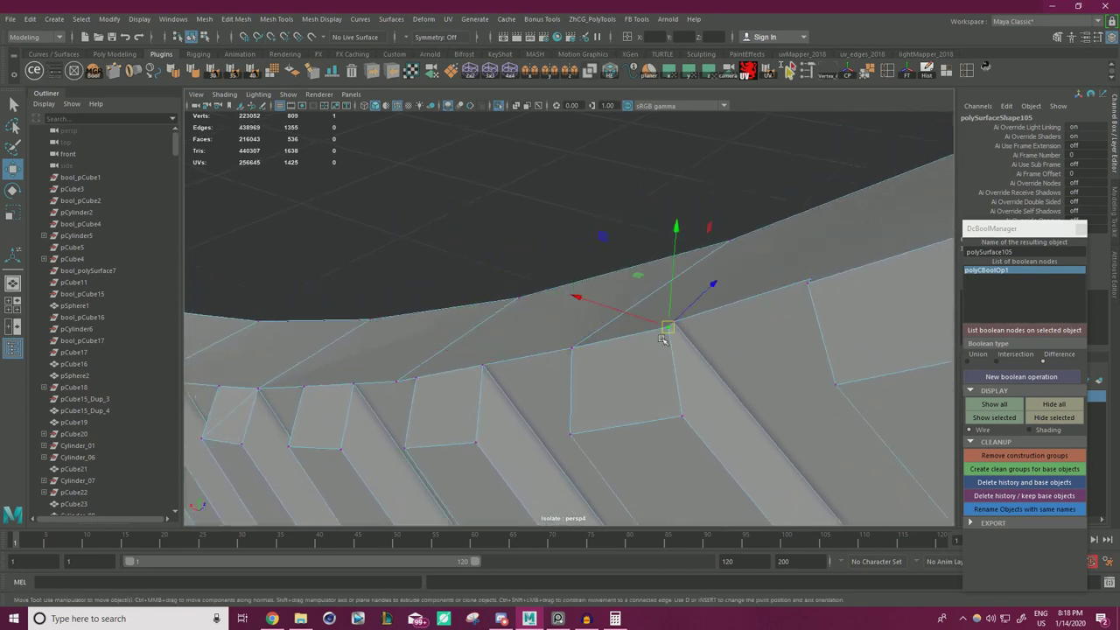
key("v")
left_click_drag(668, 332, 671, 327)
- Snap the next tooth's two doubled rim vertices onto its left and right corners
left_click(805, 297)
key("v")
left_click_drag(807, 287, 813, 281)
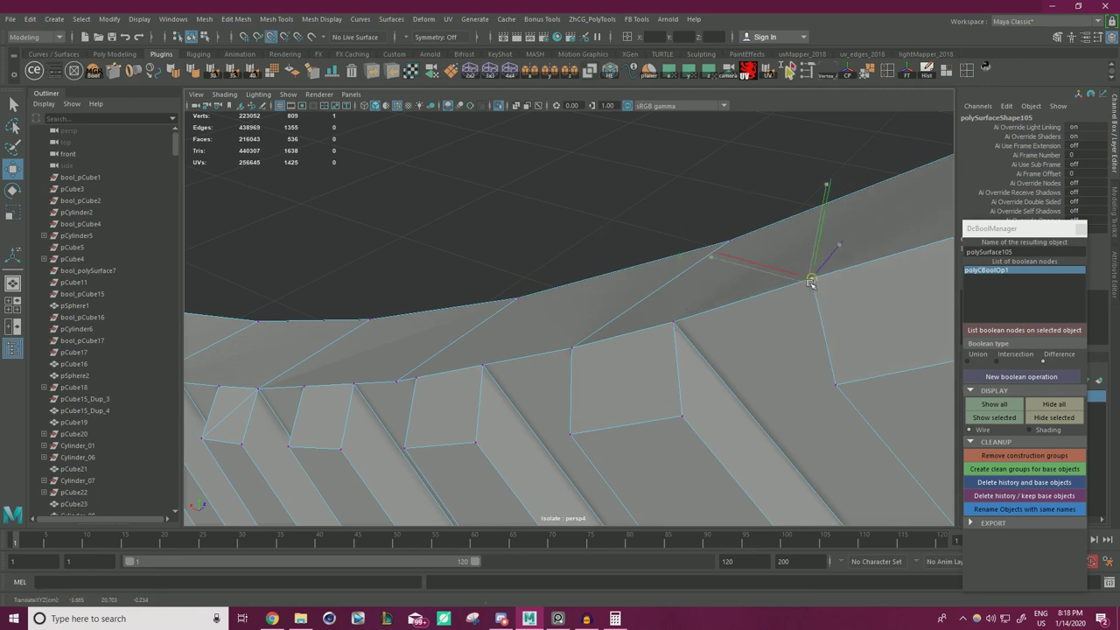
middle_click_drag(826, 290, 775, 304, "alt")
left_click(775, 277)
key("v")
left_click_drag(774, 276, 778, 272)
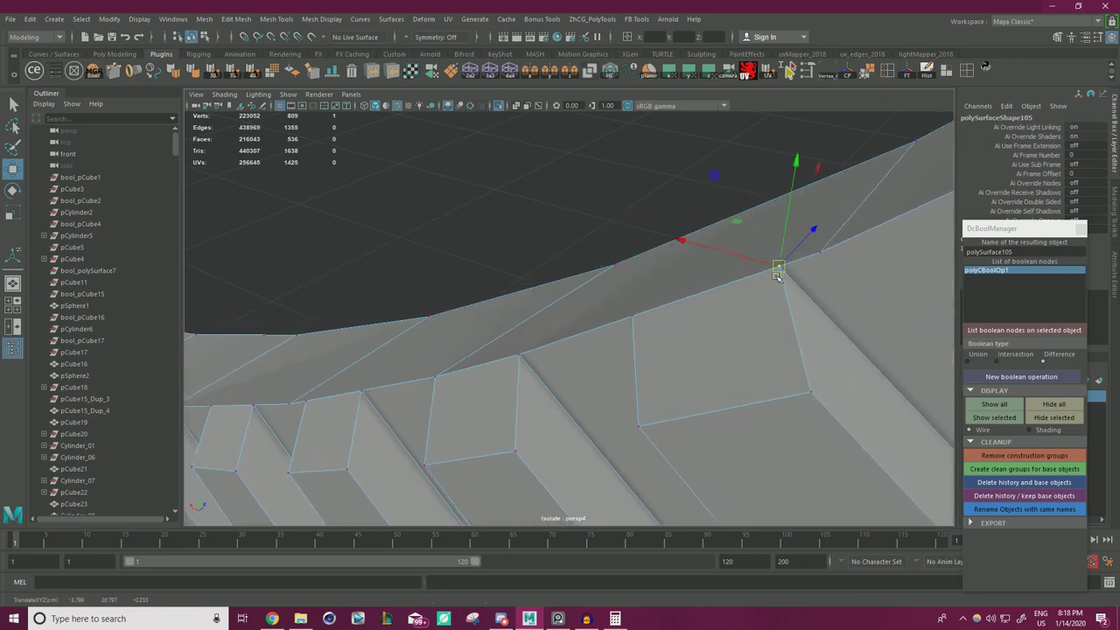
- Snap the following tooth's doubled rim vertex onto its right corner at the slot edge
right_click_drag(816, 289, 792, 281, "alt")
middle_click_drag(792, 281, 759, 297, "alt")
left_click(749, 284)
left_click(737, 283)
key("v")
left_click_drag(737, 282, 734, 274)
- Snap the doubled rim vertex on the right side of the next tooth onto its corner
middle_click_drag(795, 275, 791, 277, "alt")
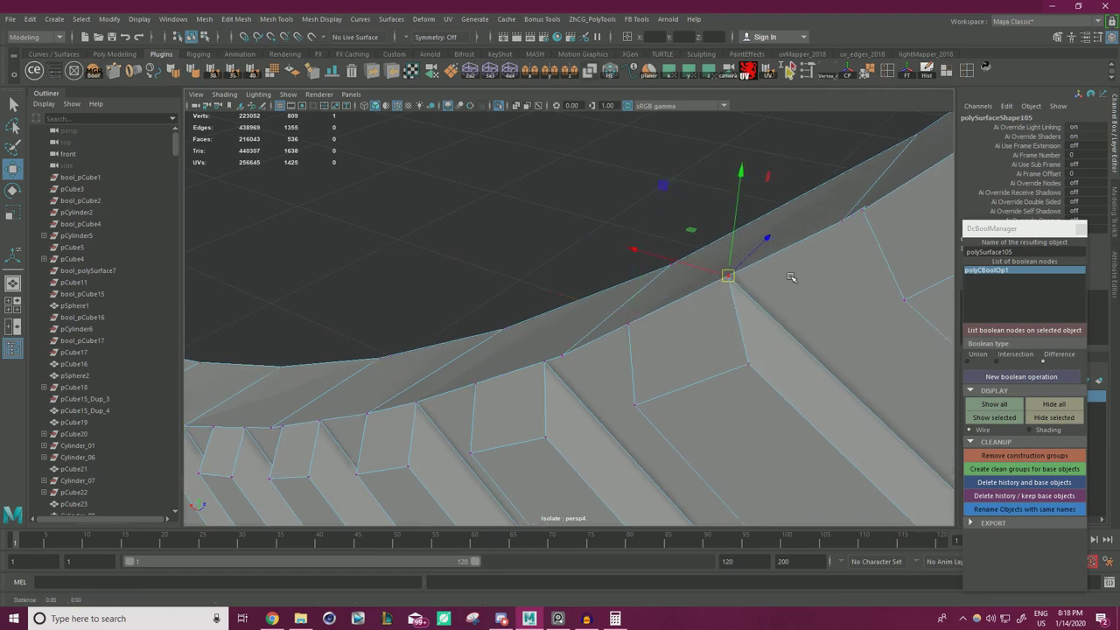
left_click_drag(790, 277, 778, 337, "alt")
key("v")
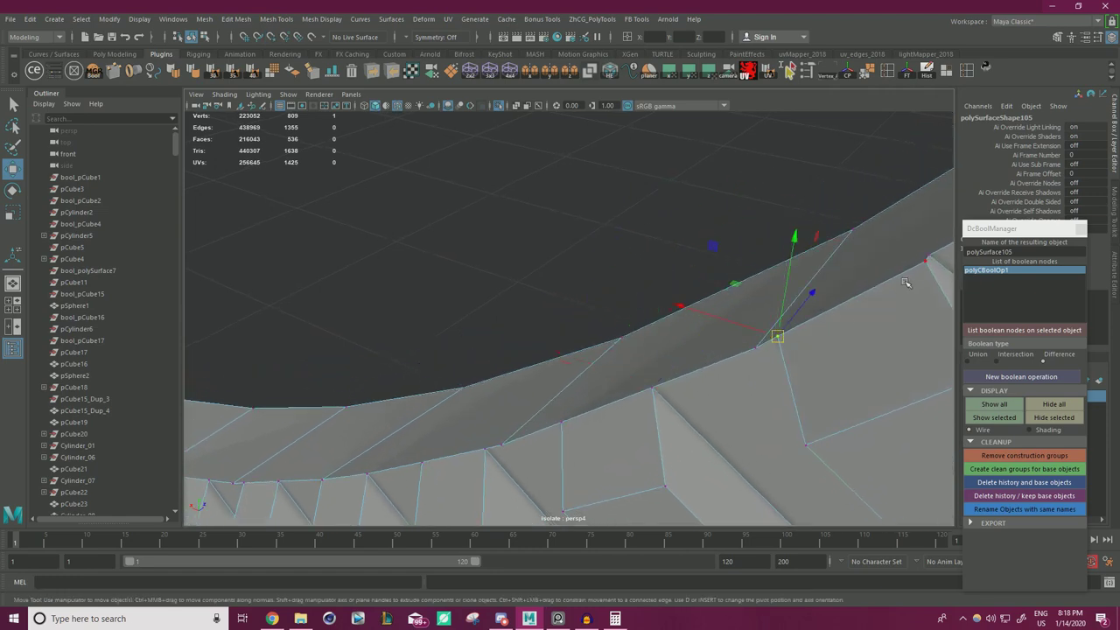
left_click_drag(923, 265, 930, 255)
- Snap the following tooth's doubled lower and upper rim vertices onto its corners, working from the opposite side of the ring
right_click_drag(870, 280, 709, 289, "alt")
left_click_drag(710, 290, 862, 273, "alt")
middle_click_drag(862, 273, 700, 335, "alt")
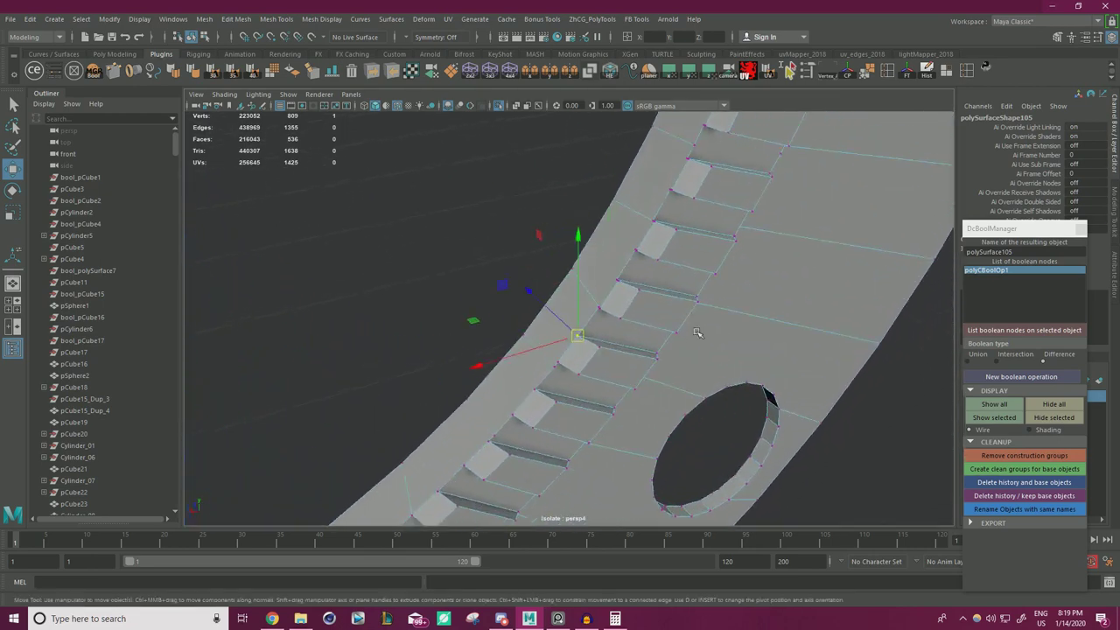
right_click_drag(700, 335, 718, 320, "alt")
middle_click_drag(718, 320, 621, 302, "alt")
left_click(571, 269)
key("v")
left_click_drag(568, 268, 564, 264)
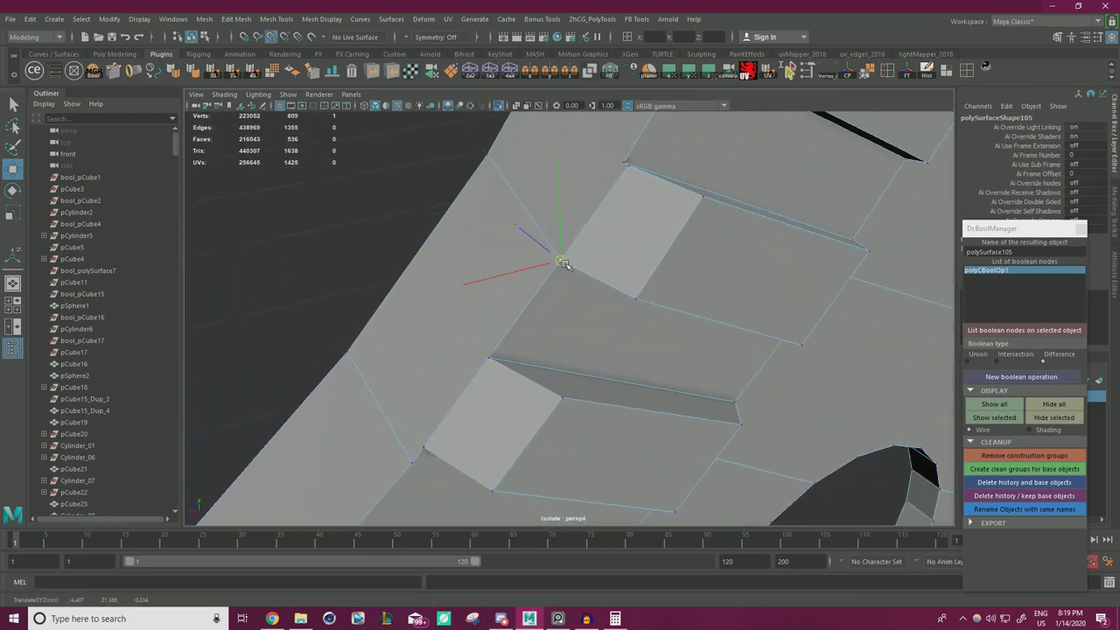
left_click(628, 165)
key("v")
left_click_drag(629, 165, 623, 162)
- Snap the next tooth's doubled lower and upper rim vertices onto its corners
middle_click_drag(654, 175, 631, 240, "alt")
left_click(627, 236)
left_click(674, 137)
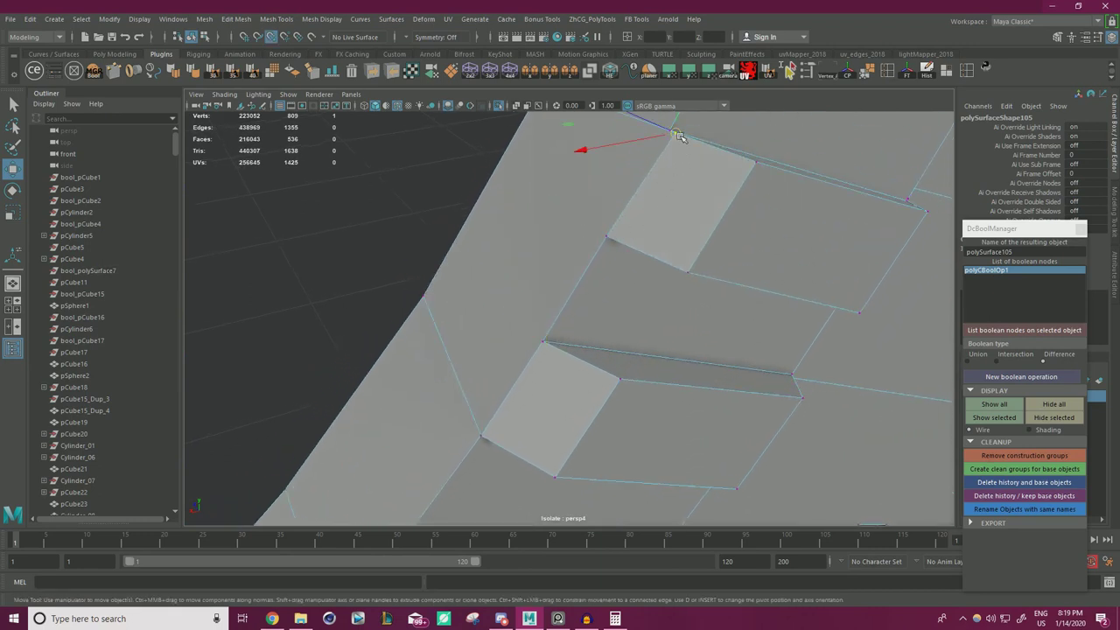
- Snap the two doubled rim vertices of the following tooth, just before the next crease vertex, onto its lower and upper corners
middle_click_drag(713, 143, 685, 221, "alt")
left_click(665, 235)
key("v")
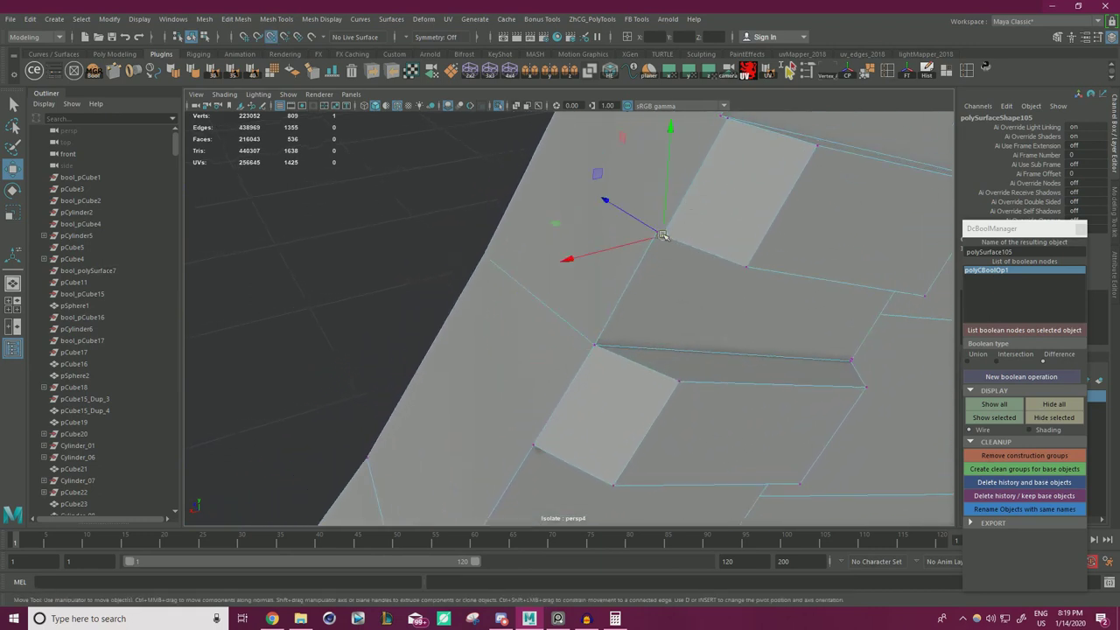
left_click_drag(664, 234, 668, 234)
middle_click_drag(729, 213, 724, 237, "alt")
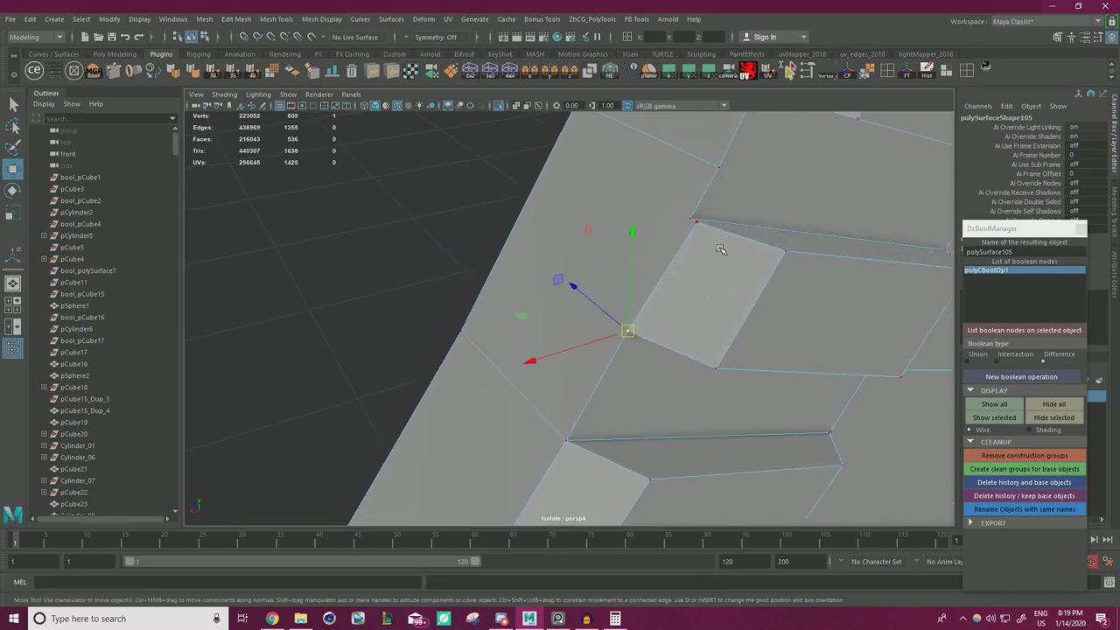
left_click(713, 246)
key("v")
left_click_drag(697, 223, 691, 218)
- Snap the doubled lower and upper rim vertices of the tooth just past the crease vertex onto its corners
middle_click_drag(745, 194, 717, 242, "alt")
left_click(718, 241)
key("v")
left_click_drag(699, 235, 692, 232)
middle_click_drag(752, 201, 734, 245, "alt")
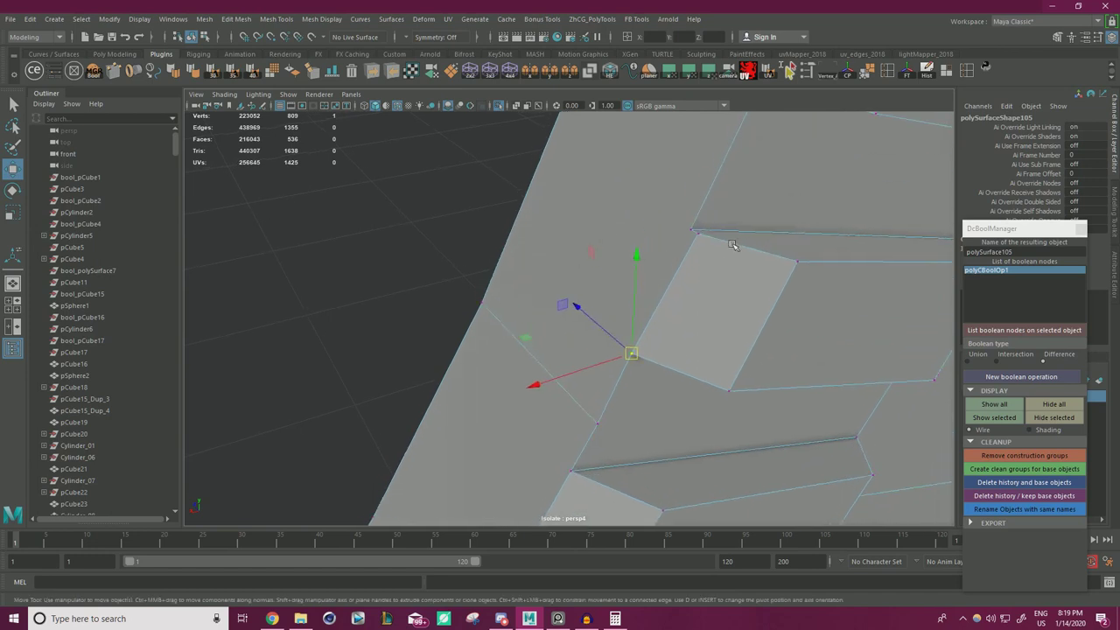
left_click(712, 253)
key("v")
left_click_drag(698, 236, 691, 157)
- Snap the next tooth's doubled vertices onto its lower rim corner, where the crease meets it, and its upper rim corner
scroll(711, 224, "down", 4)
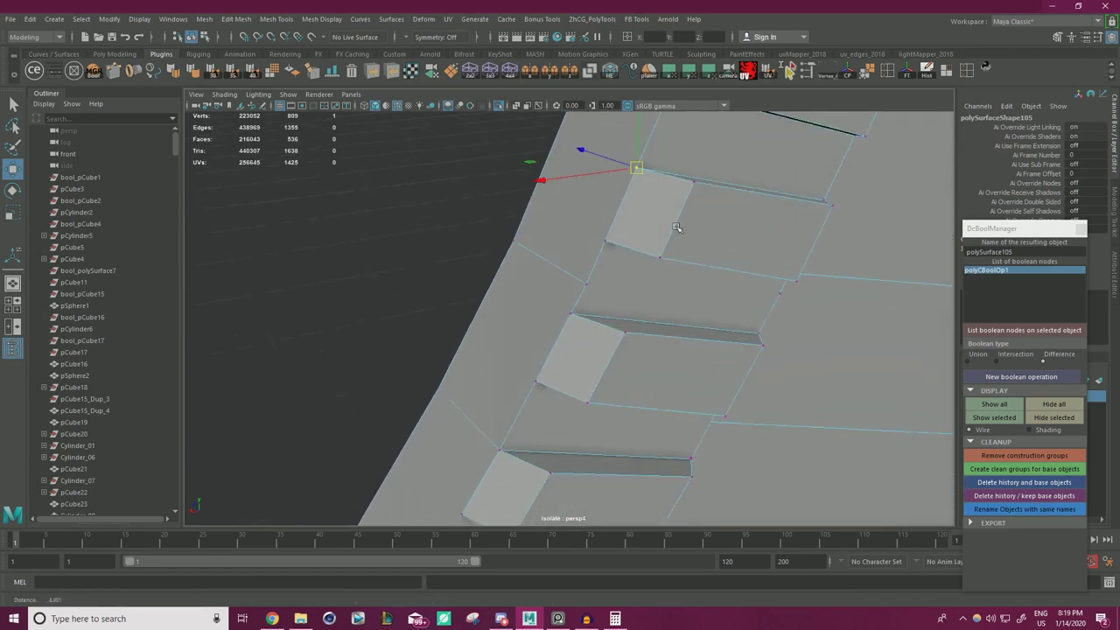
middle_click_drag(692, 158, 665, 285, "alt")
scroll(663, 288, "up", 3)
left_click(642, 304)
key("v")
left_click_drag(642, 304, 637, 298)
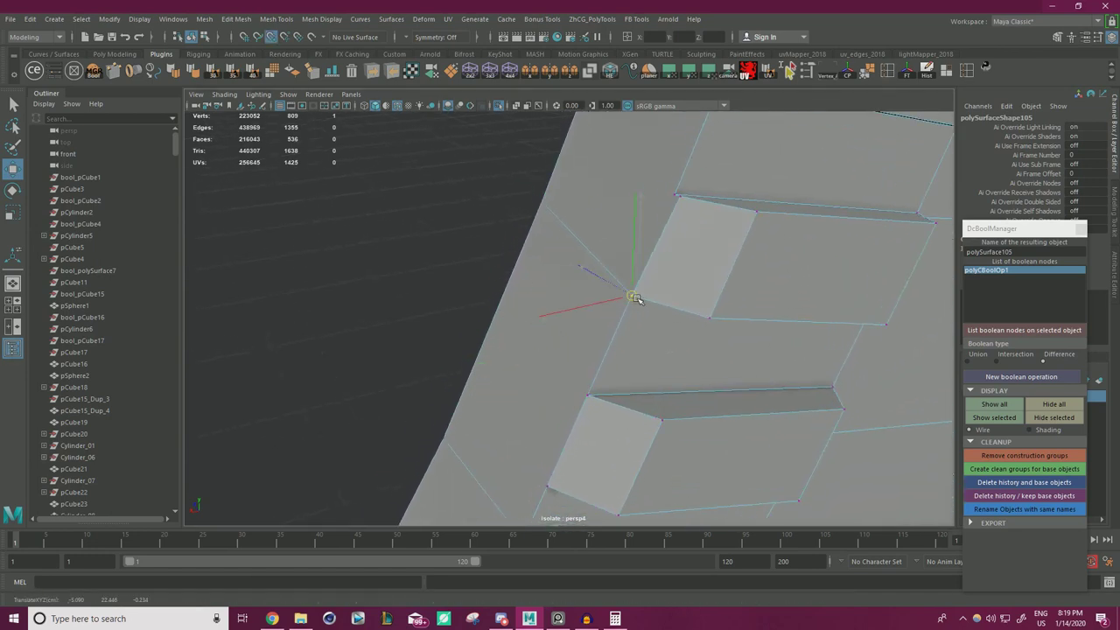
left_click(682, 198)
key("v")
left_click_drag(680, 197, 674, 194)
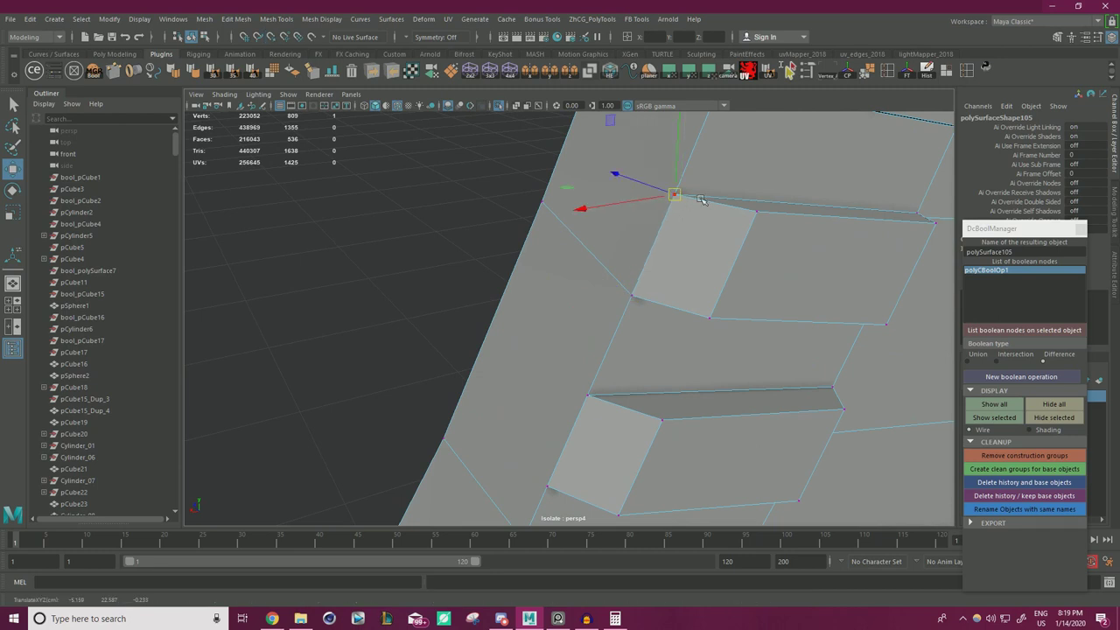
- Snap the next tooth's doubled lower and upper rim vertices onto its corners
scroll(692, 285, "up", 4)
scroll(662, 281, "down", 1)
scroll(662, 281, "down", 3)
middle_click_drag(687, 167, 654, 325, "alt")
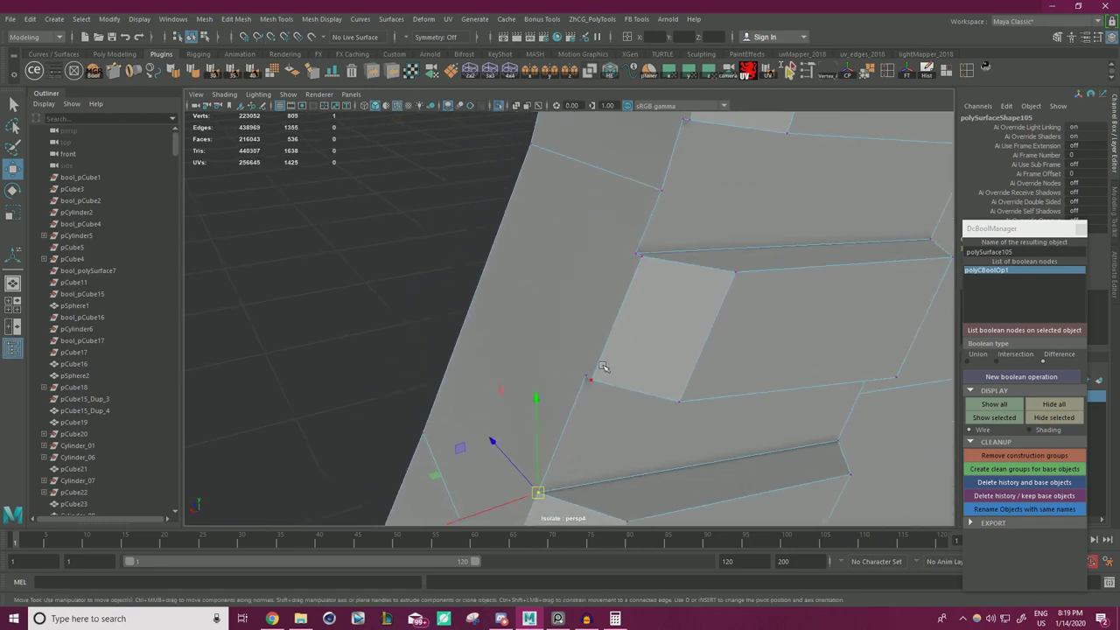
left_click(595, 380)
key("v")
left_click_drag(595, 383, 587, 377)
left_click(642, 256)
key("v")
left_click_drag(643, 258, 636, 254)
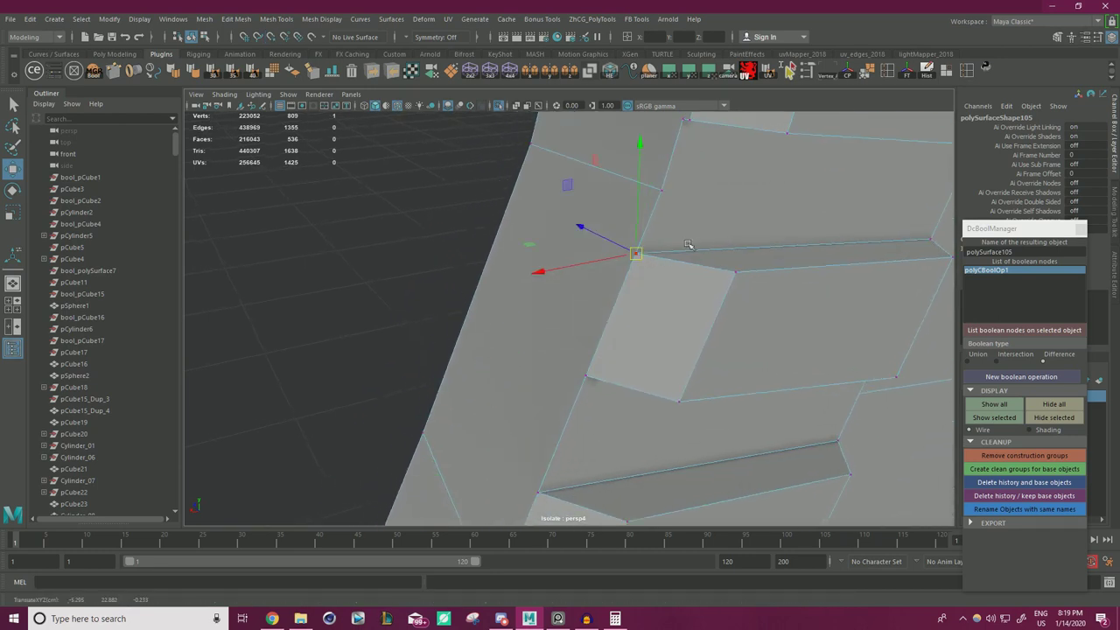
- Snap the two doubled rim vertices of the tooth just above the crease vertex onto its lower and upper corners
middle_click_drag(707, 162, 667, 302, "alt")
left_click(635, 281)
key("v")
left_click_drag(636, 283, 631, 284)
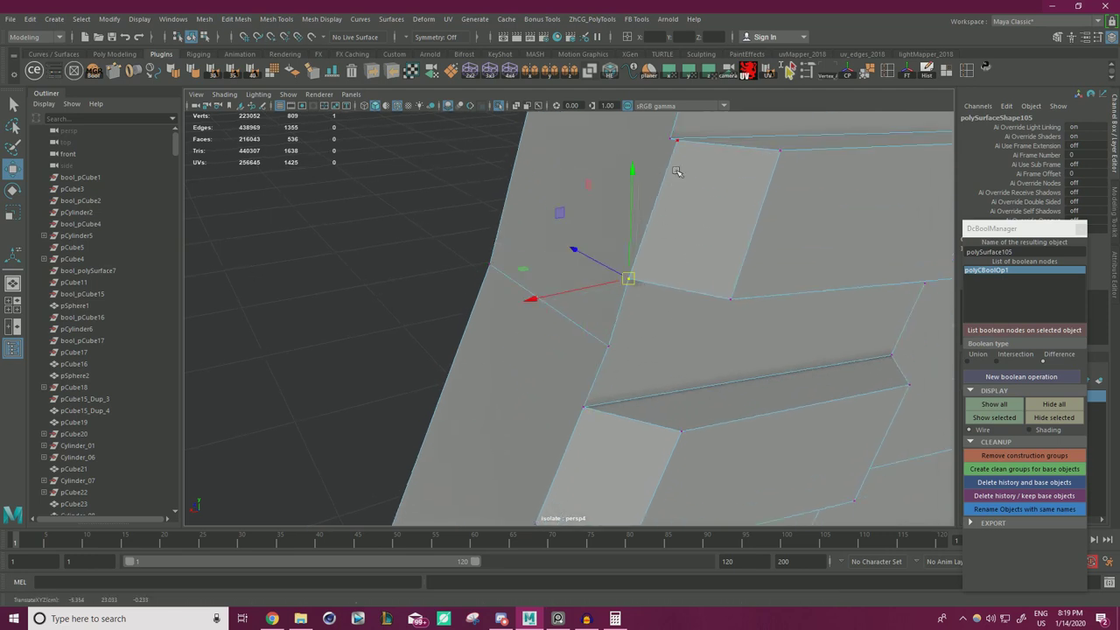
left_click(678, 142)
key("v")
left_click_drag(677, 141, 670, 137)
middle_click_drag(710, 151, 649, 411, "alt")
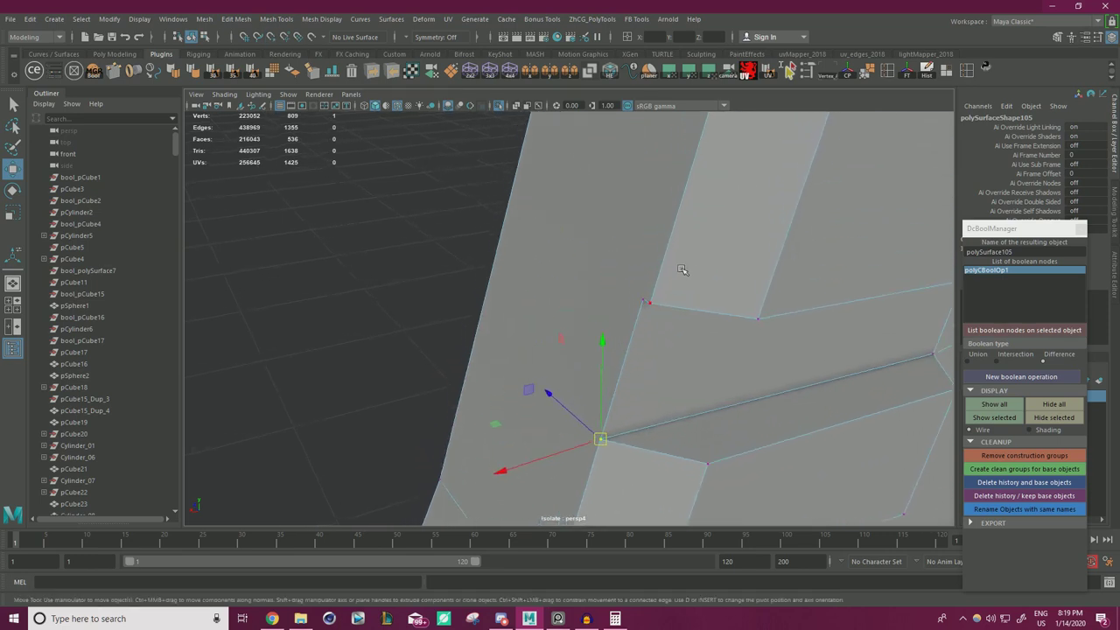
- Snap the last tooth's doubled lower rim vertex onto its corner at the end of the arc
left_click(650, 303)
key("v")
left_click_drag(651, 304, 644, 299)
scroll(670, 225, "down", 3)
middle_click_drag(670, 225, 675, 273, "alt")
scroll(675, 273, "up", 1)
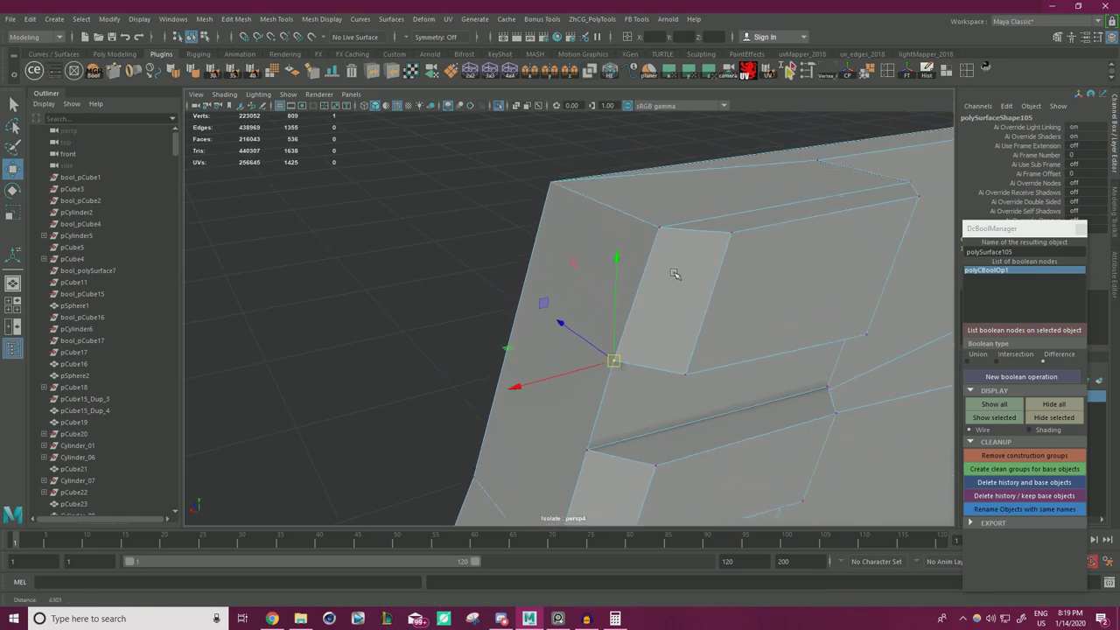
scroll(684, 278, "up", 3)
- Select all vertices of polySurface105 and merge the coincident ones
scroll(615, 272, "down", 10)
left_click_drag(615, 272, 481, 286, "alt")
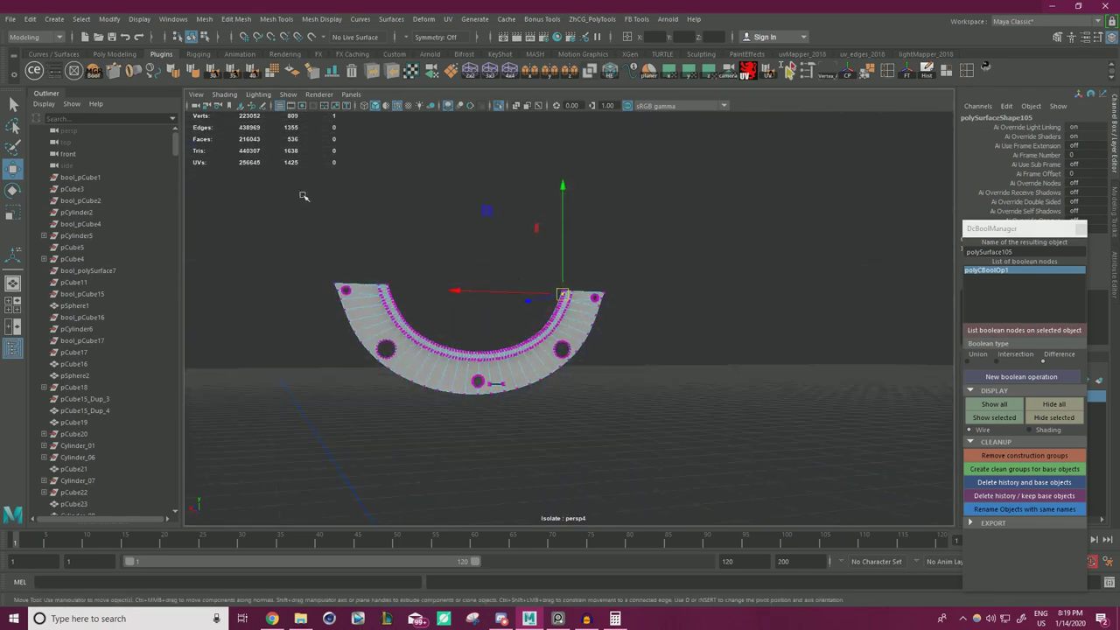
left_click_drag(303, 196, 731, 401)
right_click_drag(644, 239, 689, 181, "shift")
scroll(672, 312, "up", 7)
left_click_drag(508, 274, 642, 245, "alt")
scroll(562, 277, "down", 5)
middle_click_drag(562, 278, 678, 280, "alt")
scroll(580, 310, "up", 5)
left_click_drag(414, 269, 427, 263)
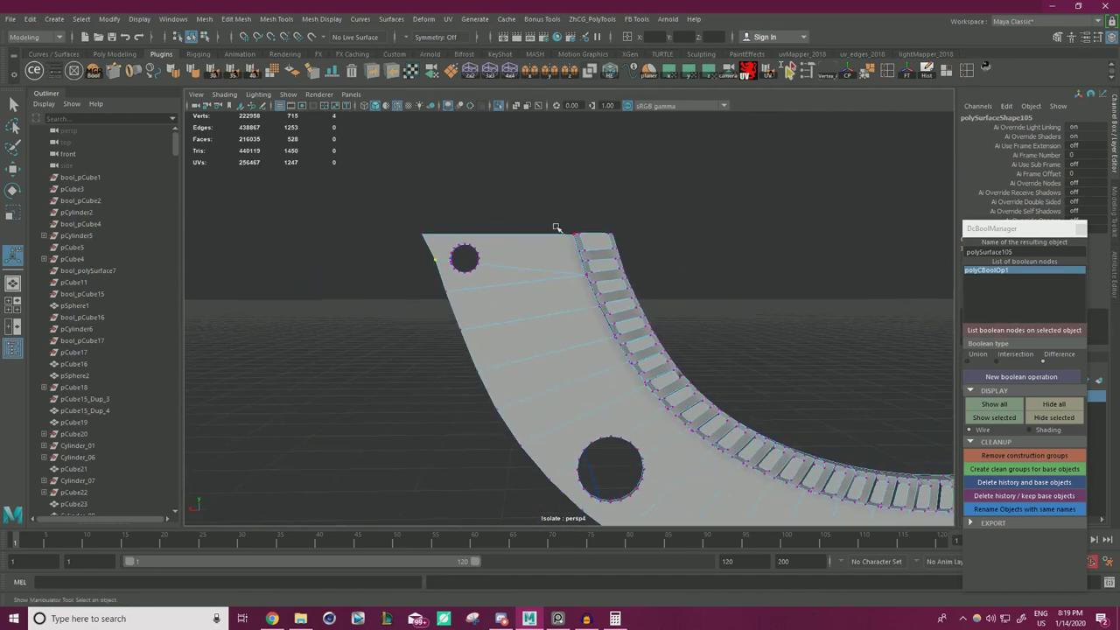
- Show the full model again, select polySurface105 together with the outer arc plate, and switch both to vertex editing
key("q")
right_click_drag(545, 235, 601, 207)
left_click(498, 105)
scroll(466, 231, "up", 1)
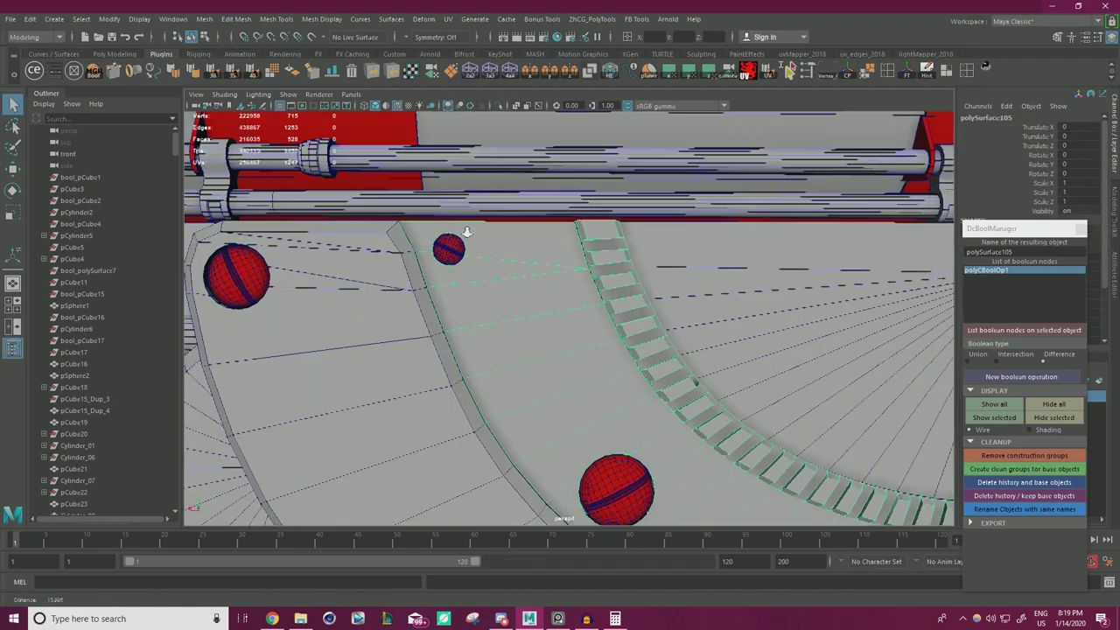
scroll(411, 258, "down", 2)
left_click(404, 290)
left_click(495, 290, "shift")
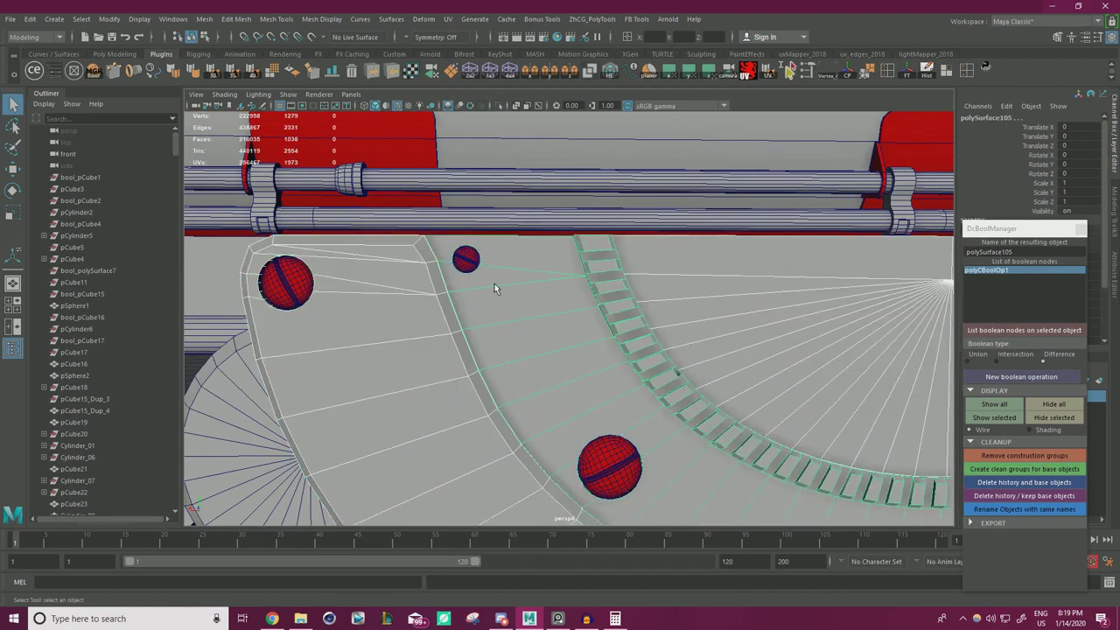
key("w")
scroll(427, 310, "down", 3)
middle_click_drag(346, 367, 446, 316, "alt")
right_click_drag(299, 335, 244, 283)
scroll(492, 227, "up", 5)
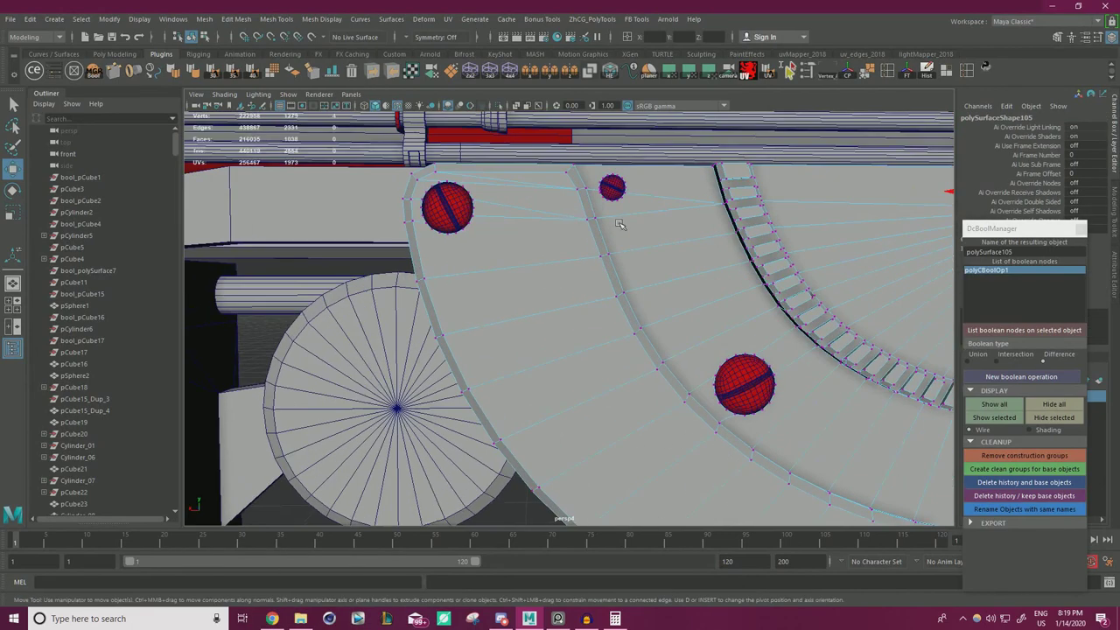
- Scale the outer plate's inner-rim vertices beside the small screws at both ends slightly outward along the horizontal axis
left_click_drag(537, 202, 539, 202)
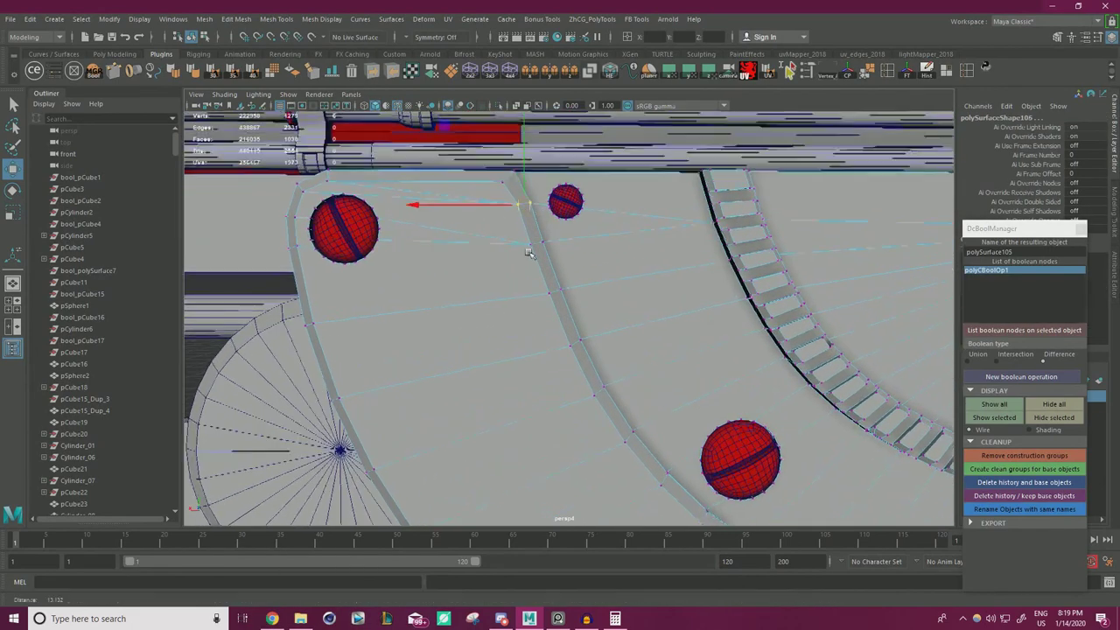
scroll(578, 252, "down", 5)
middle_click_drag(604, 250, 483, 262, "alt")
scroll(574, 285, "up", 5)
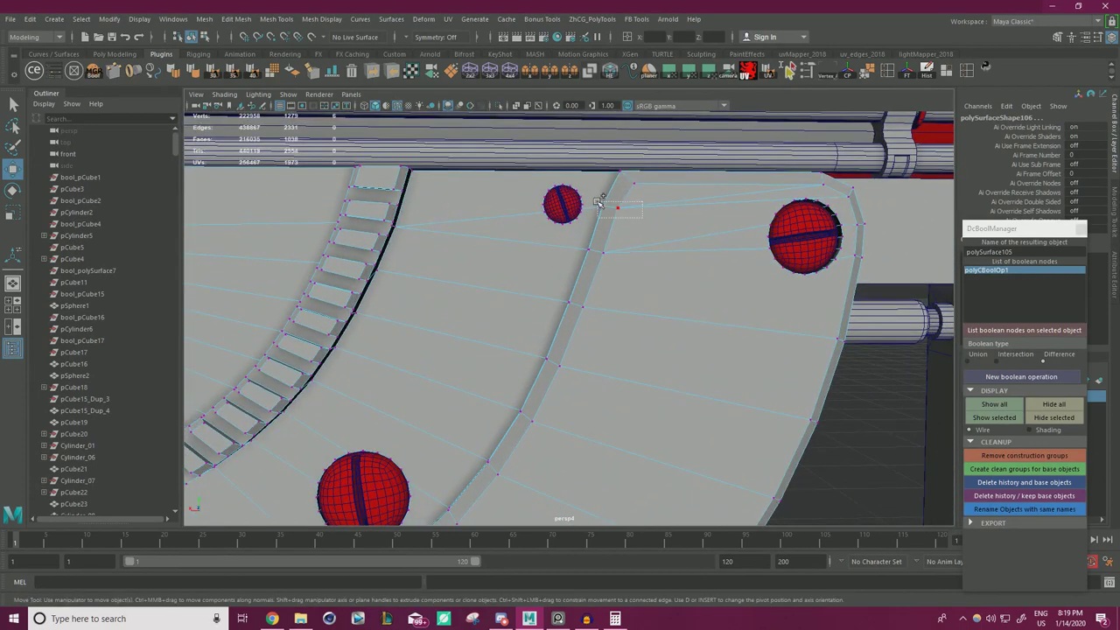
key("r")
scroll(611, 269, "down", 5)
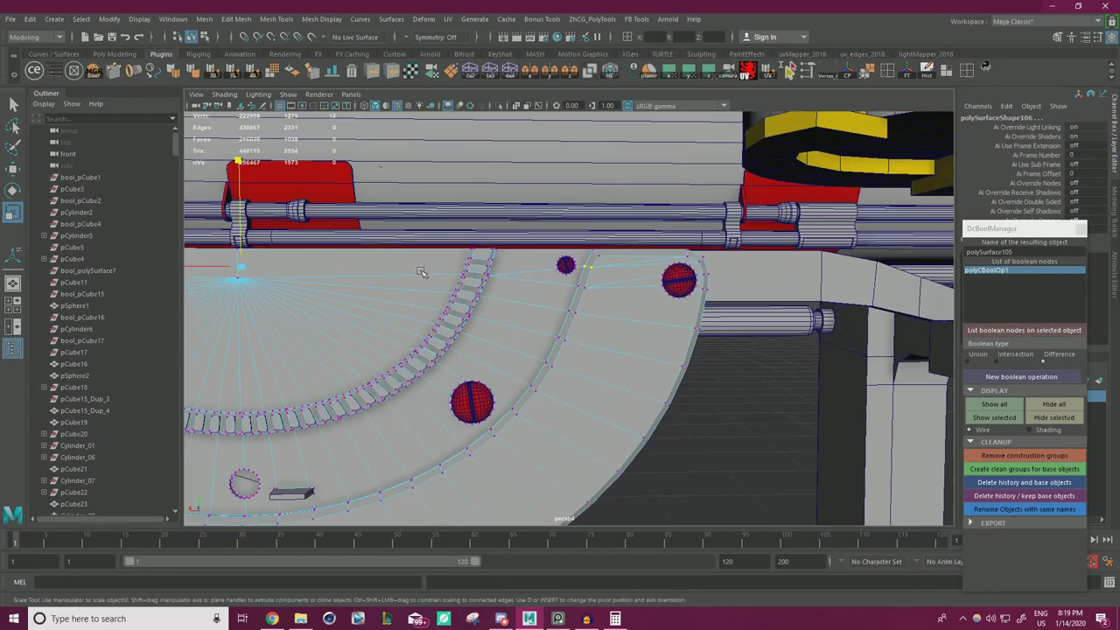
middle_click_drag(423, 272, 813, 271, "alt")
scroll(743, 269, "up", 1)
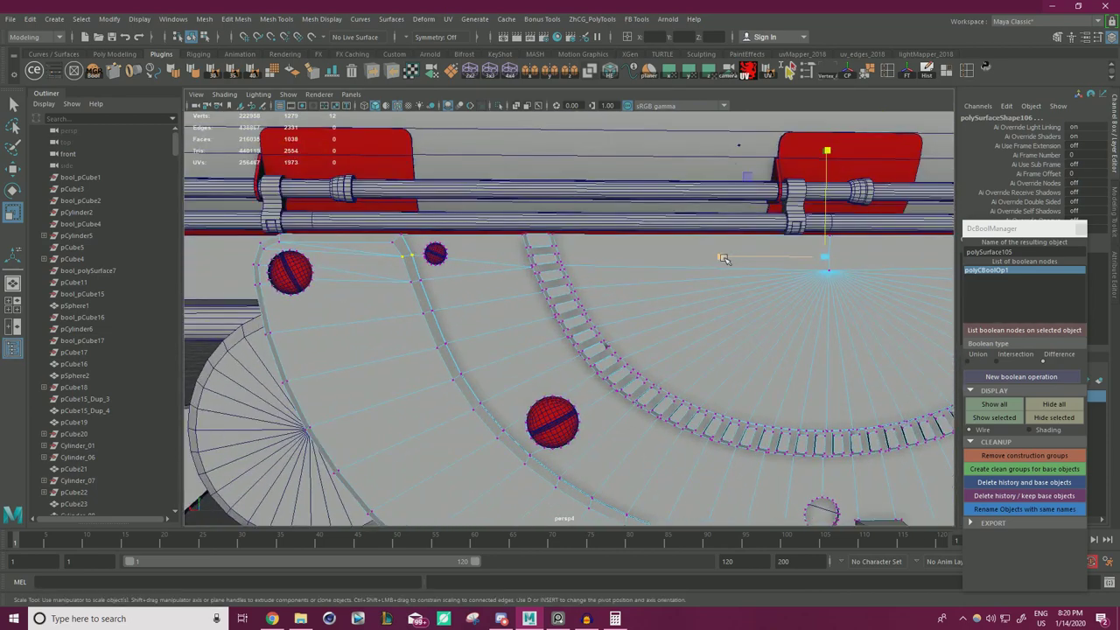
left_click_drag(724, 258, 722, 258)
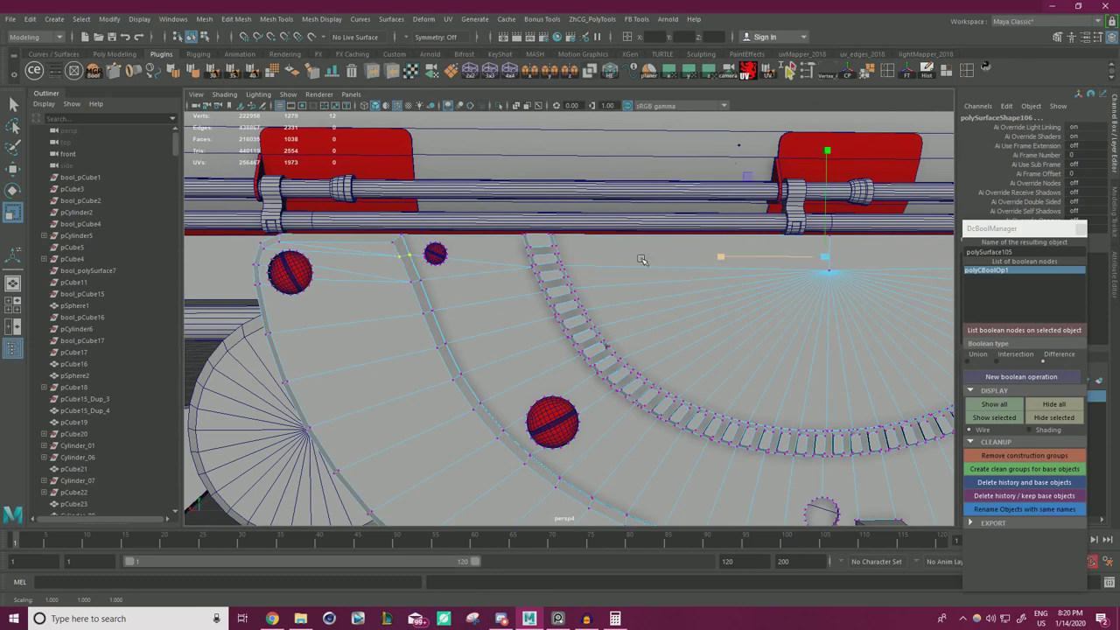
- Scale the upper corner vertices of the outer plate's inner rim at both ends slightly inward along the horizontal axis
left_click_drag(386, 248, 405, 237)
scroll(642, 245, "down", 2)
middle_click_drag(910, 249, 490, 259, "alt")
scroll(643, 258, "up", 3)
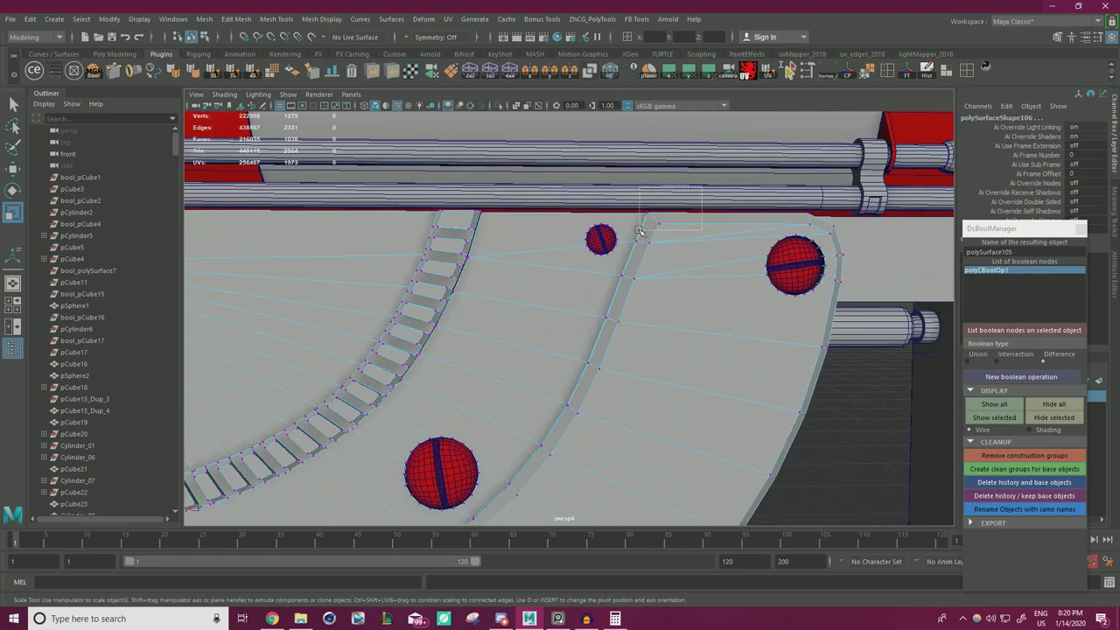
left_click_drag(640, 231, 638, 232, "shift")
scroll(630, 234, "down", 3)
middle_click_drag(509, 238, 980, 247, "alt")
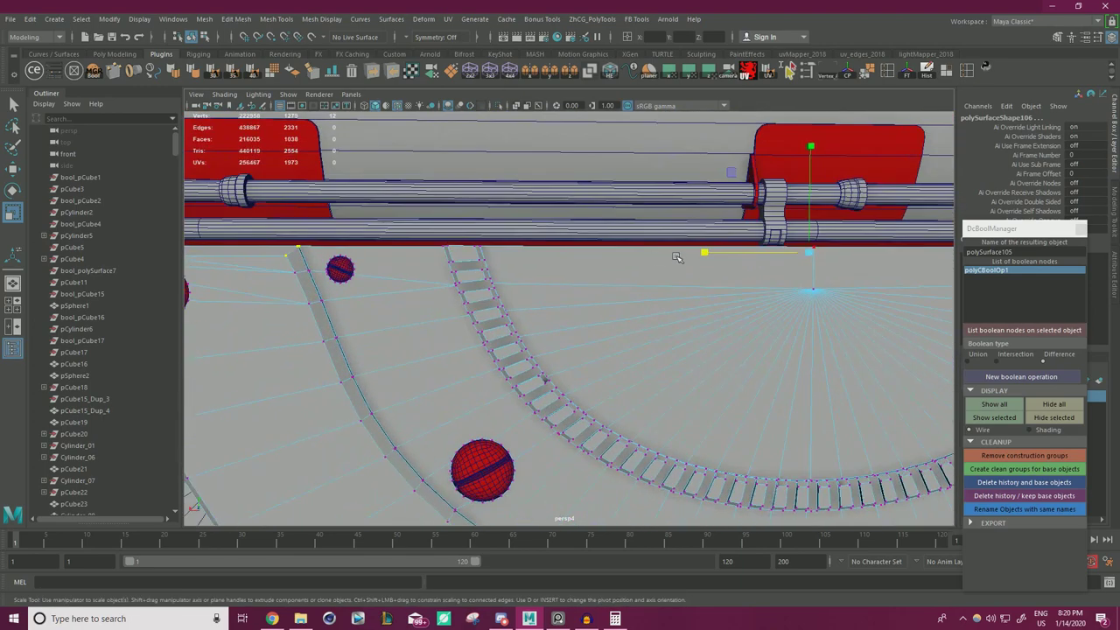
left_click_drag(705, 252, 705, 252)
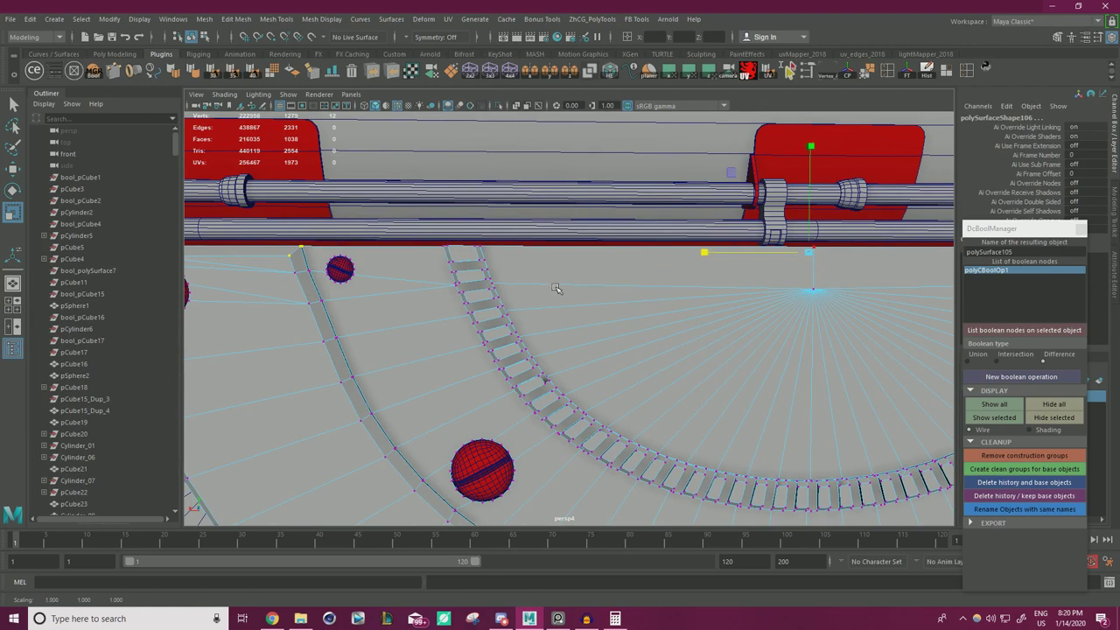
- Scale the inner-rim vertices just below the small screws on both ends horizontally, then lower them slightly
left_click_drag(291, 312, 346, 296)
scroll(463, 288, "down", 3)
middle_click_drag(910, 271, 554, 246, "alt")
left_click_drag(627, 276, 682, 287, "alt")
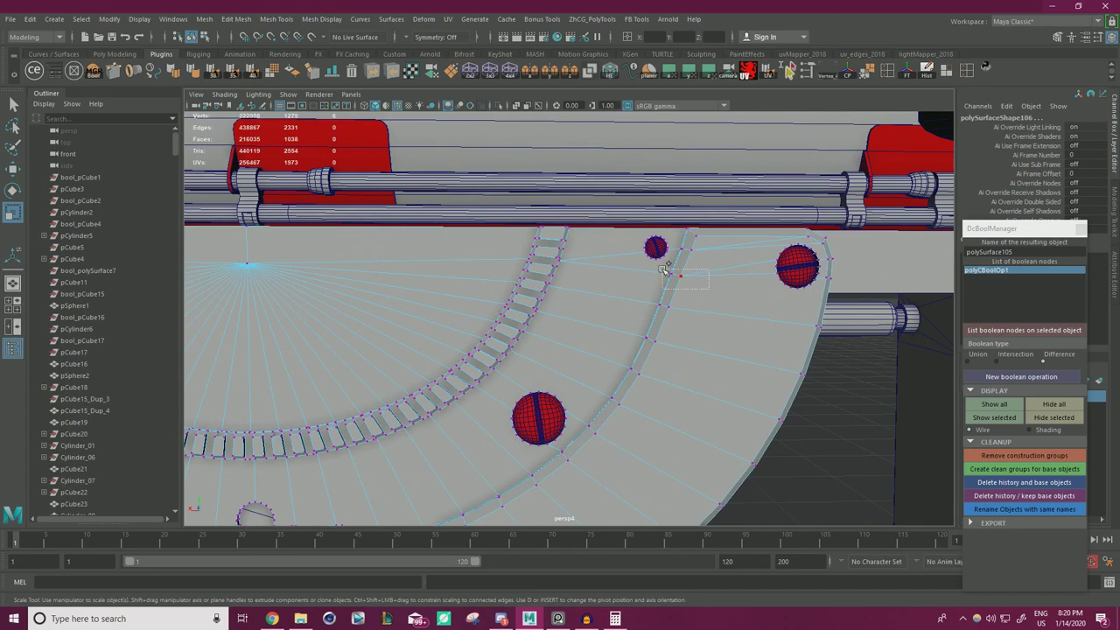
middle_click_drag(450, 262, 666, 270, "alt")
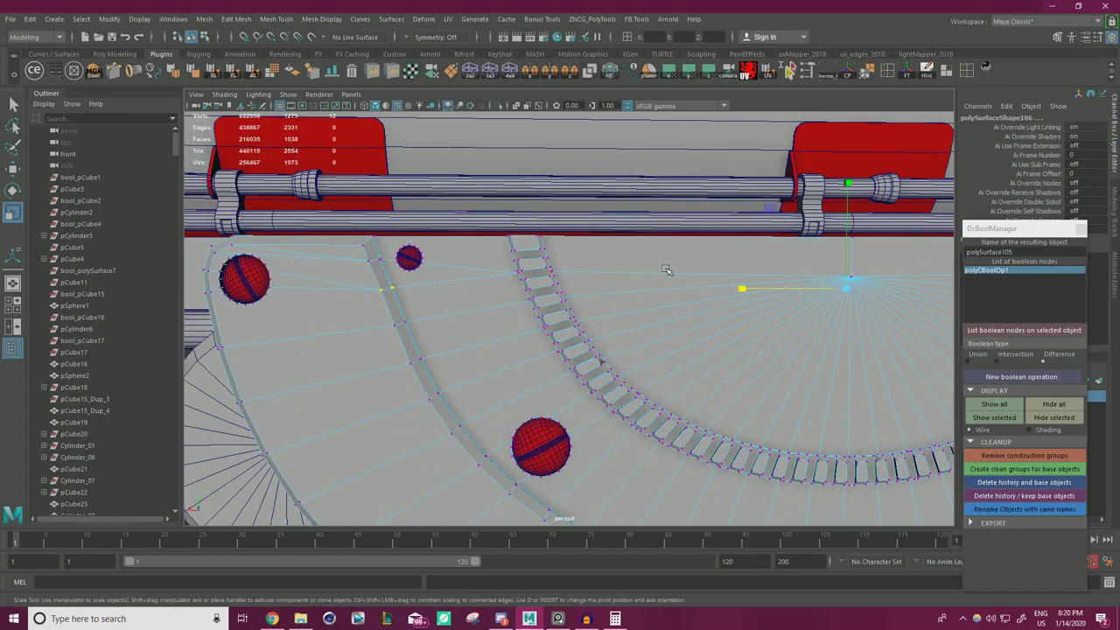
left_click_drag(742, 291, 740, 289)
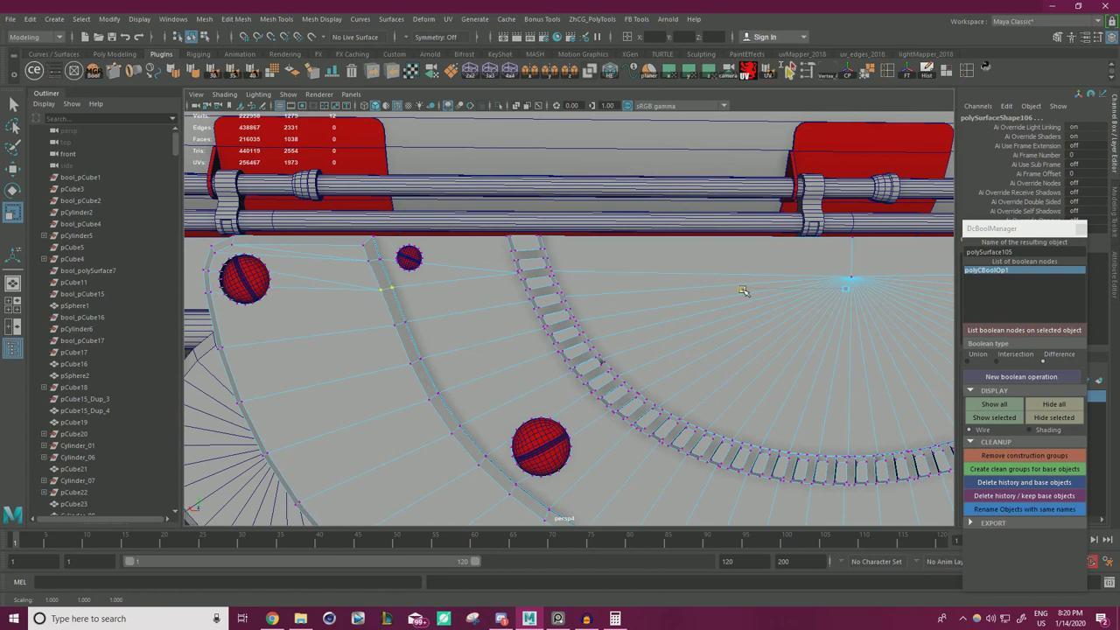
key("w")
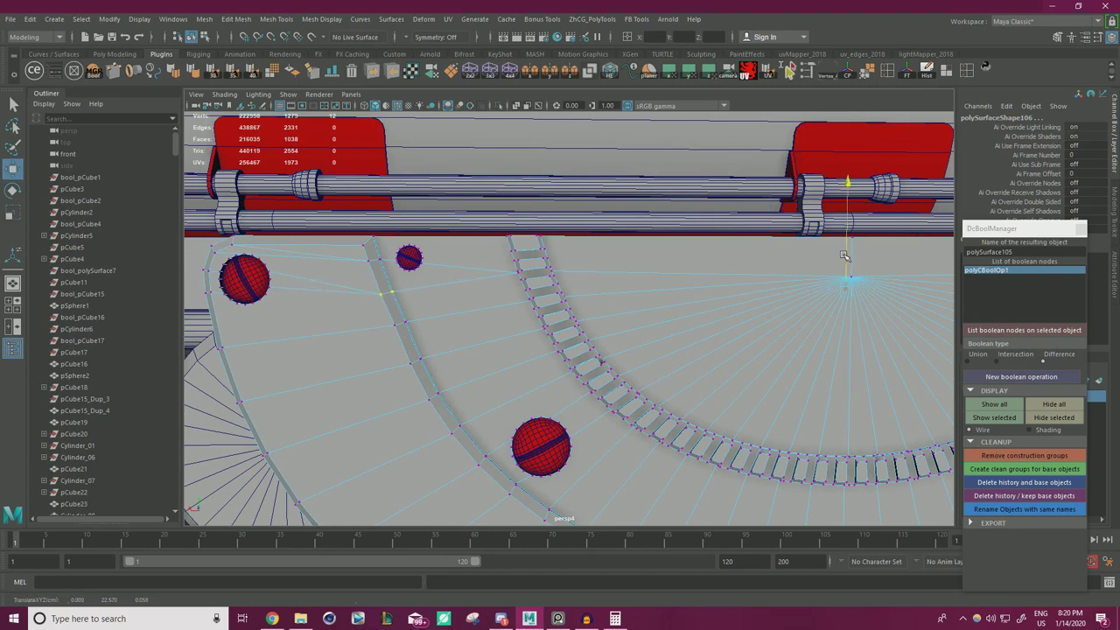
- Return both arc pieces to object mode and clear the selection
right_click_drag(582, 251, 412, 247, "alt")
left_click_drag(412, 247, 647, 241, "alt")
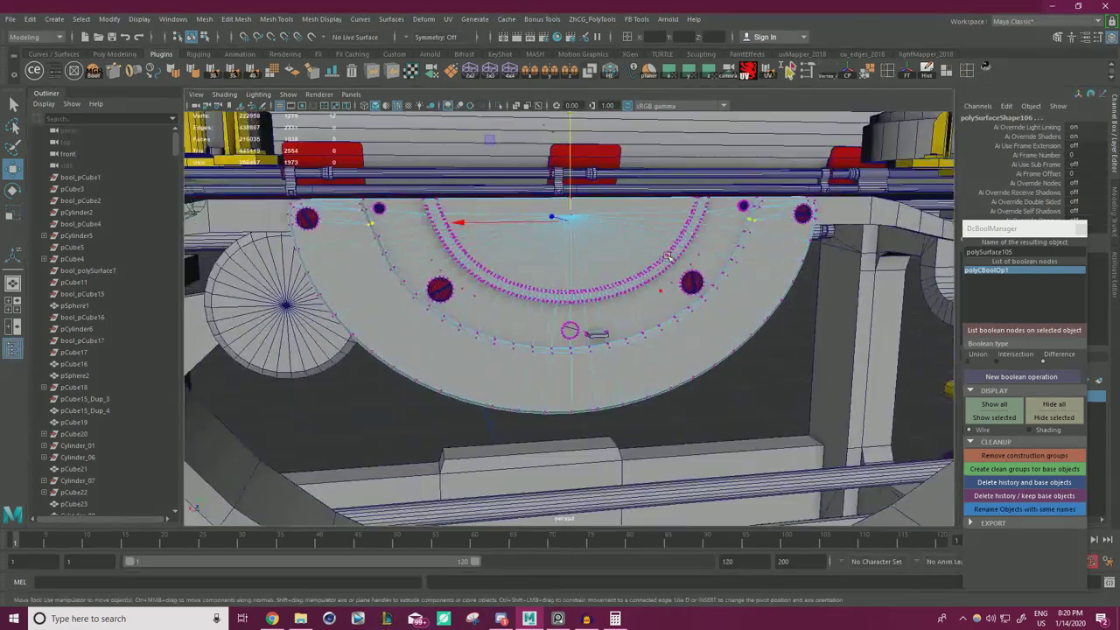
right_click(664, 234)
left_click(770, 350)
left_click_drag(770, 350, 713, 328, "alt")
right_click_drag(713, 328, 623, 248, "alt")
left_click(652, 293)
left_click(710, 349)
left_click_drag(712, 347, 633, 321, "alt")
scroll(625, 317, "up", 2)
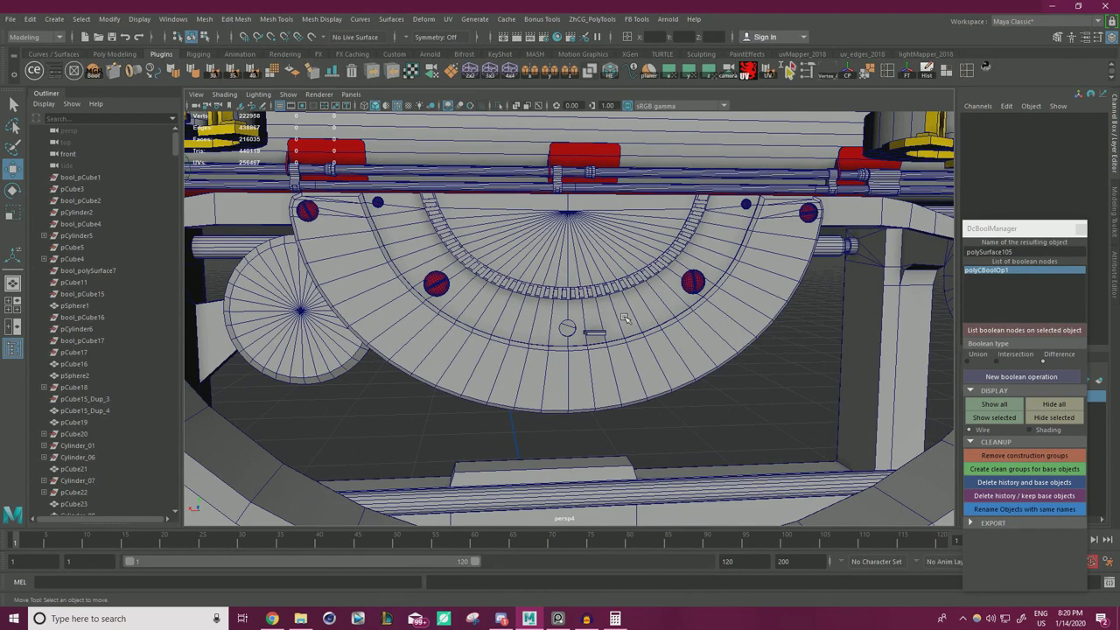
- Examine the typewriter reference photo's slotted arc and compare it with the modelled arc plates
right_click_drag(0, 394, 450, 298)
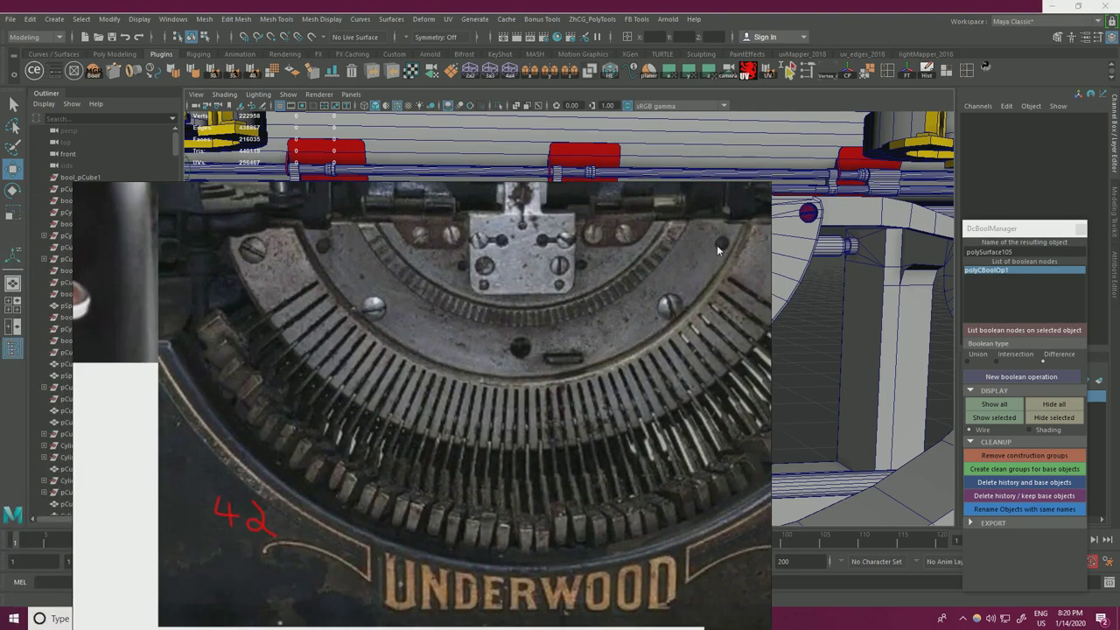
middle_click_drag(620, 333, 520, 338)
scroll(521, 339, "down", 2)
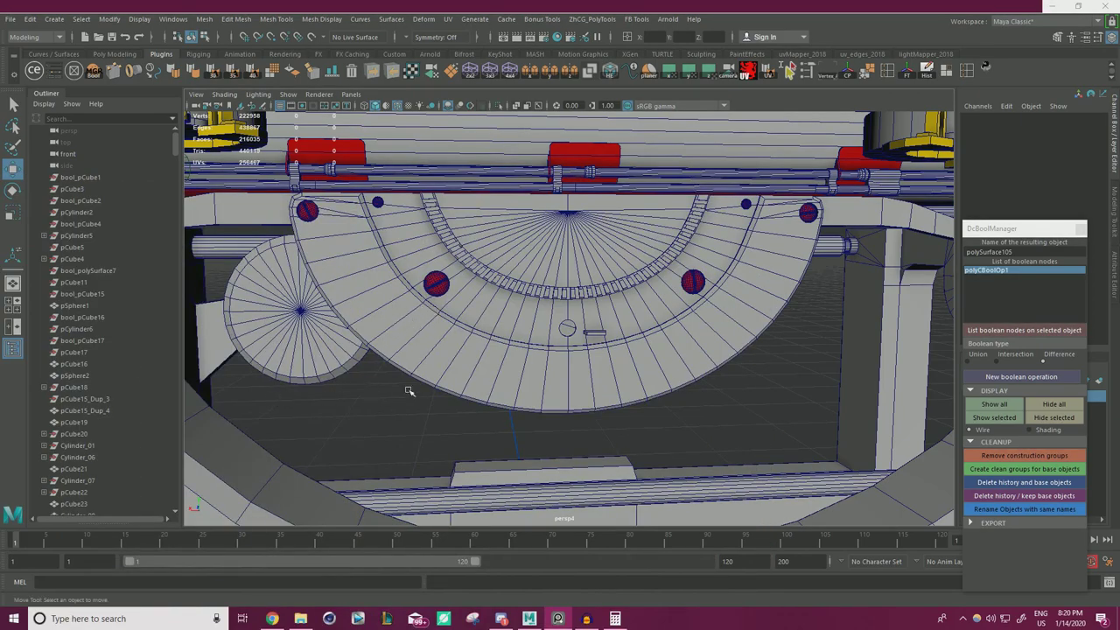
left_click_drag(644, 347, 613, 344, "alt")
scroll(542, 367, "up", 5)
middle_click_drag(765, 267, 653, 324, "alt")
mouse_move(654, 323)
left_mouse_down("alt")
mouse_move(664, 299)
mouse_move(658, 317)
left_mouse_up("alt")
scroll(600, 299, "down", 2)
scroll(629, 324, "up", 8)
scroll(630, 325, "down", 8)
middle_click_drag(685, 264, 672, 298, "alt")
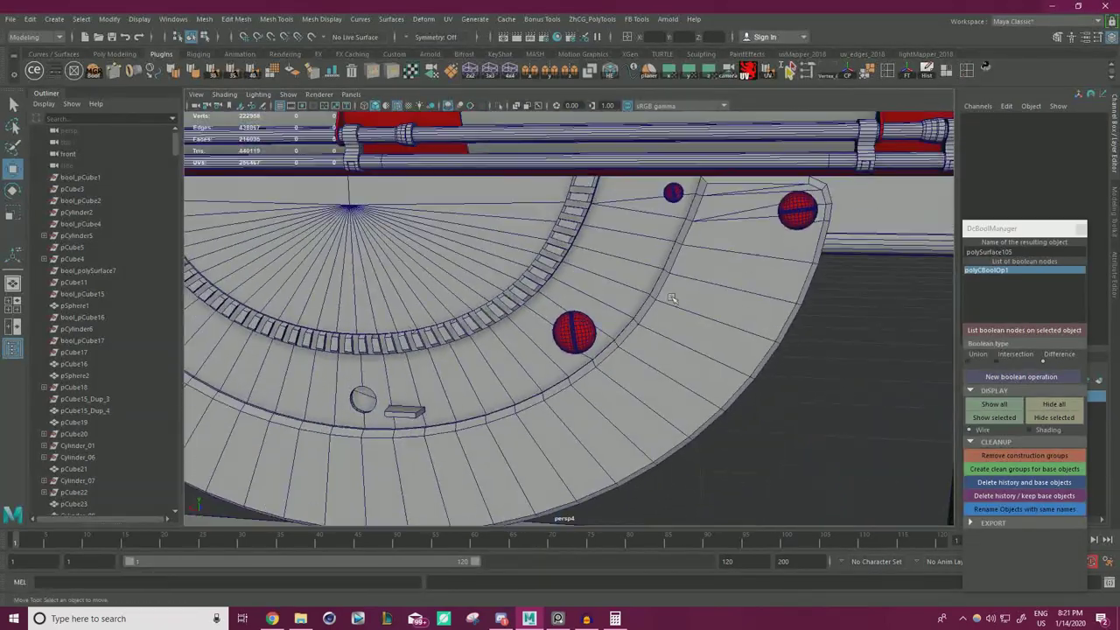
- Try to select the narrow face loop along the inner rim of the outer arc plate
left_click(741, 217)
right_click_drag(728, 199, 722, 231)
left_click_drag(712, 240, 694, 264, "alt")
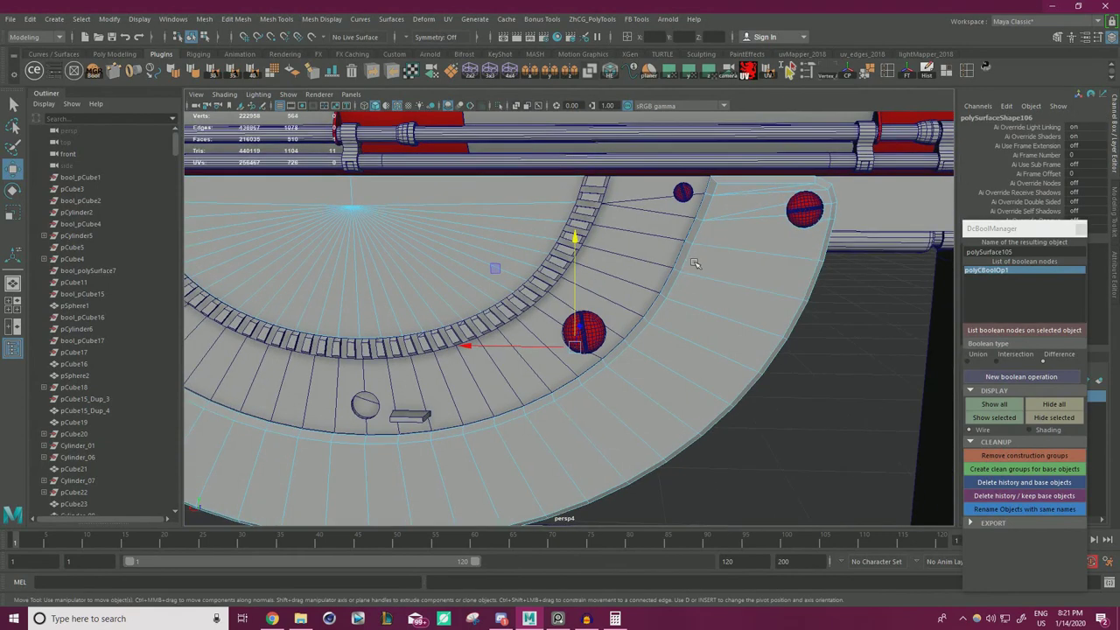
left_click(679, 263)
left_click(669, 282)
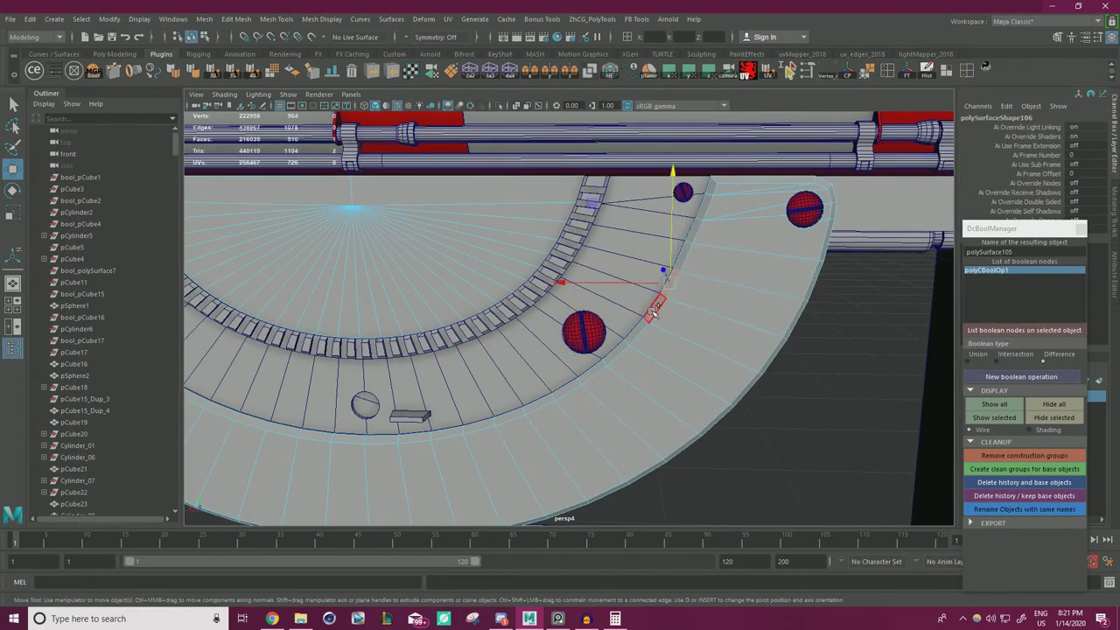
double_click(656, 305, "shift")
left_click_drag(723, 307, 737, 296, "alt")
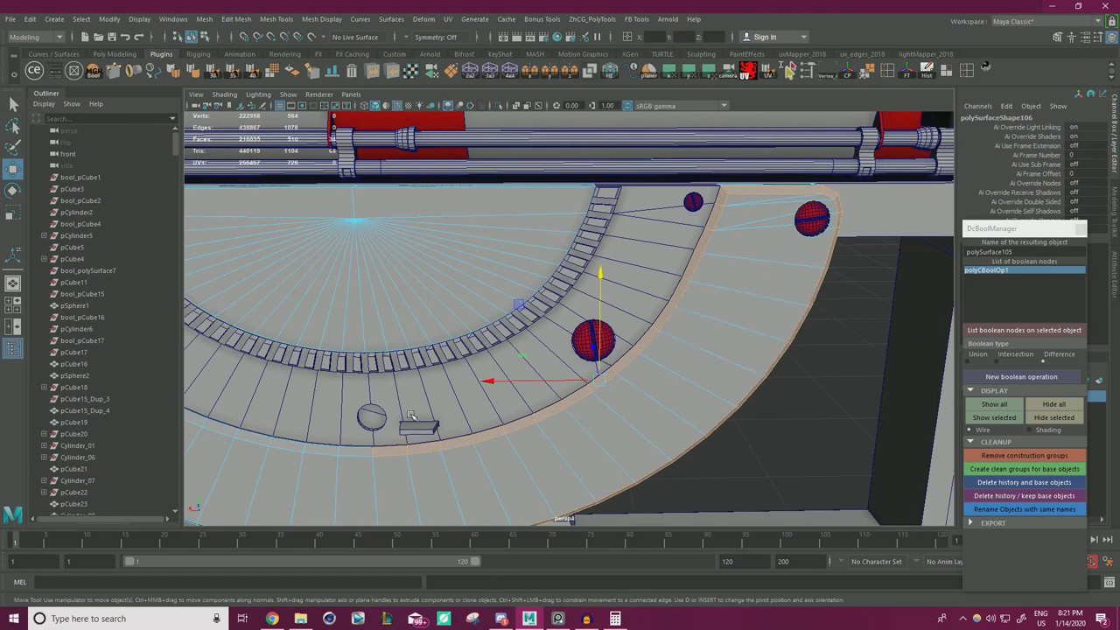
- Select all vertices of the outer arc plate and merge them with a 0.0001 distance threshold
middle_click_drag(412, 416, 556, 260, "alt")
right_click_drag(481, 335, 427, 284)
scroll(555, 300, "down", 10)
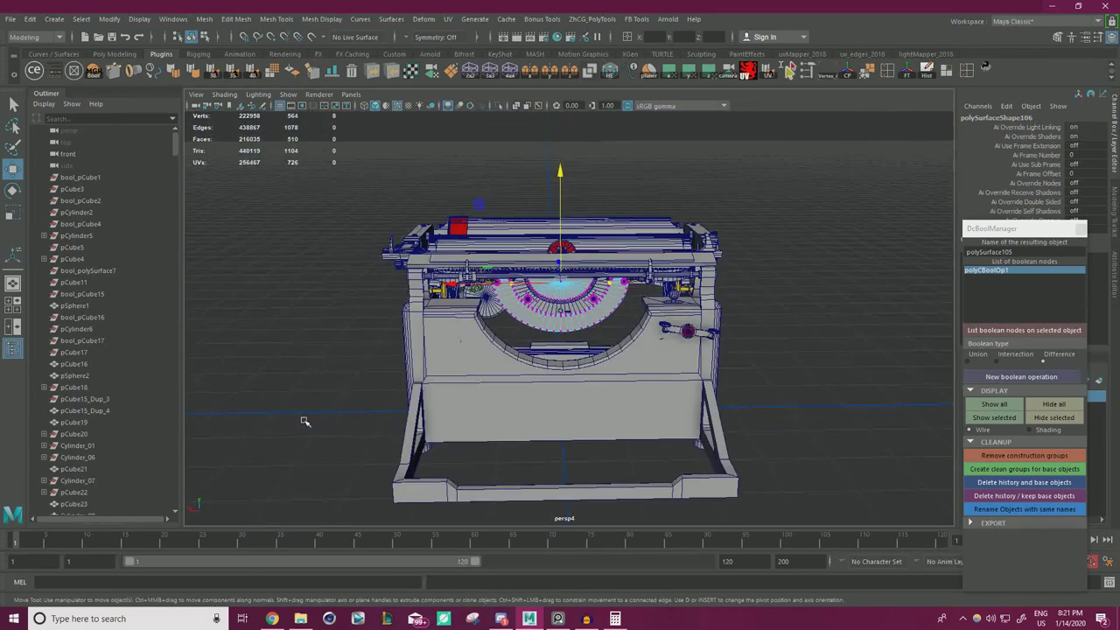
left_click_drag(258, 417, 789, 208)
right_click_drag(788, 207, 845, 153, "shift")
- Bring up the typewriter reference photo and place it beside the arc model for comparison
key("alt+Tab")
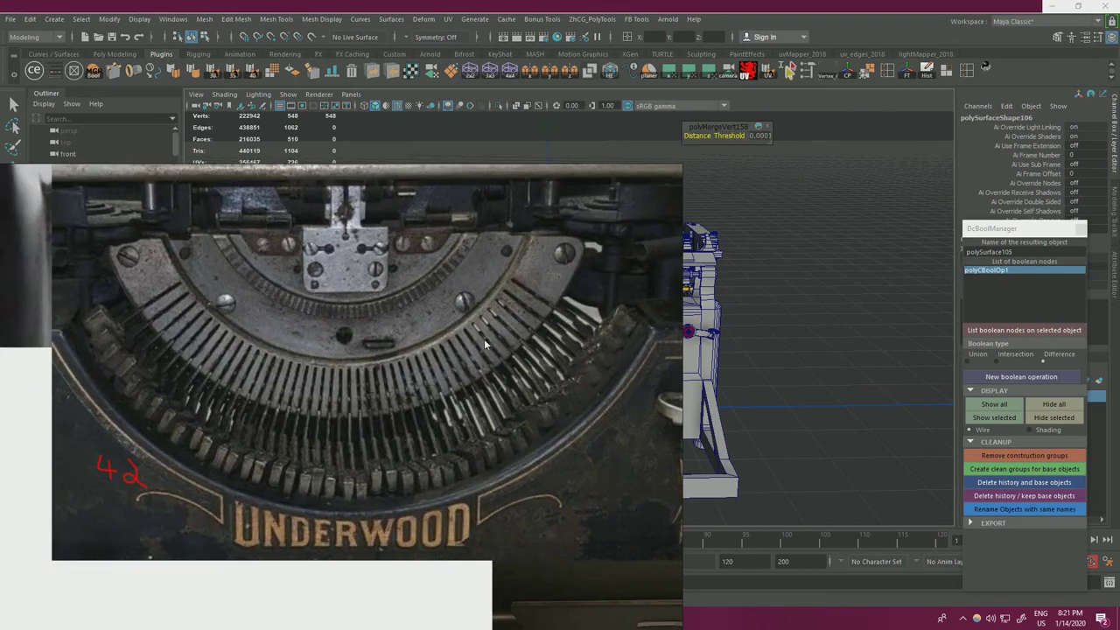
right_click_drag(517, 299, 167, 582)
right_click_drag(838, 314, 667, 275, "alt")
- Select the run of broad front faces along the outer arc plate in face mode
right_click_drag(733, 253, 733, 296)
left_click(787, 274)
left_click(730, 254)
left_click(748, 224)
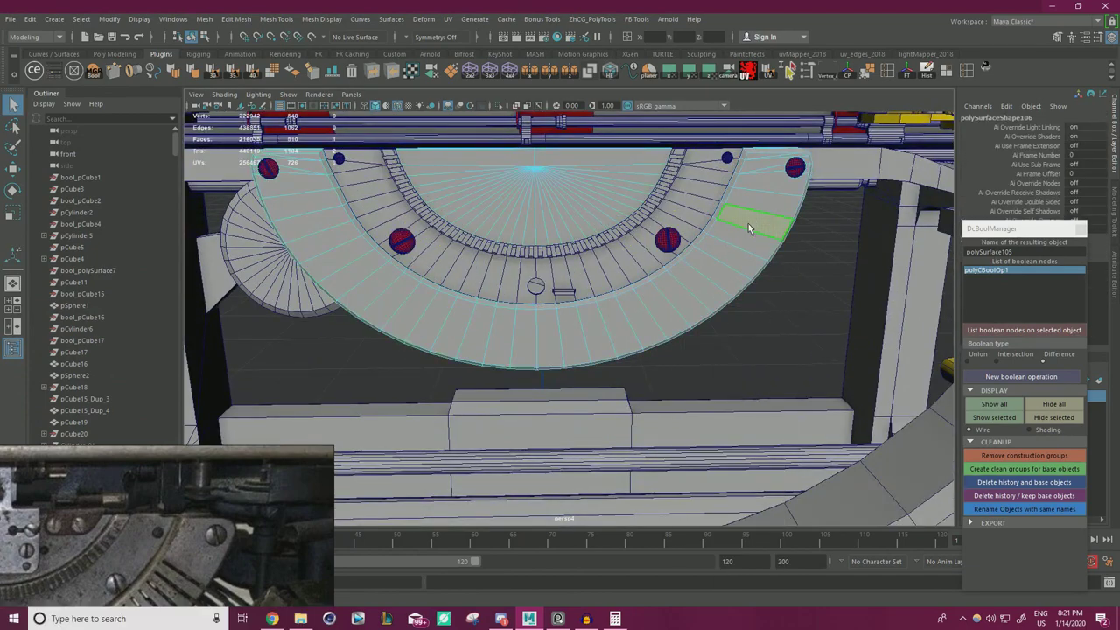
double_click(301, 205, "shift")
key("w")
- Add the front faces around the end screw, at the gear-side end of the outer arc plate, to the face selection
middle_click_drag(391, 215, 575, 293, "alt")
scroll(610, 280, "up", 7)
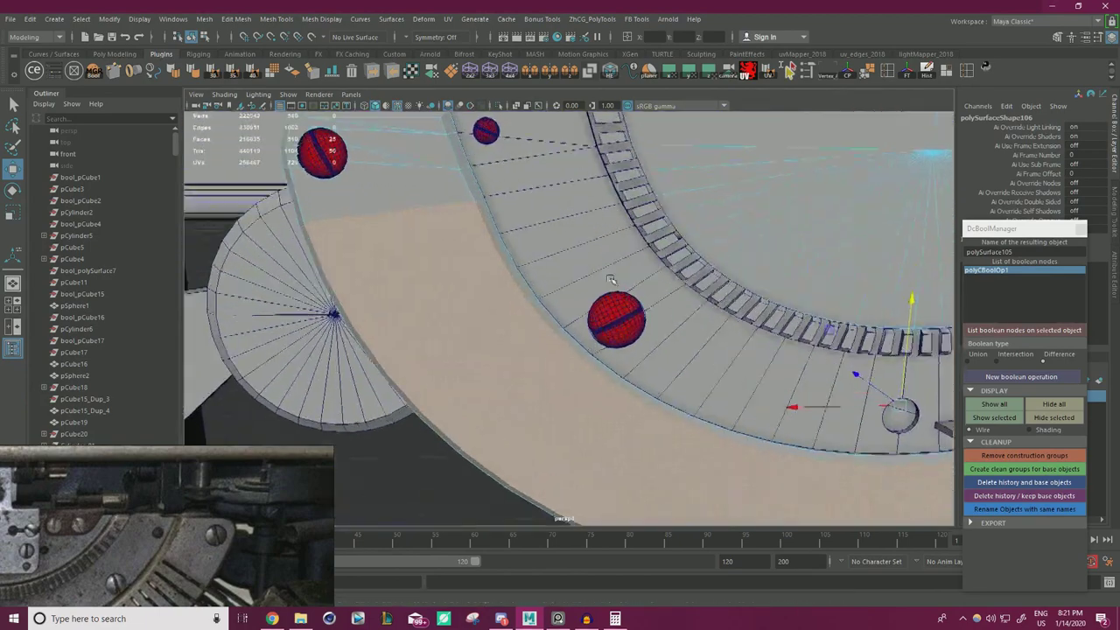
middle_click_drag(320, 170, 511, 265, "alt")
left_click(505, 236, "shift")
left_click(493, 190, "shift")
left_click(378, 187, "shift")
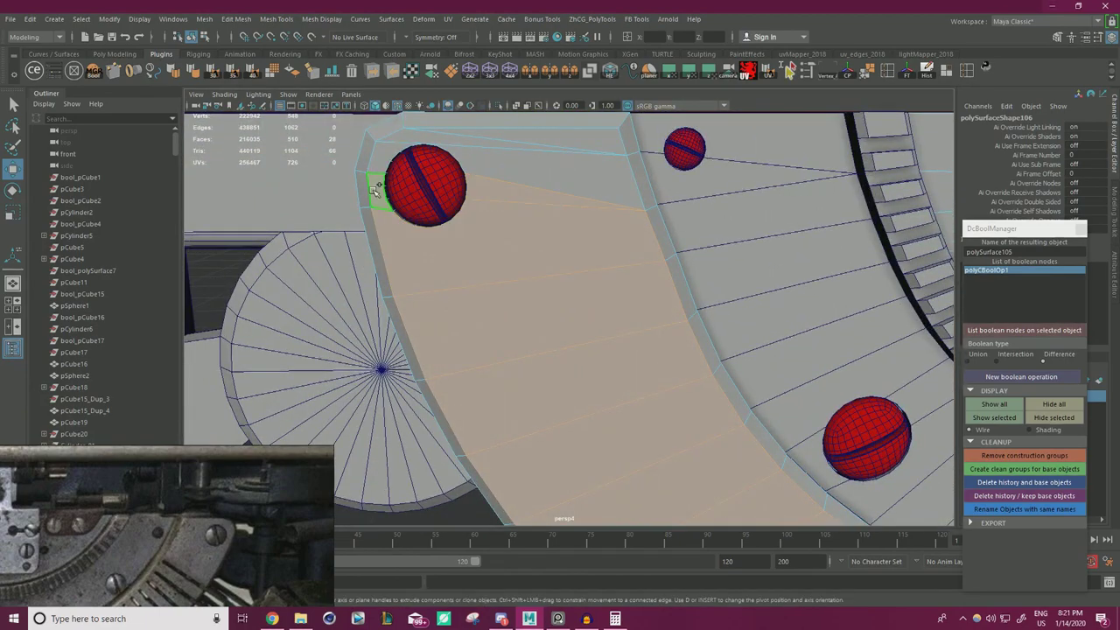
left_click(379, 161, "shift")
left_click(489, 161, "shift")
left_click(483, 143, "shift")
left_click(492, 135, "shift")
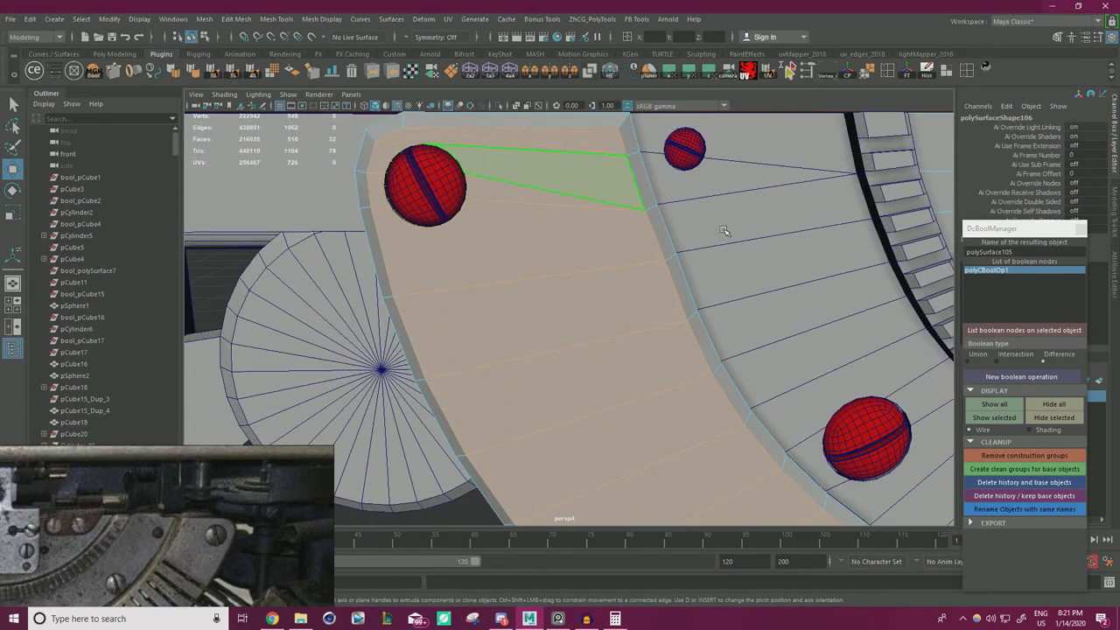
- Extend the face selection to the front faces around the screw at the opposite end of the outer arc plate
scroll(735, 231, "down", 5)
middle_click_drag(752, 229, 235, 170, "alt")
scroll(857, 232, "up", 5)
middle_click_drag(919, 226, 613, 305, "alt")
left_click(604, 300, "shift")
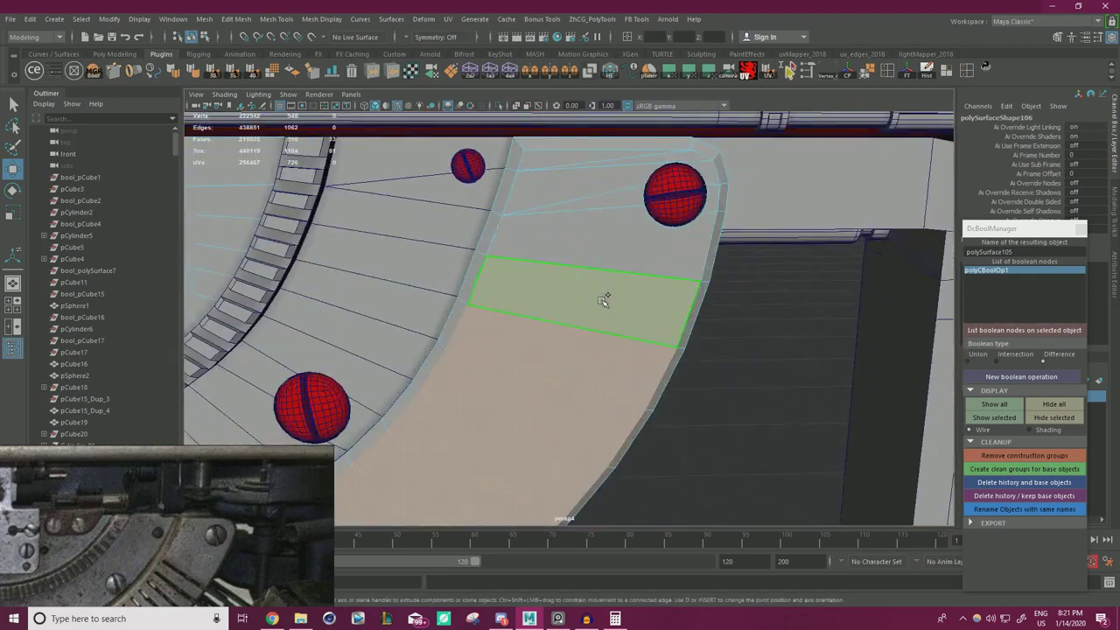
left_click(584, 240, "shift")
left_click(620, 200, "shift")
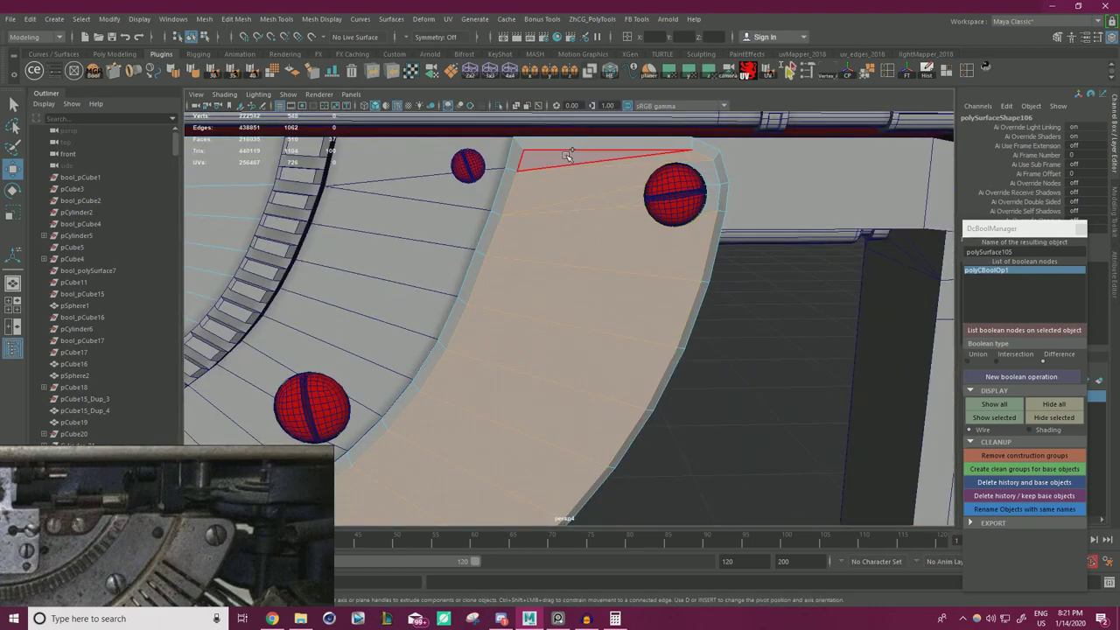
left_click(714, 199, "shift")
- Add the plate's inner rim face loop to the selection and pull the selected faces forward
scroll(713, 200, "down", 5)
middle_click_drag(392, 259, 707, 280, "alt")
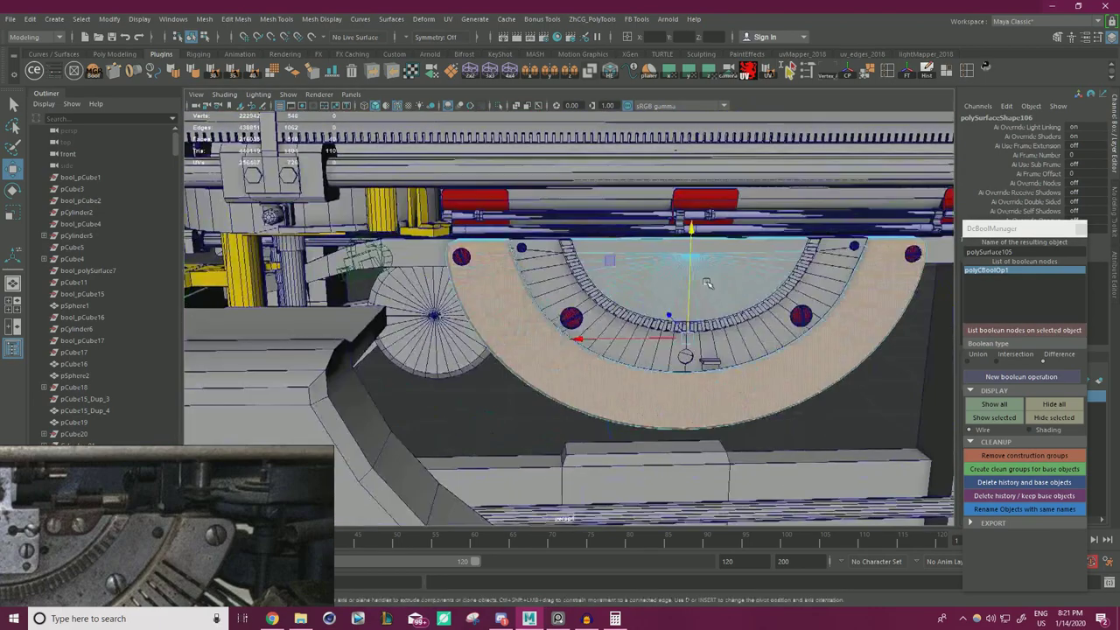
scroll(707, 280, "up", 4)
left_click_drag(707, 280, 615, 304, "alt")
scroll(625, 273, "up", 2)
left_click_drag(688, 351, 664, 353)
left_click(531, 368, "shift")
double_click(540, 380, "shift")
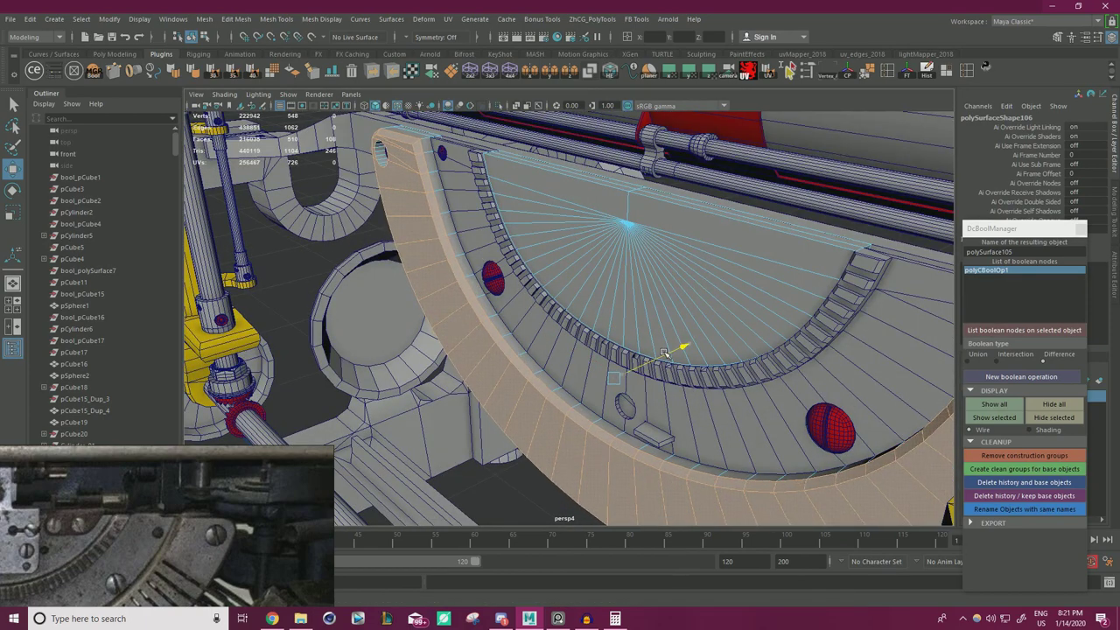
- Reposition the typewriter reference photo so its arc and end screw can be compared with the model
left_click_drag(666, 354, 724, 342, "alt")
right_click_drag(221, 493, 299, 289)
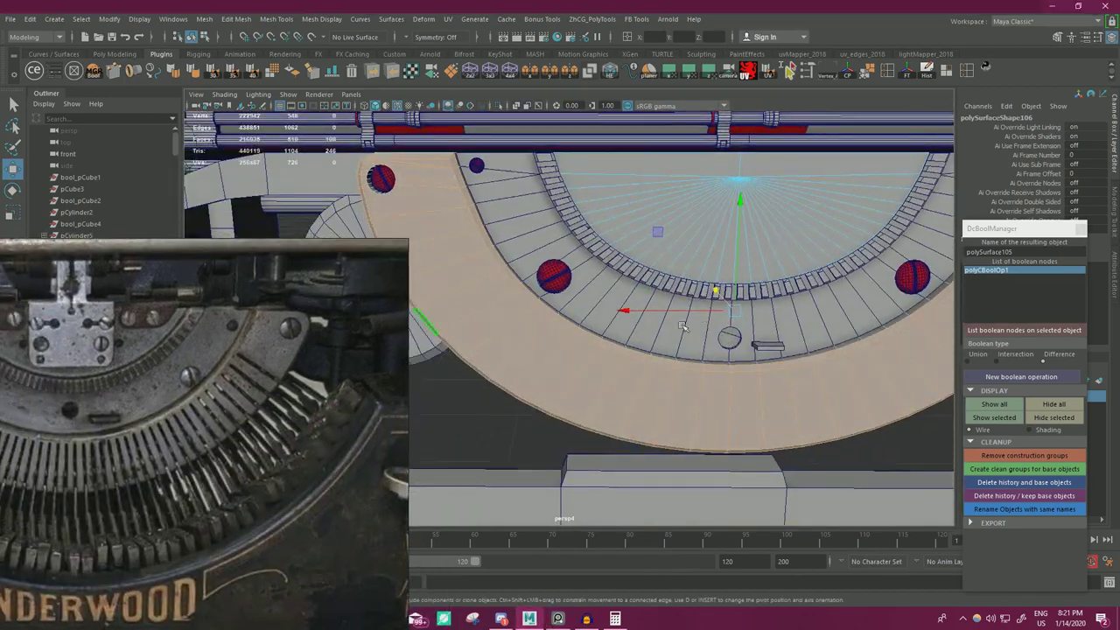
left_click_drag(560, 322, 637, 306, "alt")
scroll(560, 263, "up", 3)
middle_click_drag(465, 198, 558, 259, "alt")
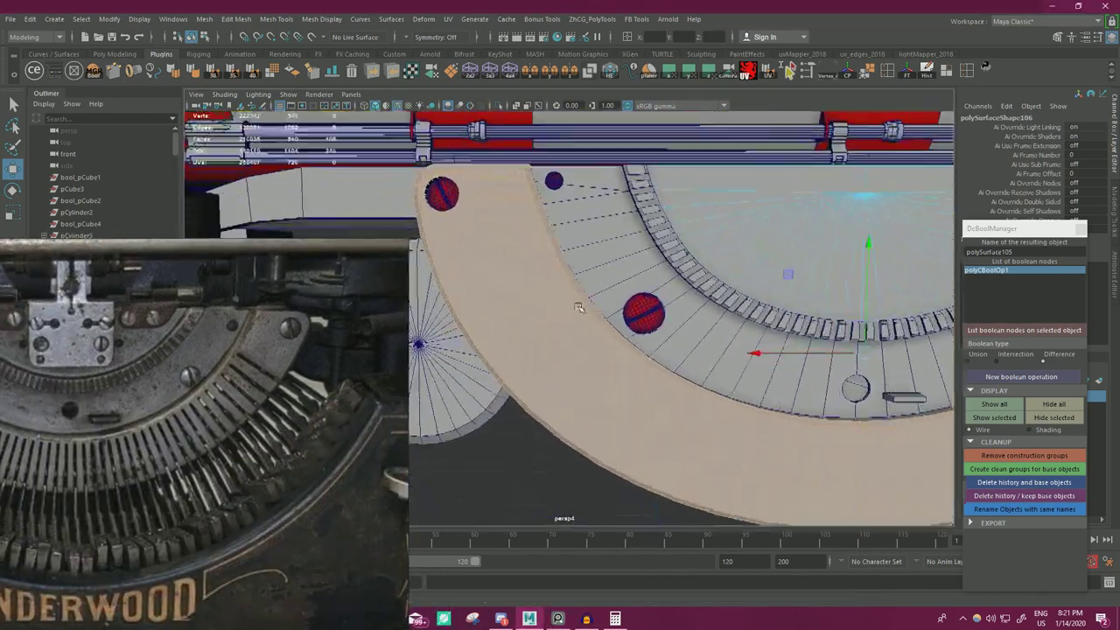
scroll(558, 259, "up", 3)
left_click_drag(556, 259, 540, 264, "alt")
- Select the screws at both ends of the outer arc plate in object mode and seat them in the moved plate
right_click_drag(394, 177, 434, 159)
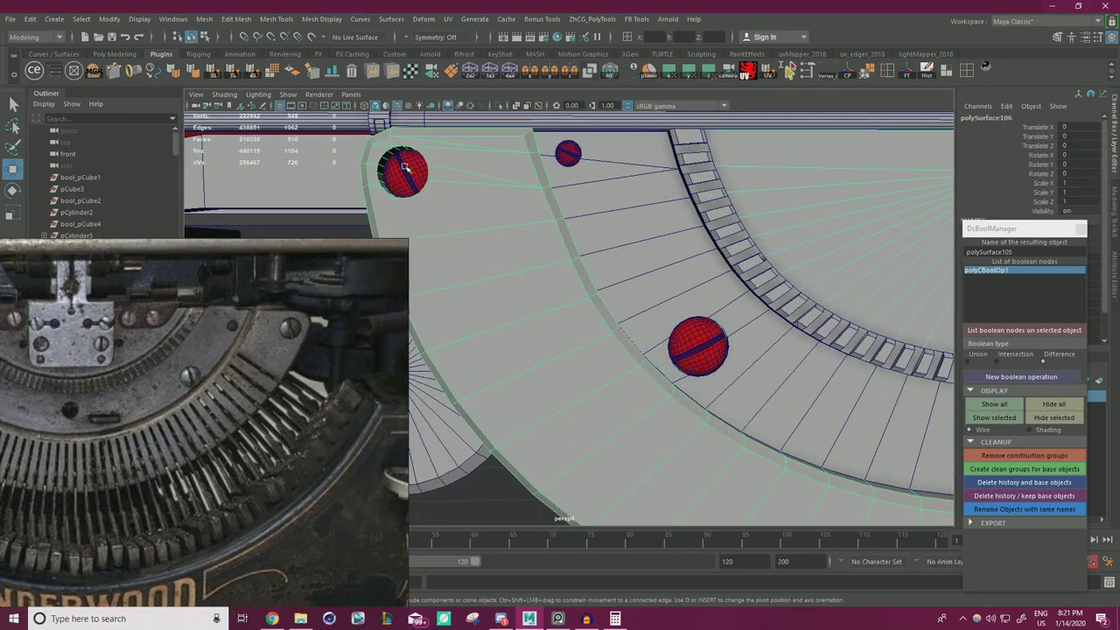
left_click(406, 171)
scroll(497, 228, "down", 4)
middle_click_drag(840, 238, 459, 238, "alt")
left_click(829, 233, "shift")
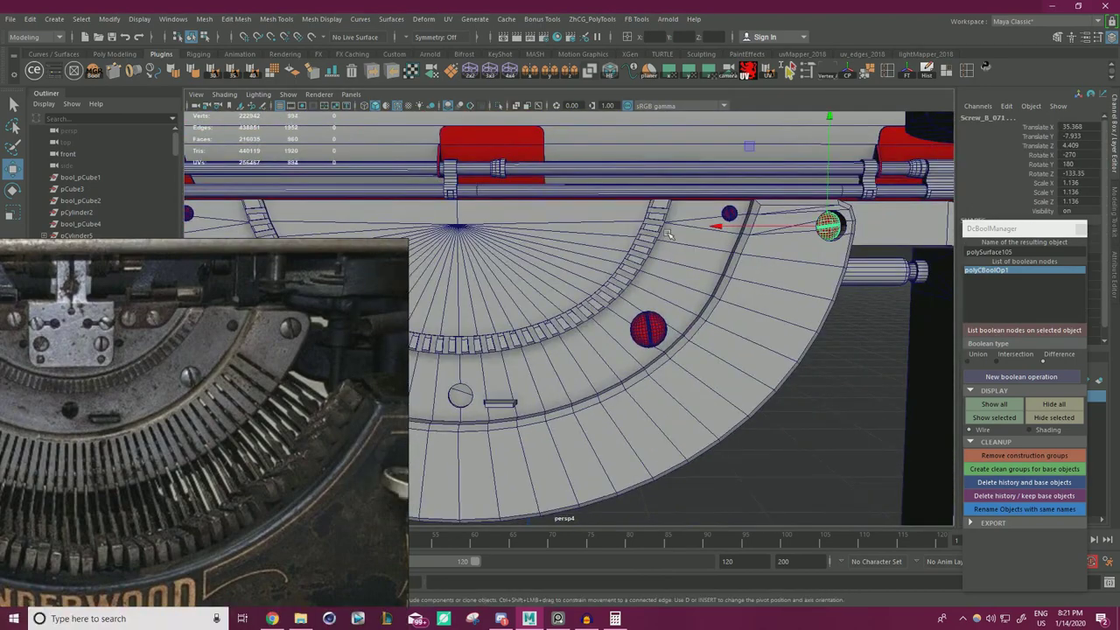
scroll(657, 250, "down", 3)
mouse_move(613, 253)
middle_mouse_down("alt")
mouse_move(814, 245)
mouse_move(613, 252)
middle_mouse_up("alt")
mouse_move(613, 252)
left_mouse_down("alt")
mouse_move(657, 284)
mouse_move(705, 195)
mouse_move(669, 240)
mouse_move(653, 307)
mouse_move(617, 273)
left_mouse_up("alt")
scroll(639, 267, "up", 2)
scroll(669, 241, "down", 3)
scroll(665, 311, "up", 2)
- Select the toothed arc and the outer arc plate together and switch them to vertex mode
left_click(616, 273)
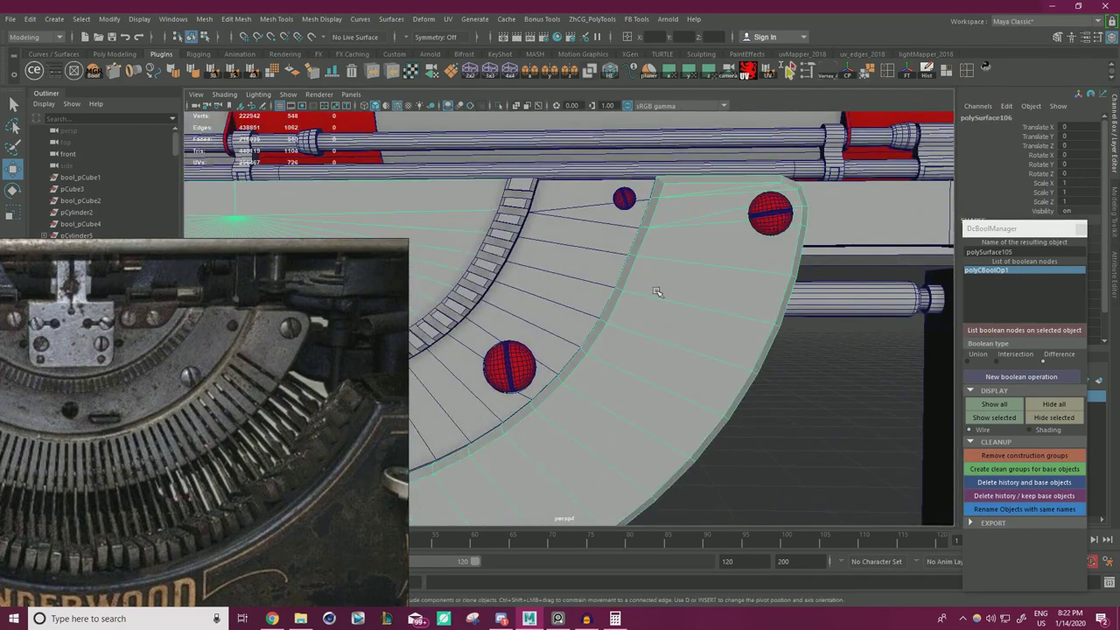
right_click(645, 273)
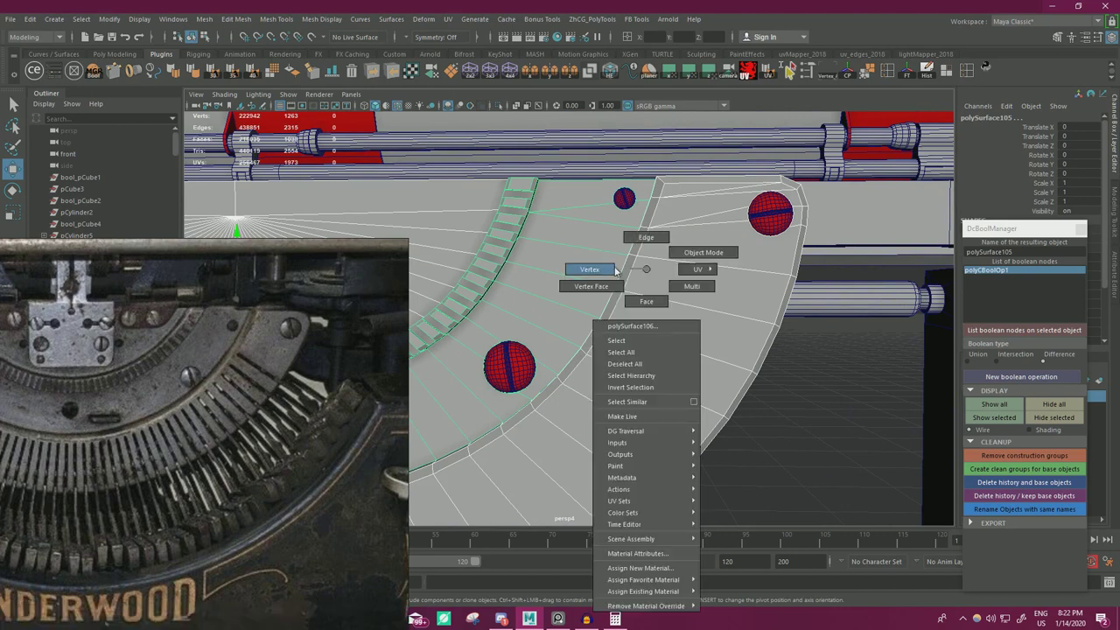
right_click_drag(615, 272, 703, 243)
left_click(610, 264)
left_click(667, 293, "shift")
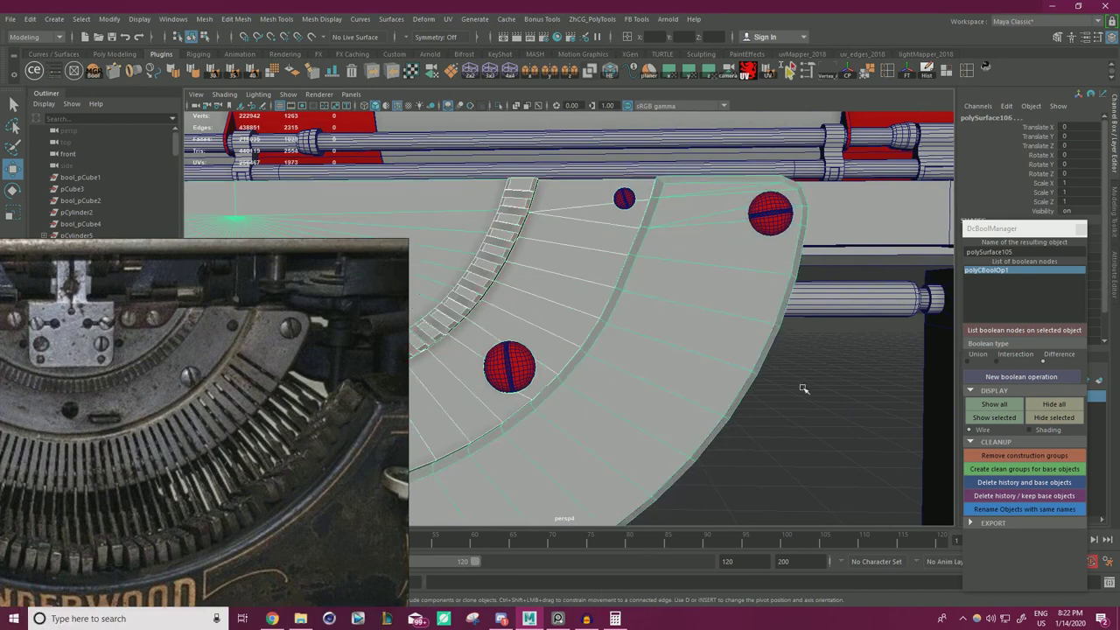
right_click_drag(803, 389, 752, 282)
double_click(605, 273)
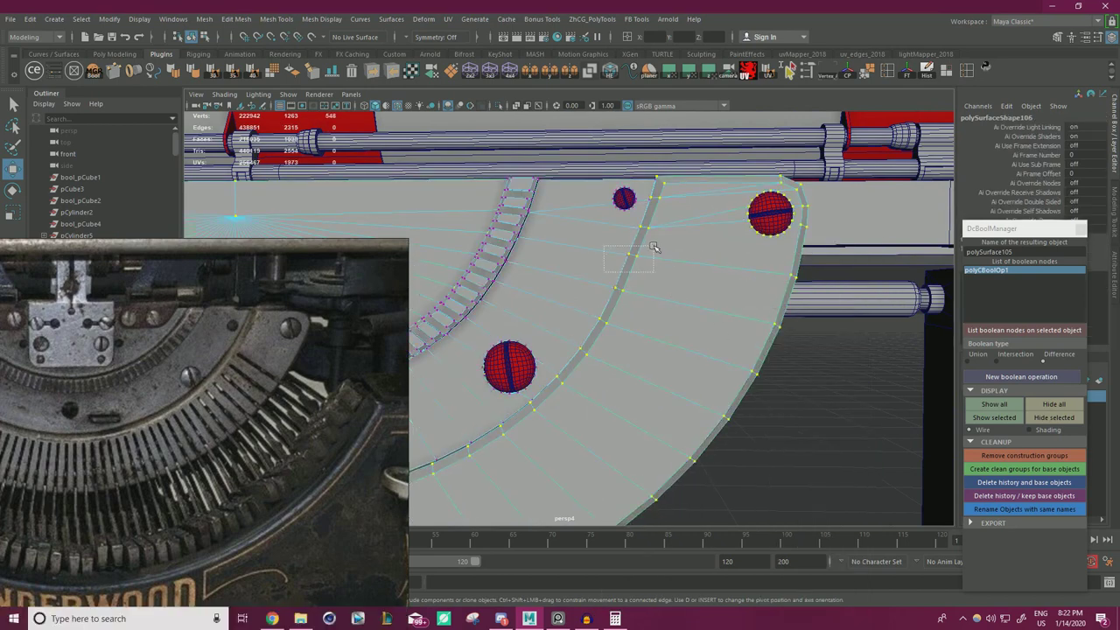
- Nudge two inner-rim vertices below the right end of the outer arc plate horizontally to smooth the curve
left_click_drag(654, 248, 656, 248)
scroll(604, 269, "down", 2)
middle_click_drag(446, 278, 580, 295, "alt")
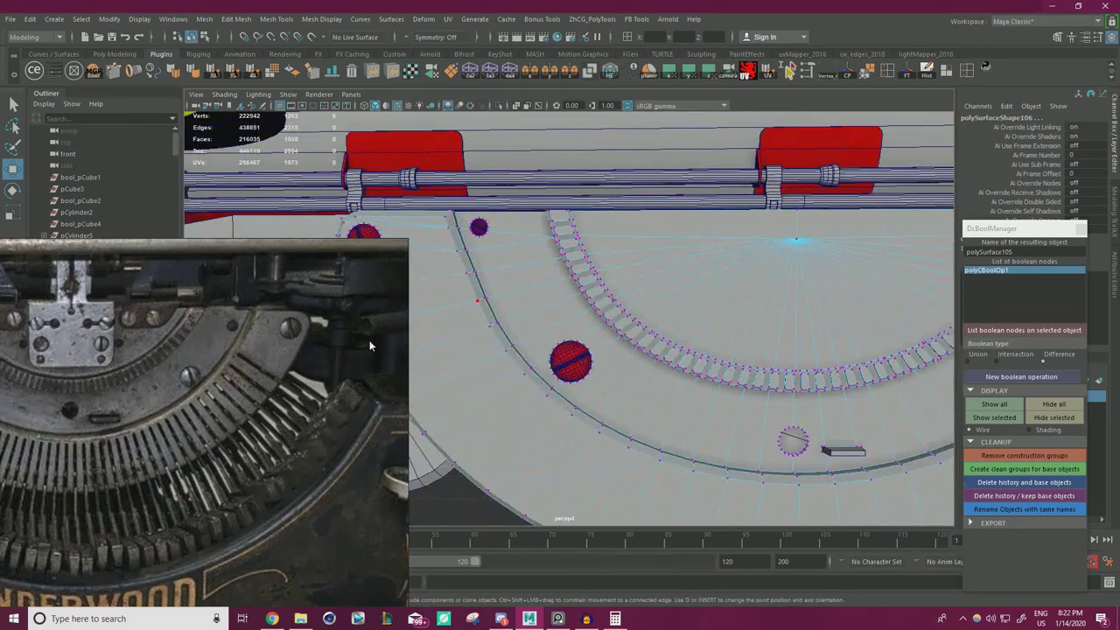
right_click_drag(369, 346, 169, 409)
middle_click_drag(831, 298, 612, 306, "alt")
scroll(622, 307, "up", 4)
left_click_drag(540, 269, 539, 269)
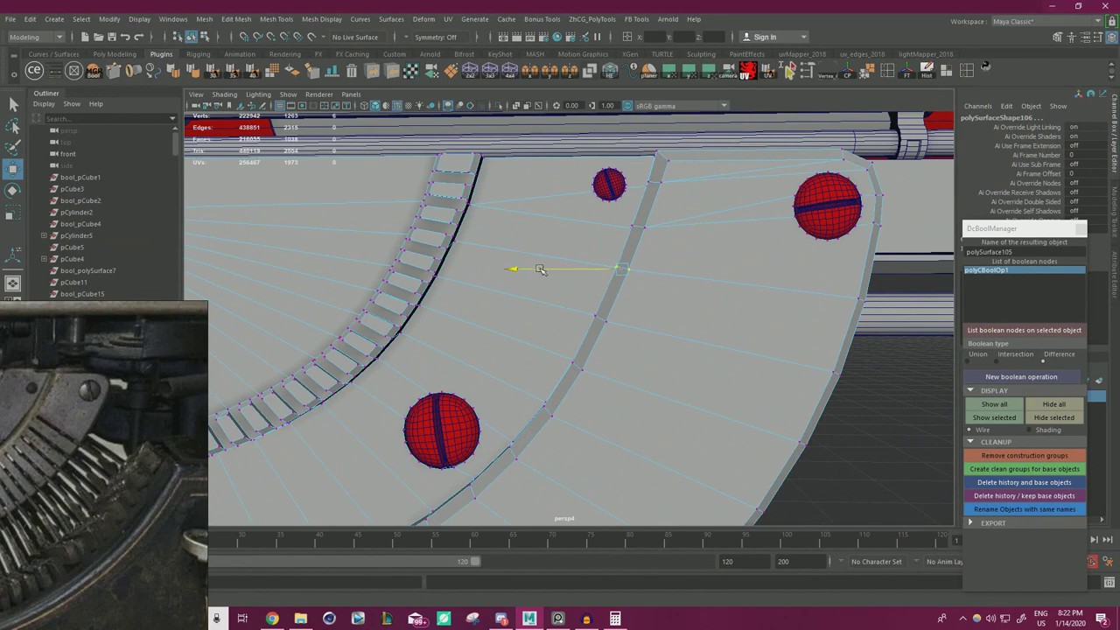
left_click_drag(574, 304, 643, 343)
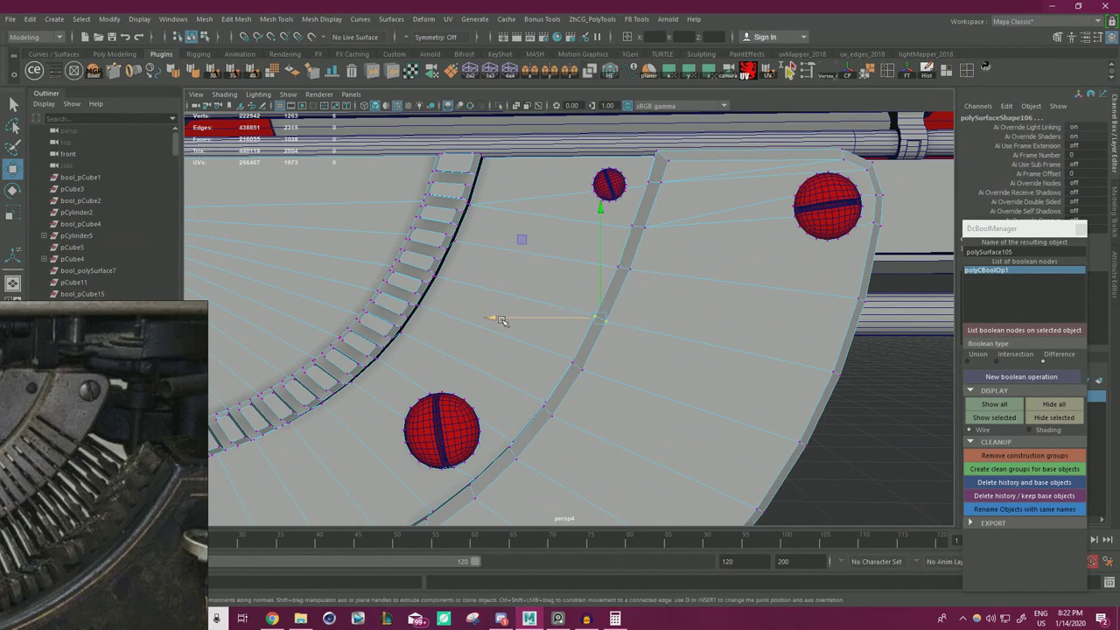
left_click_drag(503, 318, 508, 317)
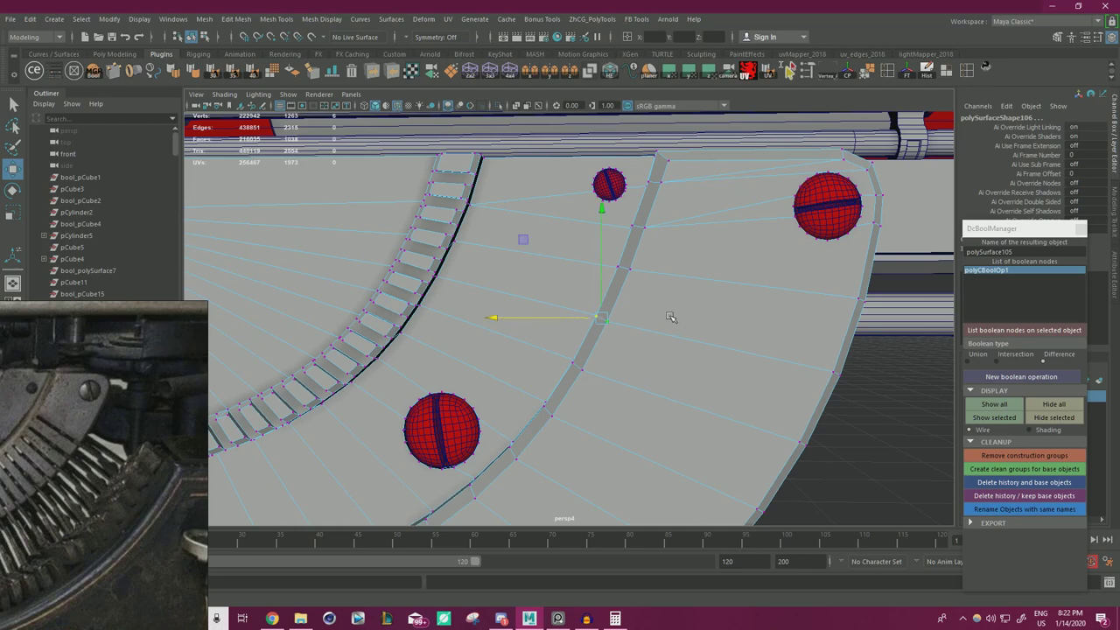
- Nudge the two matching inner-rim vertices below the left end of the outer arc plate horizontally
scroll(671, 317, "down", 3)
middle_click_drag(306, 287, 613, 272, "alt")
scroll(560, 287, "up", 3)
middle_click_drag(440, 293, 470, 299, "alt")
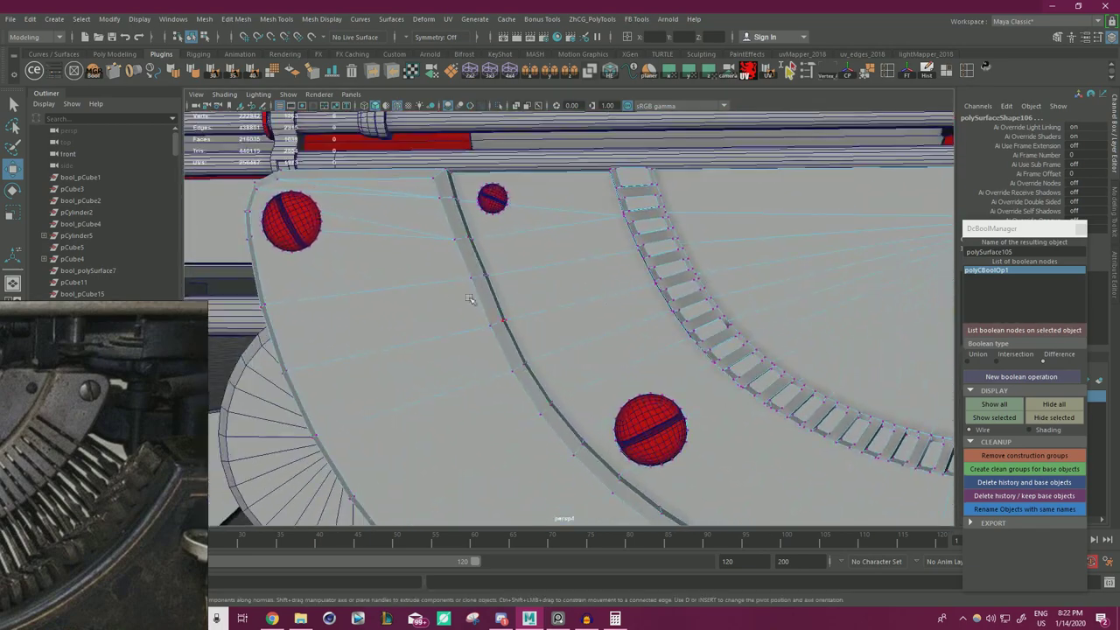
left_click_drag(501, 262, 501, 262)
middle_click_drag(501, 266, 542, 272, "alt")
left_click_drag(461, 283, 456, 282)
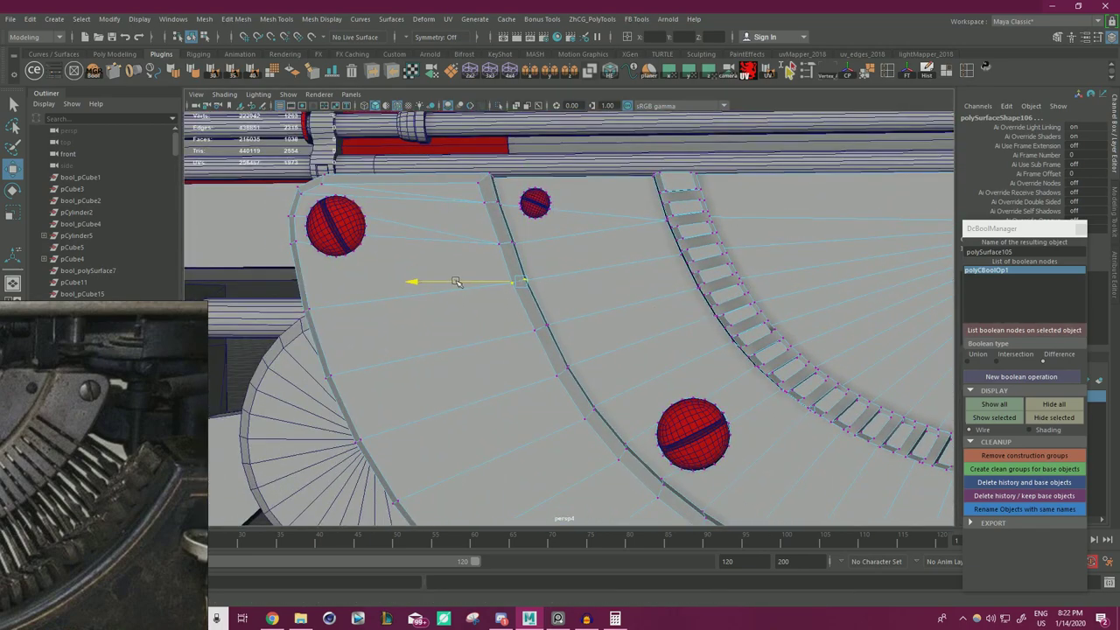
left_click_drag(512, 348, 504, 326)
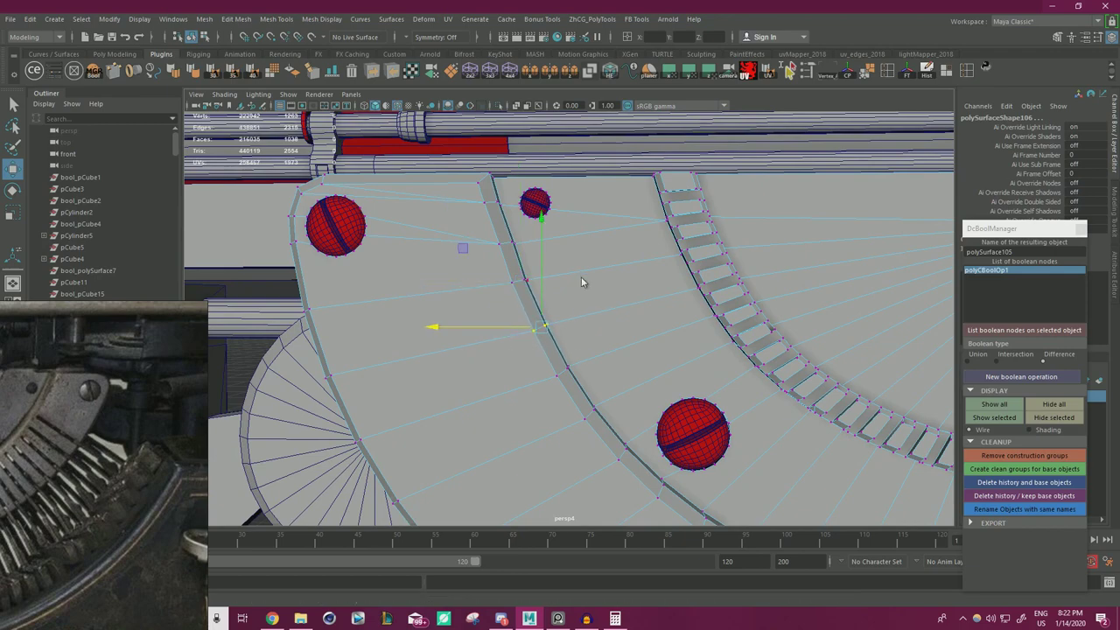
- Return the arc parts to object mode and clear the selection
right_click_drag(581, 282, 600, 265)
scroll(598, 265, "down", 5)
left_click(753, 150)
scroll(752, 149, "down", 3)
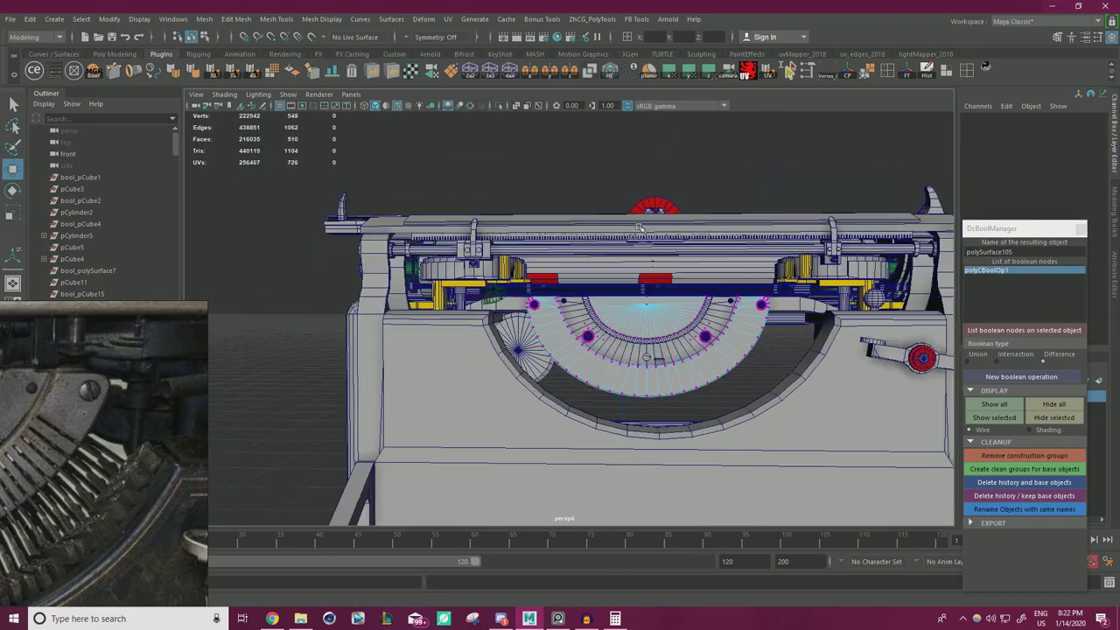
middle_click_drag(669, 327, 616, 275, "alt")
scroll(616, 274, "up", 4)
right_click_drag(623, 273, 677, 256)
left_click(718, 291)
left_click(754, 329)
scroll(754, 329, "down", 3)
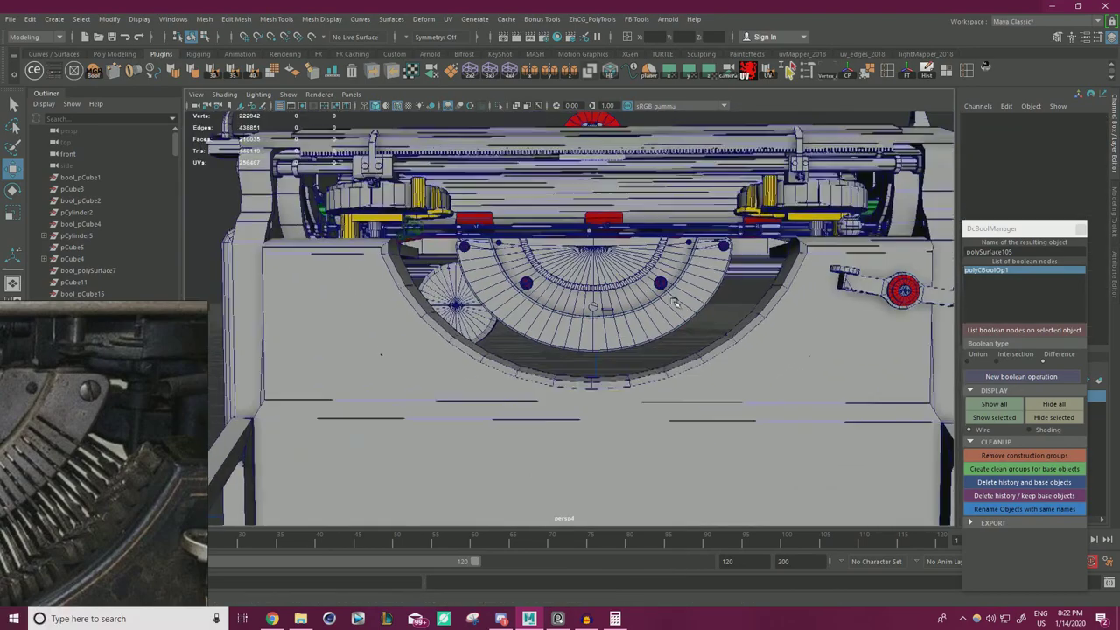
left_click_drag(756, 327, 781, 335, "alt")
scroll(780, 335, "up", 4)
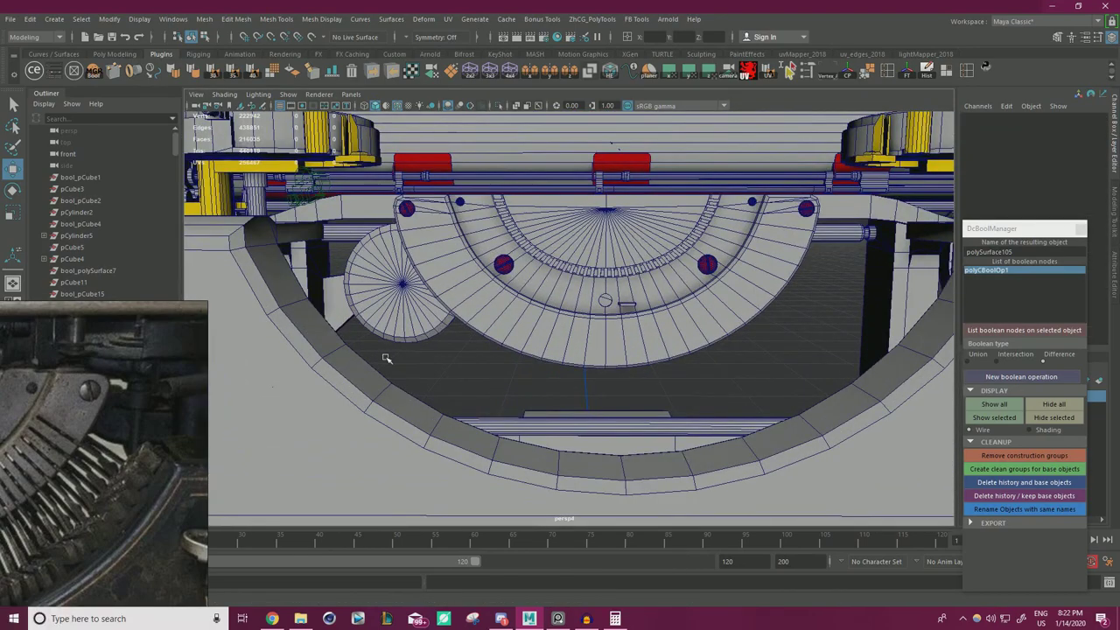
- Examine the typebar arc in the reference photos and place the photo board beside the model
right_click_drag(143, 410, 695, 339)
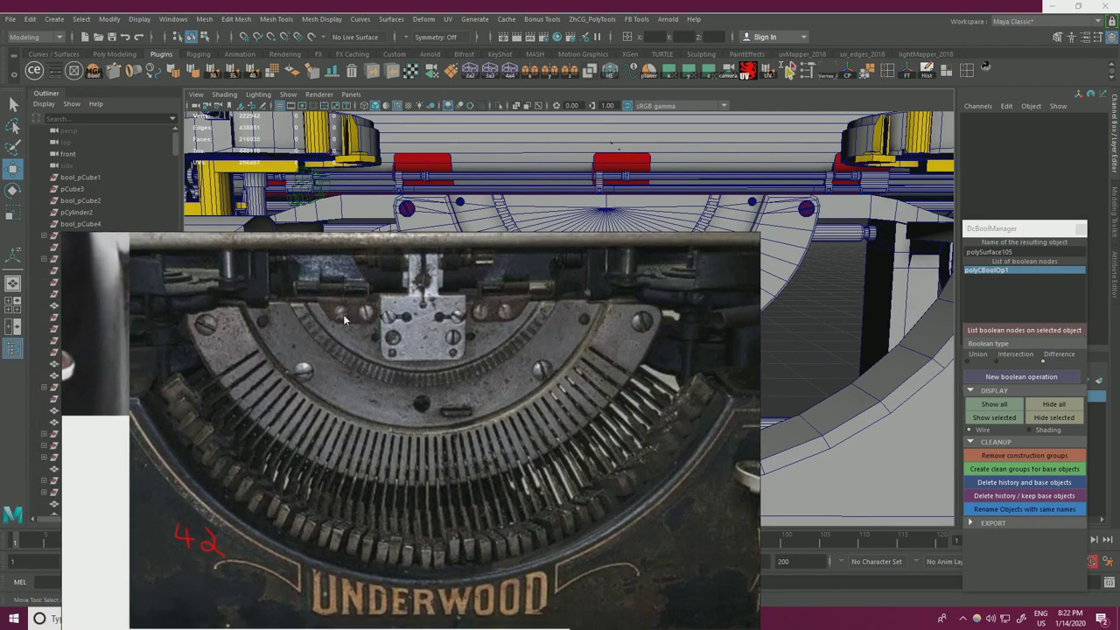
middle_click_drag(453, 371, 445, 406)
scroll(516, 412, "down", 4)
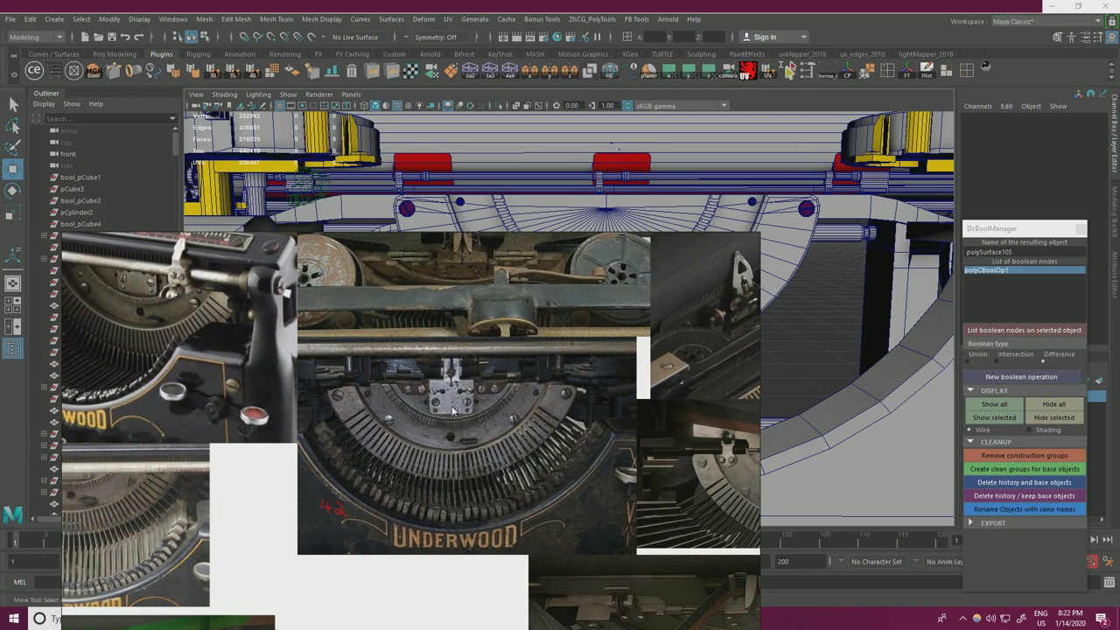
middle_click_drag(460, 376, 525, 305)
right_click_drag(585, 301, 279, 461)
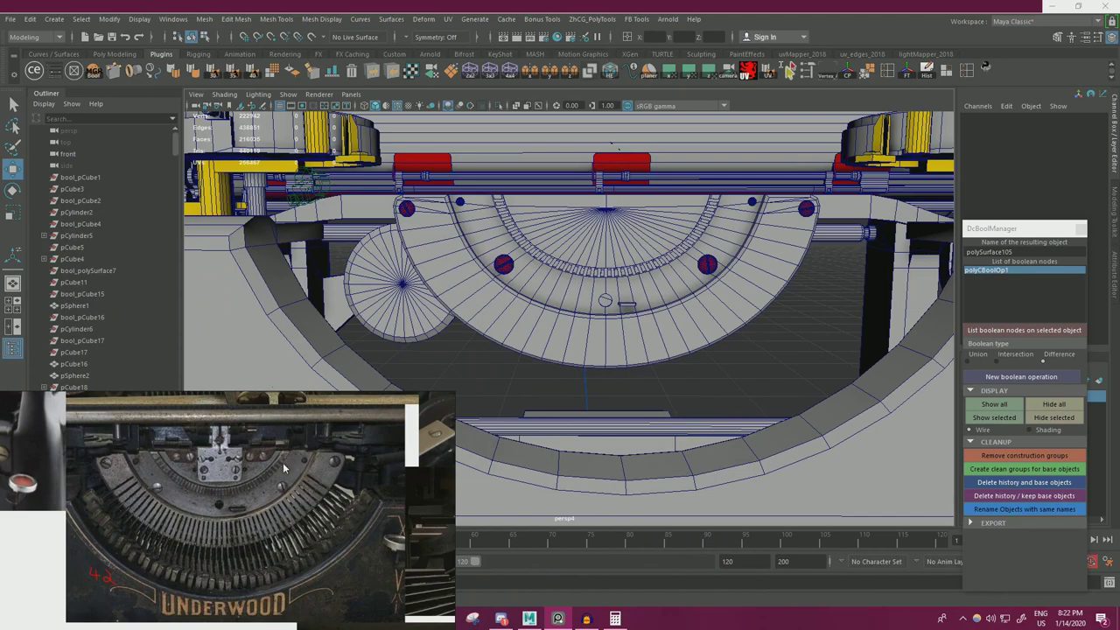
right_click_drag(312, 460, 245, 466)
middle_click_drag(250, 464, 301, 455)
right_click_drag(350, 437, 276, 472)
- Examine the arc plate and the frame opening around it from several angles
right_click_drag(599, 369, 595, 397, "alt")
left_click_drag(595, 396, 597, 423, "alt")
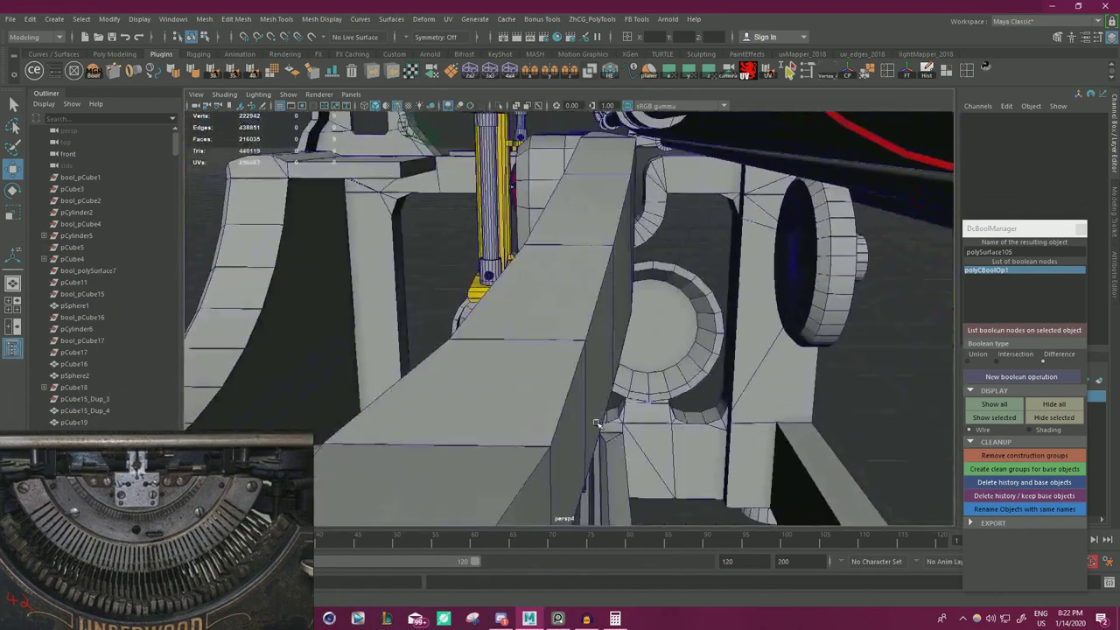
scroll(596, 424, "up", 8)
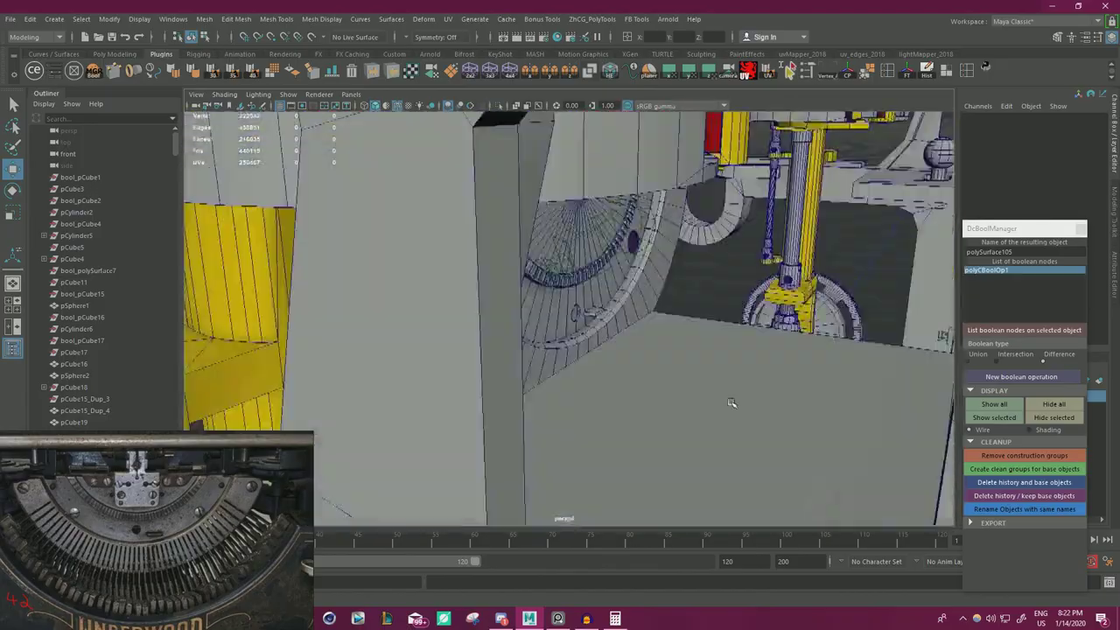
left_click_drag(731, 402, 662, 397, "alt")
right_click_drag(662, 397, 601, 393, "alt")
left_click_drag(600, 393, 603, 405, "alt")
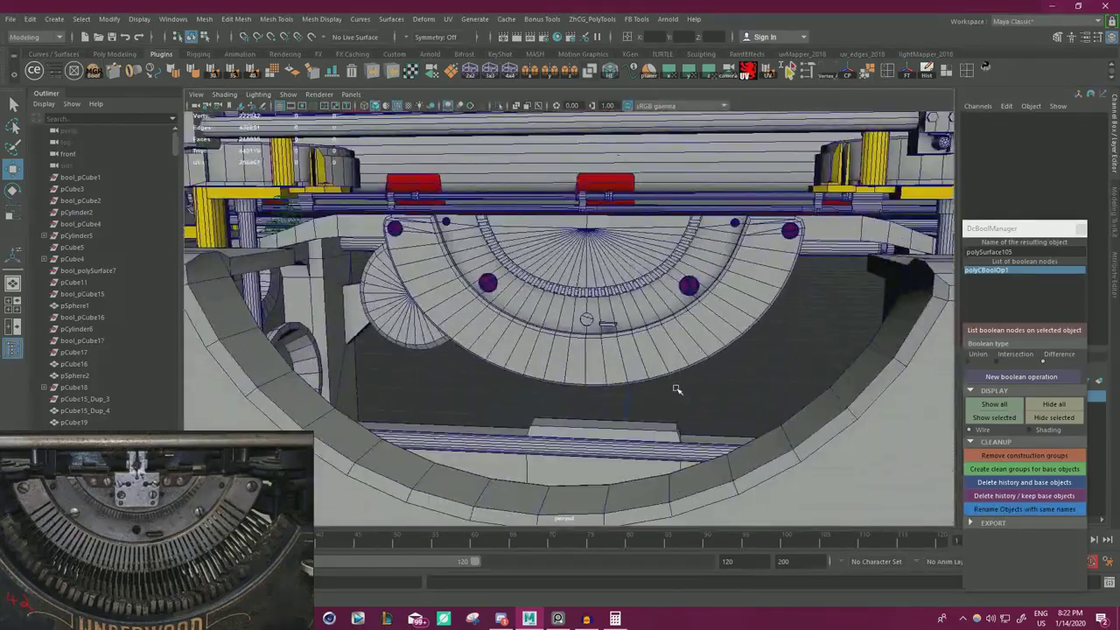
mouse_move(677, 385)
right_mouse_down("alt")
mouse_move(595, 373)
mouse_move(660, 380)
right_mouse_up("alt")
left_click_drag(660, 380, 658, 370, "alt")
right_click_drag(657, 370, 567, 368, "alt")
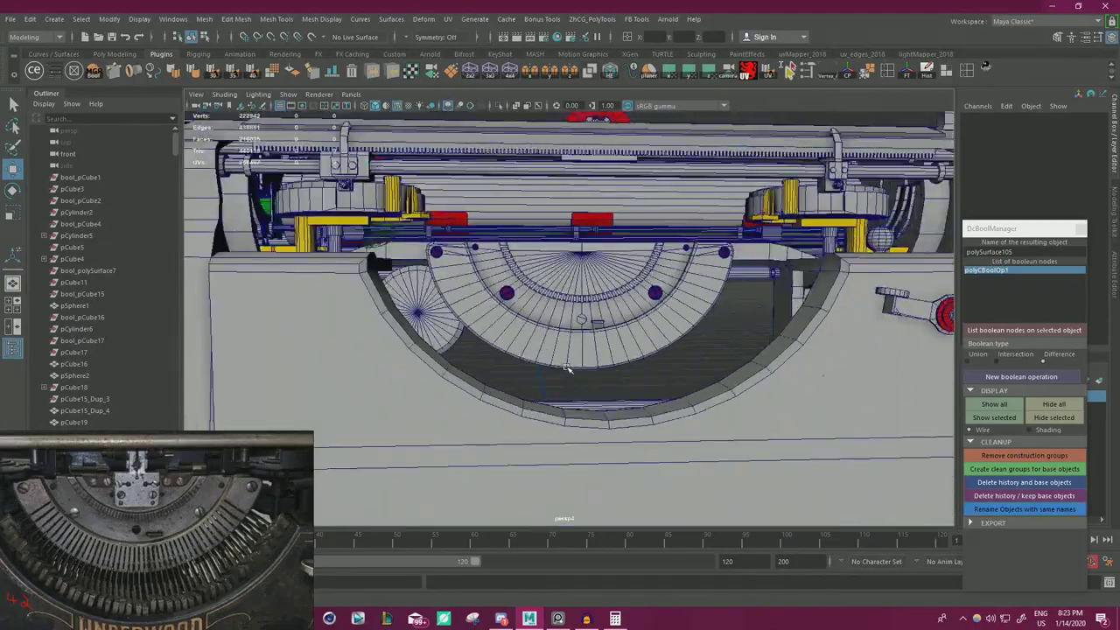
left_click_drag(567, 369, 651, 379, "alt")
right_click_drag(651, 380, 700, 381, "alt")
- Create a polygon cube and raise it to the lower edge of the outer arc plate, at Translate Y 14.111
left_click(54, 20)
mouse_move(105, 60)
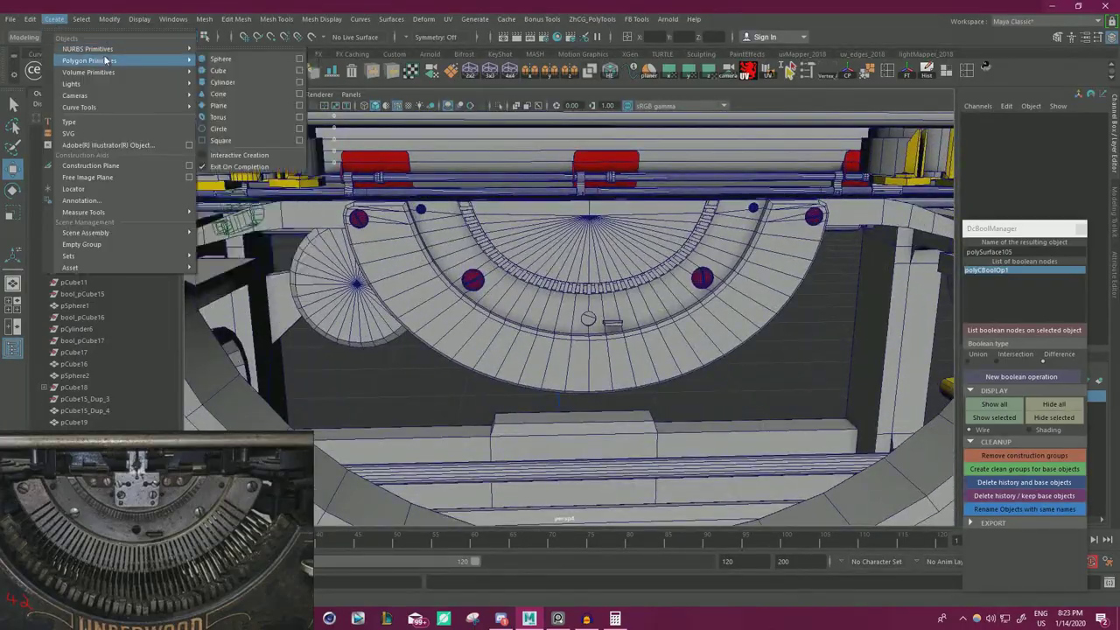
left_click(255, 73)
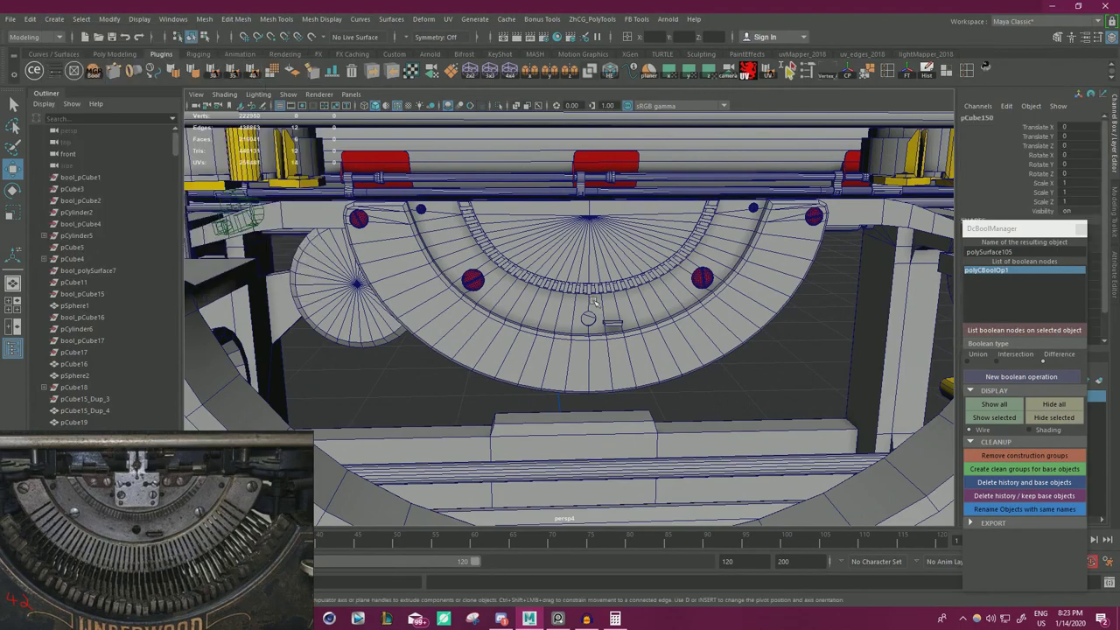
right_click_drag(594, 301, 554, 346, "alt")
left_click_drag(579, 405, 580, 259)
- Scale the cube uniformly to 1.804, then thin it into a narrow bar with Scale X 0.115 like the photographed slots
key("r")
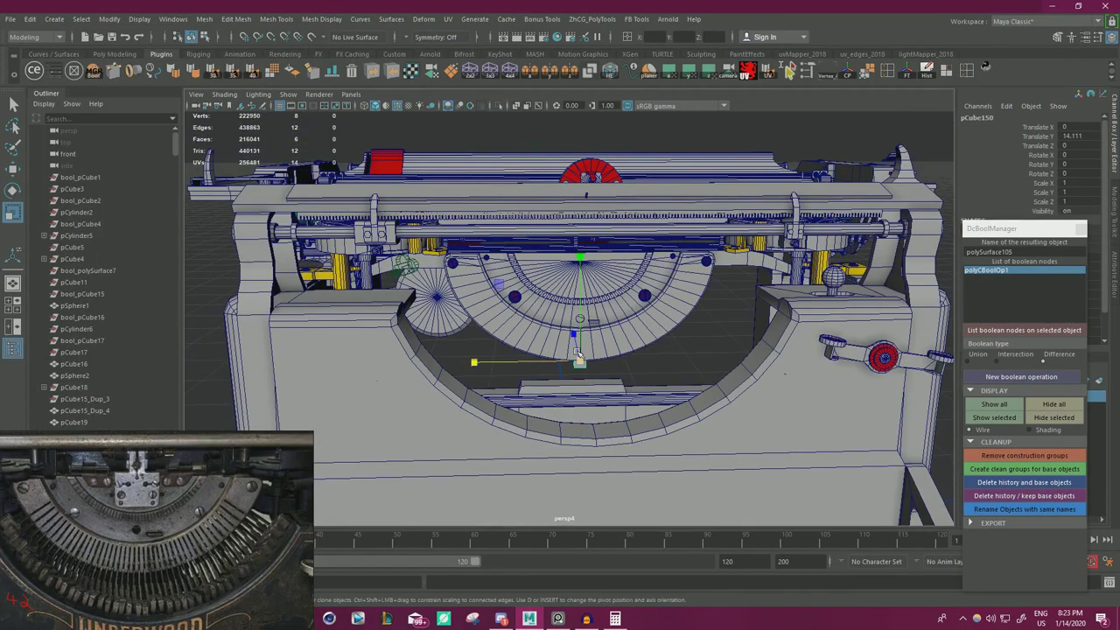
right_click_drag(550, 360, 552, 403, "alt")
middle_click_drag(553, 404, 545, 325, "alt")
right_click_drag(545, 326, 567, 375, "alt")
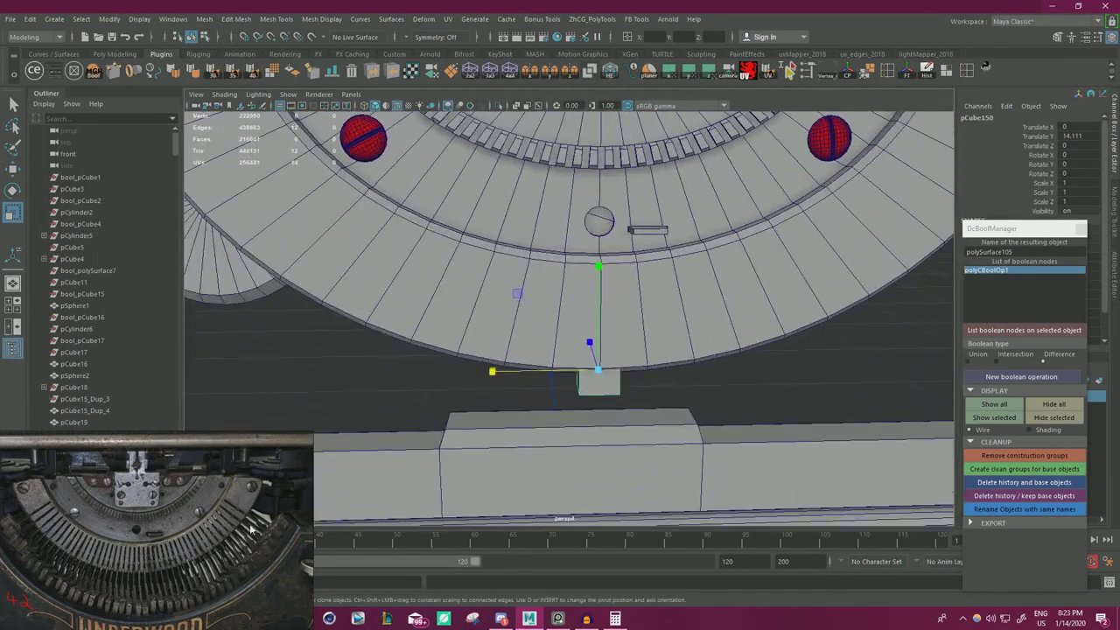
left_click_drag(600, 371, 667, 372)
scroll(162, 525, "up", 5)
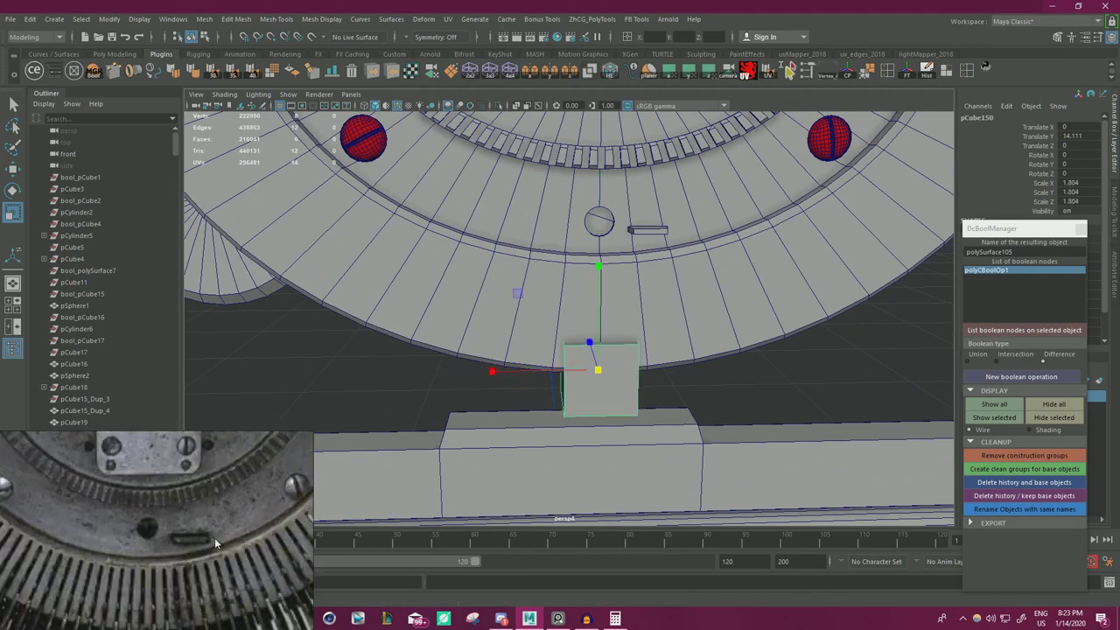
middle_click_drag(219, 567, 238, 473)
left_click_drag(674, 322, 689, 324, "alt")
right_click_drag(689, 324, 618, 353, "alt")
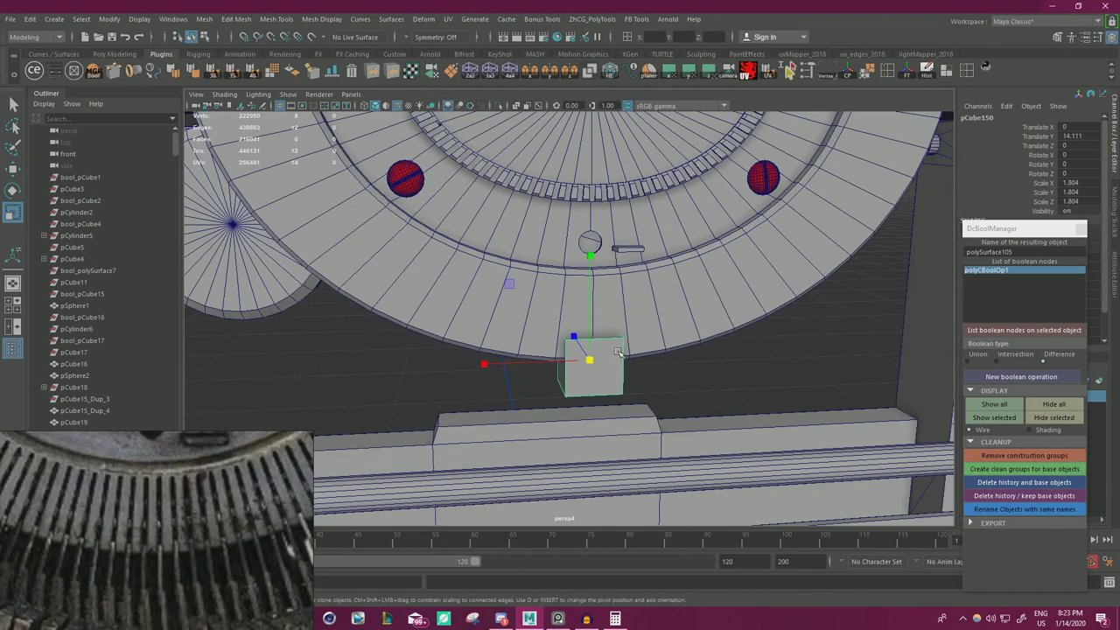
left_click_drag(484, 364, 622, 364)
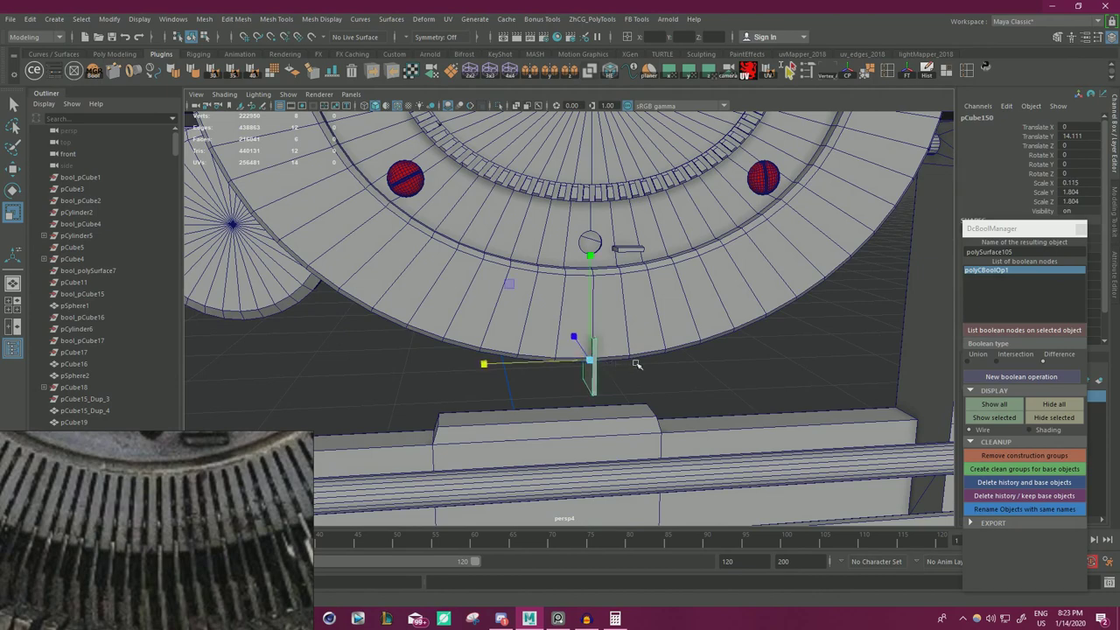
- Bevel the two long side edges of the bar's top face with fraction 0.5 and one segment
right_click_drag(636, 362, 732, 390, "alt")
left_click_drag(731, 390, 516, 400, "alt")
left_click_drag(606, 376, 618, 416, "alt")
right_click_drag(618, 416, 667, 394, "alt")
left_click_drag(634, 378, 676, 384, "alt")
right_click_drag(630, 343, 619, 261)
left_click(619, 332)
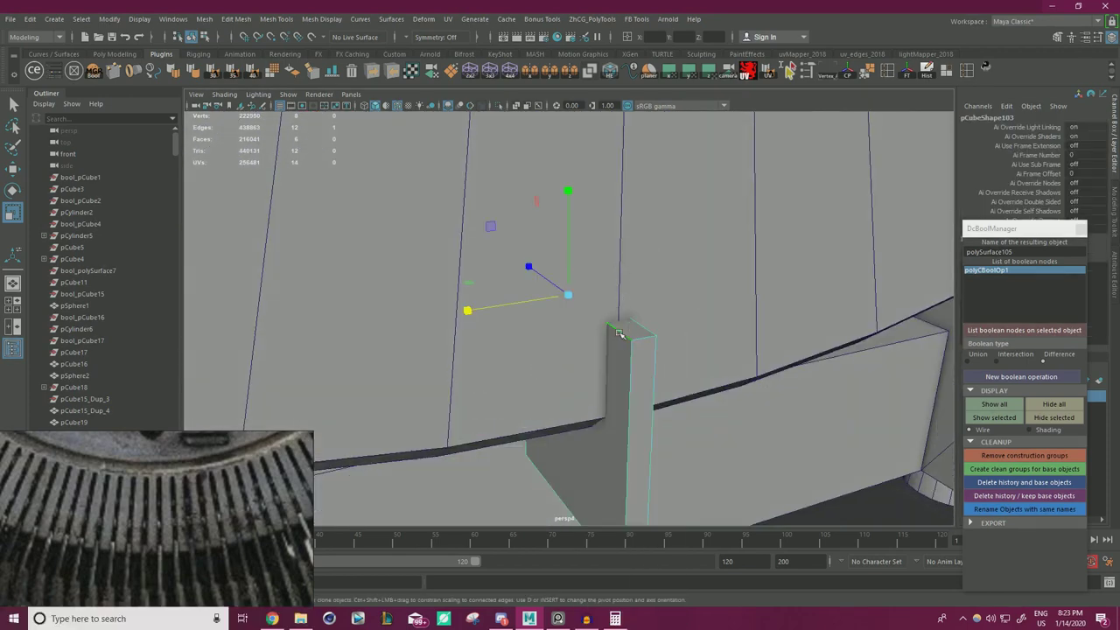
left_click(642, 327, "shift")
key("ctrl+b")
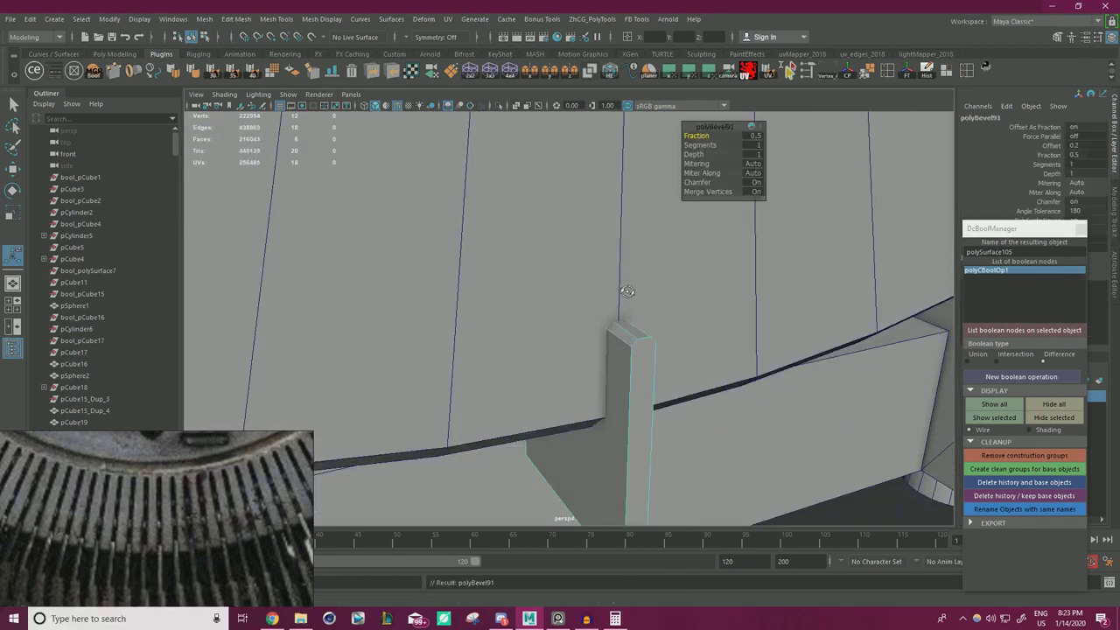
left_click_drag(627, 291, 578, 278, "alt")
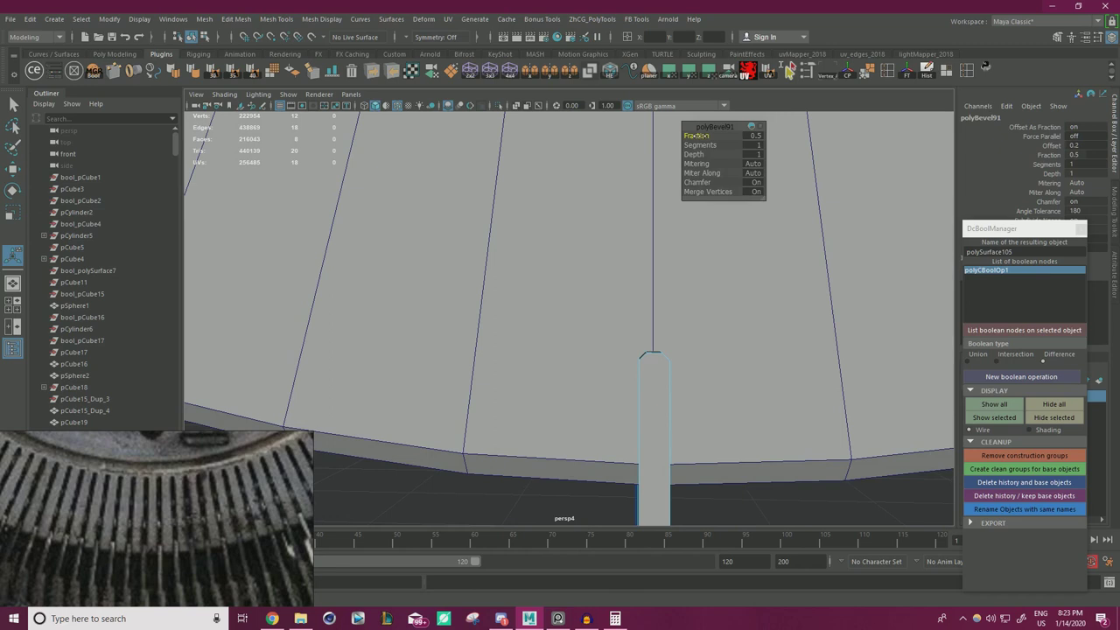
- Select the vertices of the bar's bevelled upper end and scale them horizontally
right_click_drag(708, 235, 535, 359, "alt")
middle_click_drag(535, 360, 542, 281, "alt")
right_click_drag(649, 282, 597, 279)
left_click_drag(540, 352, 756, 235)
key("r")
left_click_drag(533, 277, 562, 277)
- Enlarge the bar to scale 0.248, 2.802, 2.6 and raise it over the arc plate to Translate Y 15.205
right_click_drag(637, 313, 686, 277)
key("r")
right_click_drag(698, 338, 350, 342, "alt")
left_click_drag(591, 335, 610, 336)
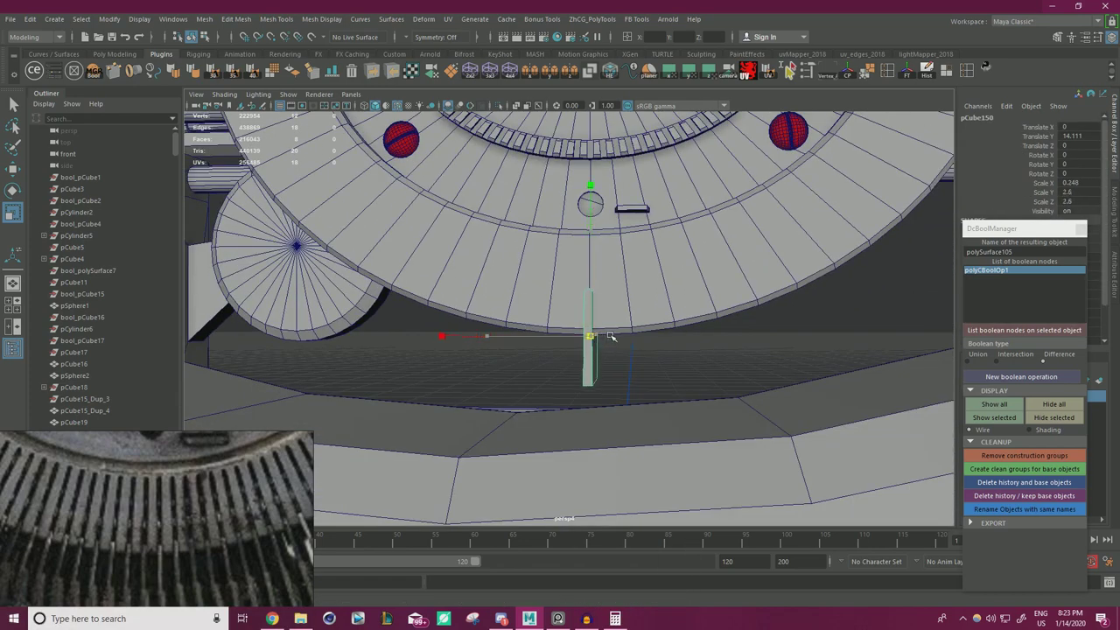
key("w")
left_click_drag(591, 297, 590, 239)
key("r")
key("w")
- Thin the bar to Scale X 0.197 and adjust its height to Translate Y 15.234
right_click_drag(551, 295, 571, 294, "alt")
middle_click_drag(572, 295, 565, 318, "alt")
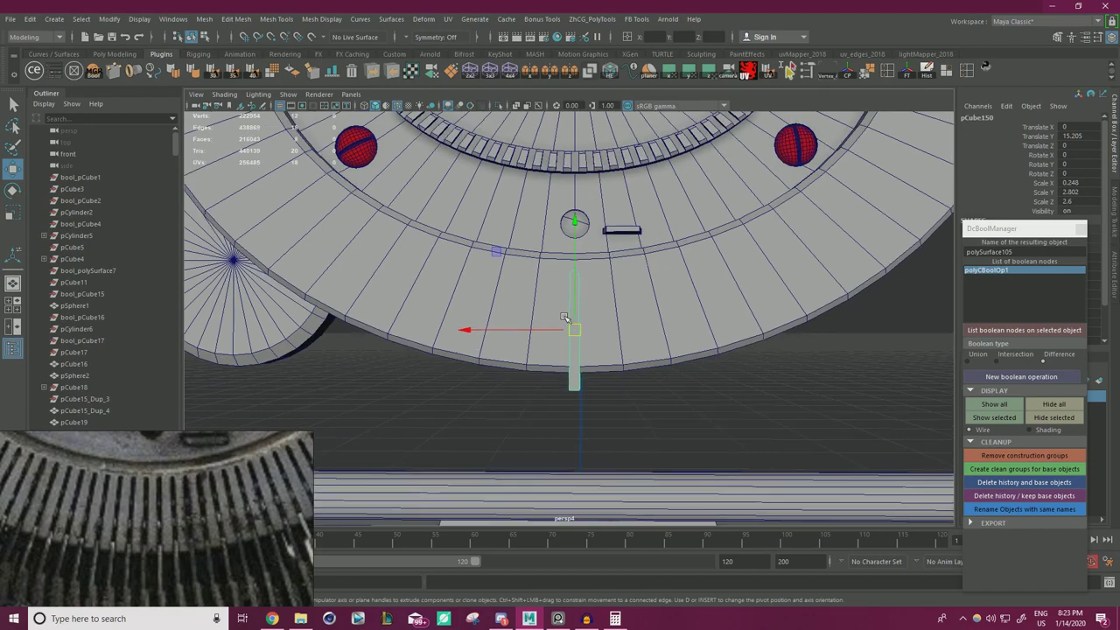
key("r")
left_click_drag(509, 330, 531, 332)
key("w")
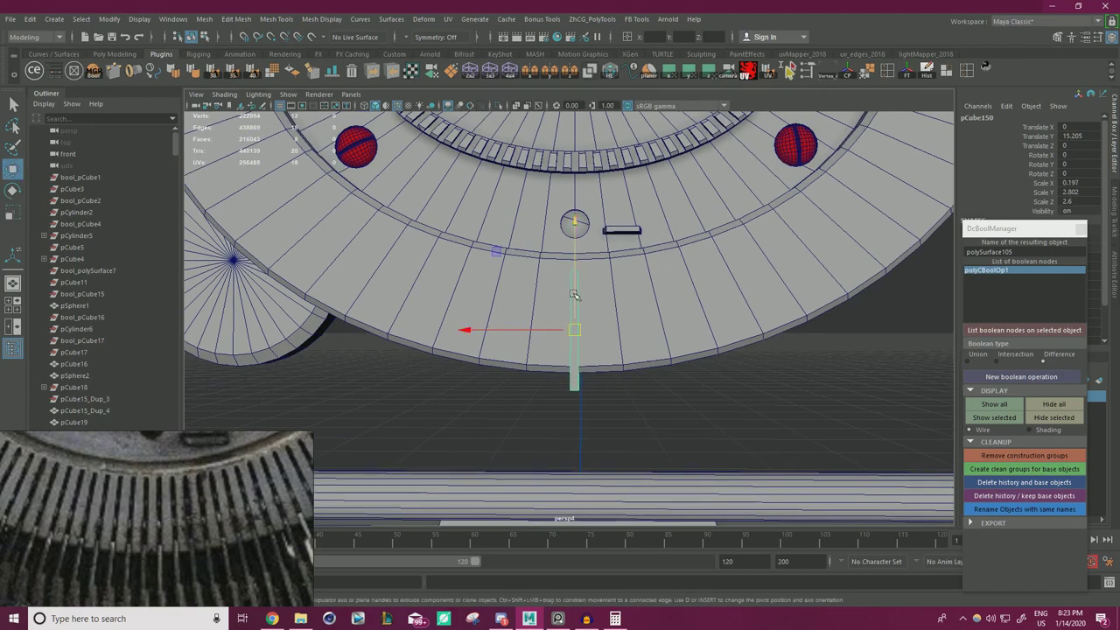
left_click_drag(574, 295, 595, 365)
scroll(643, 339, "down", 10)
left_click_drag(333, 308, 490, 340, "alt")
scroll(660, 342, "up", 5)
- Move the bar's pivot up to the centre of the arc's concentric plates, snapping it to a vertex
left_click(701, 347)
left_click(573, 333)
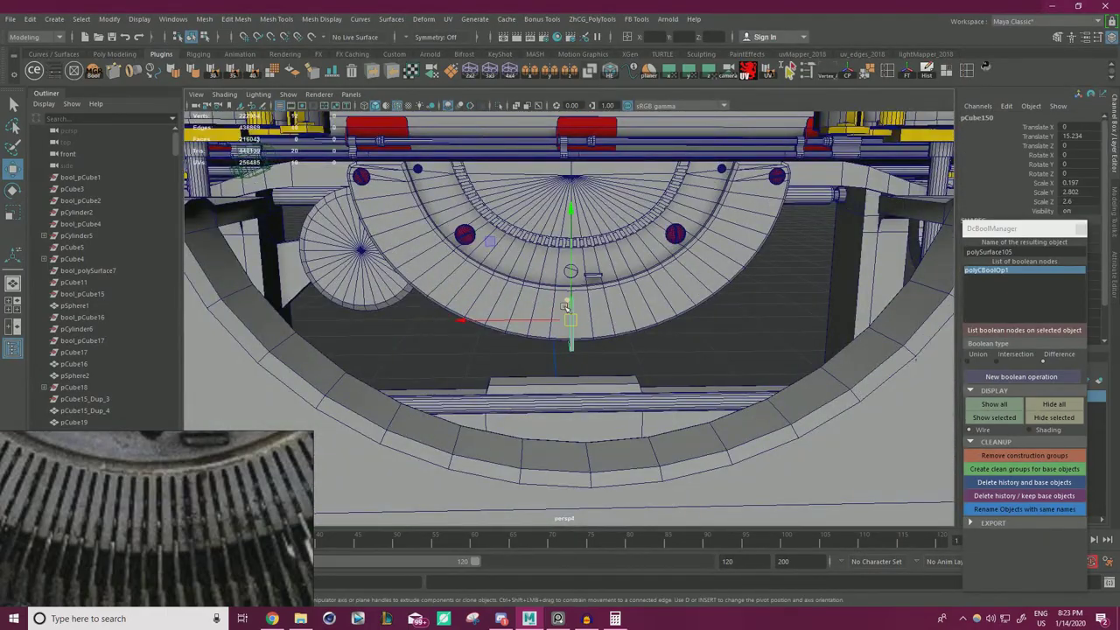
scroll(628, 300, "up", 4)
middle_click_drag(660, 302, 677, 325, "alt")
key("d")
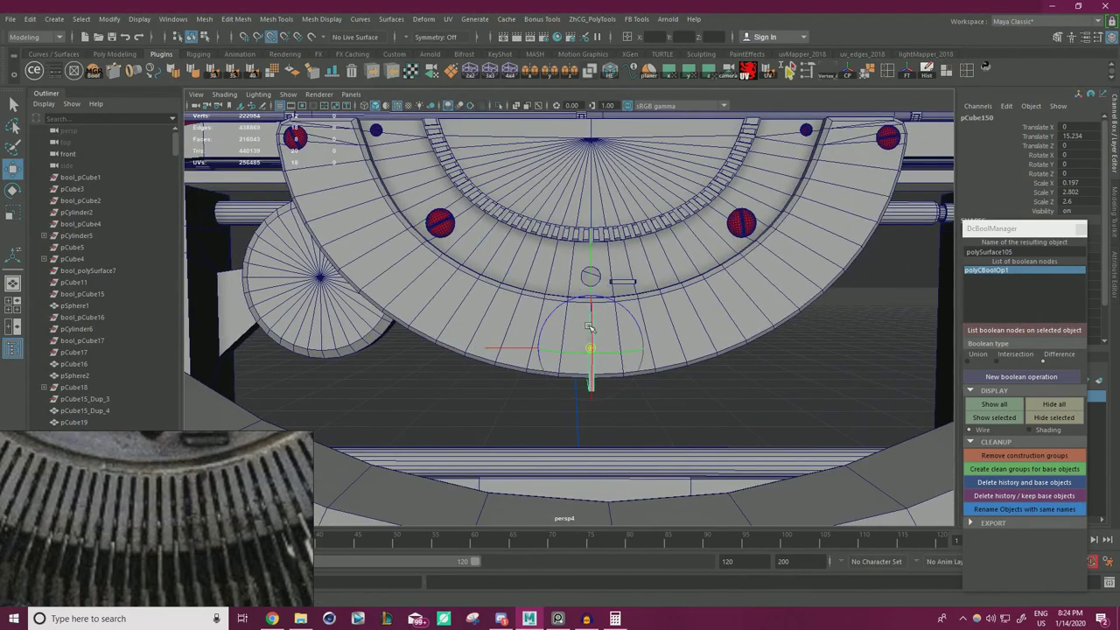
left_click_drag(591, 347, 593, 122)
middle_click_drag(606, 137, 610, 203, "alt")
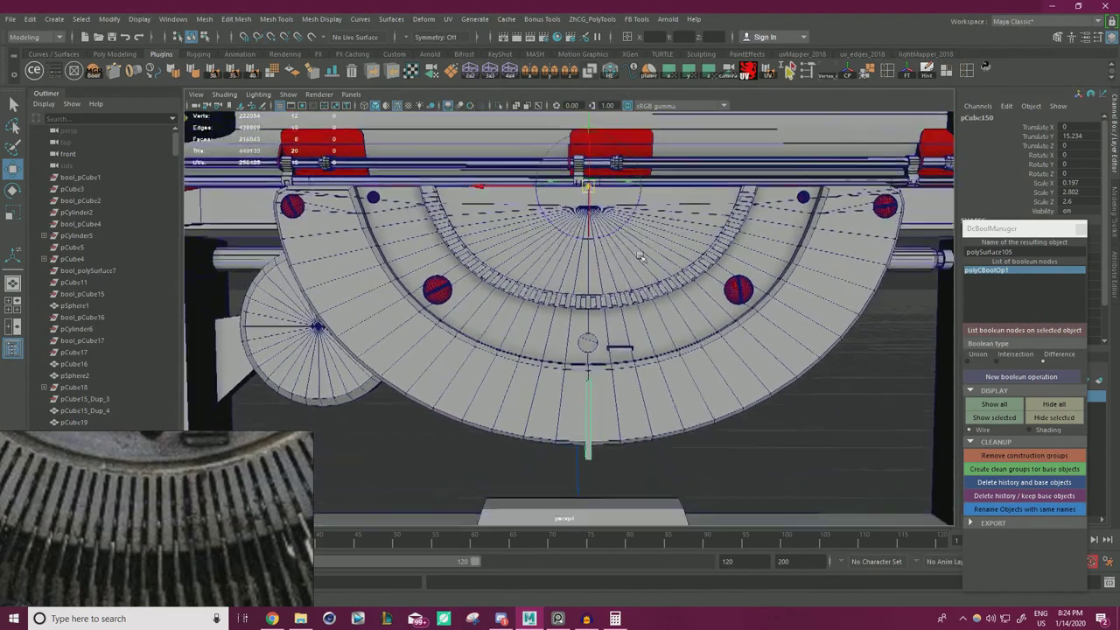
right_click_drag(614, 217, 755, 320, "alt")
middle_click_drag(625, 260, 607, 343, "alt")
left_click_drag(607, 342, 579, 278, "alt")
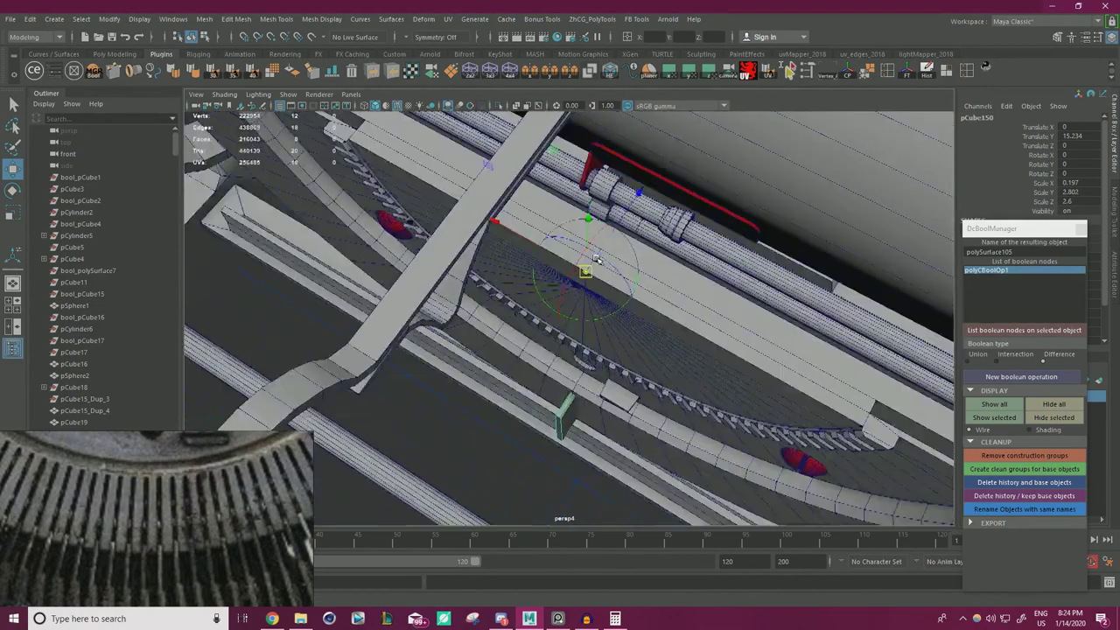
right_click_drag(579, 278, 630, 260, "alt")
key("v")
left_click_drag(589, 250, 587, 244)
key("Insert")
- Freeze the bar's transformations with its pivot at the arc centre
right_click_drag(588, 244, 514, 283, "alt")
left_click_drag(513, 282, 507, 365, "alt")
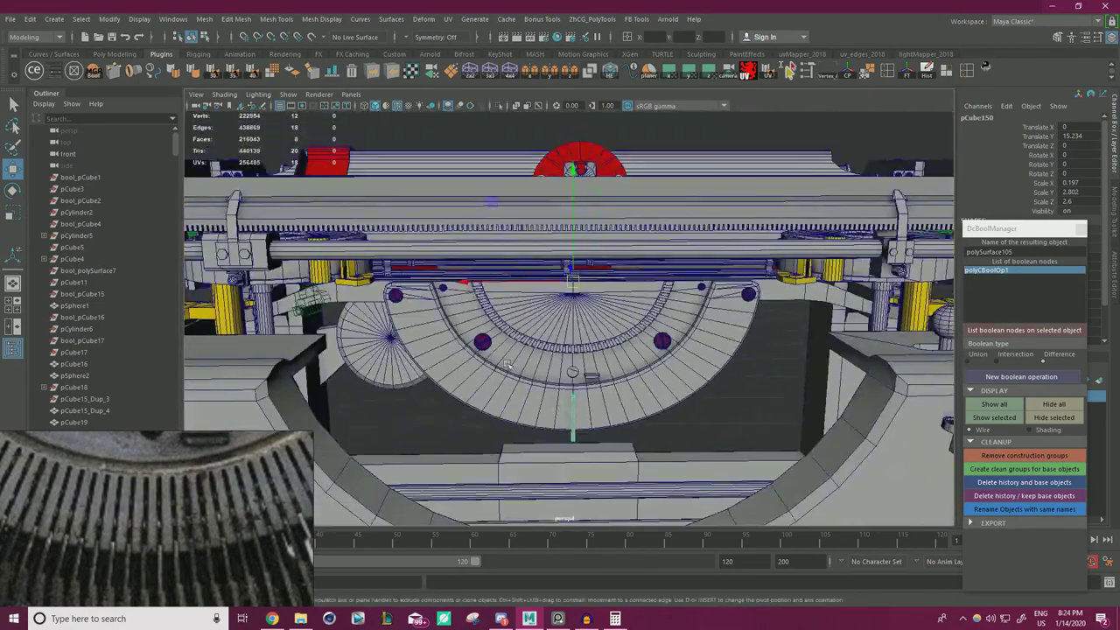
left_click_drag(591, 381, 569, 350, "alt")
right_click_drag(569, 350, 627, 324, "alt")
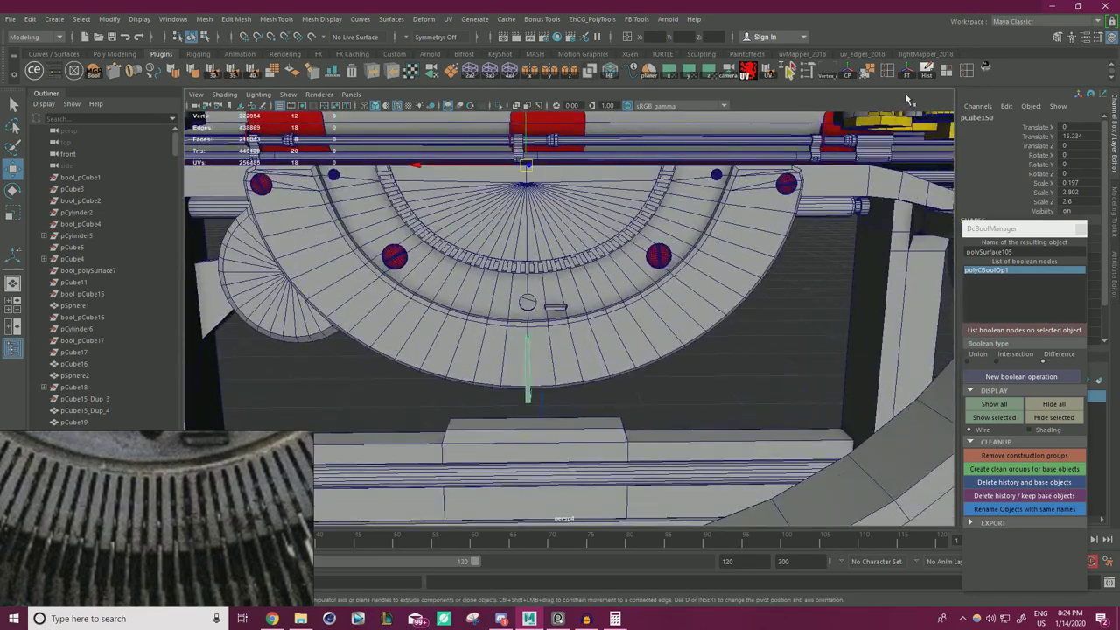
left_click(908, 76)
- Rotate the bar around the arc centre to the first slot position in the reference photo, setting Rotate Z to 72
left_click_drag(569, 289, 636, 260, "alt")
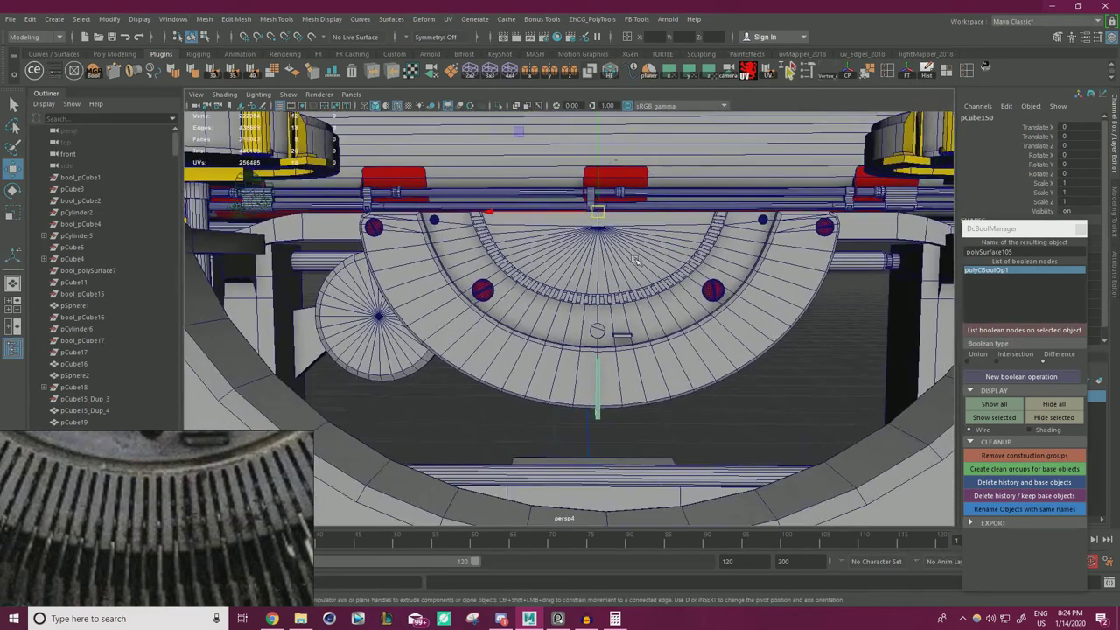
key("e")
left_click_drag(653, 300, 596, 328)
right_click_drag(236, 469, 453, 320)
scroll(394, 359, "down", 8)
scroll(291, 470, "up", 3)
right_click_drag(343, 457, 238, 508)
left_click_drag(562, 312, 569, 314)
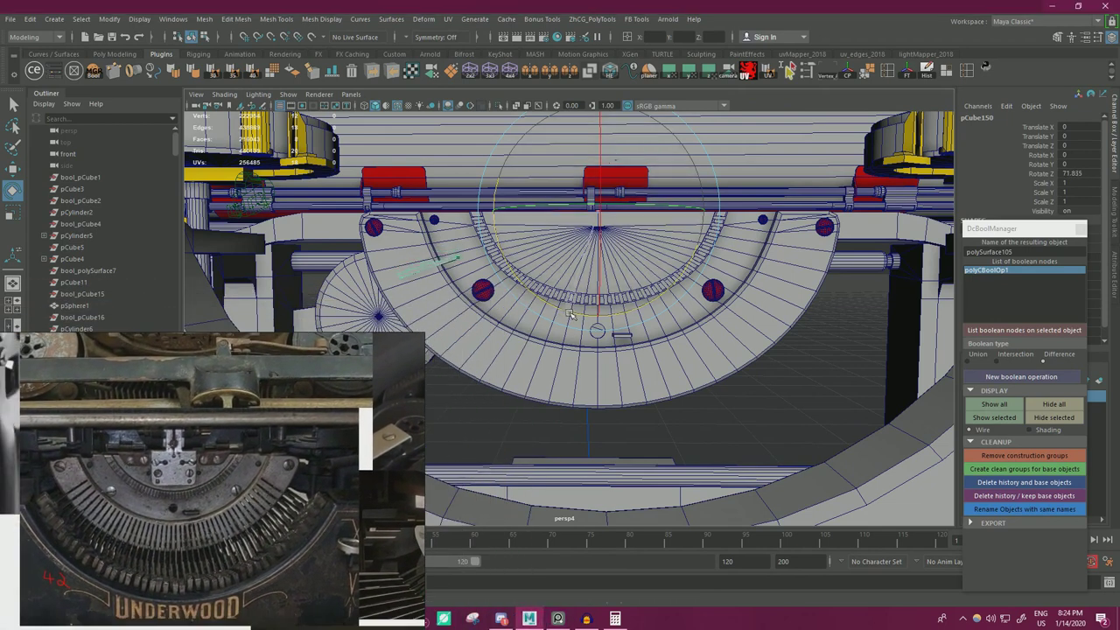
left_click_drag(570, 314, 543, 296)
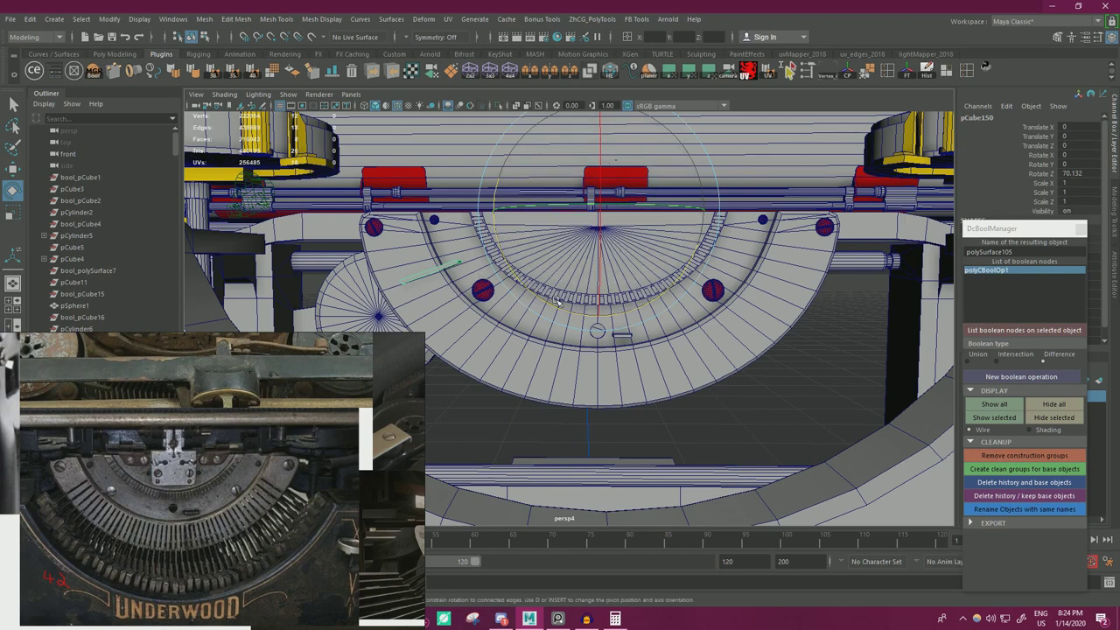
left_click_drag(558, 307, 552, 304)
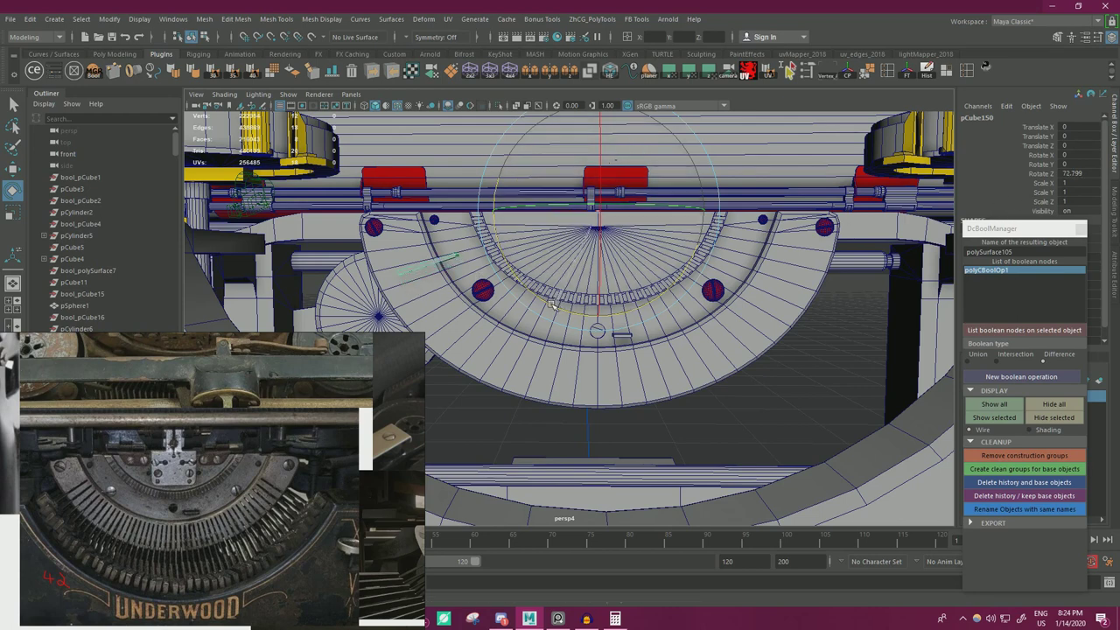
double_click(1084, 174)
key("Return")
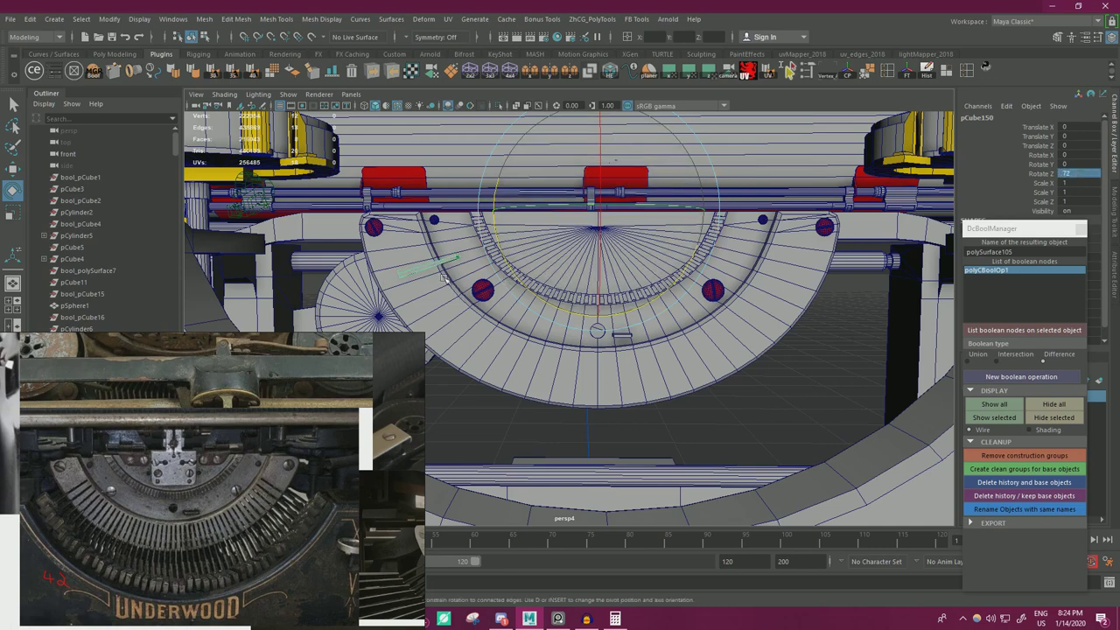
- Freeze the rotated bar's transformations so its first slot position becomes the zero rotation
scroll(775, 284, "down", 1)
left_click_drag(775, 283, 793, 235, "alt")
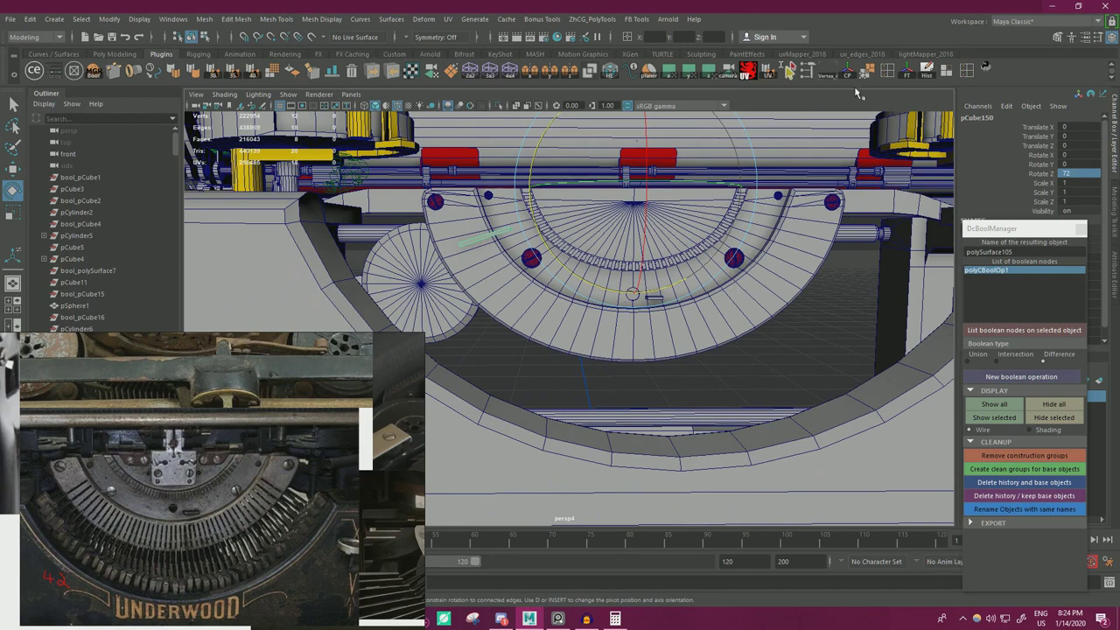
left_click(907, 75)
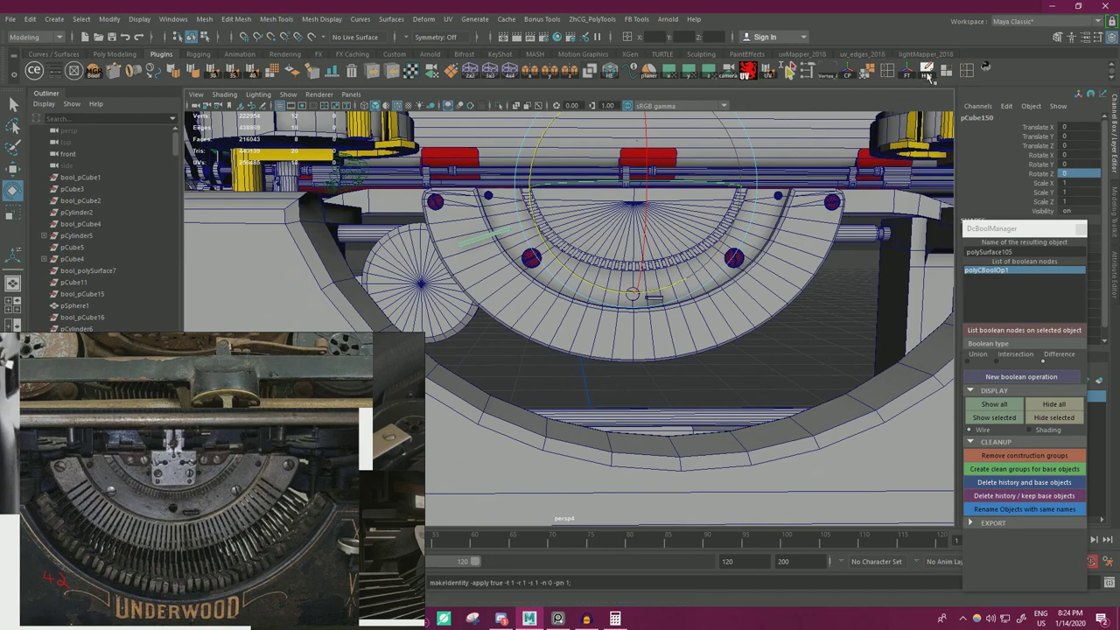
left_click_drag(546, 240, 928, 221)
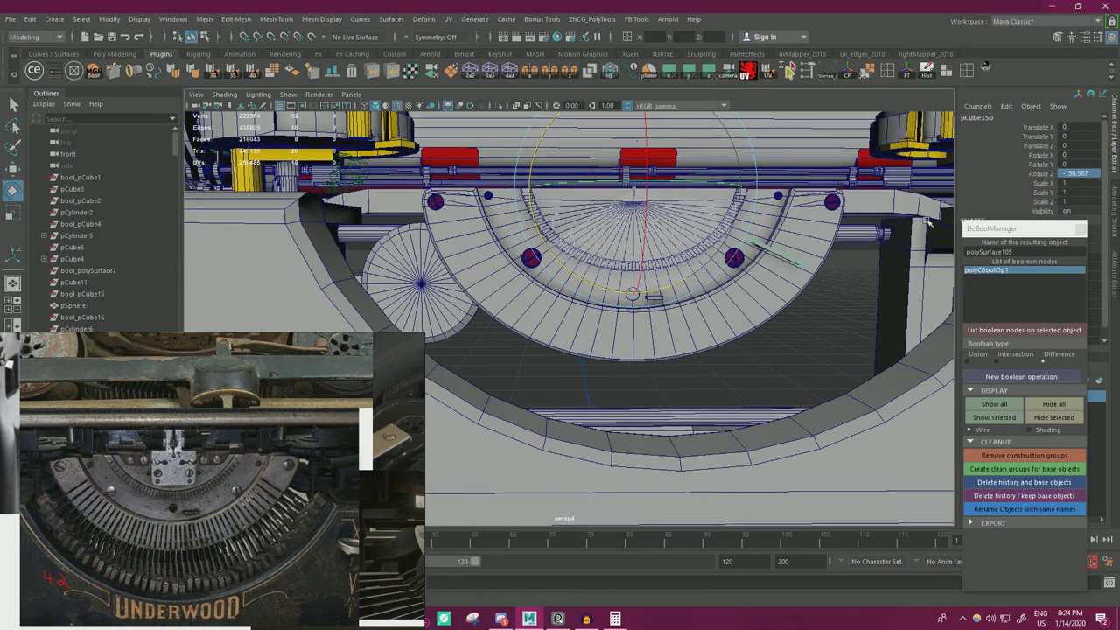
key("ctrl+z")
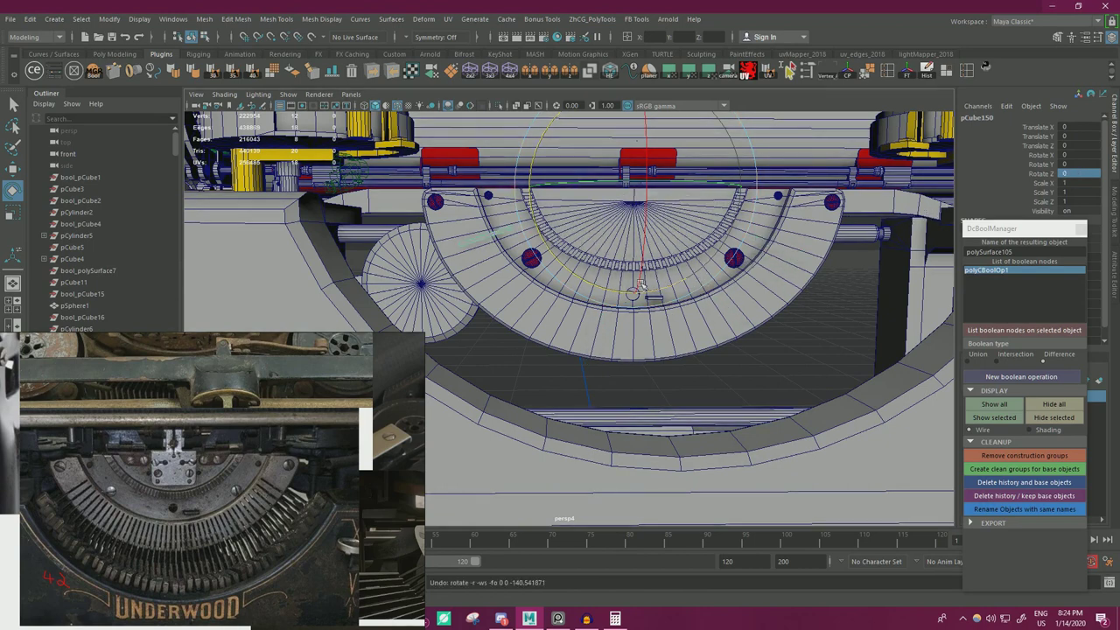
- Duplicate the bar and try rotating the copy about Z to about -144 at the mirrored position across the arc
key("ctrl+d")
left_click_drag(592, 283, 1027, 113)
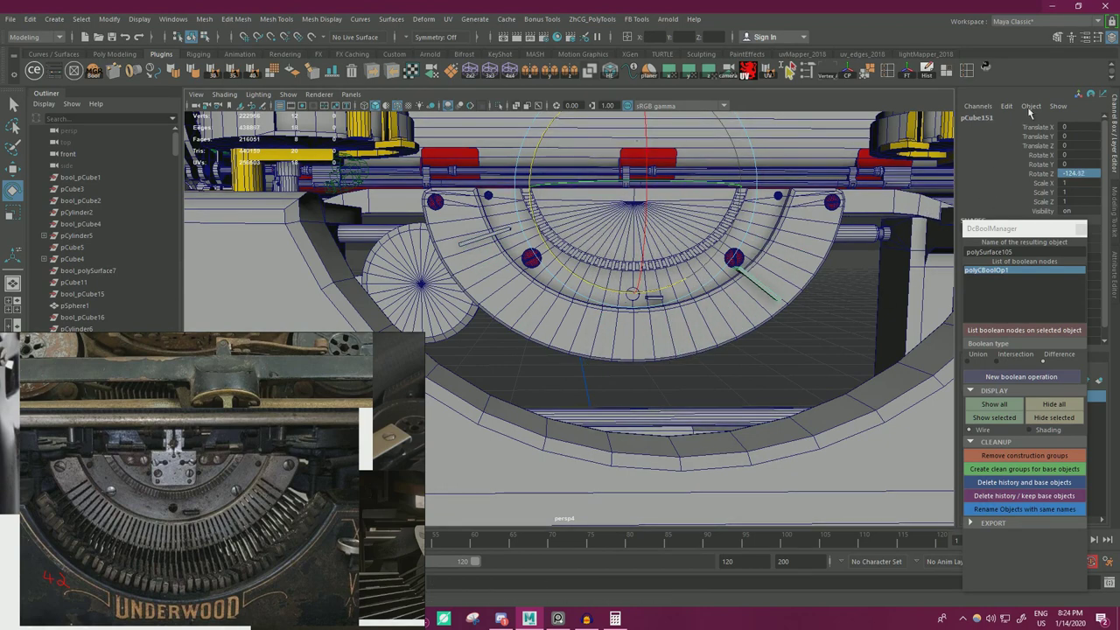
left_click_drag(657, 290, 692, 278)
middle_click_drag(691, 278, 691, 281)
left_click_drag(691, 281, 693, 281)
middle_click_drag(693, 281, 693, 285)
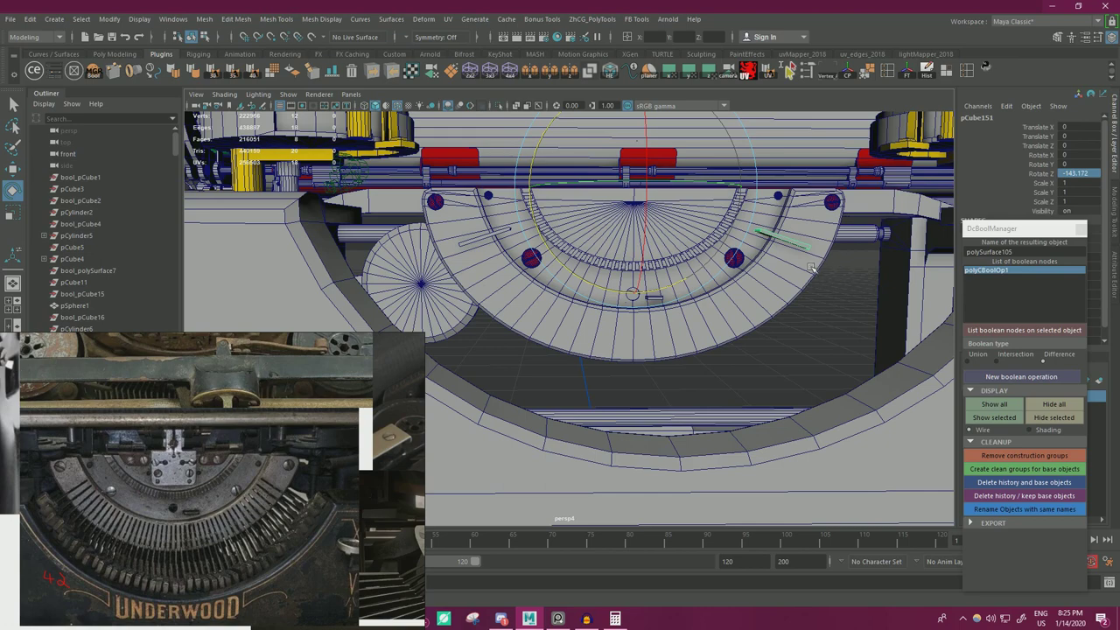
left_click_drag(811, 268, 683, 283, "alt")
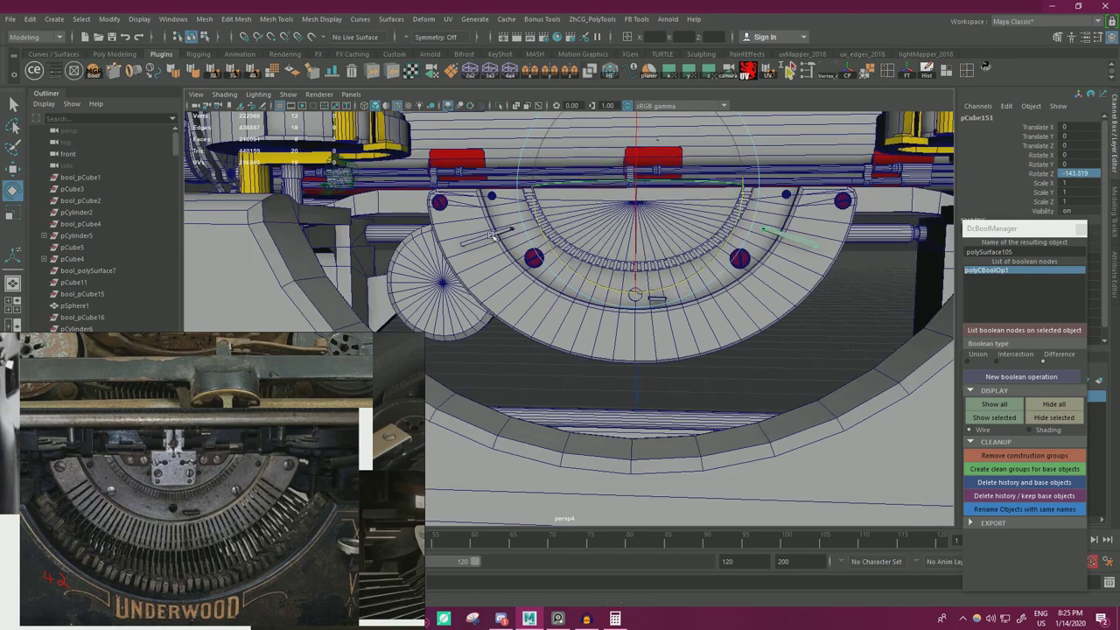
left_click(770, 246)
left_click(794, 237)
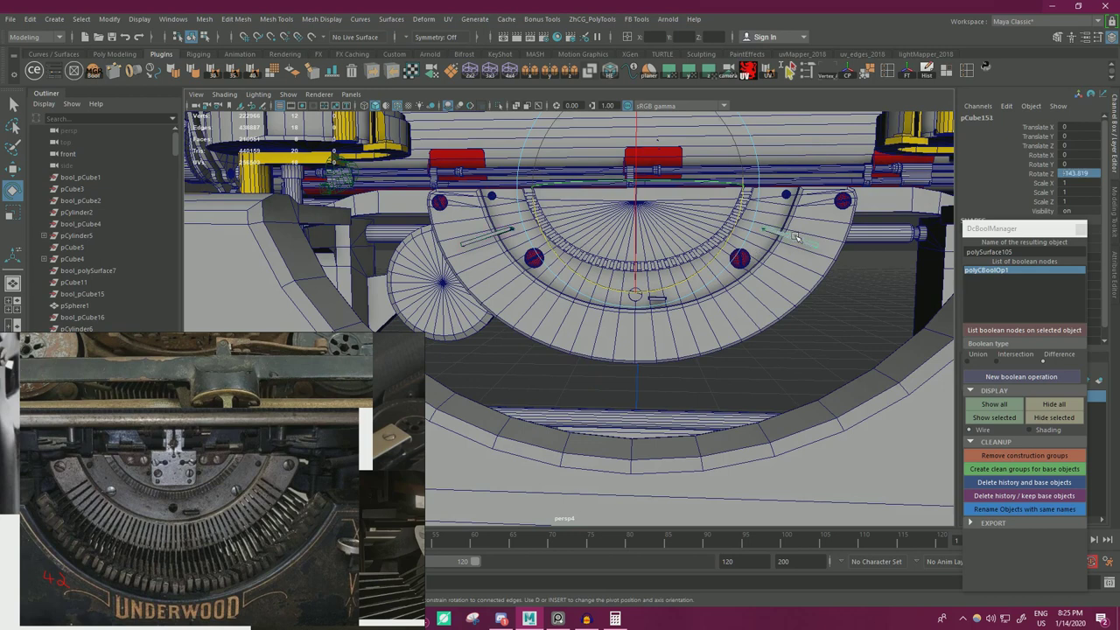
left_click_drag(684, 278, 683, 280)
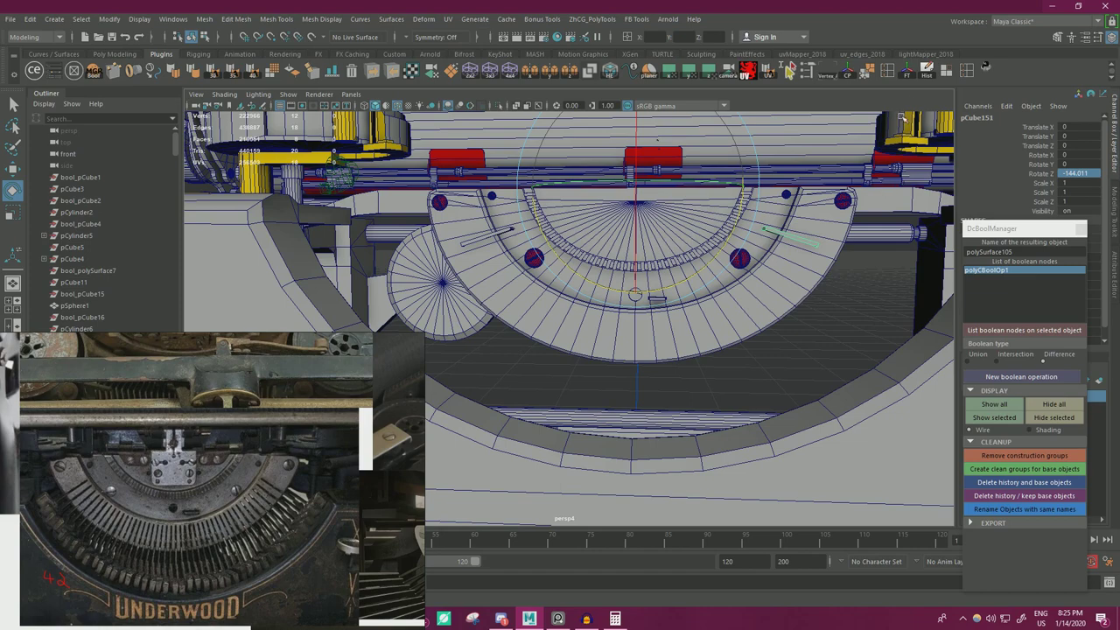
- Delete the rotated copy and reselect the original bar
right_click_drag(833, 314, 810, 312, "alt")
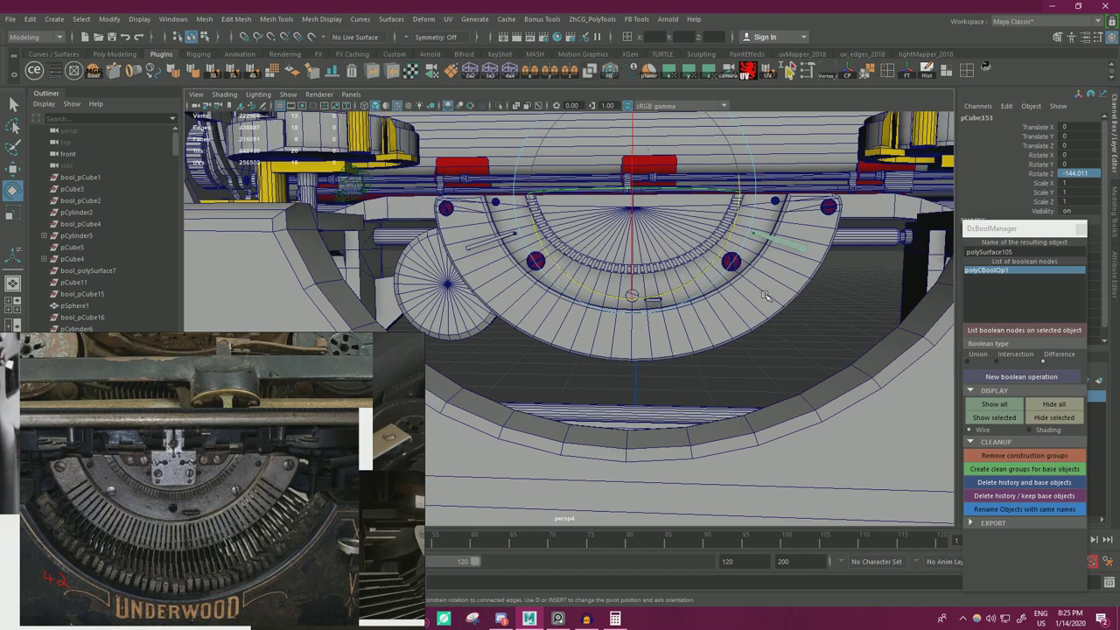
key("Delete")
left_click(487, 240)
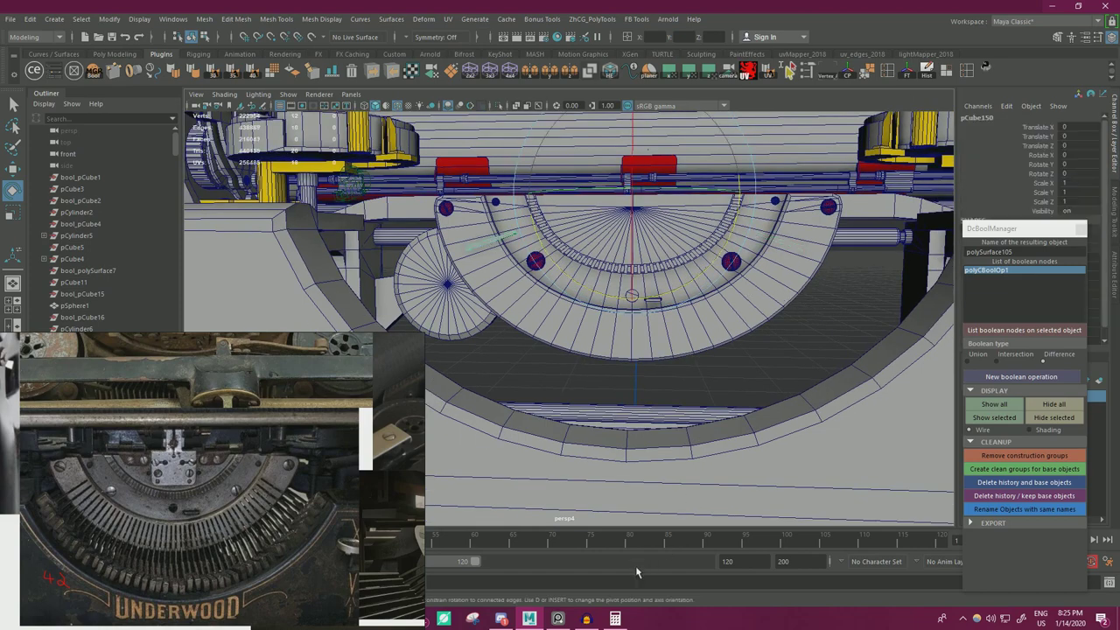
- Switch to the calculator and divide 144 by 42 to find the angle between neighbouring bars
left_click(615, 619)
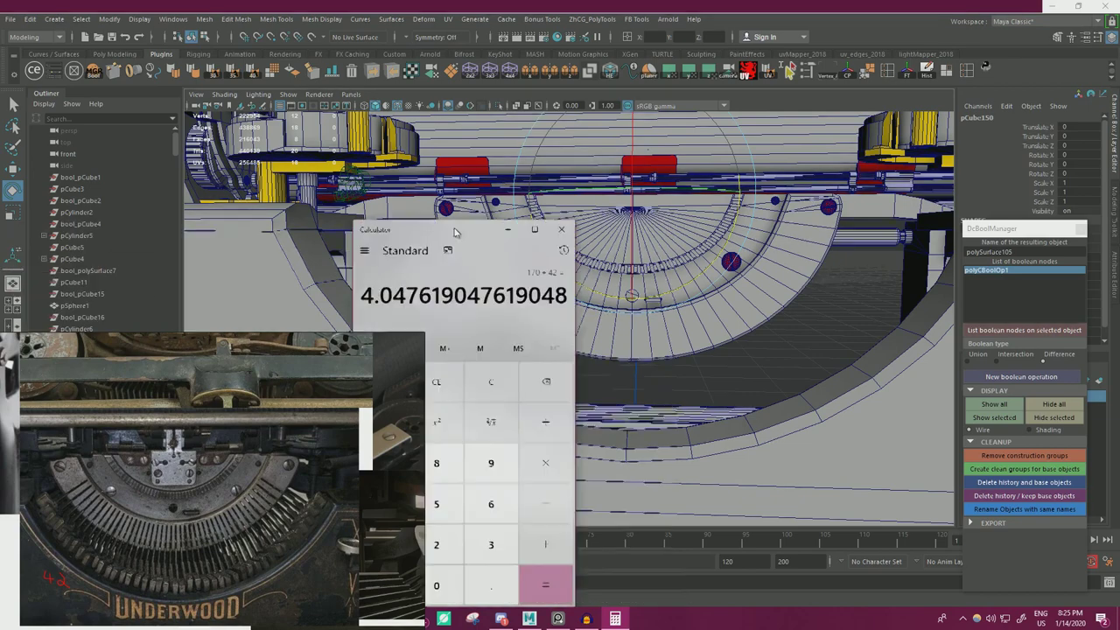
left_click_drag(455, 233, 728, 205)
left_click(707, 367)
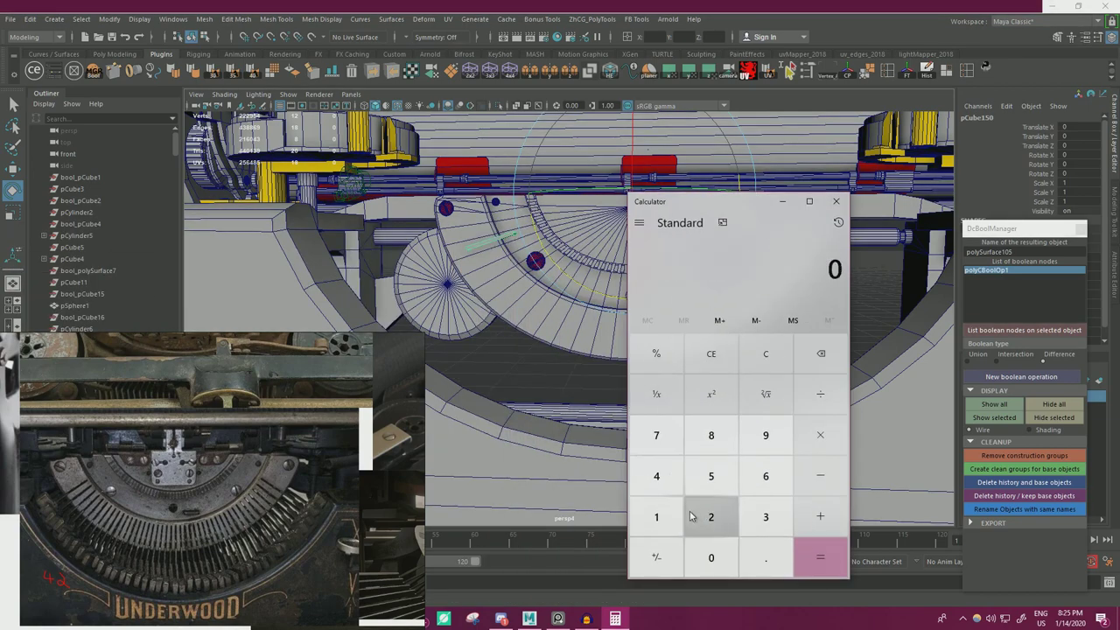
left_click(665, 522)
left_click(658, 479)
left_click(658, 480)
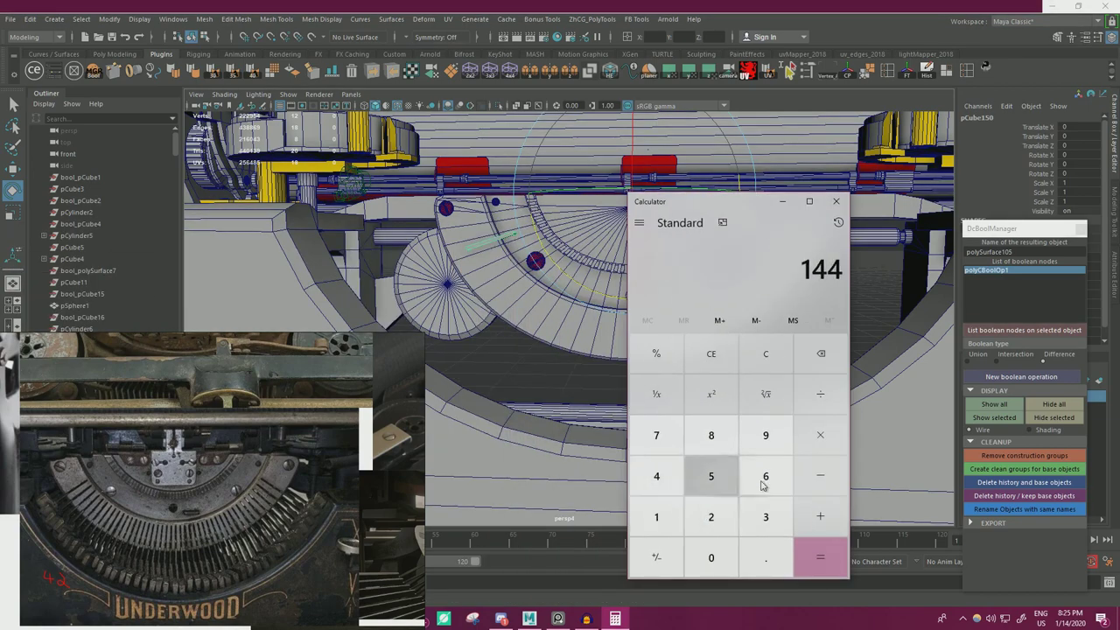
left_click(824, 398)
left_click(656, 476)
left_click(711, 517)
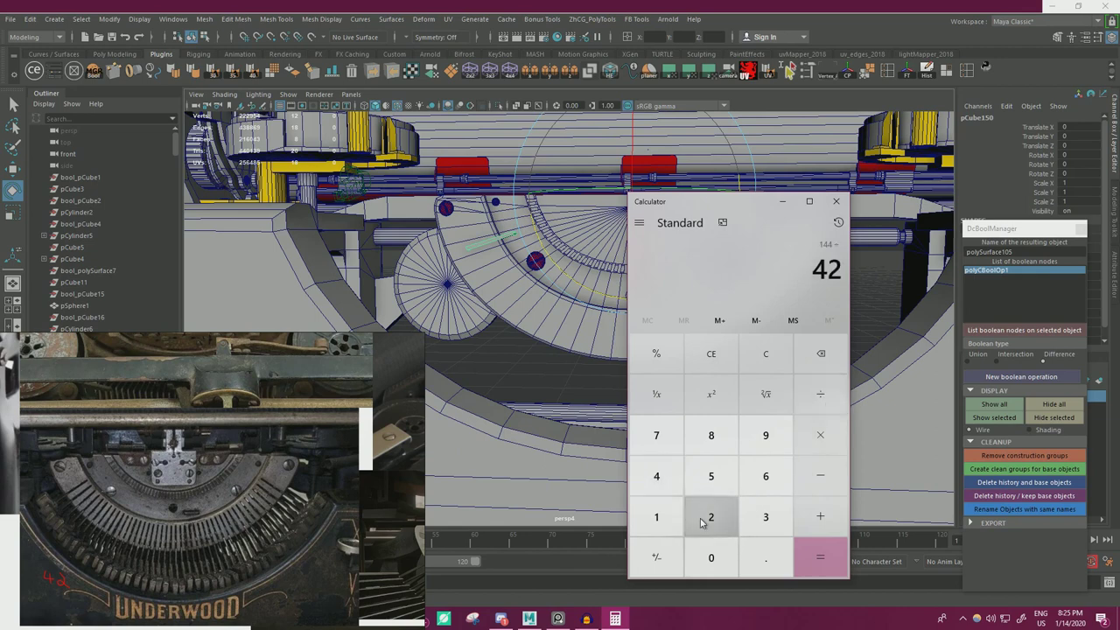
left_click(817, 549)
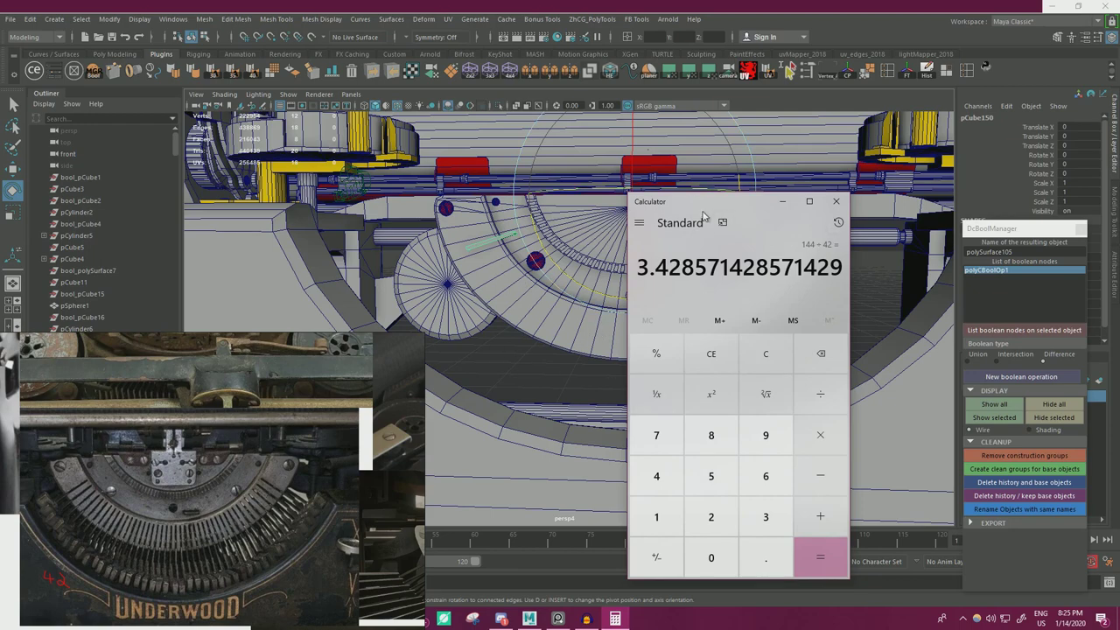
left_click_drag(681, 211, 978, 287)
- Create 42 copies of the bar around the arc centre with Duplicate Special, setting Rotate Z to -3.43
left_click(518, 355)
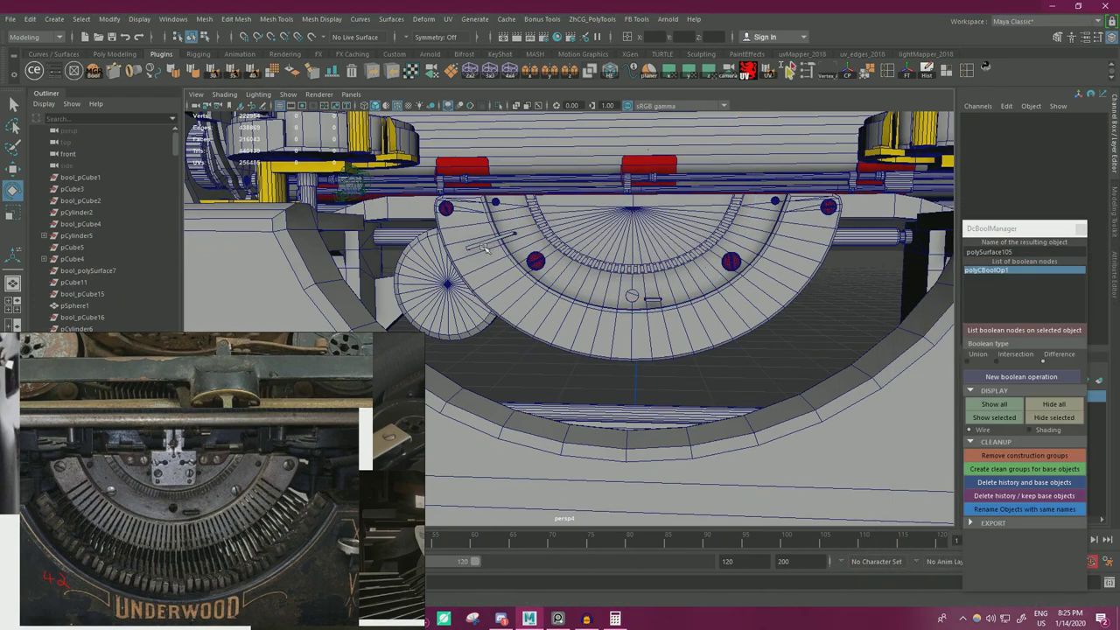
left_click(480, 241)
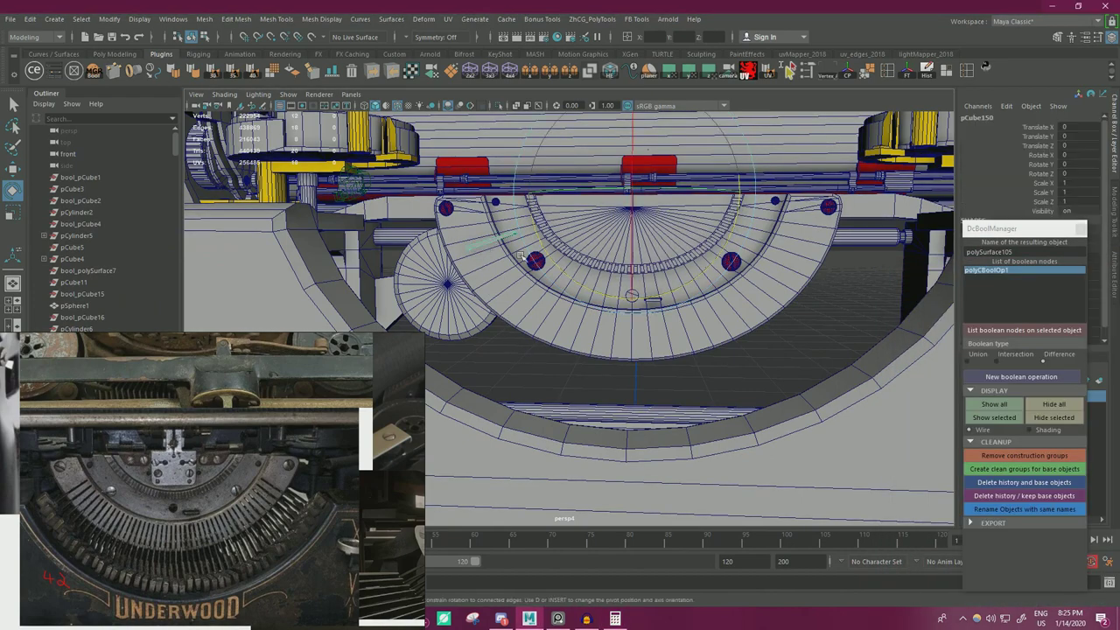
left_click(30, 19)
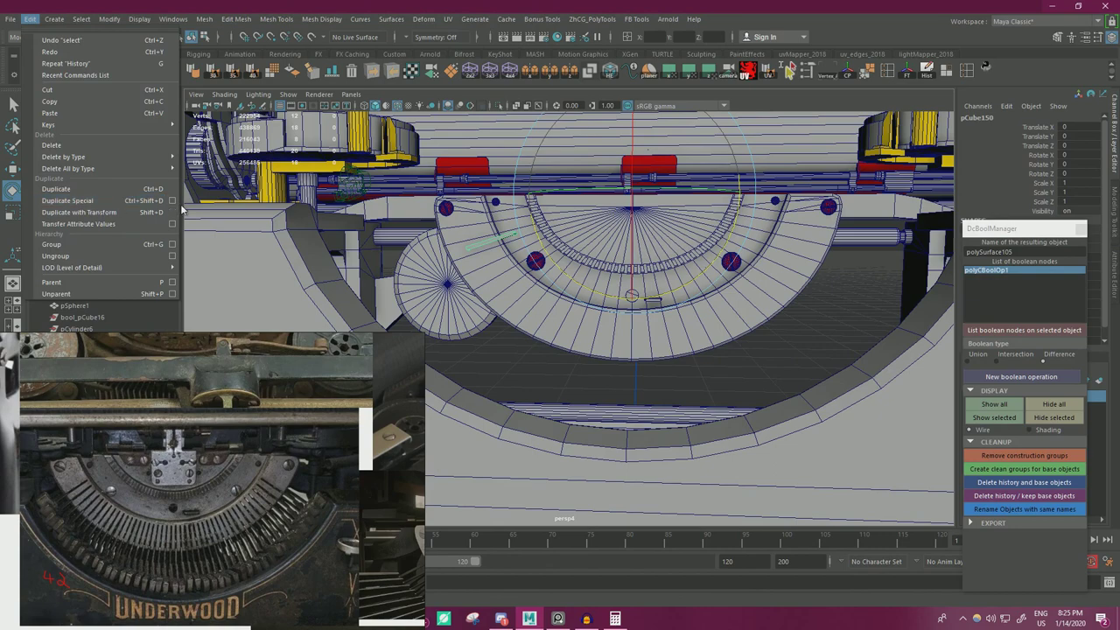
left_click(173, 200)
left_click_drag(518, 241, 681, 179)
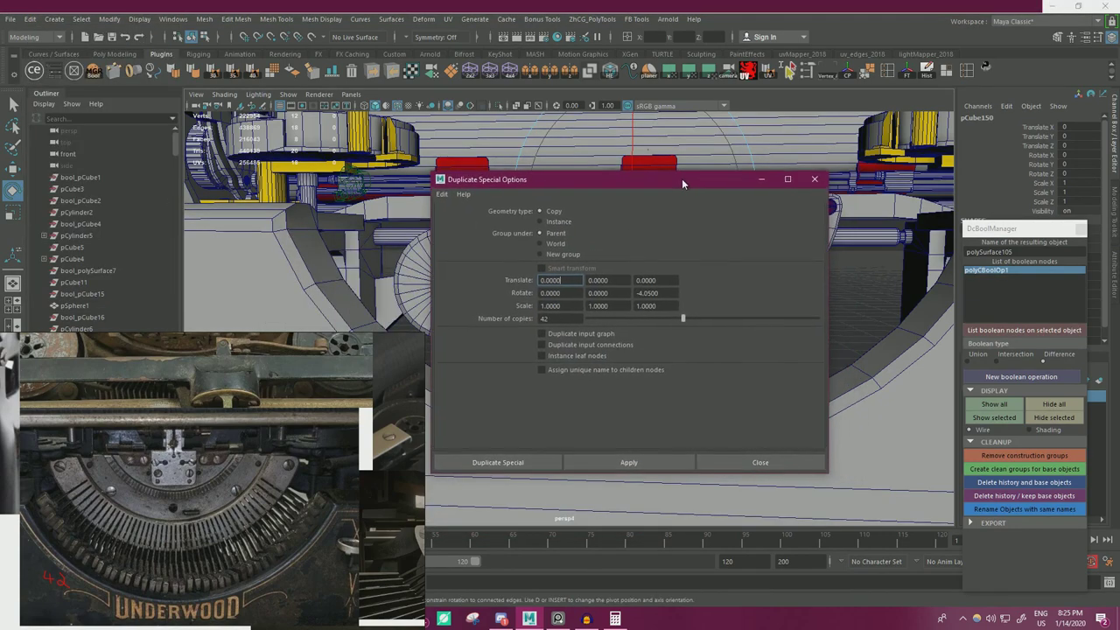
key("alt+Tab")
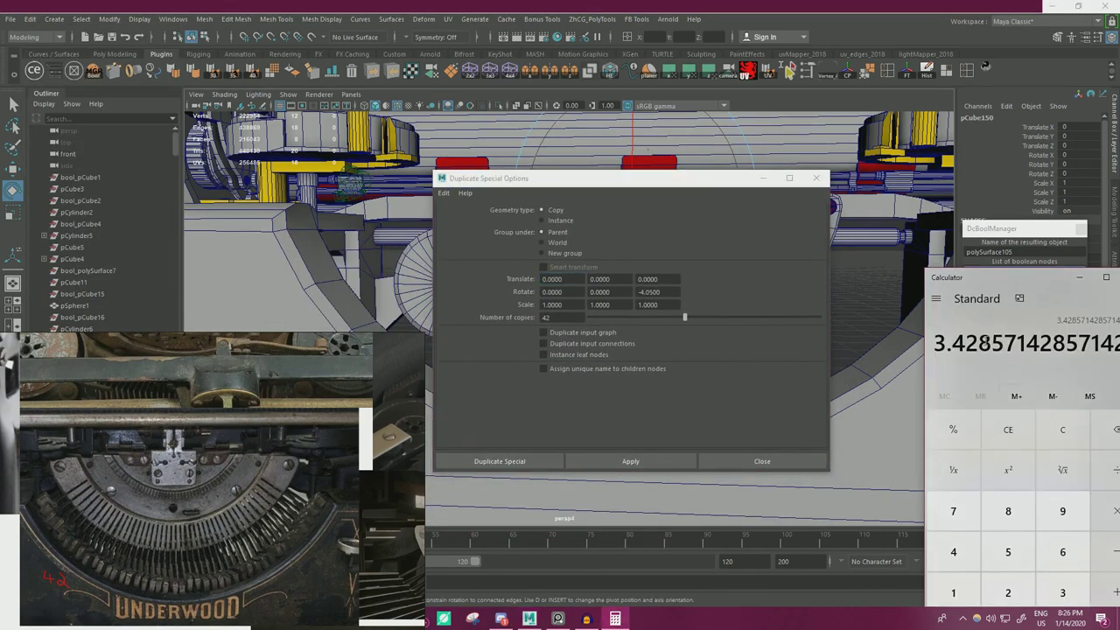
left_click_drag(986, 278, 910, 219)
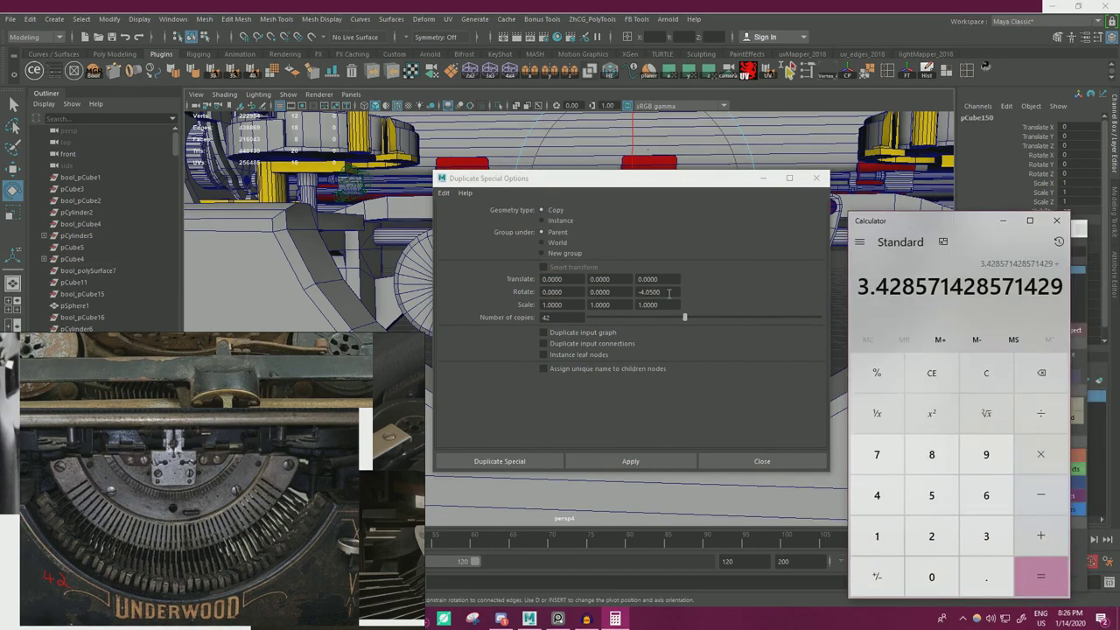
left_click_drag(669, 294, 588, 289)
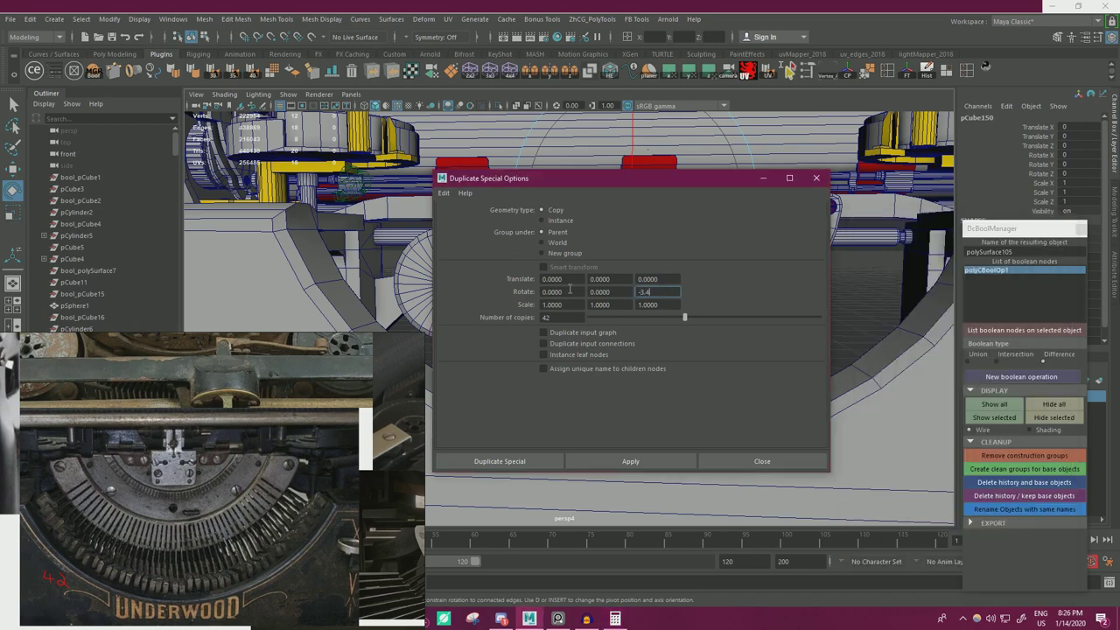
left_click(604, 461)
left_click_drag(584, 180, 632, 430)
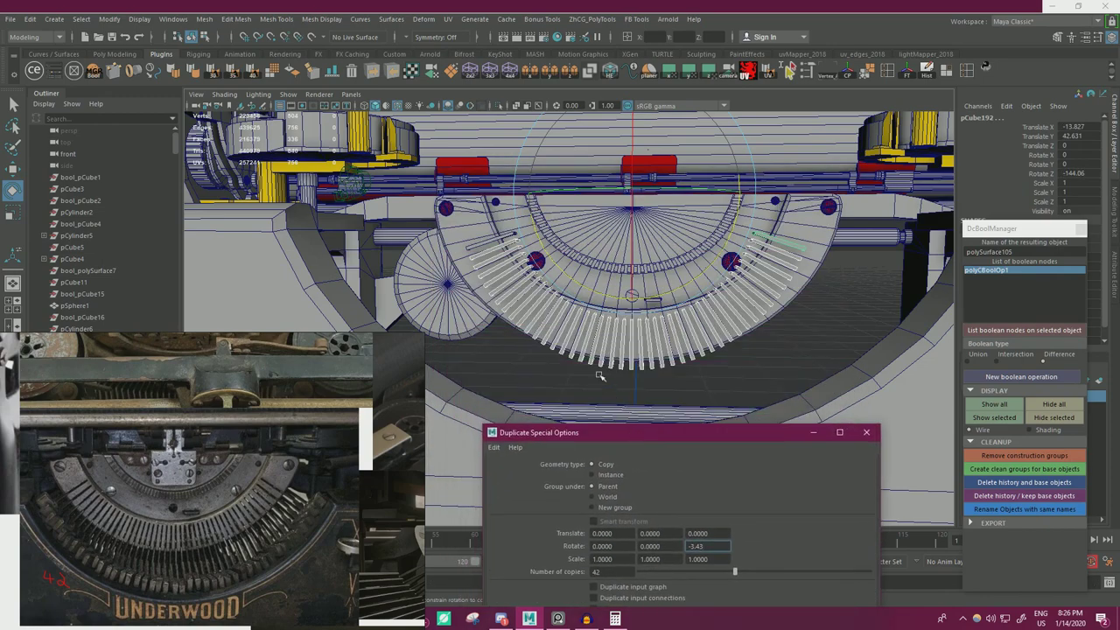
right_click_drag(661, 355, 671, 386, "alt")
left_click_drag(671, 431, 673, 489)
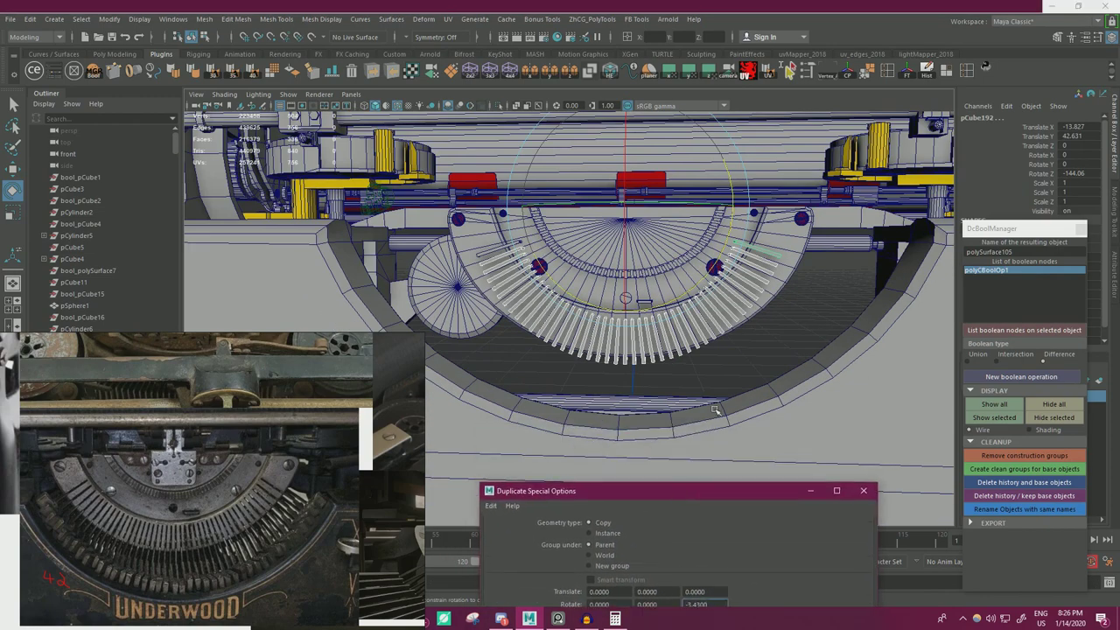
- Combine the duplicated bars into one mesh, including the original bar at the start of the arc
left_click(204, 19)
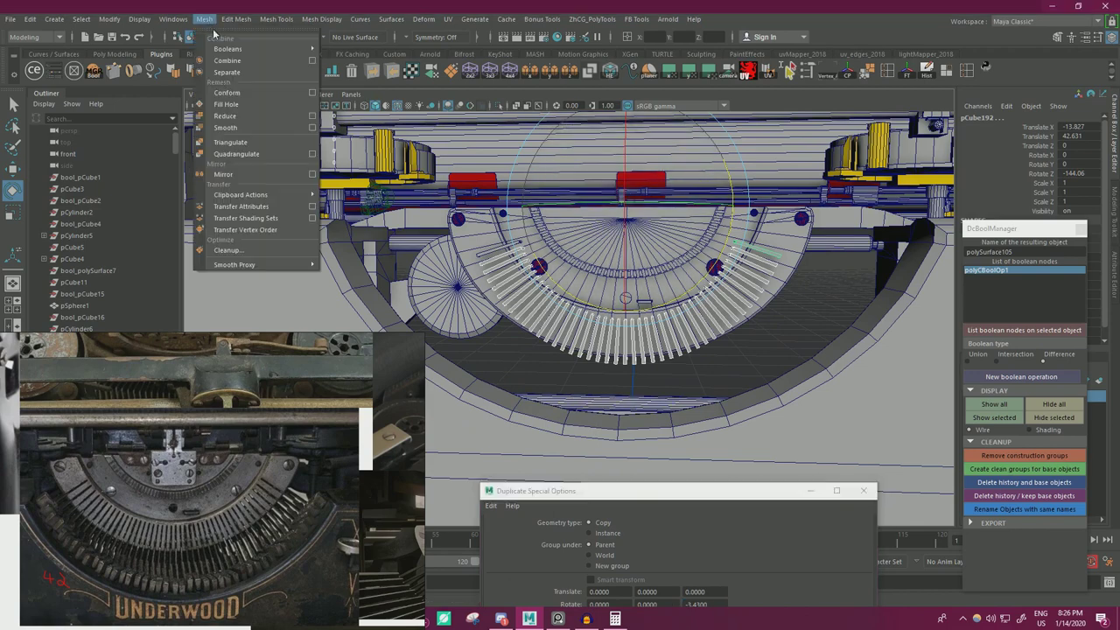
left_click(220, 62)
key("r")
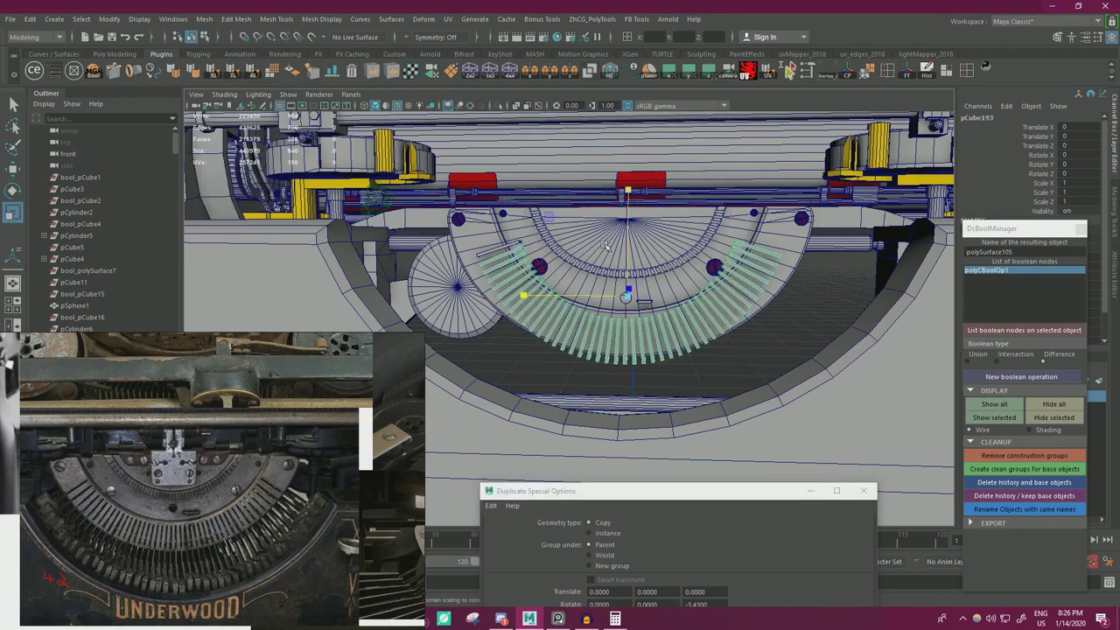
scroll(538, 255, "up", 3)
left_click(472, 218, "shift")
key("w")
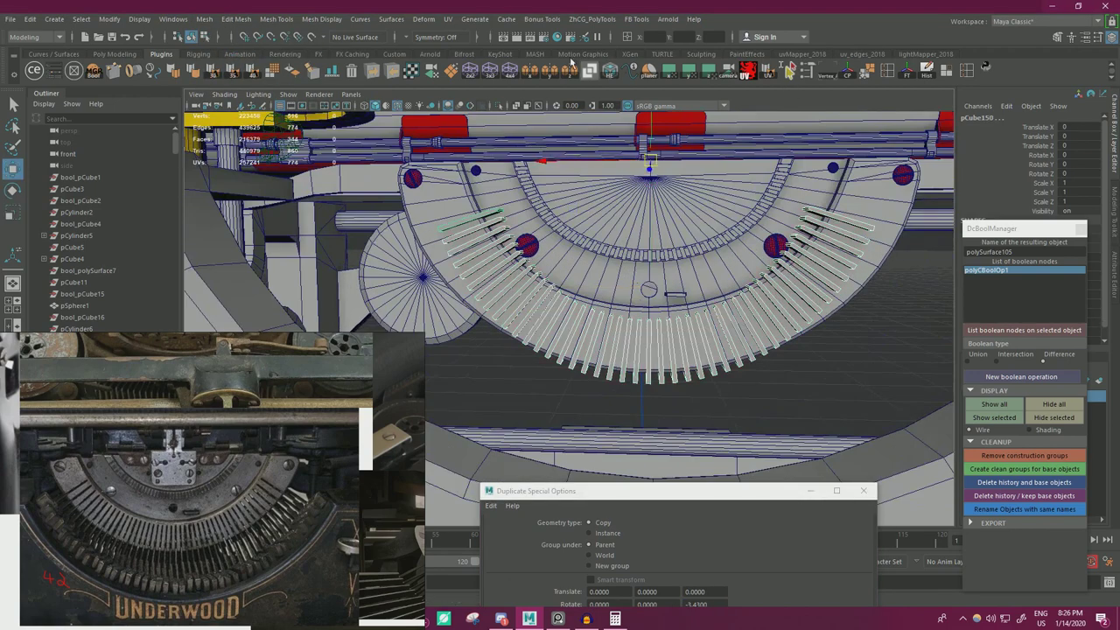
left_click(204, 19)
left_click(229, 64)
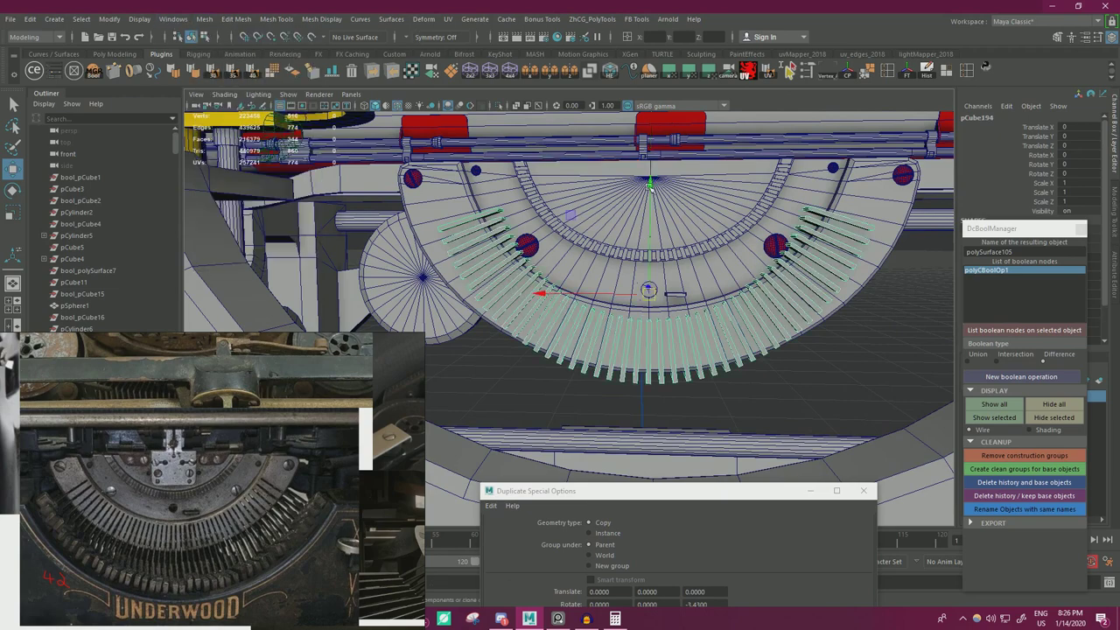
- Try squashing the combined bars vertically to Scale Y 0.77, undo it, and try Scale Y 0.742
key("r")
left_click_drag(651, 189, 663, 218)
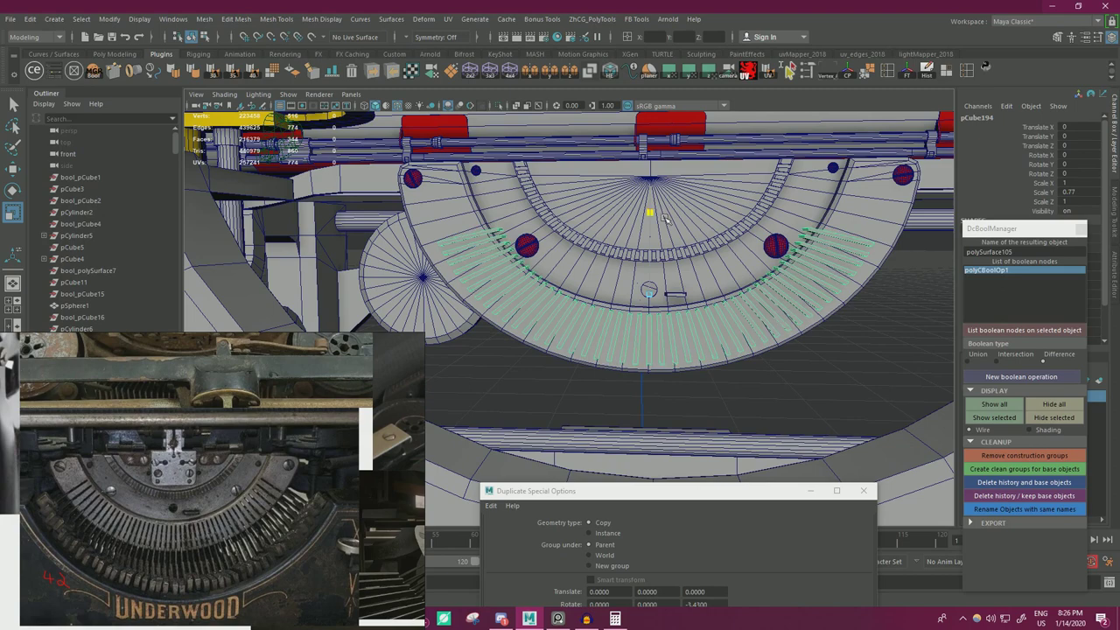
key("ctrl+z")
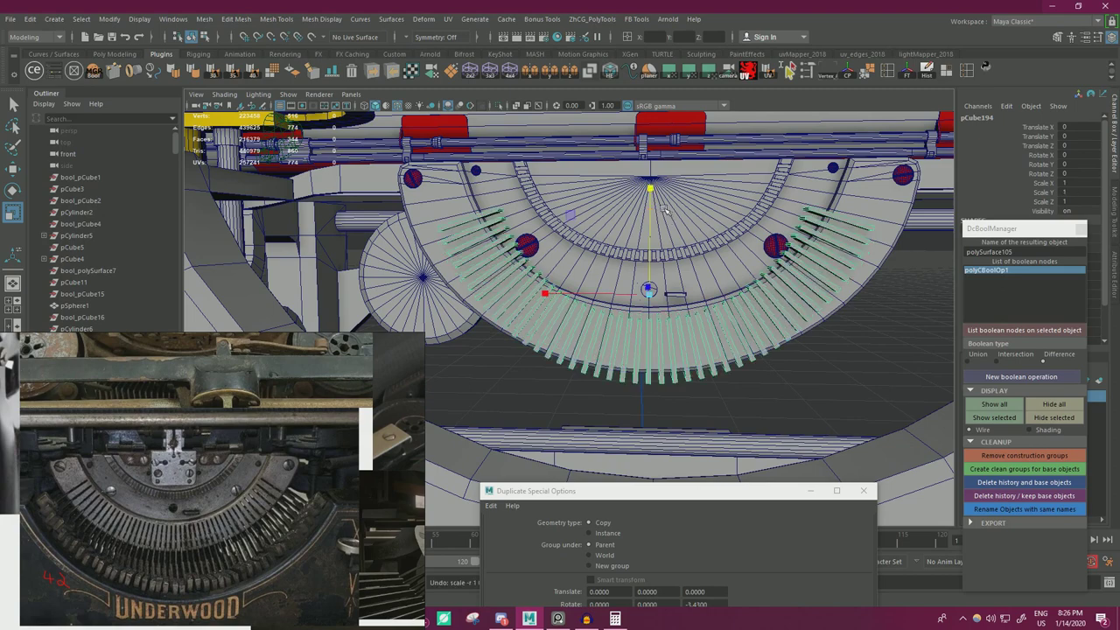
right_click_drag(694, 263, 628, 296, "alt")
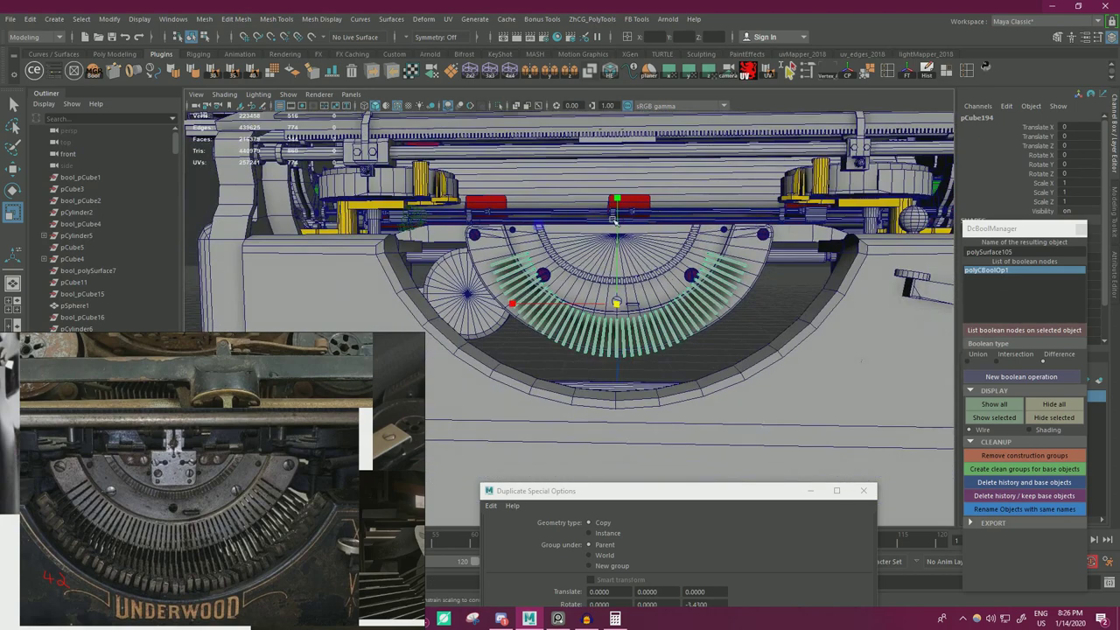
left_click_drag(615, 221, 624, 243)
- Switch to a full-size front view of the arc plate and move the reference image and duplicate options aside
left_click_drag(698, 265, 686, 241, "alt")
key("space")
key("space")
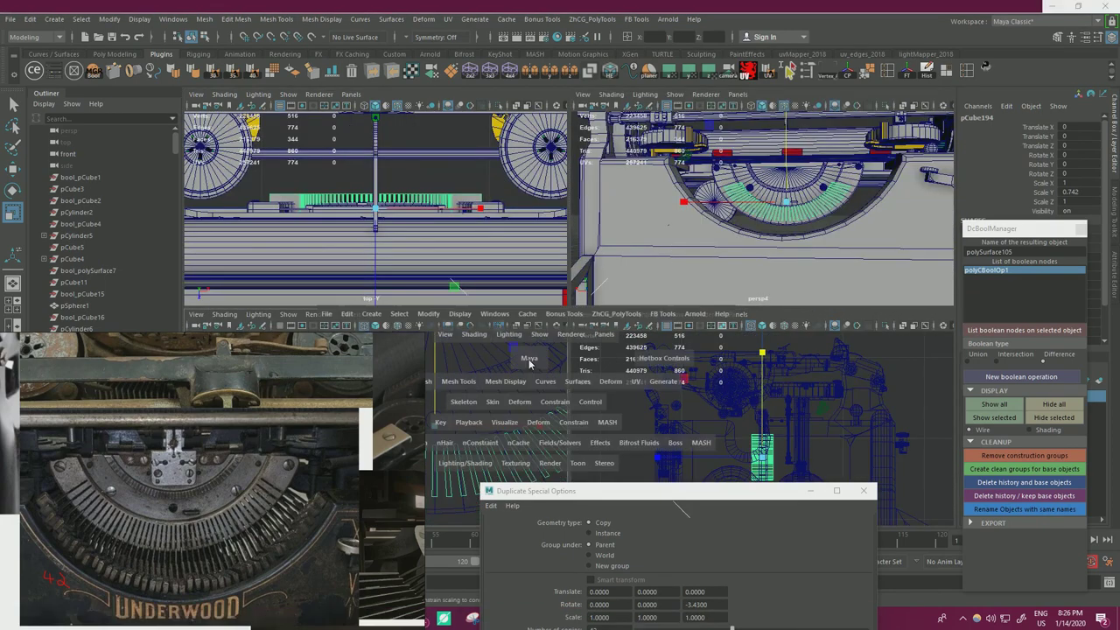
right_click_drag(313, 406, 61, 495)
left_click(579, 529)
right_click_drag(802, 377, 598, 340, "alt")
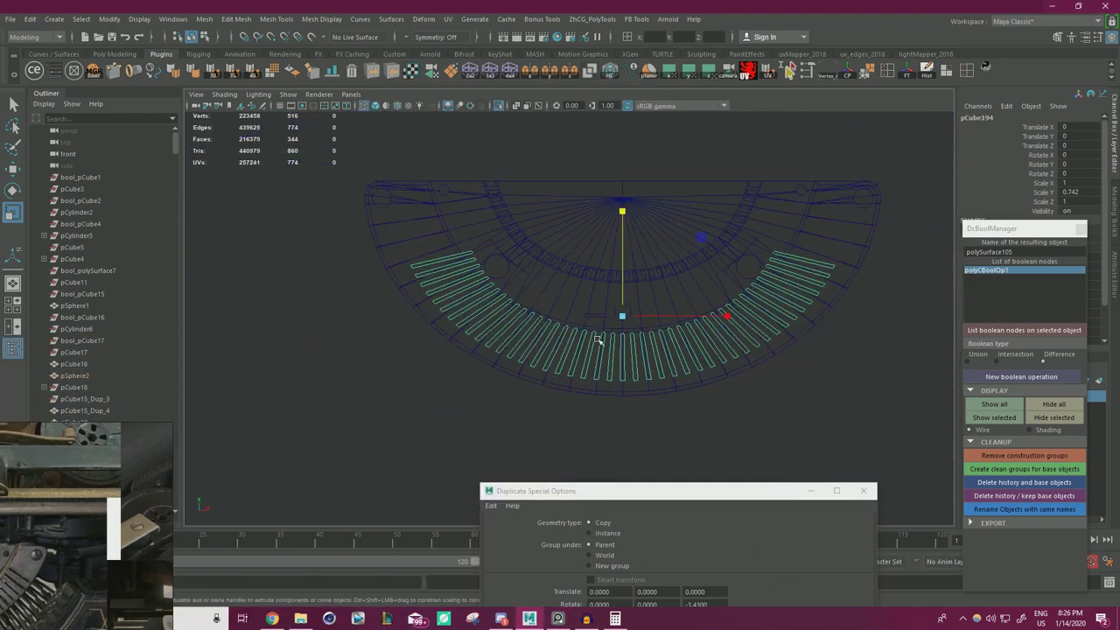
middle_click_drag(598, 340, 549, 323, "alt")
left_click_drag(639, 489, 636, 515)
- Try fitting the combined bars to the plate's outer band with Translate Y -0.435, Scale X 1.17 and Scale Y 0.888
left_click_drag(572, 257, 576, 260)
key("ctrl+z")
key("w")
key("r")
right_click_drag(536, 337, 692, 345, "alt")
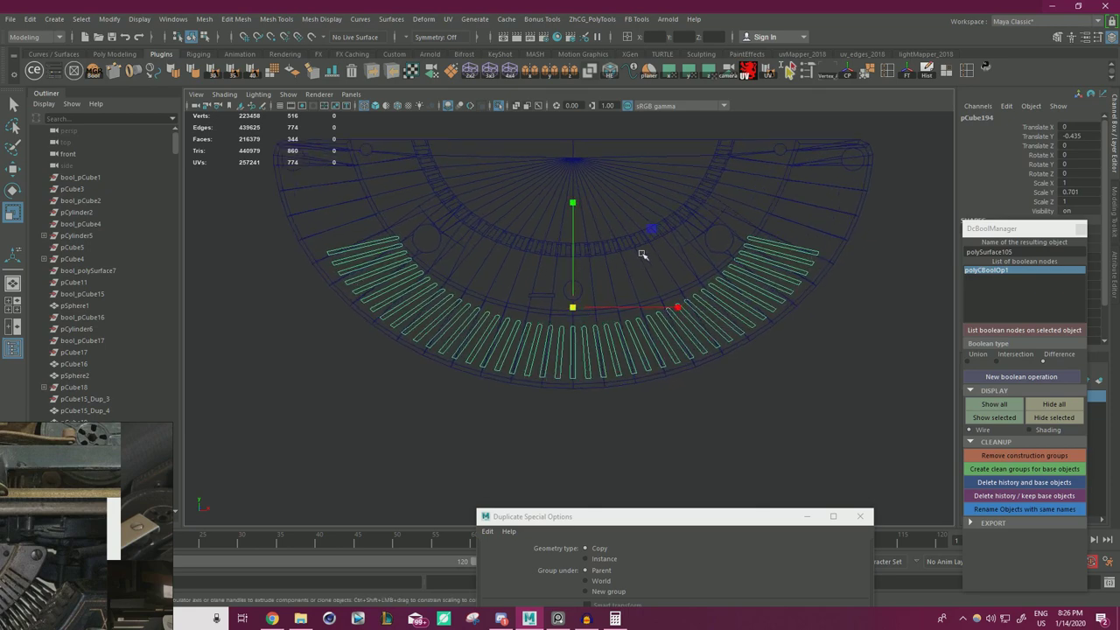
left_click_drag(652, 235, 661, 229)
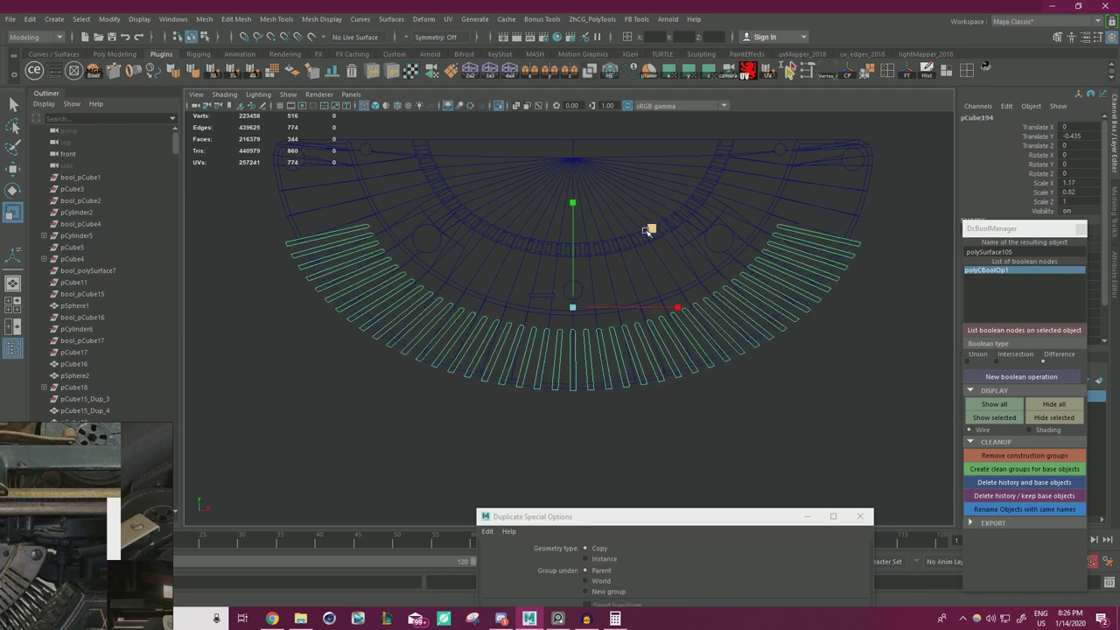
left_click_drag(573, 245, 586, 225)
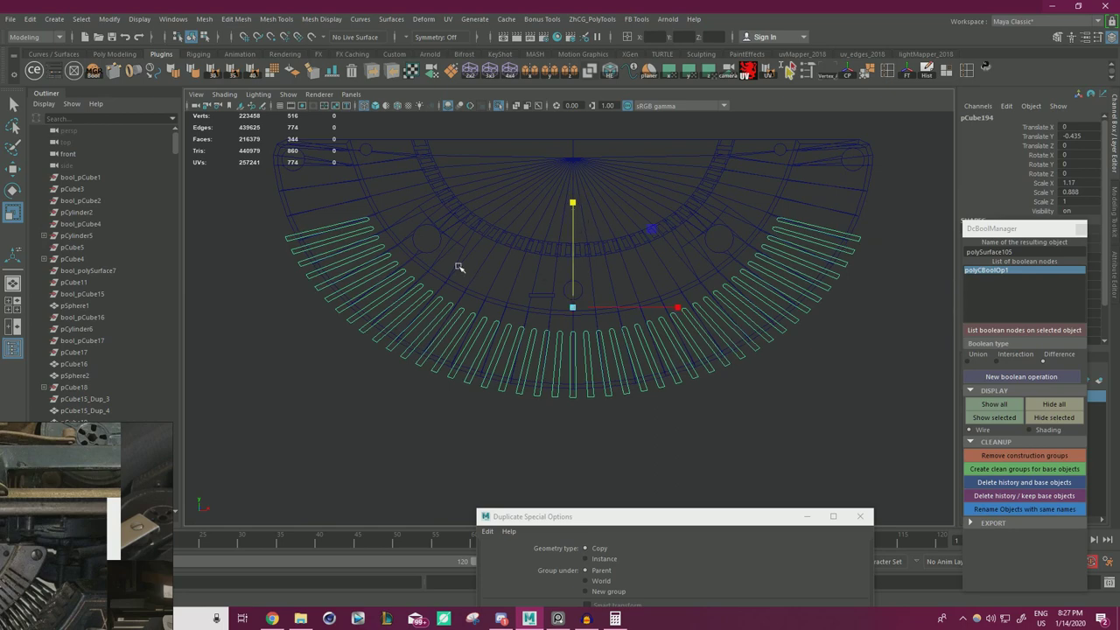
- Try adjusting the inner-end vertices of the centre bar with soft selection, and undo the edits
scroll(490, 276, "up", 2)
right_click_drag(846, 371, 791, 275)
left_click_drag(566, 312, 581, 342)
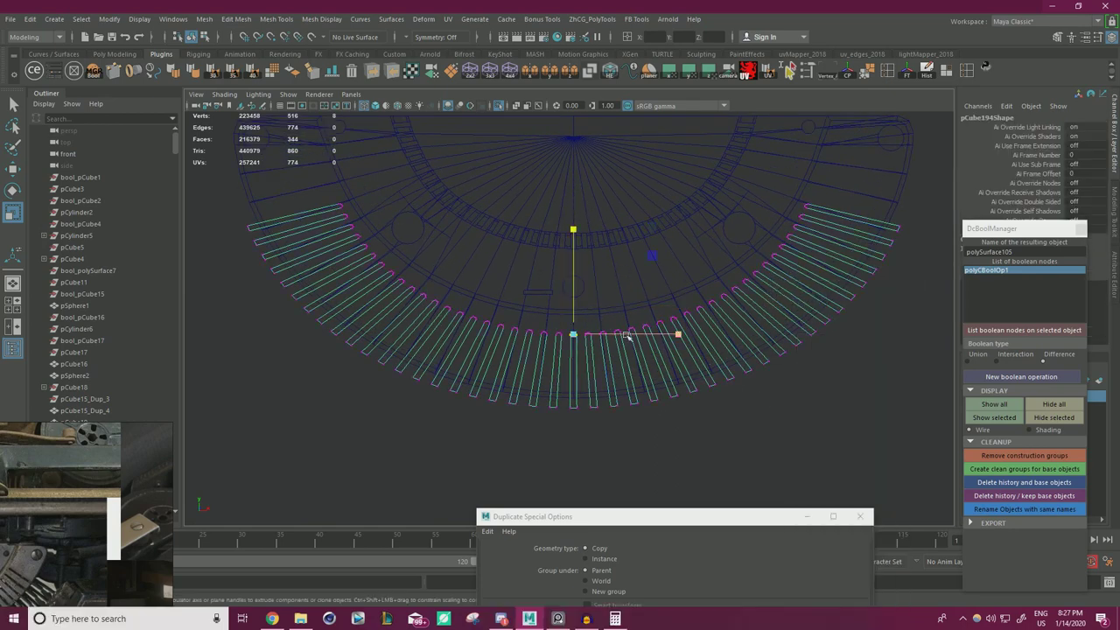
key("w")
middle_click_drag(662, 277, 664, 294, "alt")
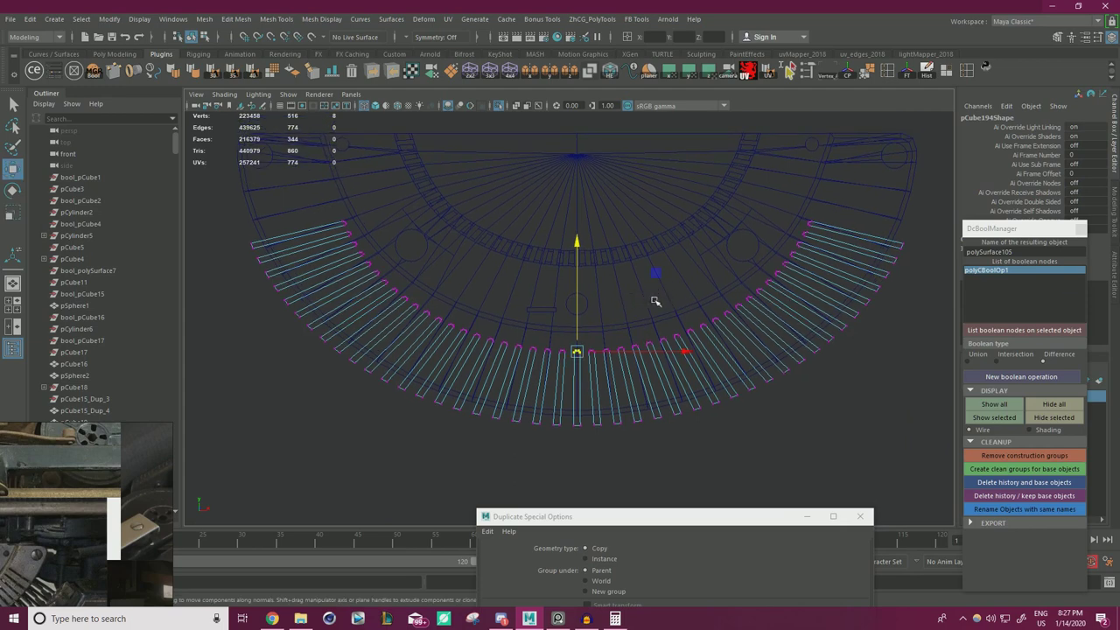
key("b")
left_click_drag(656, 274, 678, 260)
left_click_drag(577, 308, 578, 298)
key("ctrl+z")
key("ctrl+z")
key("ctrl+z")
key("ctrl+z")
key("ctrl+z")
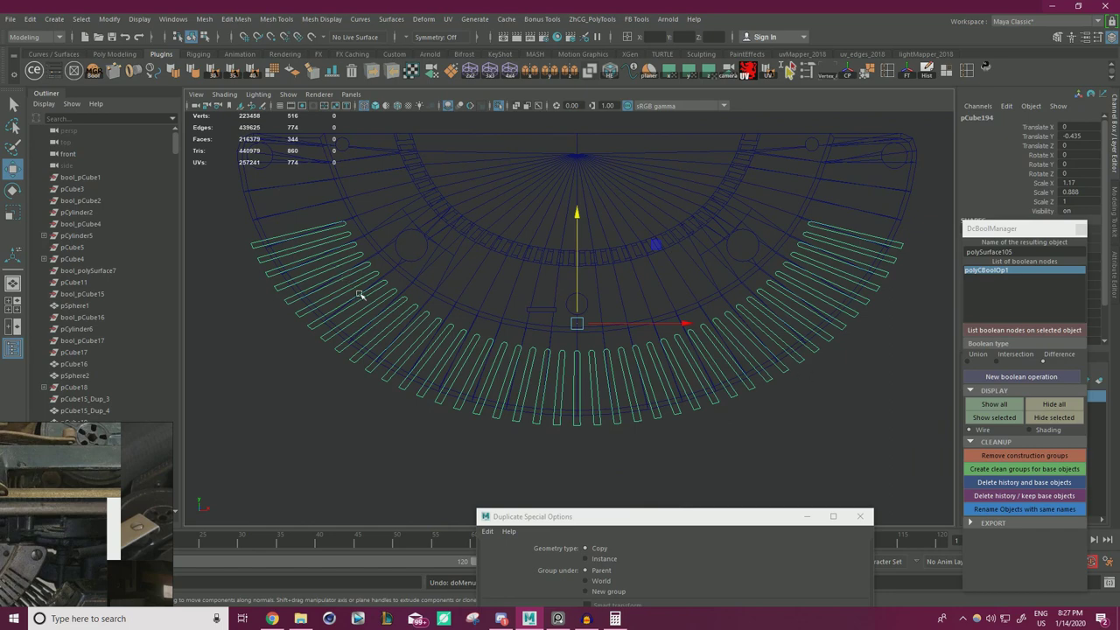
- Try raising only the centre bar's inner-end vertices slightly toward the arc centre
right_click_drag(596, 360, 637, 373, "alt")
middle_click_drag(638, 373, 627, 327, "alt")
right_click_drag(833, 396, 777, 282)
scroll(588, 307, "up", 1)
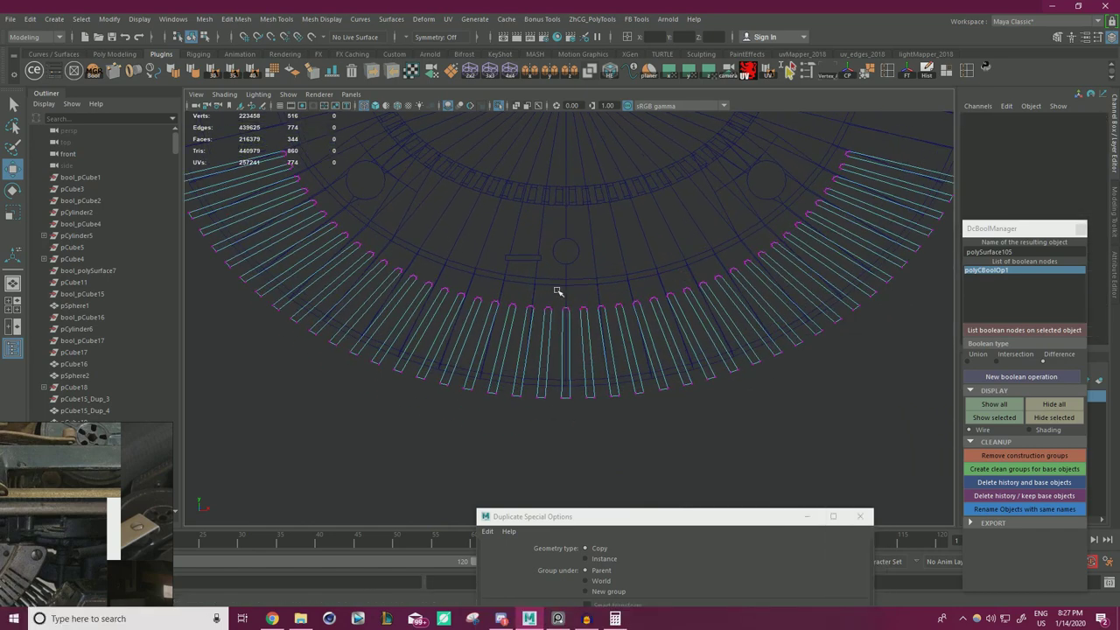
left_click_drag(556, 290, 579, 325)
right_click_drag(563, 287, 592, 296, "alt")
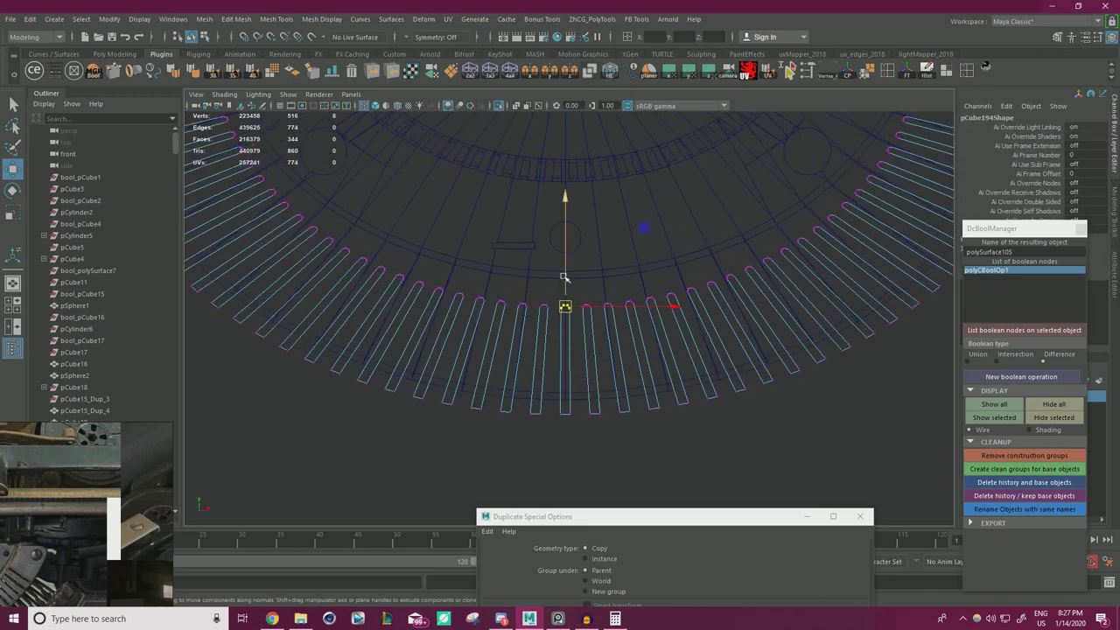
left_click_drag(564, 278, 566, 259)
middle_click_drag(371, 235, 508, 310, "alt")
right_click_drag(388, 261, 401, 266, "alt")
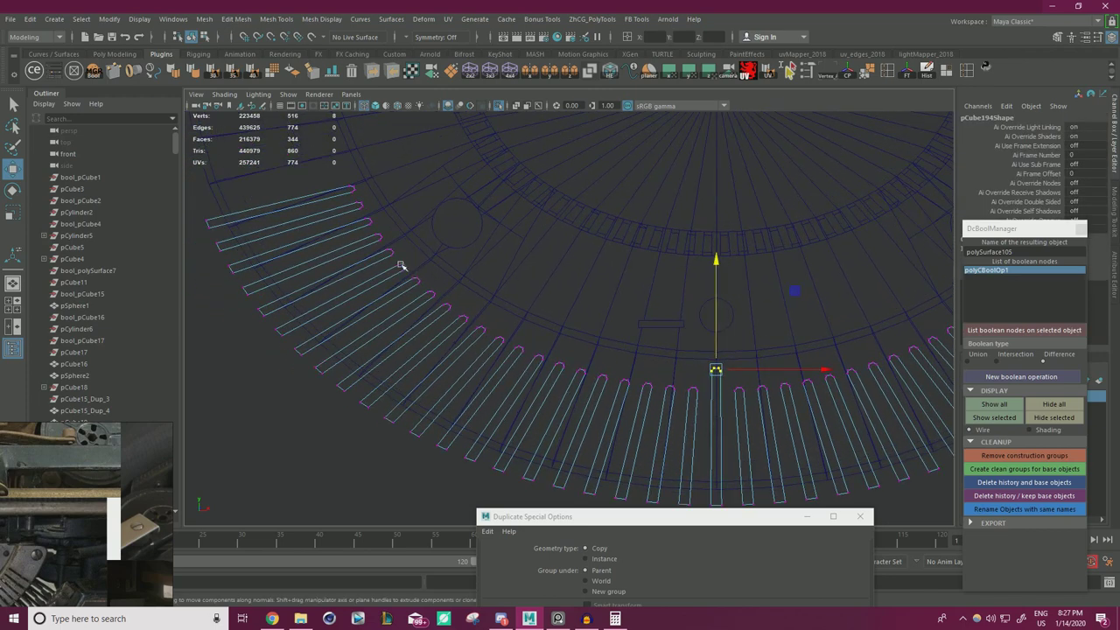
middle_click_drag(556, 292, 528, 272, "alt")
right_click_drag(527, 272, 432, 276, "alt")
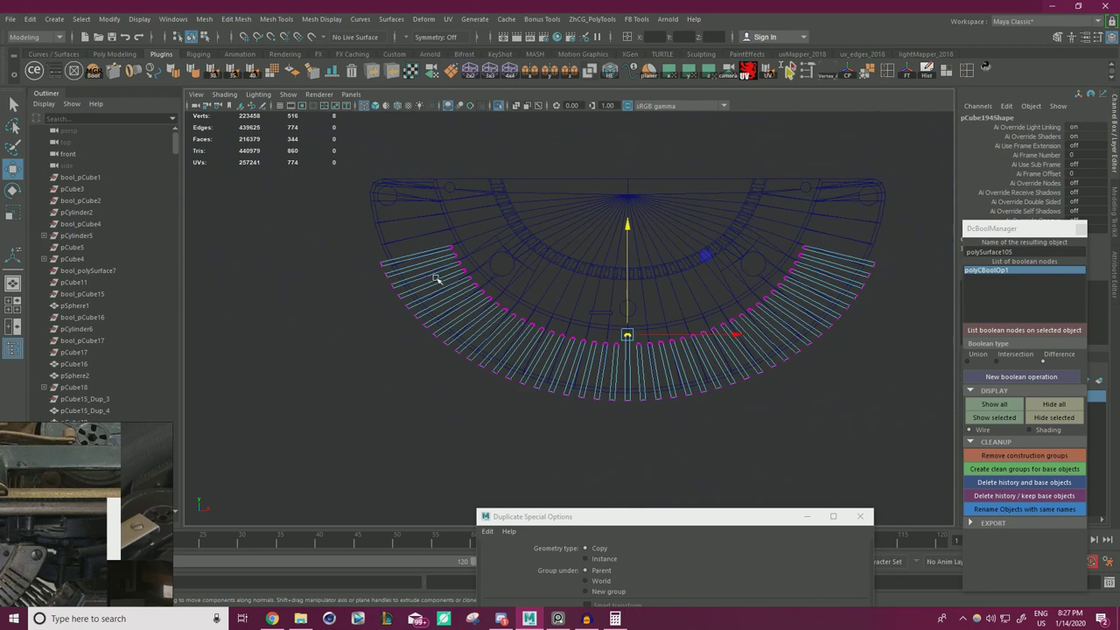
- Undo the vertex move and all scaling and moving of the combined bars
key("ctrl+z")
key("ctrl+z")
key("ctrl+z")
key("ctrl+z")
key("ctrl+z")
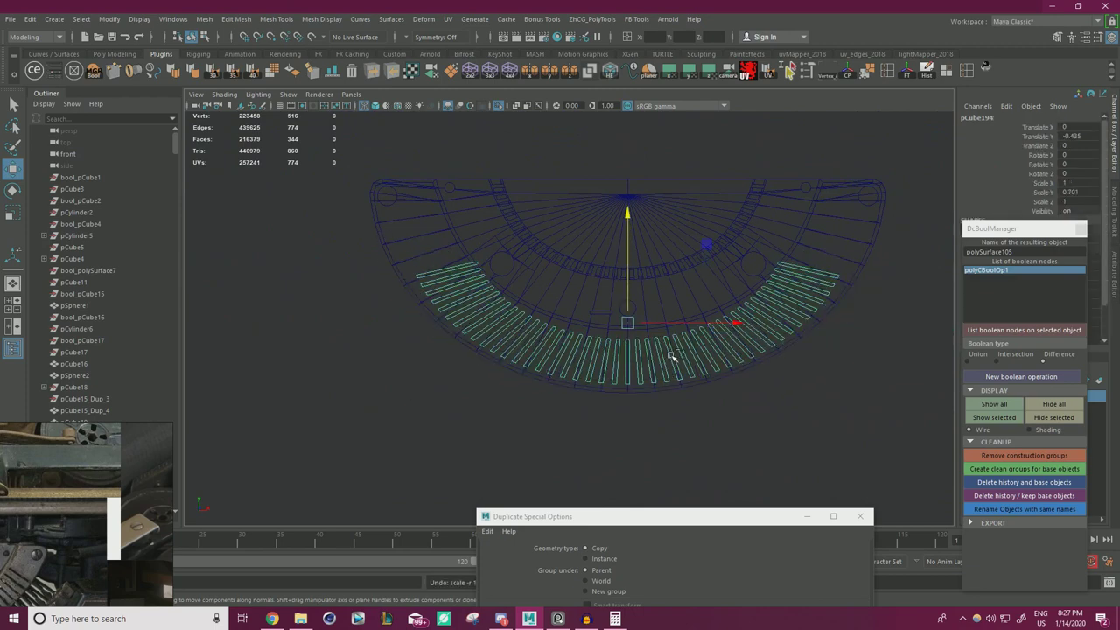
key("ctrl+z")
key("ctrl+z")
key("ctrl+z")
right_click_drag(574, 314, 614, 330, "alt")
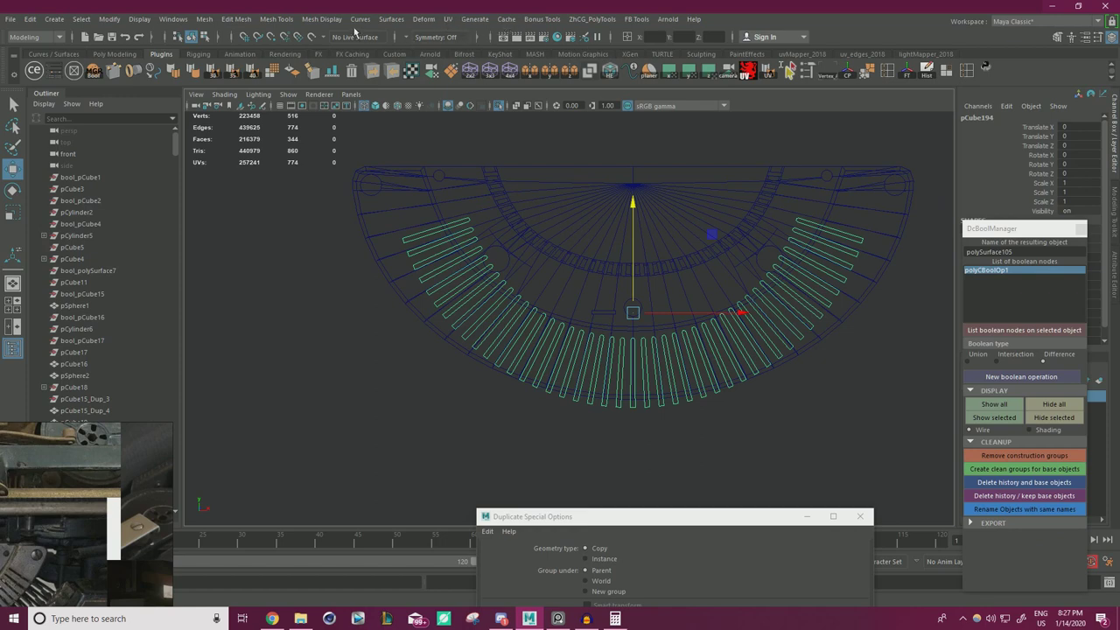
- Add a nonlinear Bend deformer to the combined bars, clear the floating windows away, and show the bend's input settings
left_click(423, 21)
mouse_move(453, 199)
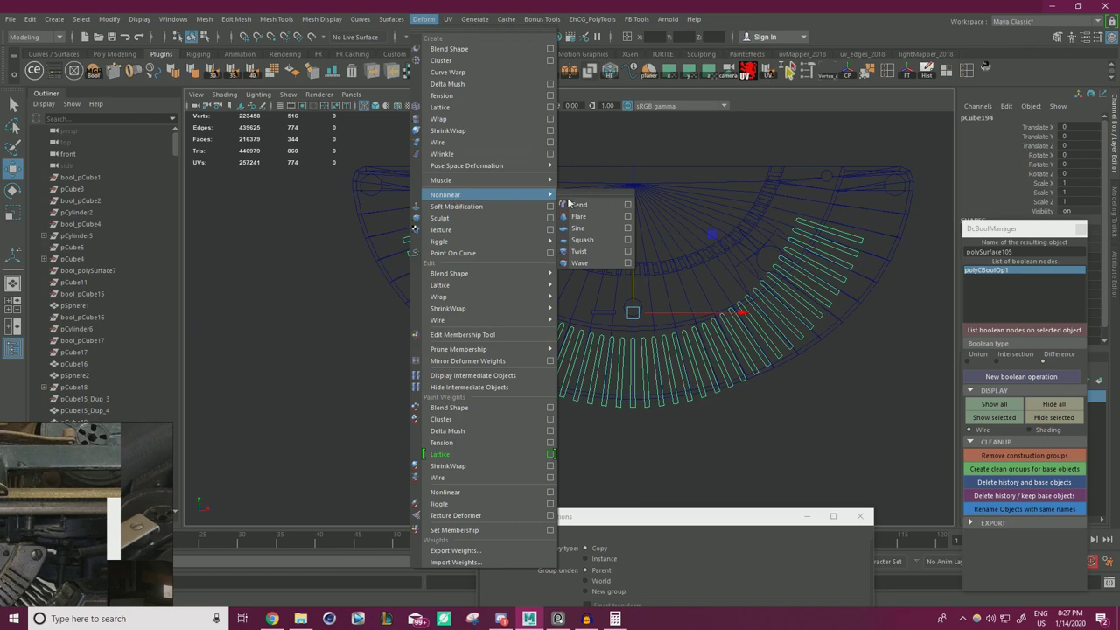
left_click(578, 205)
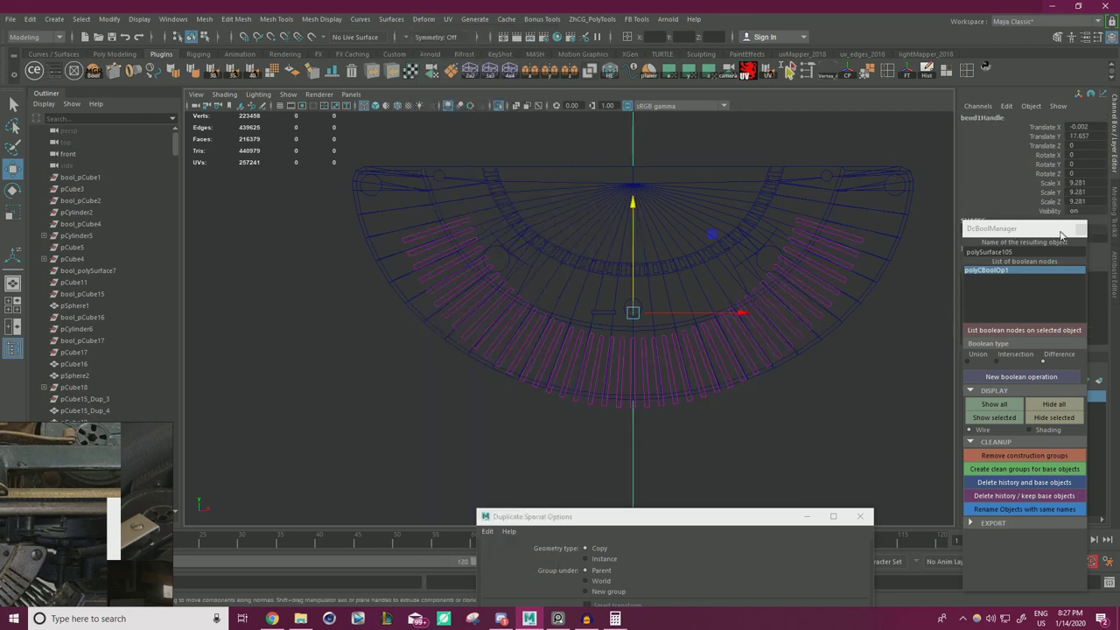
left_click(1082, 230)
left_click_drag(722, 518, 682, 388)
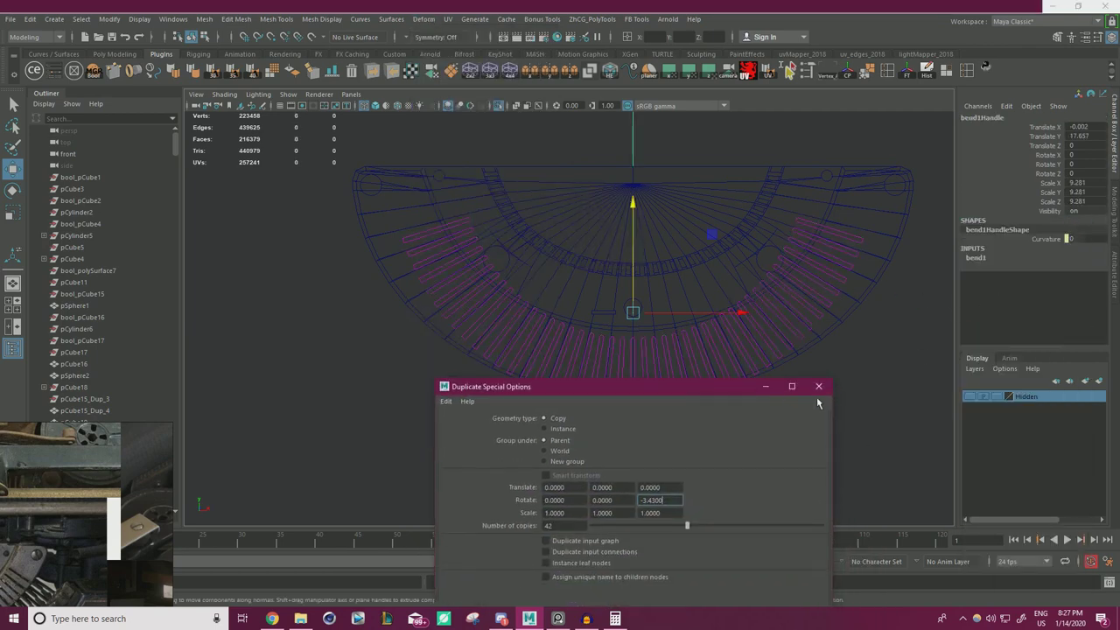
left_click(765, 389)
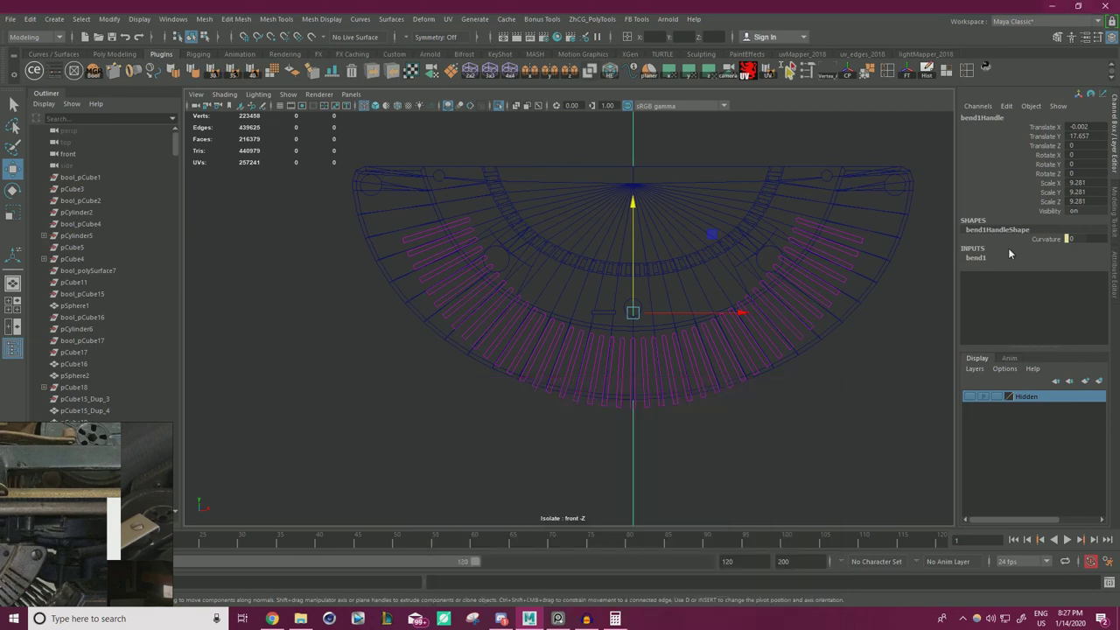
left_click(977, 258)
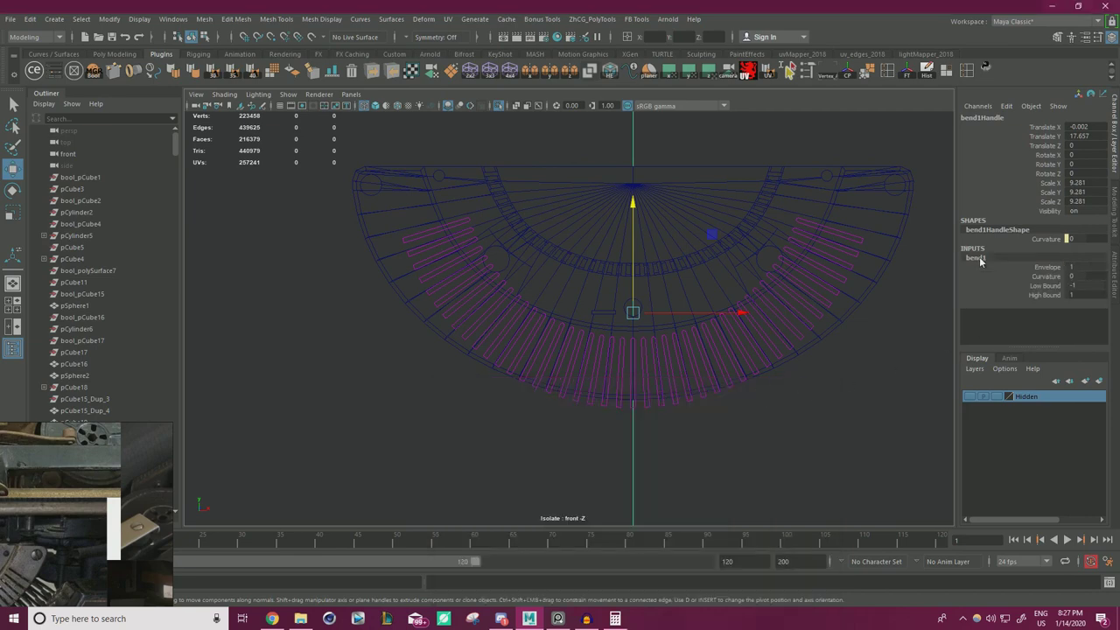
- Try bending the combined bars with a curvature of 103.132
left_click(1048, 276)
middle_click_drag(850, 342, 871, 350)
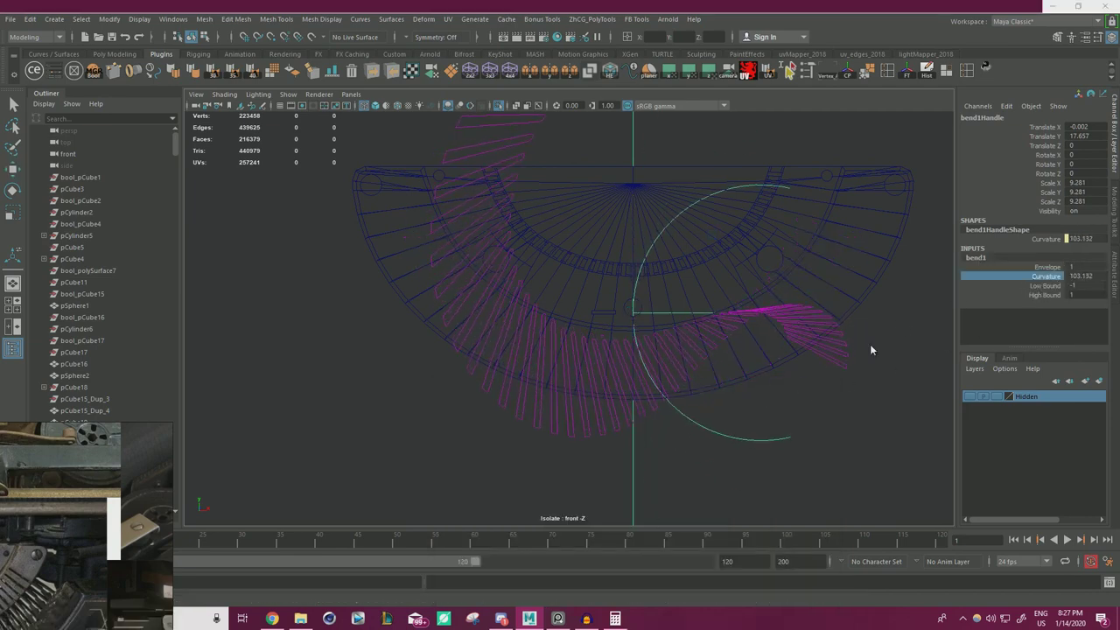
key("space")
left_click_drag(794, 265, 862, 263, "alt")
scroll(866, 252, "up", 5)
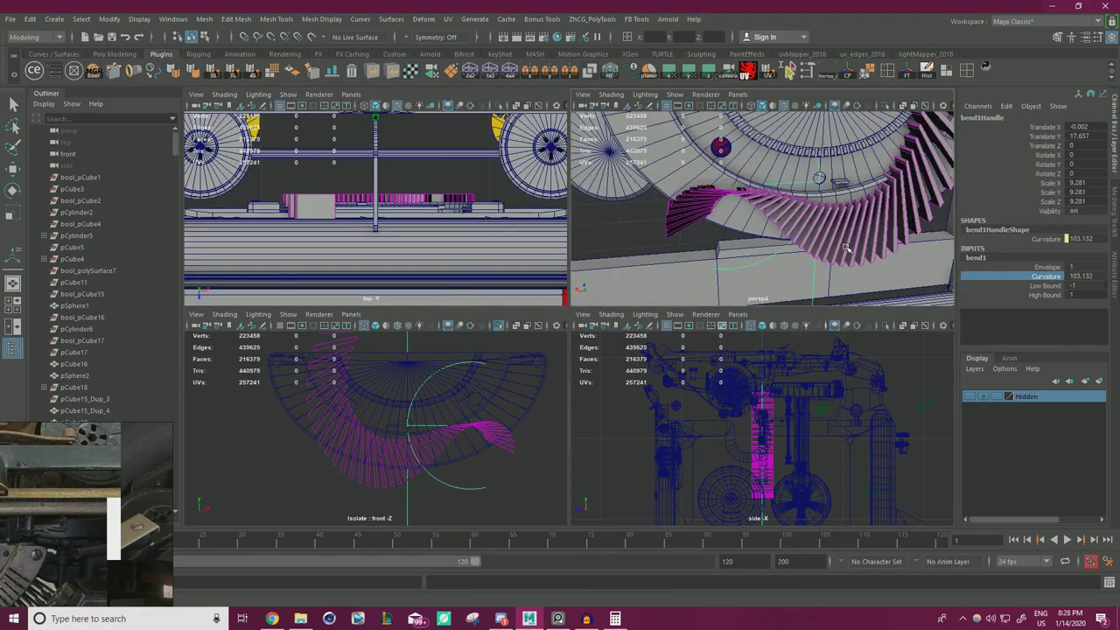
- Try rotating the bend handle about Z to 90, undo it, and rotate it to -90 instead
key("e")
left_click_drag(719, 179, 791, 127)
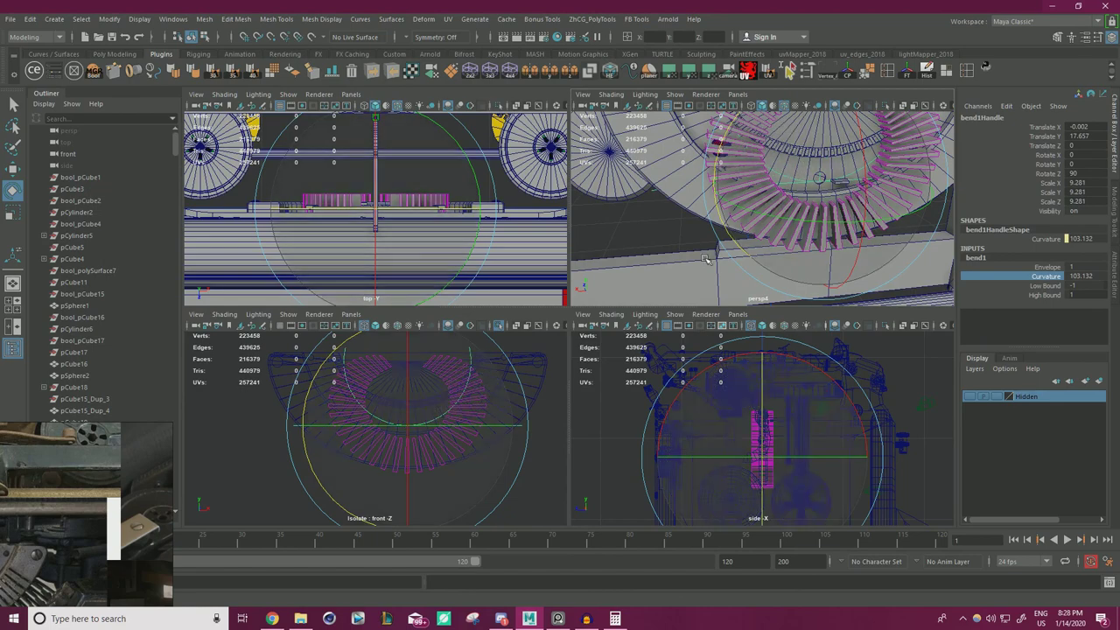
key("ctrl+z")
left_click_drag(717, 171, 685, 314)
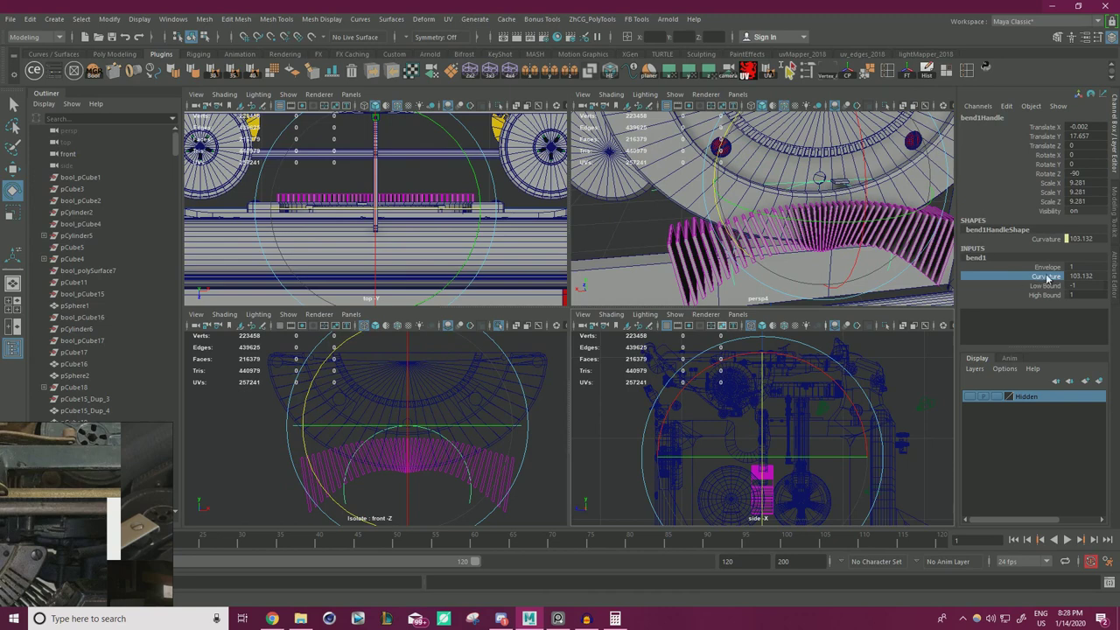
- Set the bend's curvature to 22.918 so the bars open out toward the plate's outer band
left_click(1045, 239)
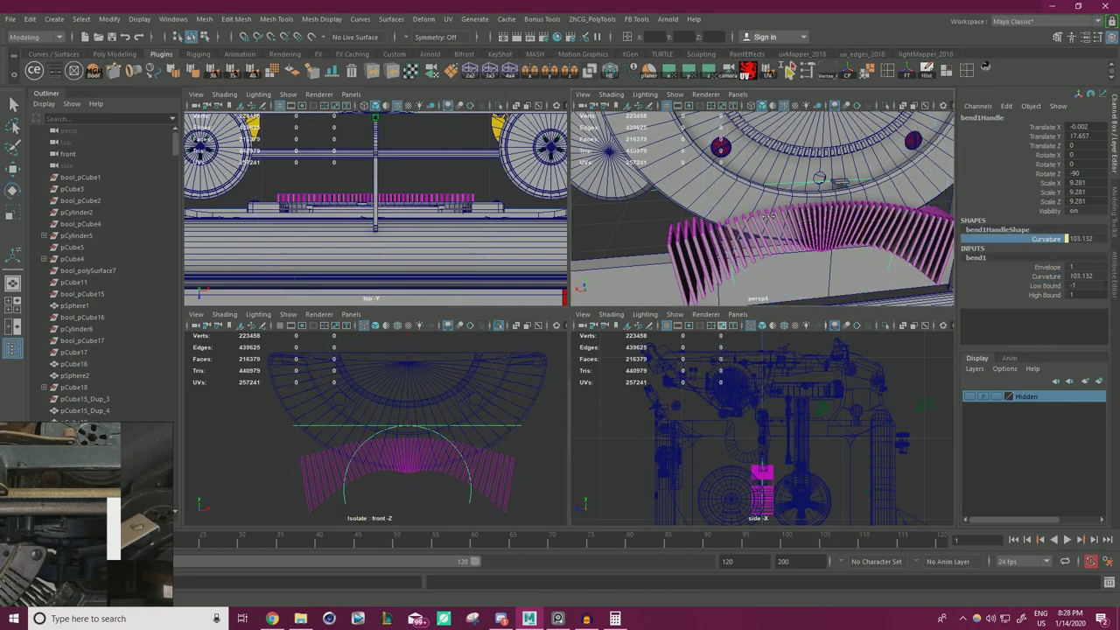
left_click(1045, 277)
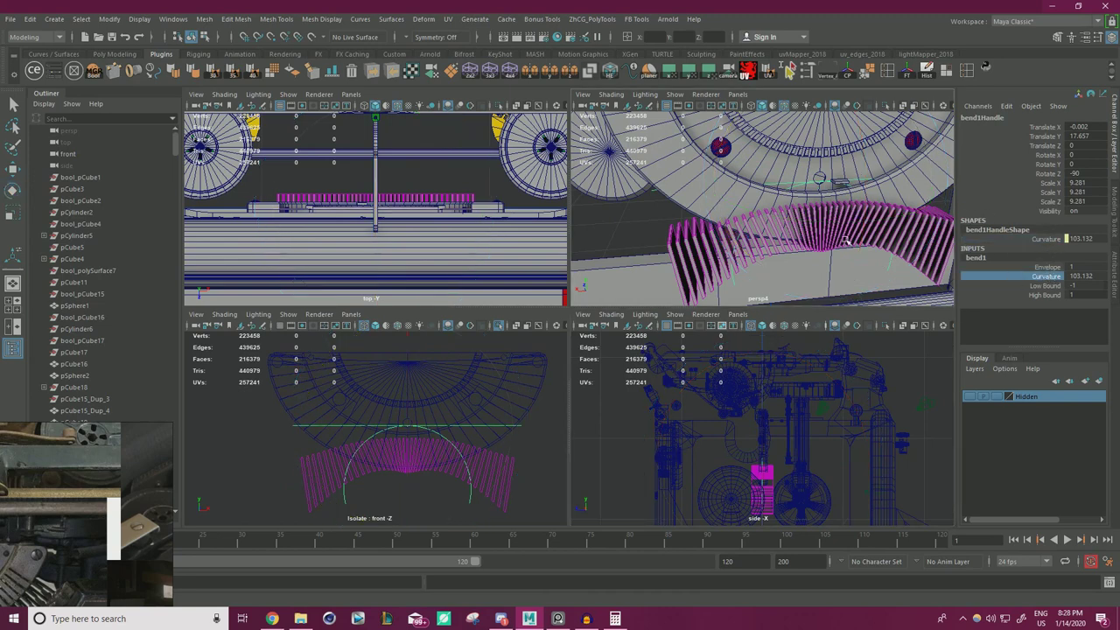
middle_click_drag(831, 234, 760, 226)
key("space")
right_click_drag(579, 300, 641, 315, "alt")
middle_click_drag(640, 316, 616, 292, "alt")
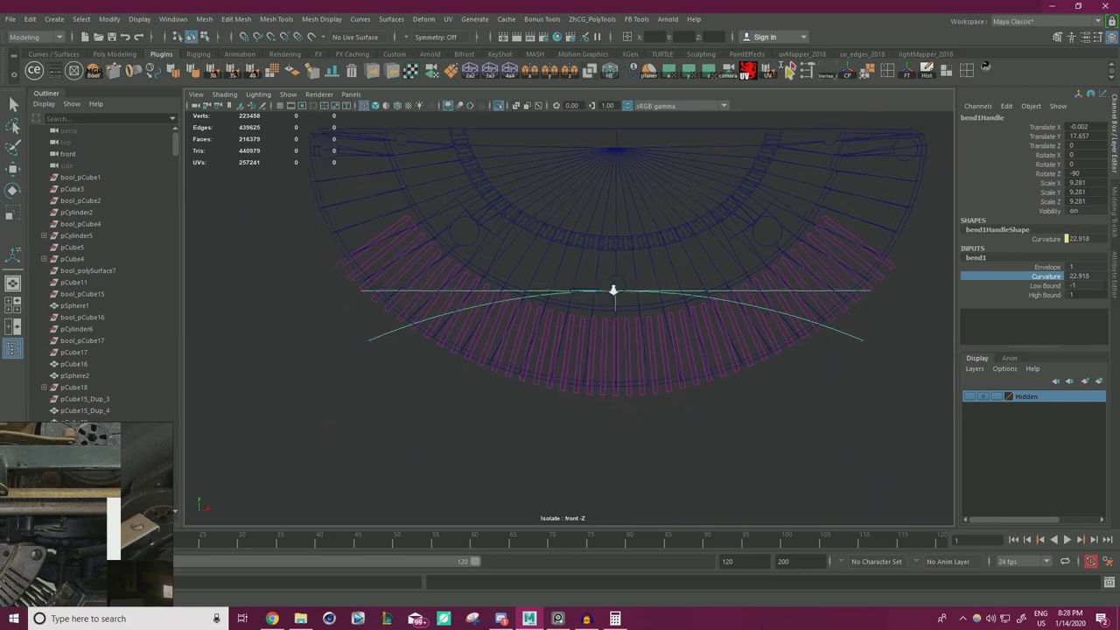
right_click_drag(615, 292, 663, 341, "alt")
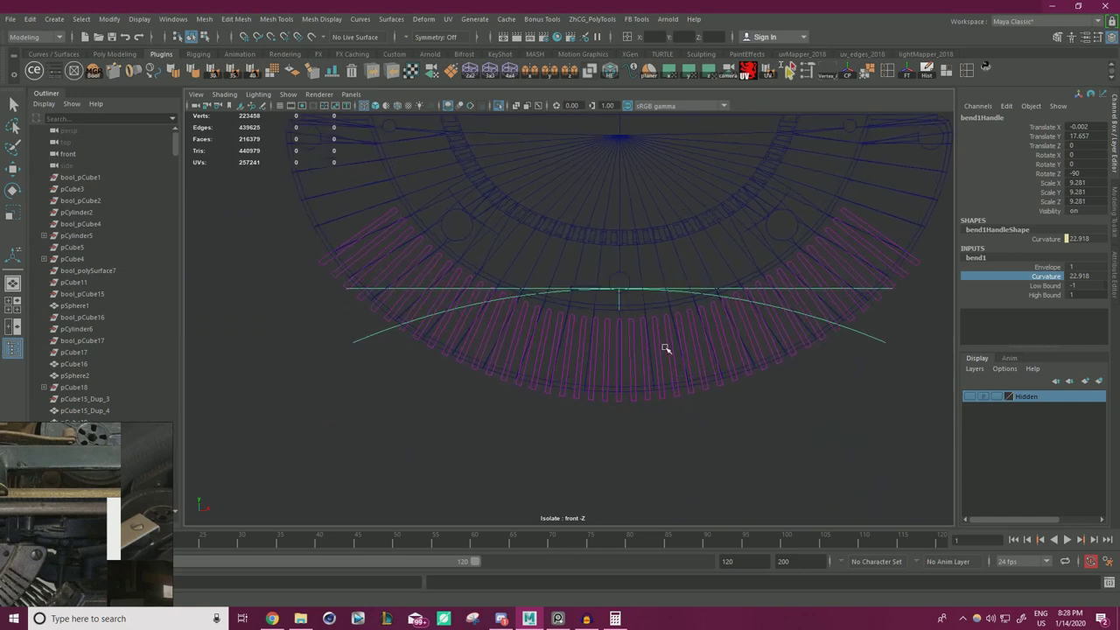
- Fine-tune the bend's curvature to 27.502 against the plate's outer band
middle_click_drag(739, 338, 740, 335)
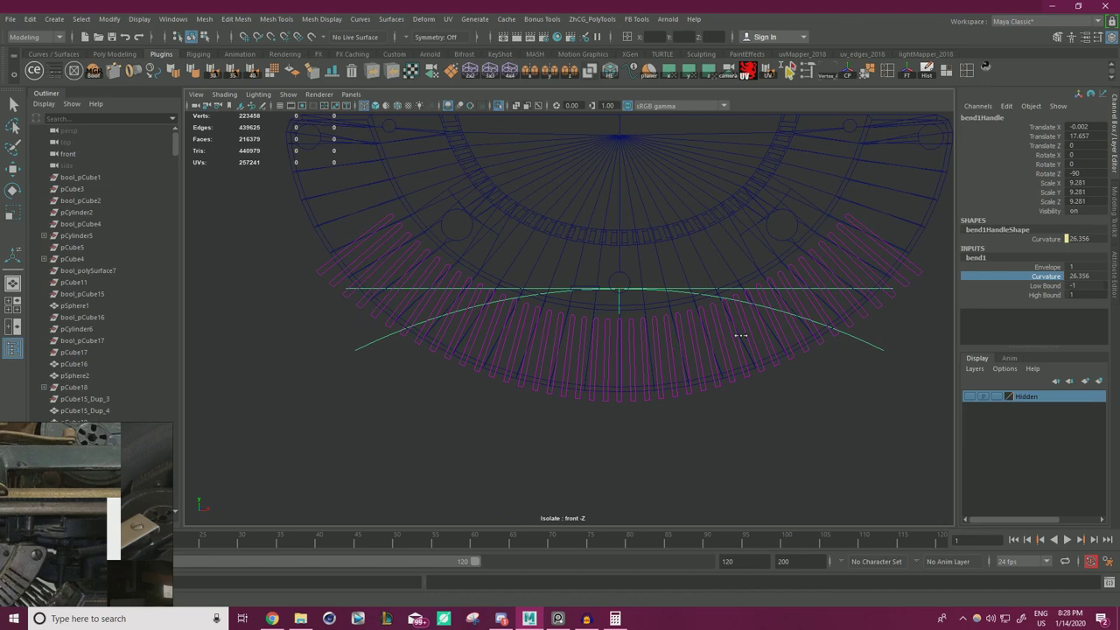
mouse_move(740, 335)
middle_mouse_down()
mouse_move(735, 327)
mouse_move(741, 336)
middle_mouse_up()
scroll(676, 346, "up", 1)
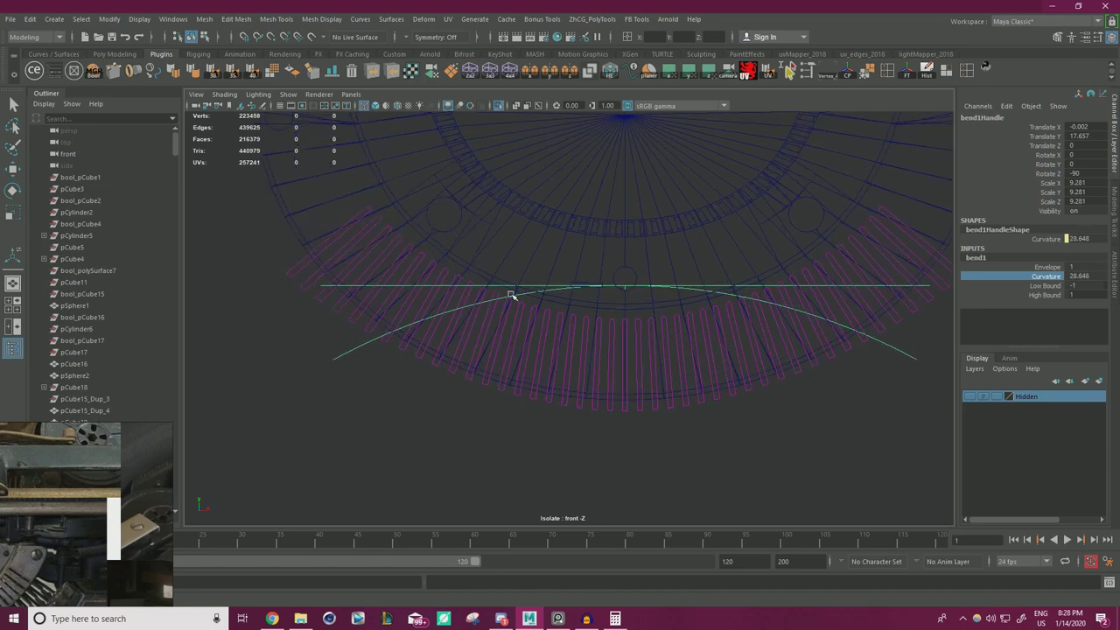
middle_click_drag(857, 284, 855, 285)
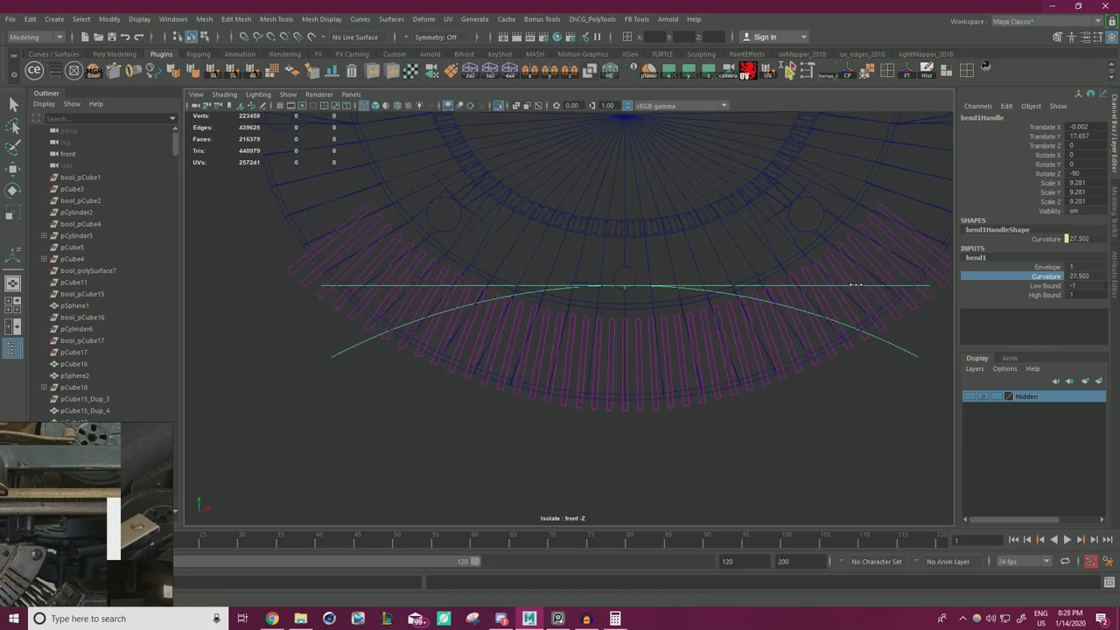
key("shift+z")
key("ctrl+z")
- Try High Bound values of 10 and 0 on the bend, undo them, and try adjusting its Envelope
left_click(1053, 298)
middle_click_drag(827, 302, 914, 298)
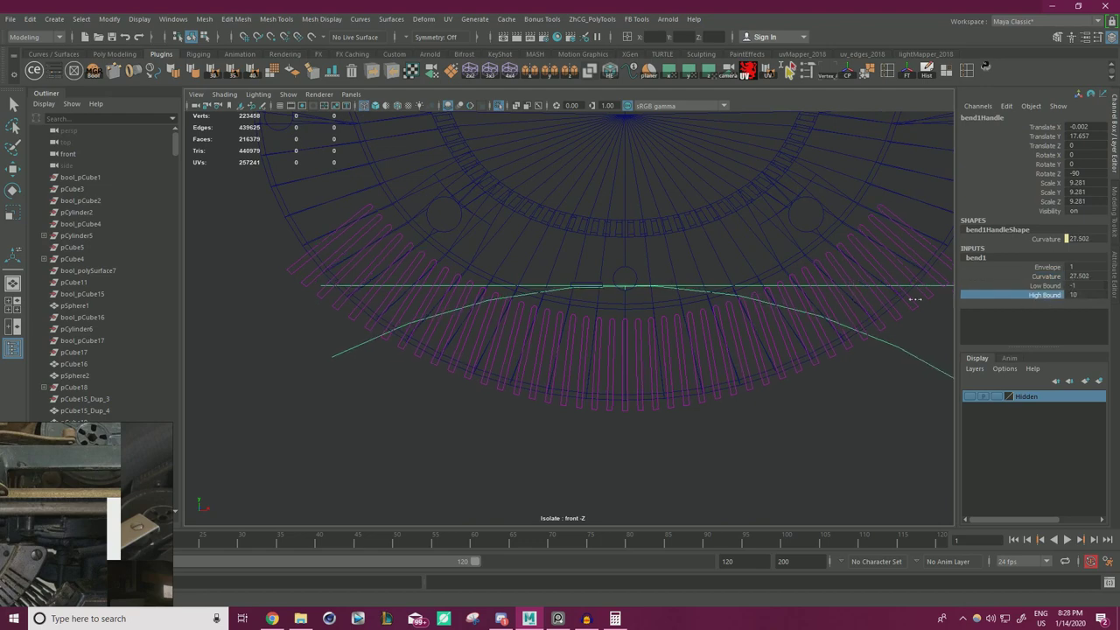
middle_click_drag(838, 293, 626, 289)
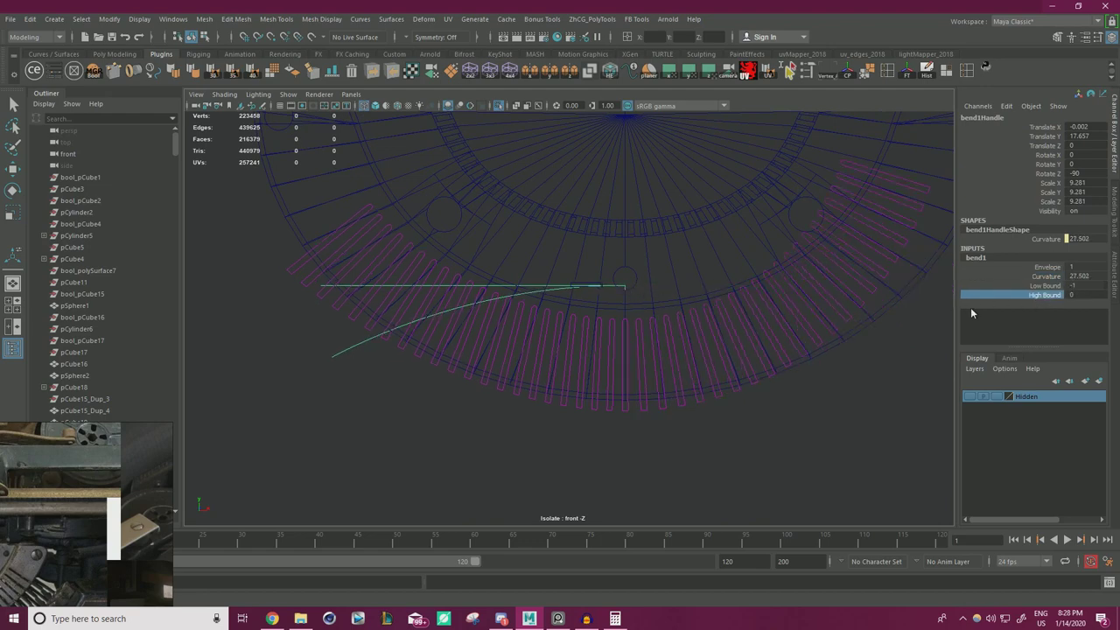
key("ctrl+z")
left_click(1042, 269)
middle_click_drag(825, 243, 902, 272)
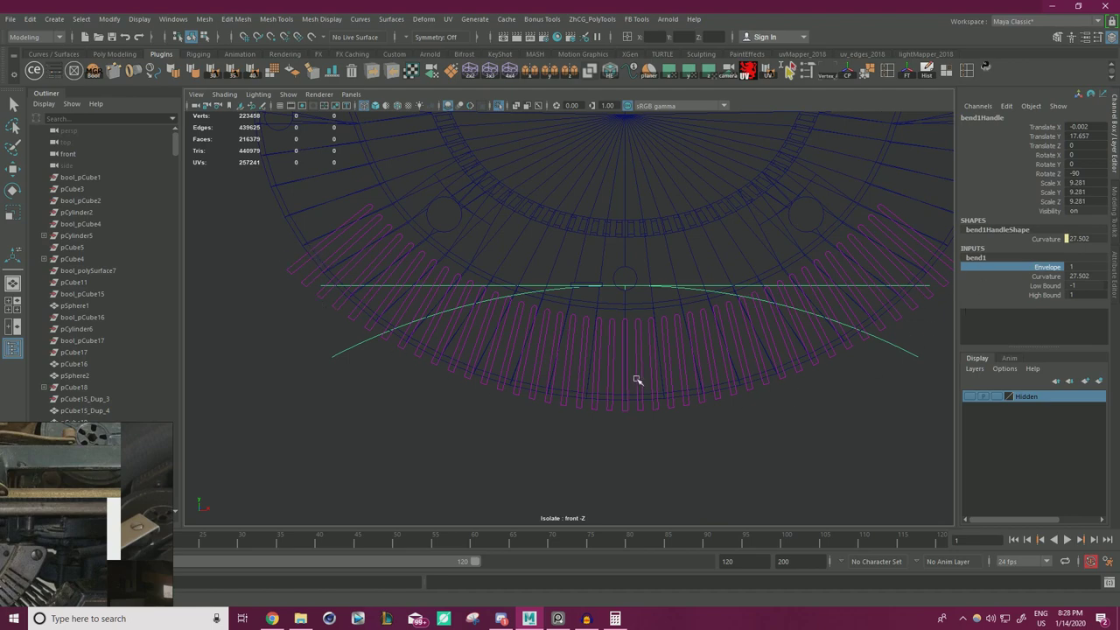
- Set the bend's curvature to 28.648
left_click(1043, 239)
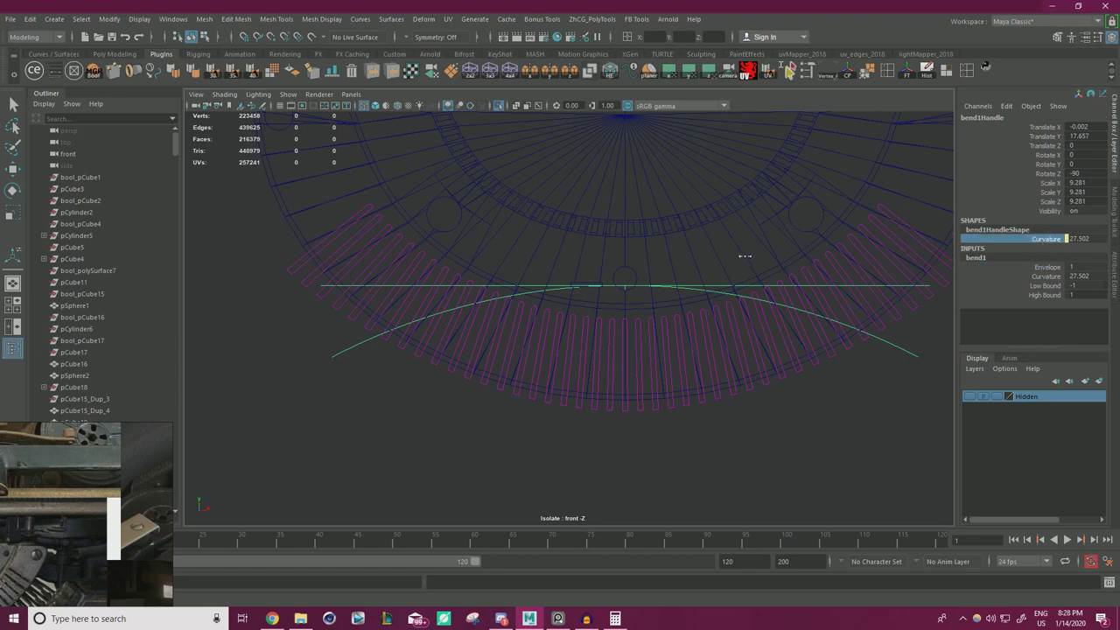
left_click(1038, 278)
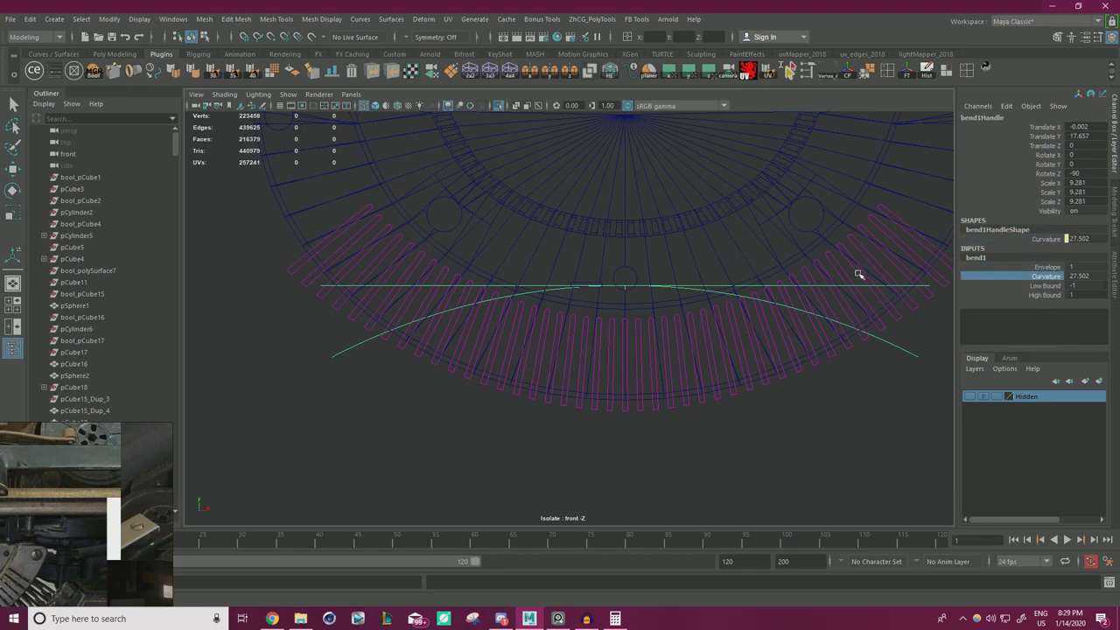
middle_click_drag(858, 273, 858, 275)
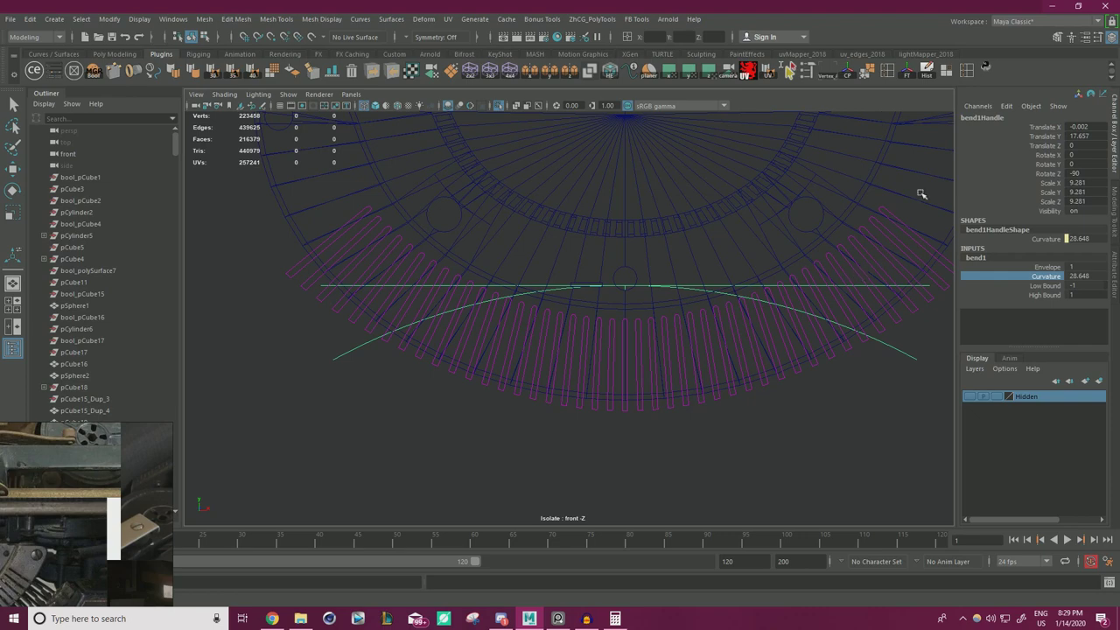
- Bake the bend into the combined bars by deleting their history and freezing their transformations
key("w")
left_click(907, 74)
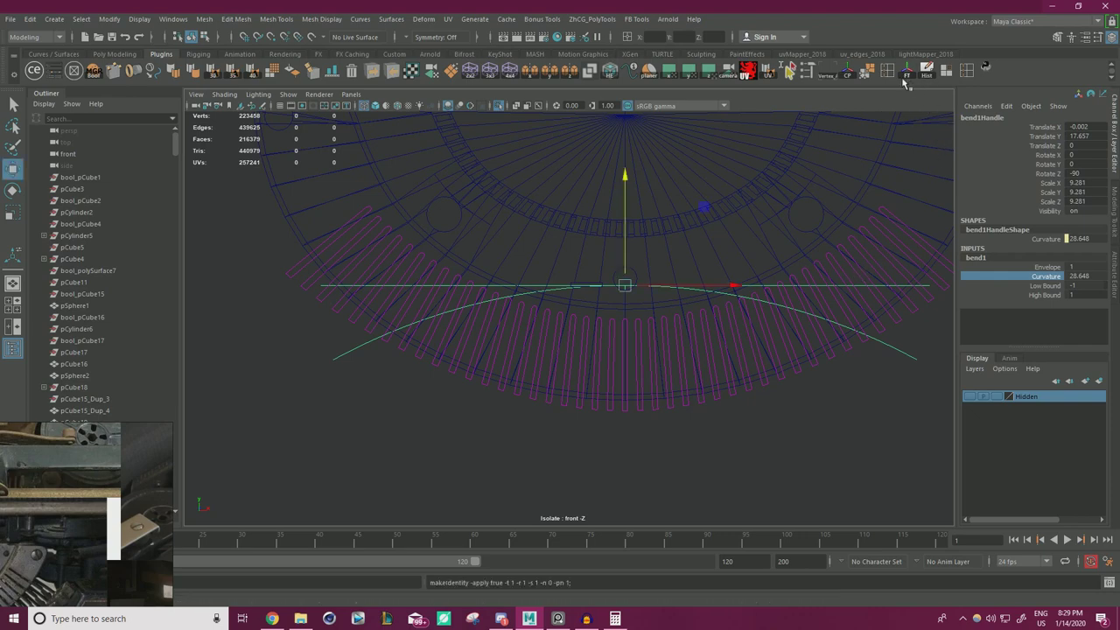
left_click(715, 410)
left_click(732, 392)
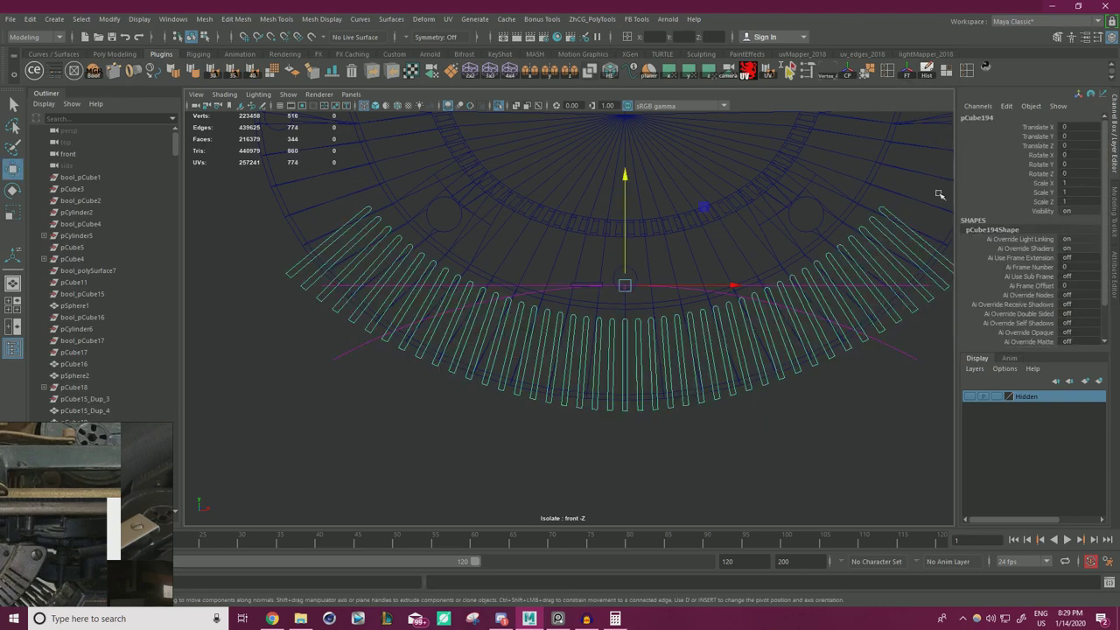
left_click(926, 77)
left_click(907, 76)
- Fit the bent bars to the outer band with Translate Y 0.053 and Scale X 0.972
key("w")
left_click_drag(625, 241, 627, 240)
key("r")
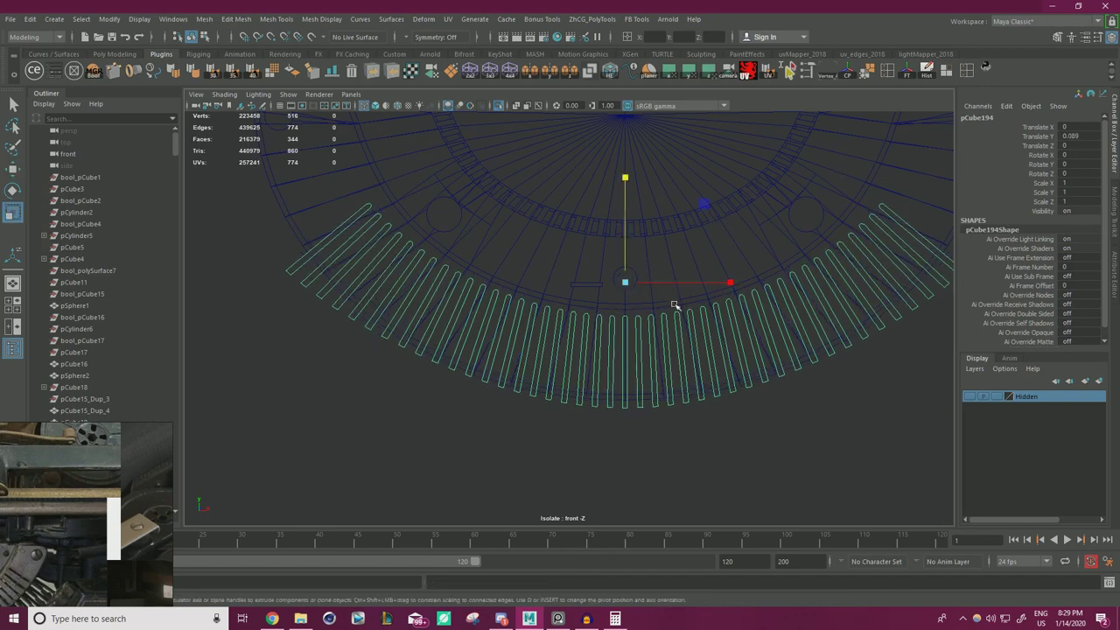
left_click_drag(727, 283, 725, 283)
key("w")
left_click_drag(625, 245, 627, 248)
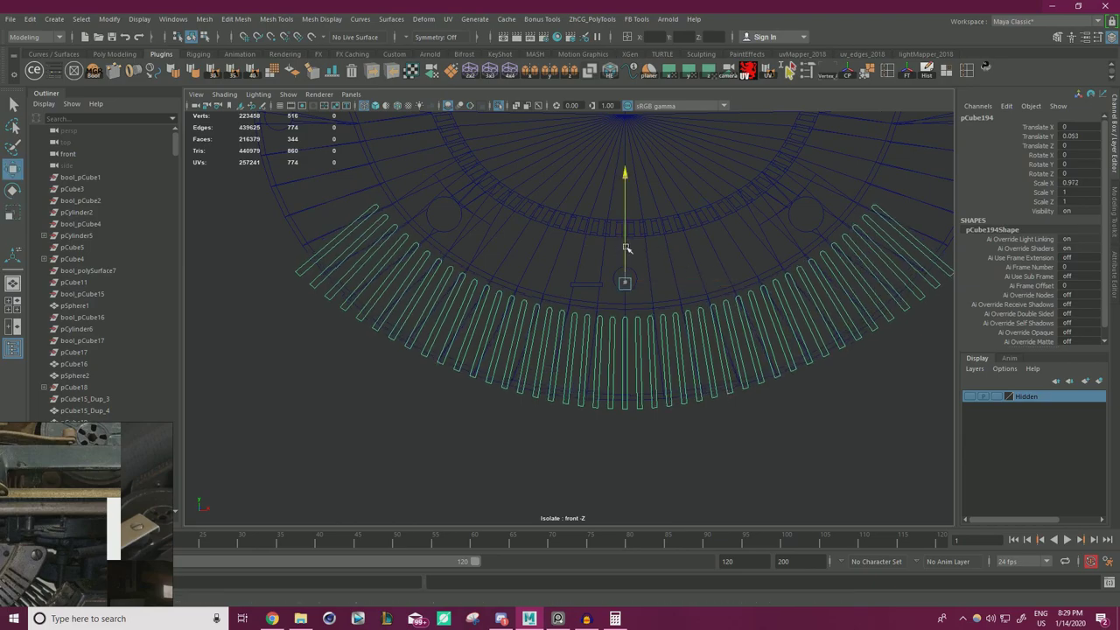
- Examine in the perspective view how the bent bars sit against the plate's outer band
key("space")
key("space")
left_click_drag(759, 222, 661, 238, "alt")
right_click_drag(661, 238, 549, 268, "alt")
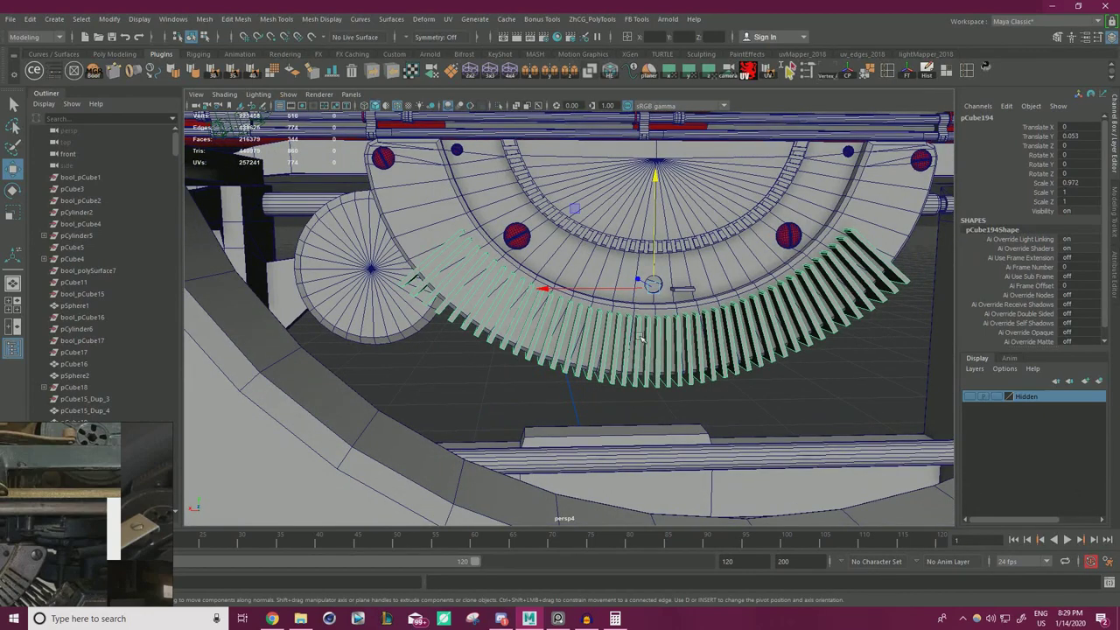
right_click_drag(641, 338, 423, 277, "alt")
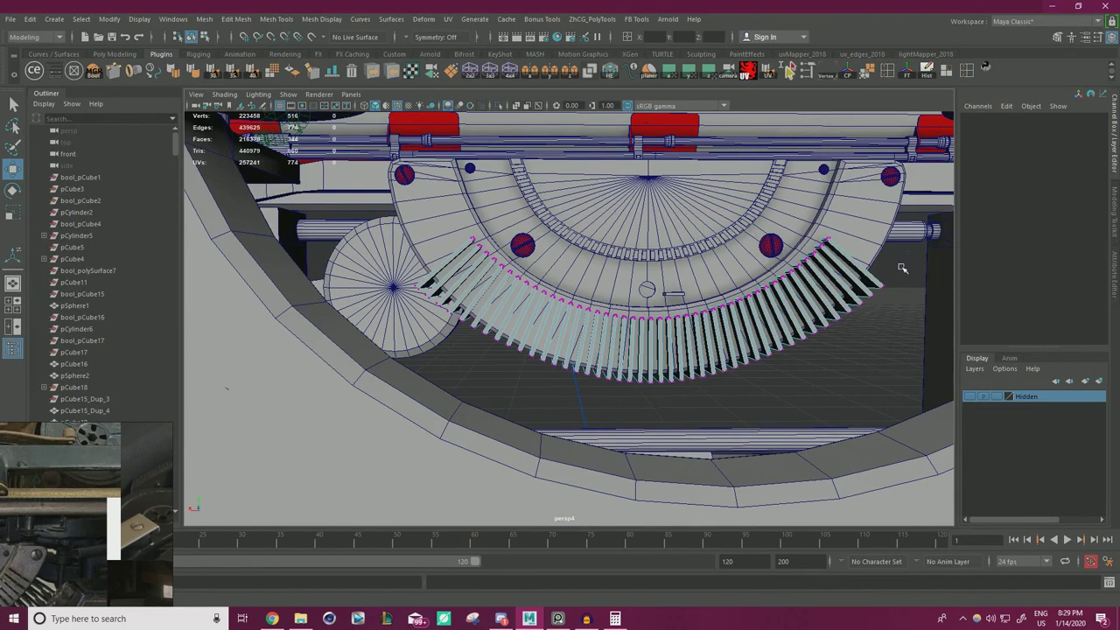
left_click_drag(910, 250, 839, 330)
right_click_drag(742, 370, 711, 375, "alt")
right_click_drag(814, 357, 862, 266)
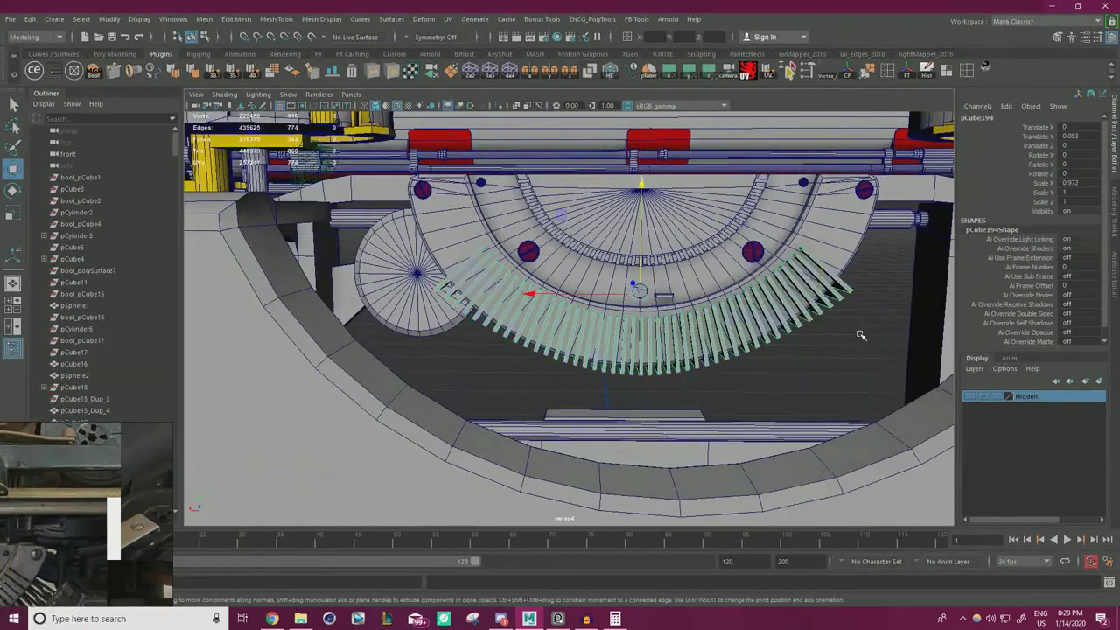
left_click(859, 332)
right_click_drag(714, 328, 784, 324, "alt")
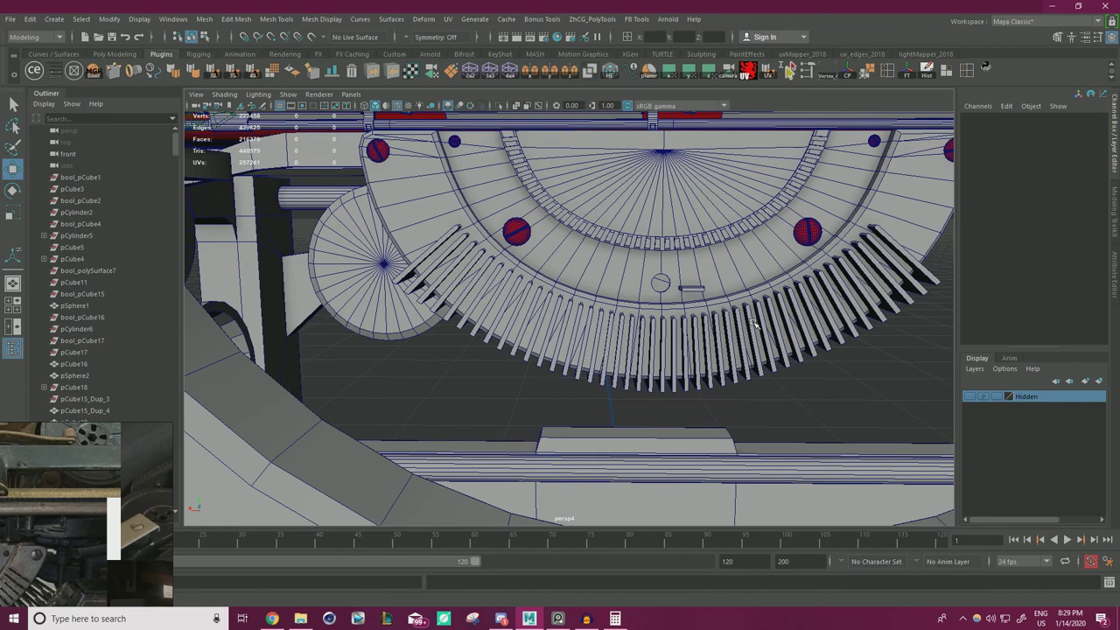
mouse_move(755, 324)
right_mouse_down("alt")
mouse_move(665, 325)
mouse_move(739, 322)
right_mouse_up("alt")
- Undo the bars' move and scale, the history deletion, and the bend's rotation and curvature changes
key("ctrl+z")
key("ctrl+z")
key("ctrl+z")
key("ctrl+z")
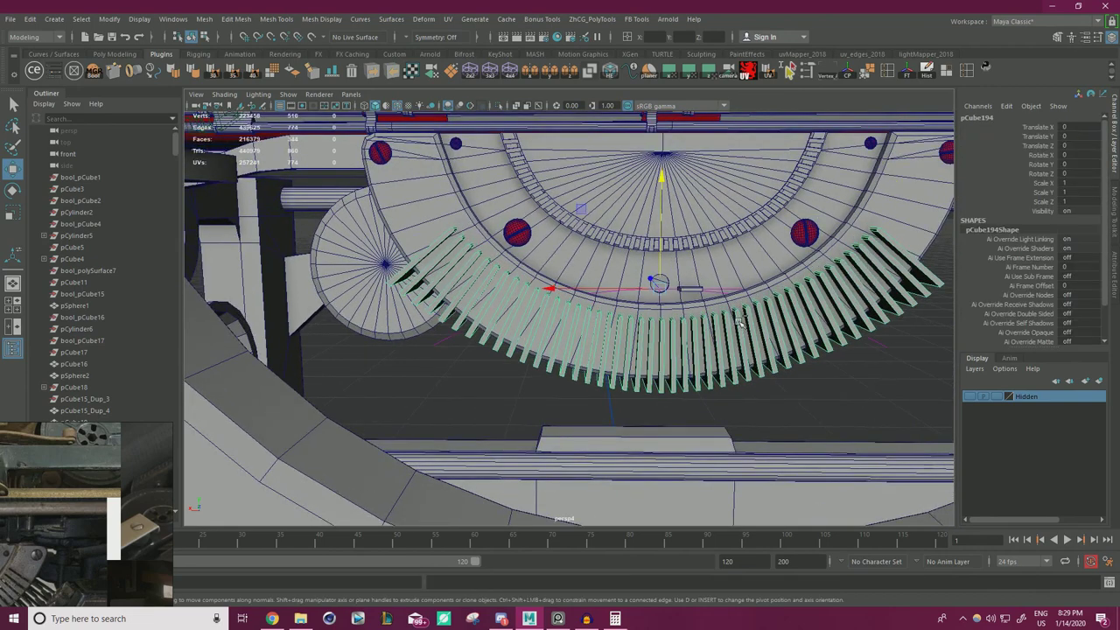
key("ctrl+z")
key("ctrl+z")
key("ctrl+z")
key("ctrl+z")
key("ctrl+z")
key("ctrl+z")
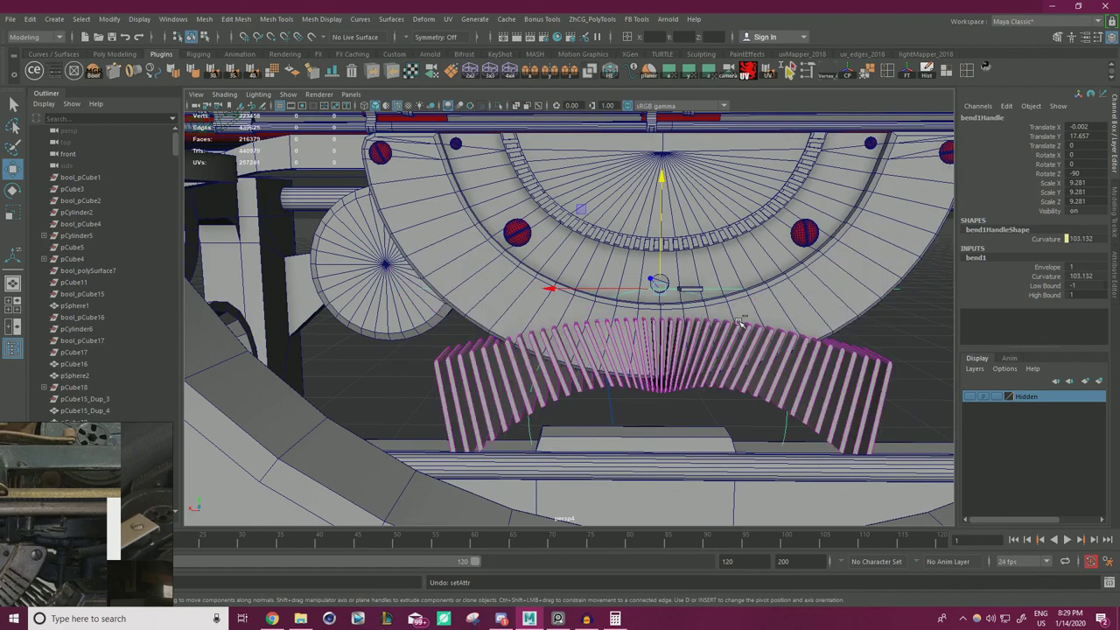
key("ctrl+z")
key("ctrl+z")
- Select the combined bars again, freeze their transformations, and ready them for scaling
right_click_drag(739, 322, 675, 313, "alt")
key("r")
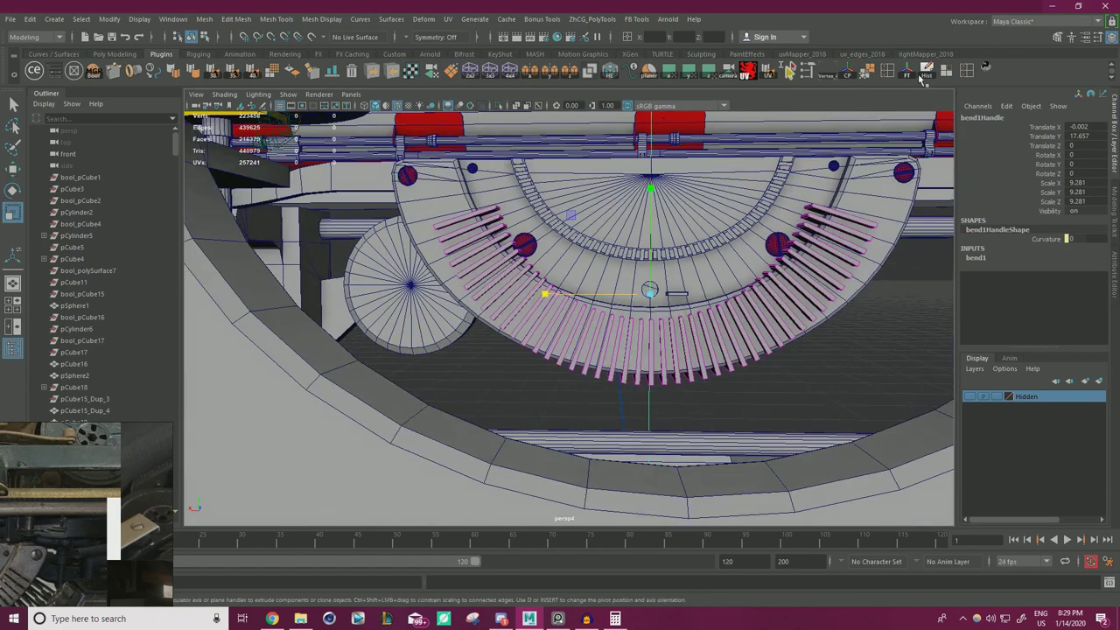
left_click(820, 373)
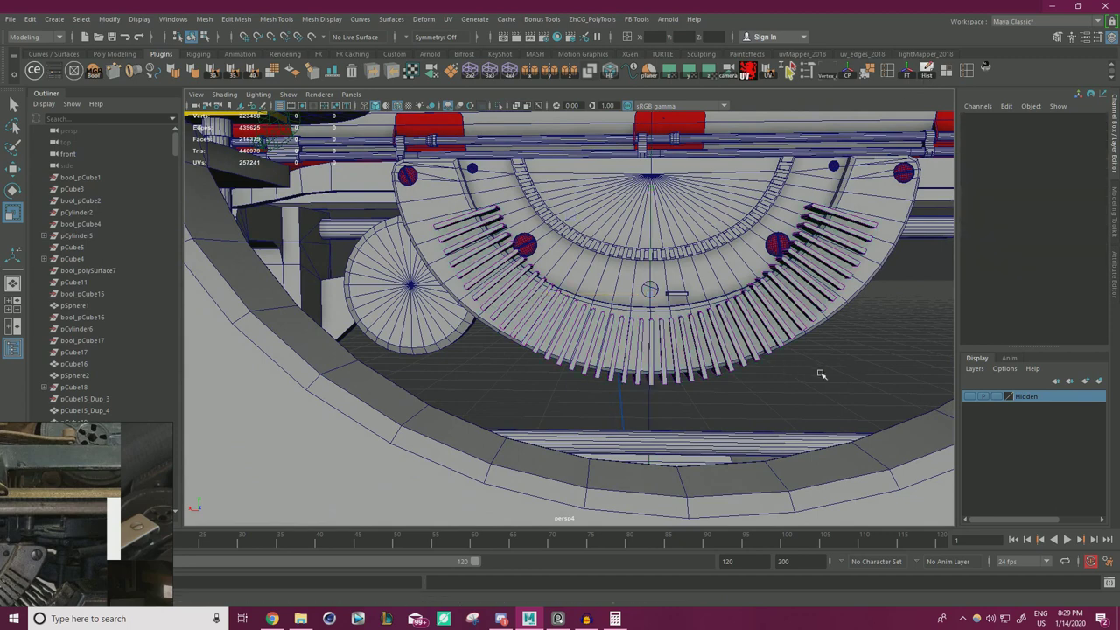
left_click(786, 330)
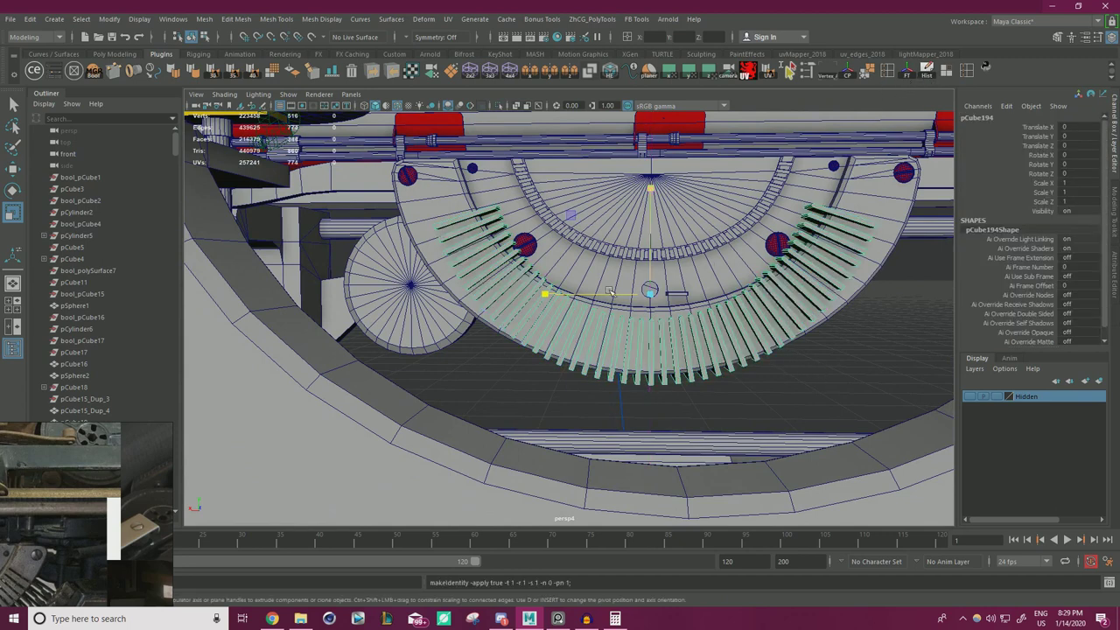
- Widen the combined bars along X to a scale of 1.228, matching the plate's outer band in the front view
left_click_drag(547, 294, 621, 346)
key("space")
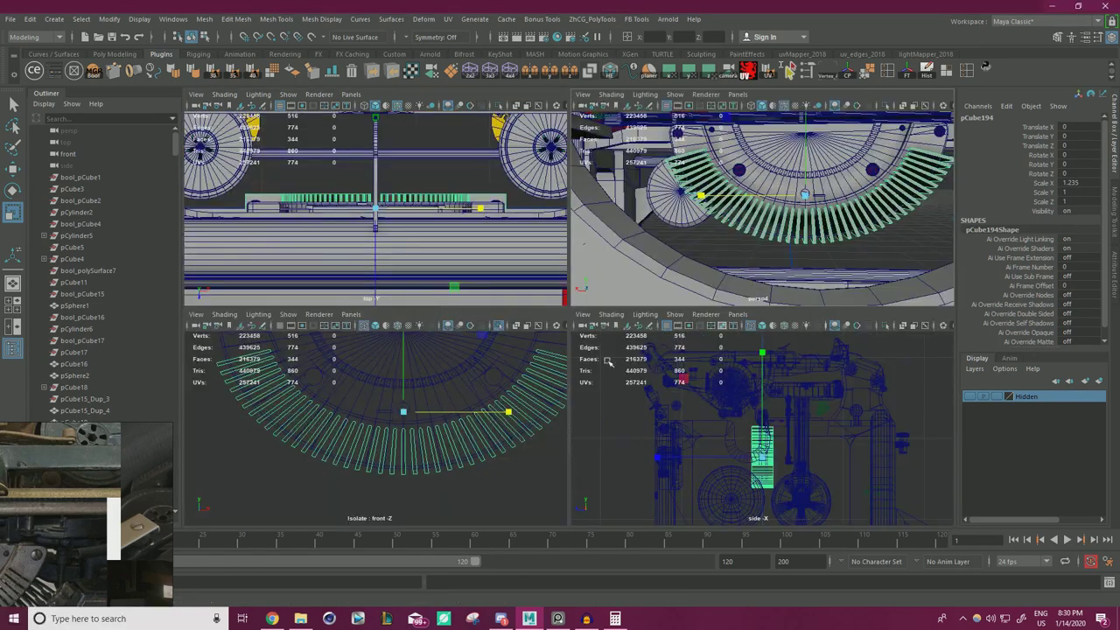
key("space")
middle_click_drag(471, 345, 459, 368, "alt")
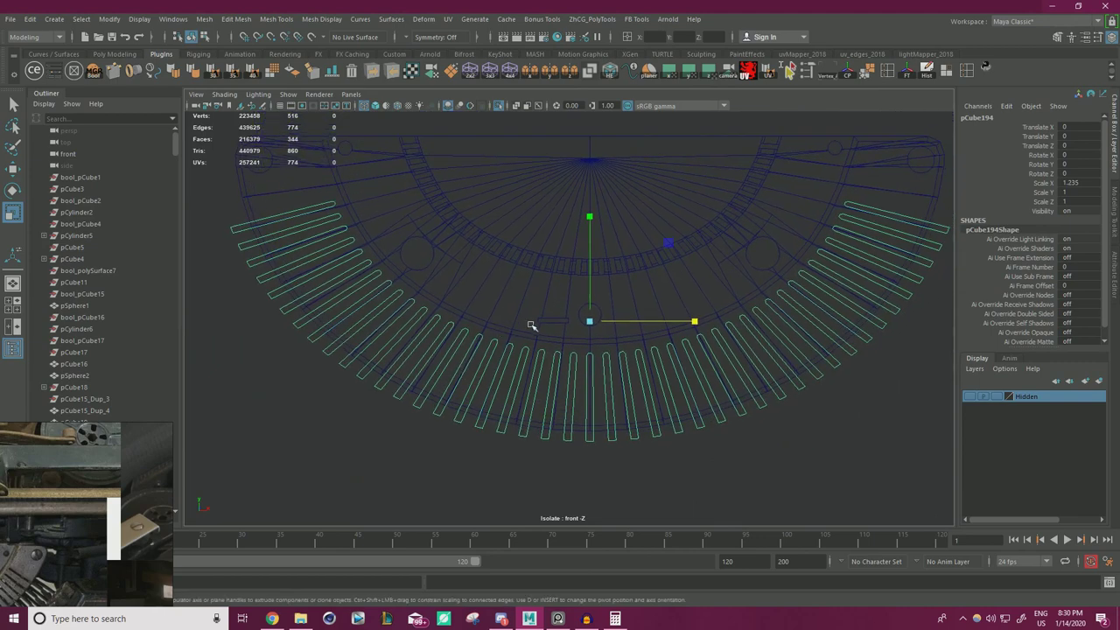
mouse_move(693, 322)
left_mouse_down()
mouse_move(680, 329)
mouse_move(692, 323)
left_mouse_up()
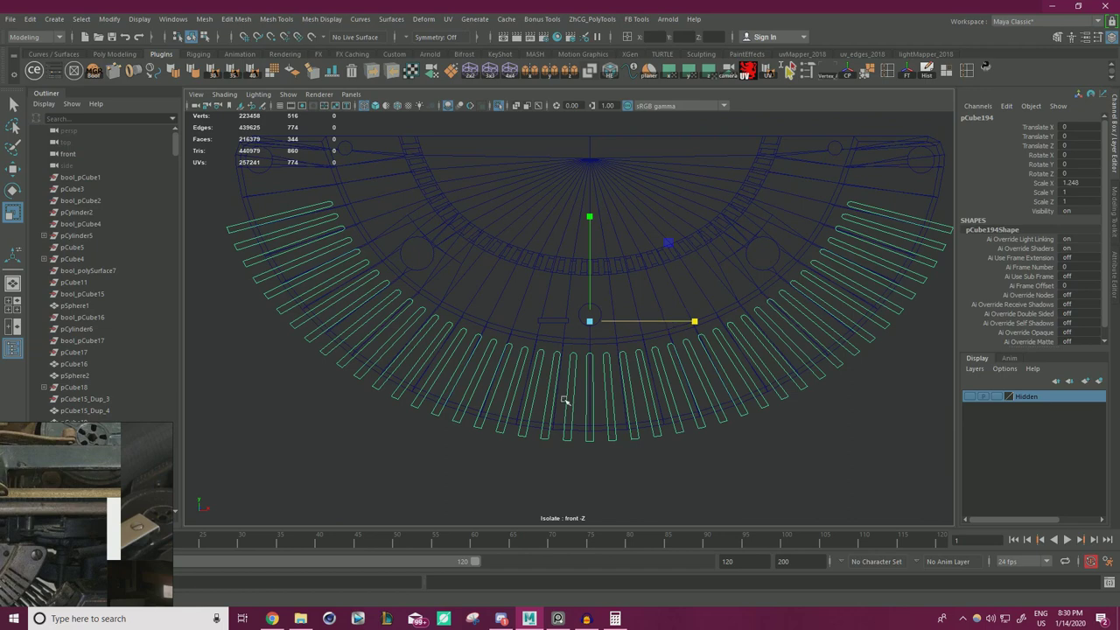
left_click_drag(693, 323, 692, 326)
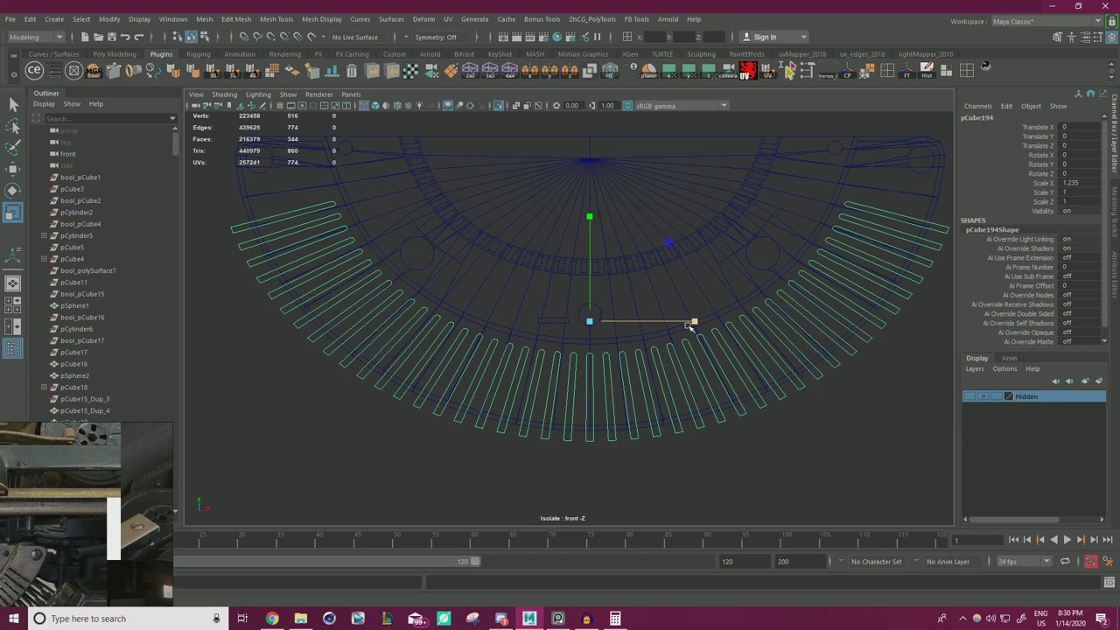
left_click_drag(693, 322, 693, 322)
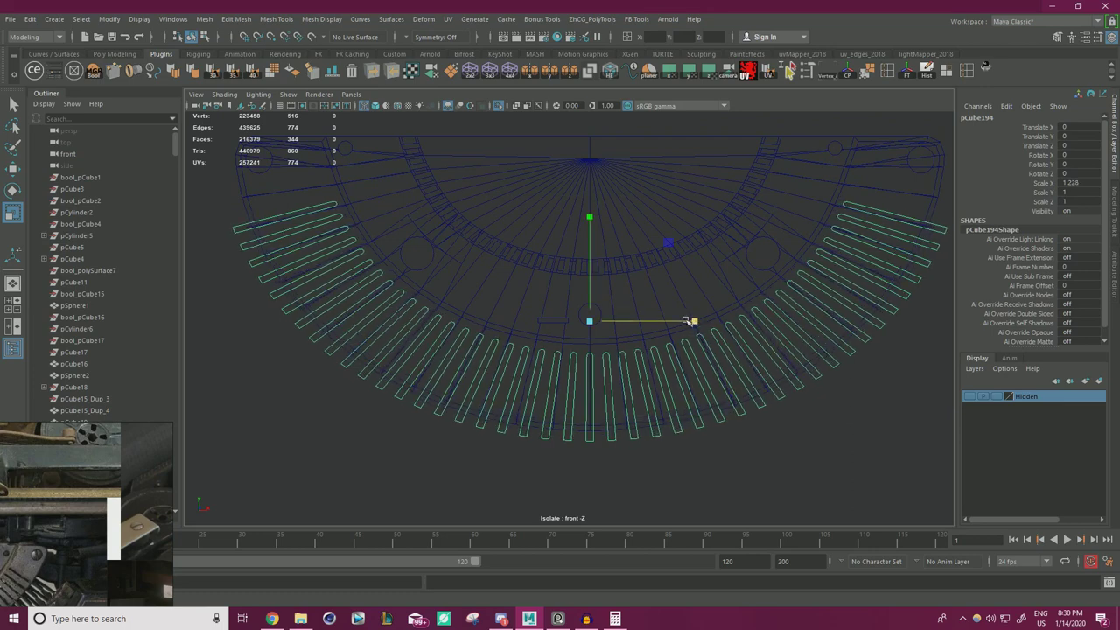
- Enlarge the typewriter reference photo around its slotted arc to compare it with the bar layout
key("w")
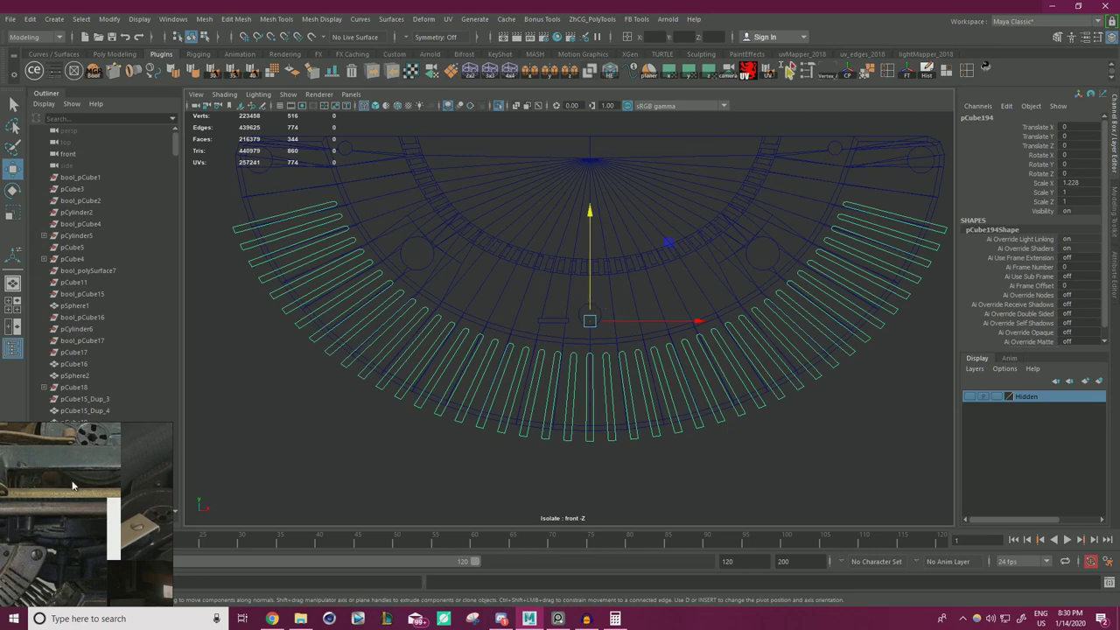
right_click_drag(74, 485, 403, 357)
scroll(294, 480, "up", 5)
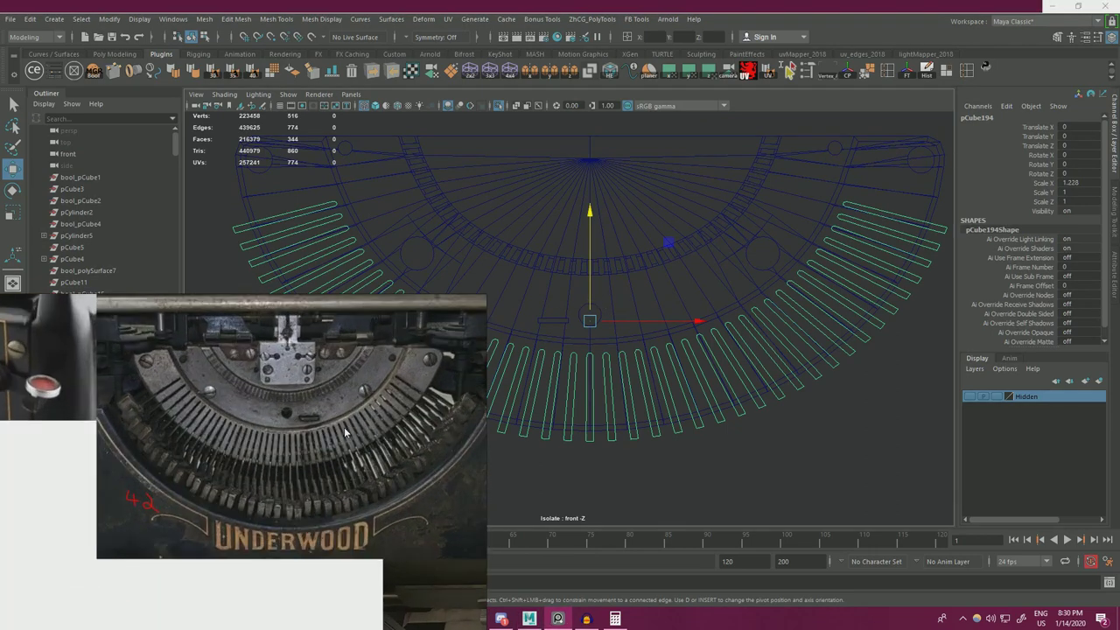
right_click_drag(371, 399, 245, 547)
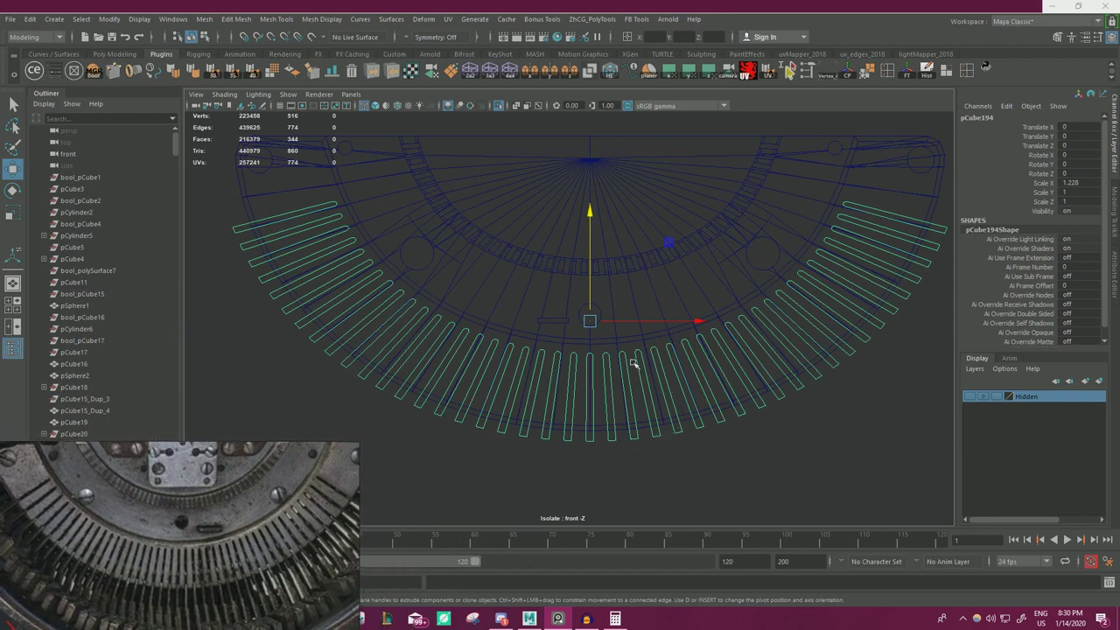
- Refine the bars' fit on the outer band with Translate Y 0.056 and Scale X 1.235
left_click_drag(585, 295, 593, 287)
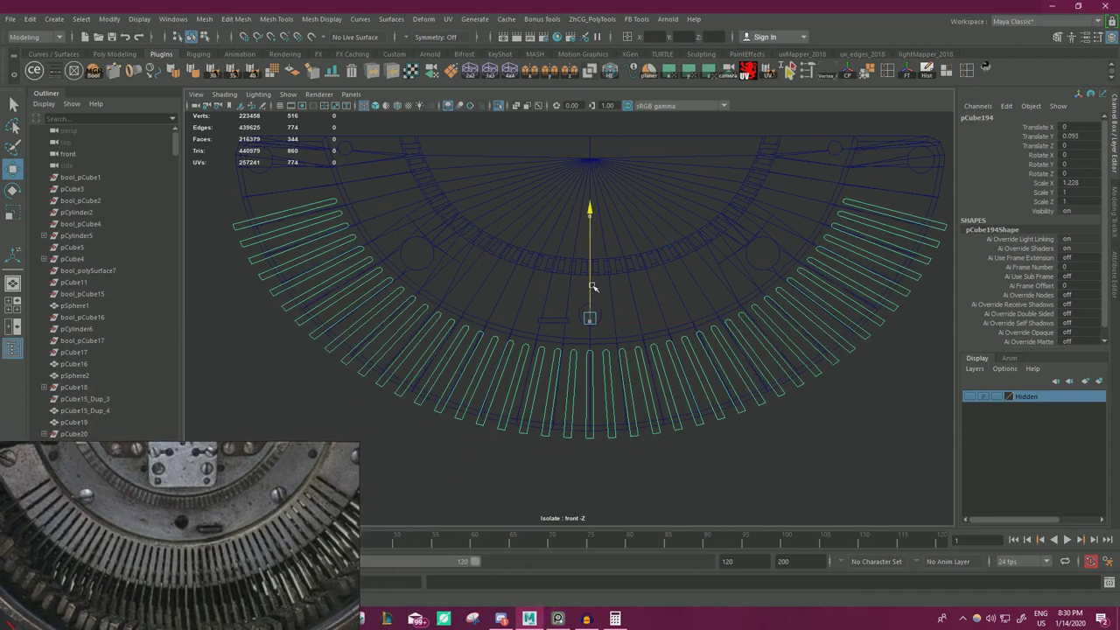
key("r")
left_click_drag(697, 319, 698, 320)
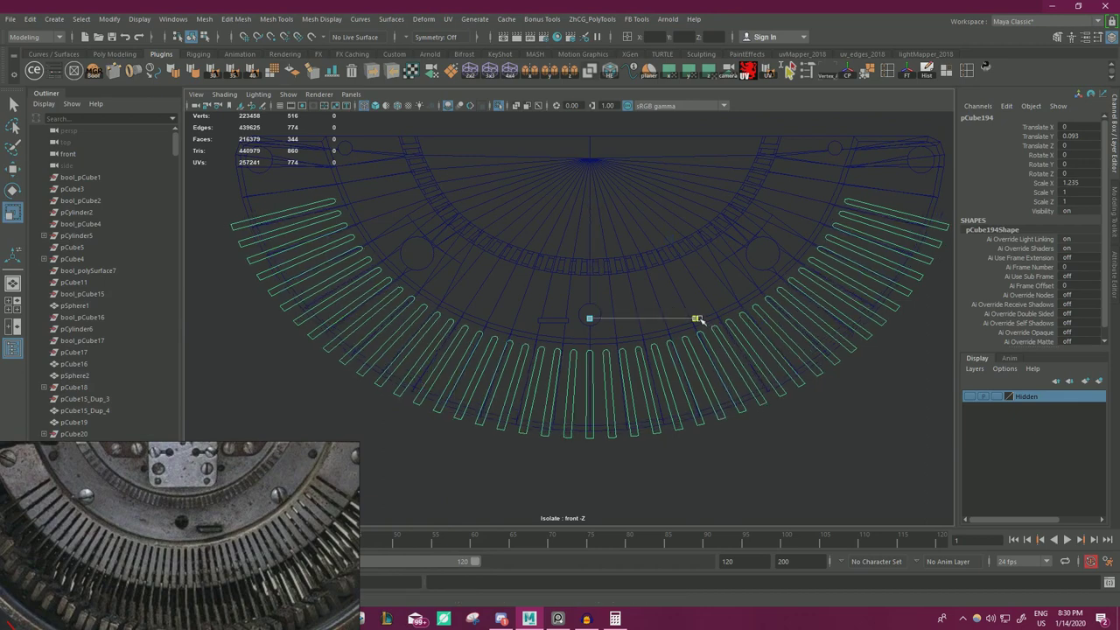
key("w")
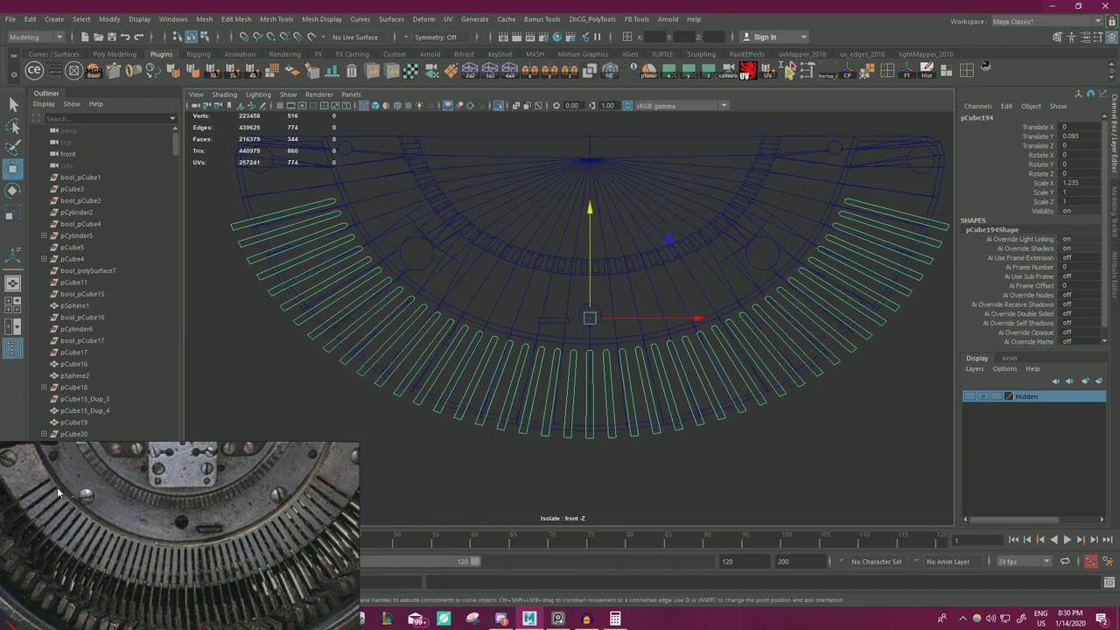
left_click_drag(591, 295, 592, 295)
- Select all vertices of the bars and set the Move tool's axis orientation to Normal
right_click_drag(292, 365, 236, 286)
scroll(215, 303, "down", 5)
scroll(208, 313, "down", 1)
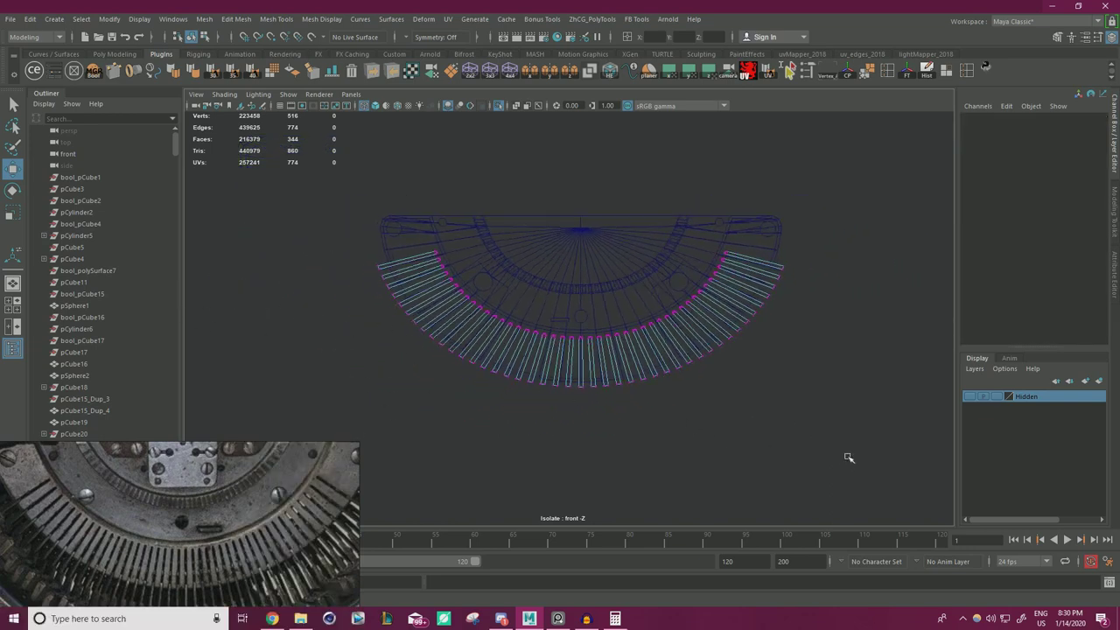
left_click_drag(853, 457, 350, 154)
key("space")
key("space")
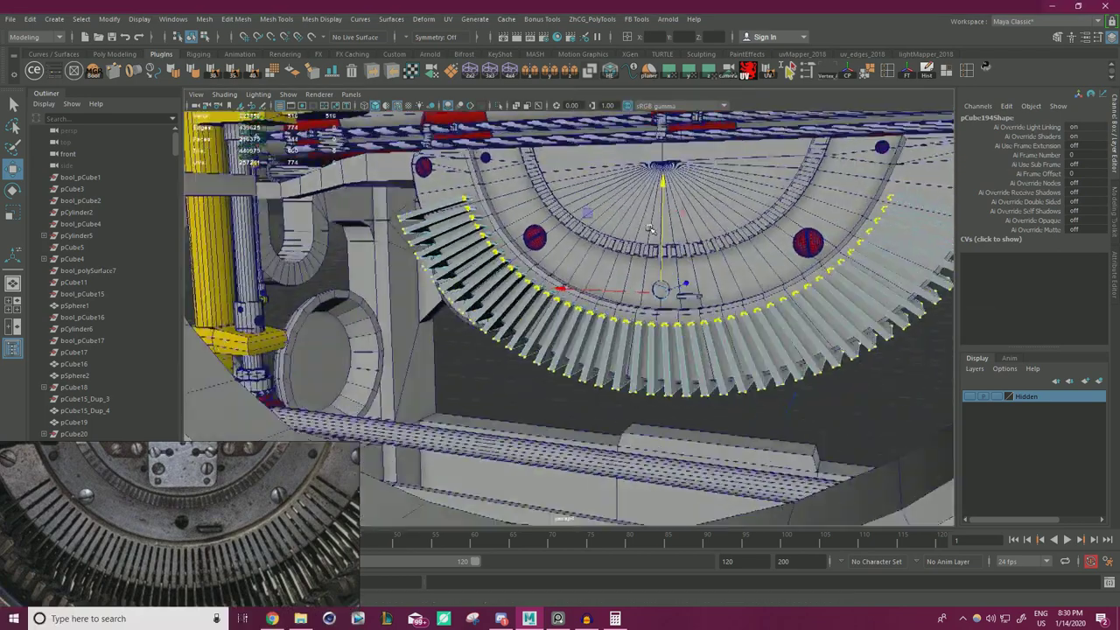
scroll(650, 229, "up", 4)
double_click(12, 169)
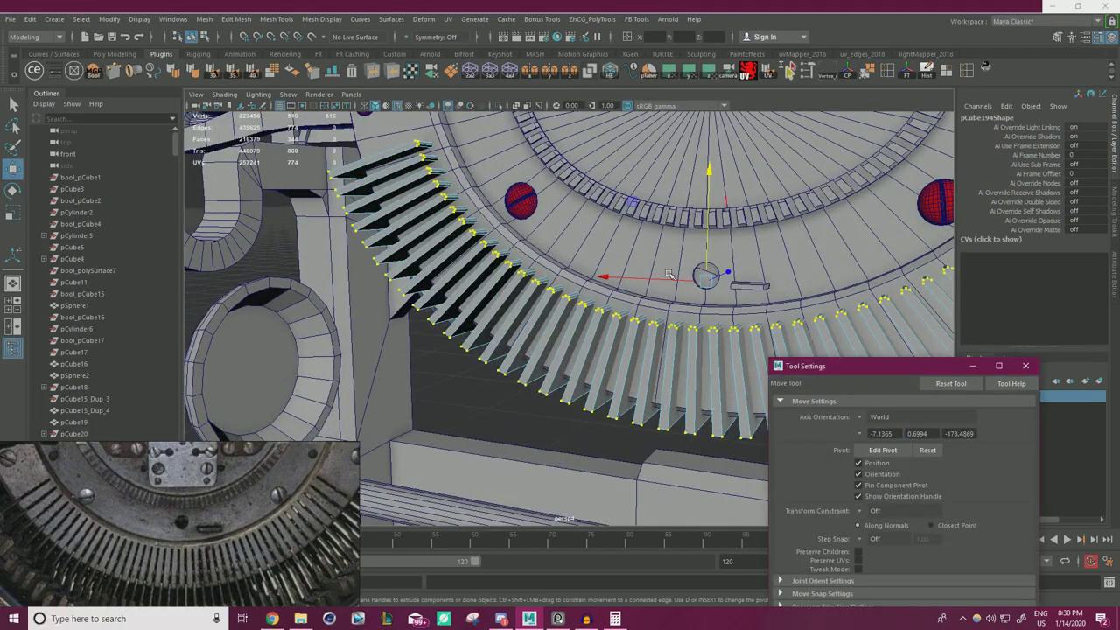
left_click(877, 417)
left_click(887, 472)
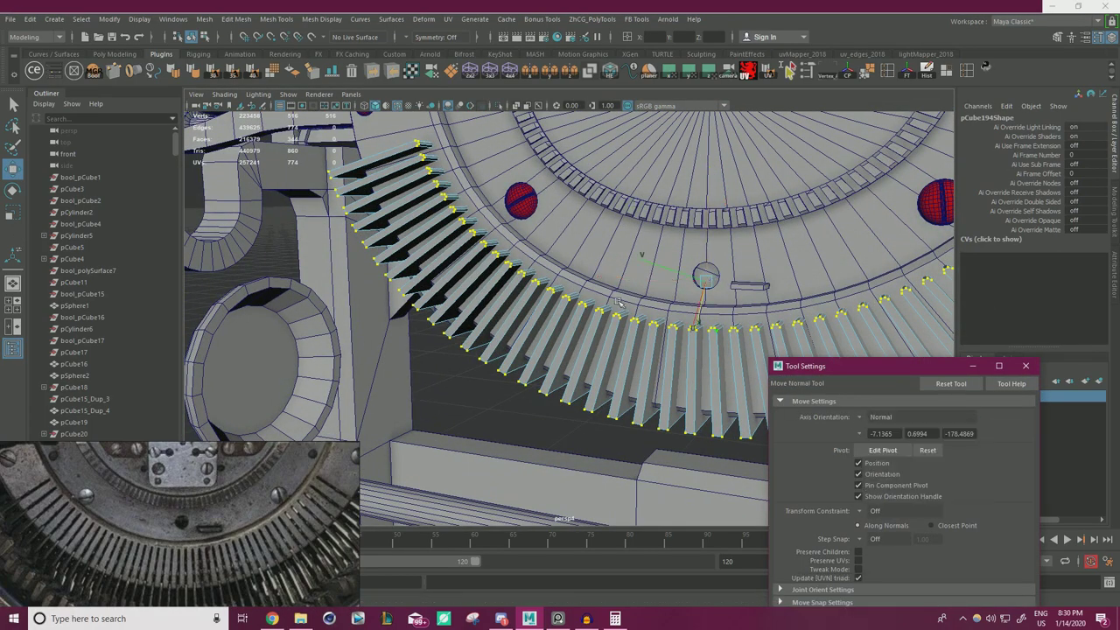
- Try to move the bars' vertices along their normals, and return to object selection
left_click_drag(733, 261, 675, 278, "alt")
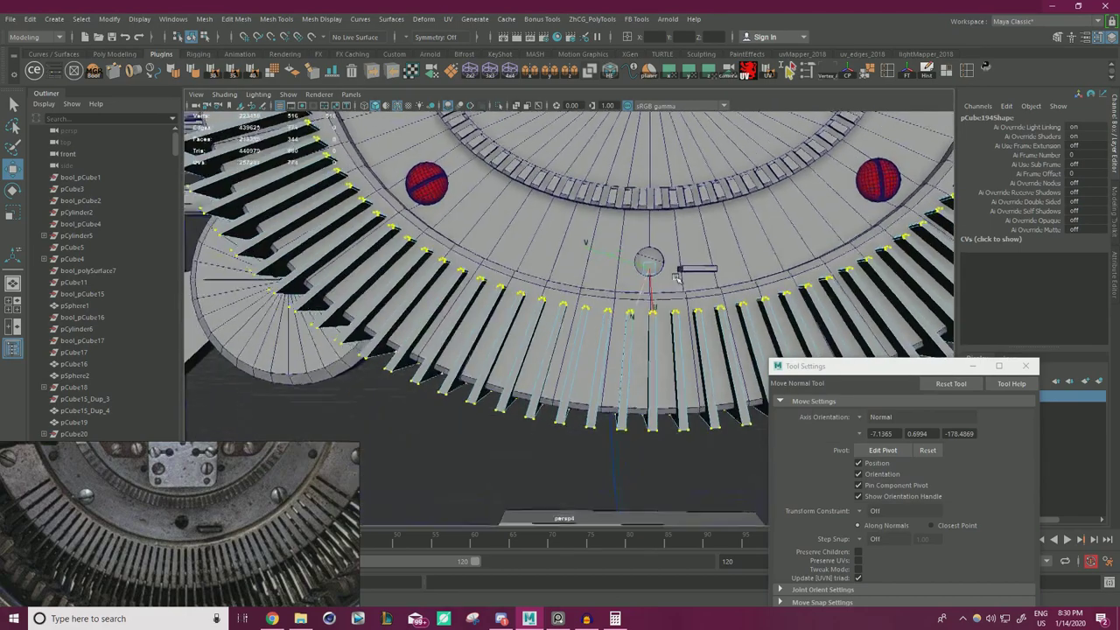
right_click_drag(616, 336, 674, 343, "alt")
left_click_drag(674, 343, 620, 323, "alt")
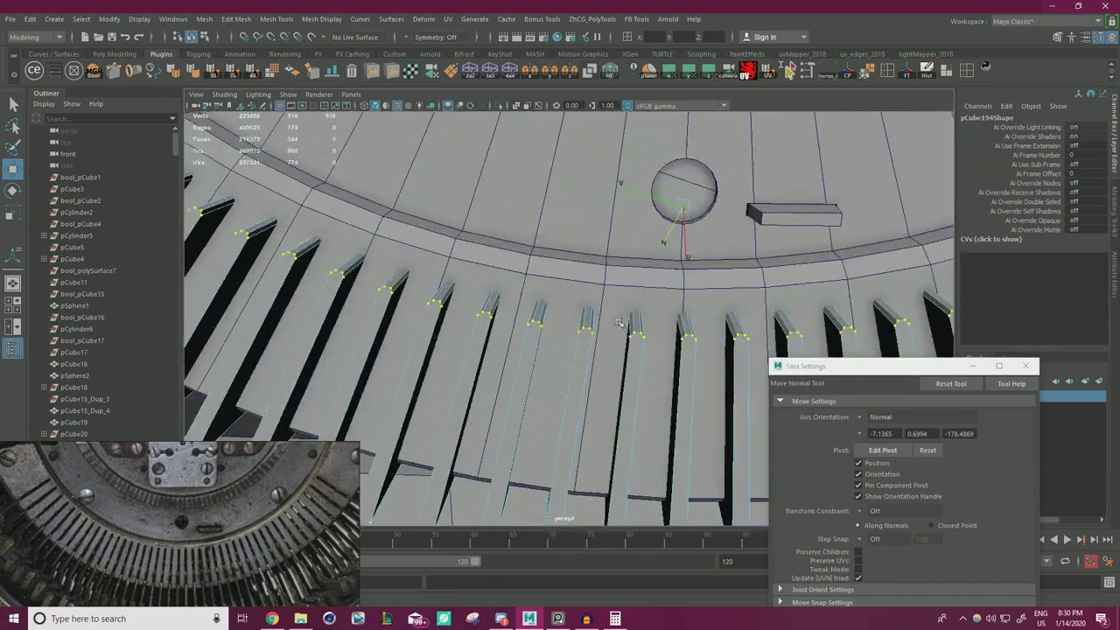
right_click_drag(619, 323, 631, 321, "alt")
left_click_drag(671, 237, 673, 232)
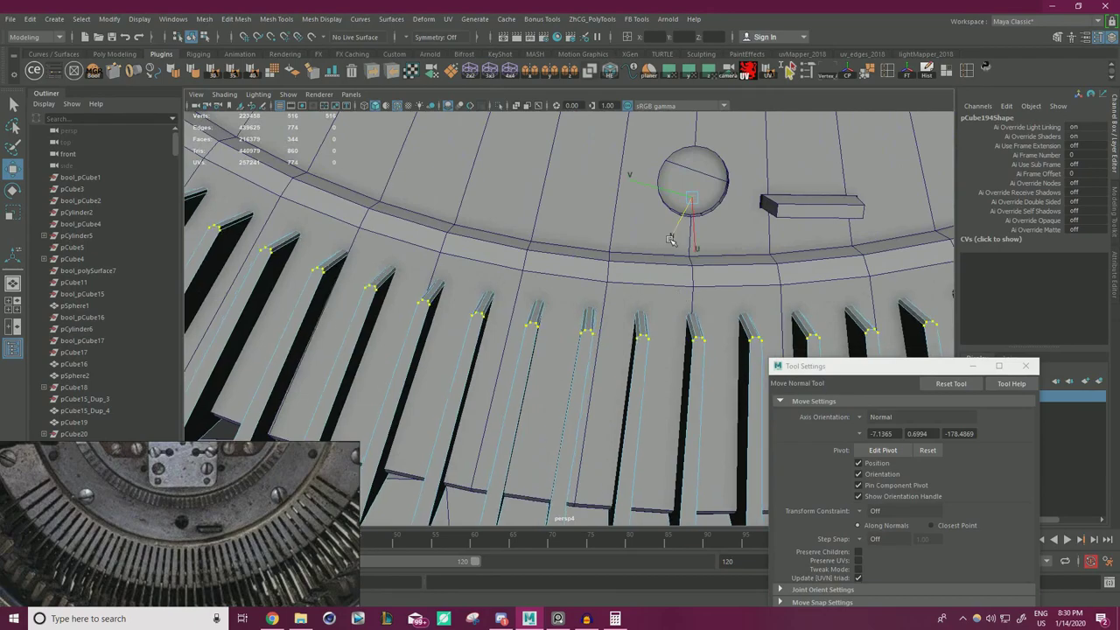
right_click_drag(671, 240, 472, 245, "alt")
left_click_drag(473, 245, 562, 308, "alt")
right_click_drag(740, 283, 785, 266)
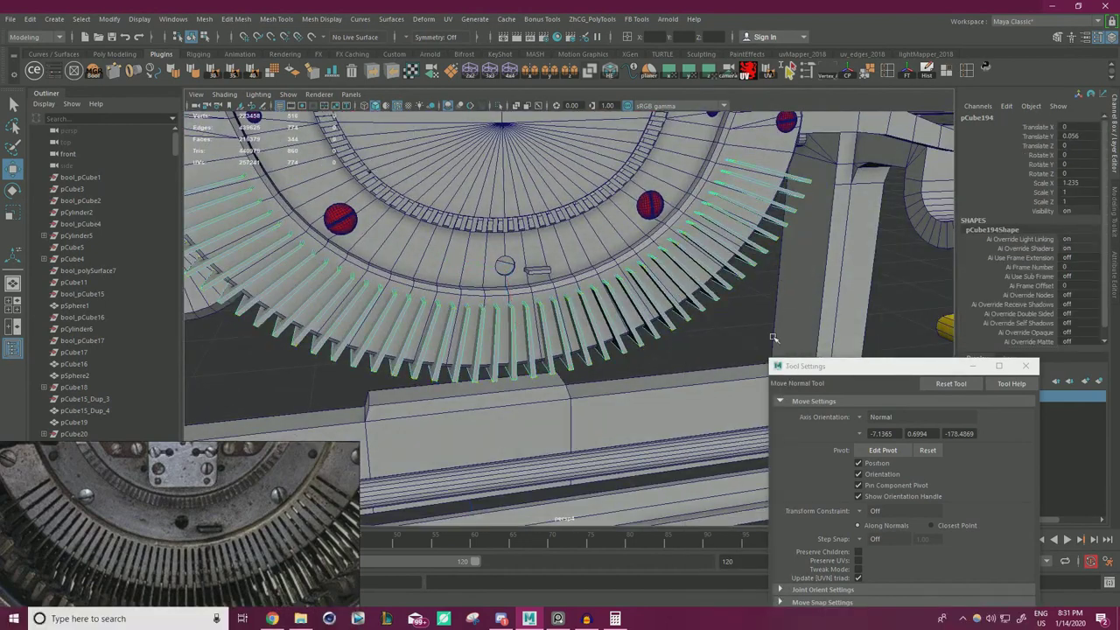
- Set the Move tool's axis orientation to World and move its settings window clear of the bars
left_click(861, 417)
left_click(881, 433)
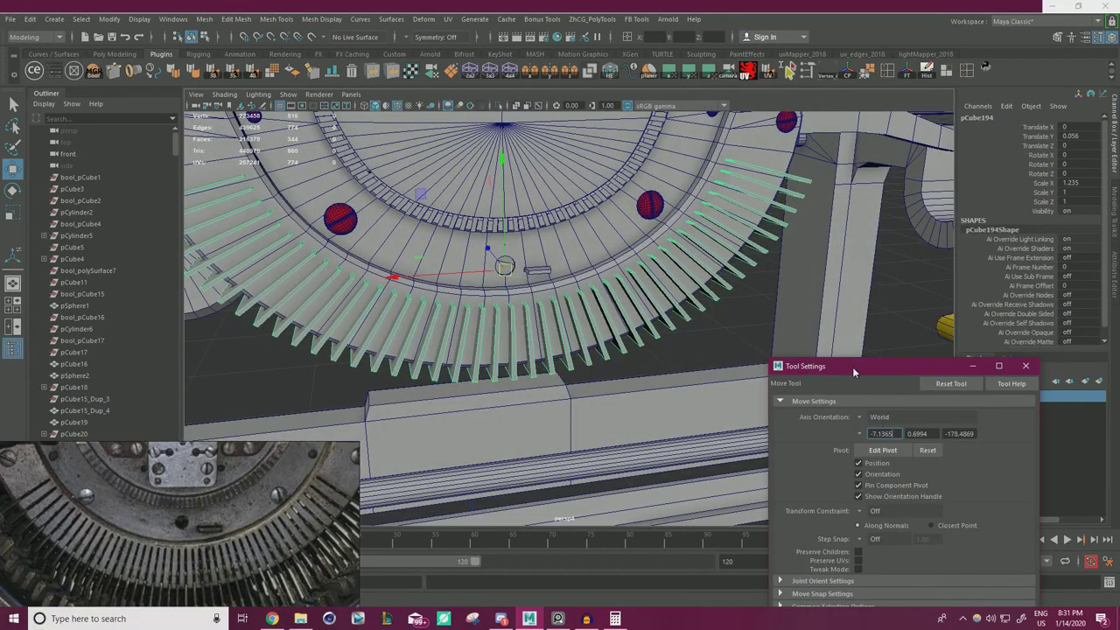
left_click_drag(853, 366, 855, 470)
- Select the arc plate together with the bars, freeze their transformations and delete their history
left_click(714, 330)
left_click(614, 269)
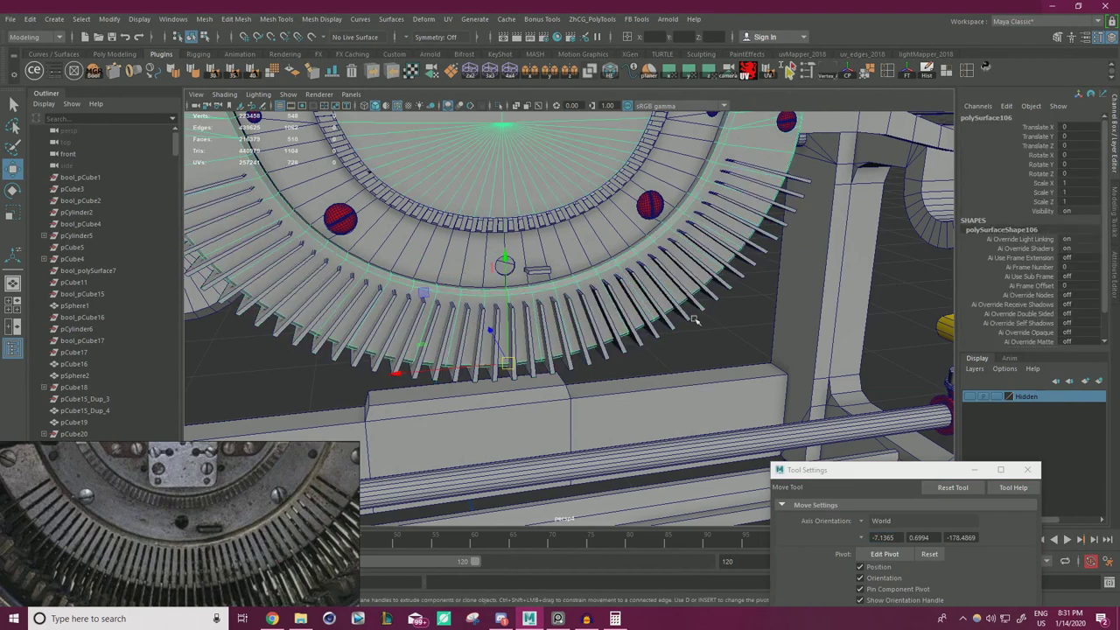
left_click(784, 227, "shift")
left_click(927, 72)
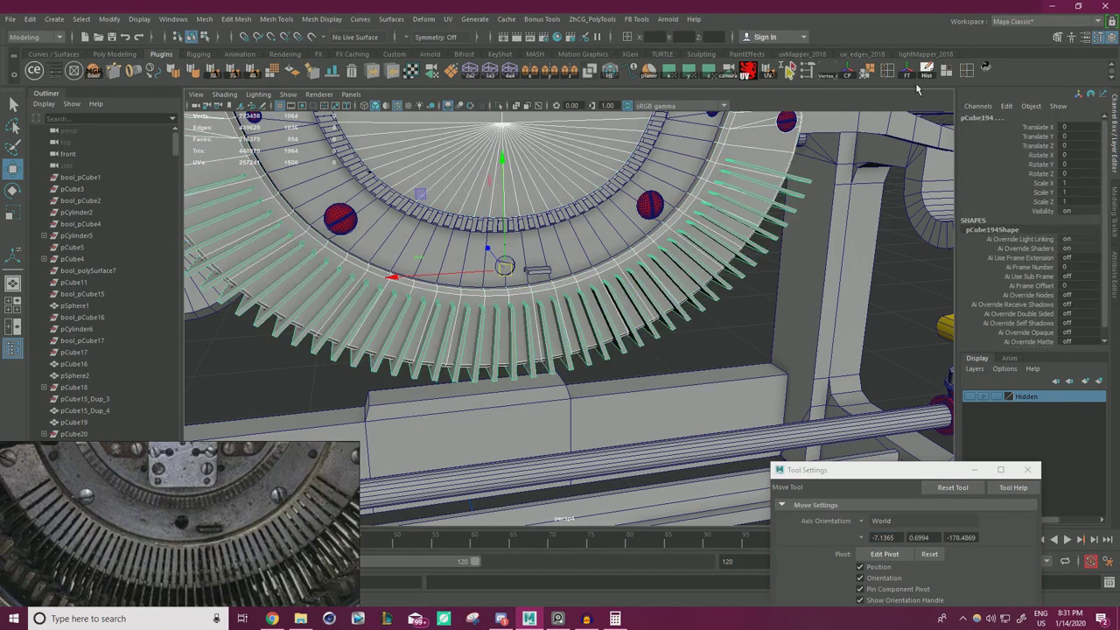
- Examine in the perspective view how the bars line up with the arc plate's outer band
scroll(788, 280, "down", 3)
left_click_drag(787, 280, 707, 331, "alt")
left_click(707, 331)
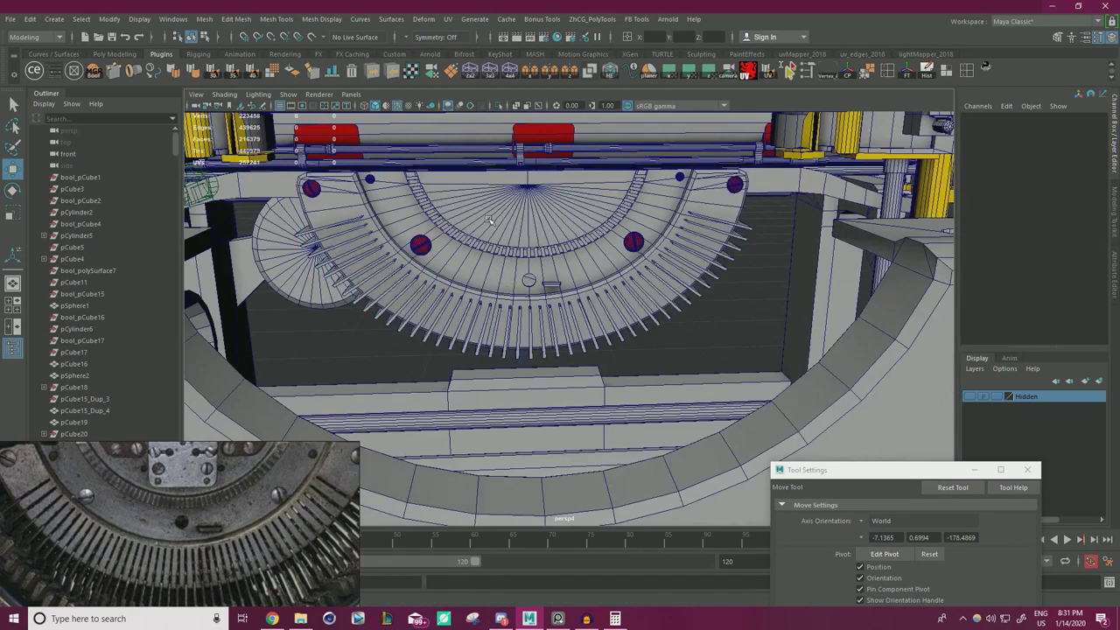
left_click_drag(488, 218, 509, 203, "alt")
scroll(473, 233, "up", 4)
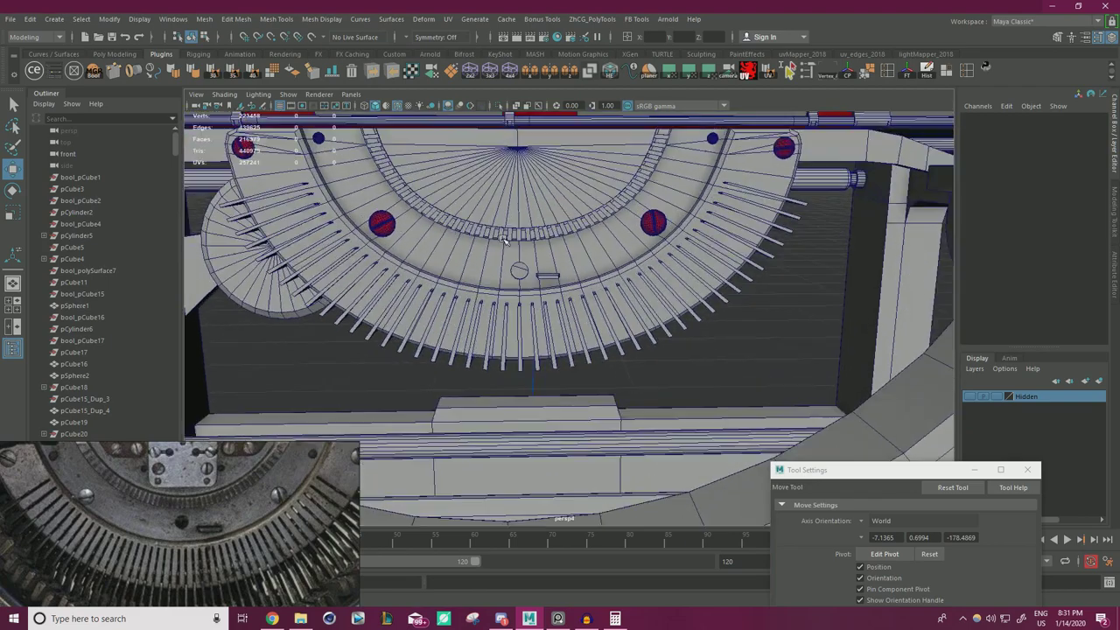
left_click_drag(490, 241, 588, 246, "alt")
middle_click_drag(588, 246, 551, 300, "alt")
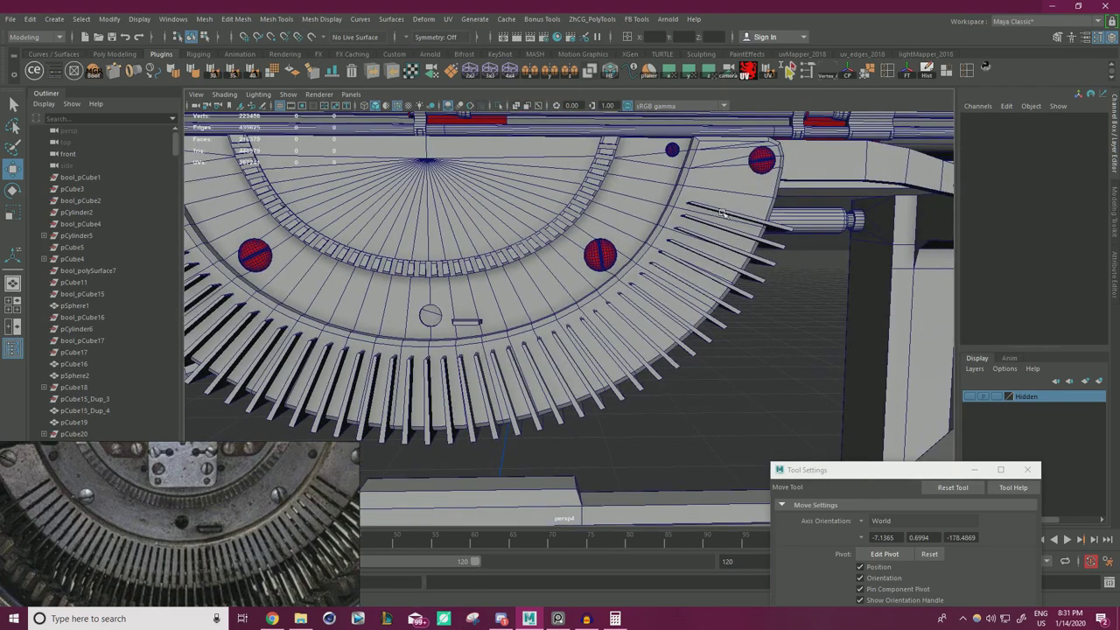
- Select the inner-end vertices of the bars along the left half of the arc plate
left_click(783, 246)
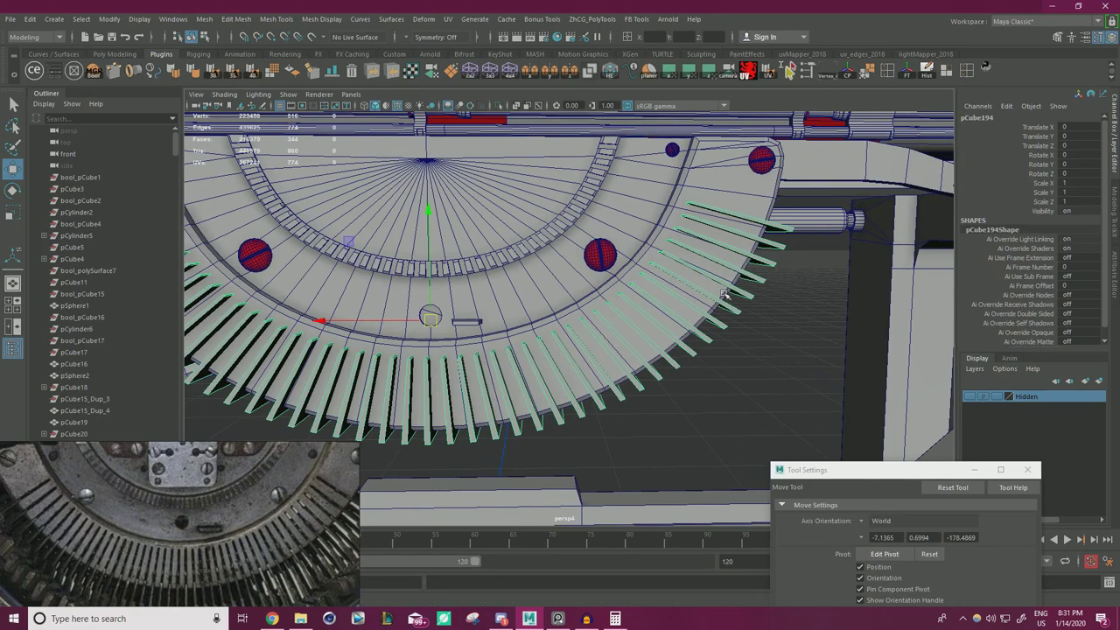
middle_click_drag(210, 348, 513, 354, "alt")
right_click_drag(385, 411, 329, 272)
scroll(483, 214, "up", 2)
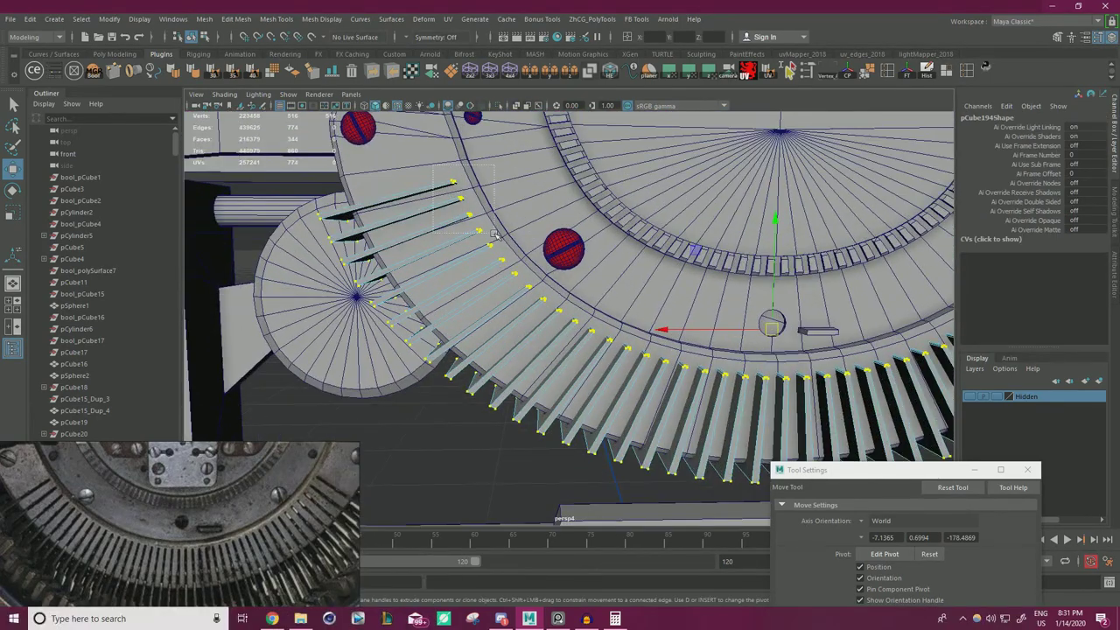
left_click_drag(512, 259, 535, 296)
middle_click_drag(659, 278, 370, 285, "alt")
scroll(569, 231, "down", 2)
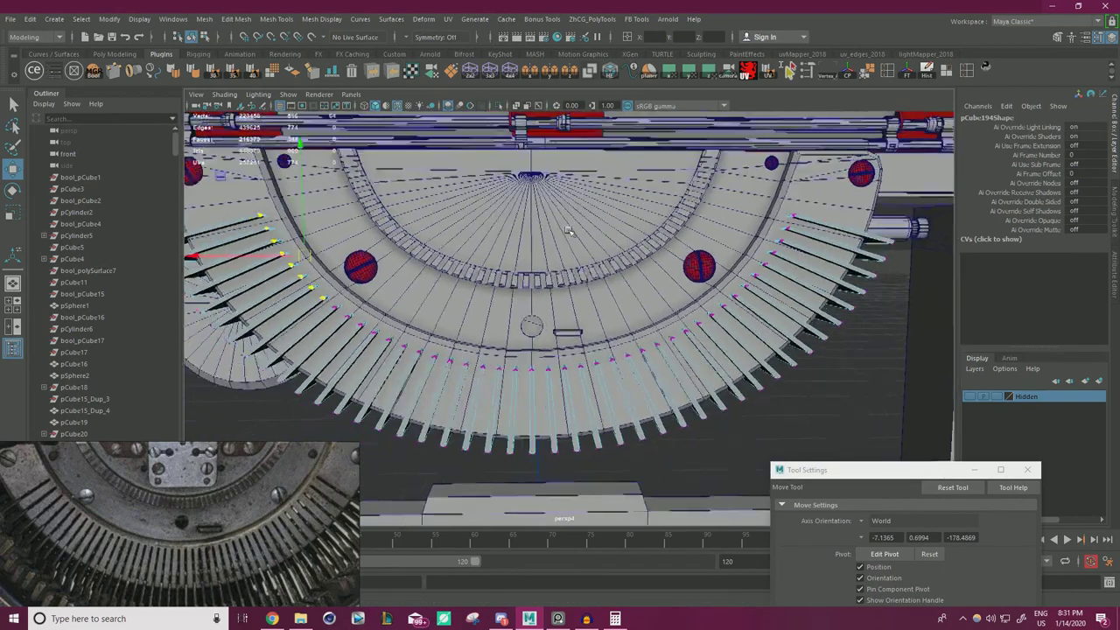
left_click_drag(568, 230, 602, 232, "alt")
left_click_drag(327, 160, 518, 346)
left_click_drag(643, 305, 604, 299, "alt")
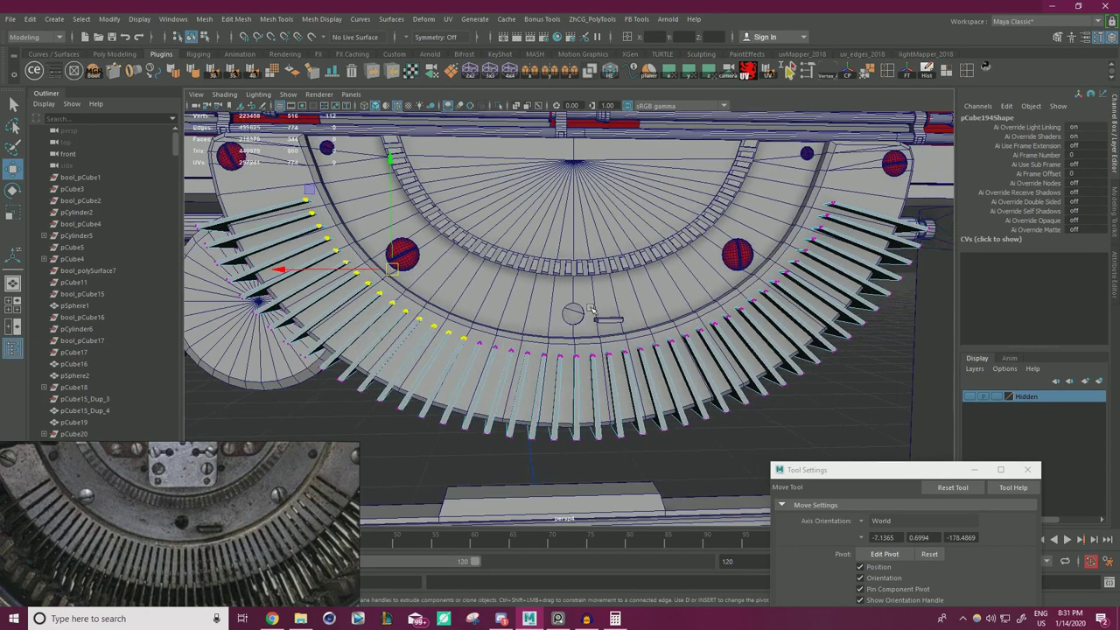
middle_click_drag(603, 299, 527, 306, "alt")
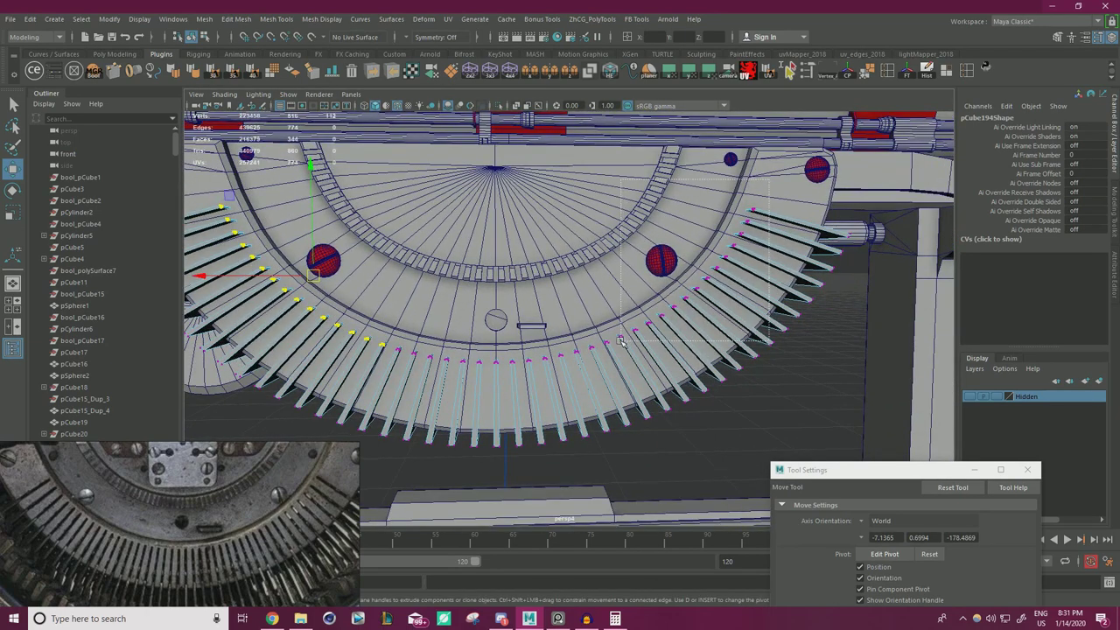